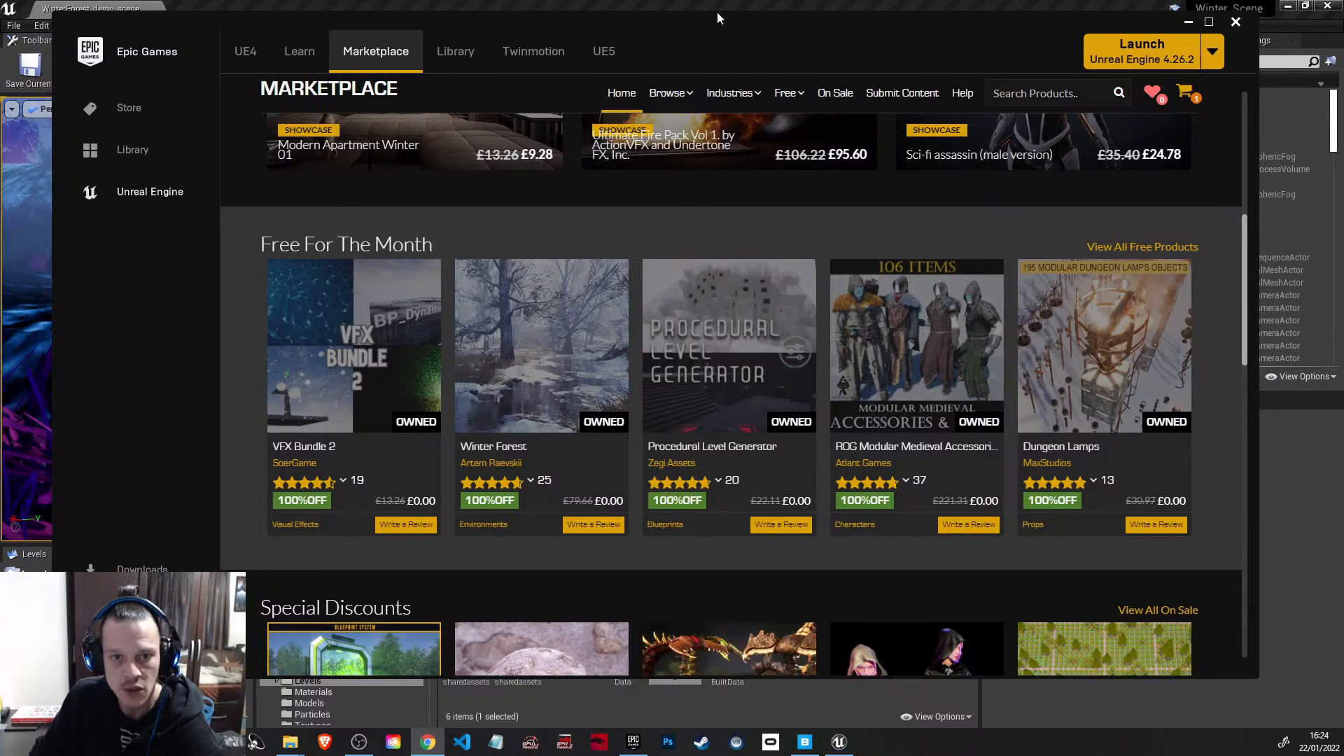
Step: Search the library's vault for "polar" to find the Polar Sci-Fi Facility asset
{"action": "left_click_drag", "start_coordinate": [728, 22], "coordinate": [725, 26]}
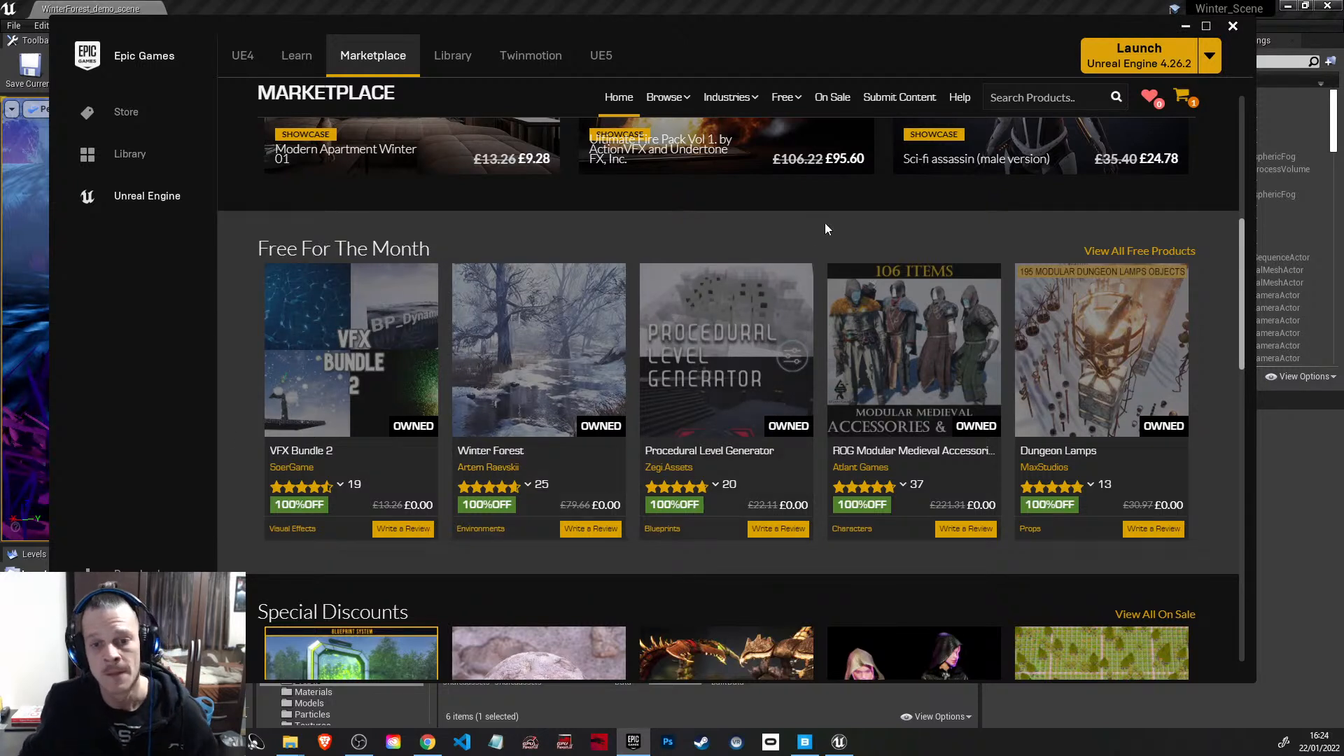
{"action": "left_click", "coordinate": [453, 58]}
{"action": "scroll", "coordinate": [924, 362], "scroll_direction": "up", "scroll_amount": 15}
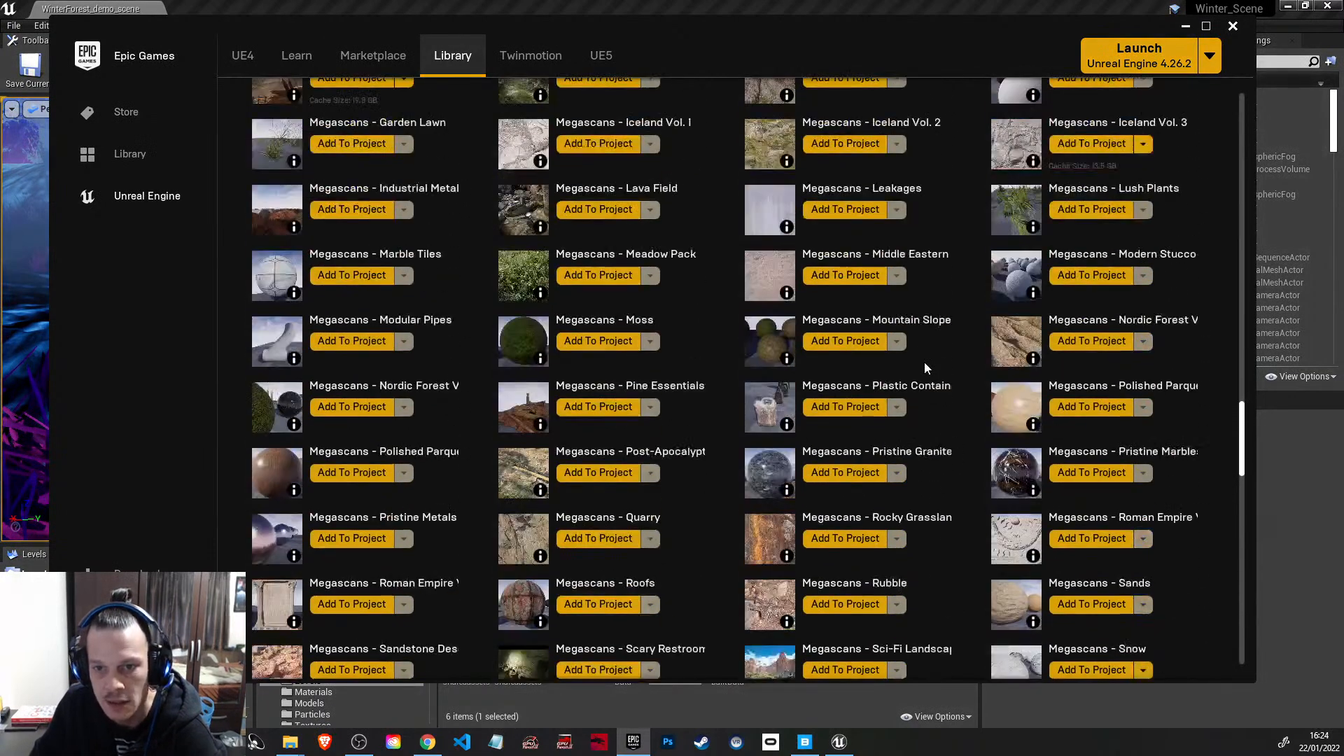
{"action": "scroll", "coordinate": [925, 363], "scroll_direction": "up", "scroll_amount": 6}
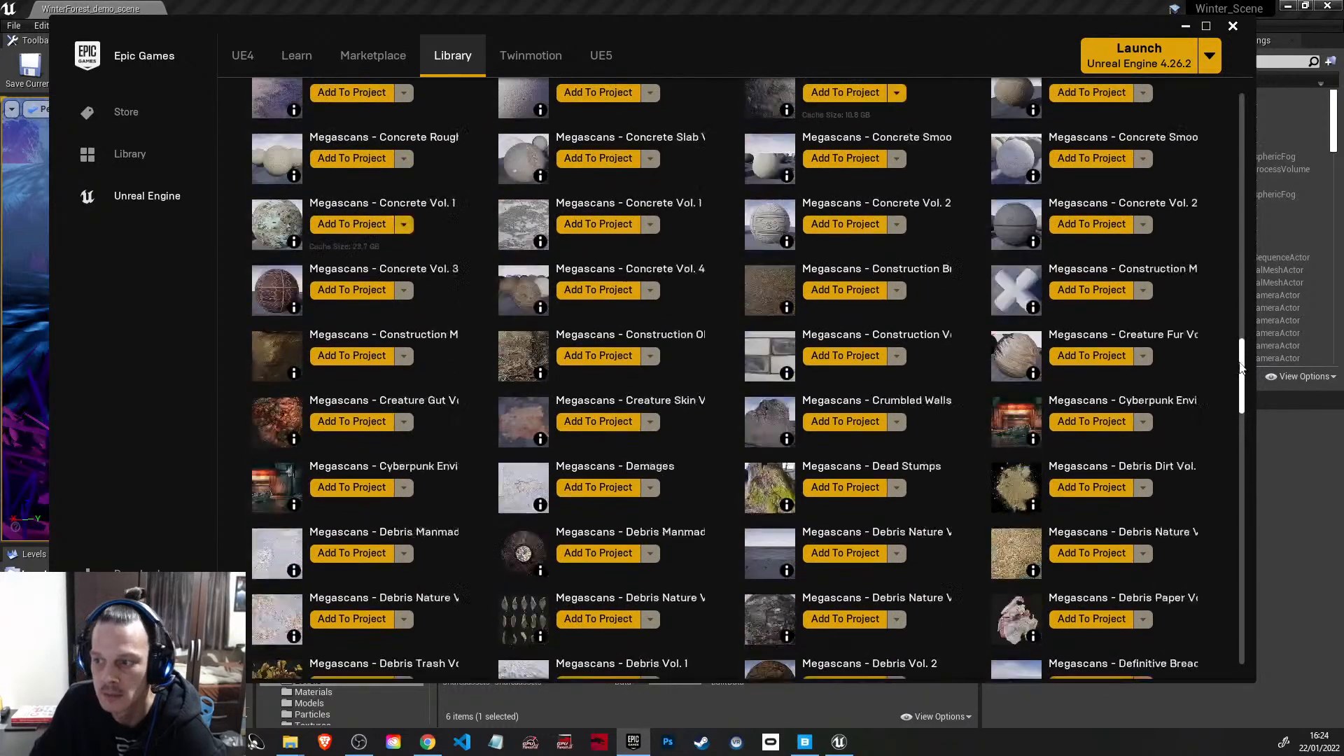
{"action": "left_click_drag", "start_coordinate": [1242, 368], "coordinate": [1241, 152]}
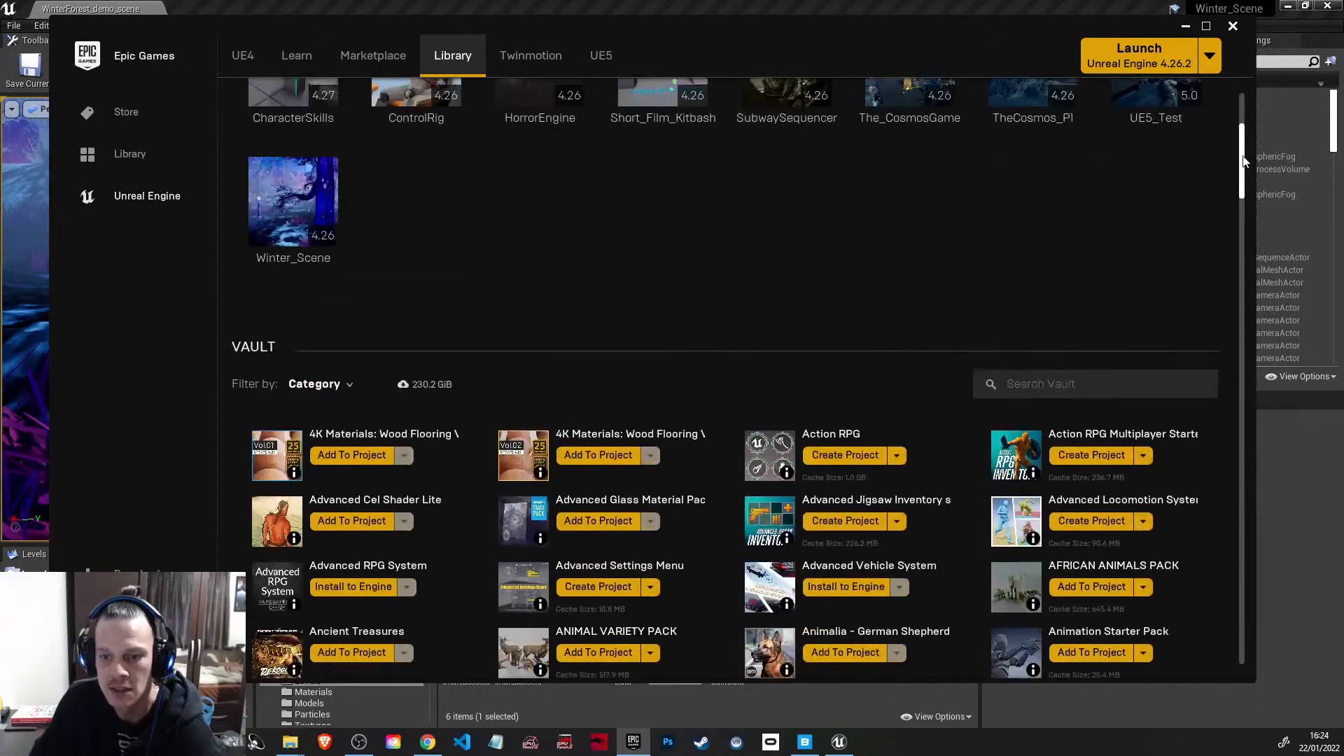
{"action": "left_click", "coordinate": [1060, 387]}
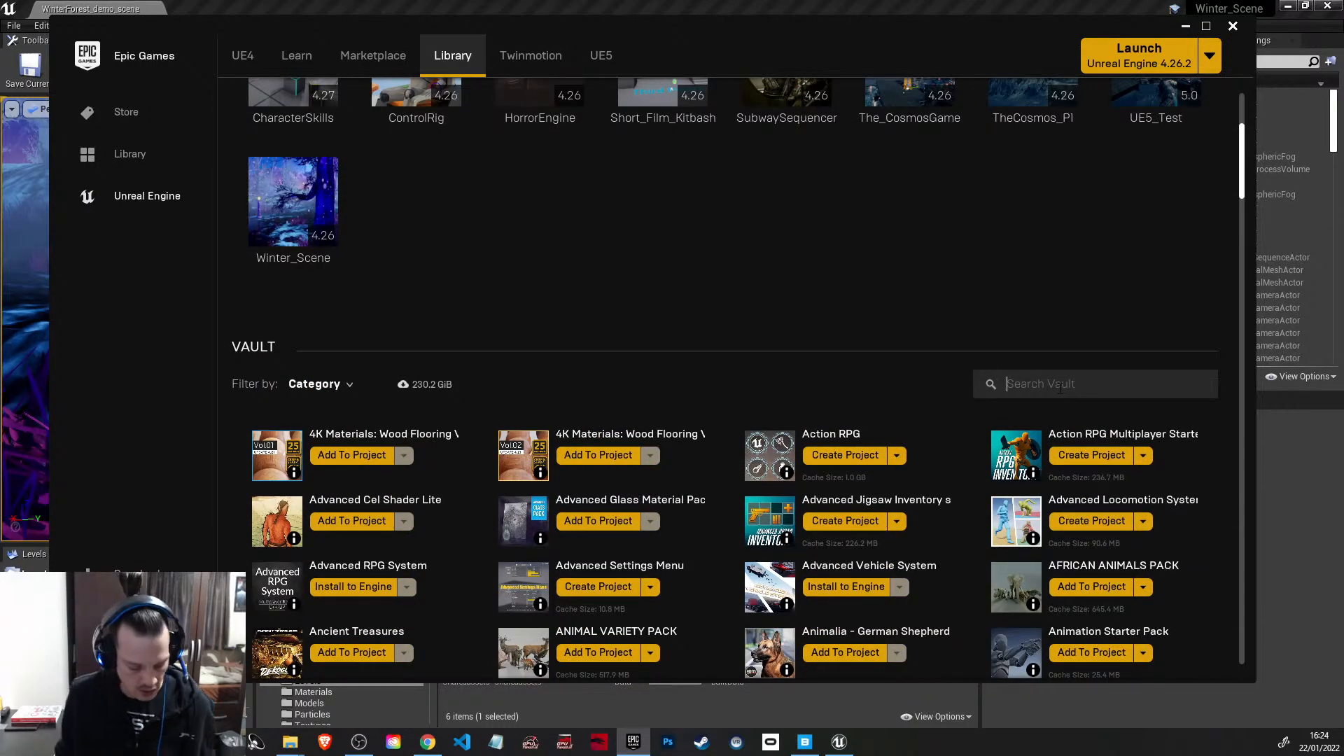
{"action": "type", "text": "polar"}
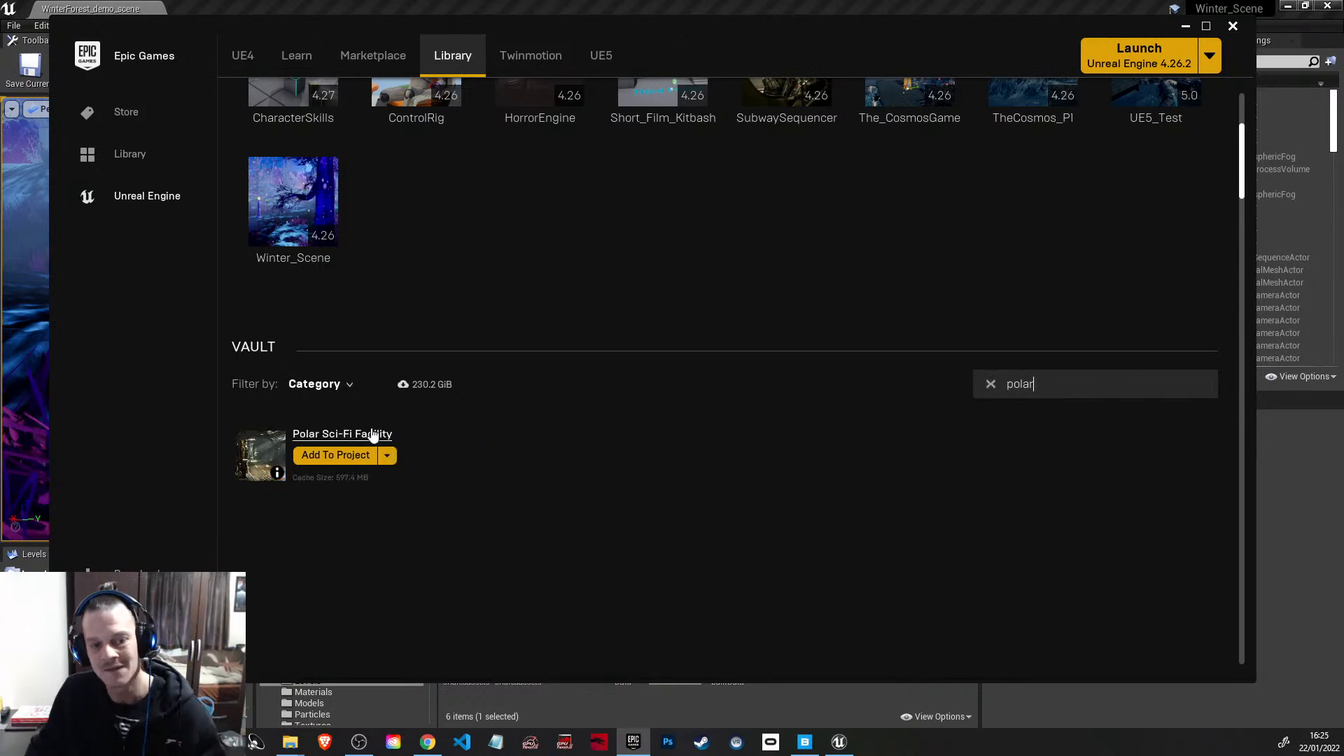
{"action": "scroll", "coordinate": [633, 243], "scroll_direction": "up", "scroll_amount": 2}
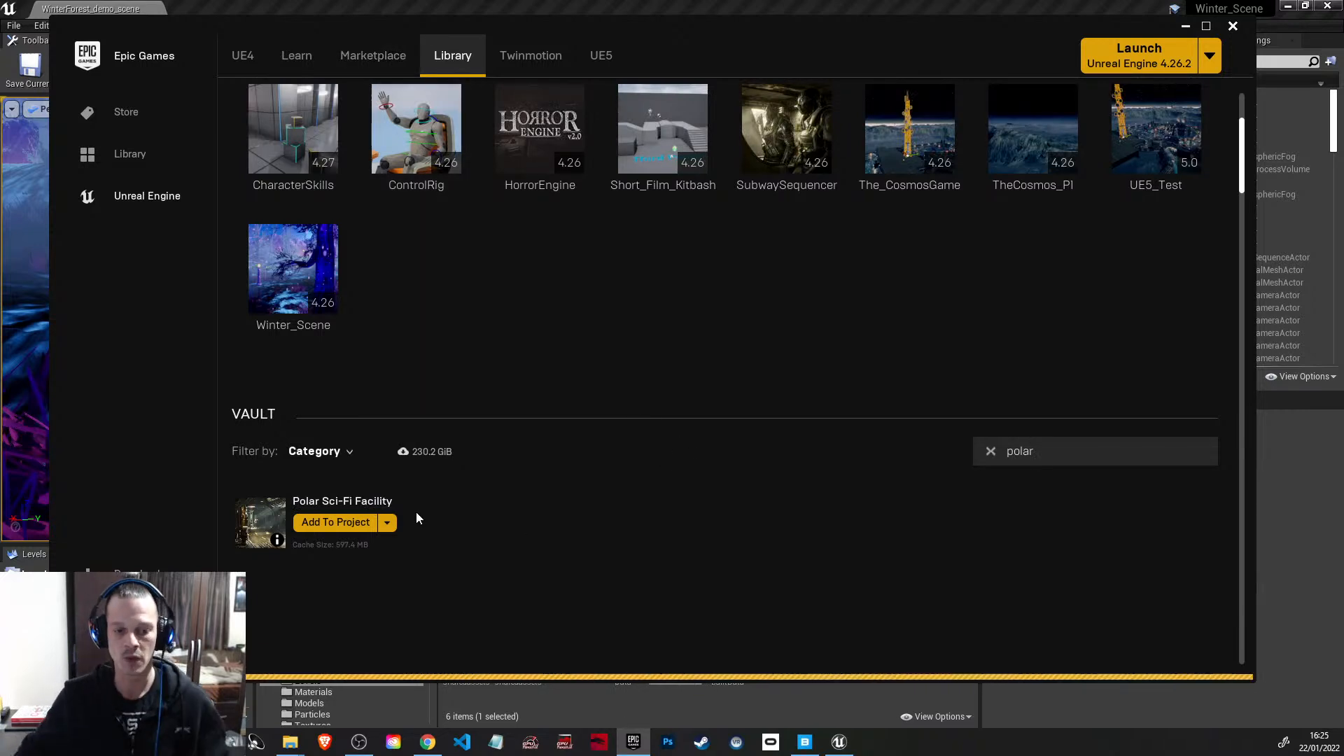
Step: Look over the marketplace's Free For The Month assets, including Winter Forest
{"action": "left_click", "coordinate": [373, 56]}
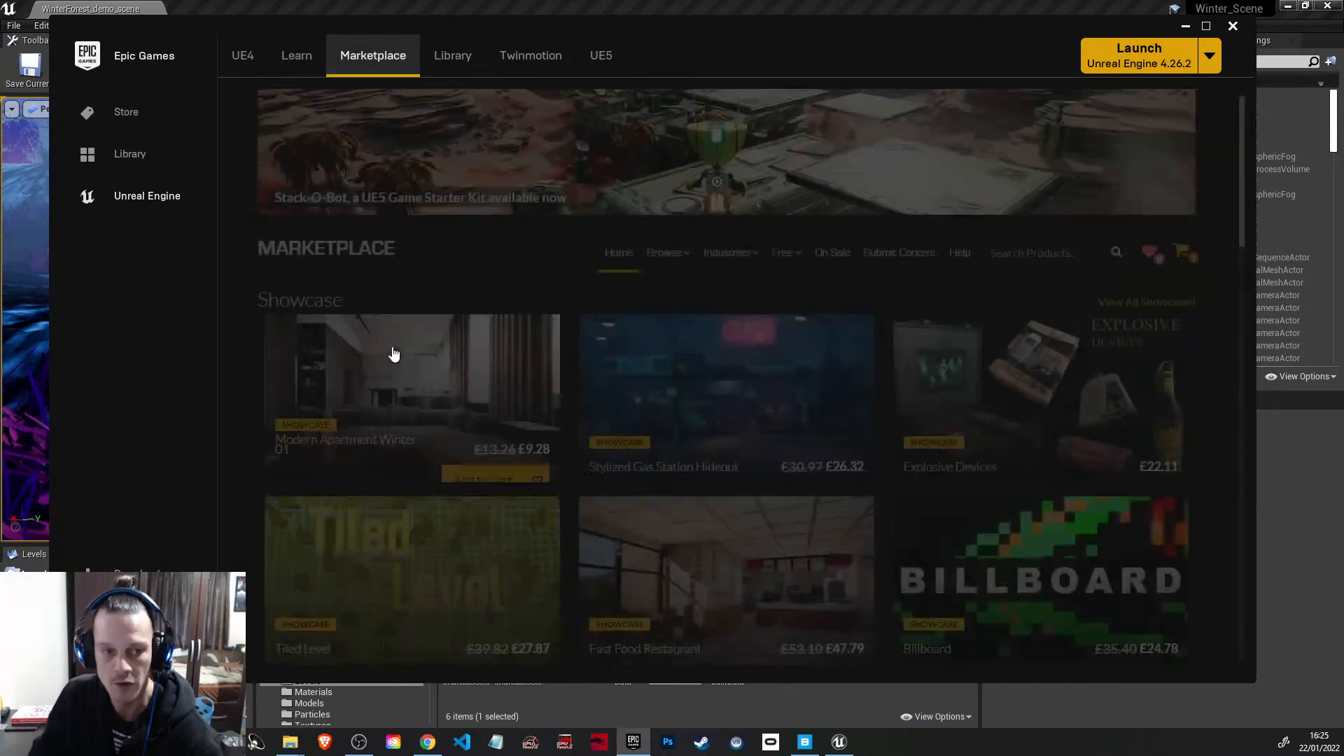
{"action": "scroll", "coordinate": [394, 355], "scroll_direction": "down", "scroll_amount": 5}
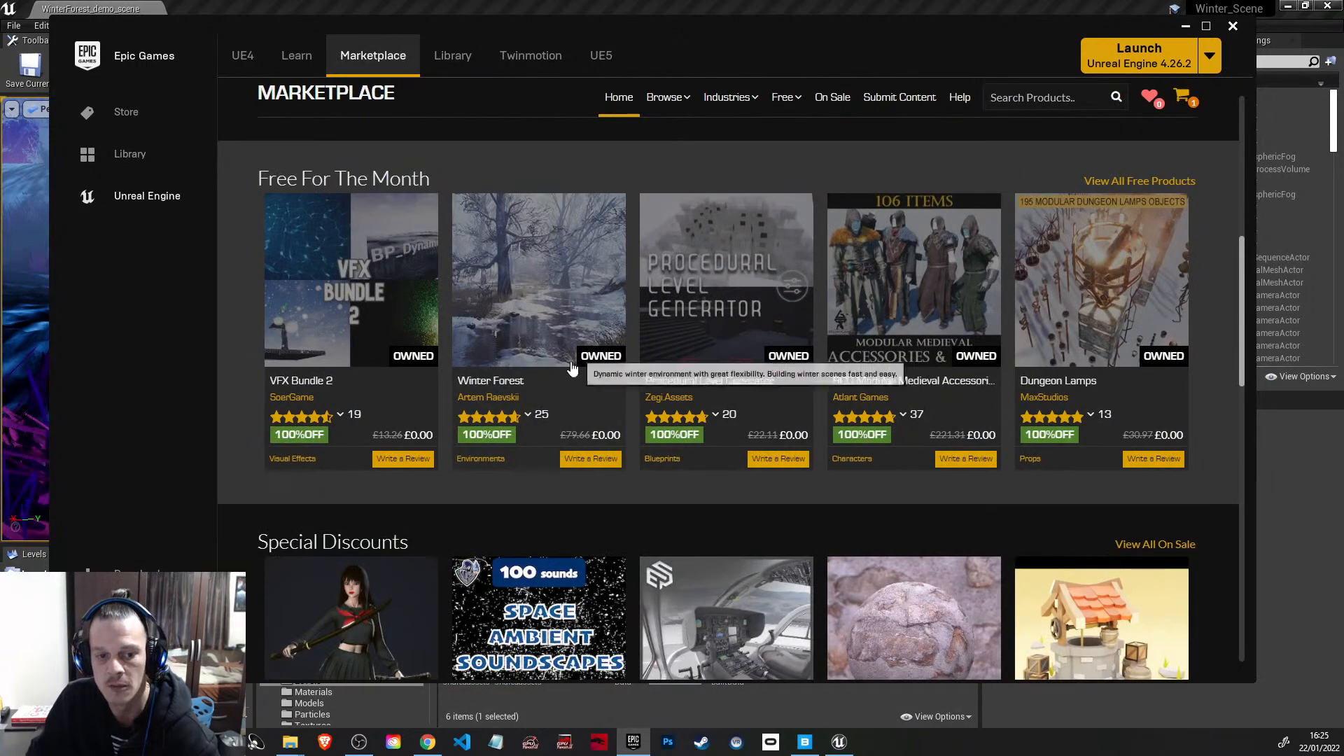
{"action": "mouse_move", "coordinate": [595, 429]}
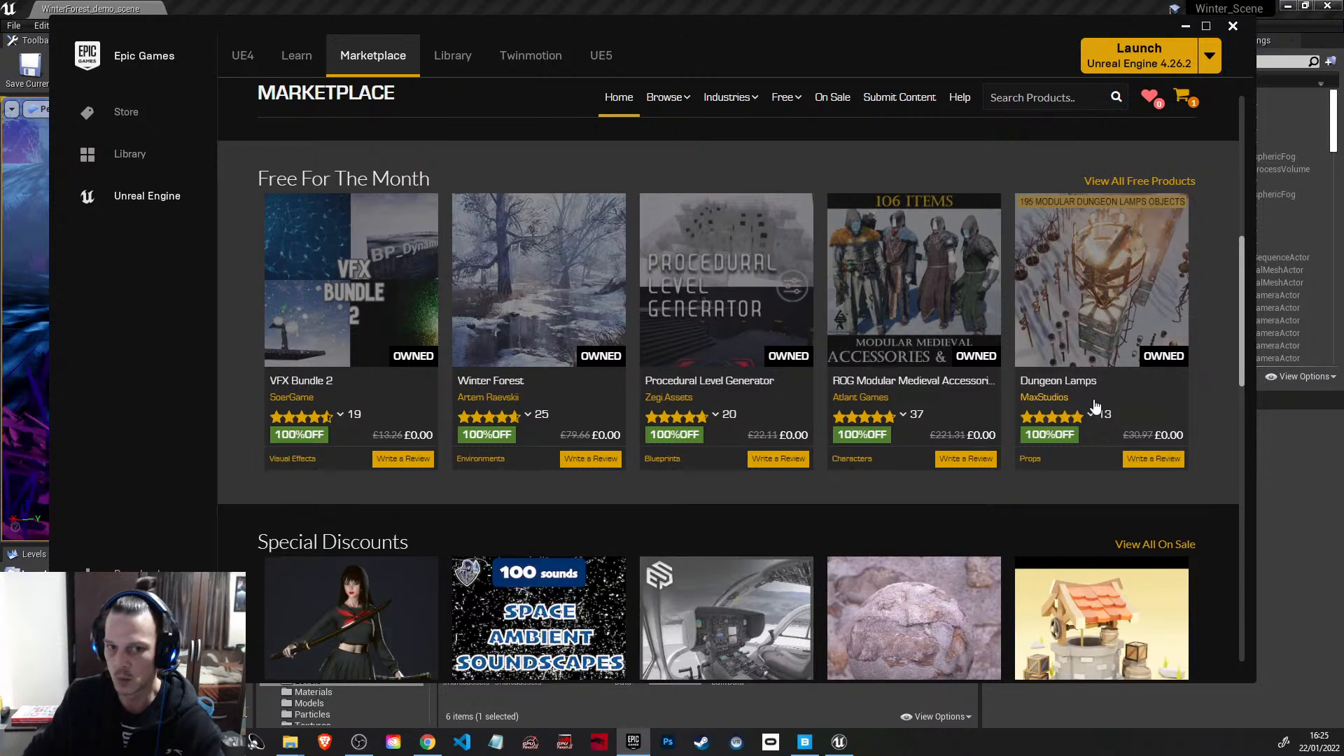
Step: Go back to the library and look over the engine versions and existing projects
{"action": "left_click", "coordinate": [462, 66]}
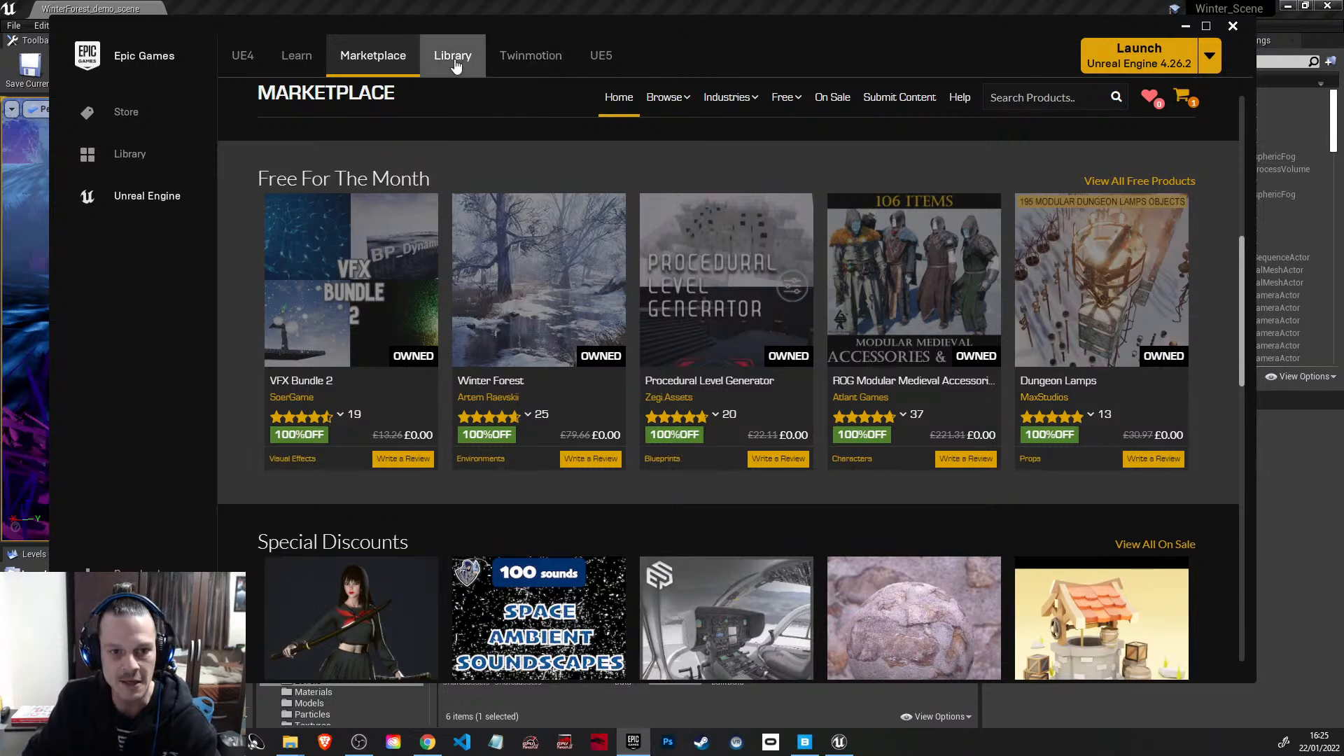
{"action": "scroll", "coordinate": [527, 323], "scroll_direction": "up", "scroll_amount": 2}
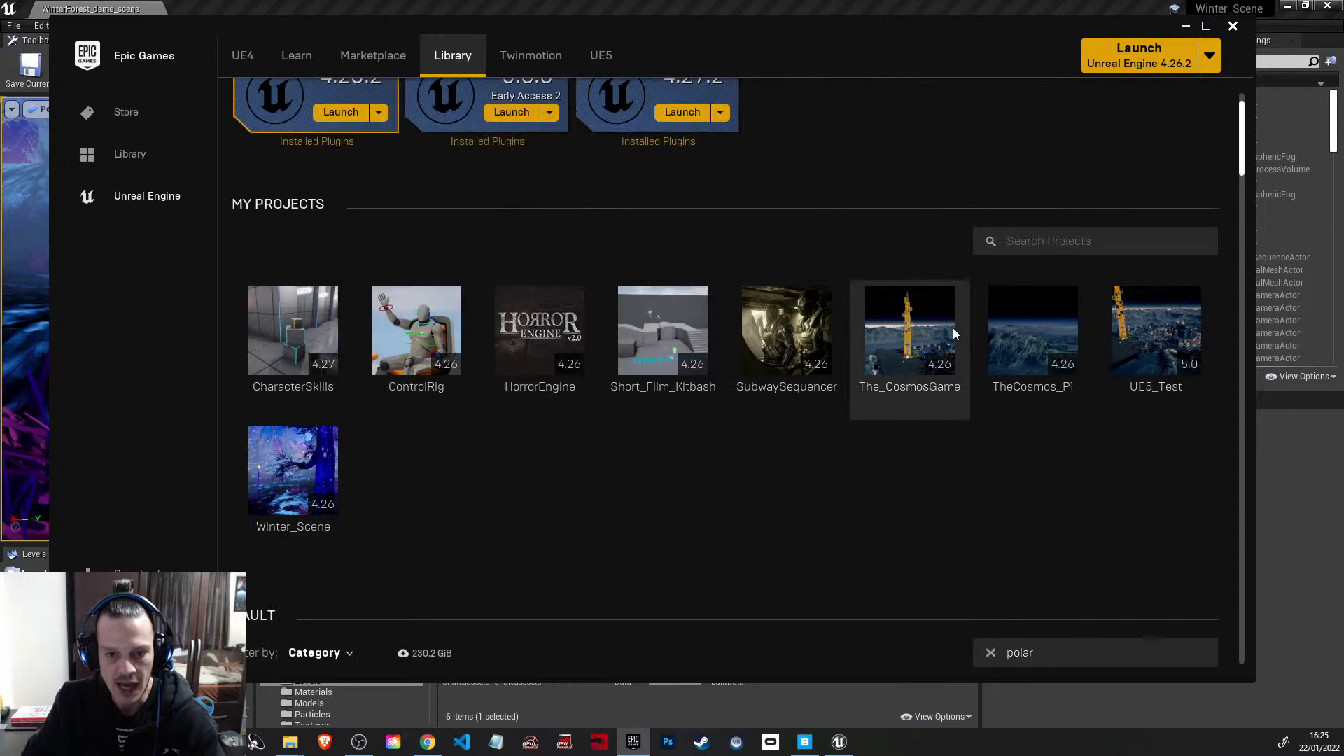
{"action": "scroll", "coordinate": [462, 252], "scroll_direction": "up", "scroll_amount": 2}
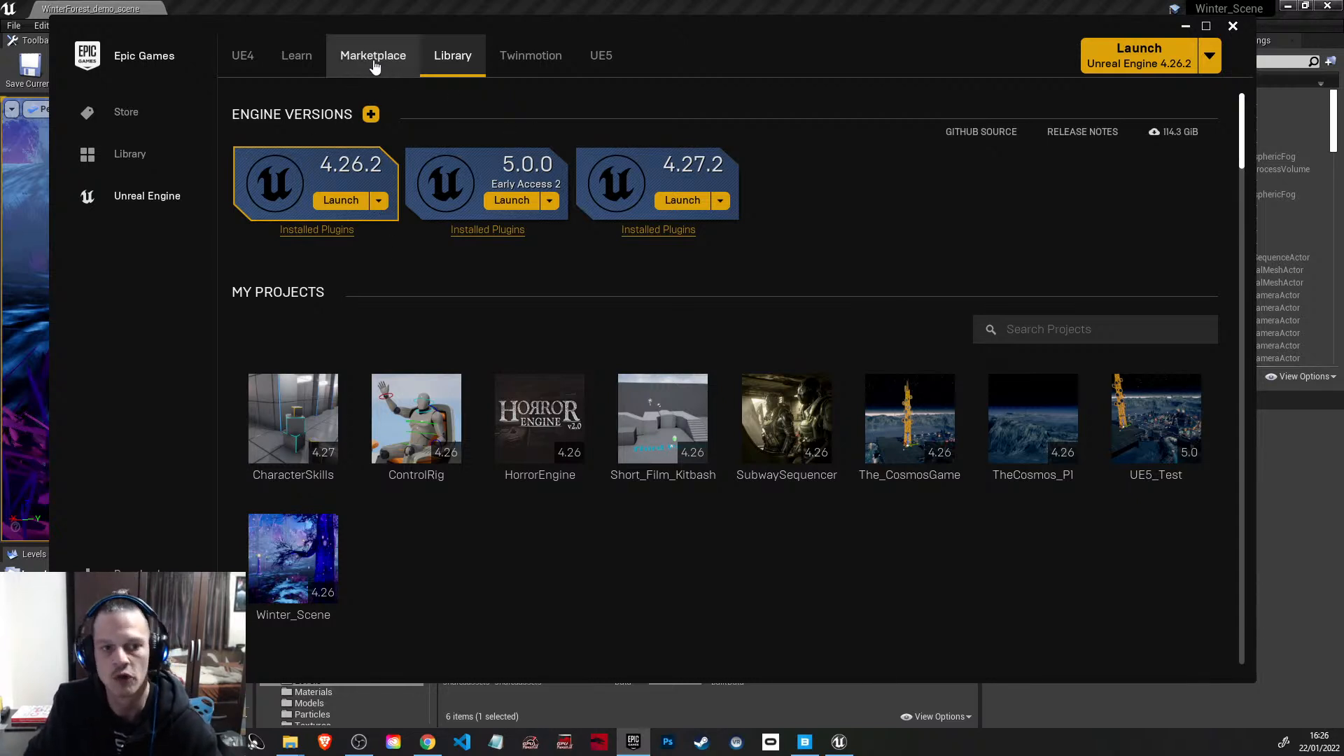
Step: Minimize the launcher and fly through the winter forest level in the Unreal Editor viewport
{"action": "left_click", "coordinate": [1186, 28]}
{"action": "right_click_drag", "start_coordinate": [540, 414], "coordinate": [945, 418]}
{"action": "key", "text": "w"}
{"action": "key", "text": "a"}
{"action": "key", "text": "w"}
{"action": "key", "text": "s"}
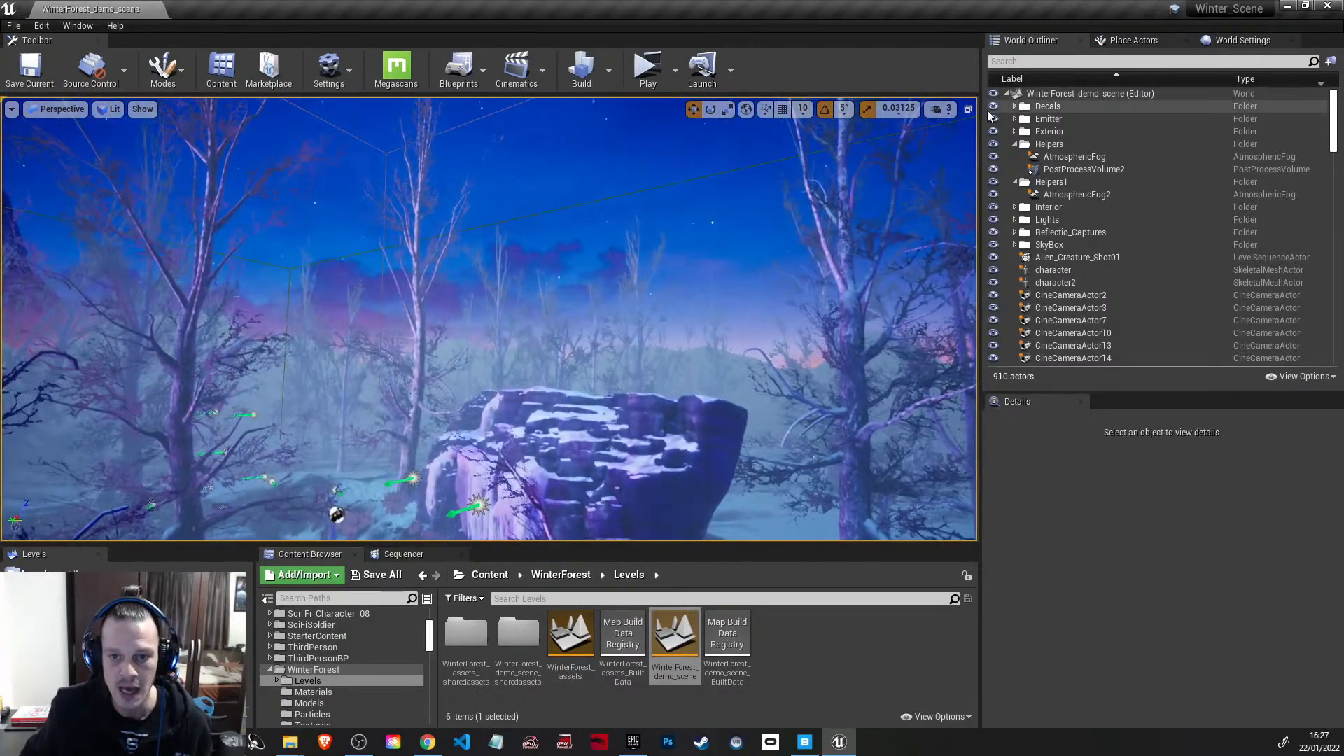
Step: Set the viewport camera speed to 5 and fly on through the forest
{"action": "left_click", "coordinate": [938, 110]}
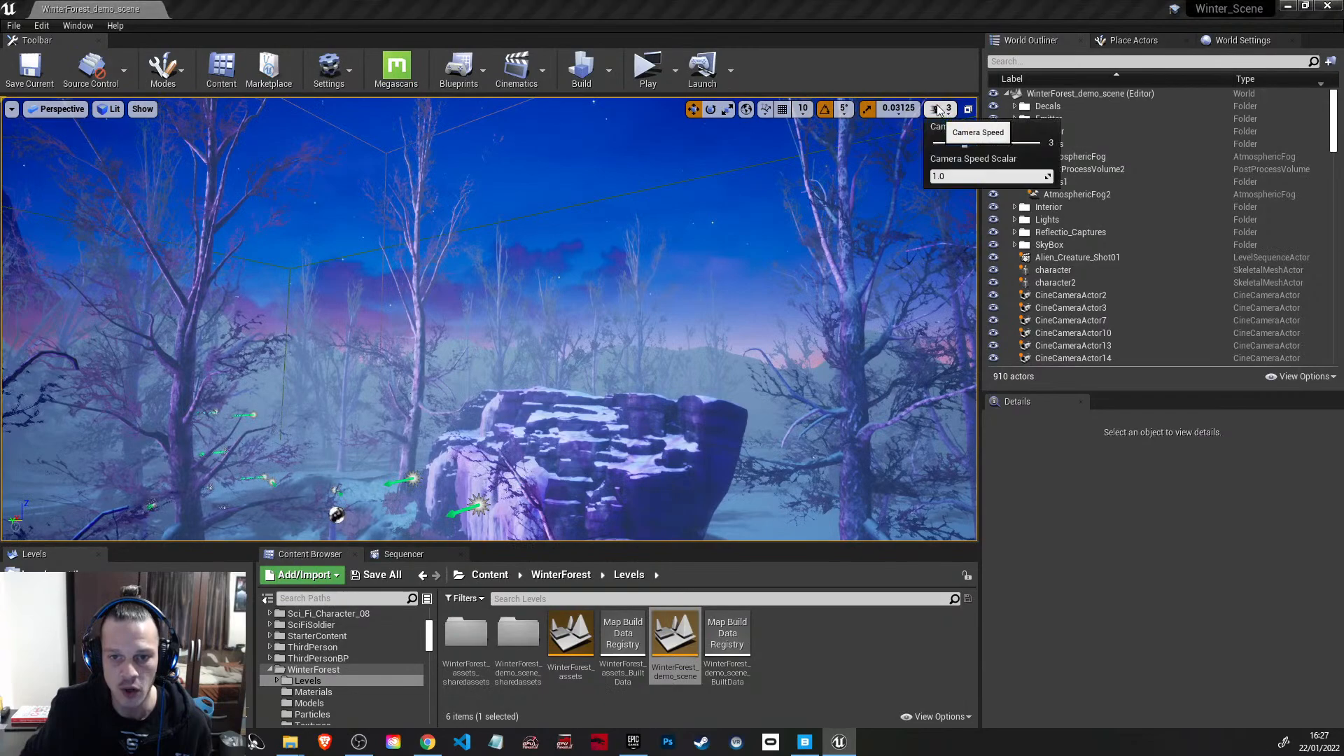
{"action": "left_click", "coordinate": [1004, 144]}
{"action": "right_click_drag", "start_coordinate": [555, 375], "coordinate": [956, 411]}
{"action": "key", "text": "w"}
{"action": "right_click_drag", "start_coordinate": [631, 407], "coordinate": [790, 410]}
Step: Filter the level's actors by "fog" and hide the ExponentialHeightFog actor
{"action": "scroll", "coordinate": [1133, 291], "scroll_direction": "down", "scroll_amount": 6}
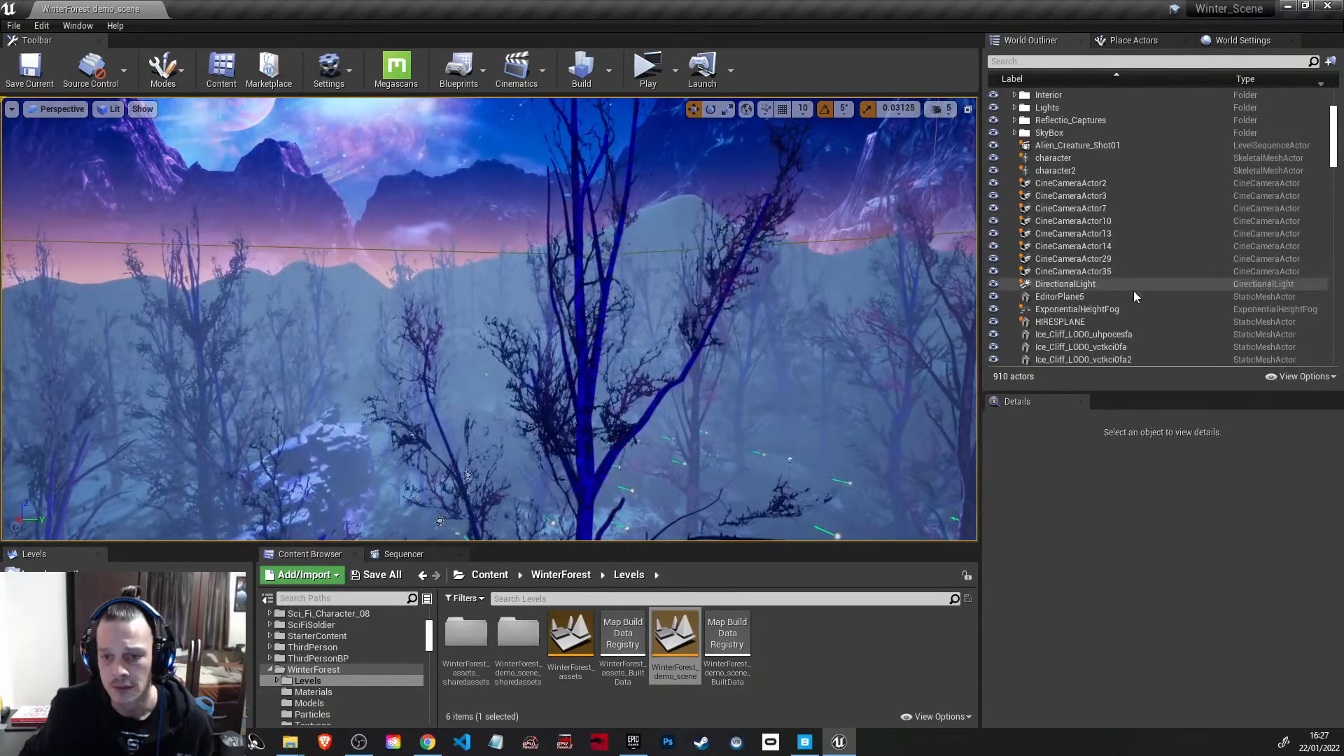
{"action": "scroll", "coordinate": [1129, 288], "scroll_direction": "down", "scroll_amount": 1}
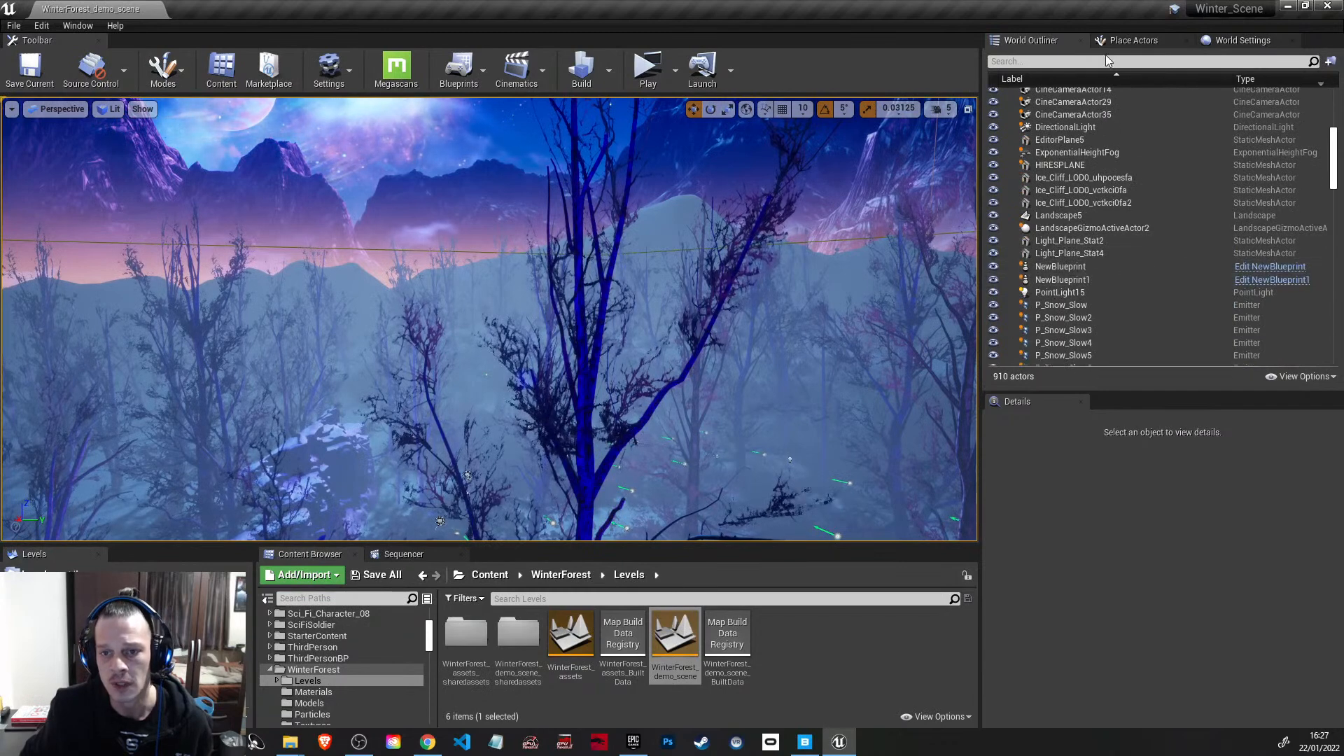
{"action": "left_click", "coordinate": [1105, 60]}
{"action": "type", "text": "fog"}
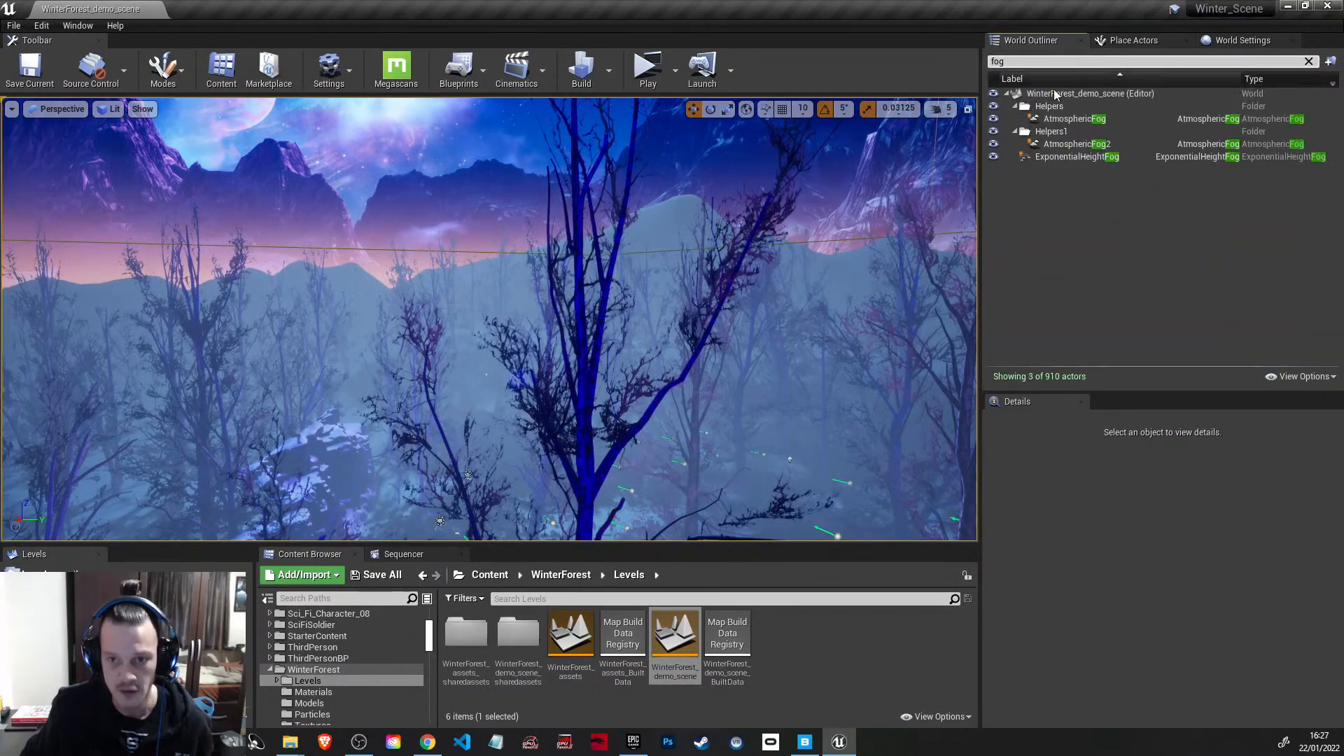
{"action": "left_click", "coordinate": [993, 156]}
Step: Inspect the sci-fi building, its interior with the character, and the surrounding snowy landscape
{"action": "key", "text": "w"}
{"action": "right_click_drag", "start_coordinate": [647, 290], "coordinate": [806, 282]}
{"action": "key", "text": "w"}
{"action": "key", "text": "w"}
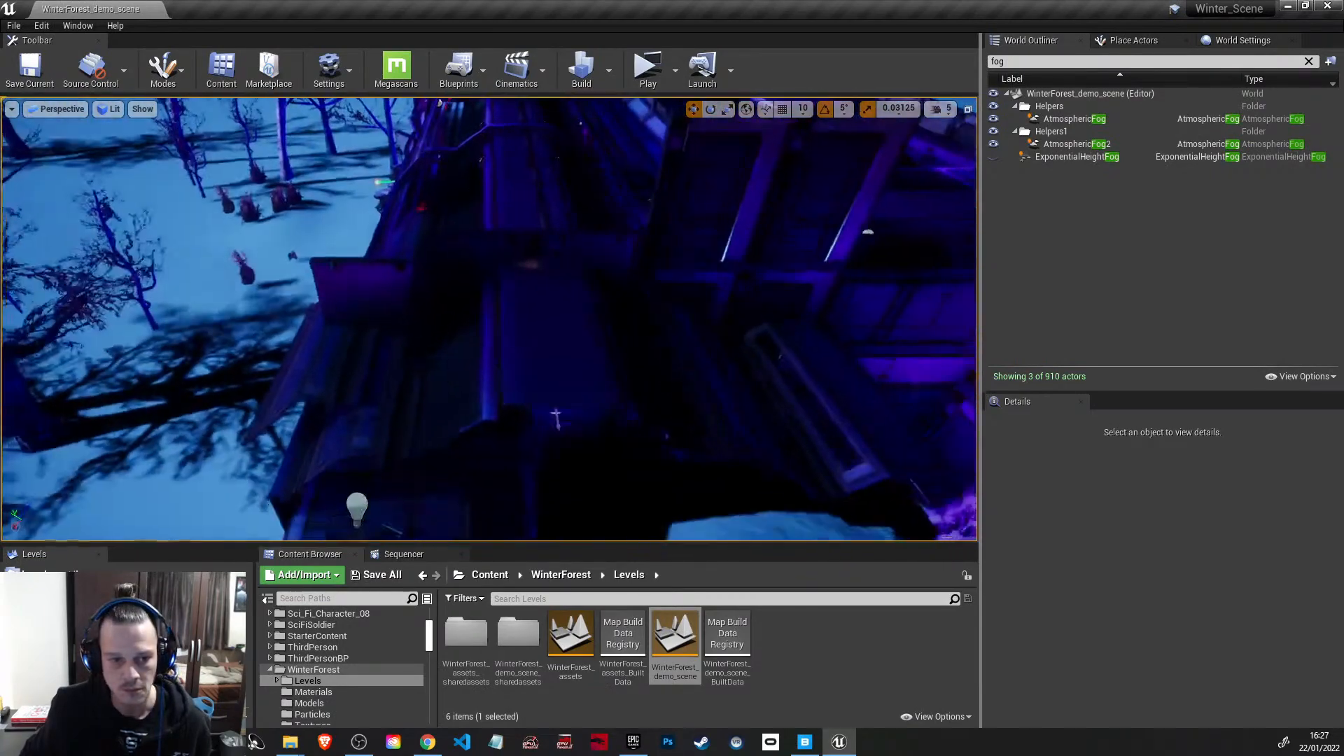
{"action": "right_click_drag", "start_coordinate": [490, 320], "coordinate": [602, 322]}
{"action": "key", "text": "w"}
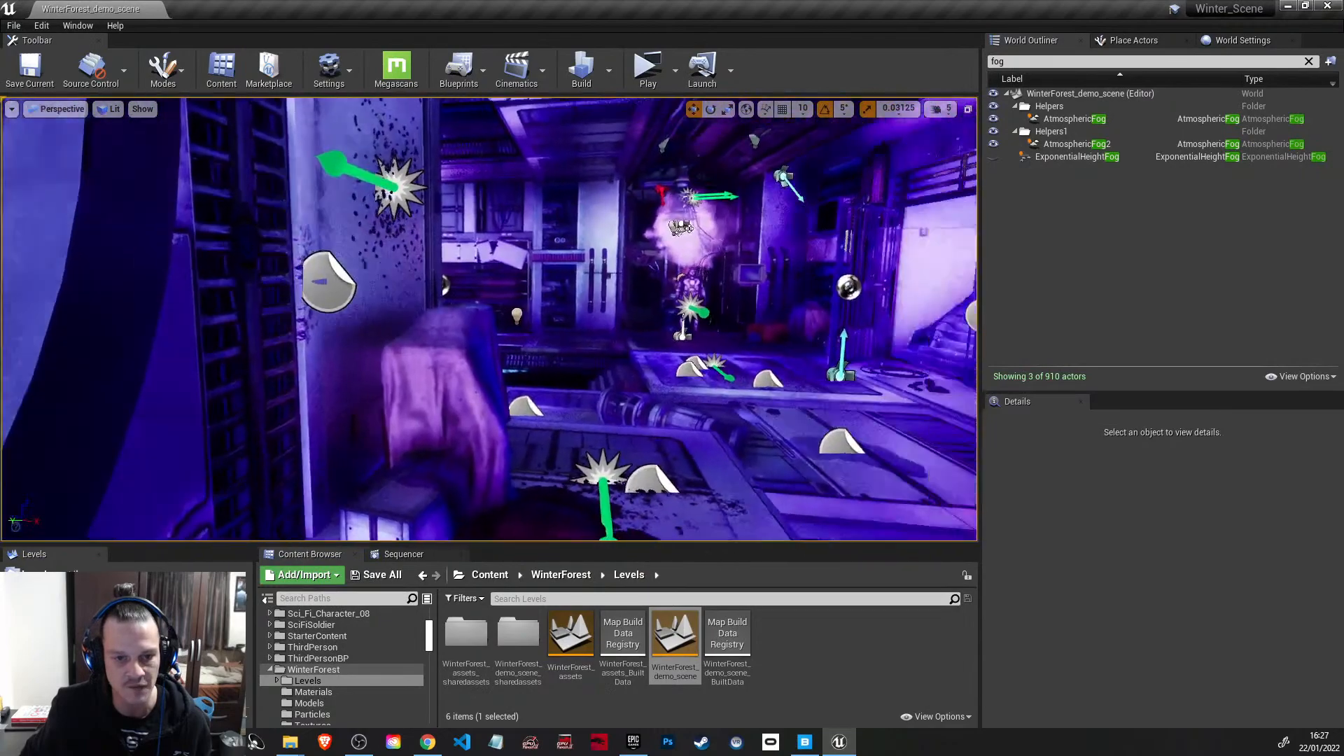
{"action": "right_click_drag", "start_coordinate": [490, 320], "coordinate": [631, 319]}
{"action": "key", "text": "w"}
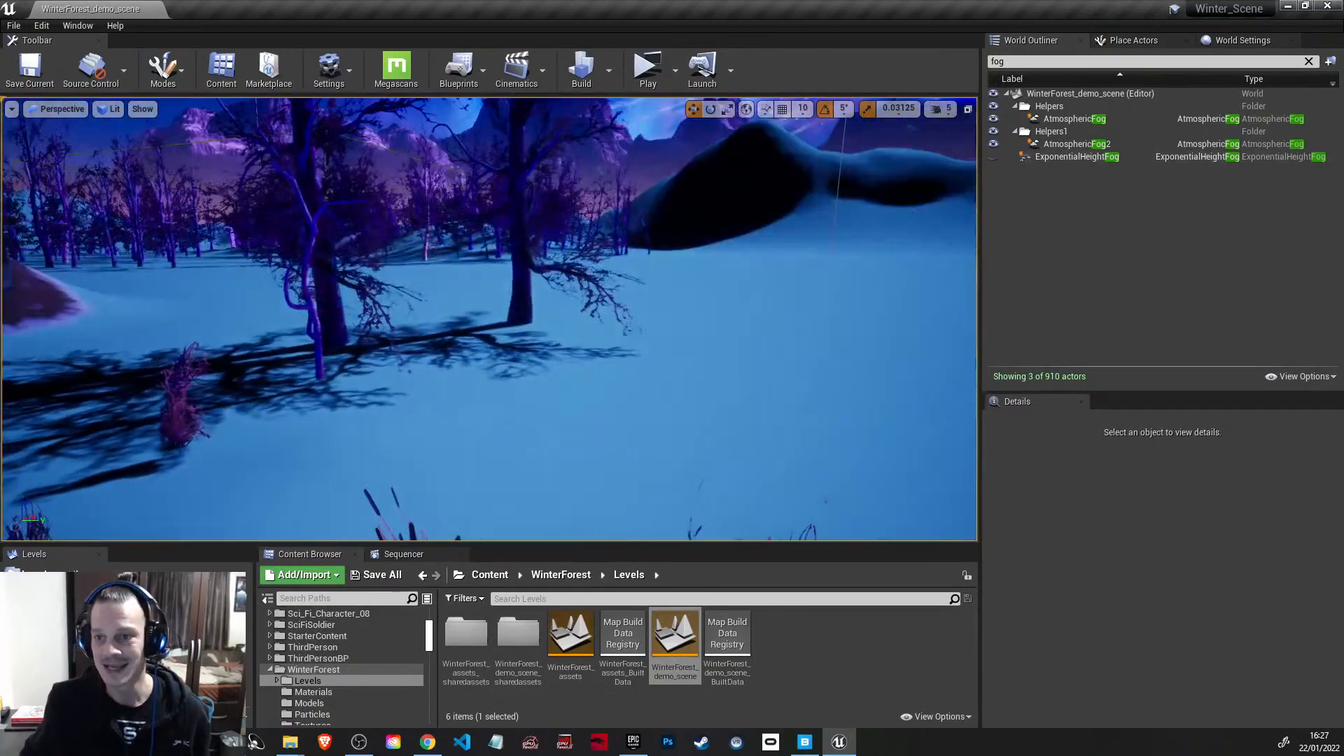
Step: Close the Winter_Scene project and open the Short_Film_Kitbash project from the Epic Games Launcher library
{"action": "left_click", "coordinate": [1328, 7]}
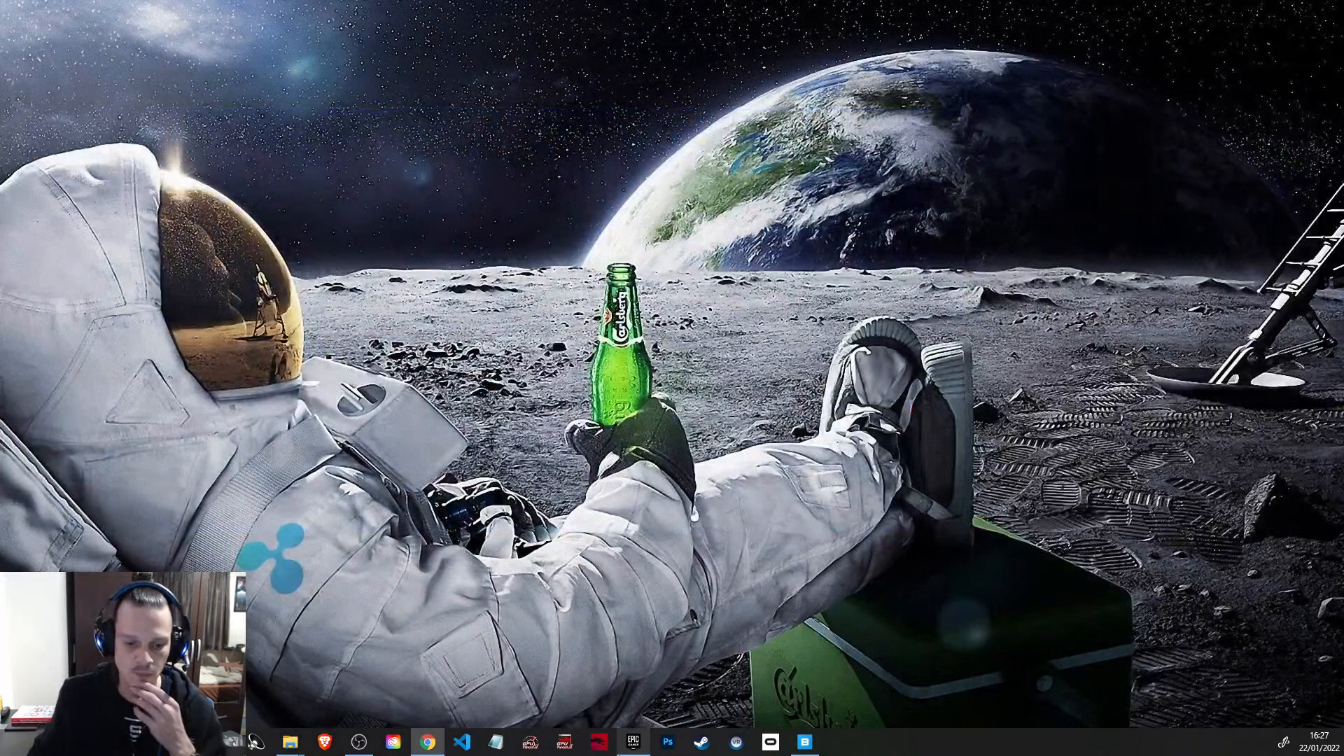
{"action": "left_click", "coordinate": [628, 745]}
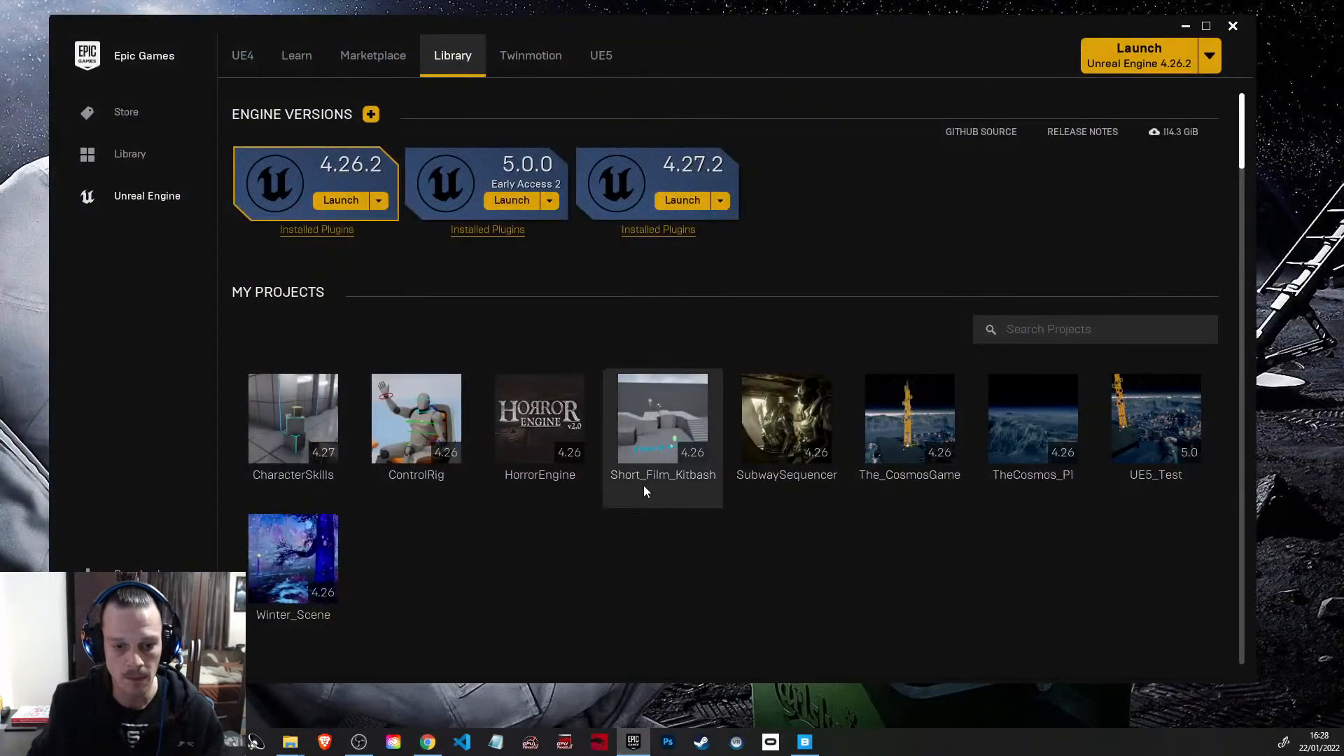
{"action": "double_click", "coordinate": [664, 412]}
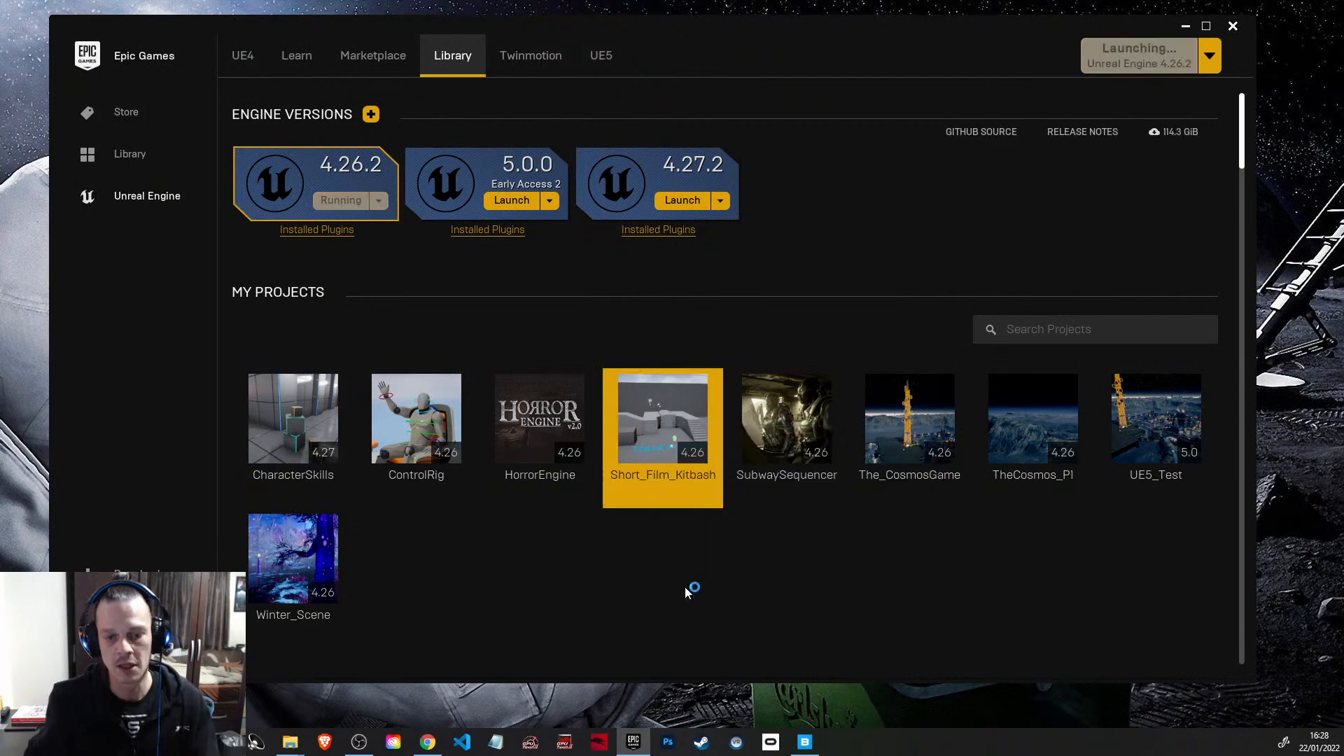
Step: Browse the marketplace home page's showcased products and Free For The Month assets
{"action": "left_click", "coordinate": [357, 55]}
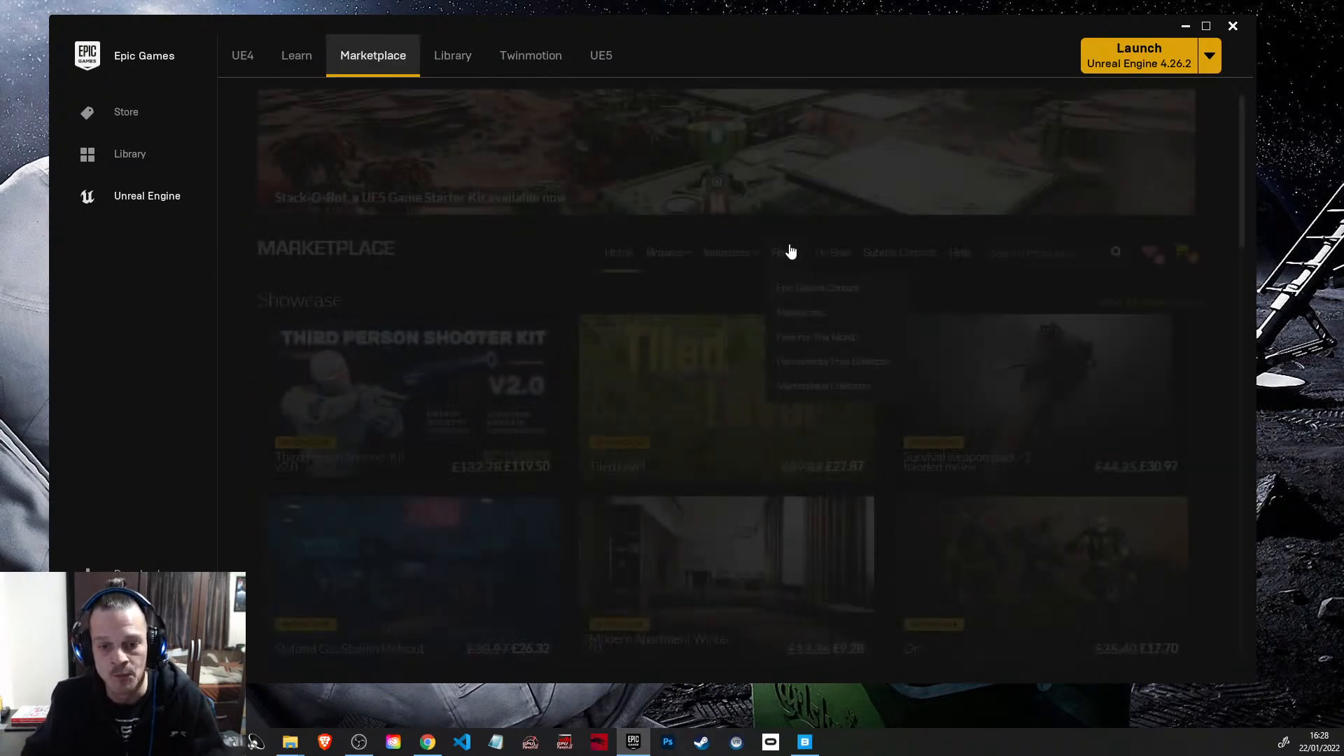
{"action": "scroll", "coordinate": [759, 281], "scroll_direction": "down", "scroll_amount": 4}
{"action": "scroll", "coordinate": [762, 285], "scroll_direction": "down", "scroll_amount": 3}
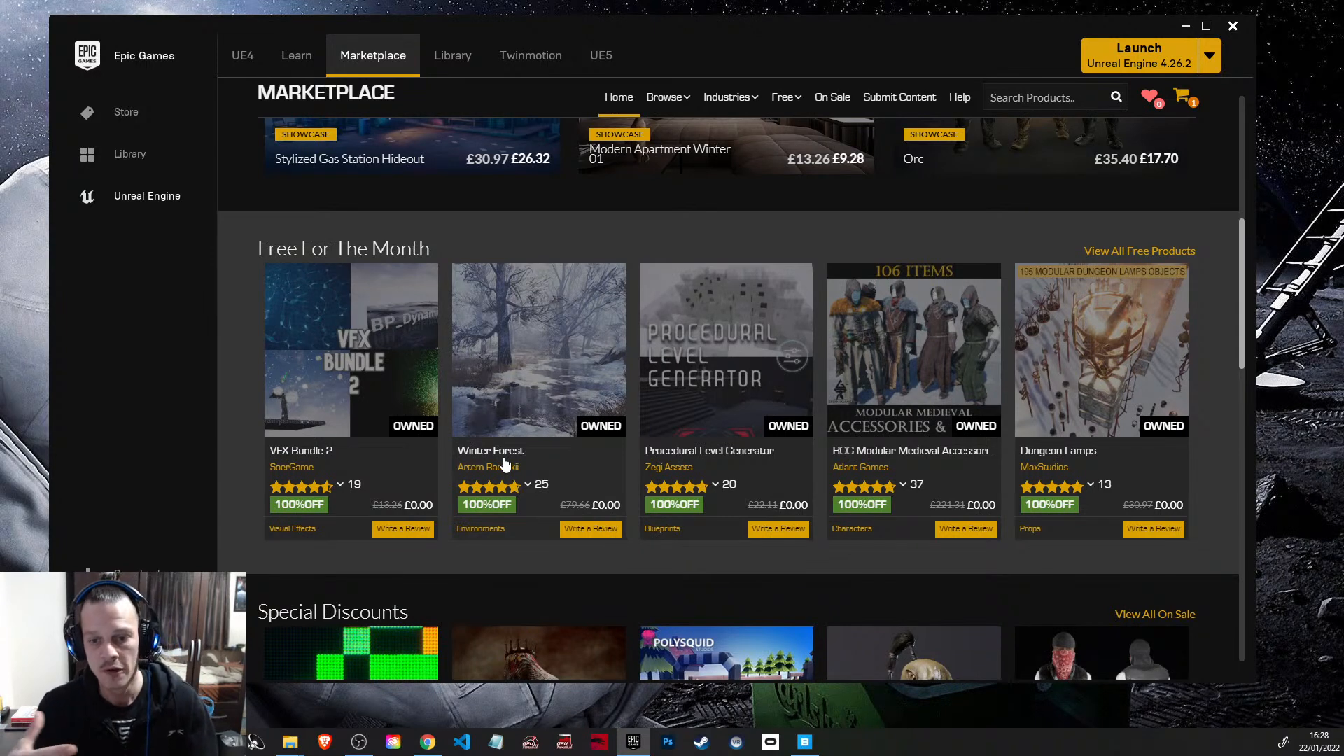
{"action": "scroll", "coordinate": [521, 419], "scroll_direction": "up", "scroll_amount": 3}
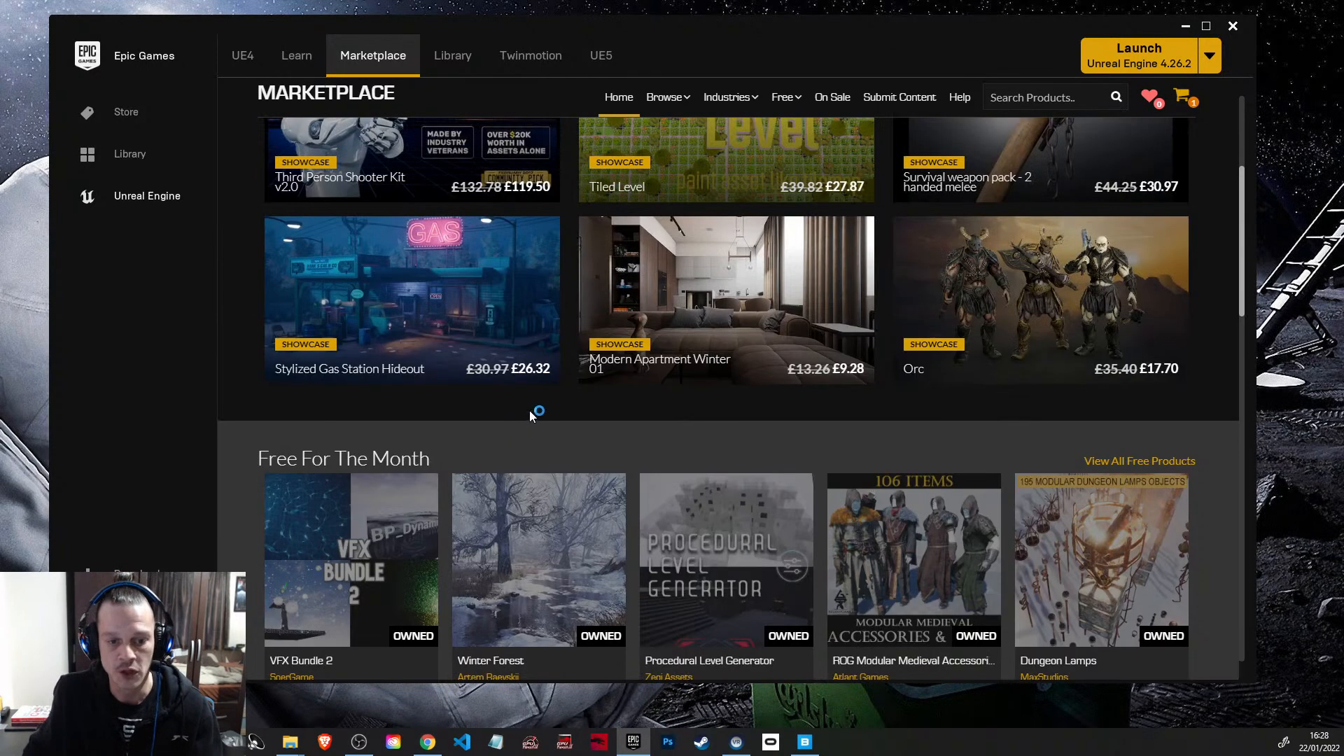
{"action": "scroll", "coordinate": [671, 474], "scroll_direction": "down", "scroll_amount": 3}
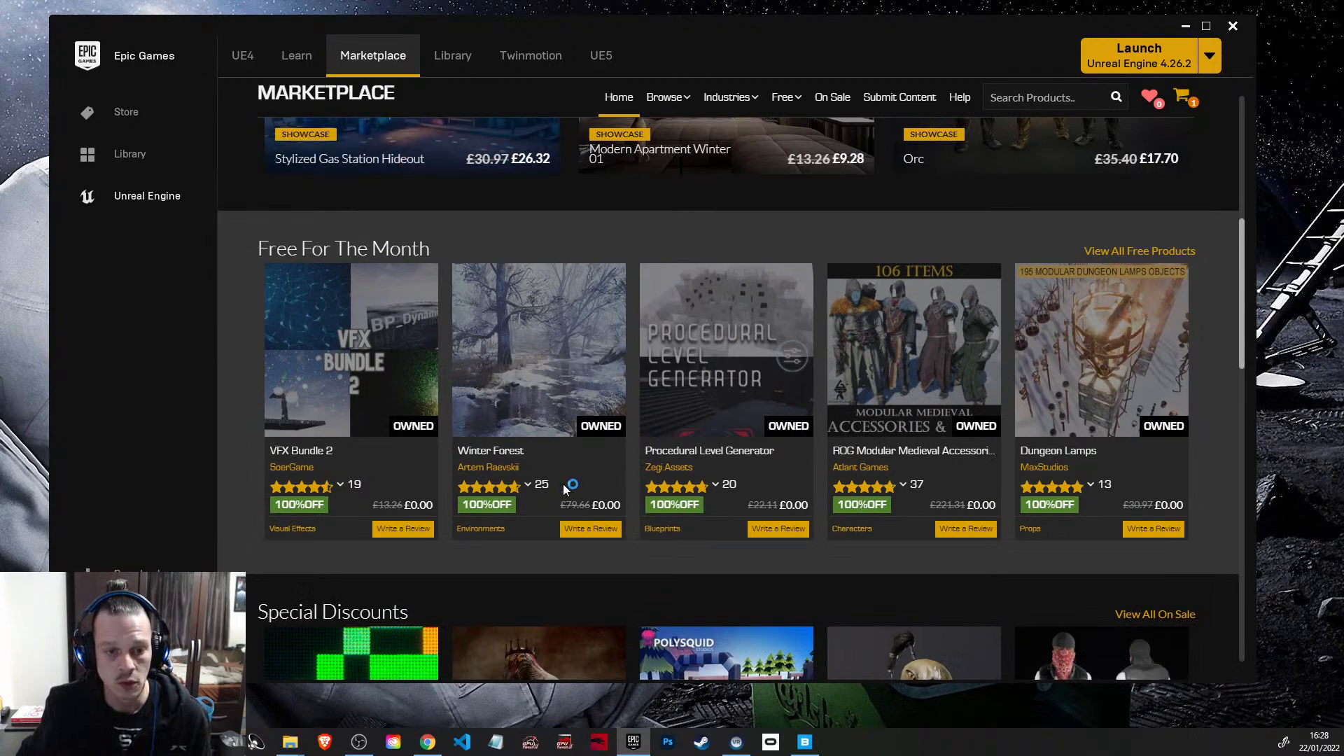
{"action": "scroll", "coordinate": [917, 406], "scroll_direction": "up", "scroll_amount": 7}
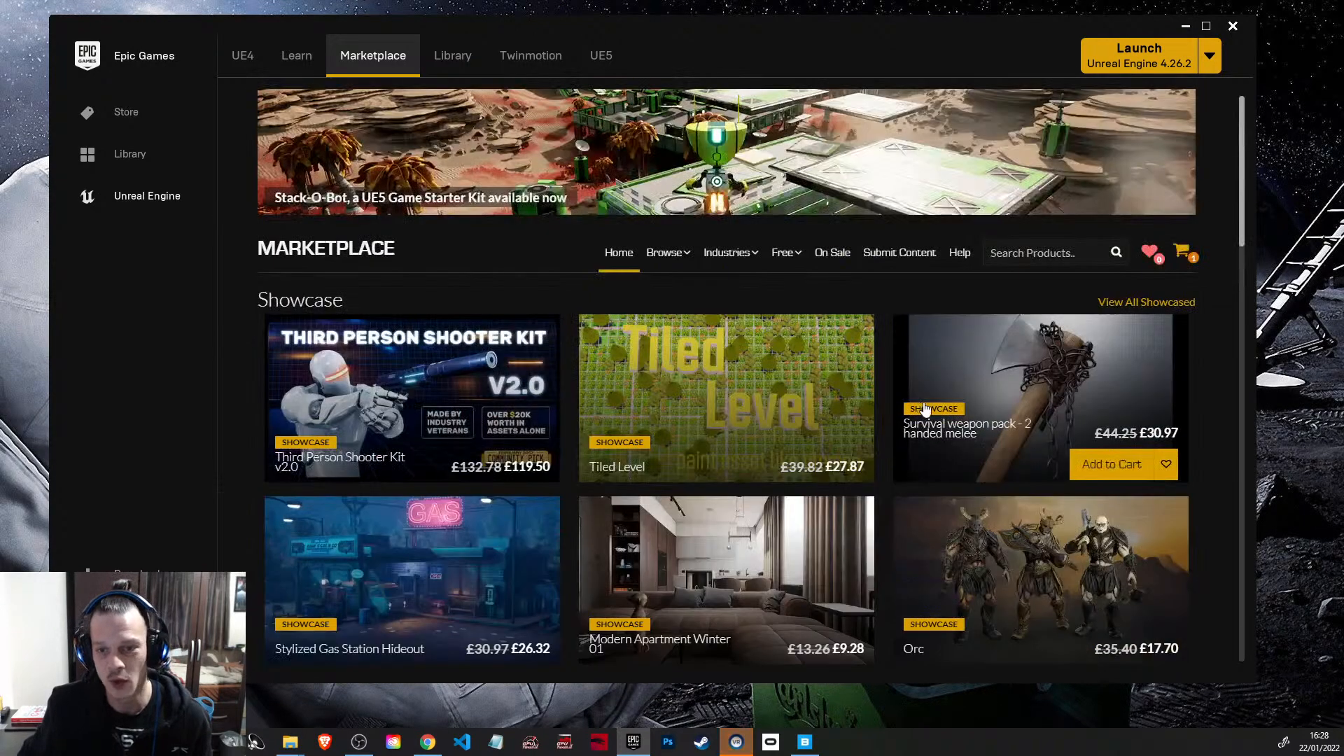
{"action": "left_click", "coordinate": [1031, 253]}
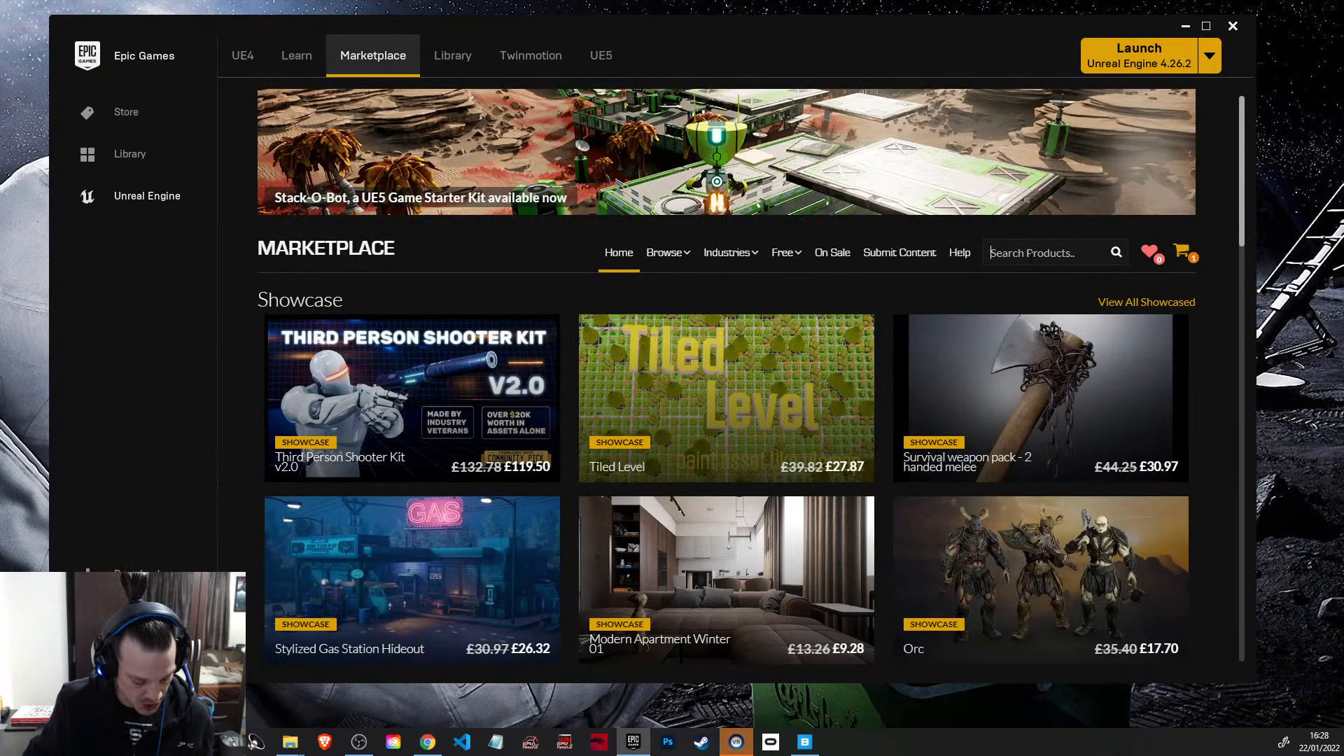
Step: Clear the library's vault search, browse the owned assets and open the Modular Lost Ruins Kit product page
{"action": "left_click", "coordinate": [452, 58]}
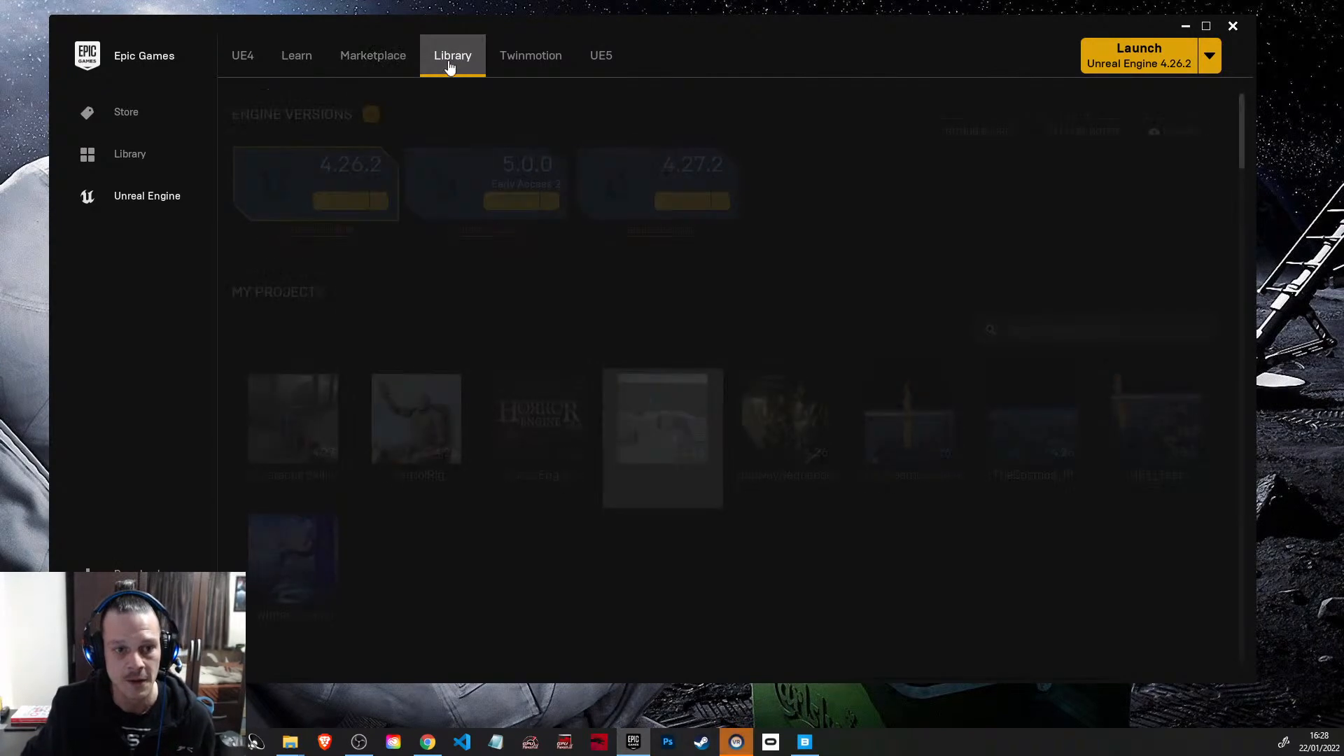
{"action": "left_click_drag", "start_coordinate": [1243, 134], "coordinate": [1259, 175]}
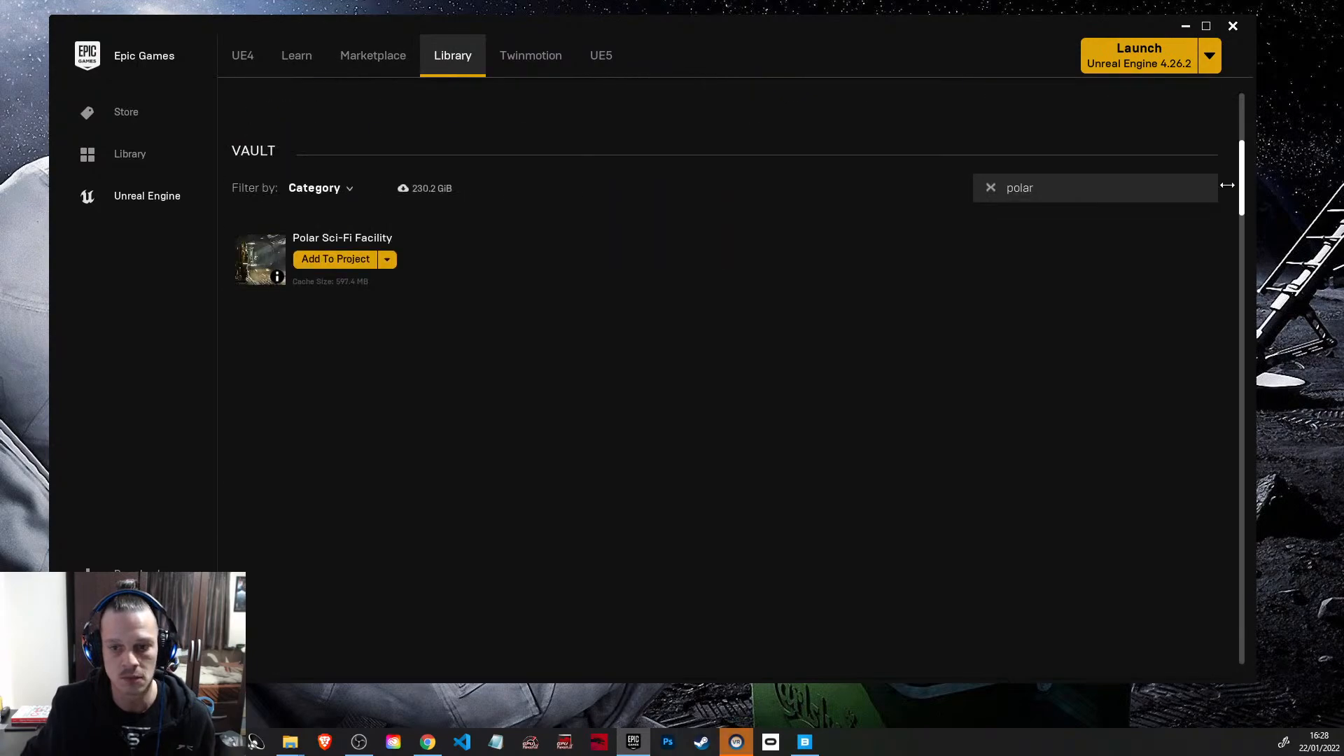
{"action": "left_click", "coordinate": [990, 189]}
{"action": "left_click_drag", "start_coordinate": [1242, 170], "coordinate": [1256, 396]}
{"action": "scroll", "coordinate": [718, 570], "scroll_direction": "down", "scroll_amount": 10}
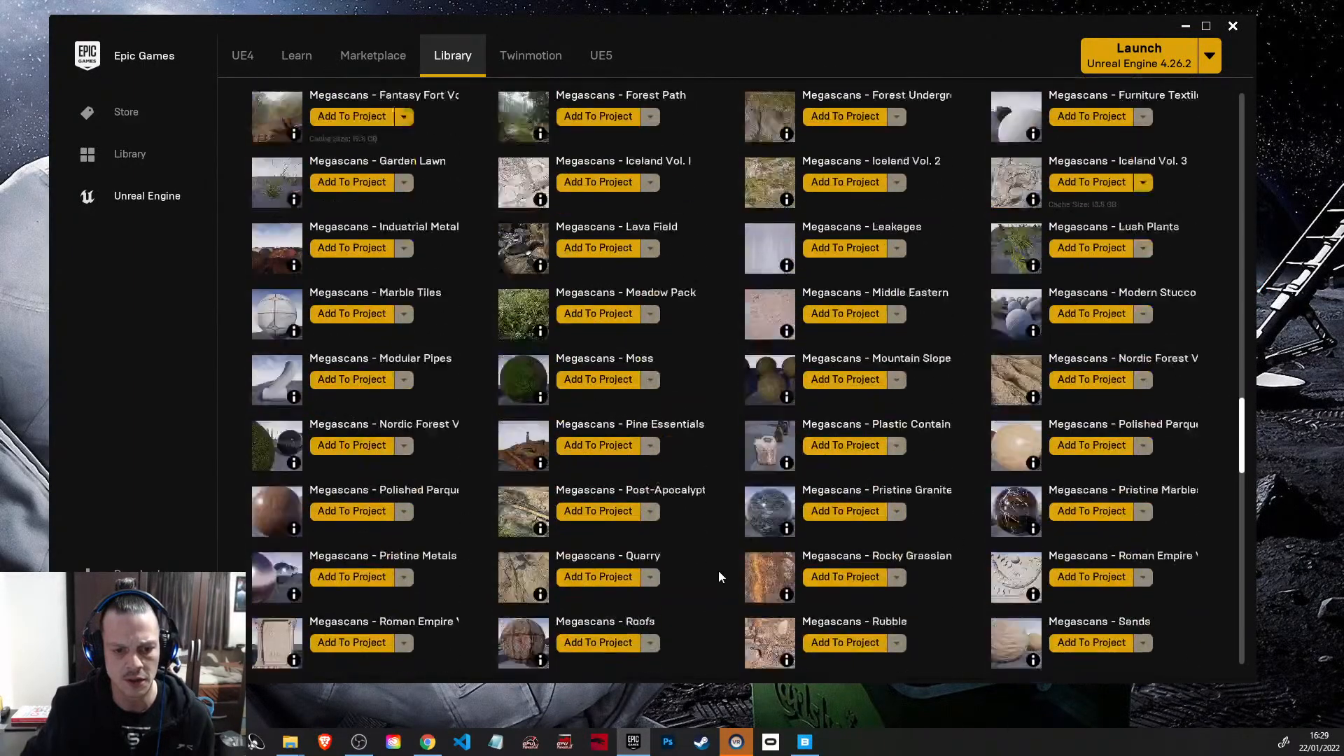
{"action": "scroll", "coordinate": [678, 556], "scroll_direction": "down", "scroll_amount": 4}
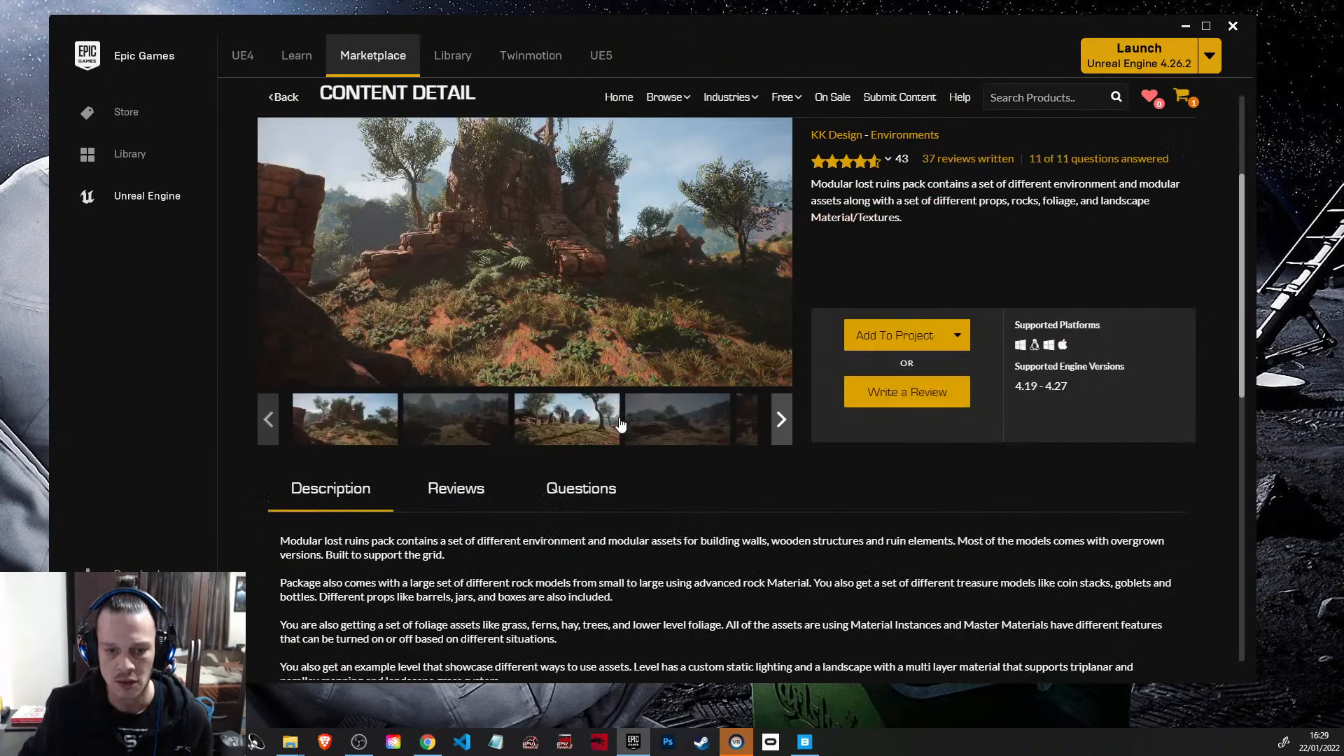
Step: Examine the Modular Lost Ruins Kit's preview images, description and supported engine versions
{"action": "scroll", "coordinate": [597, 378], "scroll_direction": "up", "scroll_amount": 3}
{"action": "scroll", "coordinate": [586, 465], "scroll_direction": "down", "scroll_amount": 1}
{"action": "scroll", "coordinate": [593, 398], "scroll_direction": "up", "scroll_amount": 1}
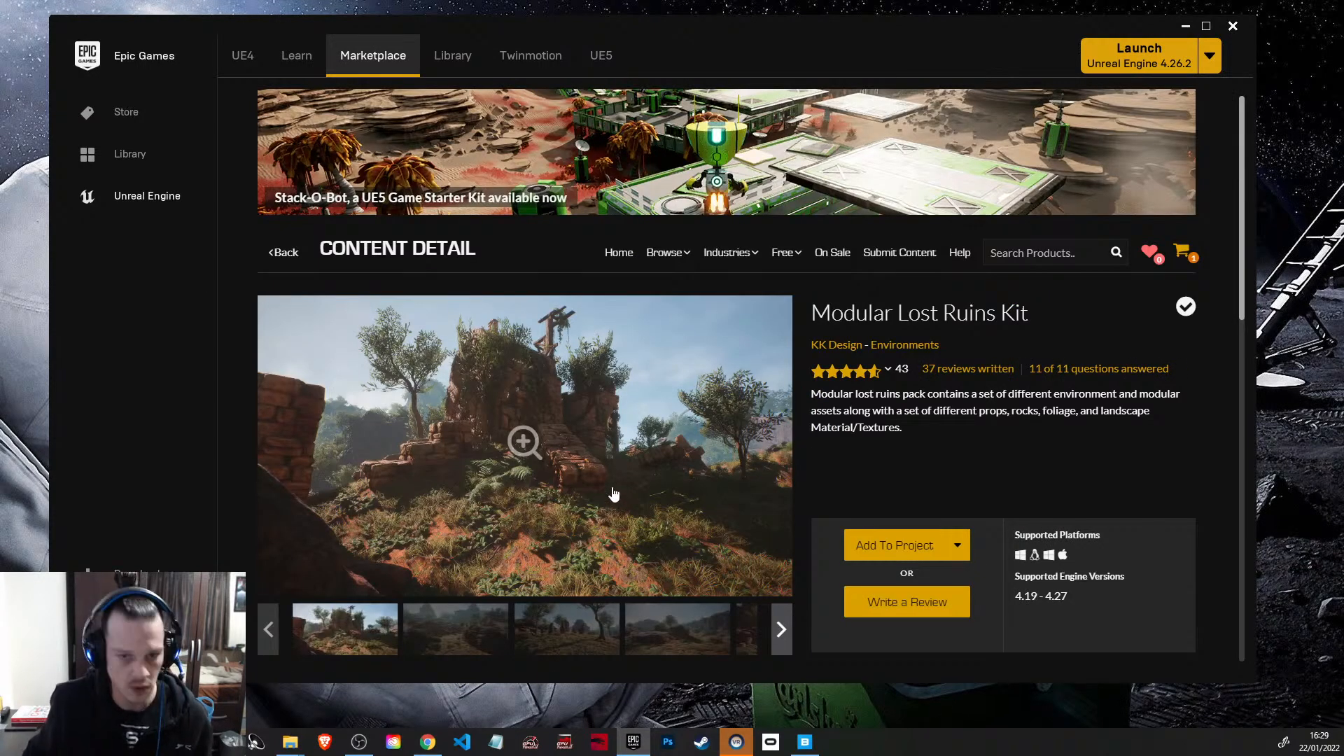
{"action": "mouse_move", "coordinate": [664, 253]}
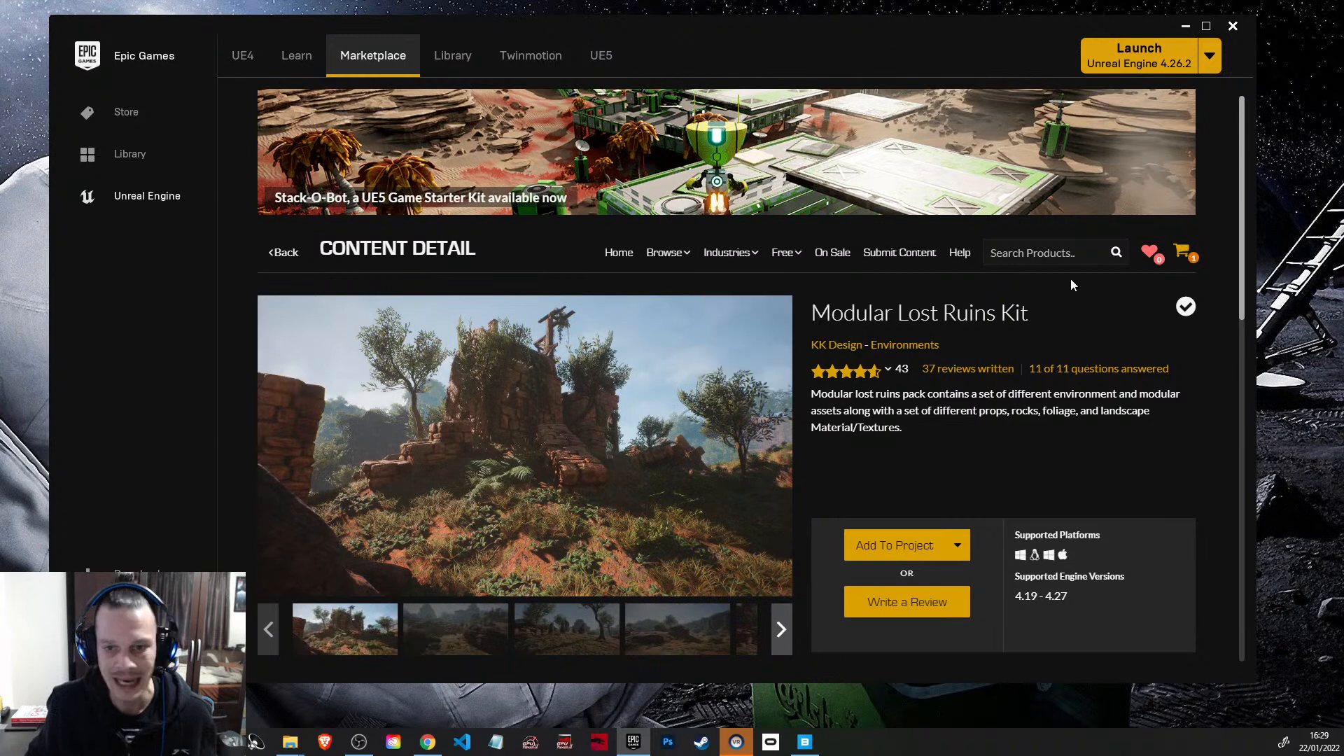
Step: Search the marketplace for "castl" and look over the first castle packs
{"action": "type", "text": "cast"}
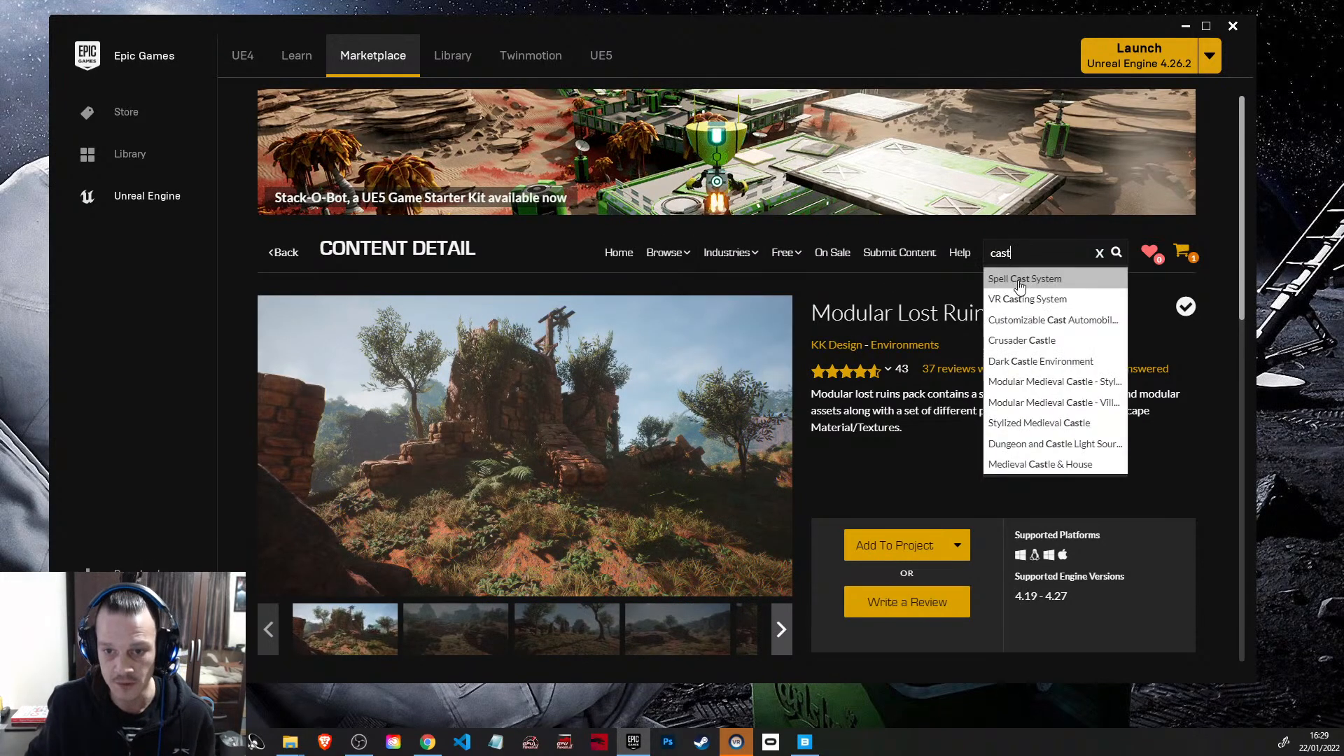
{"action": "type", "text": "l"}
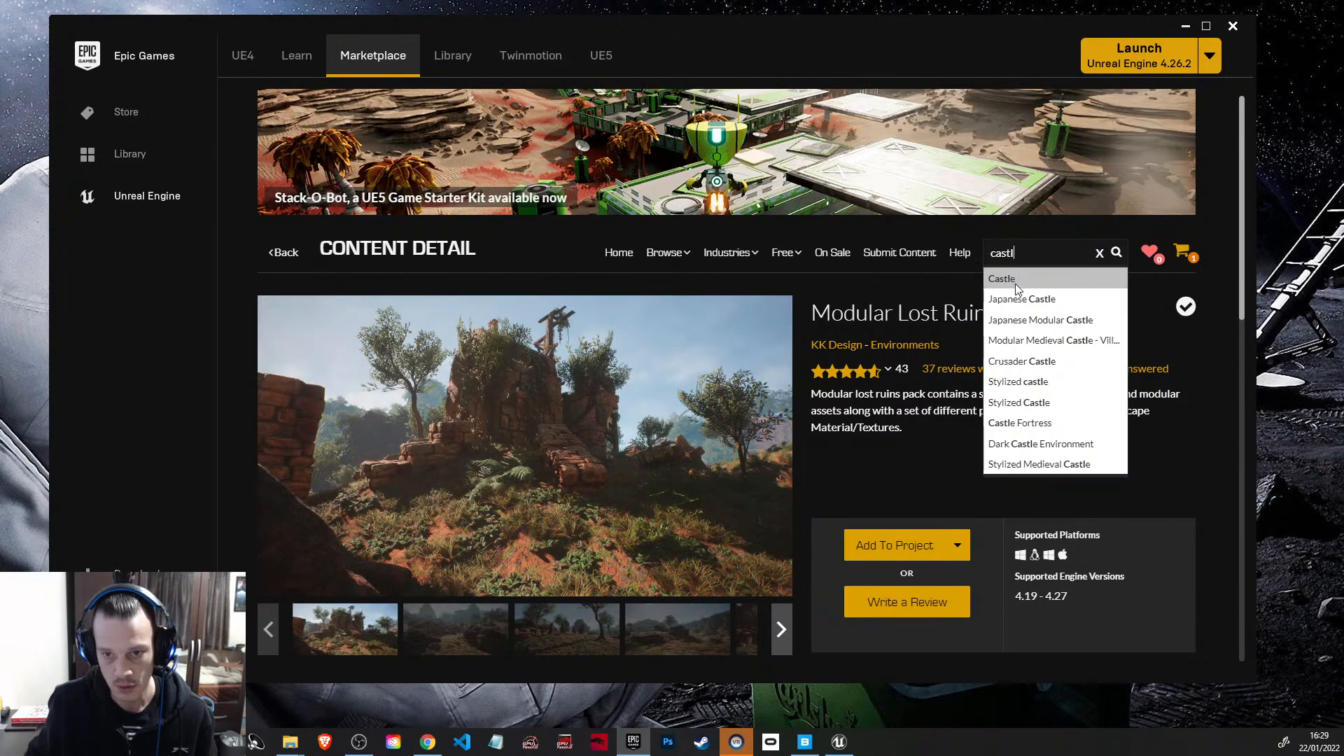
{"action": "key", "text": "Return"}
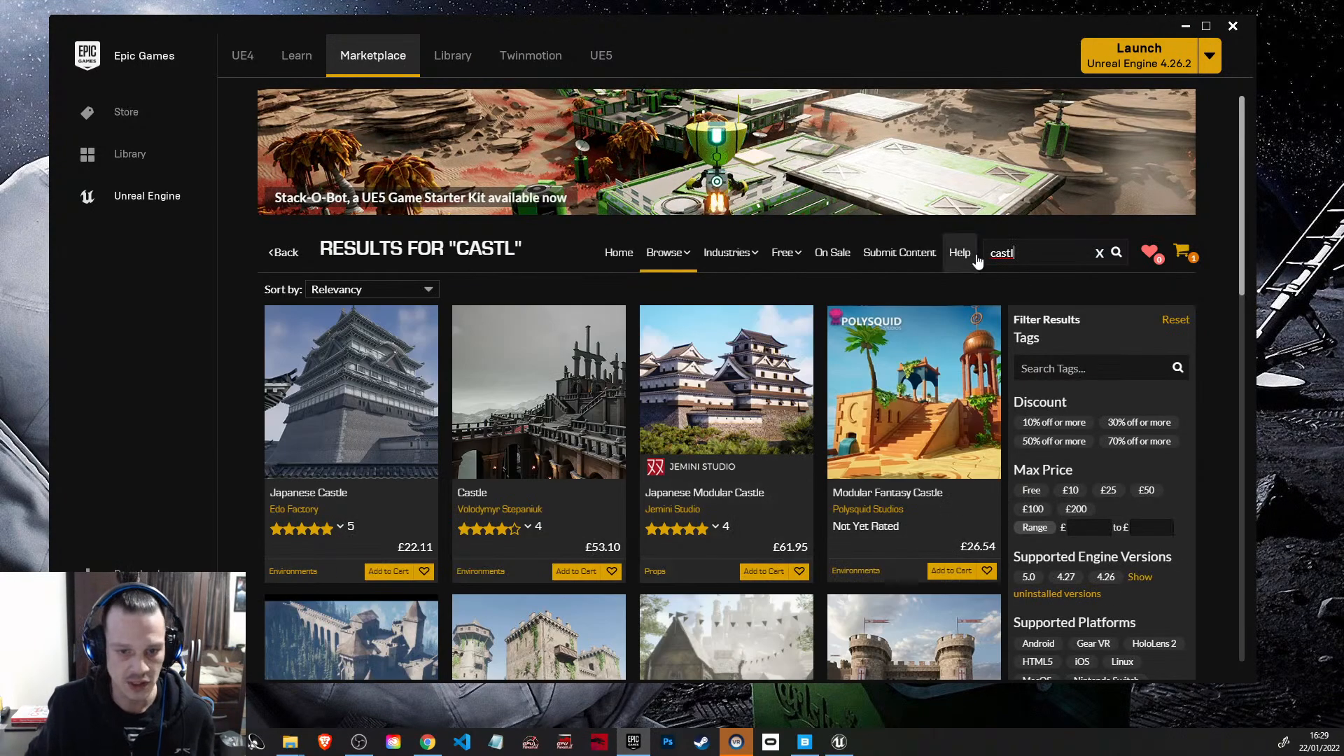
{"action": "scroll", "coordinate": [798, 548], "scroll_direction": "down", "scroll_amount": 6}
{"action": "scroll", "coordinate": [798, 548], "scroll_direction": "up", "scroll_amount": 8}
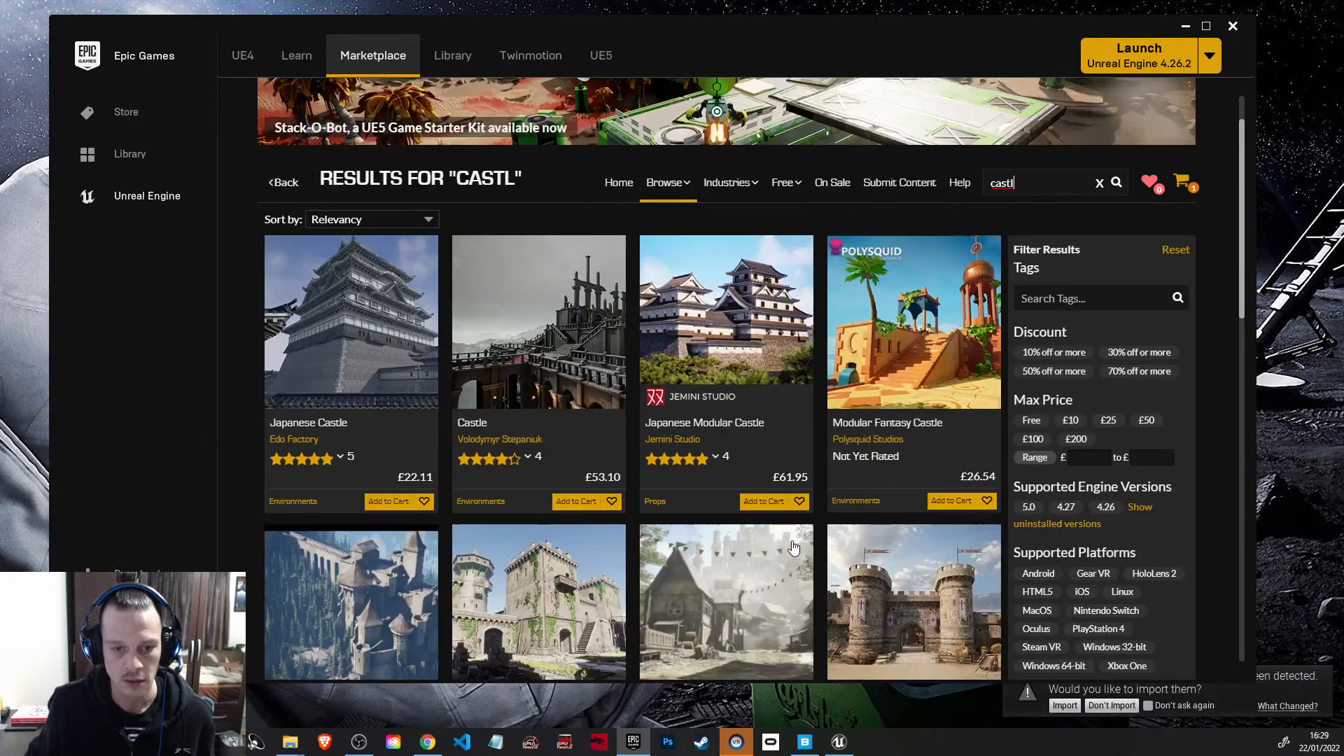
Step: Sort the castle results by Price Low to High and browse the free and cheapest packs
{"action": "left_click", "coordinate": [430, 299]}
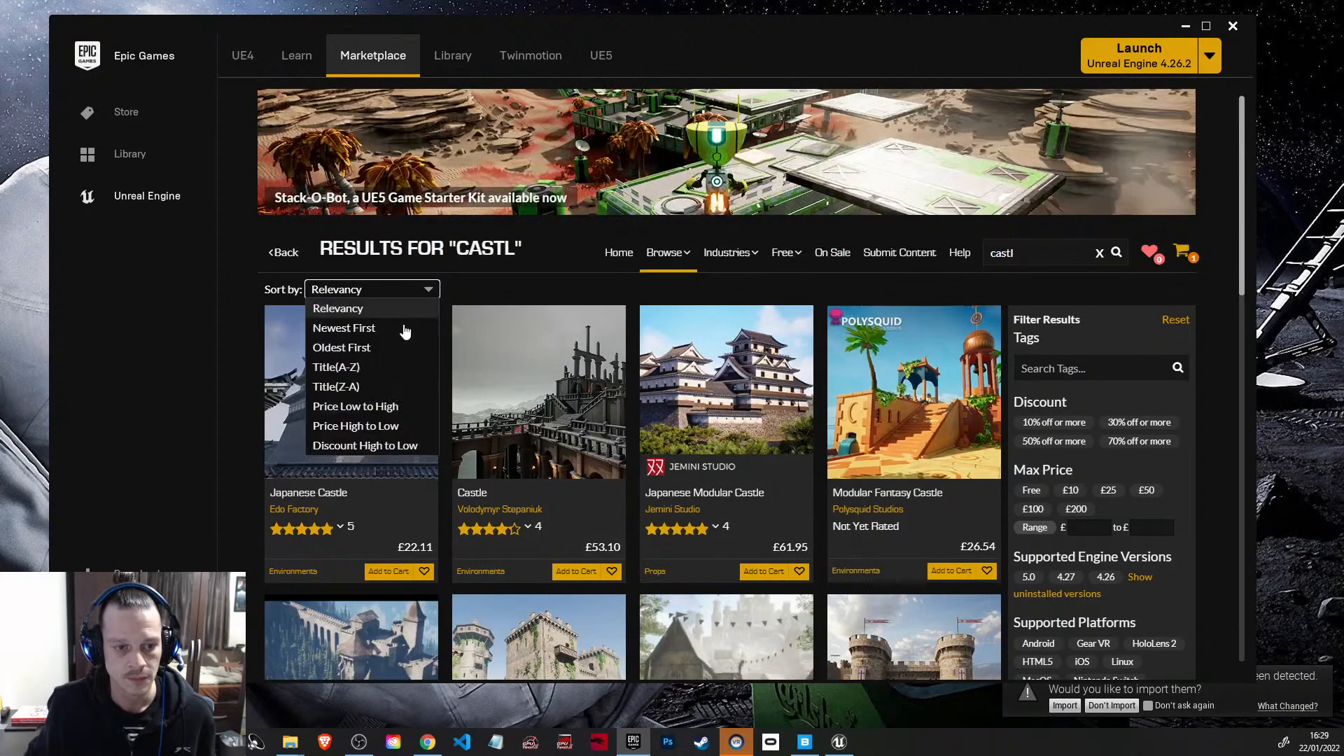
{"action": "left_click", "coordinate": [390, 425]}
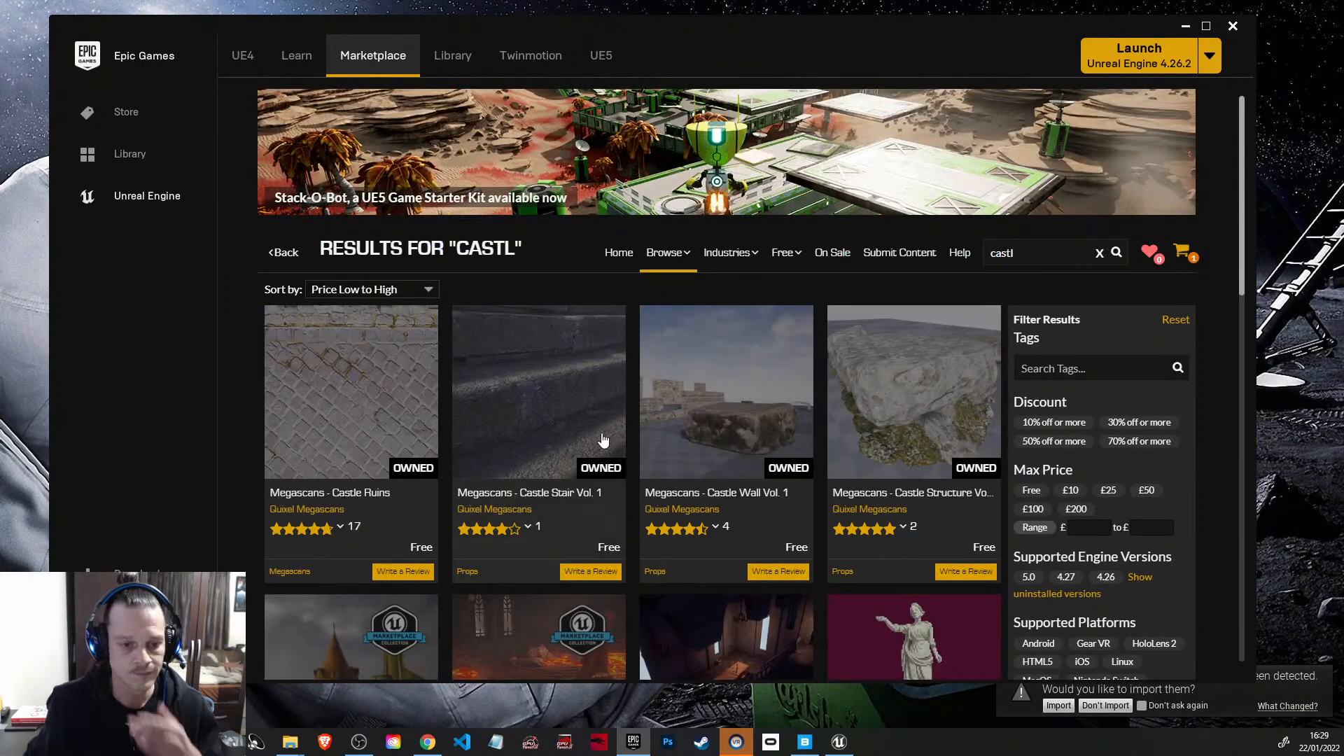
{"action": "scroll", "coordinate": [602, 452], "scroll_direction": "down", "scroll_amount": 2}
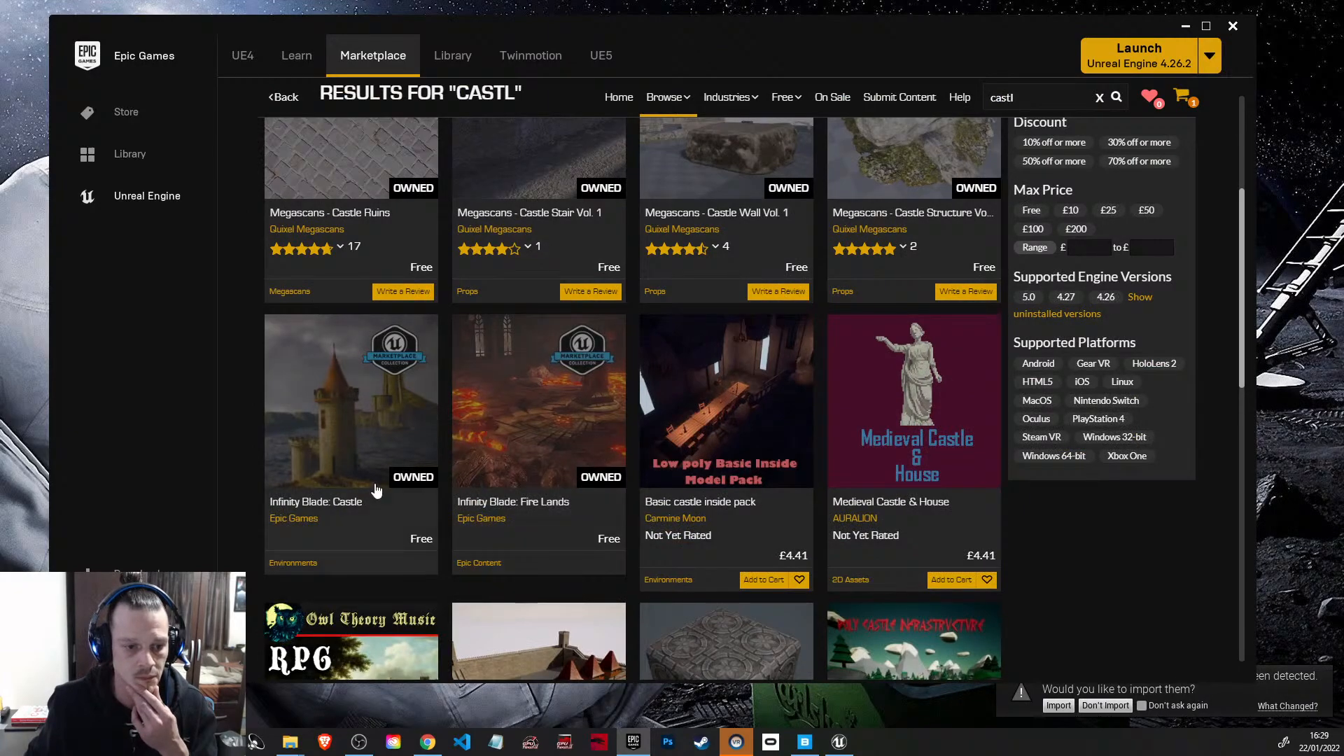
{"action": "scroll", "coordinate": [433, 504], "scroll_direction": "down", "scroll_amount": 7}
{"action": "scroll", "coordinate": [482, 494], "scroll_direction": "down", "scroll_amount": 3}
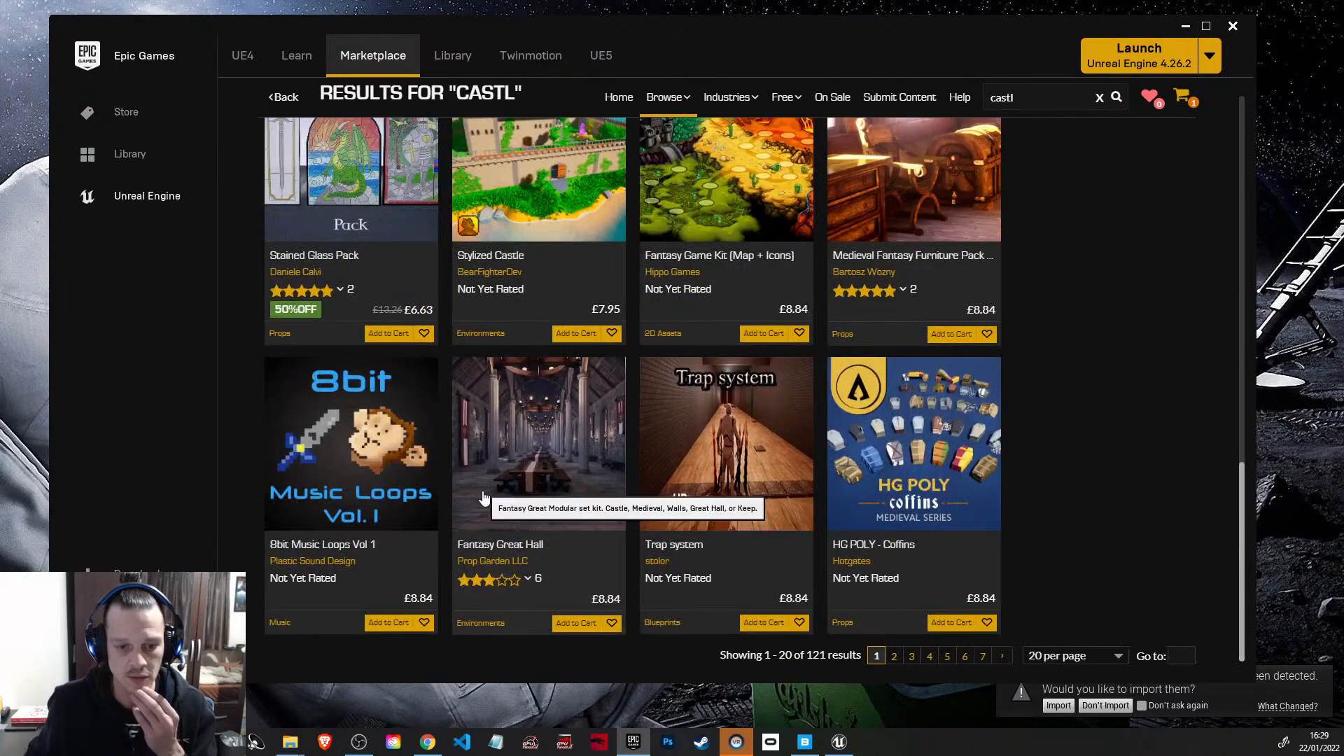
{"action": "scroll", "coordinate": [481, 494], "scroll_direction": "up", "scroll_amount": 10}
Step: Return to the library and browse the owned vault assets in an enlarged window, restoring the window size when done
{"action": "left_click", "coordinate": [464, 61]}
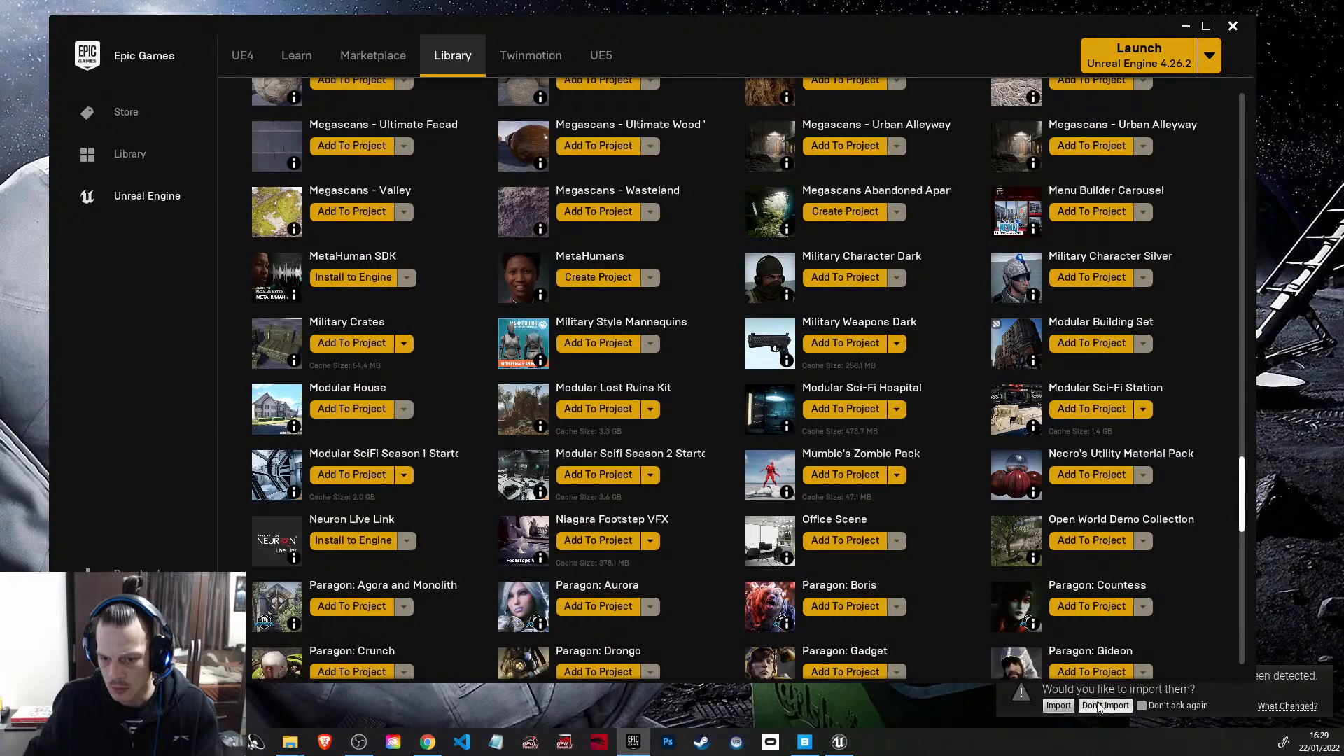
{"action": "double_click", "coordinate": [1045, 25]}
{"action": "scroll", "coordinate": [701, 350], "scroll_direction": "down", "scroll_amount": 10}
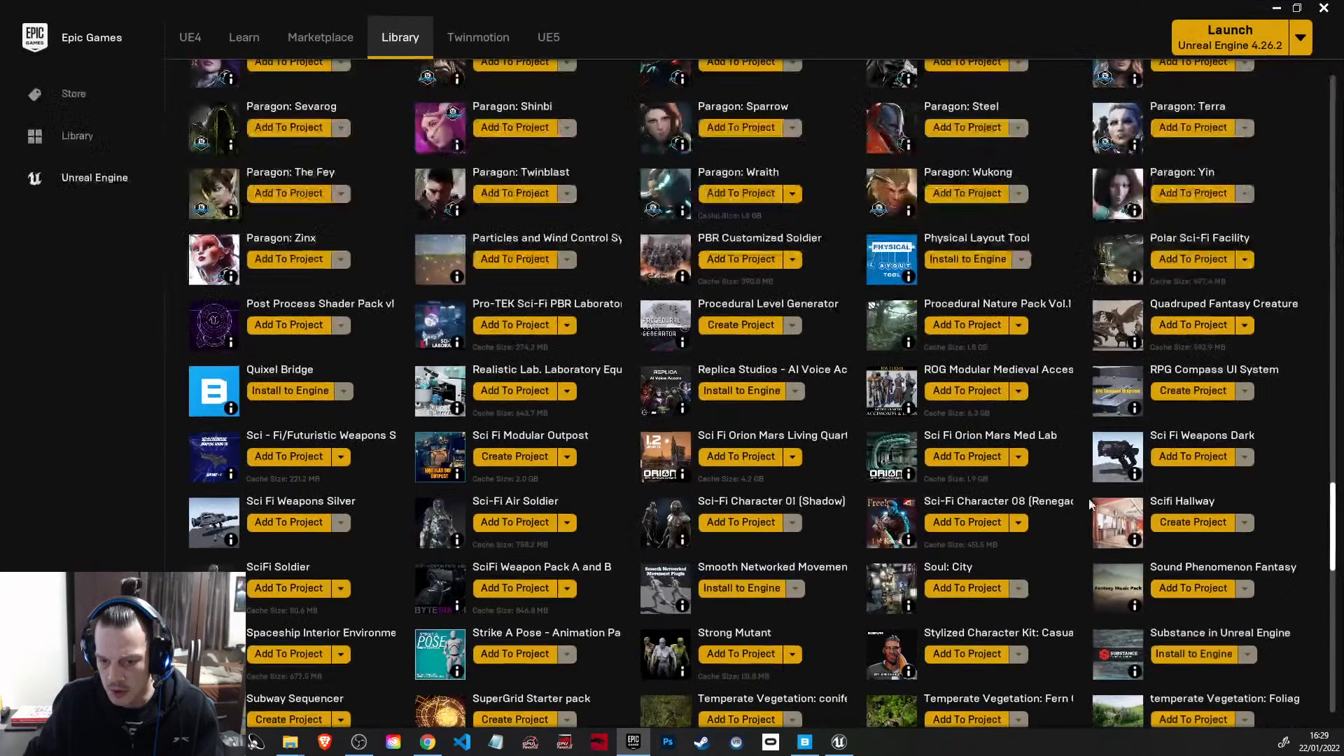
{"action": "left_click", "coordinate": [1297, 8]}
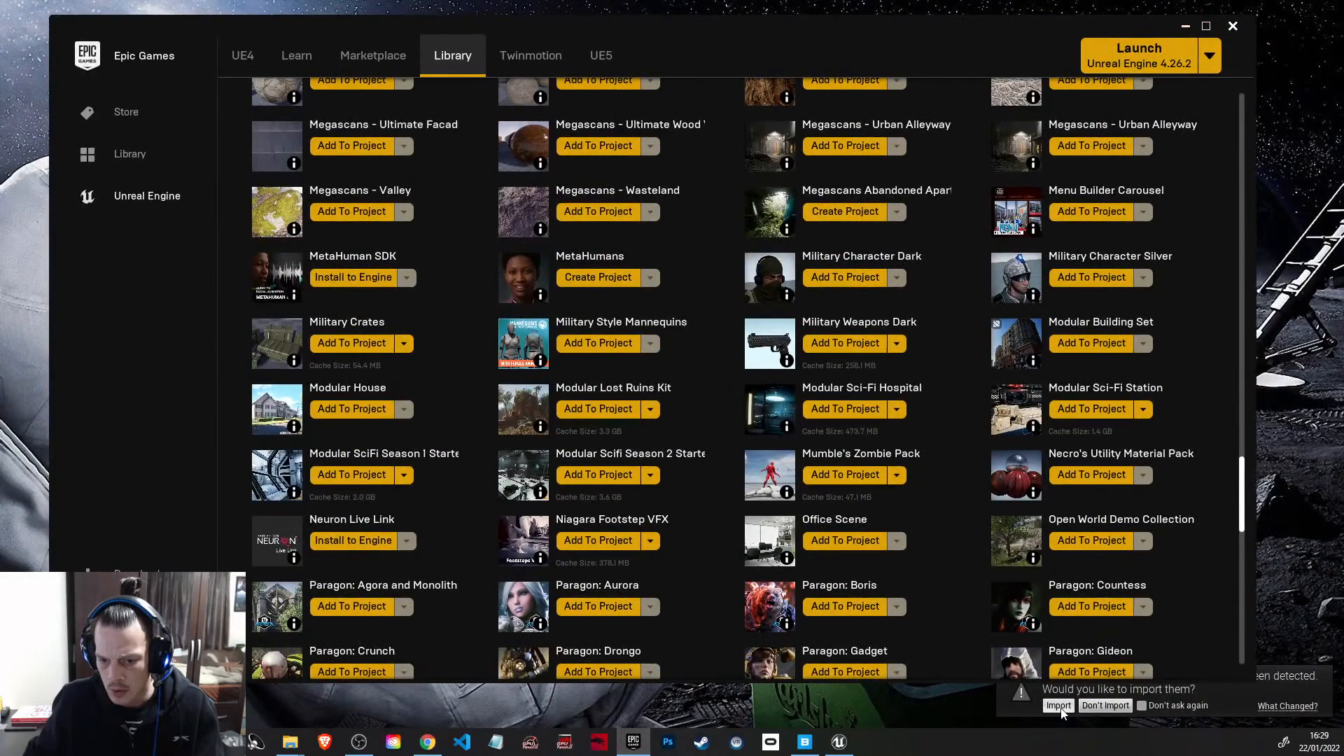
Step: Switch to the Short_Film_Kitbash project in Unreal Editor and import the detected source content changes
{"action": "left_click", "coordinate": [1186, 26]}
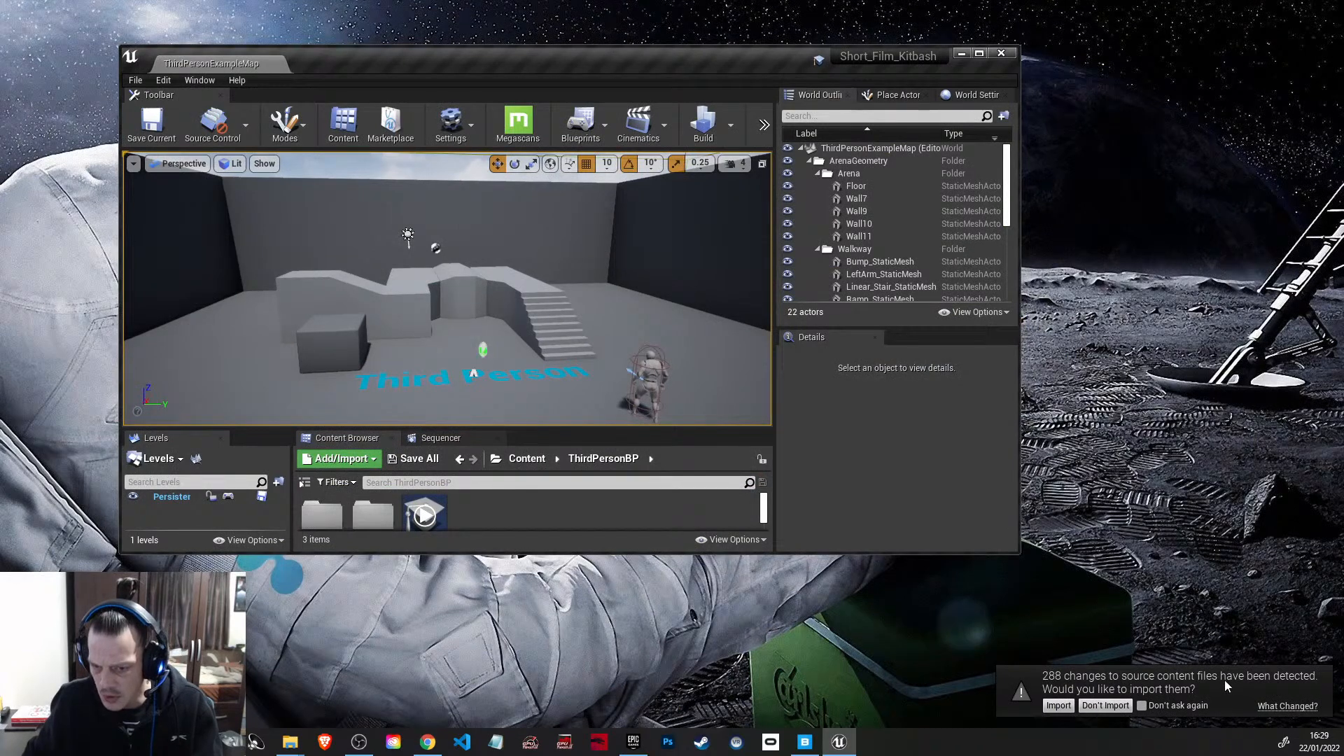
{"action": "left_click", "coordinate": [1107, 712]}
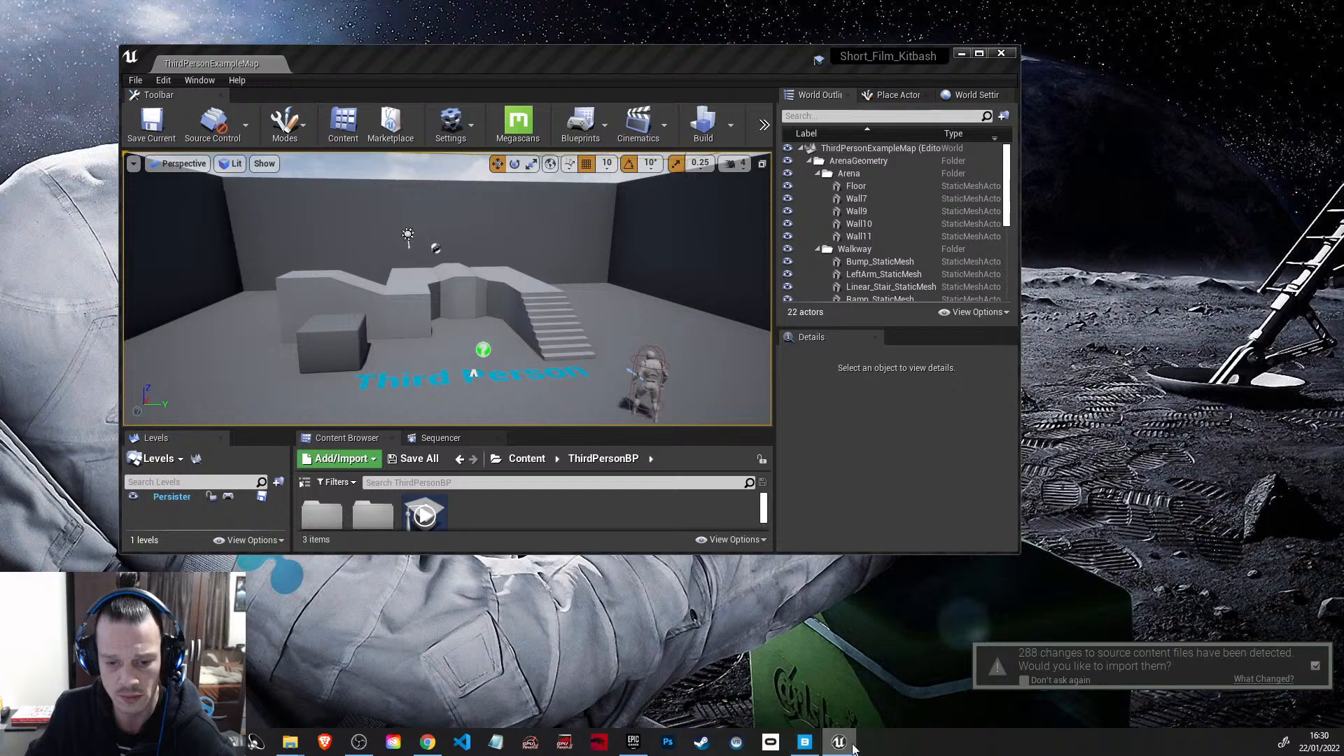
{"action": "mouse_move", "coordinate": [639, 752]}
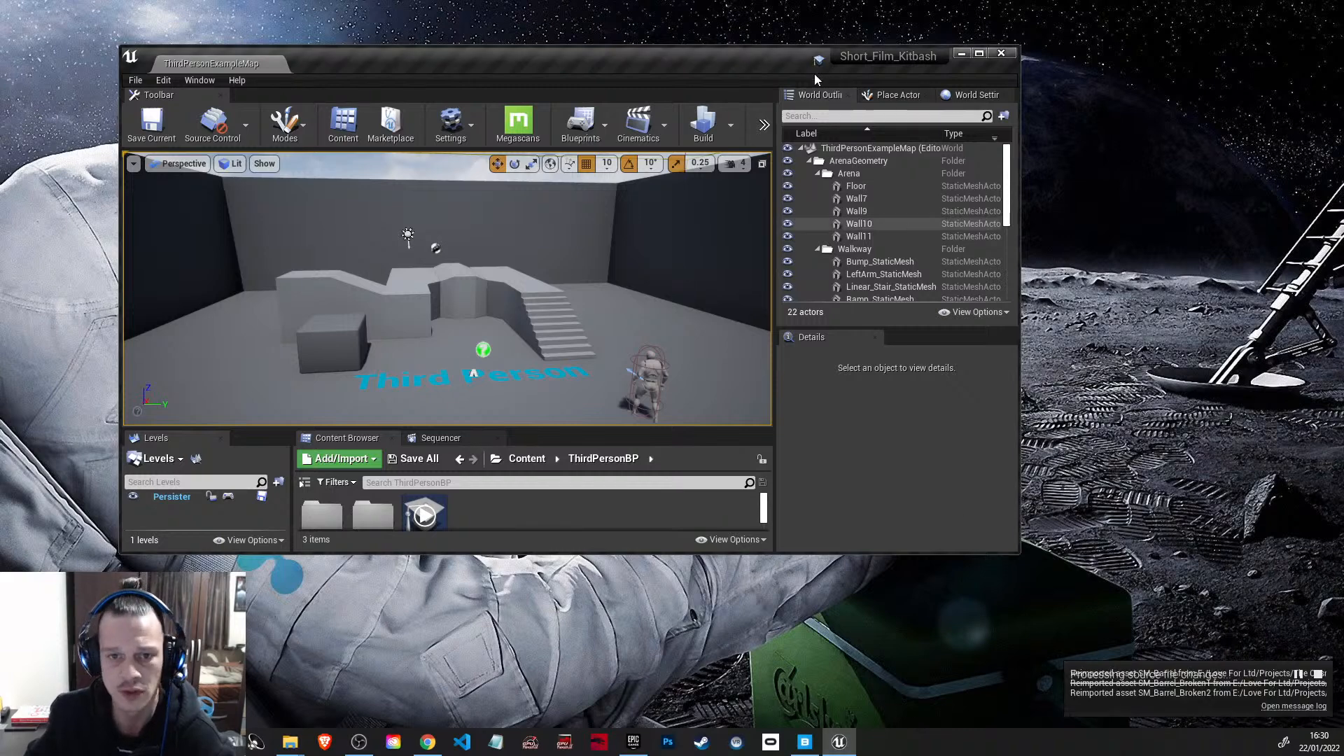
{"action": "left_click_drag", "start_coordinate": [713, 69], "coordinate": [810, 70]}
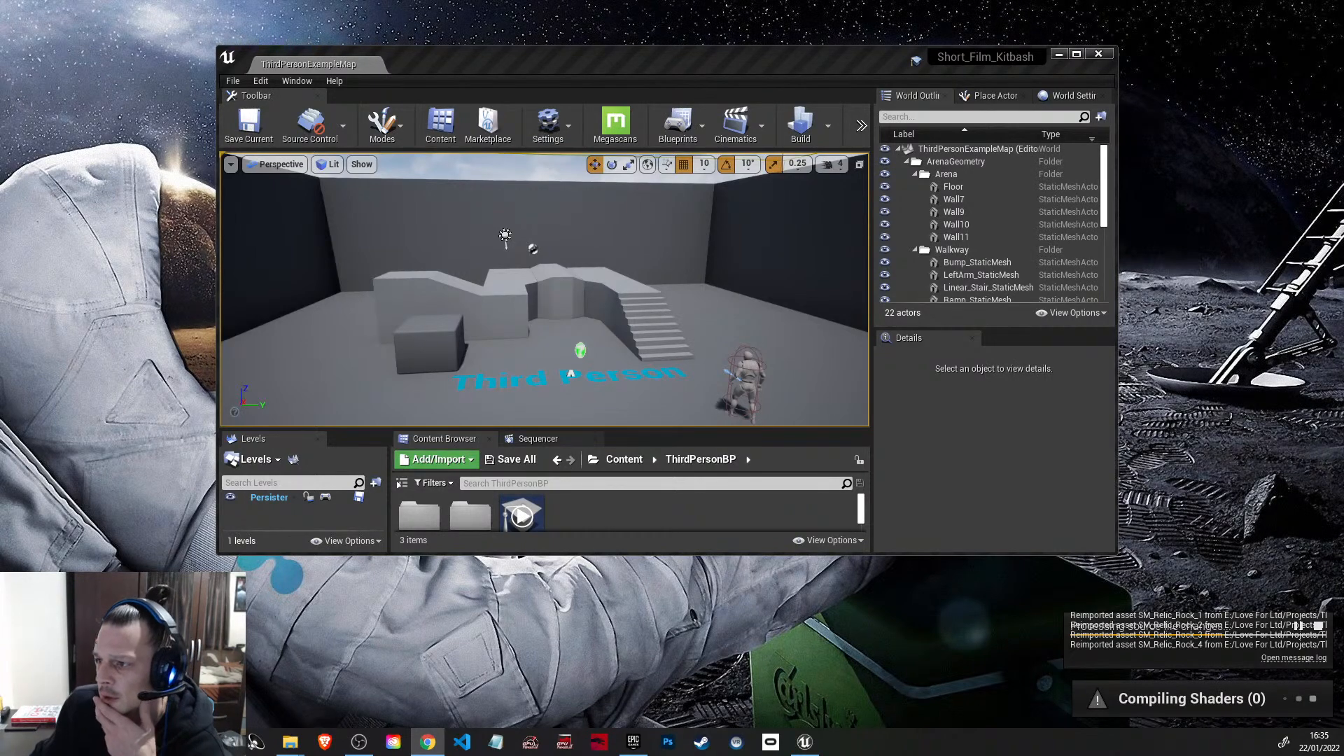
Step: Review the Google results for "threadripper workstation" in Chrome, including the shopping offers, and return to the Unreal Editor
{"action": "left_click_drag", "start_coordinate": [1343, 140], "coordinate": [436, 0]}
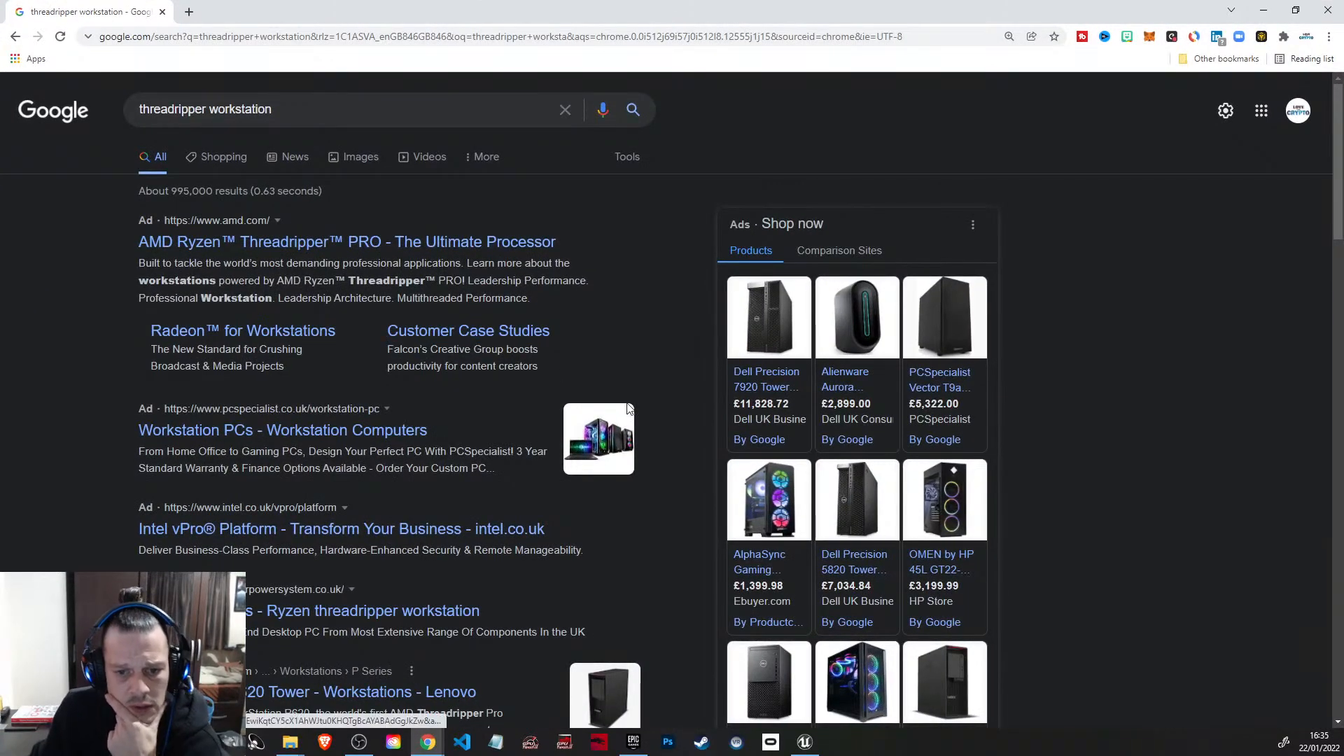
{"action": "mouse_move", "coordinate": [753, 420]}
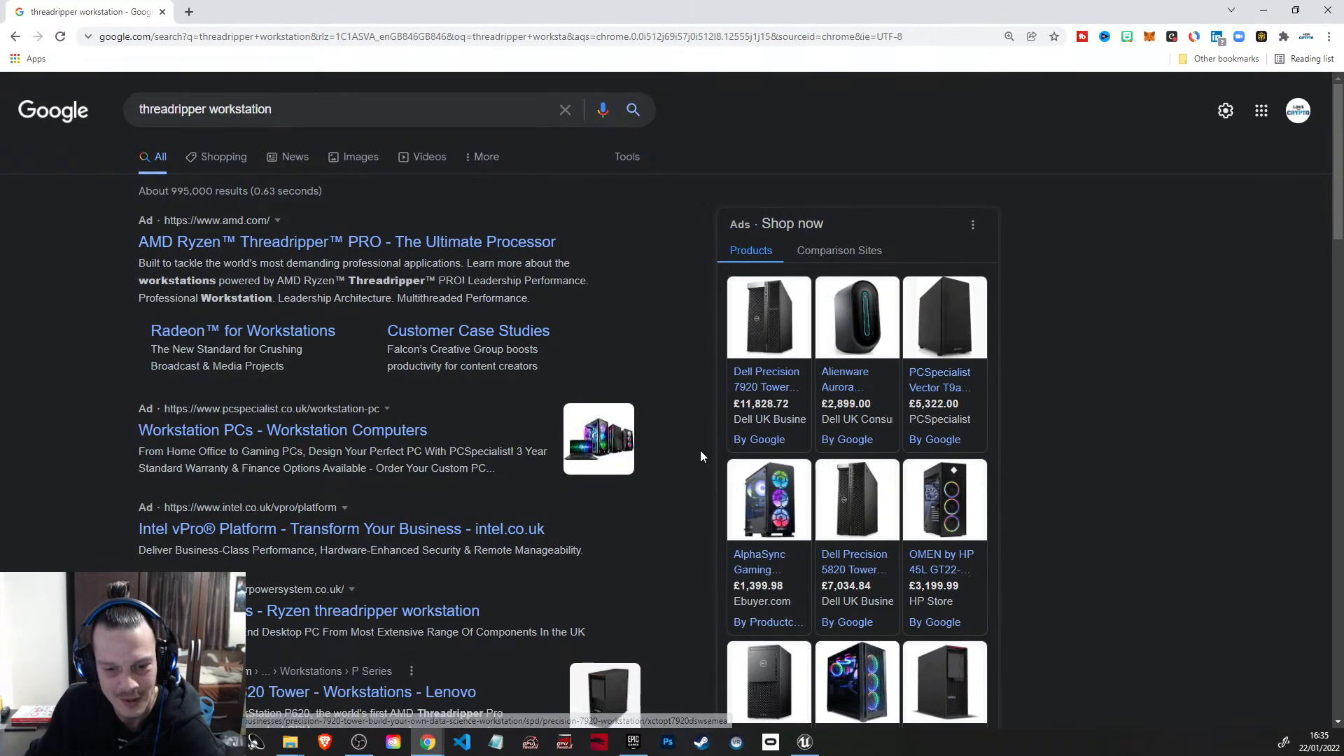
{"action": "scroll", "coordinate": [700, 455], "scroll_direction": "down", "scroll_amount": 1}
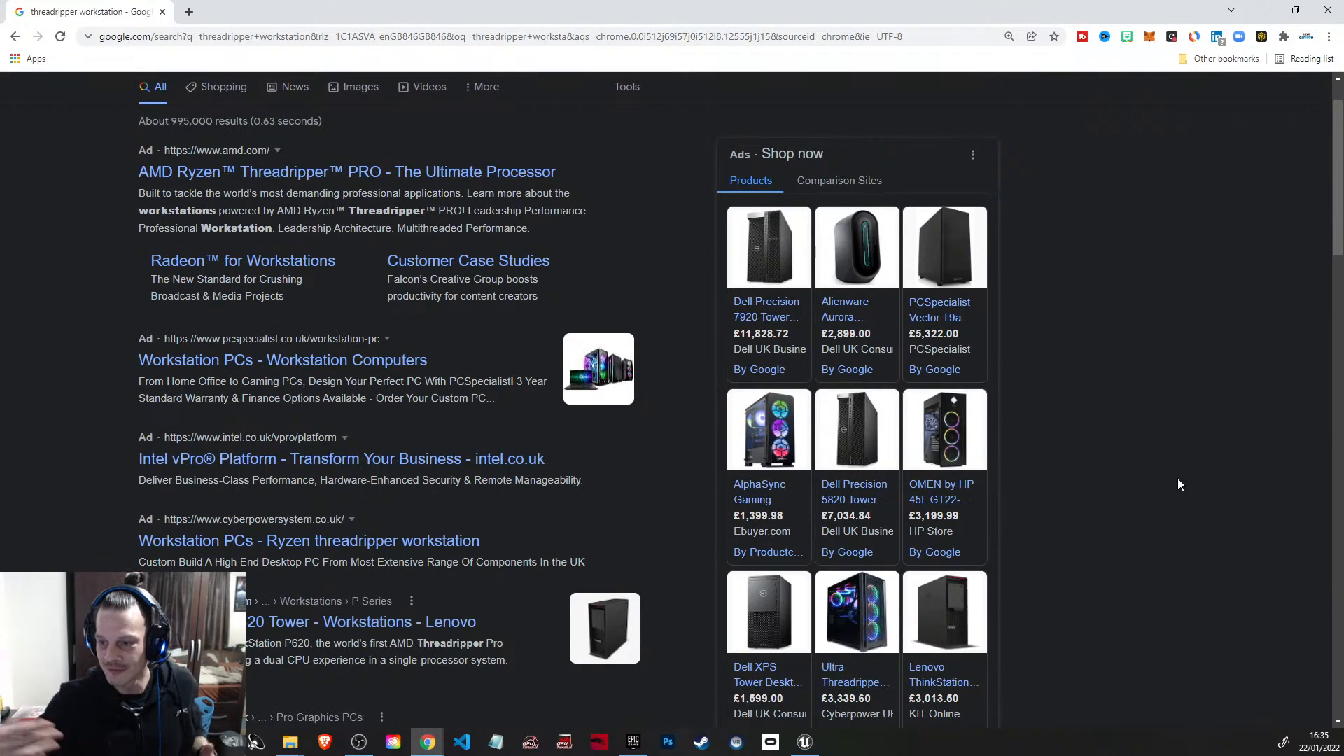
{"action": "left_click", "coordinate": [1264, 9]}
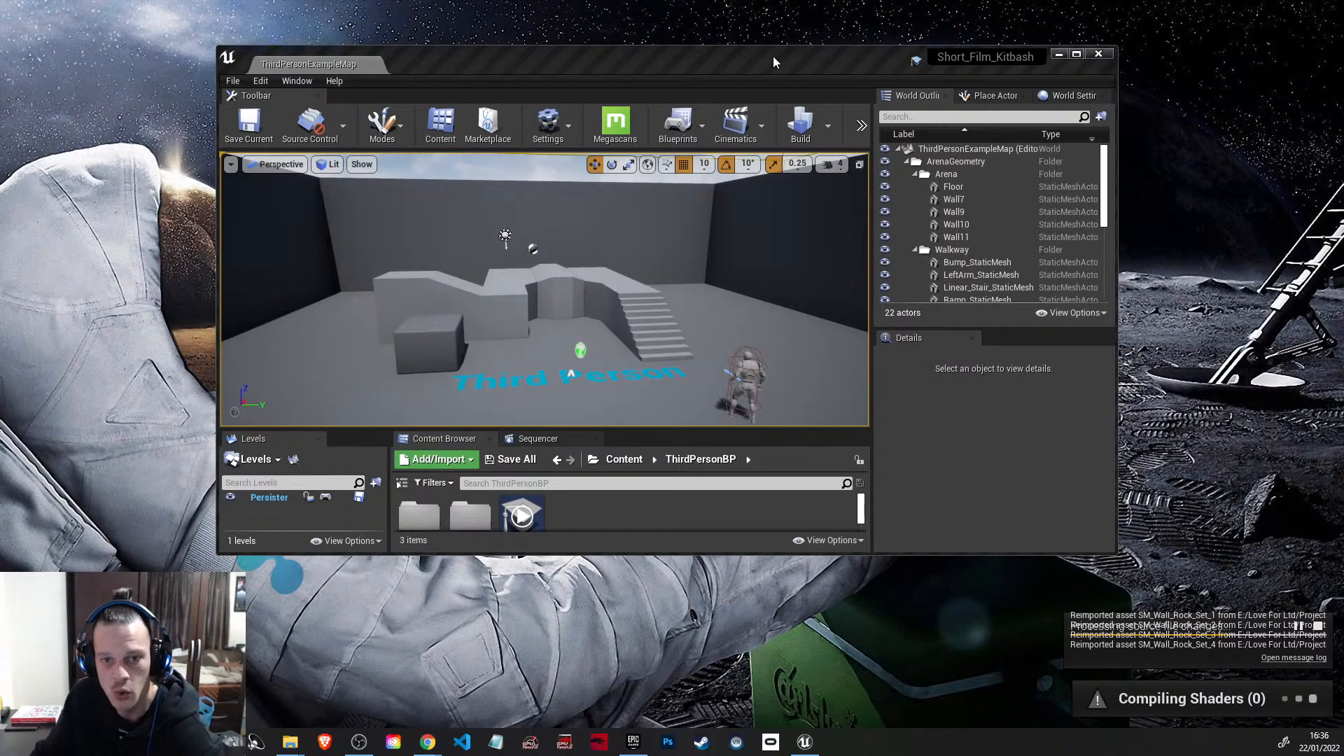
{"action": "left_click_drag", "start_coordinate": [730, 59], "coordinate": [684, 56]}
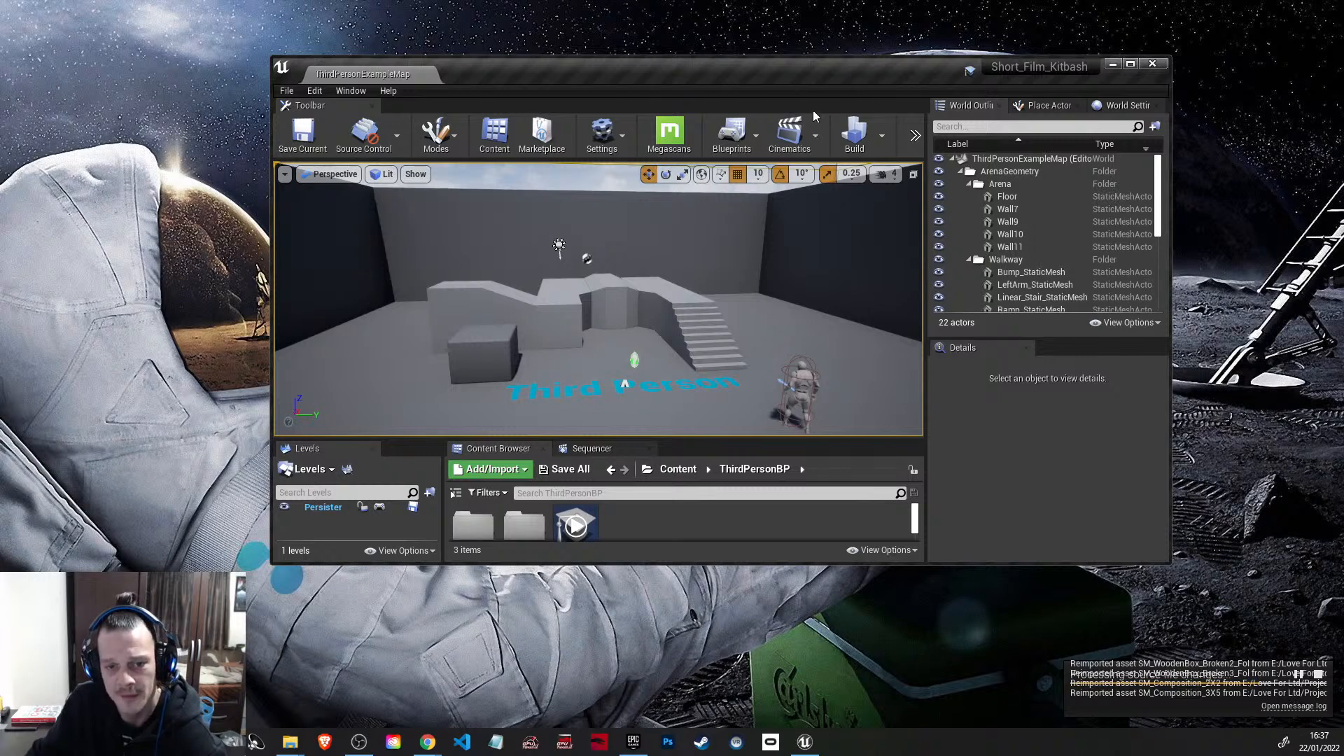
{"action": "left_click_drag", "start_coordinate": [806, 99], "coordinate": [853, 125]}
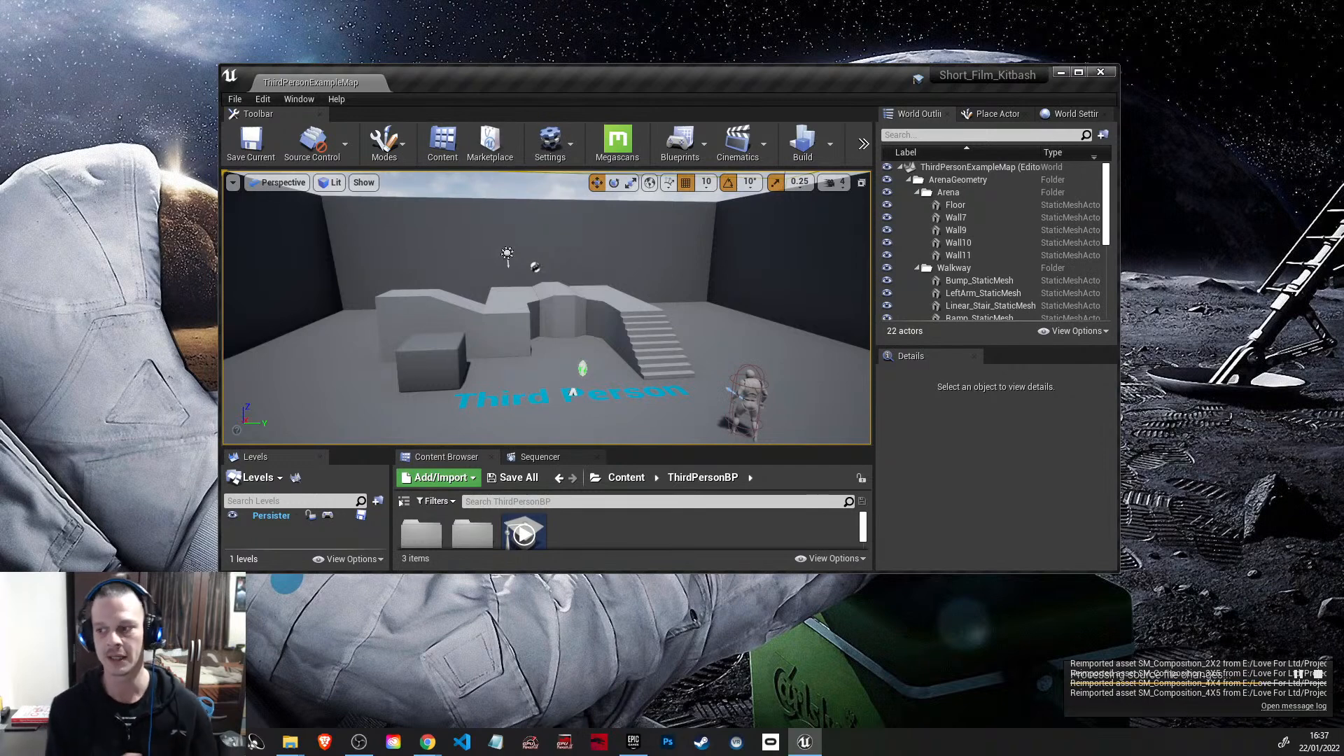
{"action": "left_click", "coordinate": [657, 343]}
{"action": "scroll", "coordinate": [657, 343], "scroll_direction": "up", "scroll_amount": 1}
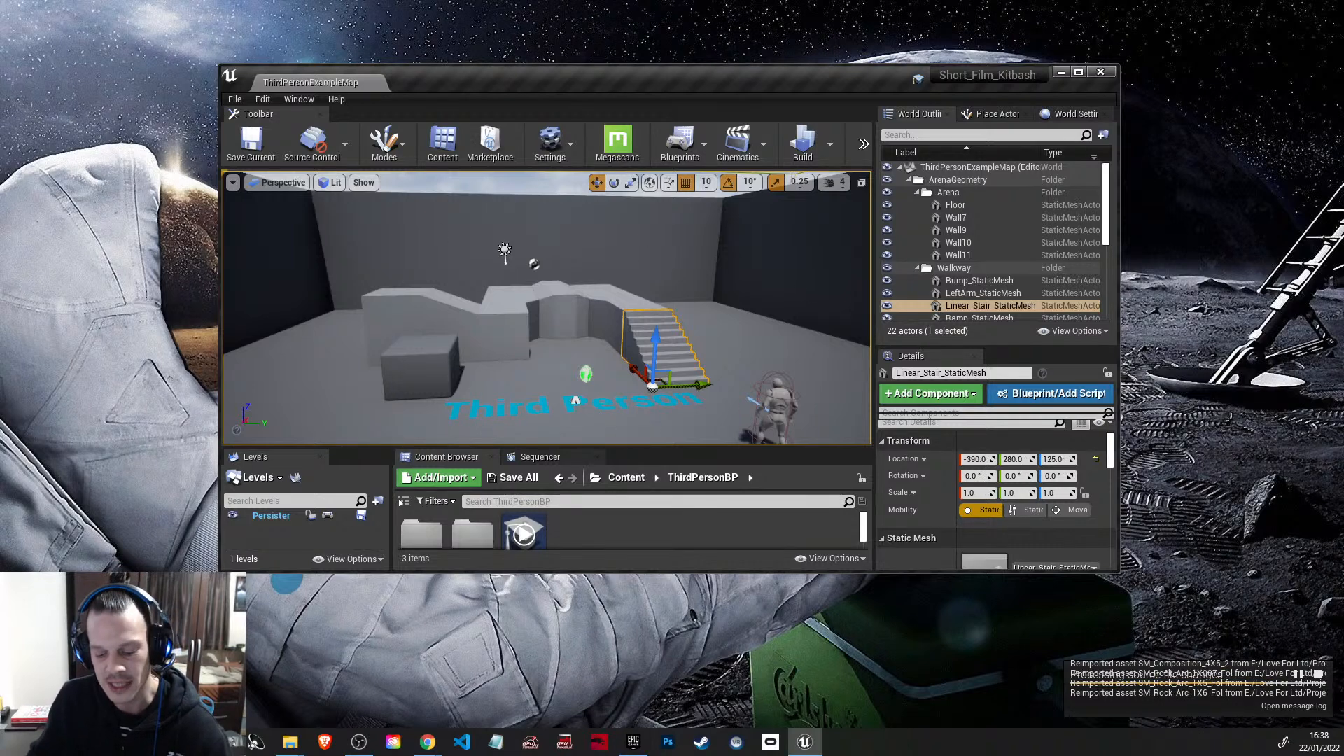
{"action": "left_click", "coordinate": [754, 403]}
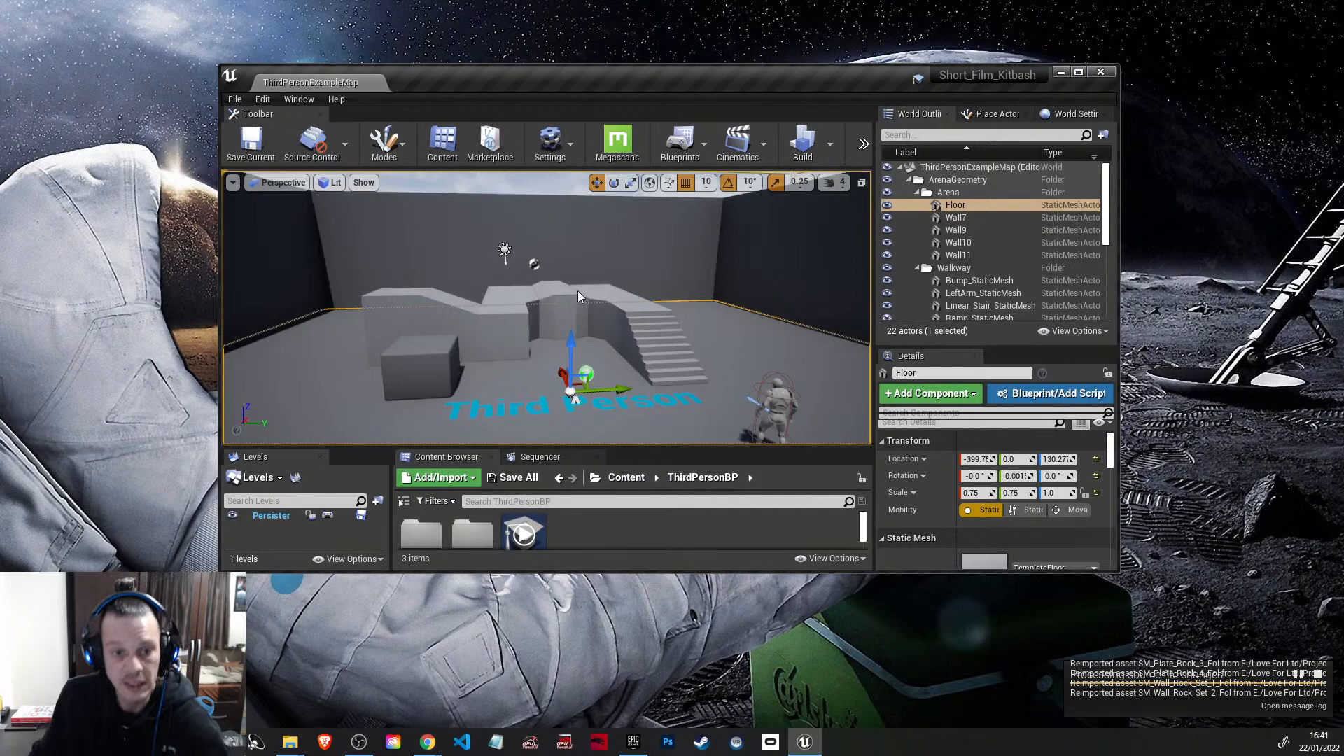
Step: Switch to the Epic Games Launcher and go from the library to the marketplace home page
{"action": "left_click", "coordinate": [622, 745]}
{"action": "scroll", "coordinate": [710, 380], "scroll_direction": "up", "scroll_amount": 1}
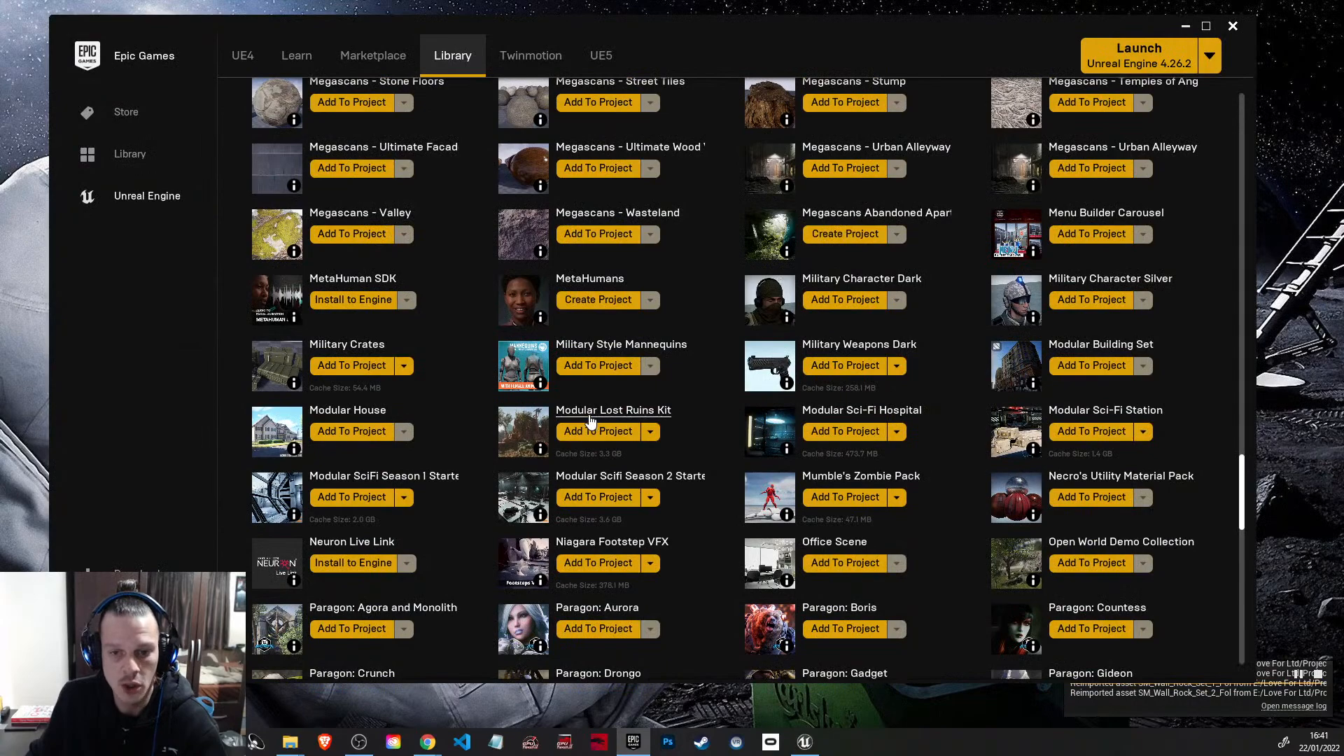
{"action": "scroll", "coordinate": [591, 420], "scroll_direction": "up", "scroll_amount": 7}
{"action": "scroll", "coordinate": [901, 284], "scroll_direction": "up", "scroll_amount": 1}
{"action": "scroll", "coordinate": [900, 284], "scroll_direction": "up", "scroll_amount": 10}
{"action": "left_click", "coordinate": [390, 58]}
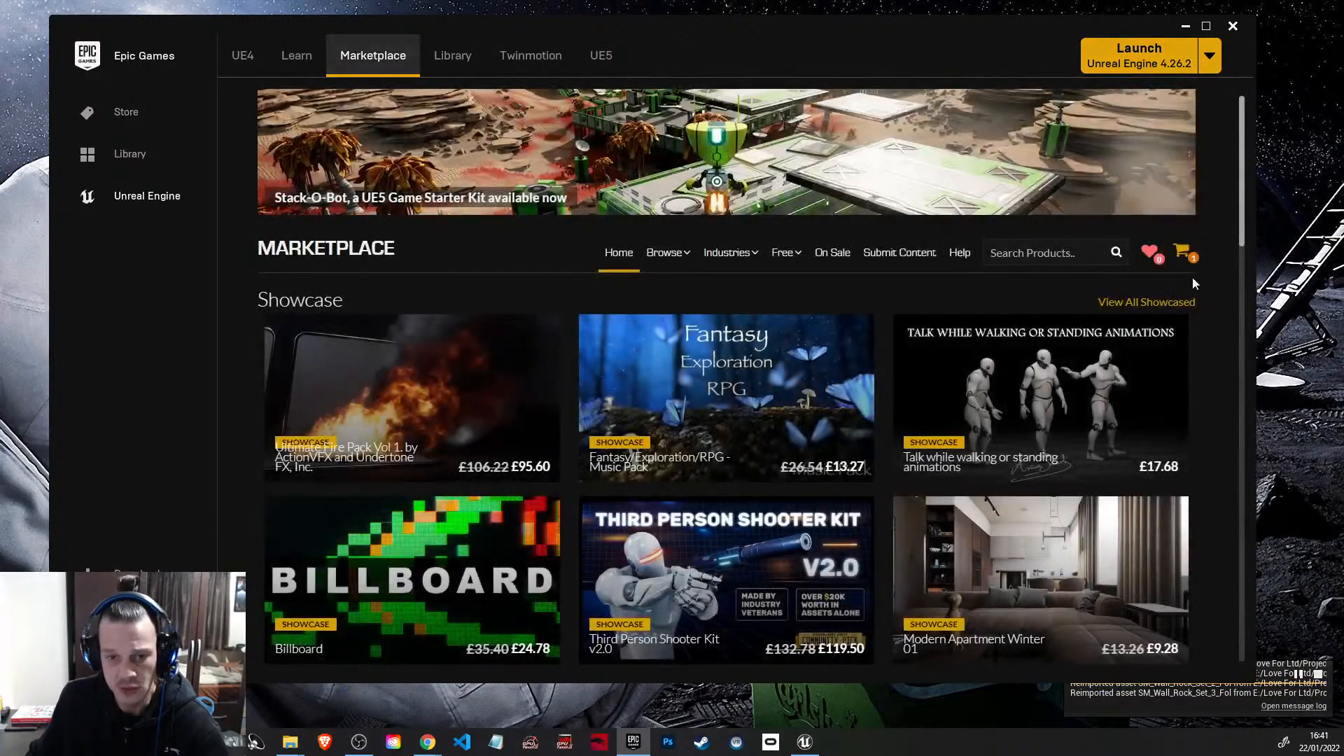
Step: Search the marketplace for "castle modu"
{"action": "type", "text": "castle modu"}
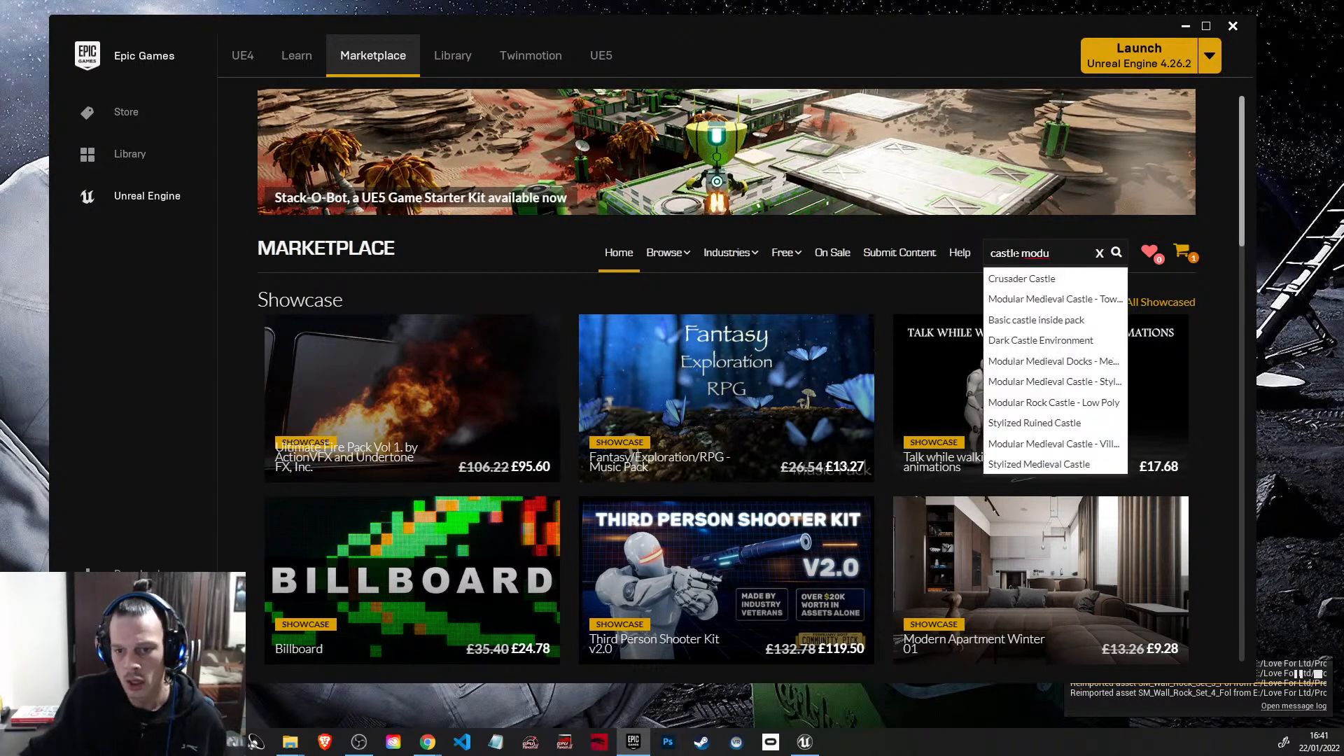
{"action": "scroll", "coordinate": [1028, 263], "scroll_direction": "down", "scroll_amount": 1}
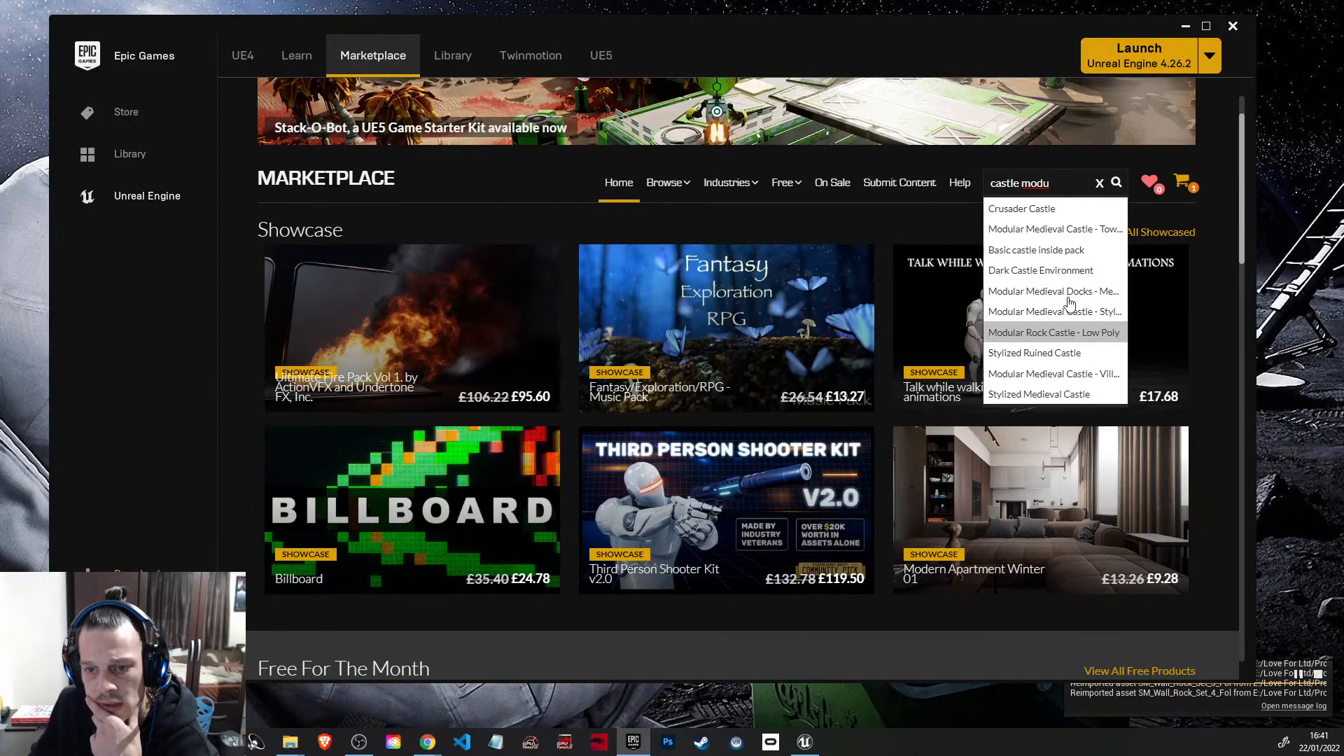
{"action": "scroll", "coordinate": [1071, 298], "scroll_direction": "up", "scroll_amount": 1}
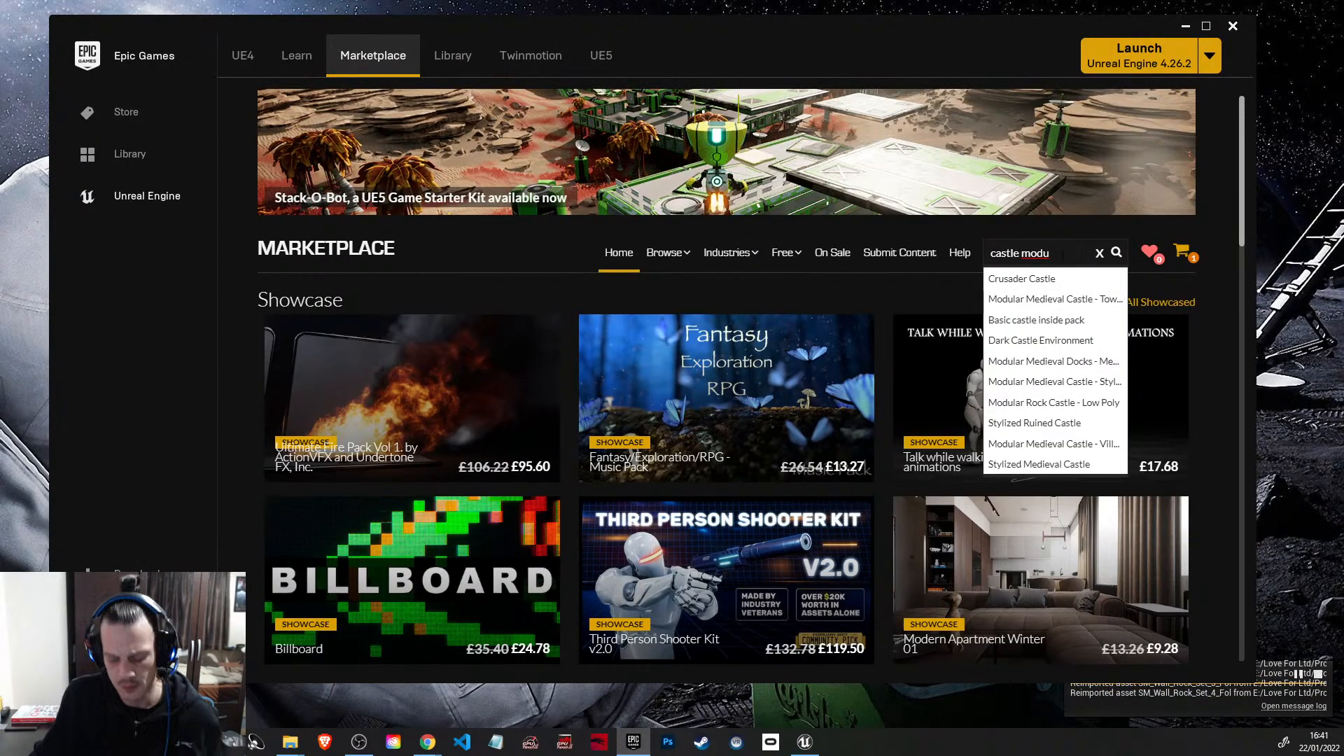
{"action": "key", "text": "Return"}
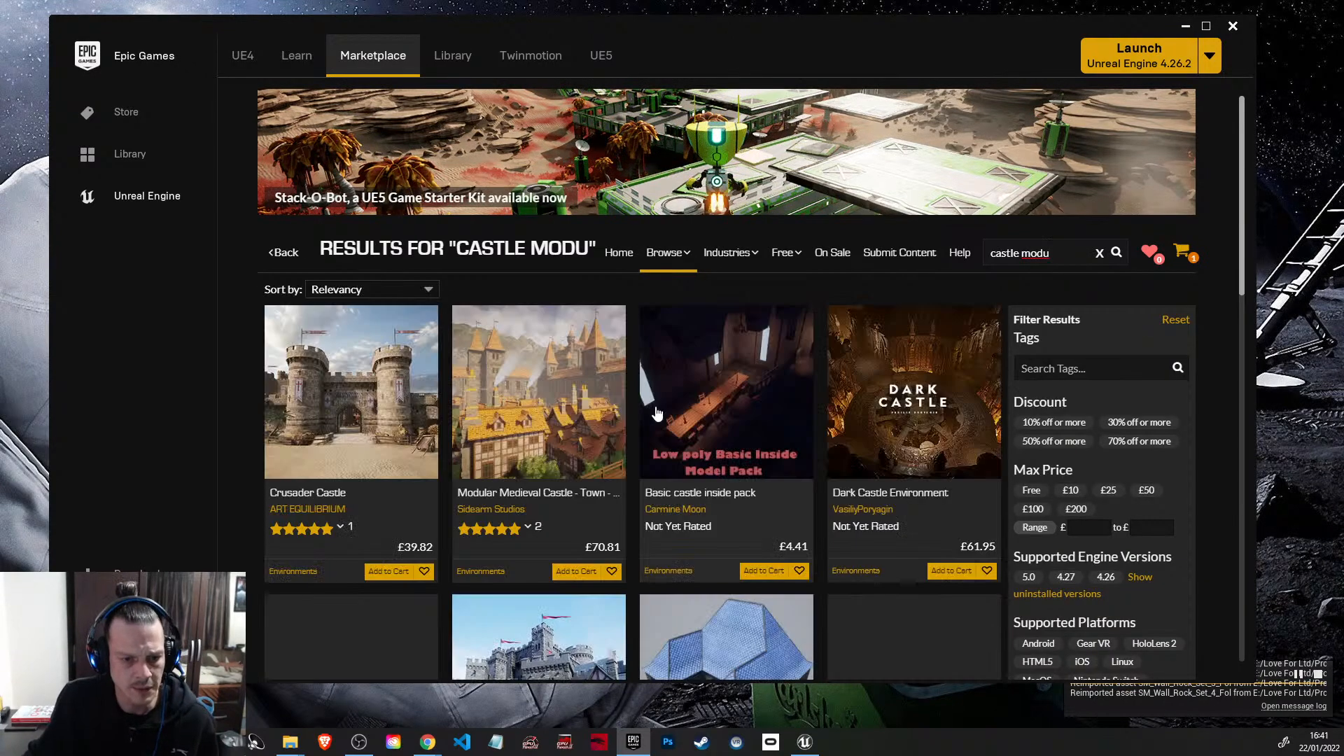
Step: Browse the first page of modular castle packs and their prices, shorten the search text to "castle", and return to the library
{"action": "scroll", "coordinate": [403, 464], "scroll_direction": "down", "scroll_amount": 4}
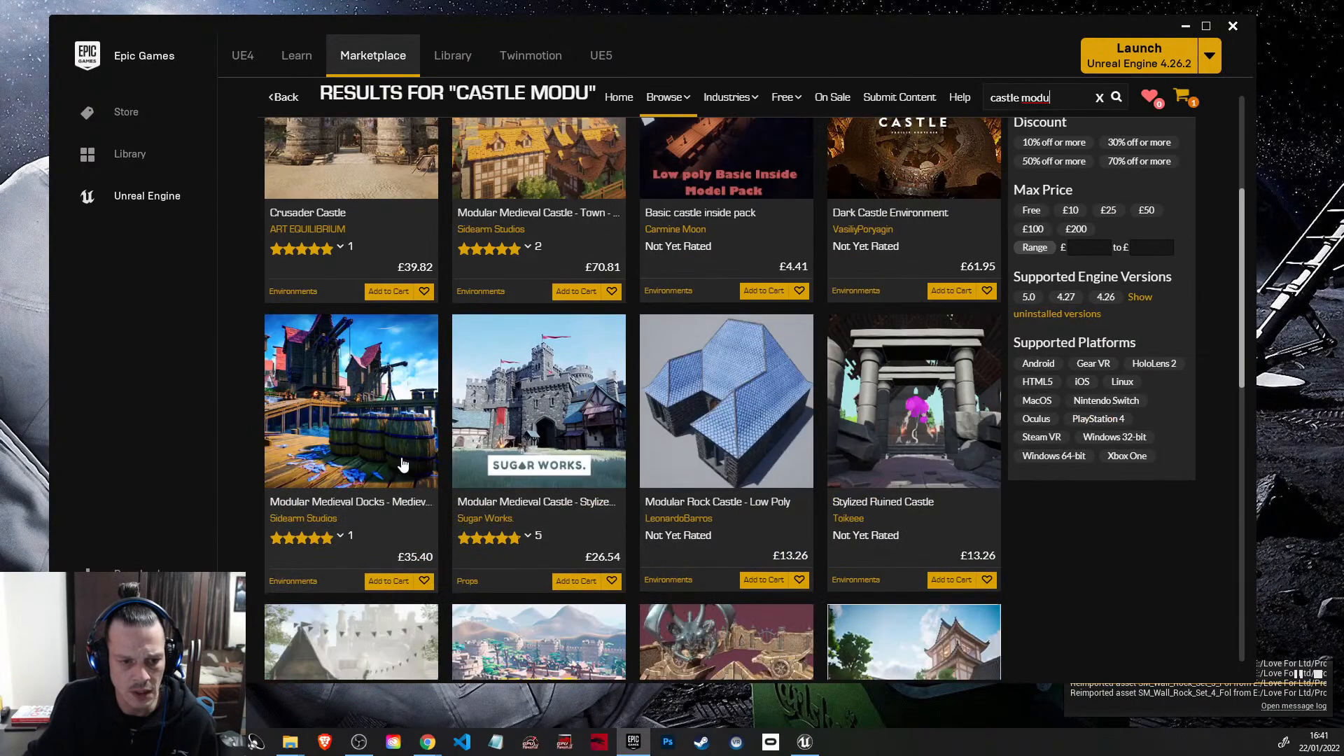
{"action": "scroll", "coordinate": [403, 464], "scroll_direction": "down", "scroll_amount": 2}
{"action": "scroll", "coordinate": [614, 548], "scroll_direction": "down", "scroll_amount": 6}
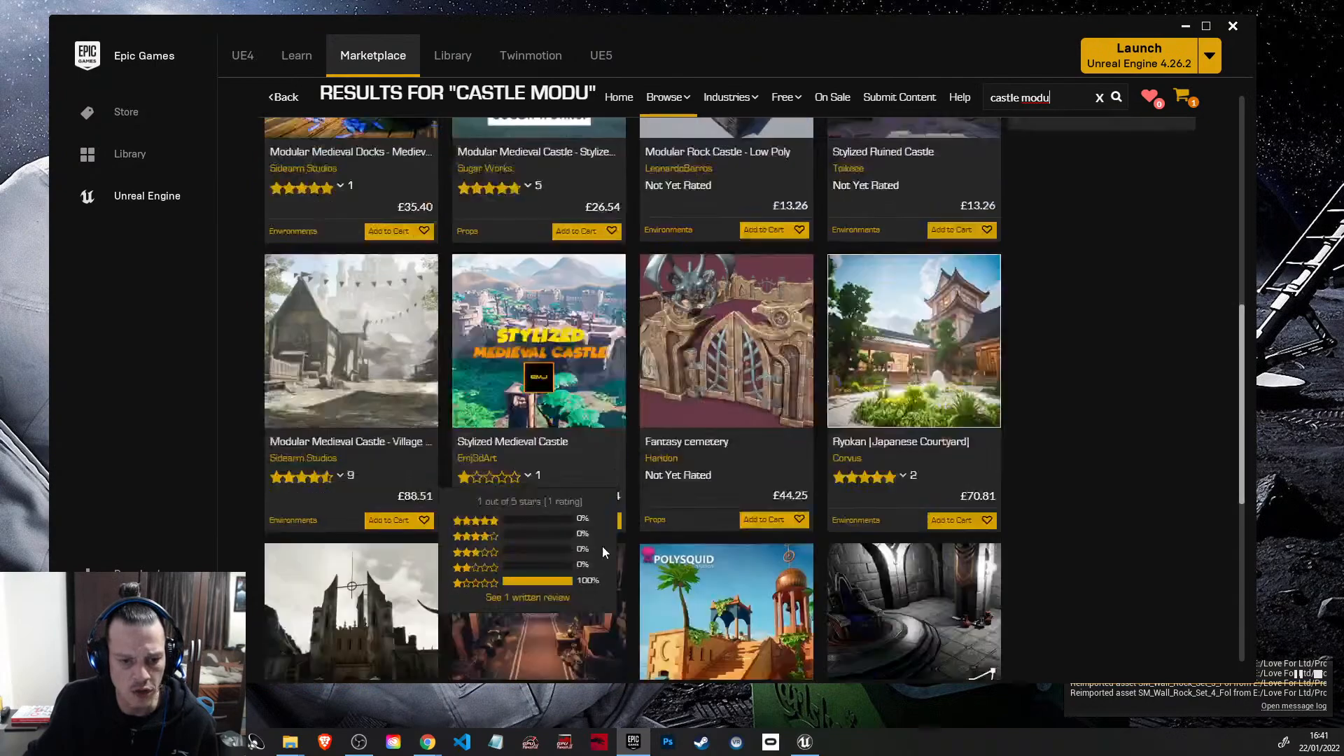
{"action": "scroll", "coordinate": [537, 576], "scroll_direction": "down", "scroll_amount": 3}
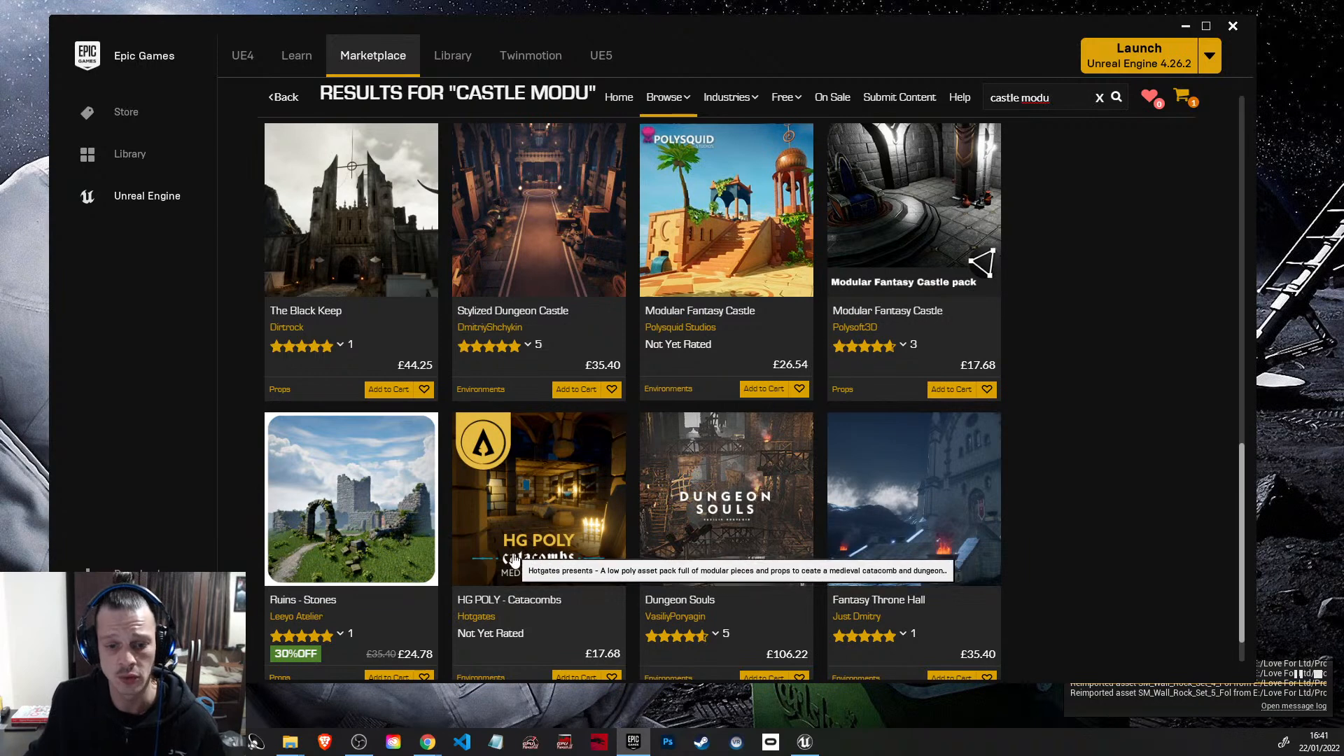
{"action": "scroll", "coordinate": [740, 535], "scroll_direction": "down", "scroll_amount": 1}
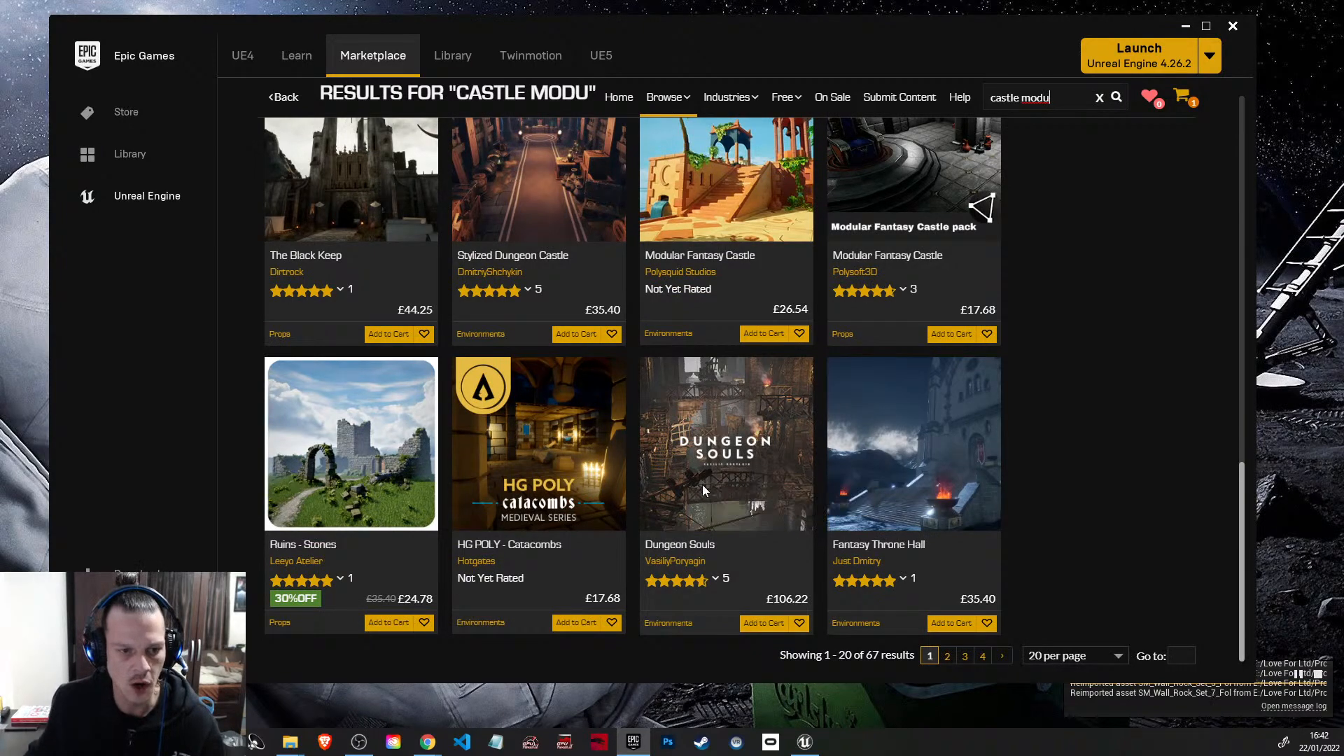
{"action": "scroll", "coordinate": [710, 504], "scroll_direction": "up", "scroll_amount": 3}
{"action": "scroll", "coordinate": [490, 392], "scroll_direction": "up", "scroll_amount": 6}
{"action": "scroll", "coordinate": [490, 392], "scroll_direction": "up", "scroll_amount": 2}
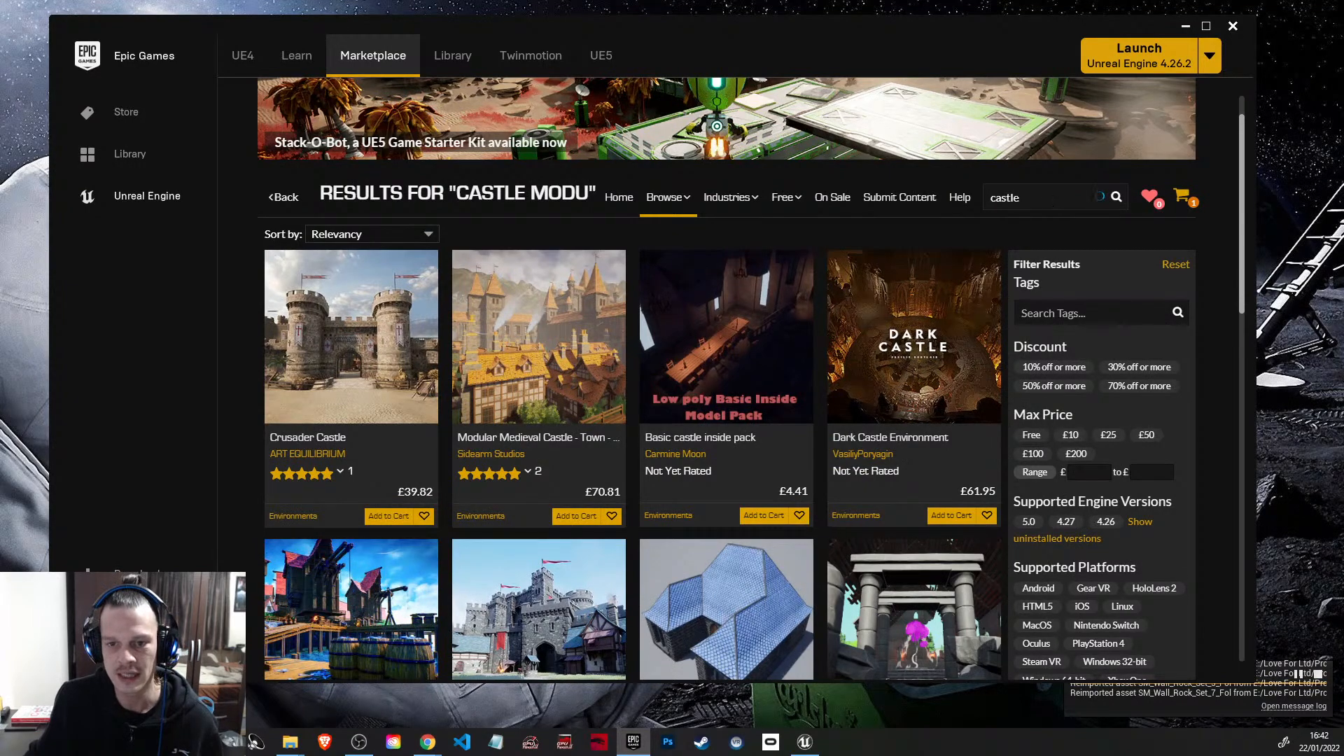
{"action": "left_click", "coordinate": [452, 56]}
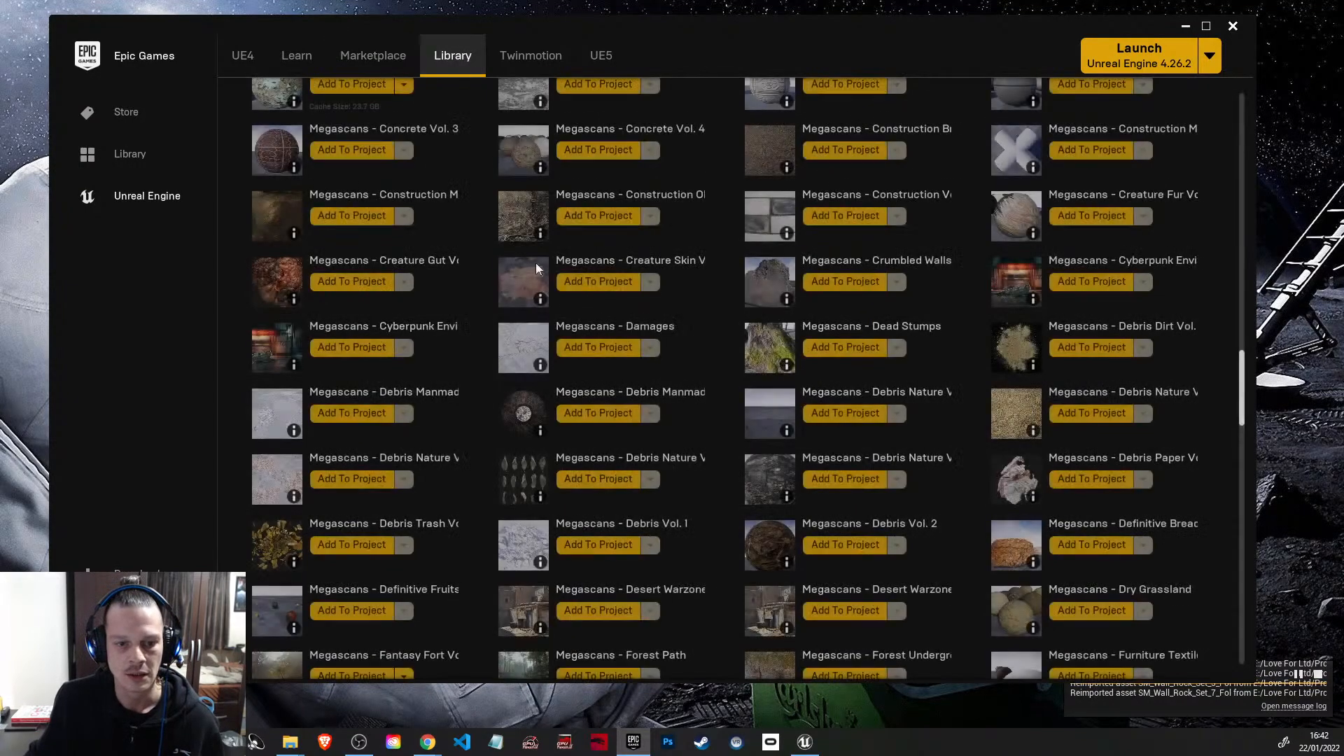
Step: Search the vault for "castle" and open the content detail page of Medieval Castle Modular Vol 1
{"action": "scroll", "coordinate": [759, 397], "scroll_direction": "up", "scroll_amount": 10}
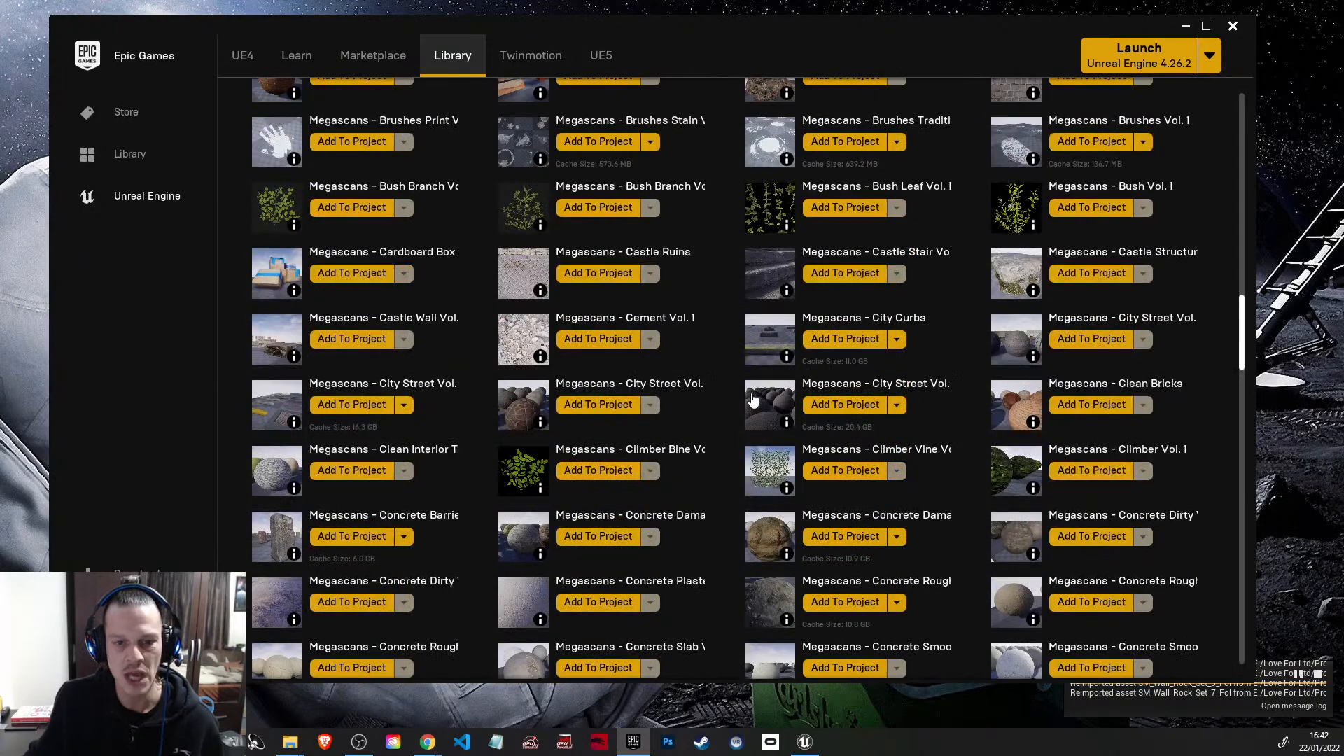
{"action": "left_click_drag", "start_coordinate": [1242, 336], "coordinate": [1260, 170]}
{"action": "left_click", "coordinate": [1063, 241]}
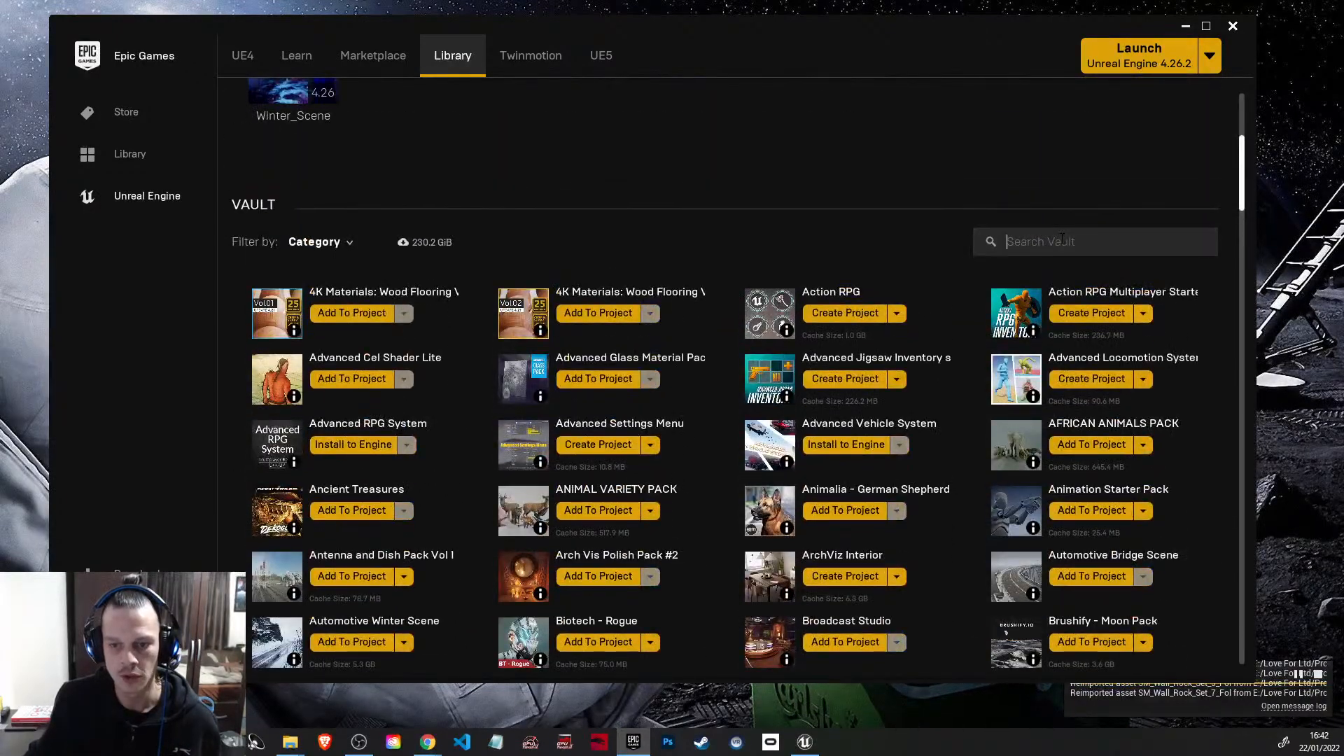
{"action": "type", "text": "castle"}
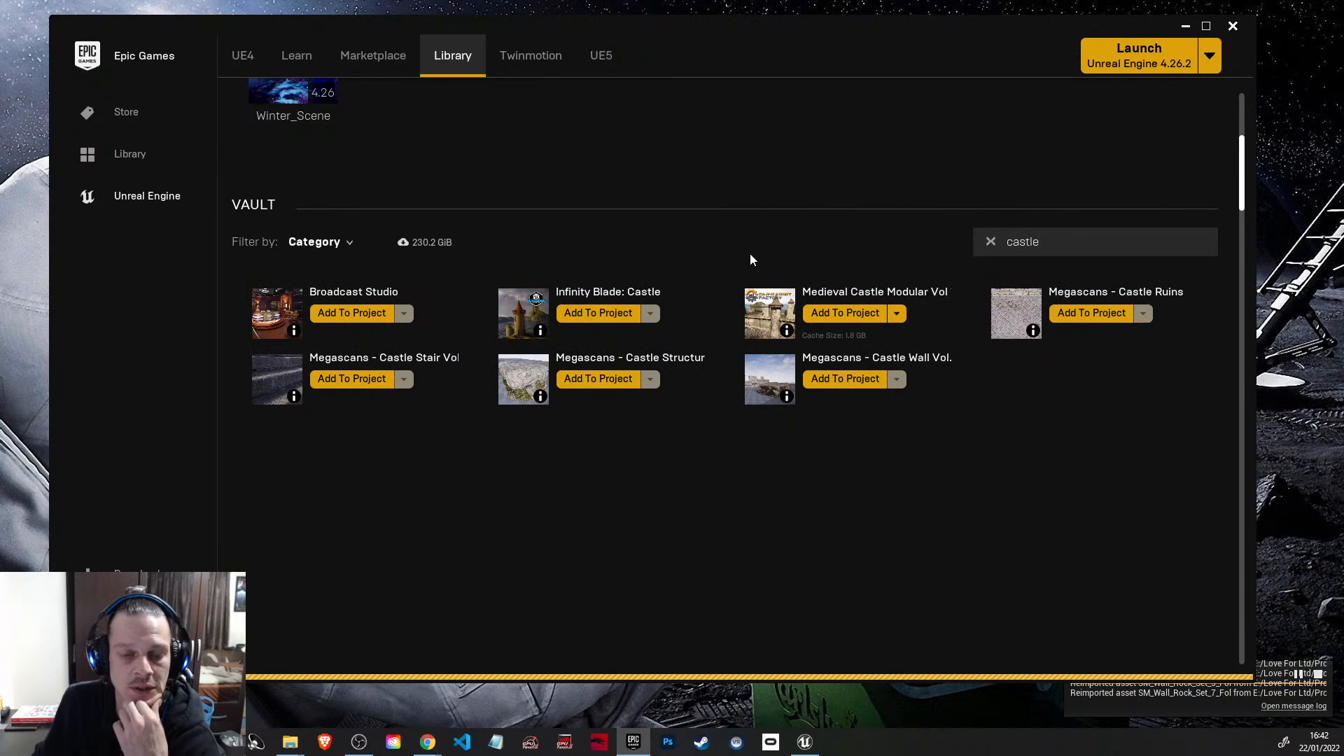
{"action": "left_click", "coordinate": [927, 341]}
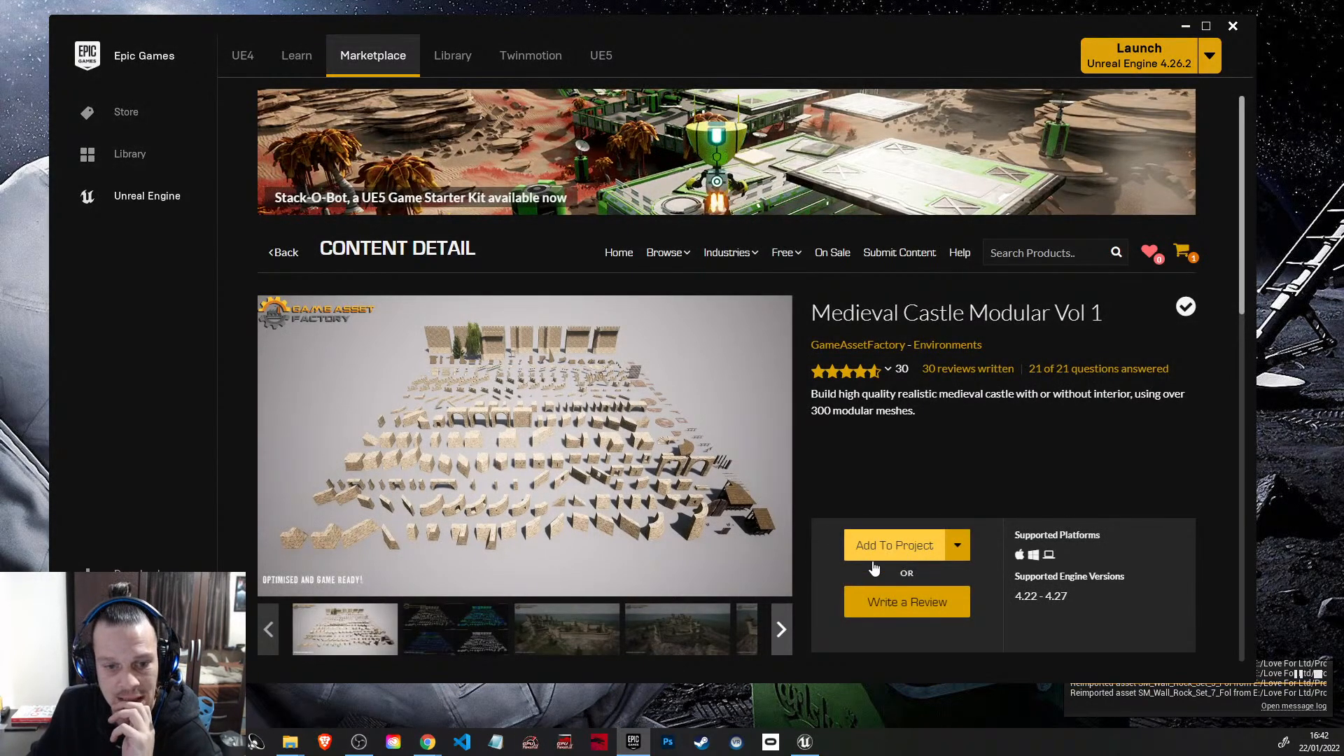
Step: Return to the marketplace home page and search its products for "medieval castle"
{"action": "left_click", "coordinate": [281, 252]}
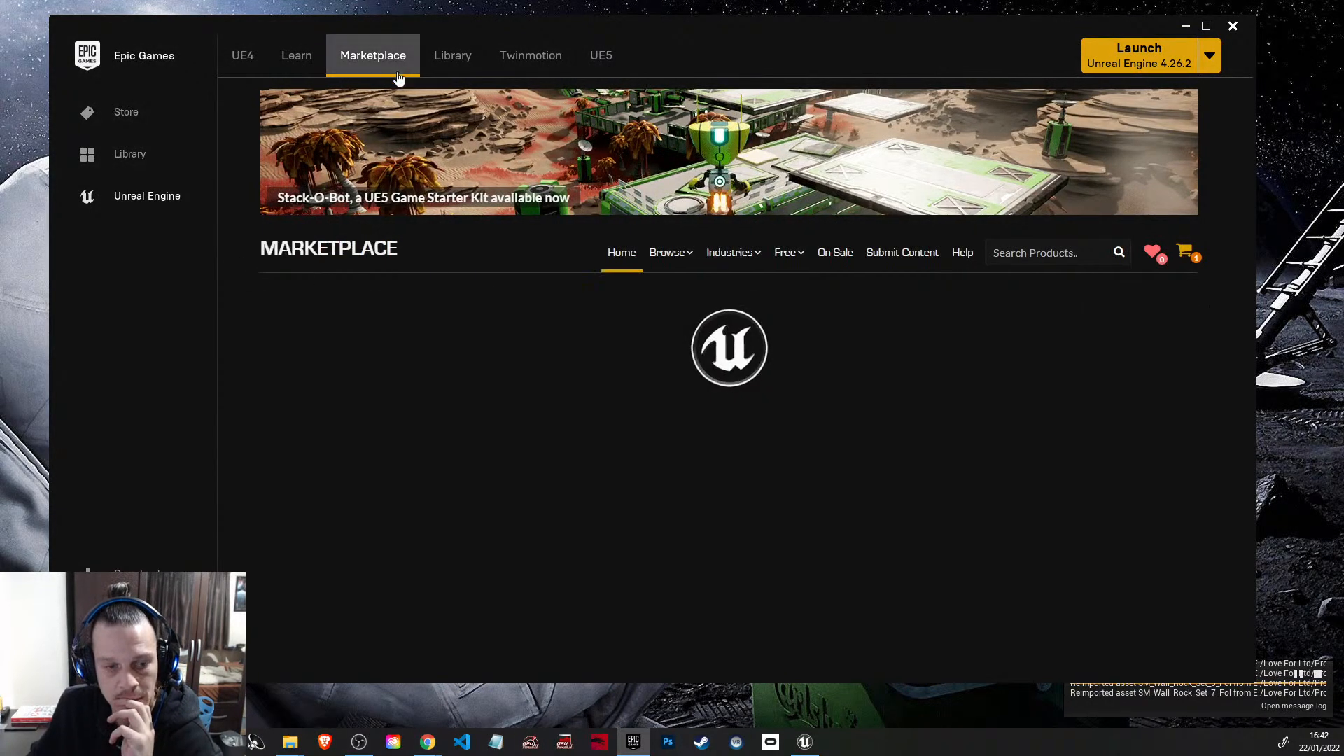
{"action": "left_click", "coordinate": [1021, 260]}
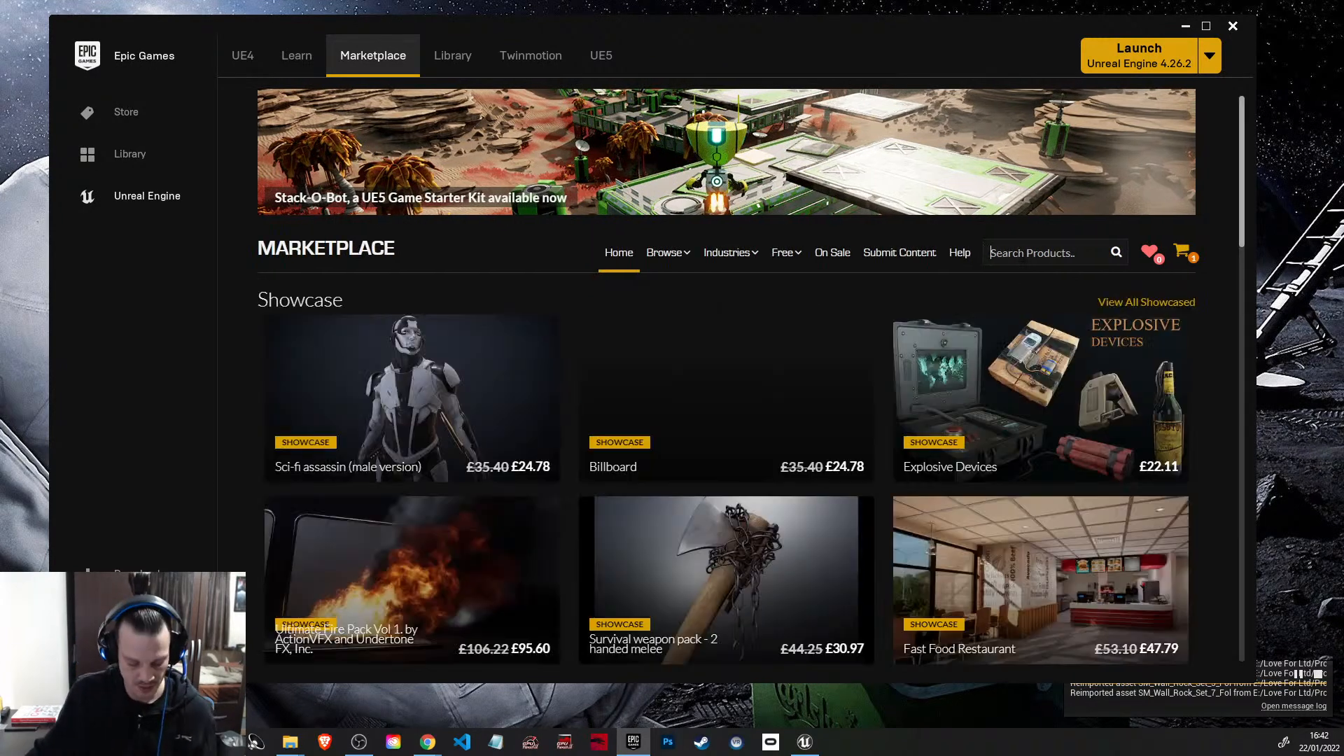
{"action": "type", "text": "medival"}
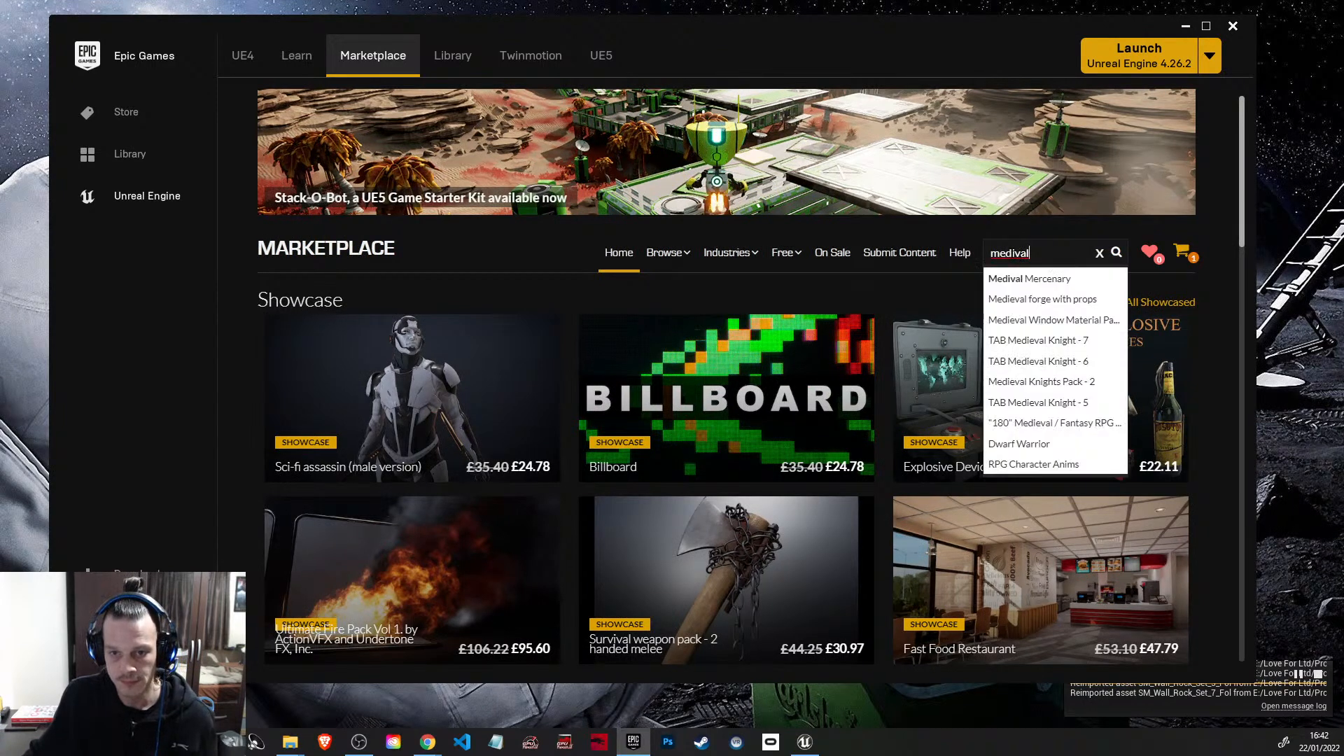
{"action": "type", "text": "e"}
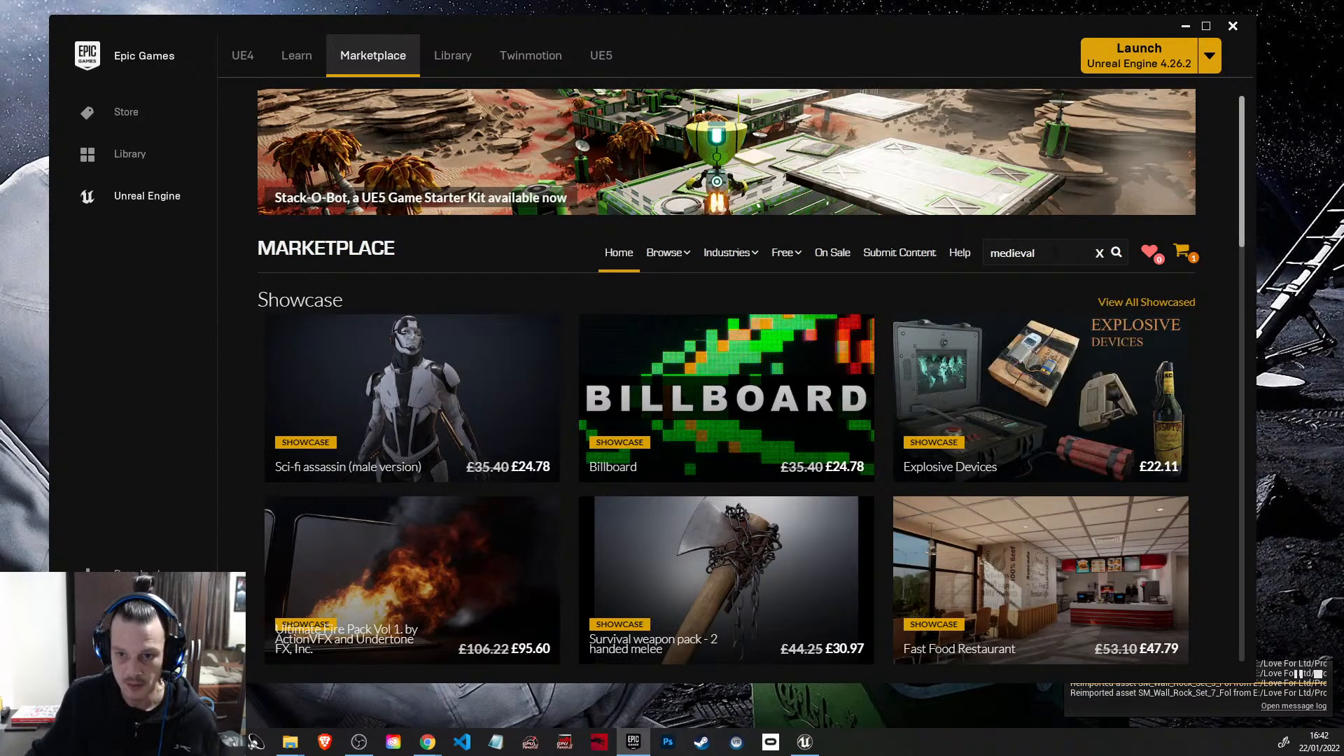
{"action": "left_click", "coordinate": [1054, 253]}
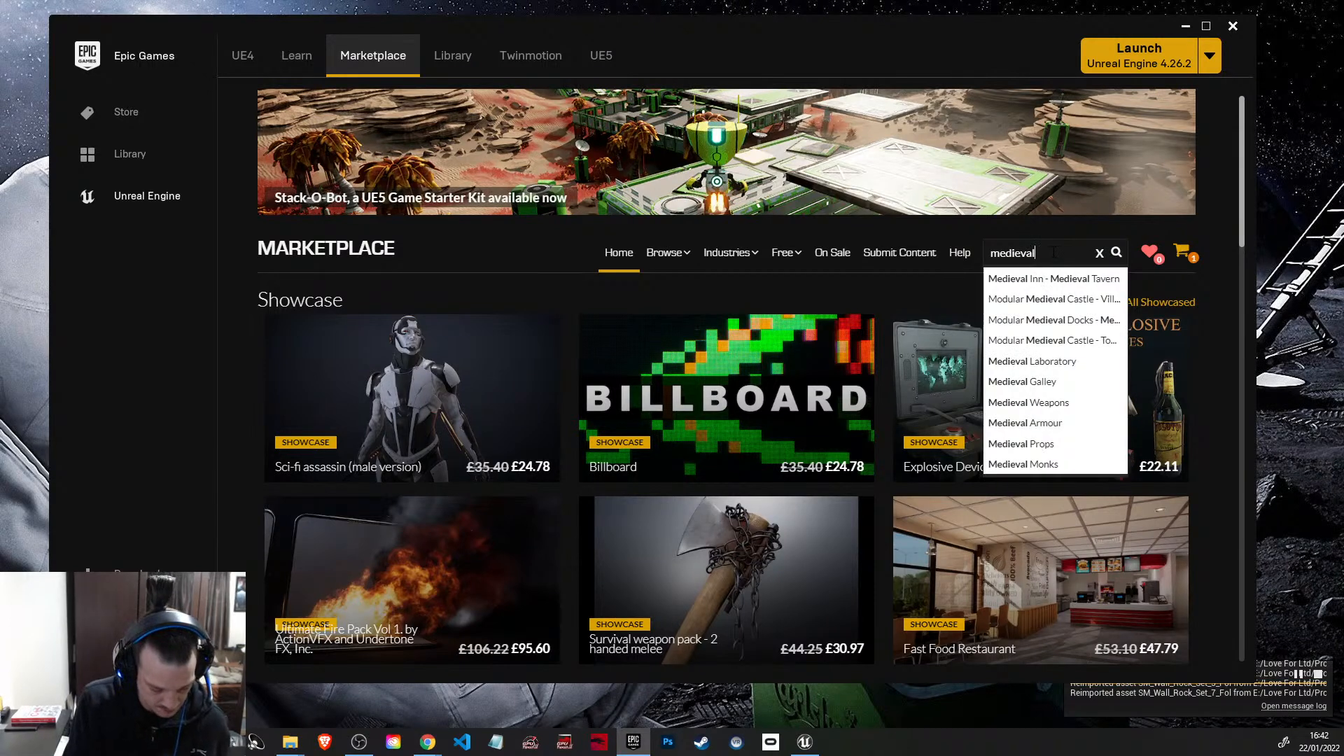
{"action": "type", "text": "castle"}
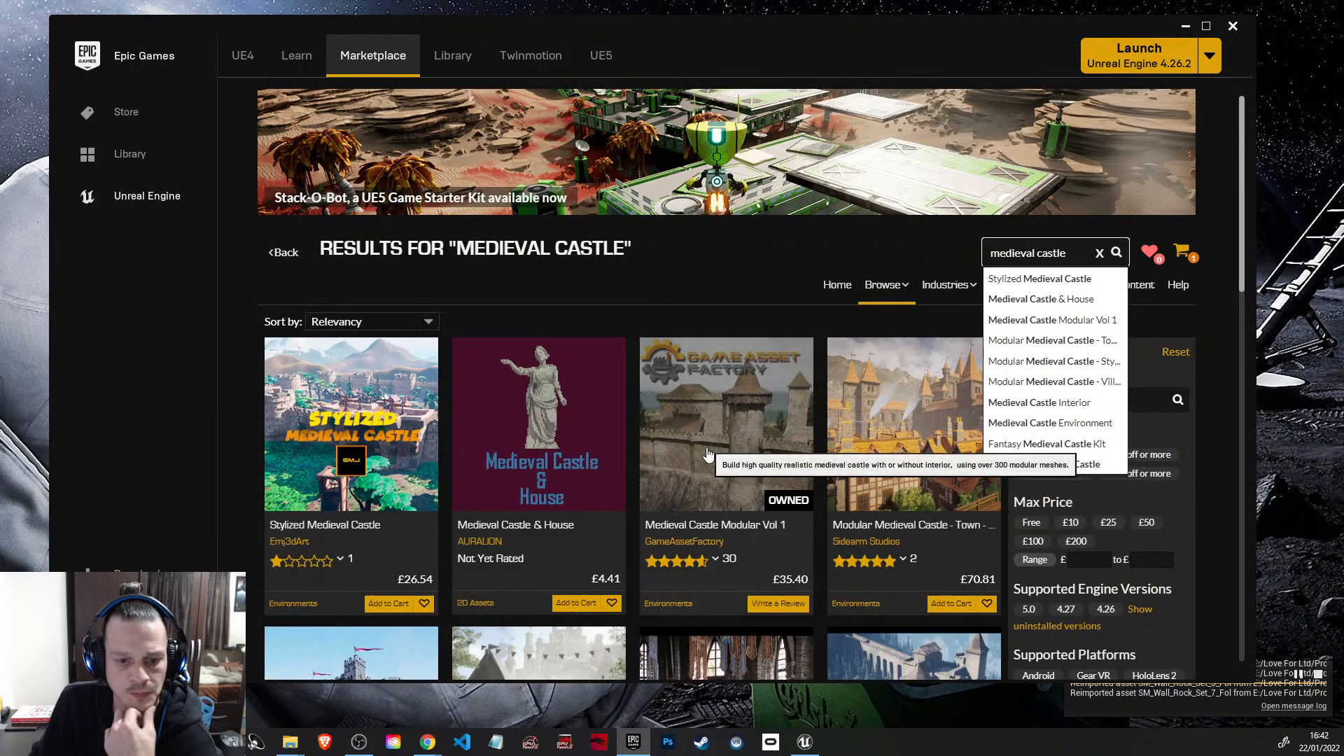
Step: Browse the medieval castle results and open the detail page of Medieval Castle Environment by FreshCan
{"action": "scroll", "coordinate": [721, 452], "scroll_direction": "down", "scroll_amount": 1}
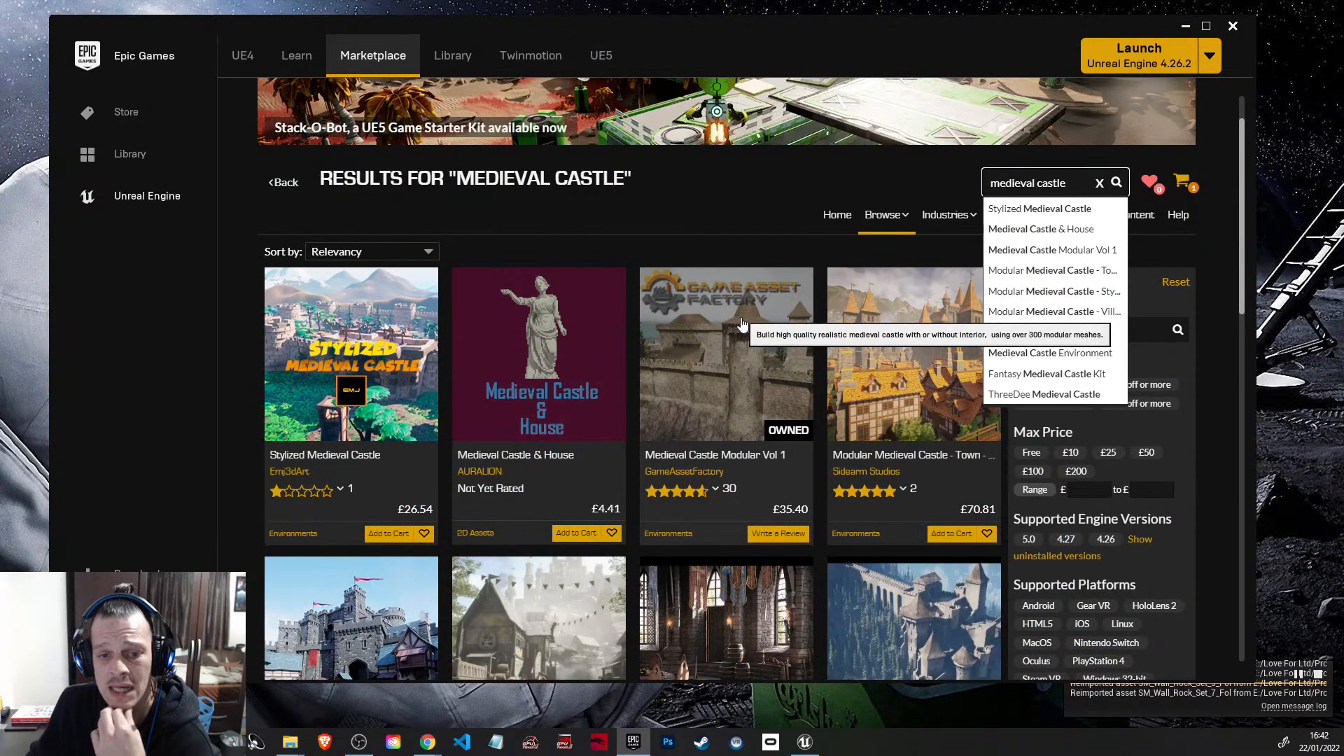
{"action": "scroll", "coordinate": [731, 392], "scroll_direction": "down", "scroll_amount": 4}
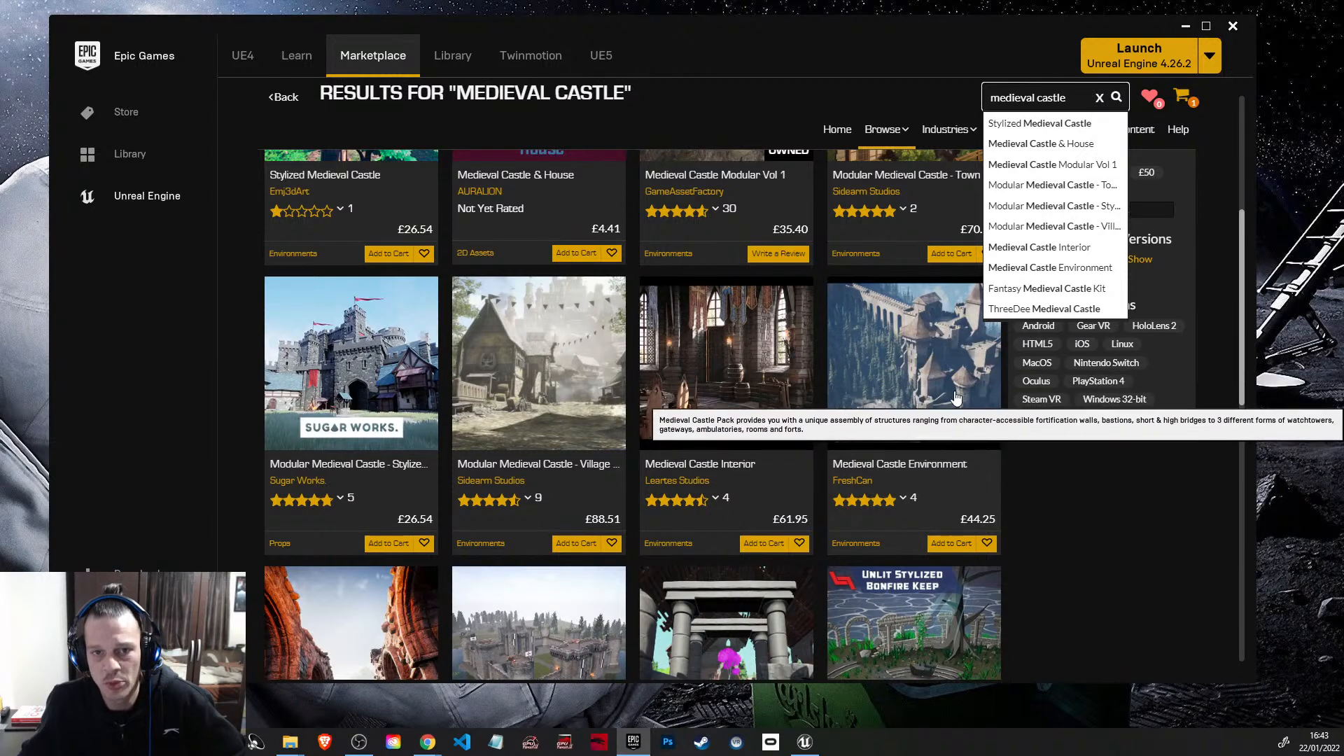
{"action": "left_click", "coordinate": [917, 475]}
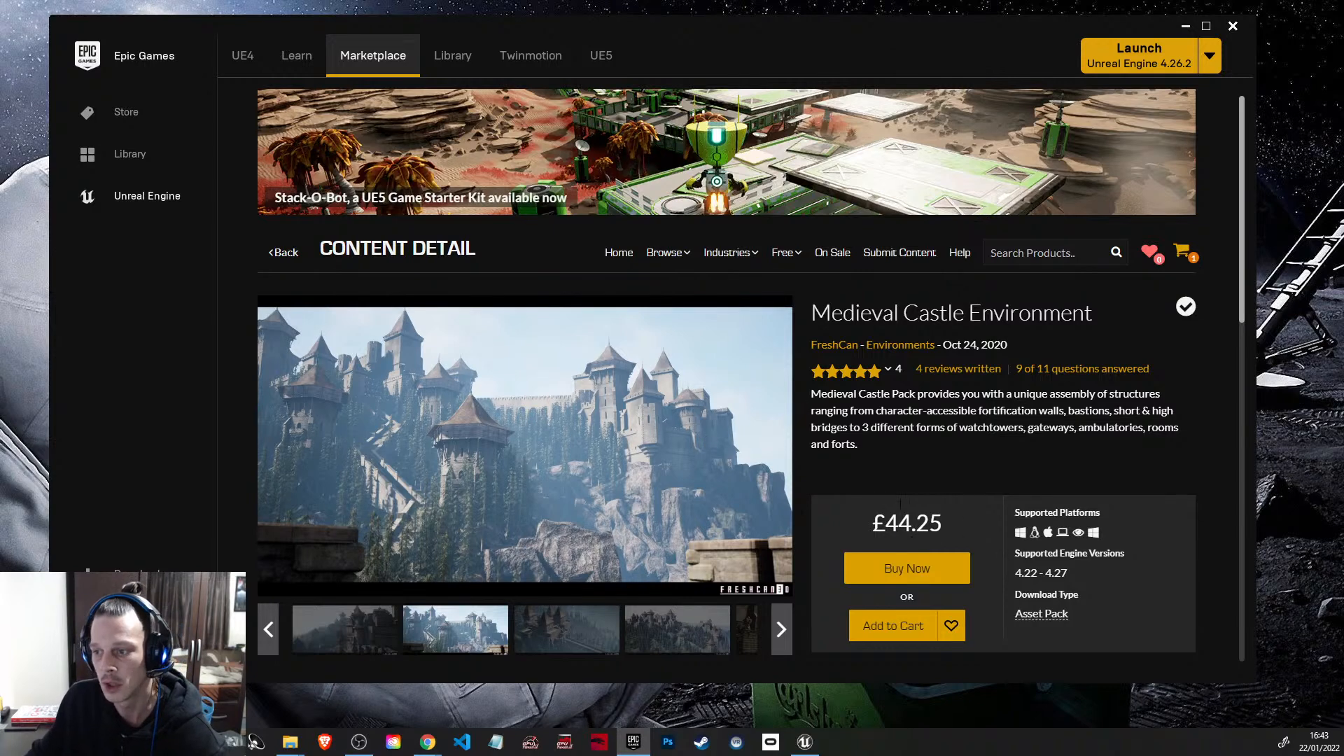
Step: Return to the Unreal Editor, enlarge its window to fill the screen, and show the project's root Content folder
{"action": "left_click", "coordinate": [1189, 28]}
{"action": "right_click_drag", "start_coordinate": [631, 351], "coordinate": [574, 331]}
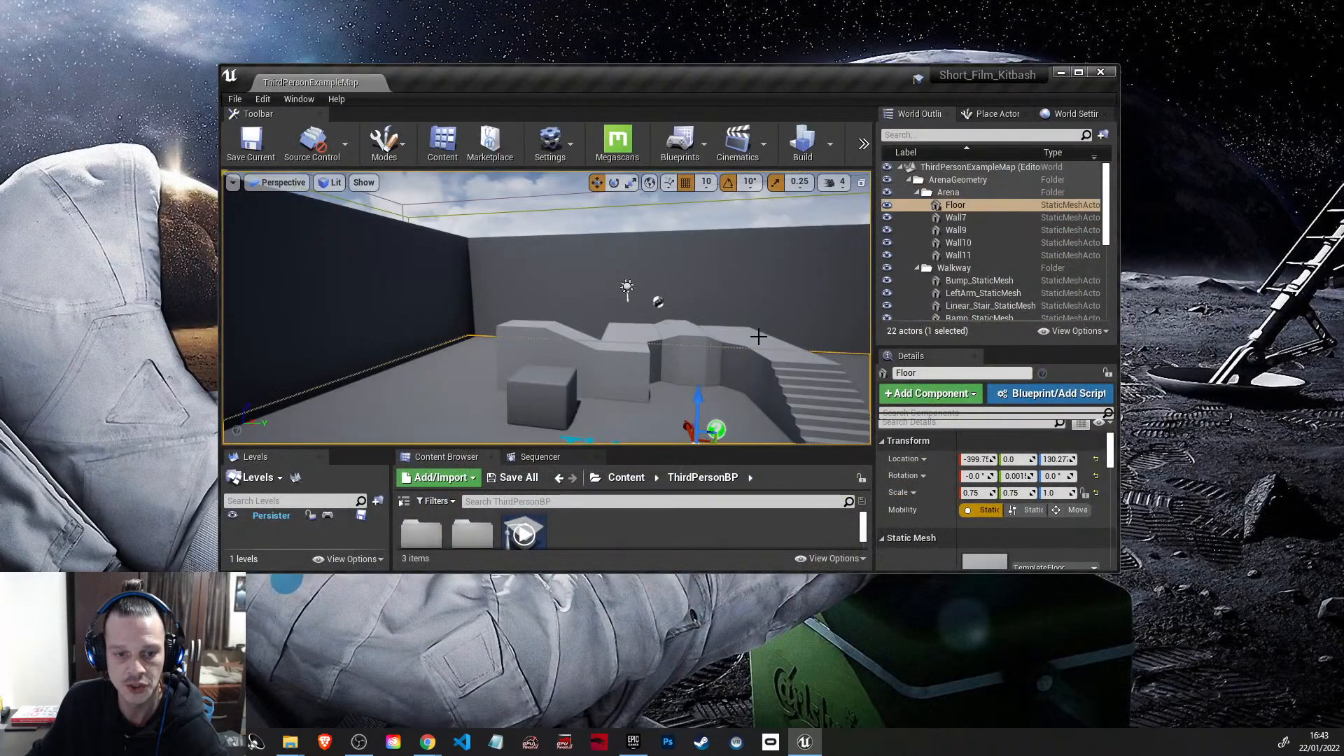
{"action": "left_click_drag", "start_coordinate": [670, 570], "coordinate": [675, 697]}
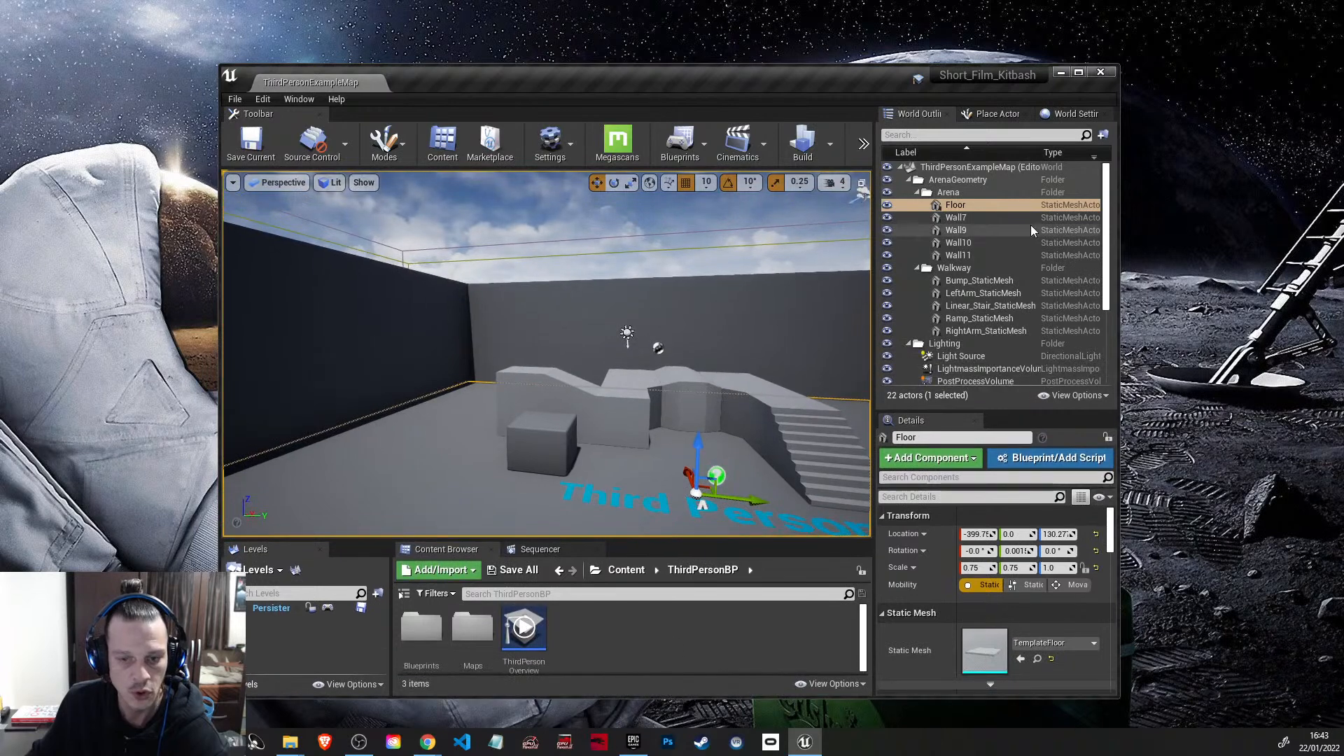
{"action": "left_click", "coordinate": [626, 570]}
{"action": "left_click_drag", "start_coordinate": [1120, 382], "coordinate": [1219, 382]}
{"action": "left_click", "coordinate": [1177, 73]}
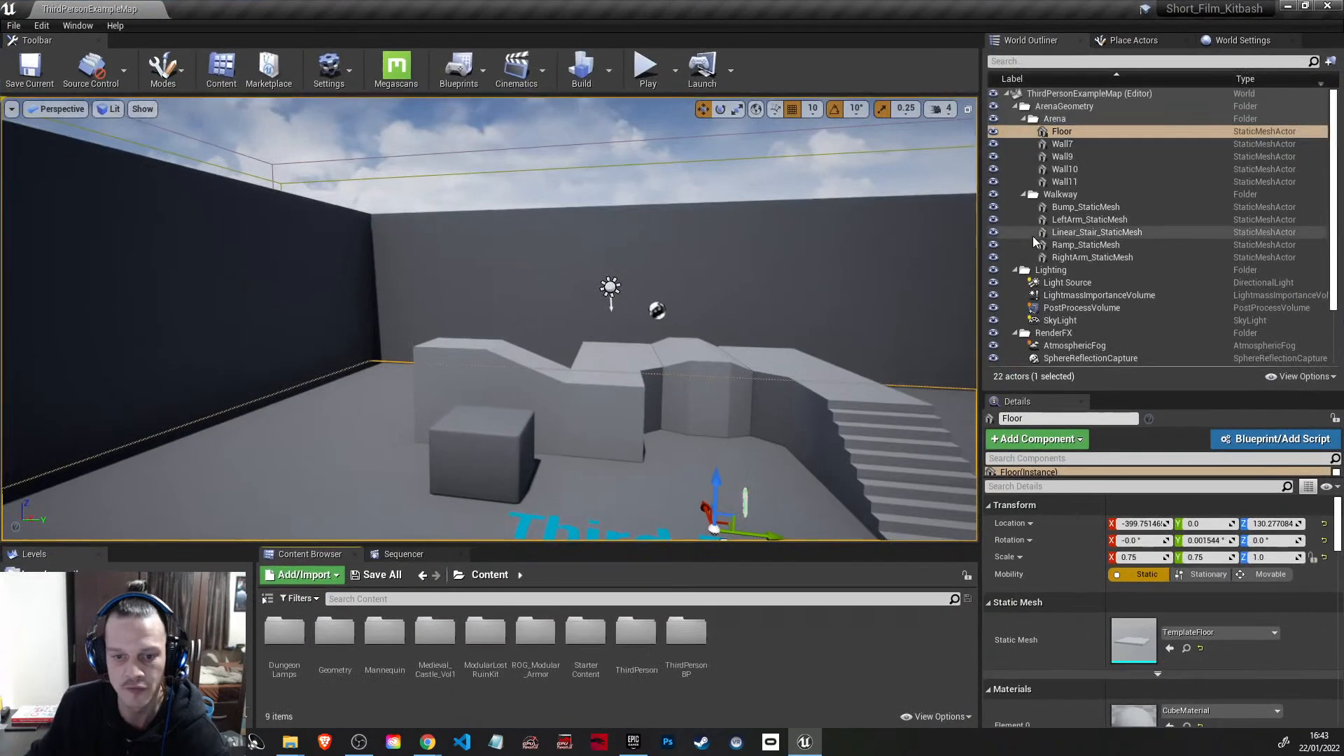
Step: Play-test ThirdPersonExampleMap by running and jumping around the arena with the mannequin, and end the play session
{"action": "right_click_drag", "start_coordinate": [640, 350], "coordinate": [657, 208]}
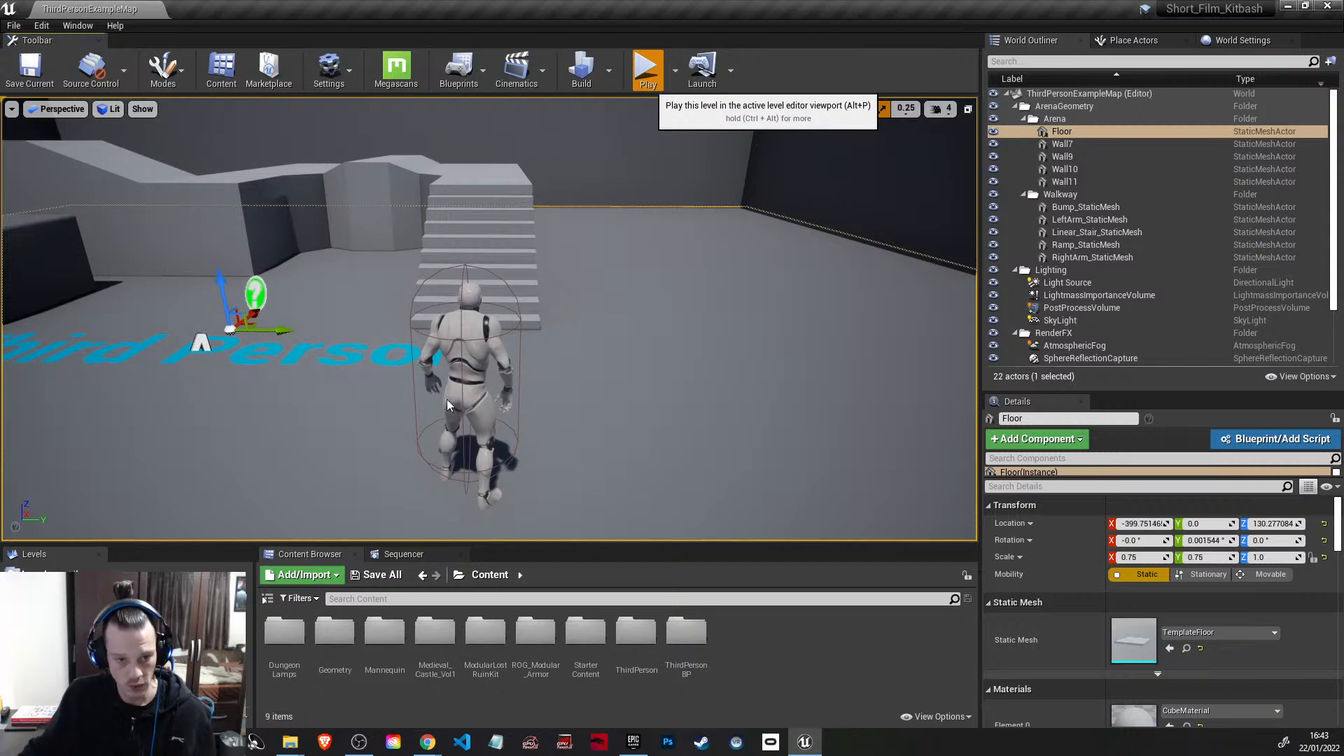
{"action": "left_click", "coordinate": [646, 61]}
{"action": "key", "text": "w"}
{"action": "key", "text": "w"}
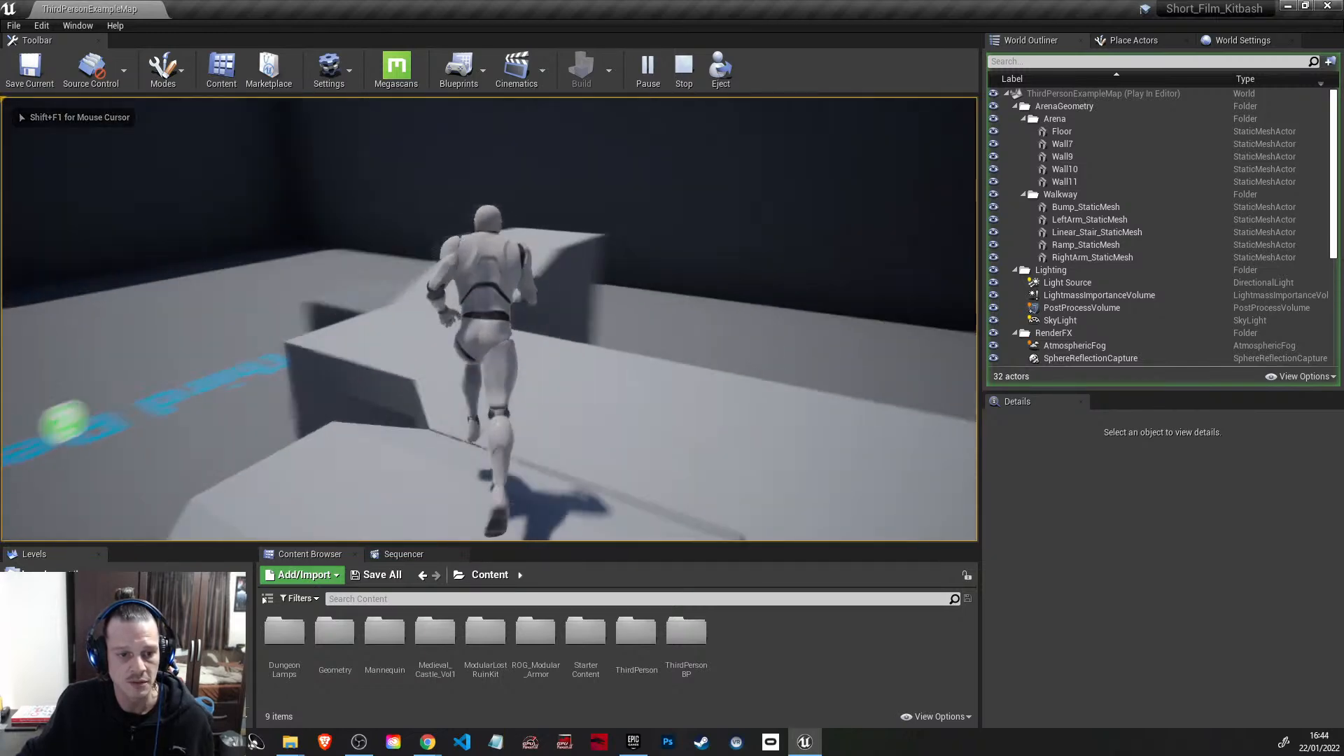
{"action": "key", "text": "w"}
{"action": "key", "text": "space"}
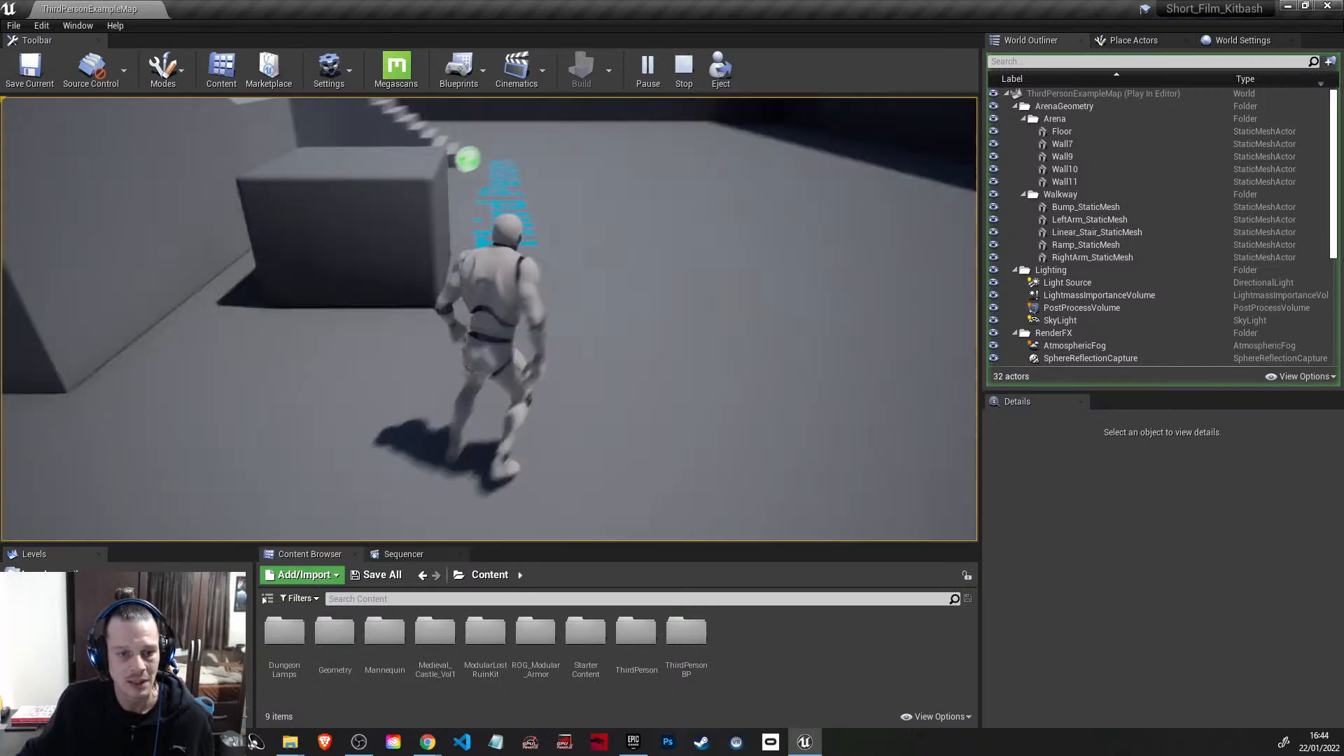
{"action": "key", "text": "w"}
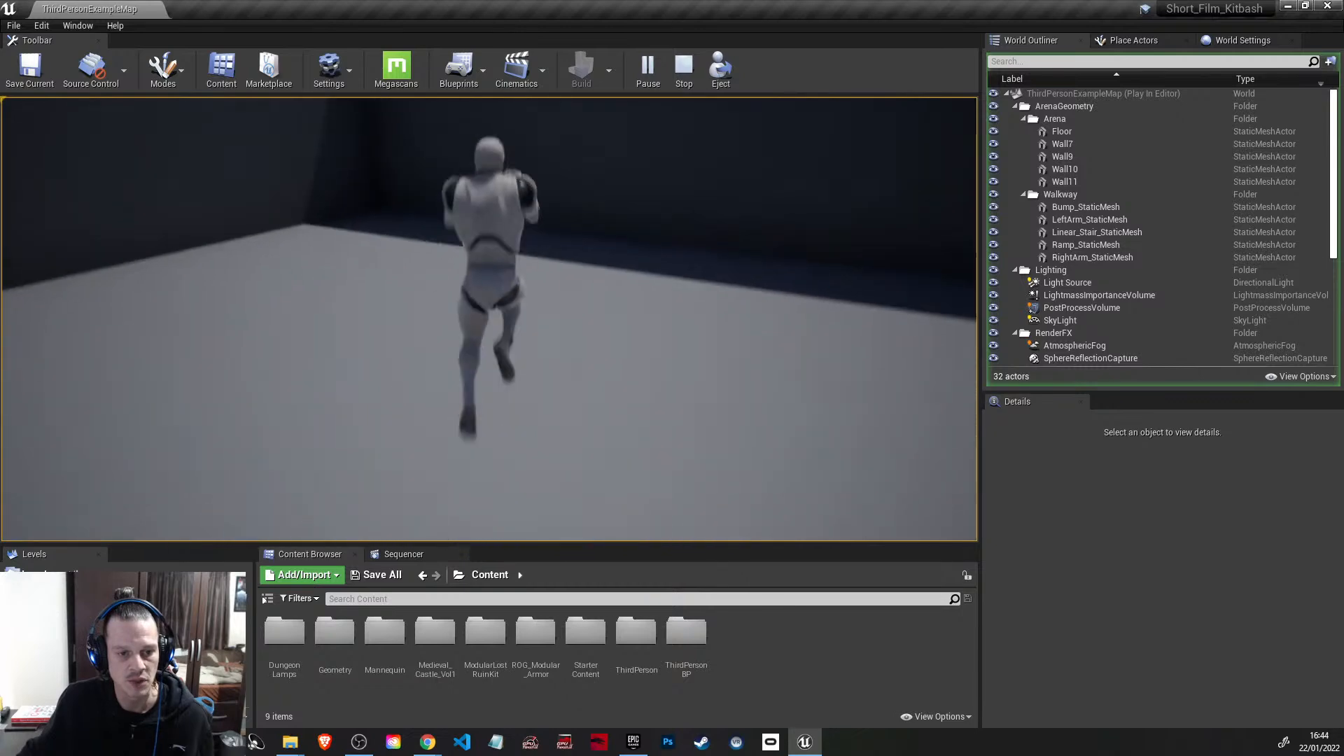
{"action": "key", "text": "w"}
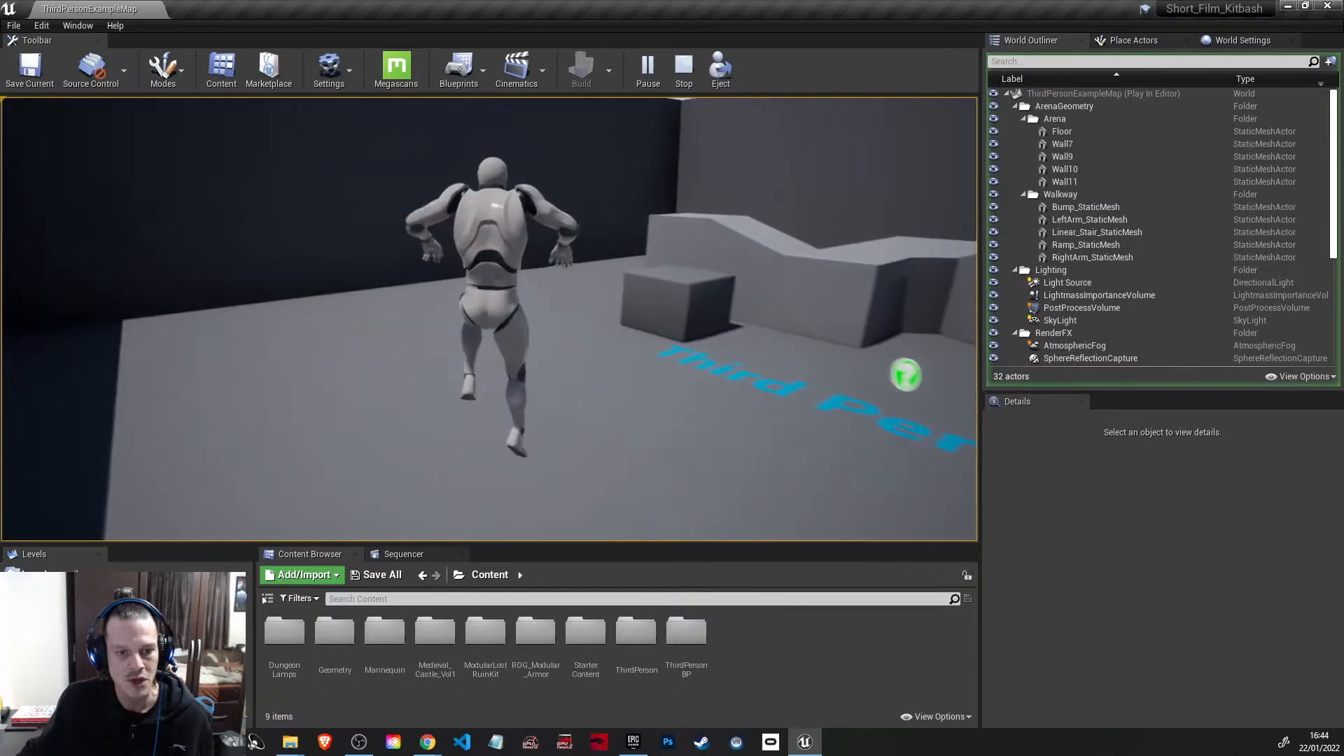
{"action": "key", "text": "w"}
{"action": "key", "text": "w"}
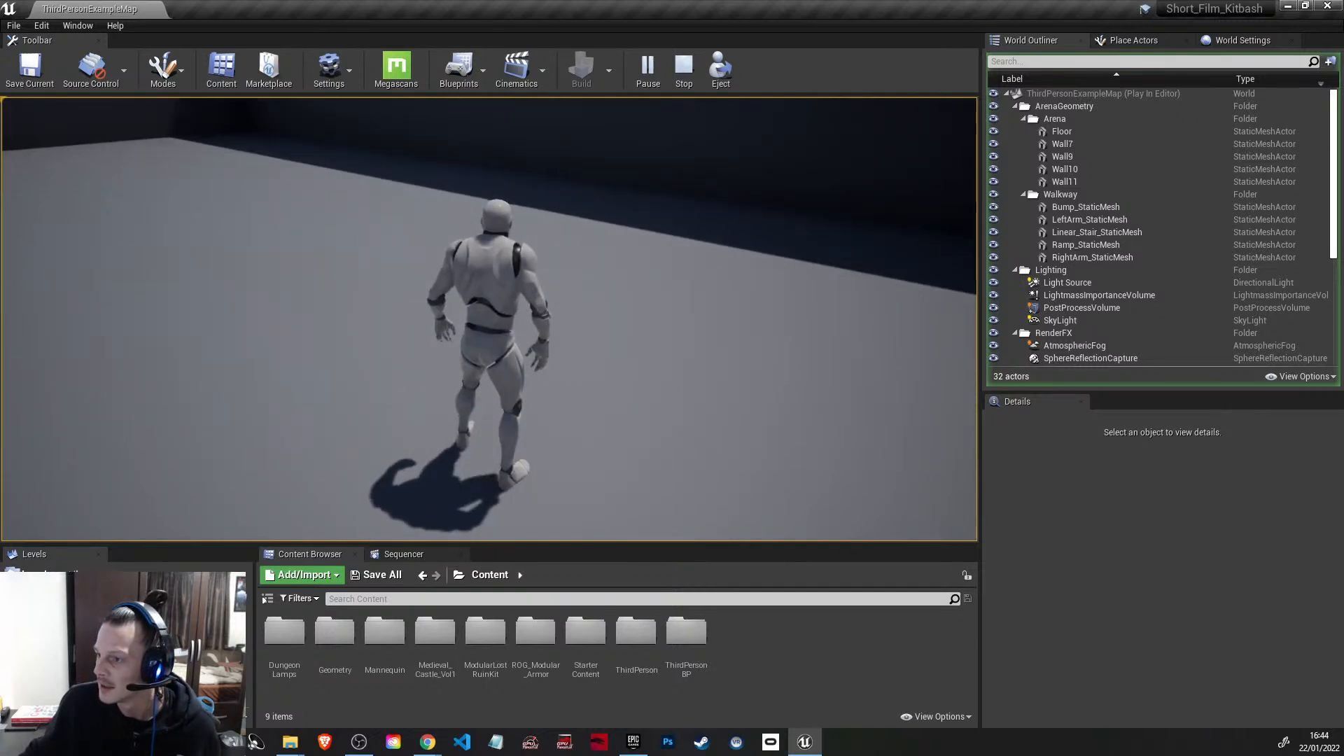
{"action": "key", "text": "Escape"}
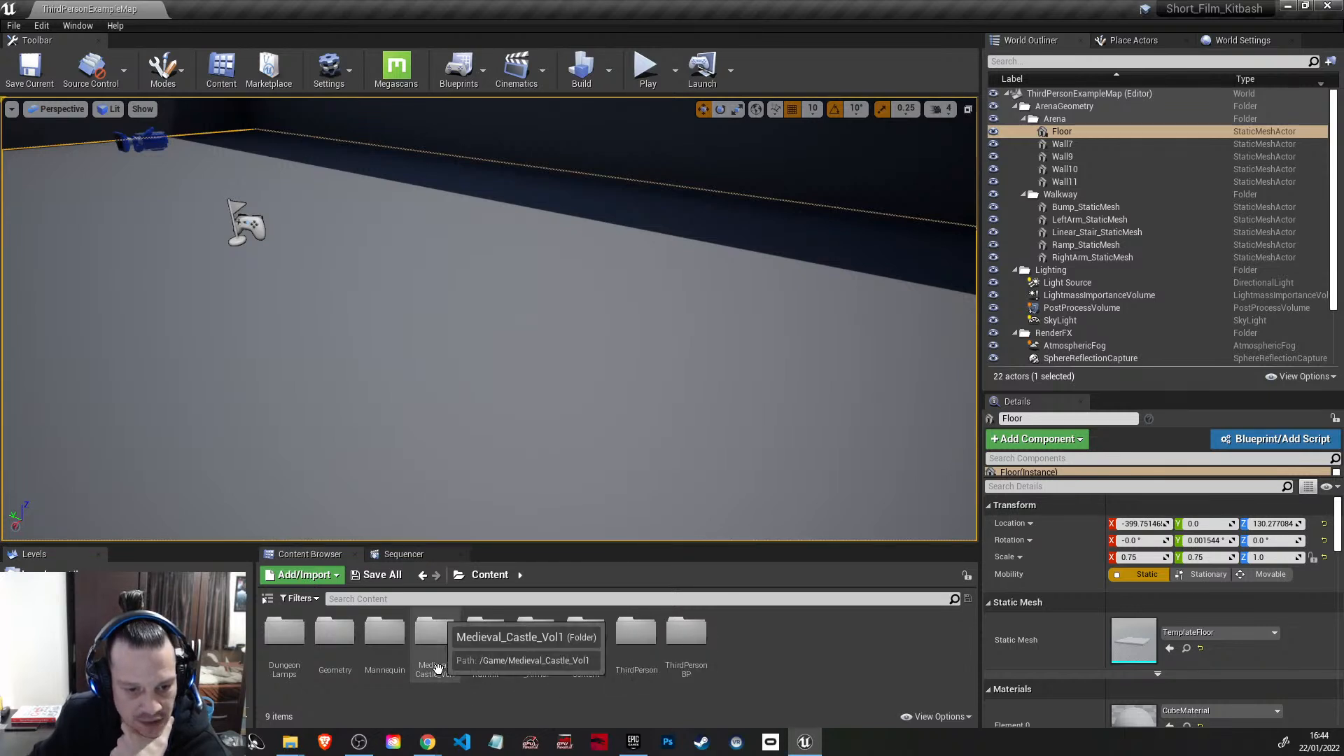
Step: Open the ExampleMap level from the Maps folder of ModularLostRuinKit, and view and dismiss its map check log
{"action": "double_click", "coordinate": [494, 662]}
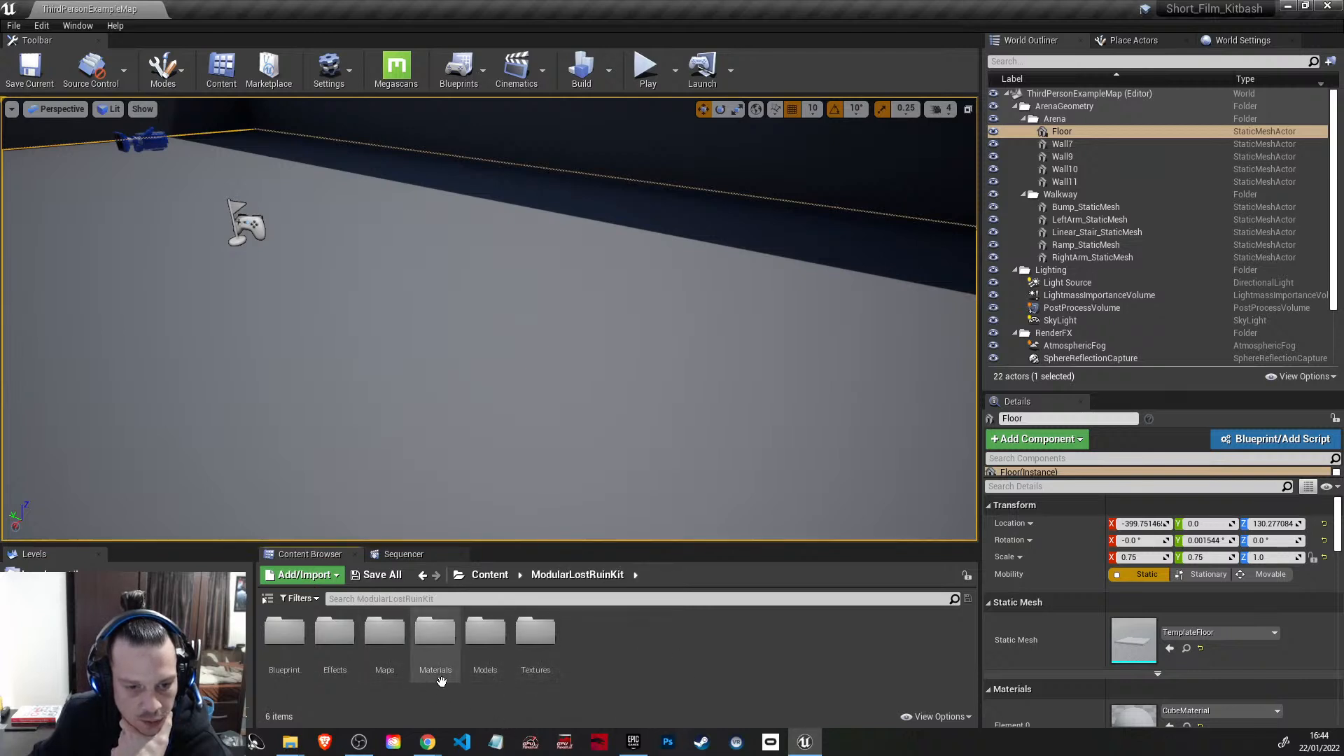
{"action": "left_click", "coordinate": [389, 665]}
{"action": "double_click", "coordinate": [389, 665]}
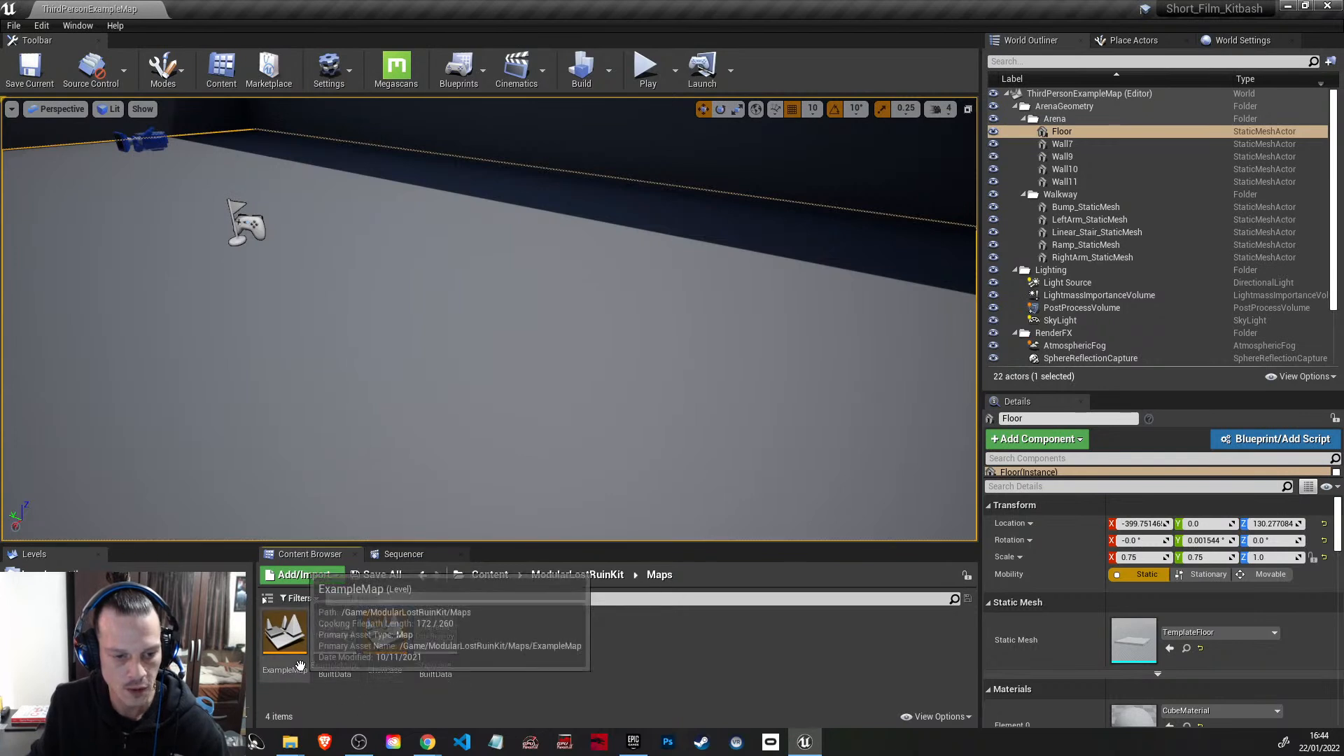
{"action": "double_click", "coordinate": [293, 668]}
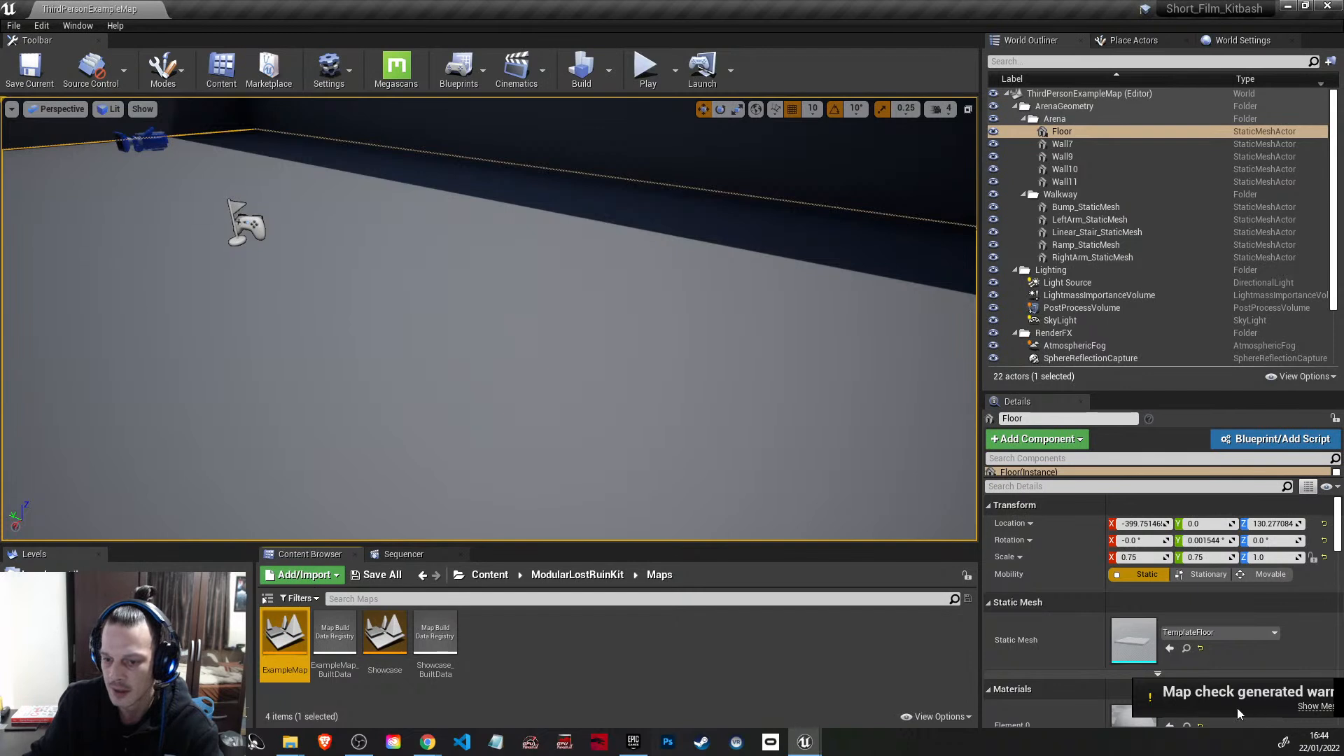
{"action": "left_click", "coordinate": [1316, 705]}
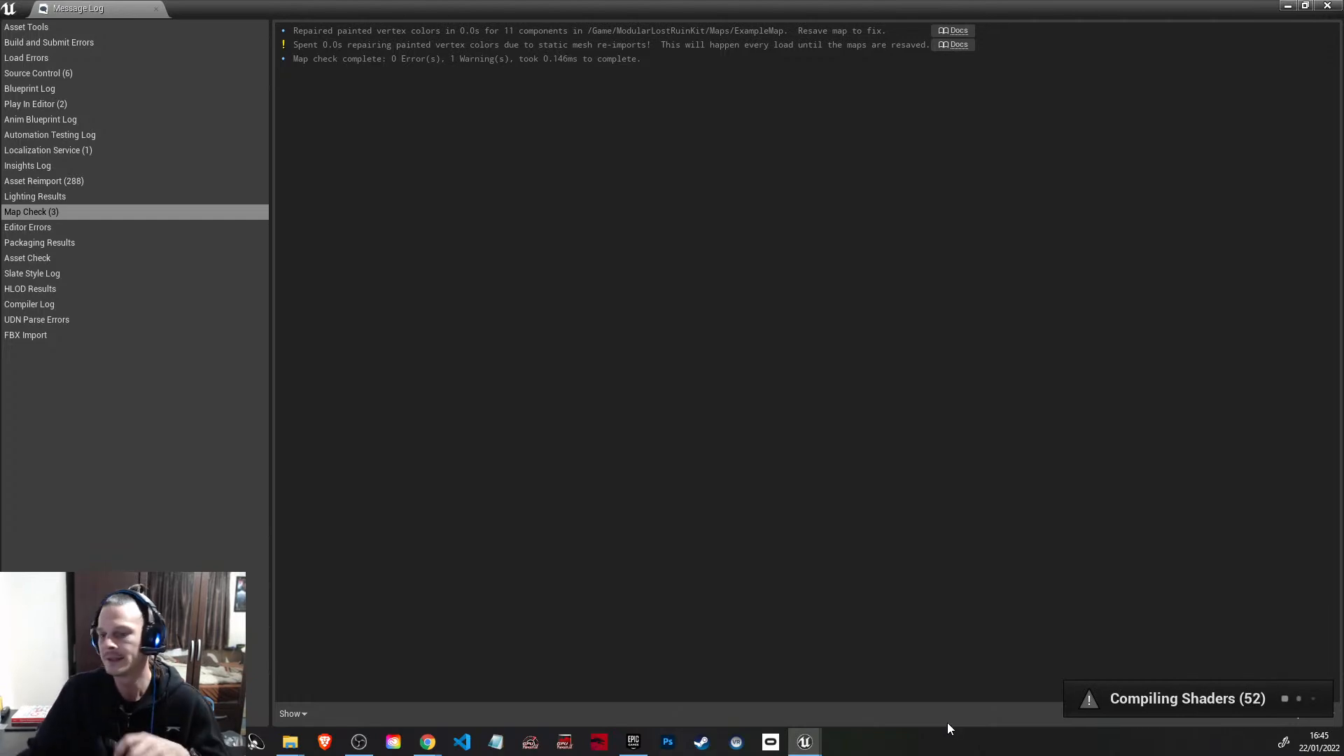
{"action": "left_click", "coordinate": [1328, 7]}
Step: Select one of the tall blocking volumes around ExampleMap and fly through the ruins to inspect the stonework, vegetation and gated archway
{"action": "right_click_drag", "start_coordinate": [726, 428], "coordinate": [404, 392]}
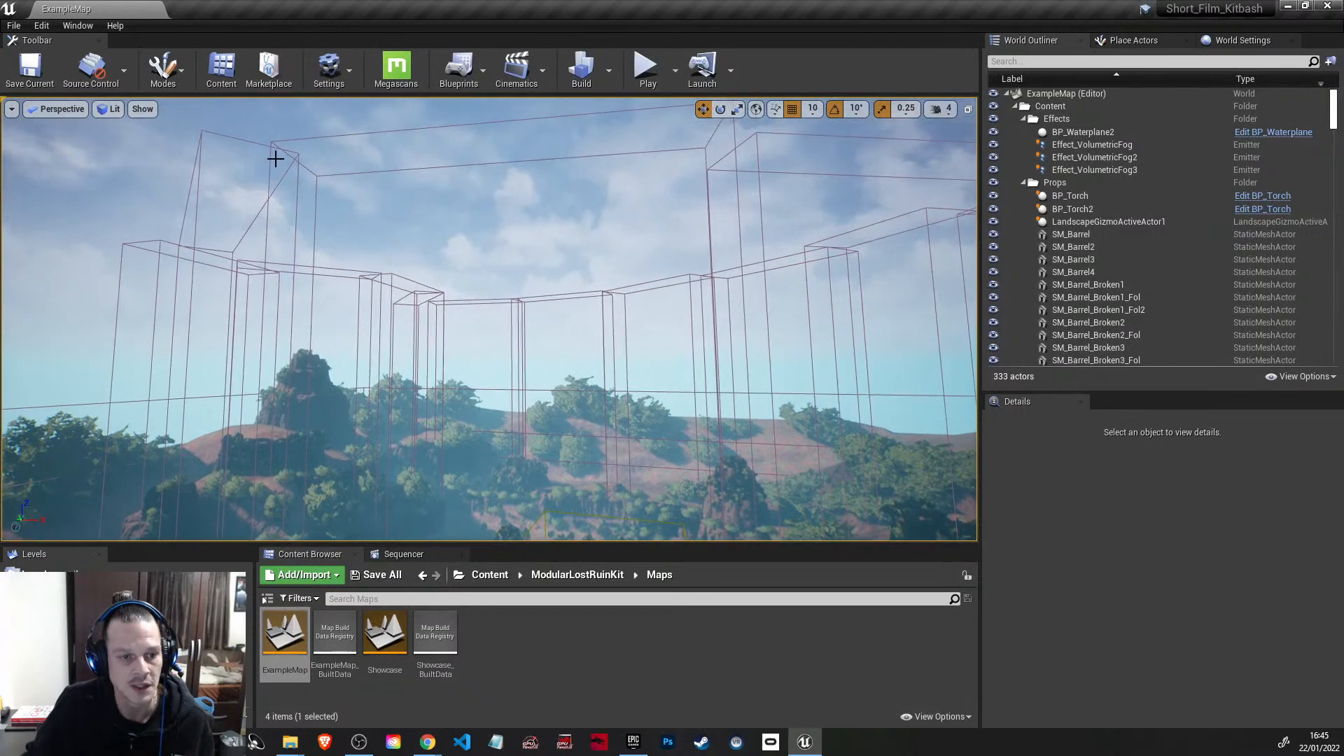
{"action": "left_click", "coordinate": [273, 143]}
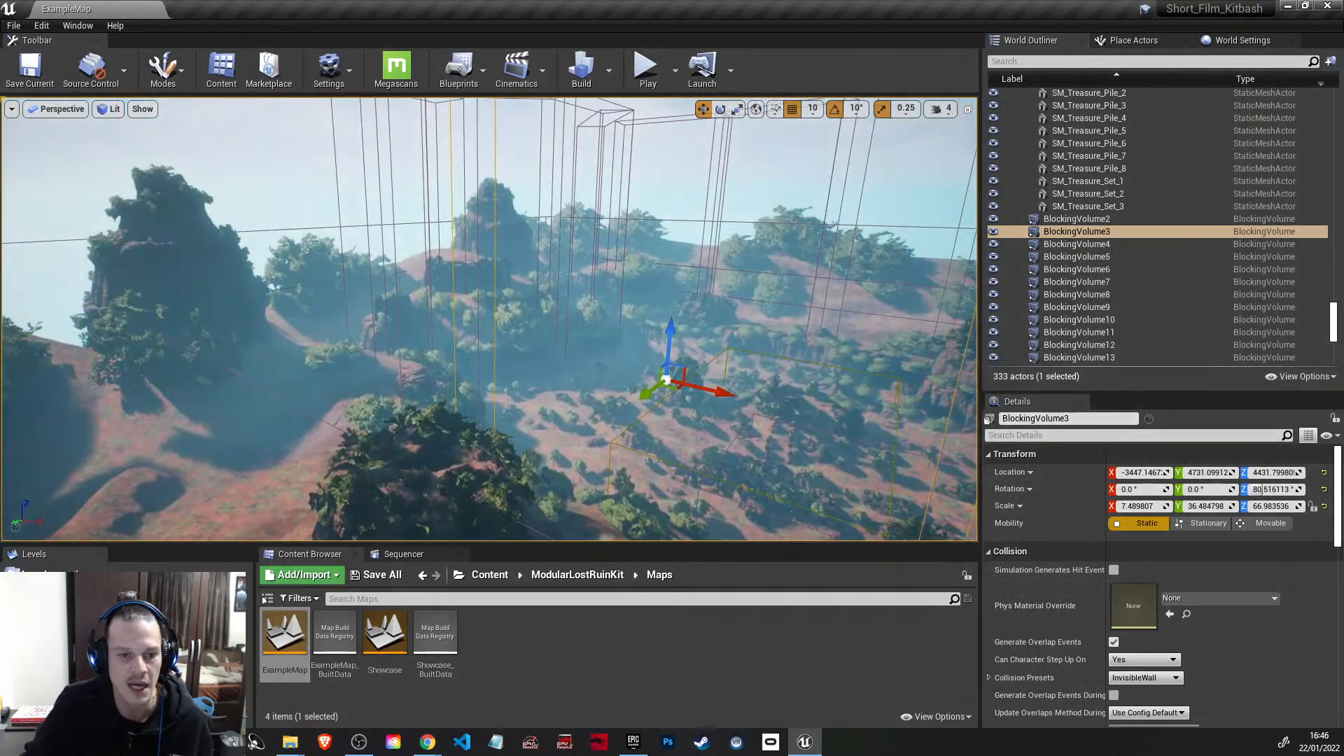
{"action": "key", "text": "w"}
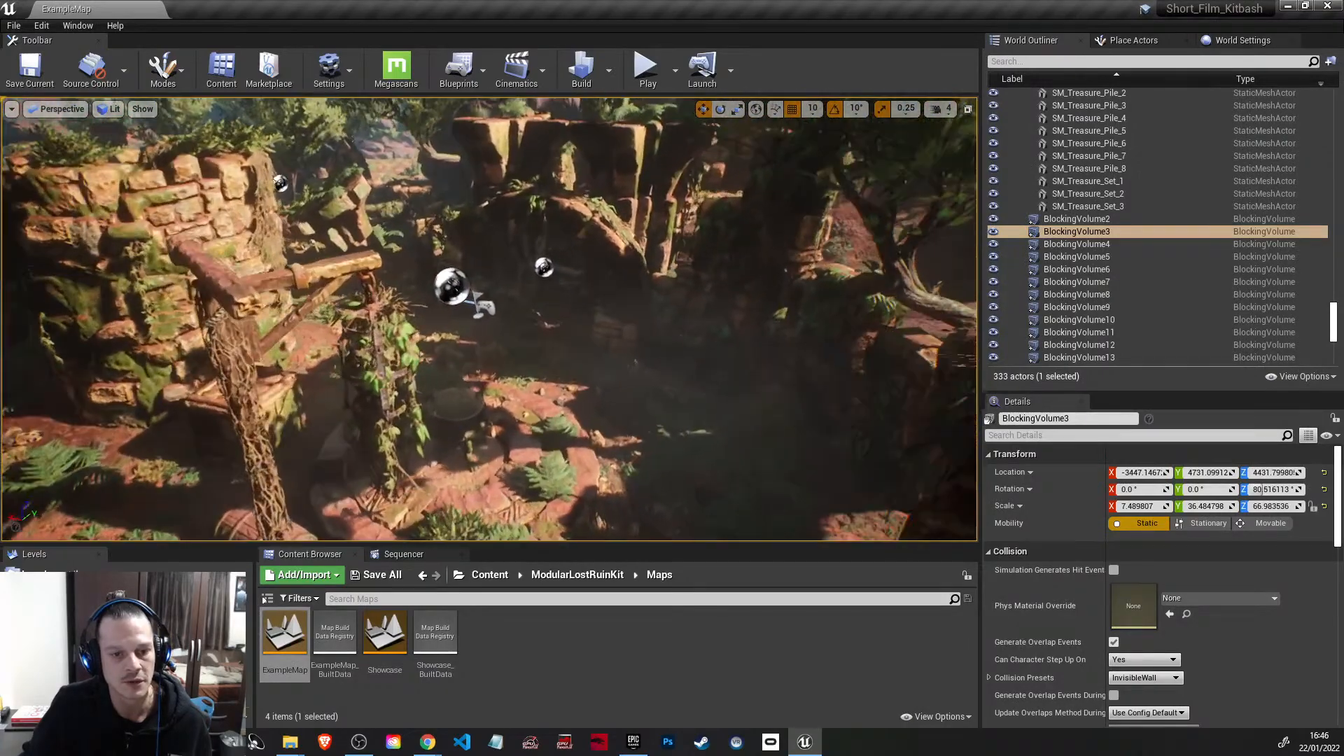
{"action": "key", "text": "w"}
{"action": "mouse_move", "coordinate": [491, 318]}
{"action": "right_mouse_down"}
{"action": "mouse_move", "coordinate": [492, 334]}
{"action": "mouse_move", "coordinate": [462, 312]}
{"action": "mouse_move", "coordinate": [574, 320]}
{"action": "mouse_move", "coordinate": [526, 297]}
{"action": "mouse_move", "coordinate": [595, 291]}
{"action": "mouse_move", "coordinate": [679, 301]}
{"action": "mouse_move", "coordinate": [693, 316]}
{"action": "mouse_move", "coordinate": [646, 313]}
{"action": "mouse_move", "coordinate": [664, 306]}
{"action": "right_mouse_up"}
{"action": "key", "text": "s"}
{"action": "key", "text": "w"}
{"action": "key", "text": "s"}
{"action": "key", "text": "w"}
{"action": "key", "text": "a"}
{"action": "key", "text": "w"}
{"action": "key", "text": "w"}
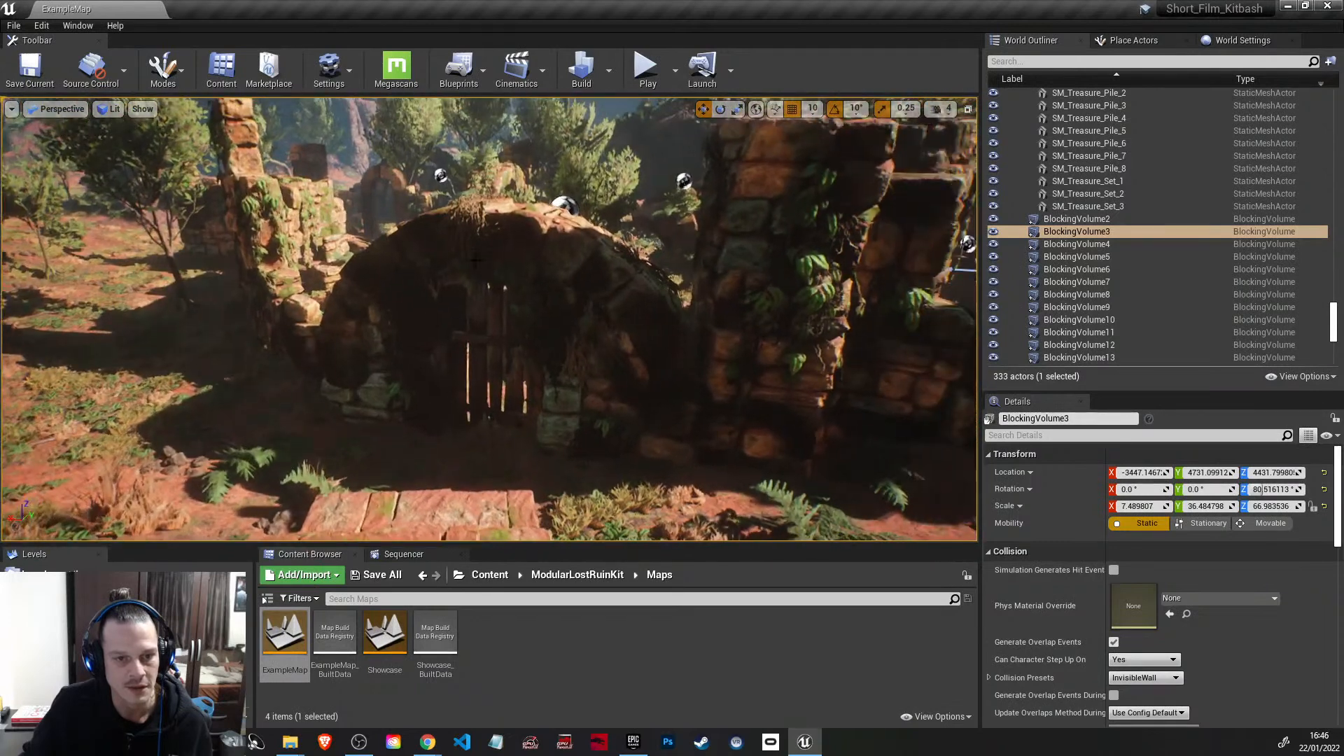
Step: Play-test ExampleMap, running the mannequin through the ruins and jumping over the overgrown stone walls
{"action": "left_click", "coordinate": [639, 82]}
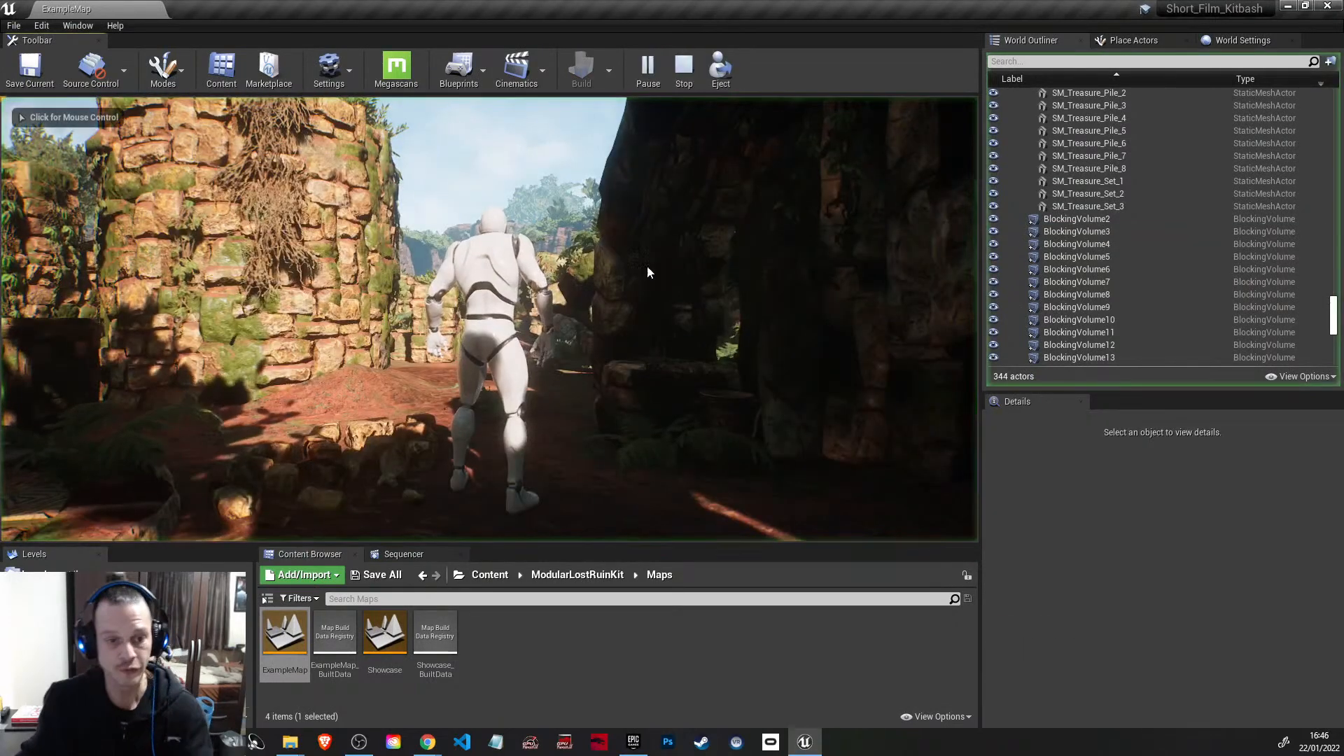
{"action": "left_click", "coordinate": [726, 250]}
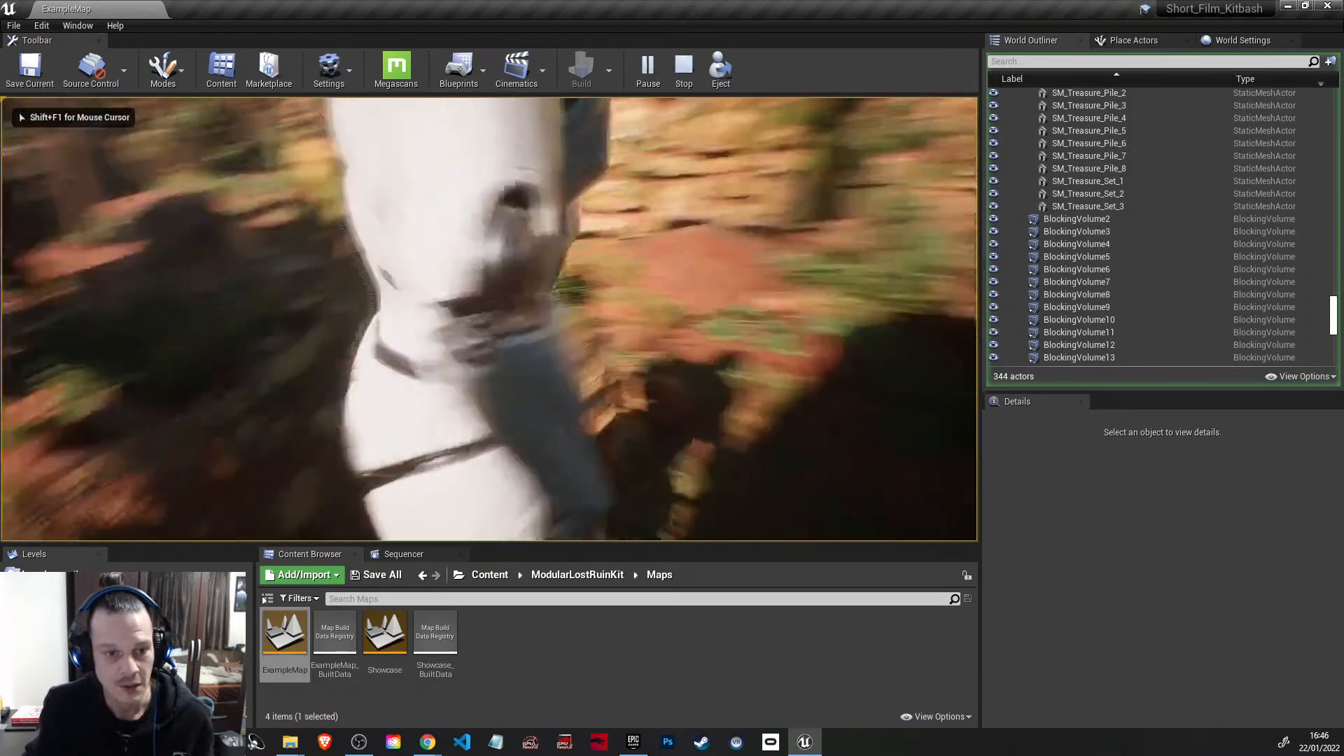
{"action": "key", "text": "w"}
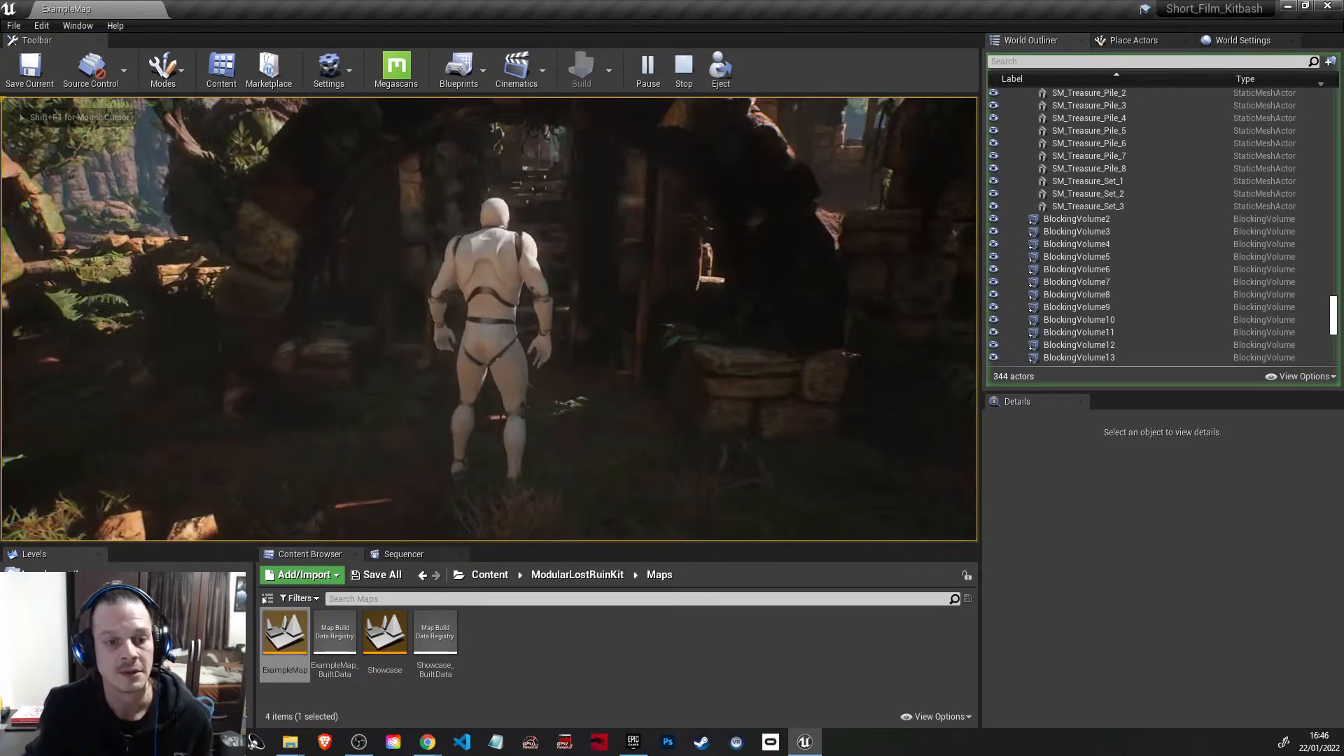
{"action": "key", "text": "d"}
{"action": "key", "text": "s"}
{"action": "key", "text": "d"}
{"action": "key", "text": "w"}
{"action": "key", "text": "w"}
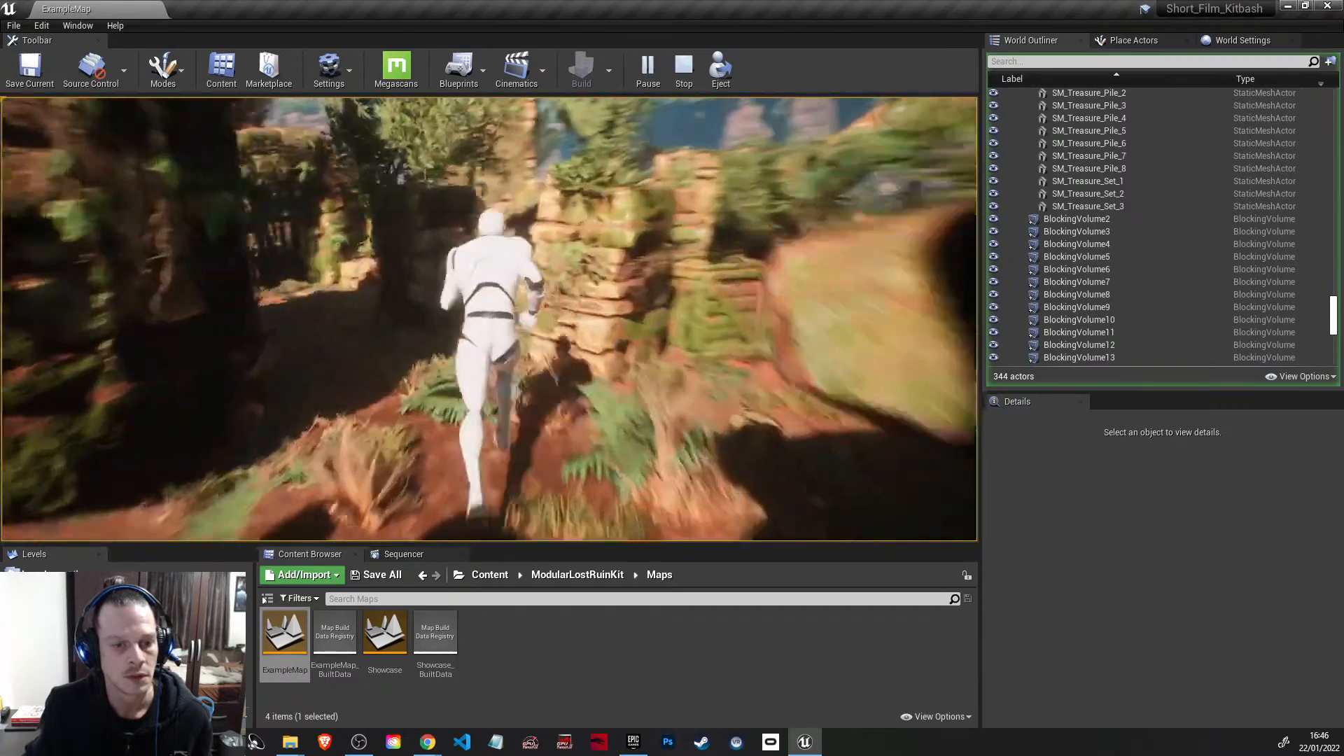
{"action": "key", "text": "w"}
{"action": "key", "text": "space"}
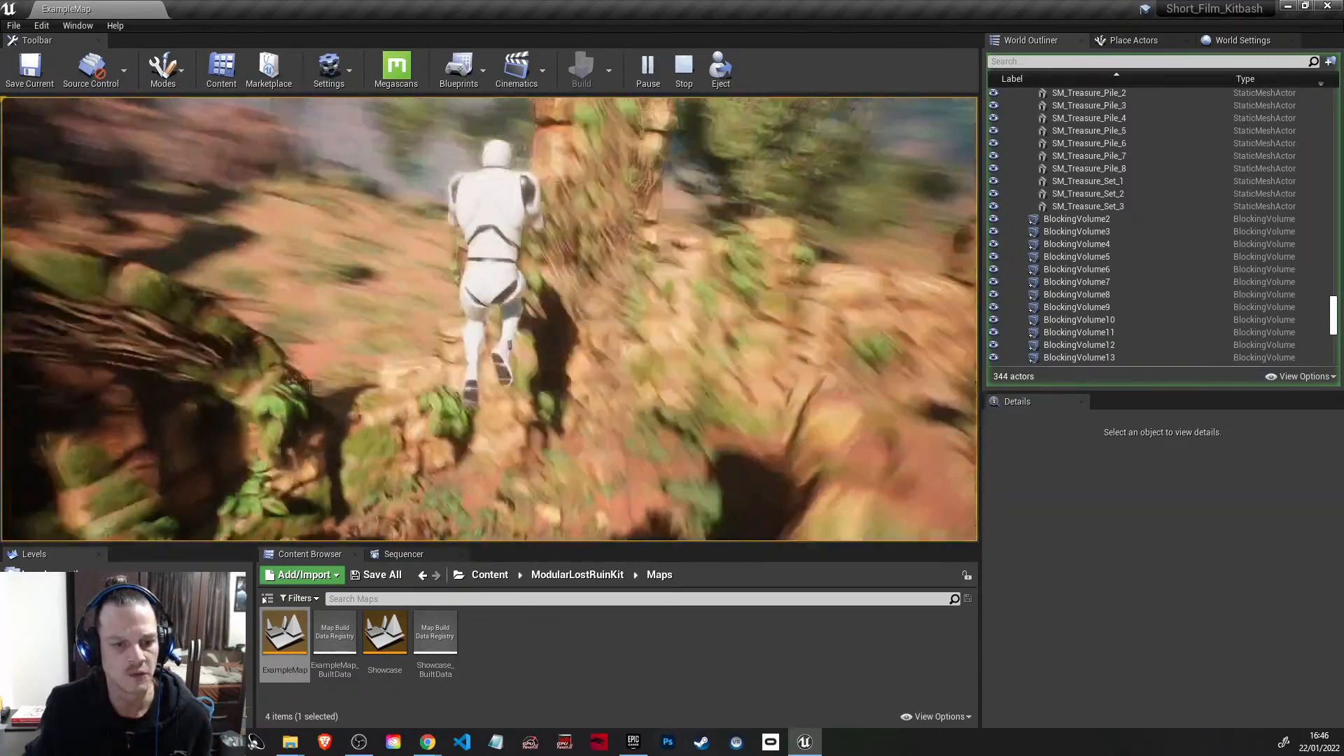
{"action": "key", "text": "space"}
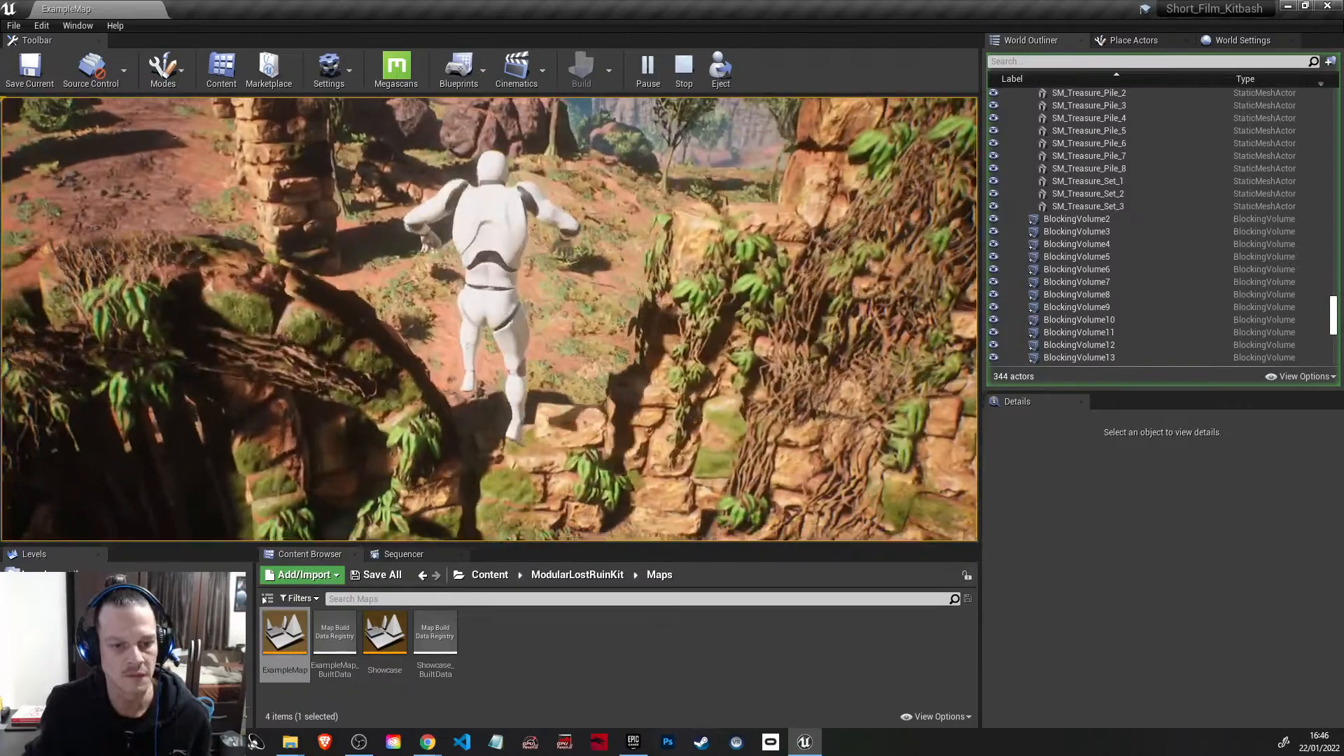
{"action": "key", "text": "space"}
{"action": "key", "text": "space"}
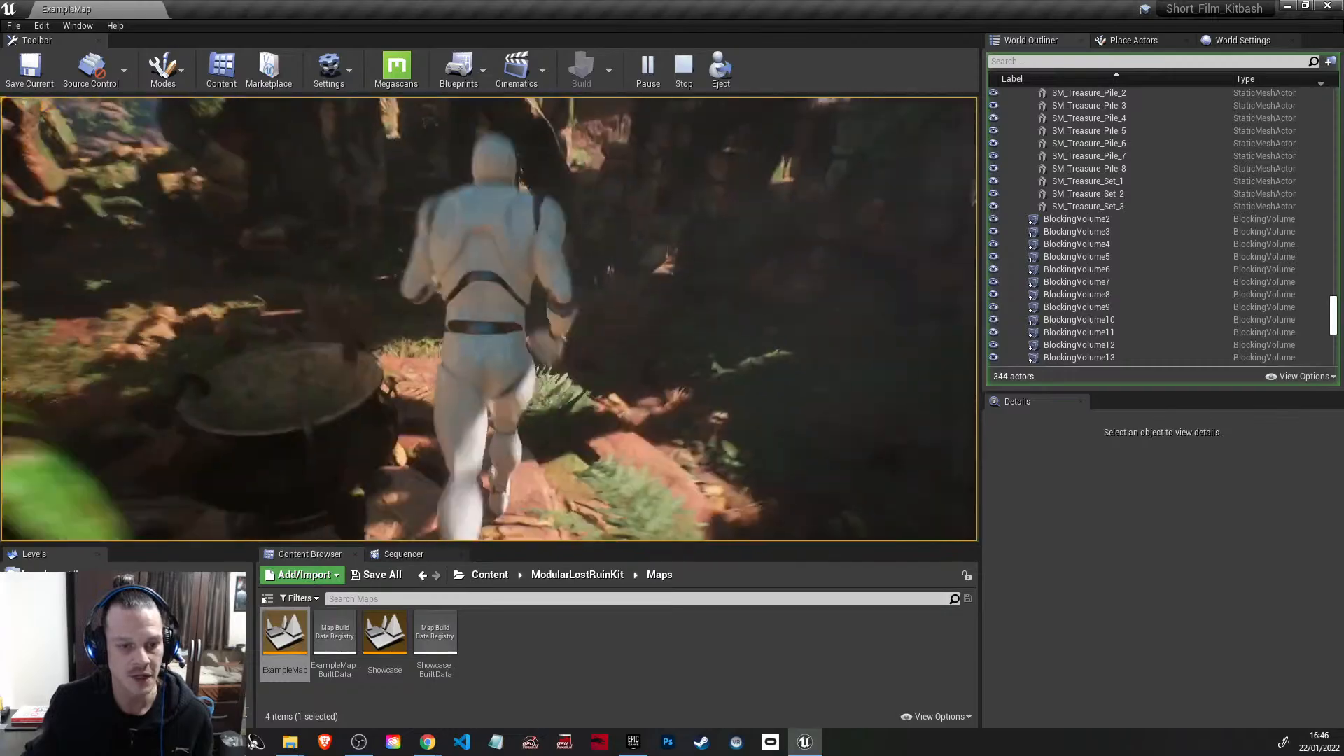
Step: Run and jump the mannequin past the cauldron, arches and hanging cage, and end the play session
{"action": "key", "text": "w"}
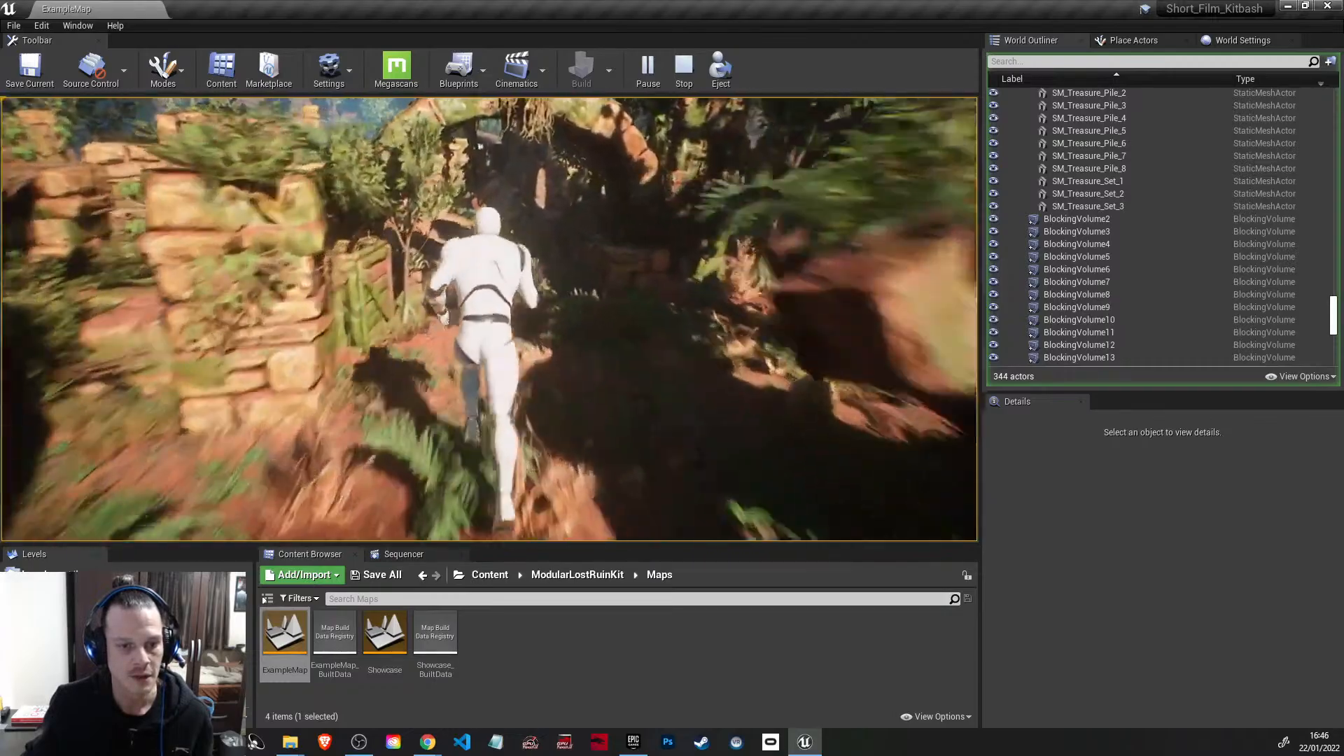
{"action": "key", "text": "w"}
{"action": "key", "text": "a"}
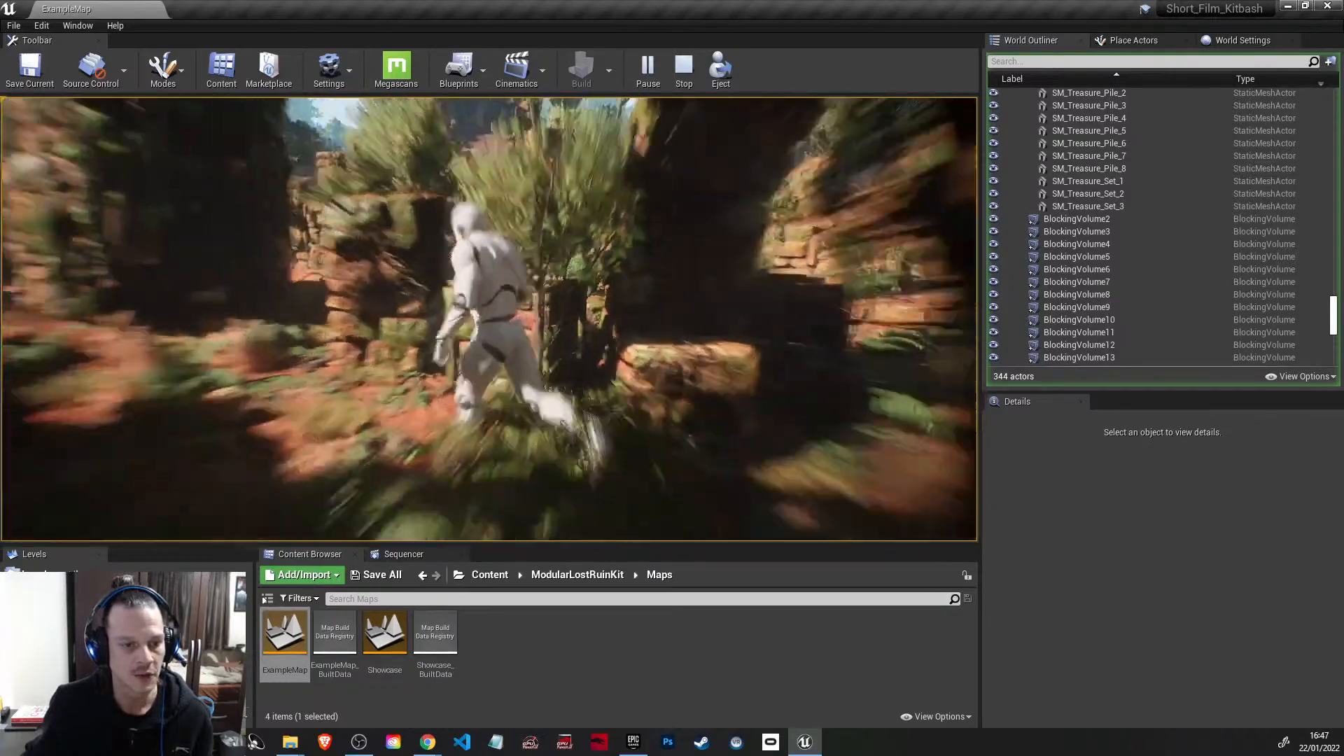
{"action": "key", "text": "w"}
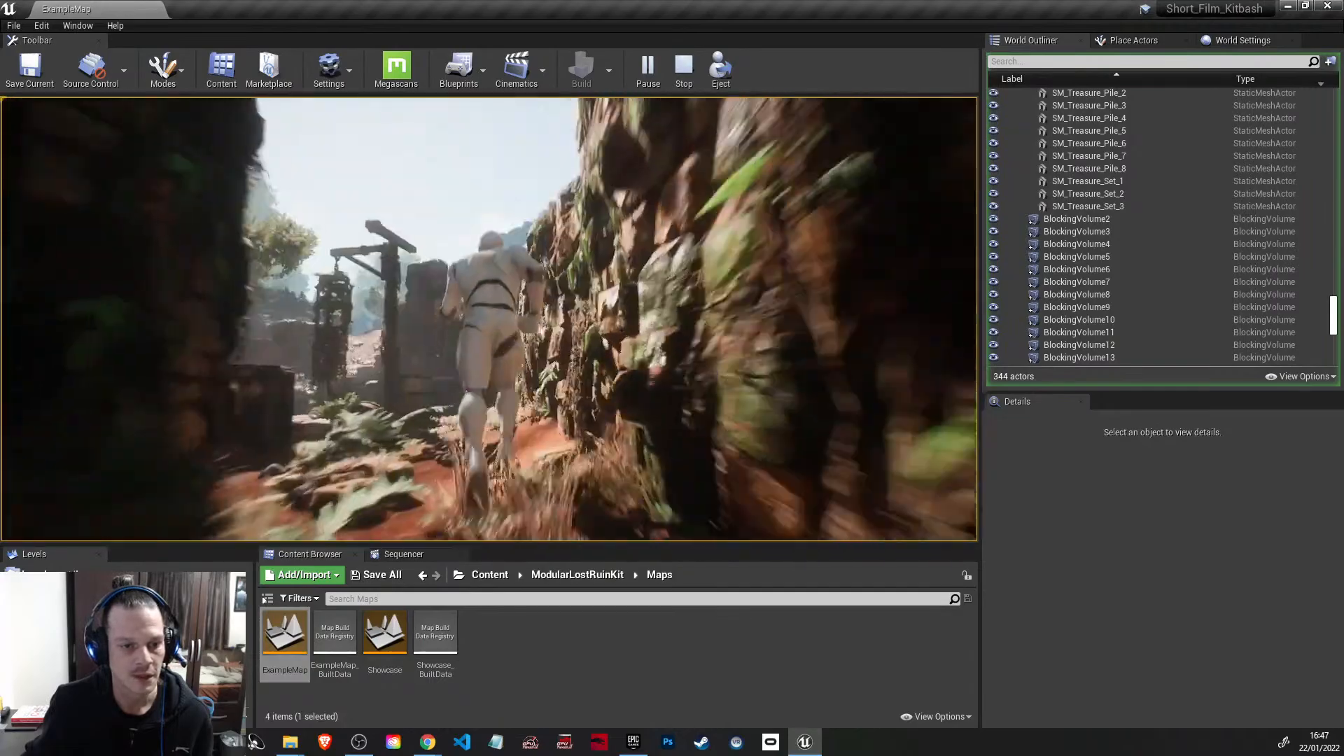
{"action": "key", "text": "w"}
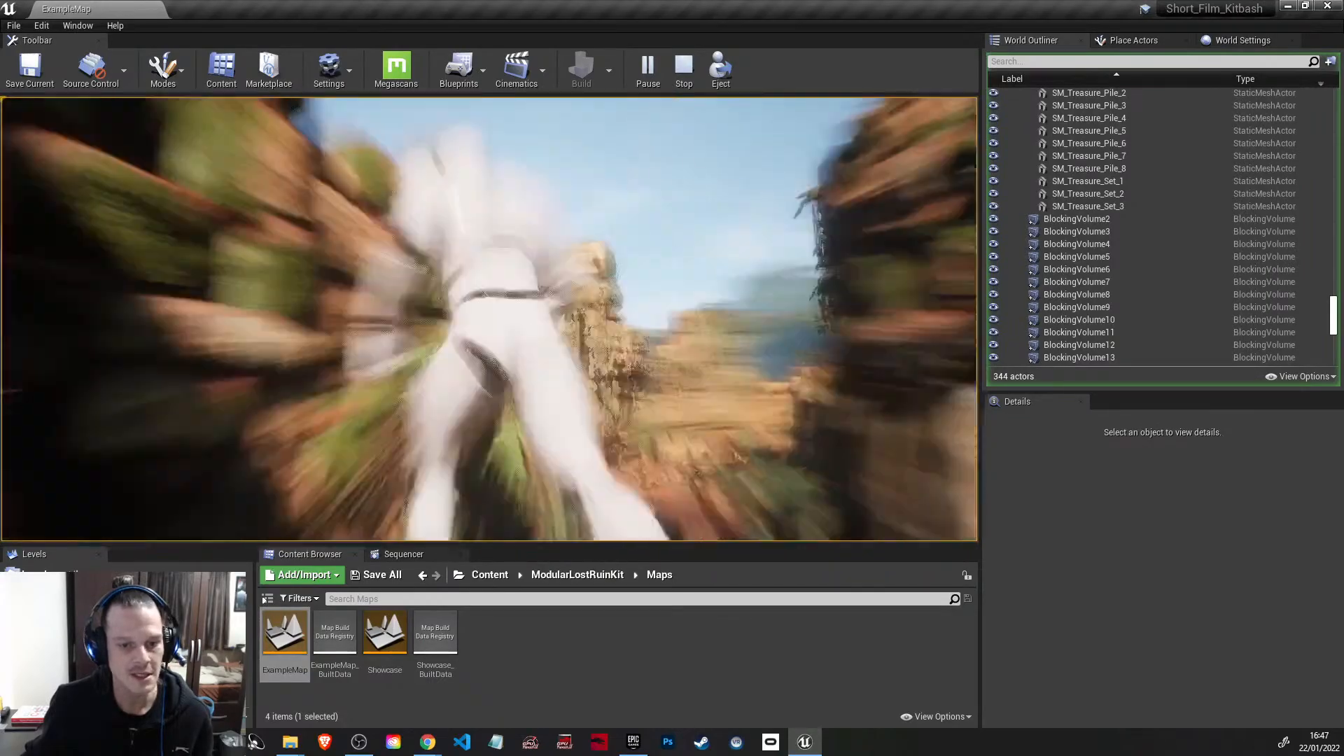
{"action": "key", "text": "w"}
{"action": "key", "text": "space"}
{"action": "key", "text": "w"}
{"action": "key", "text": "space"}
{"action": "key", "text": "space"}
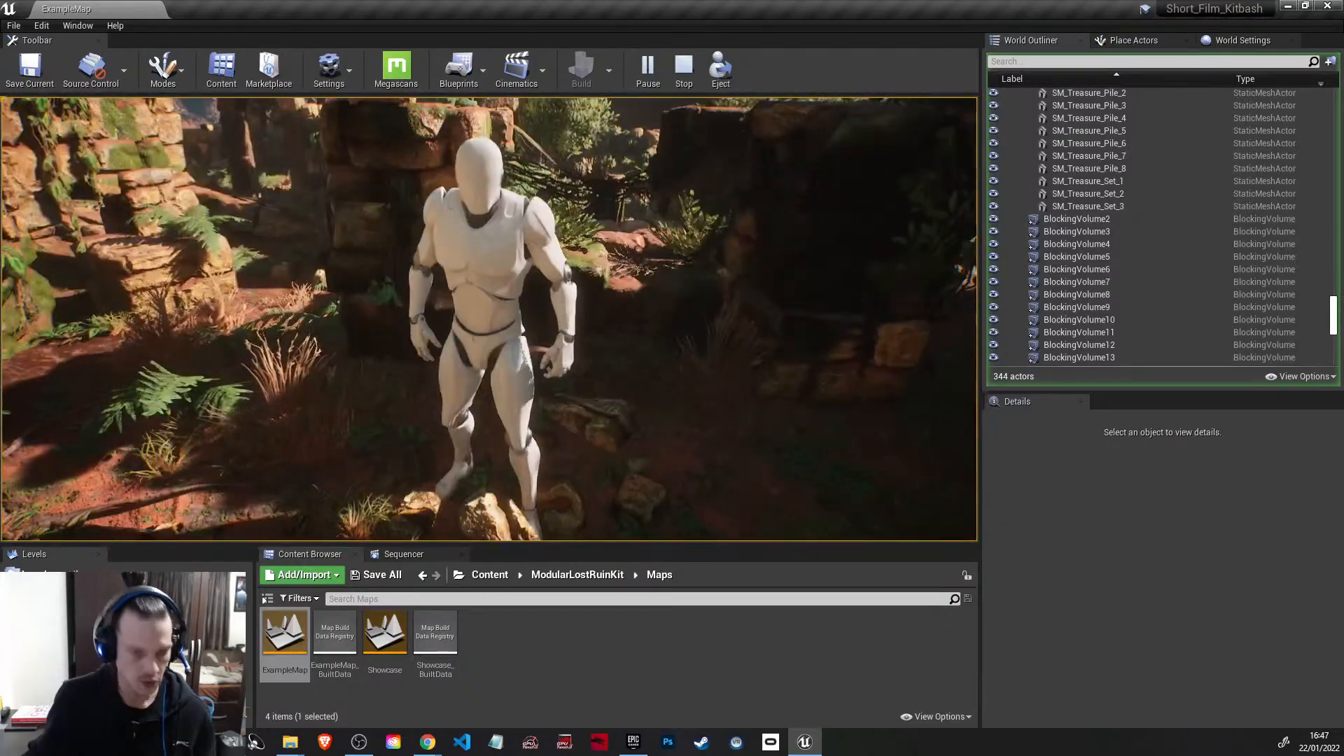
{"action": "key", "text": "Escape"}
Step: Collapse the Treasures folder and delete all blocking volumes from BlockingVolume2 to BlockingVolume15 in ExampleMap
{"action": "right_click_drag", "start_coordinate": [667, 352], "coordinate": [882, 385]}
{"action": "scroll", "coordinate": [1068, 208], "scroll_direction": "up", "scroll_amount": 12}
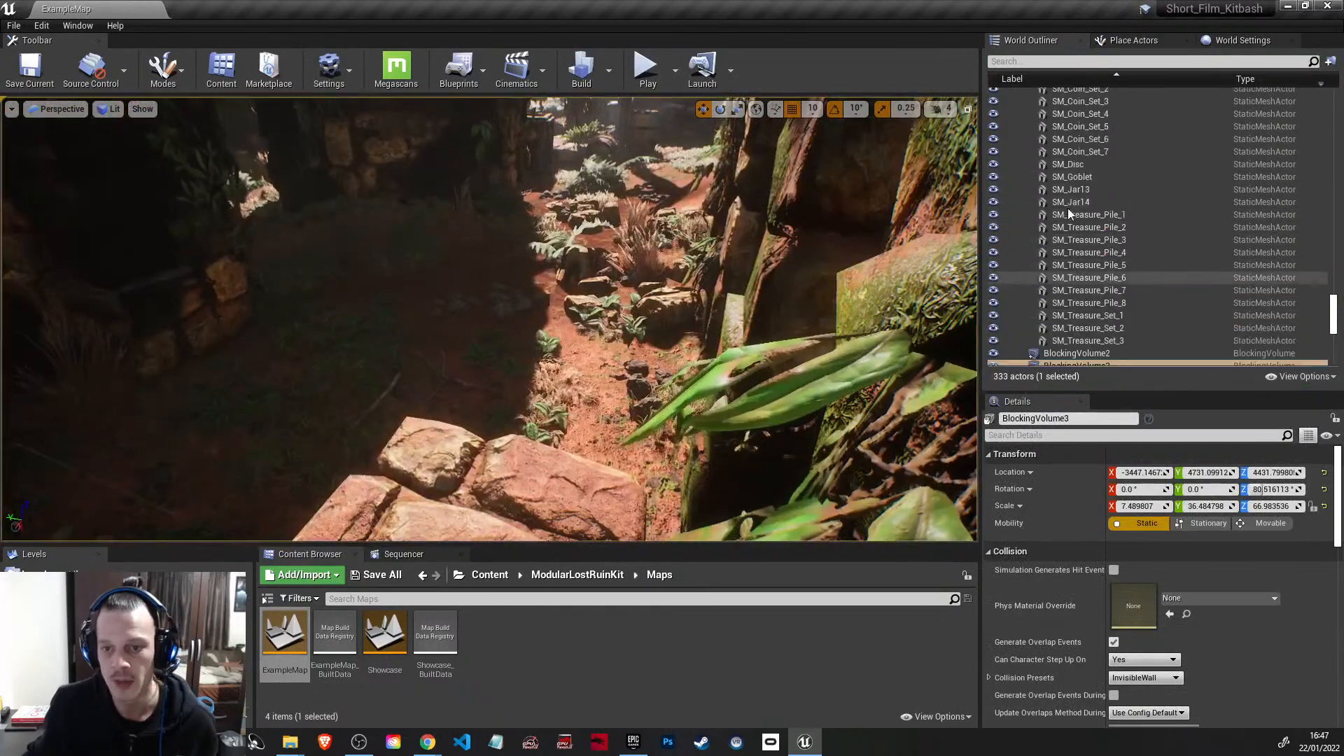
{"action": "scroll", "coordinate": [1068, 208], "scroll_direction": "up", "scroll_amount": 4}
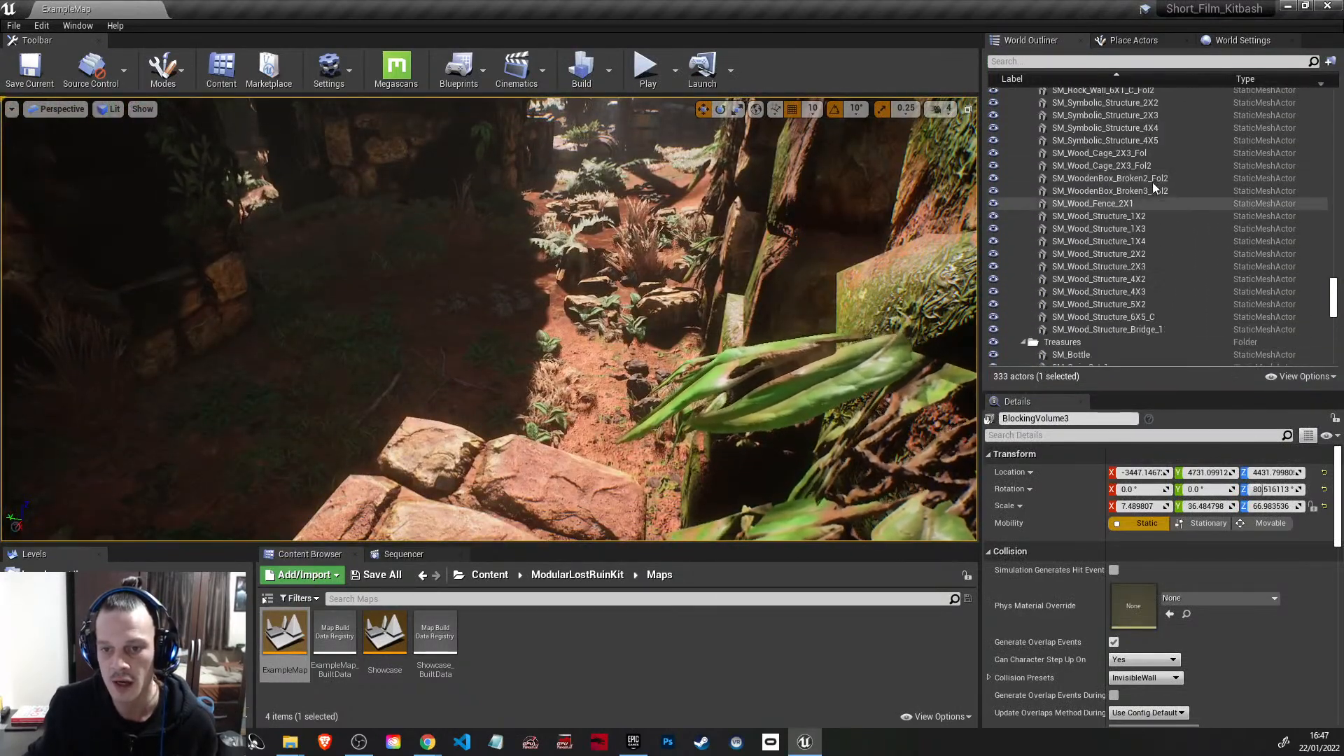
{"action": "scroll", "coordinate": [1155, 223], "scroll_direction": "down", "scroll_amount": 3}
{"action": "left_click", "coordinate": [1024, 138]}
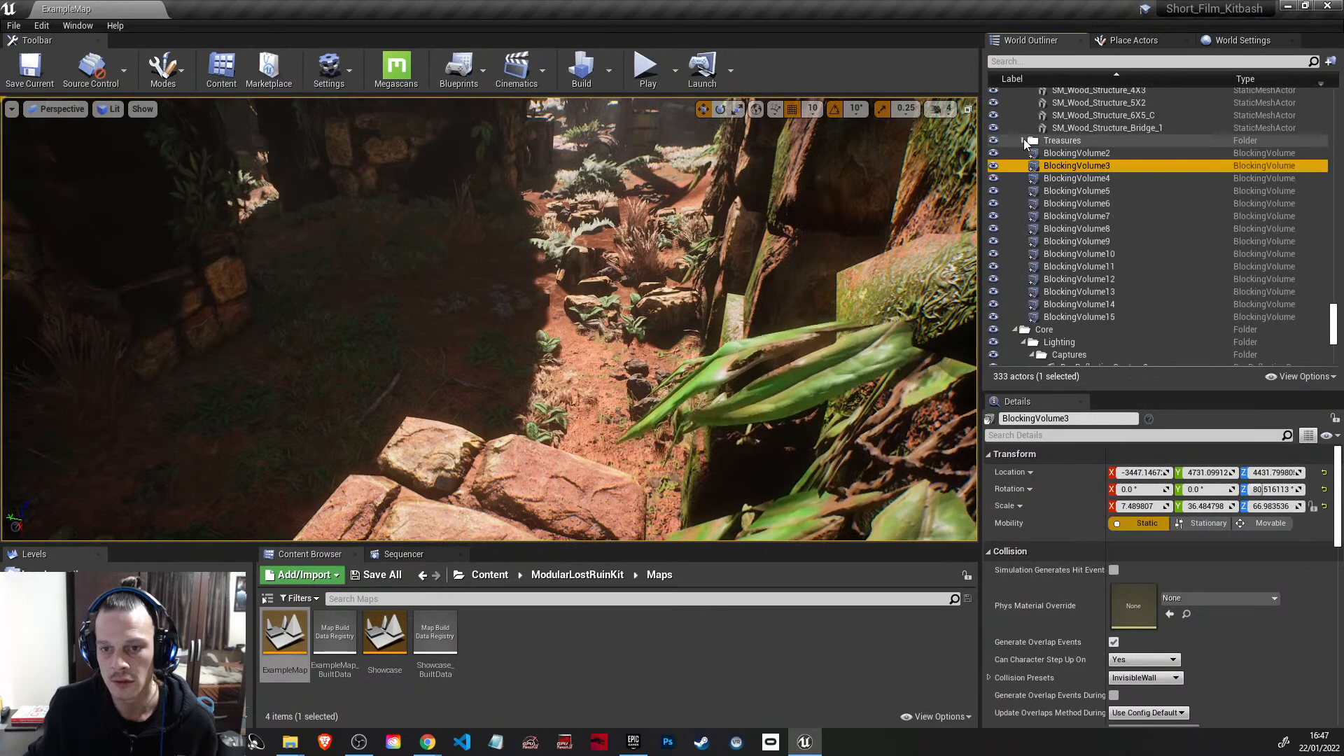
{"action": "scroll", "coordinate": [1074, 239], "scroll_direction": "down", "scroll_amount": 2}
{"action": "scroll", "coordinate": [1075, 231], "scroll_direction": "up", "scroll_amount": 1}
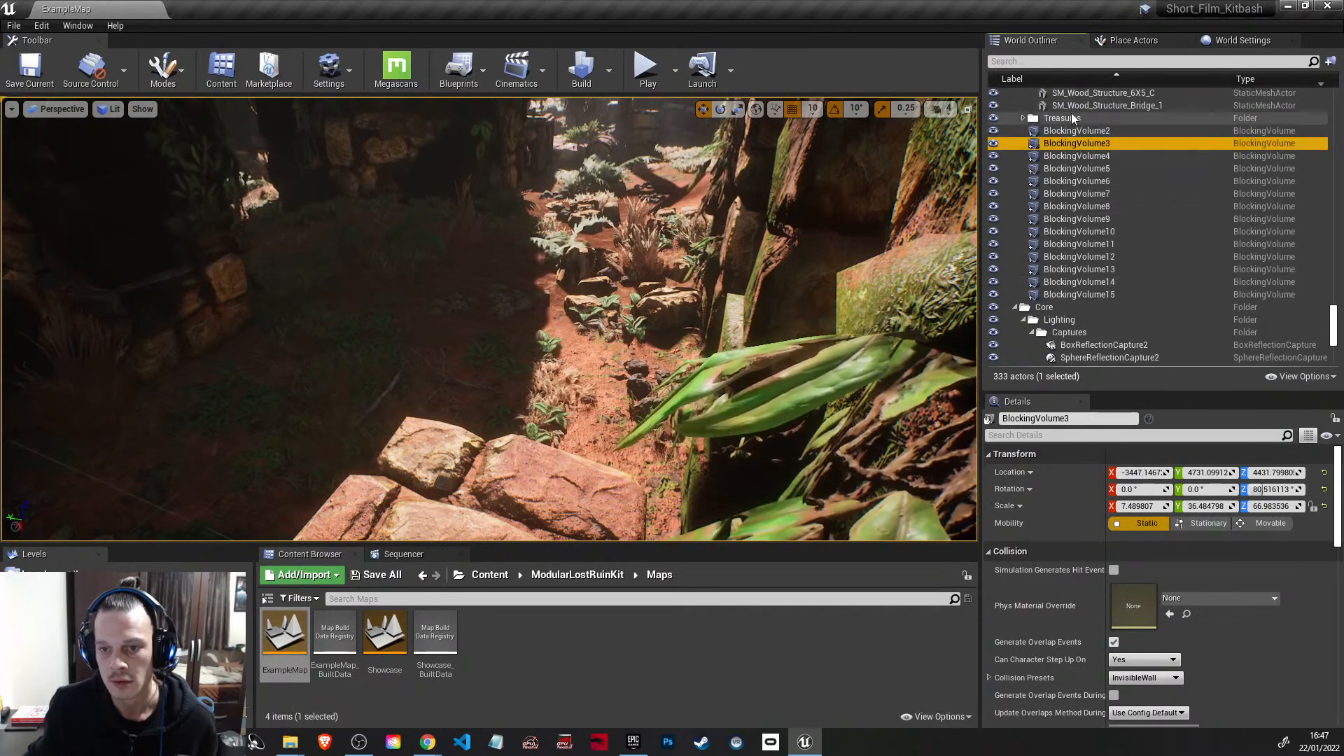
{"action": "left_click", "coordinate": [1078, 131]}
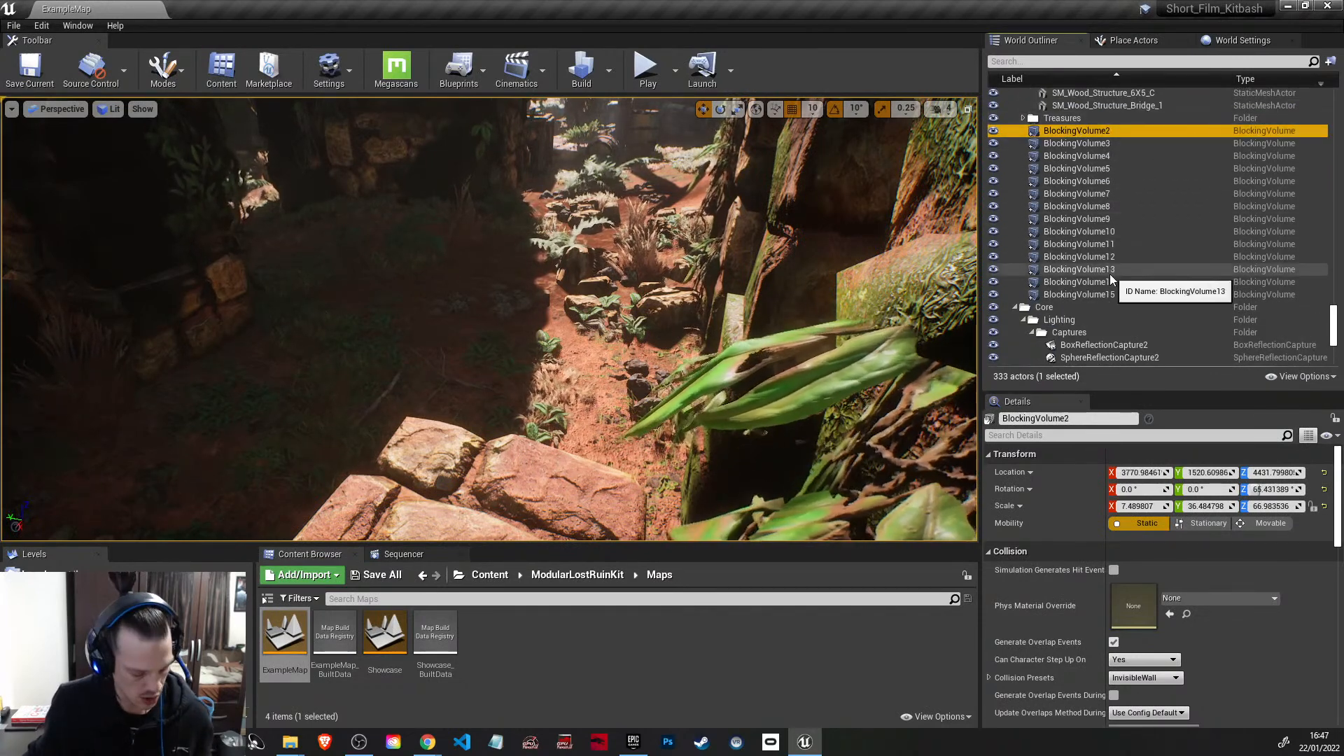
{"action": "left_click", "coordinate": [1108, 294], "text": "shift"}
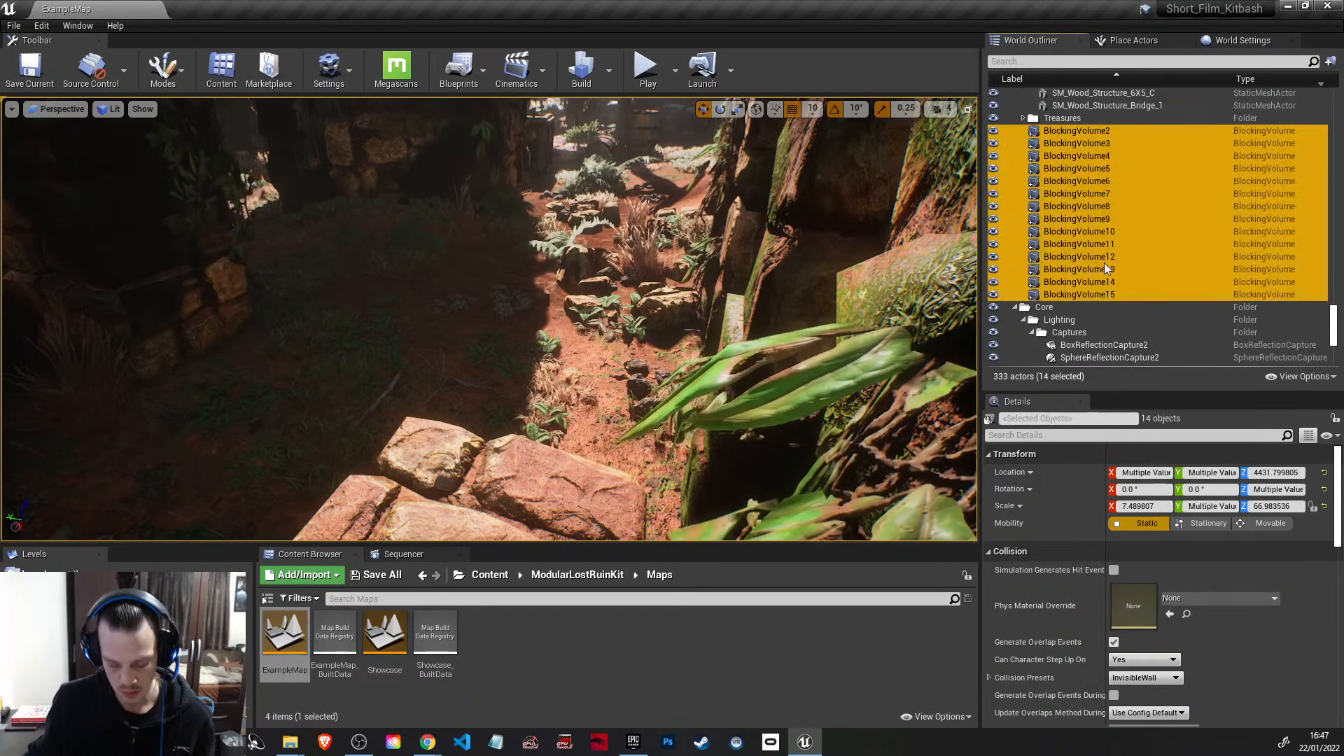
{"action": "key", "text": "Delete"}
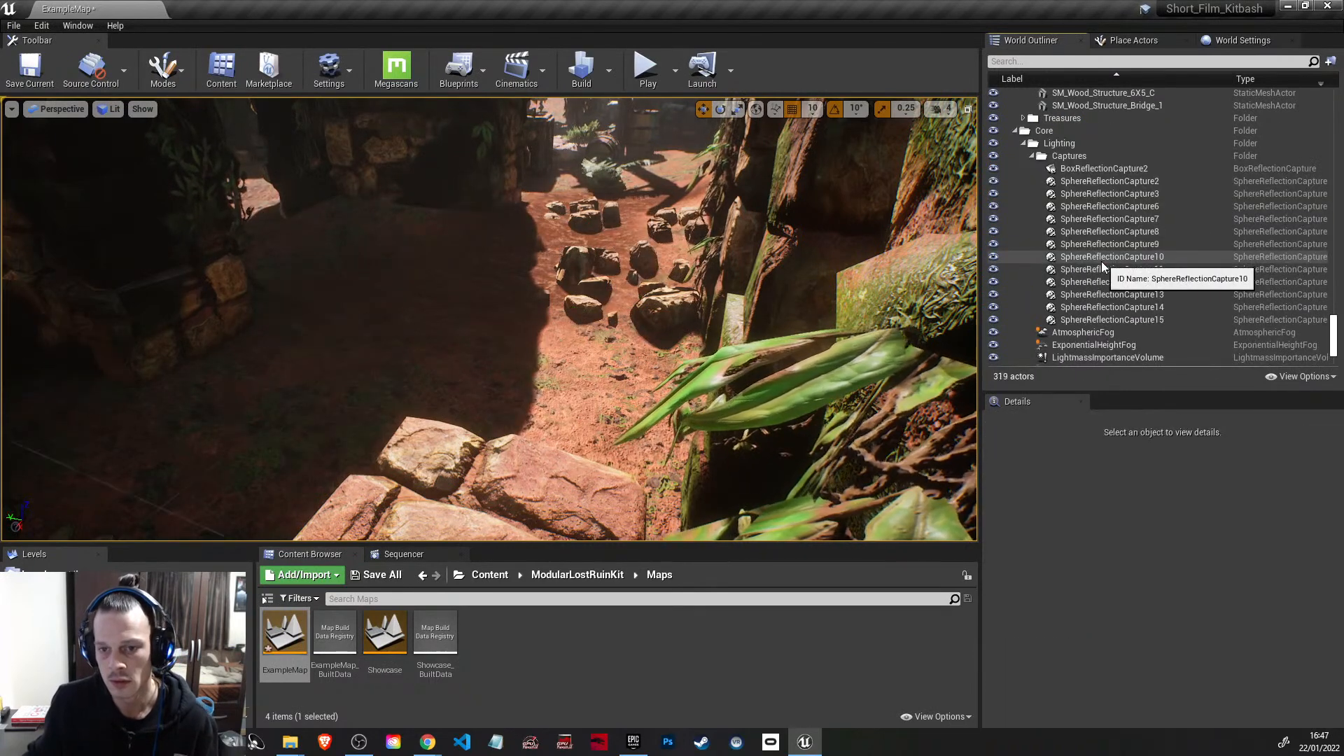
Step: Find the level's actors matching "land", delete Landscape and LandscapeGizmoActiveActor, and clear the search
{"action": "scroll", "coordinate": [1102, 261], "scroll_direction": "down", "scroll_amount": 3}
{"action": "scroll", "coordinate": [1102, 261], "scroll_direction": "up", "scroll_amount": 15}
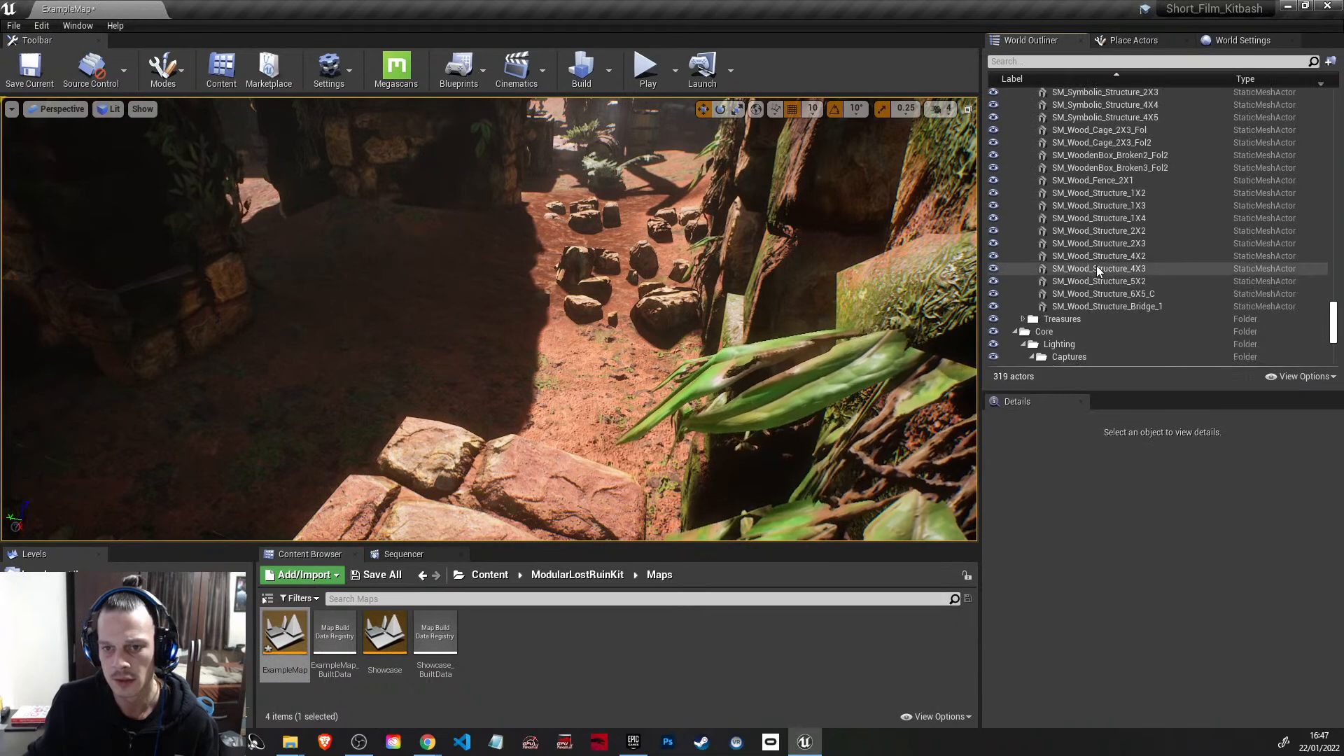
{"action": "scroll", "coordinate": [1097, 266], "scroll_direction": "up", "scroll_amount": 2}
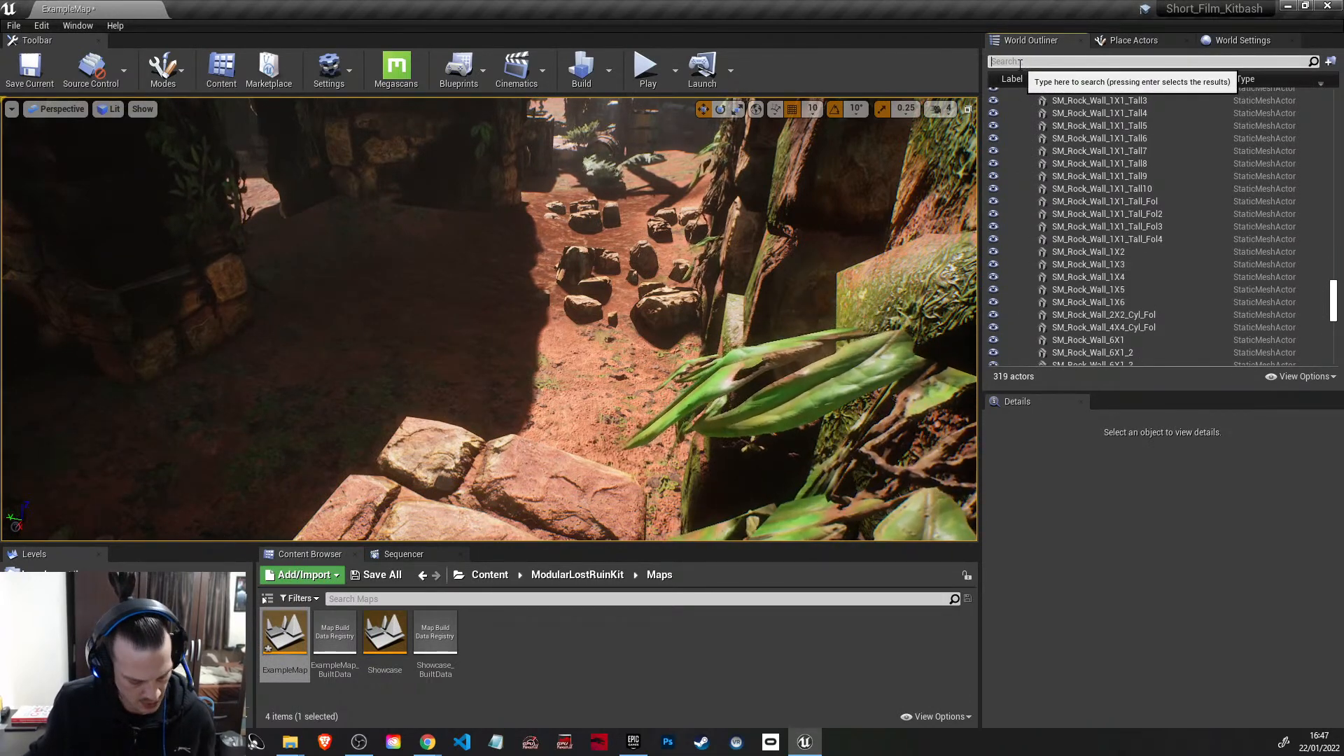
{"action": "type", "text": "land"}
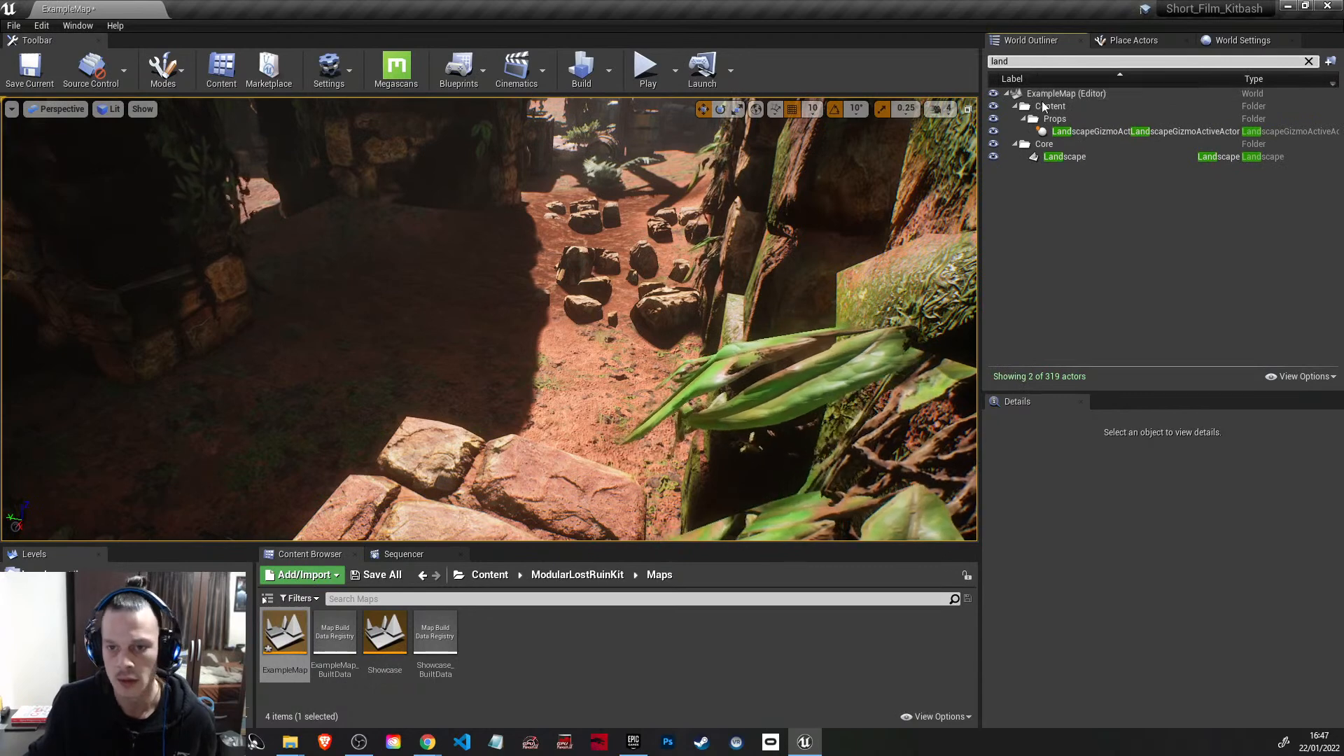
{"action": "left_click", "coordinate": [1072, 156]}
{"action": "key", "text": "Delete"}
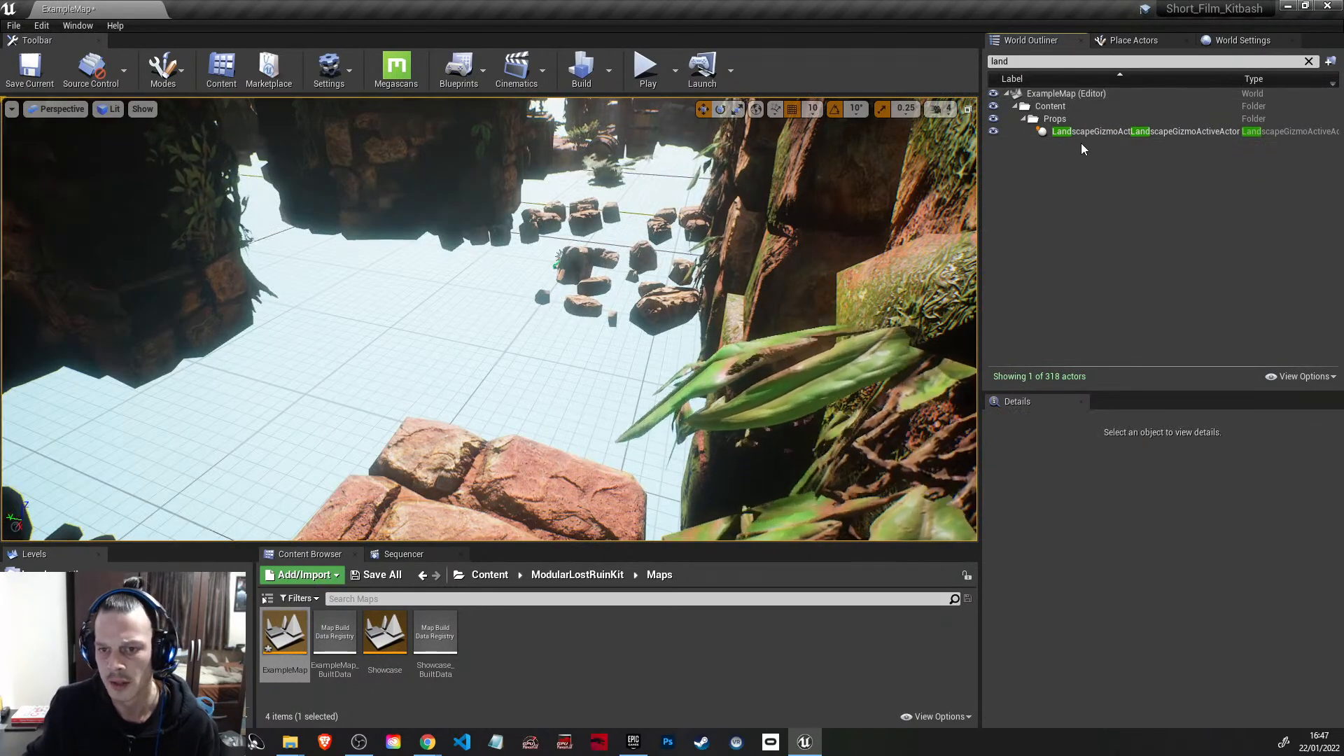
{"action": "left_click", "coordinate": [1096, 133]}
{"action": "key", "text": "Delete"}
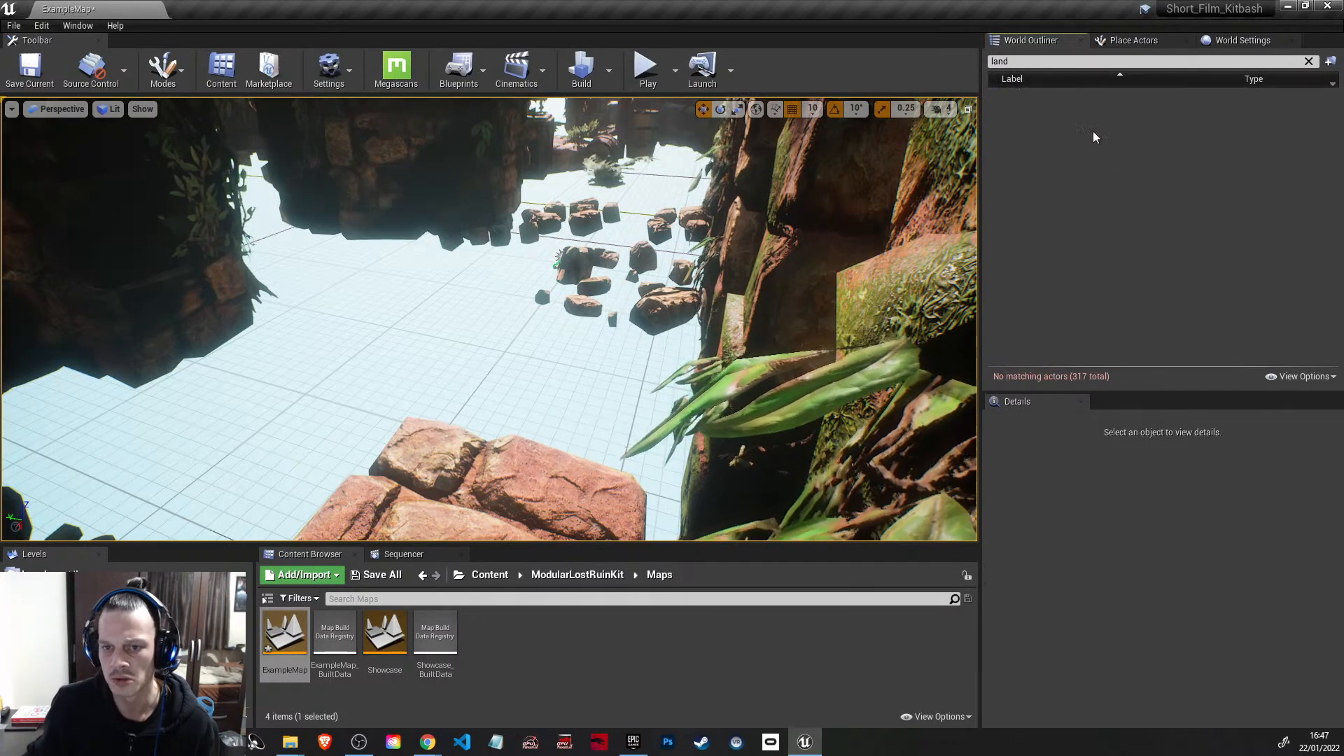
{"action": "left_click", "coordinate": [1309, 61]}
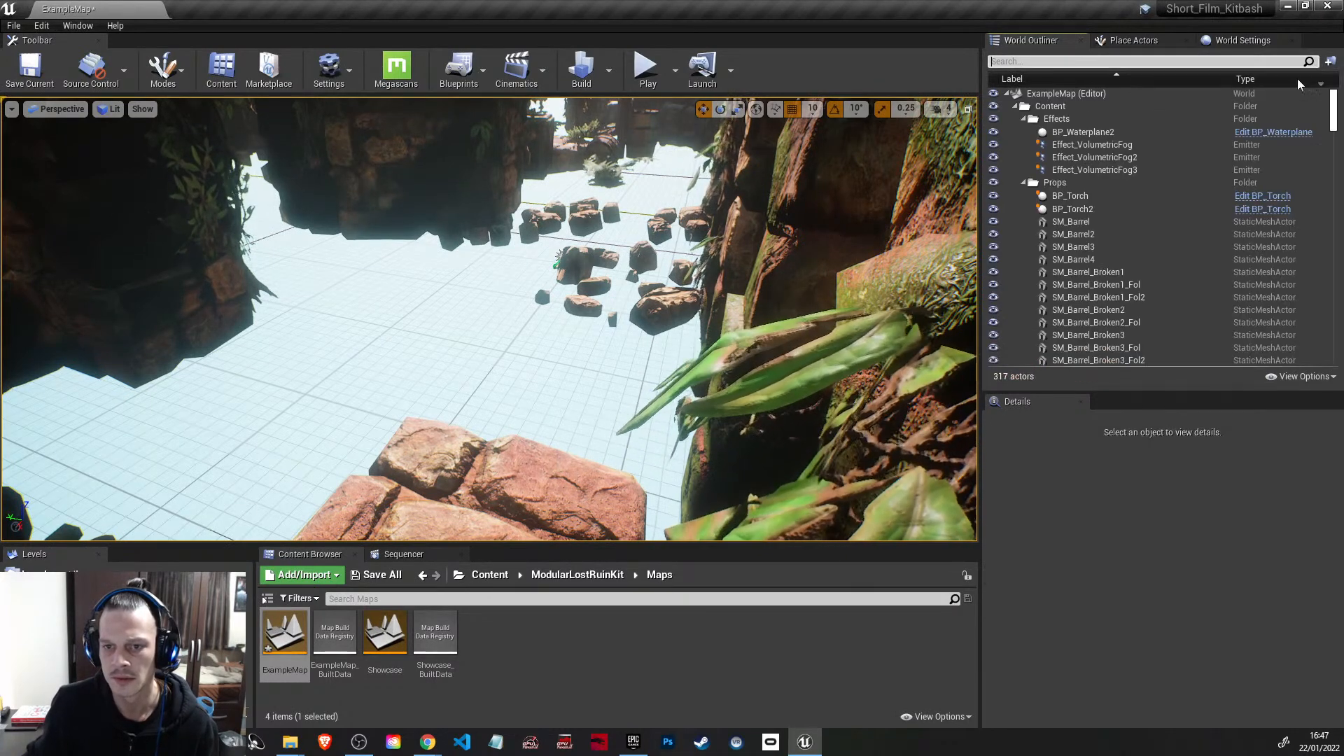
Step: Delete the three Effect_VolumetricFog emitters from the Effects folder
{"action": "left_click", "coordinate": [1127, 145]}
{"action": "key", "text": "Delete"}
{"action": "left_click", "coordinate": [1130, 146]}
{"action": "key", "text": "Delete"}
{"action": "left_click", "coordinate": [1134, 146]}
{"action": "key", "text": "Delete"}
Step: Select BP_Waterplane2 and collapse the Props, Rocks, Structure and Treasures folders in the actor list
{"action": "left_click", "coordinate": [1120, 133]}
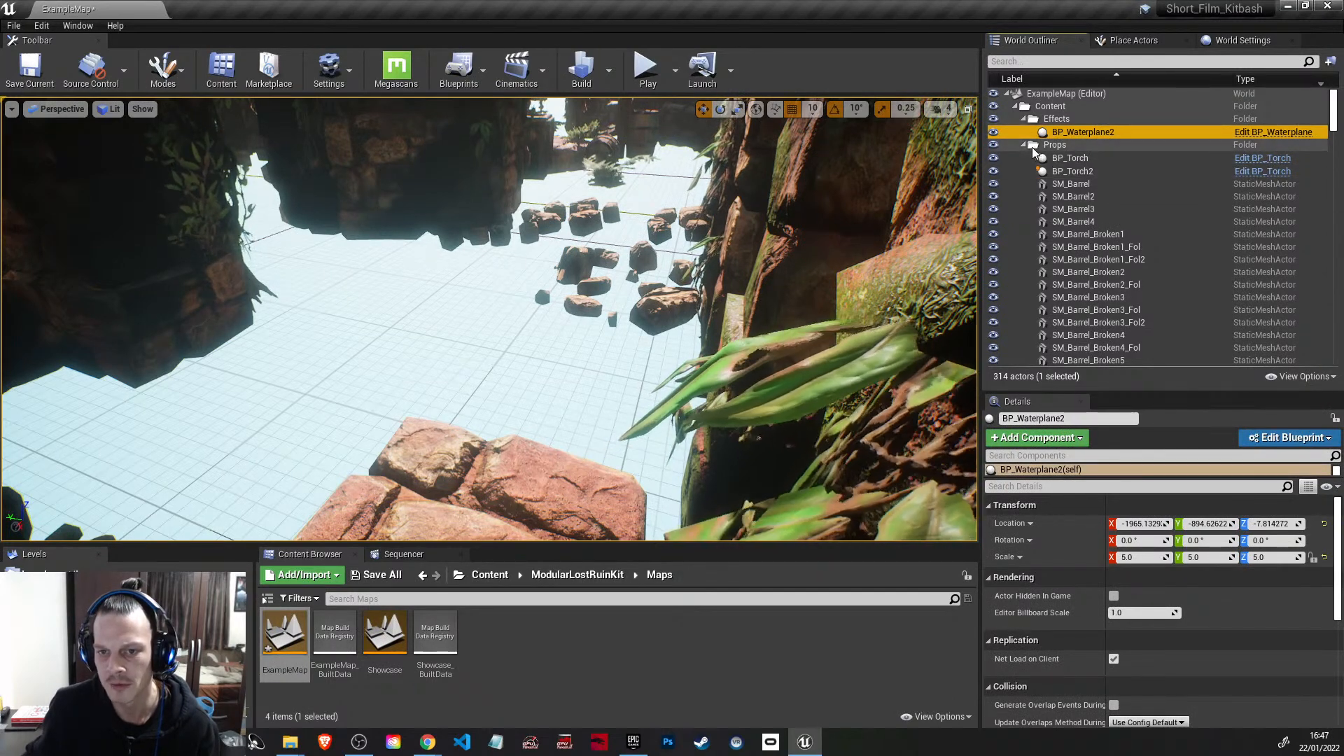
{"action": "scroll", "coordinate": [1068, 224], "scroll_direction": "down", "scroll_amount": 3}
{"action": "scroll", "coordinate": [1065, 242], "scroll_direction": "up", "scroll_amount": 3}
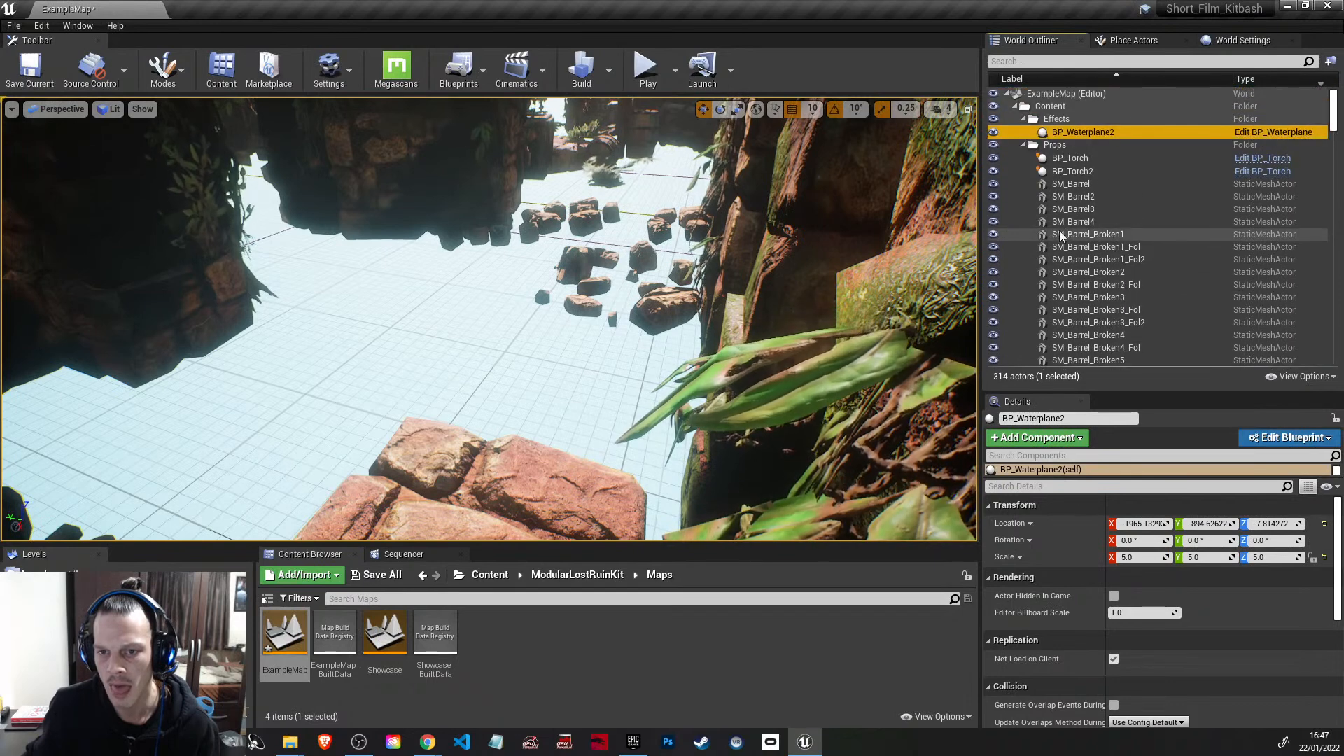
{"action": "left_click", "coordinate": [1024, 145]}
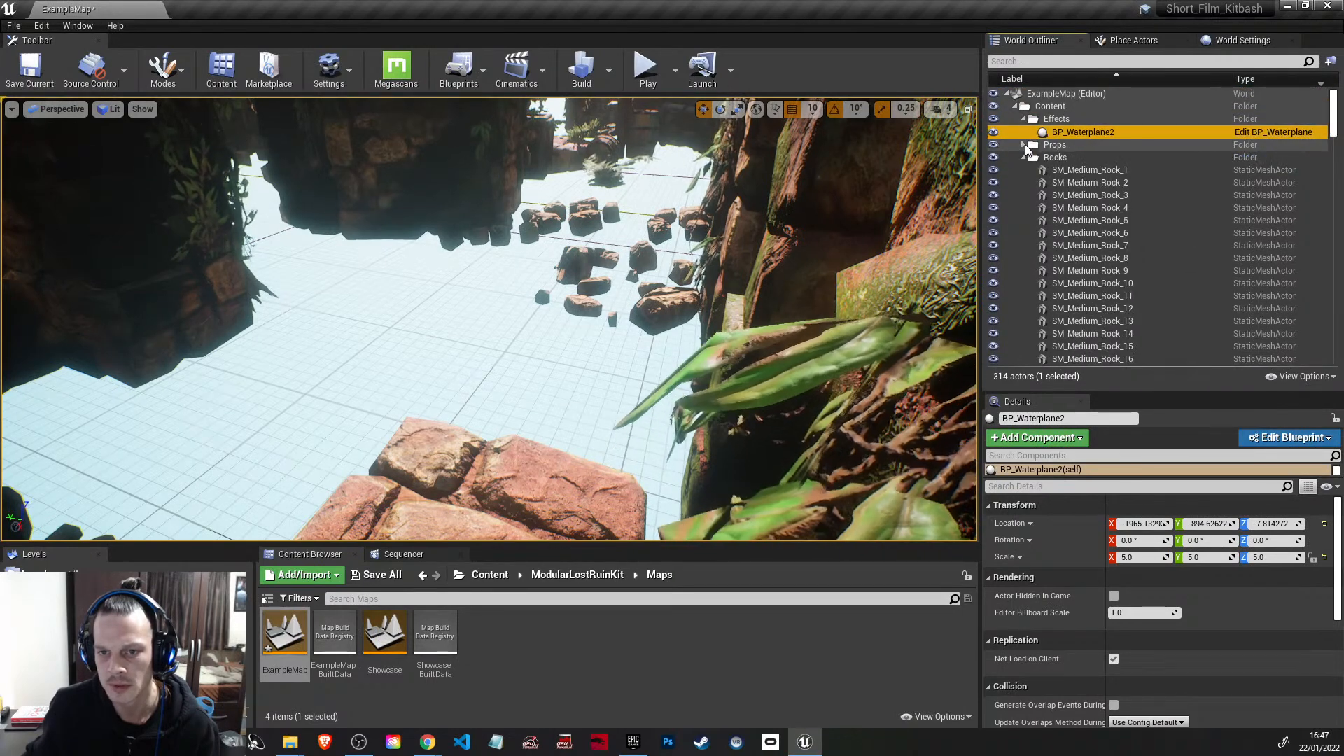
{"action": "left_click", "coordinate": [1024, 158]}
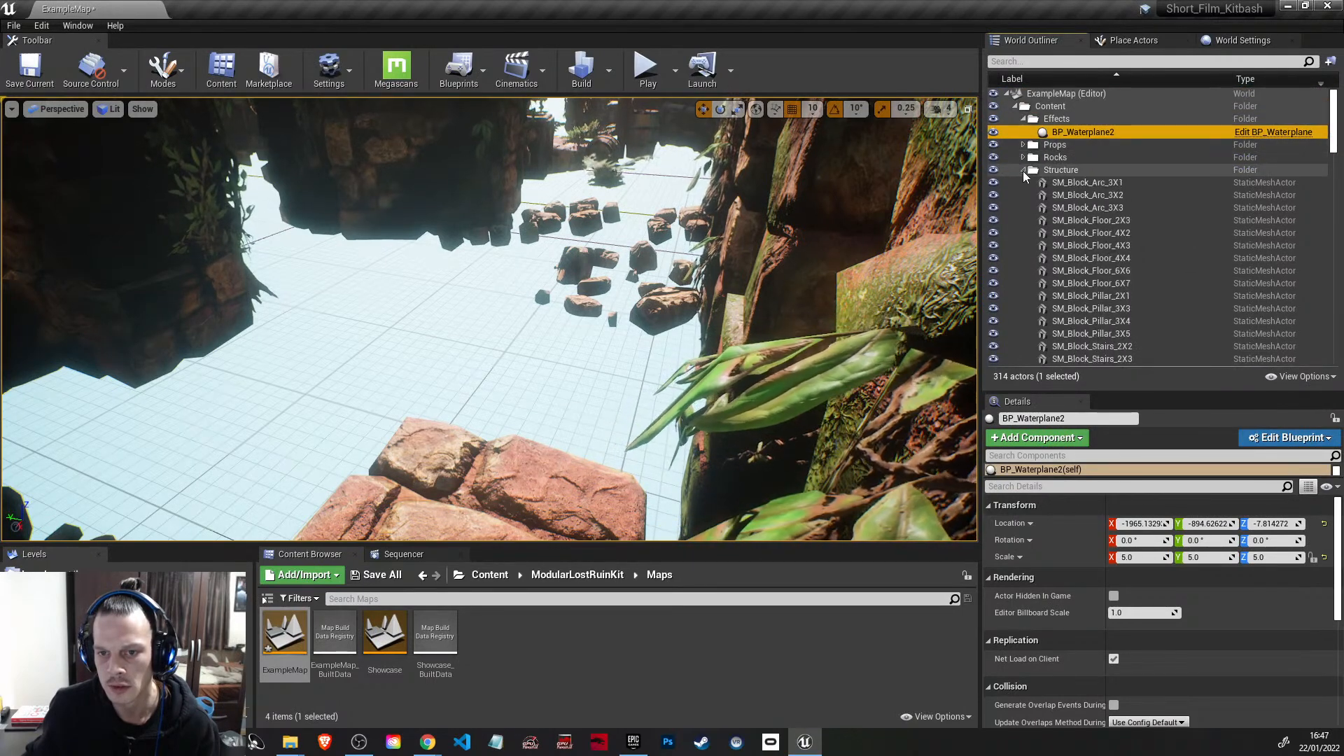
{"action": "left_click", "coordinate": [1024, 171]}
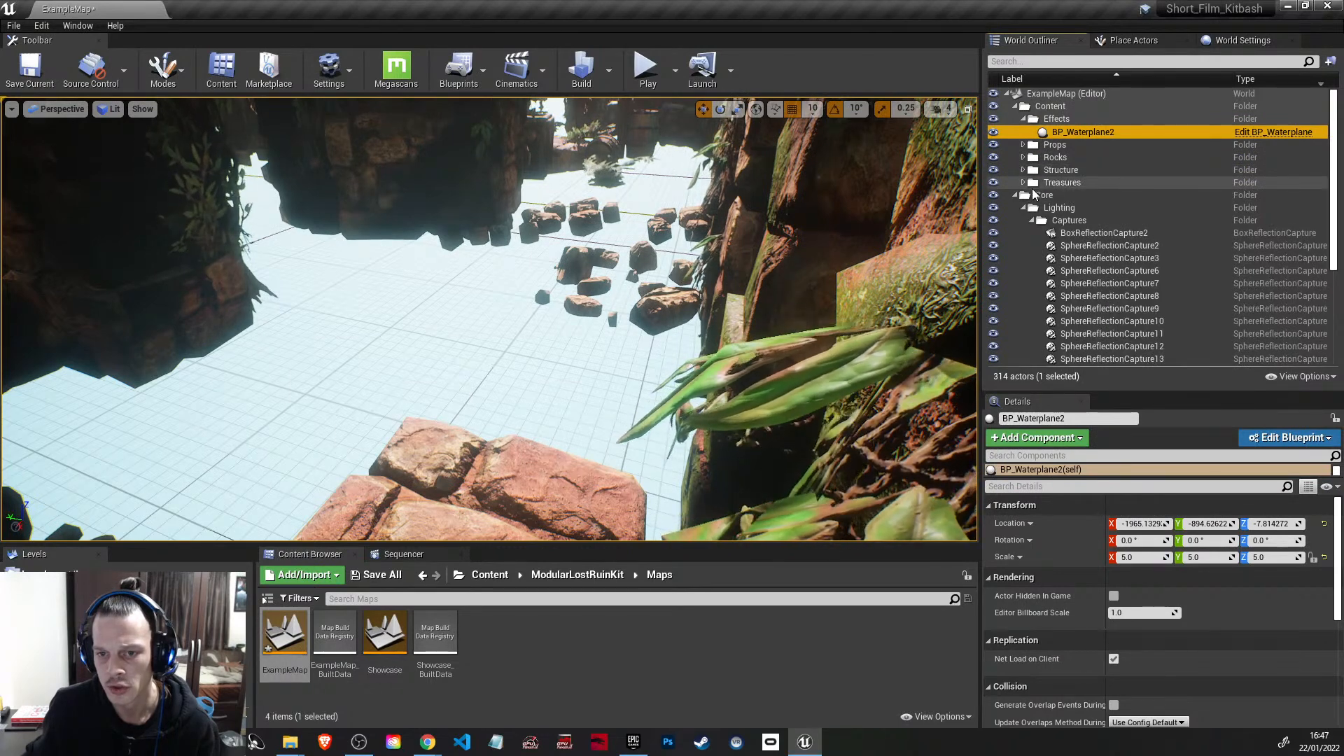
{"action": "left_click", "coordinate": [1024, 183]}
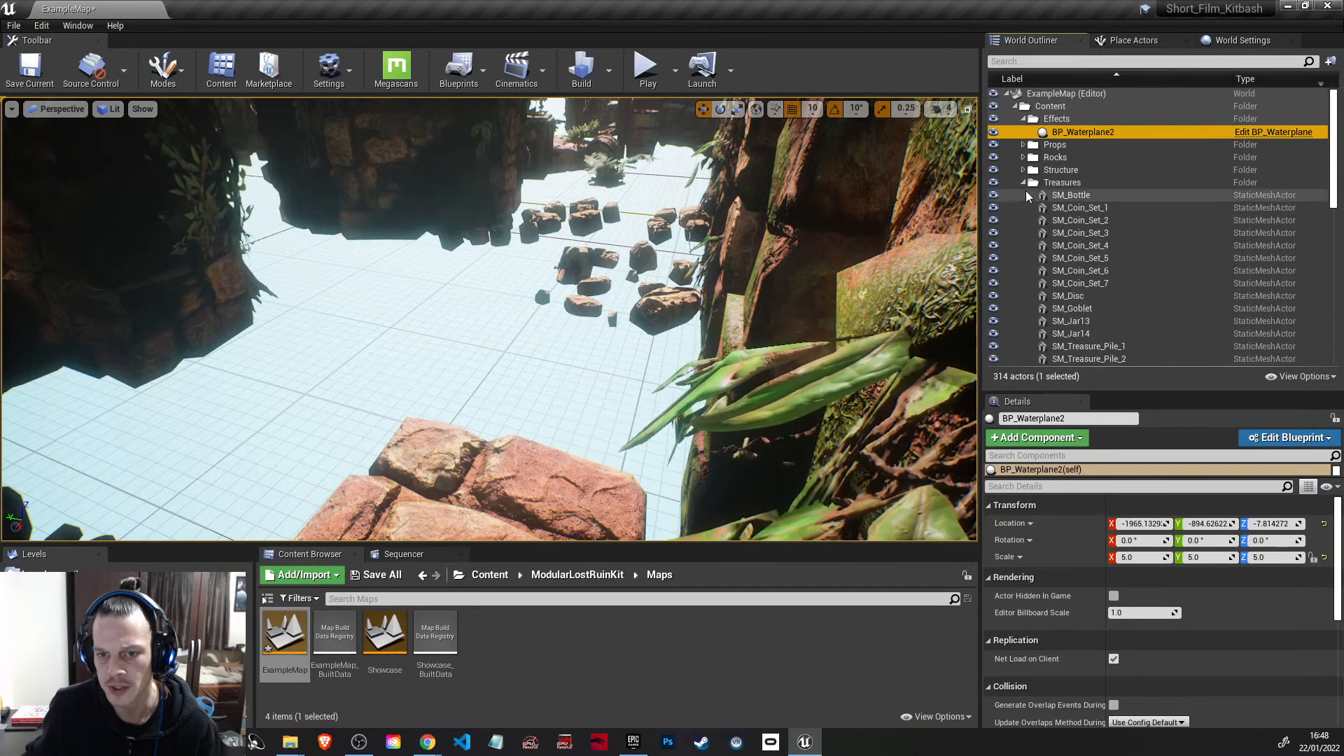
{"action": "left_click", "coordinate": [1023, 184]}
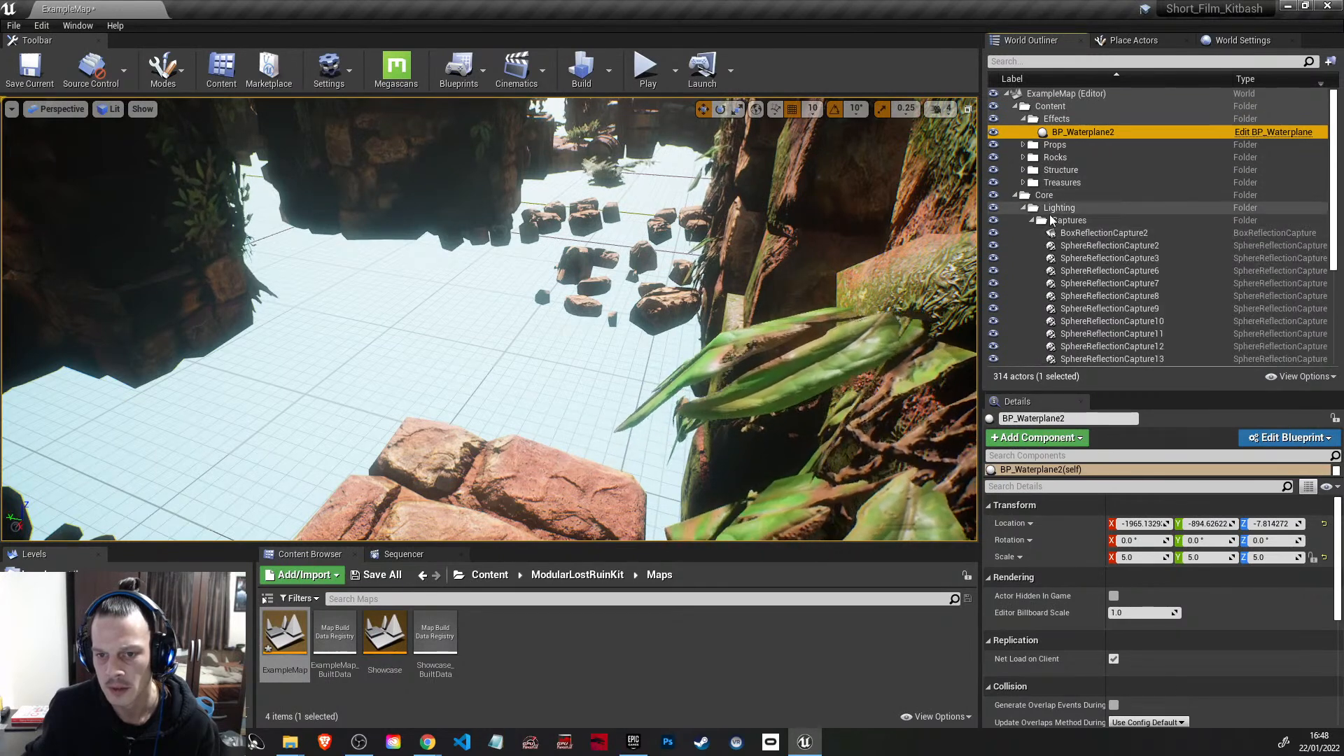
Step: Delete the AtmosphericFog and ExponentialHeightFog actors from the Lighting folder
{"action": "scroll", "coordinate": [1090, 290], "scroll_direction": "down", "scroll_amount": 3}
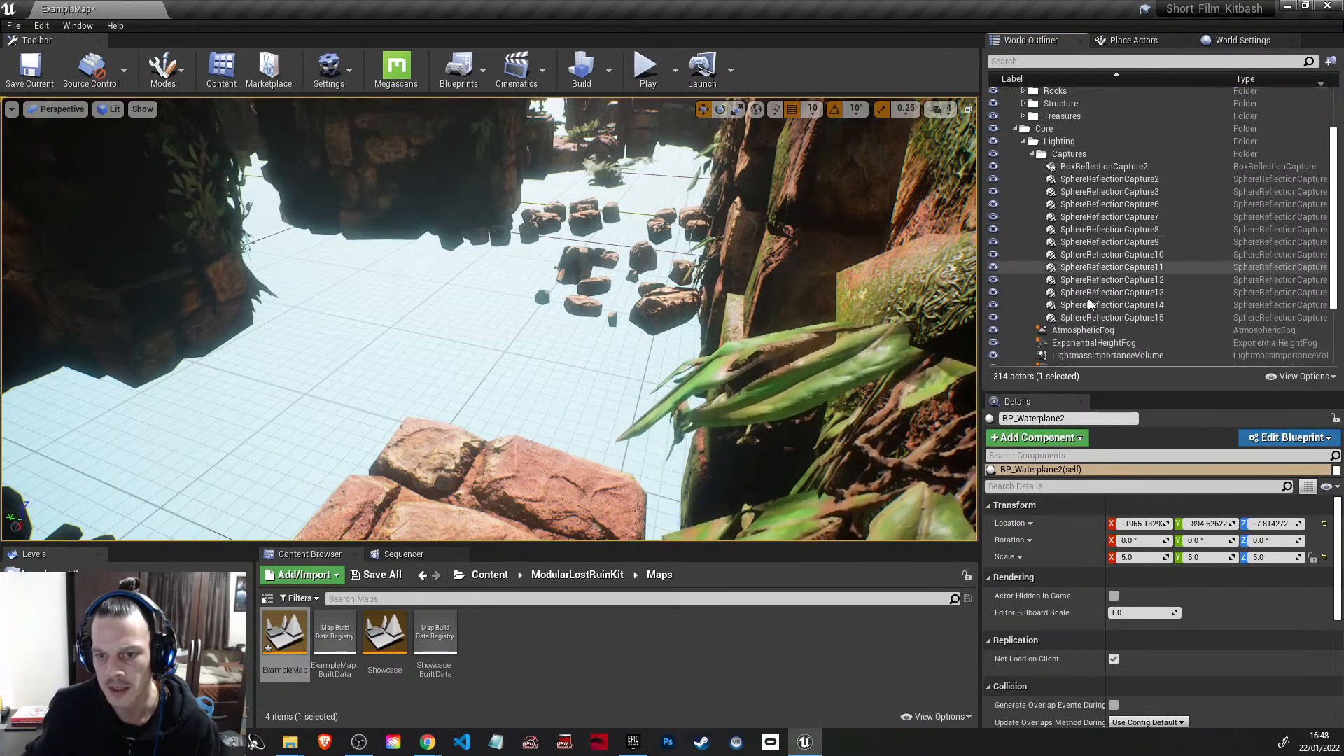
{"action": "left_click", "coordinate": [1085, 264]}
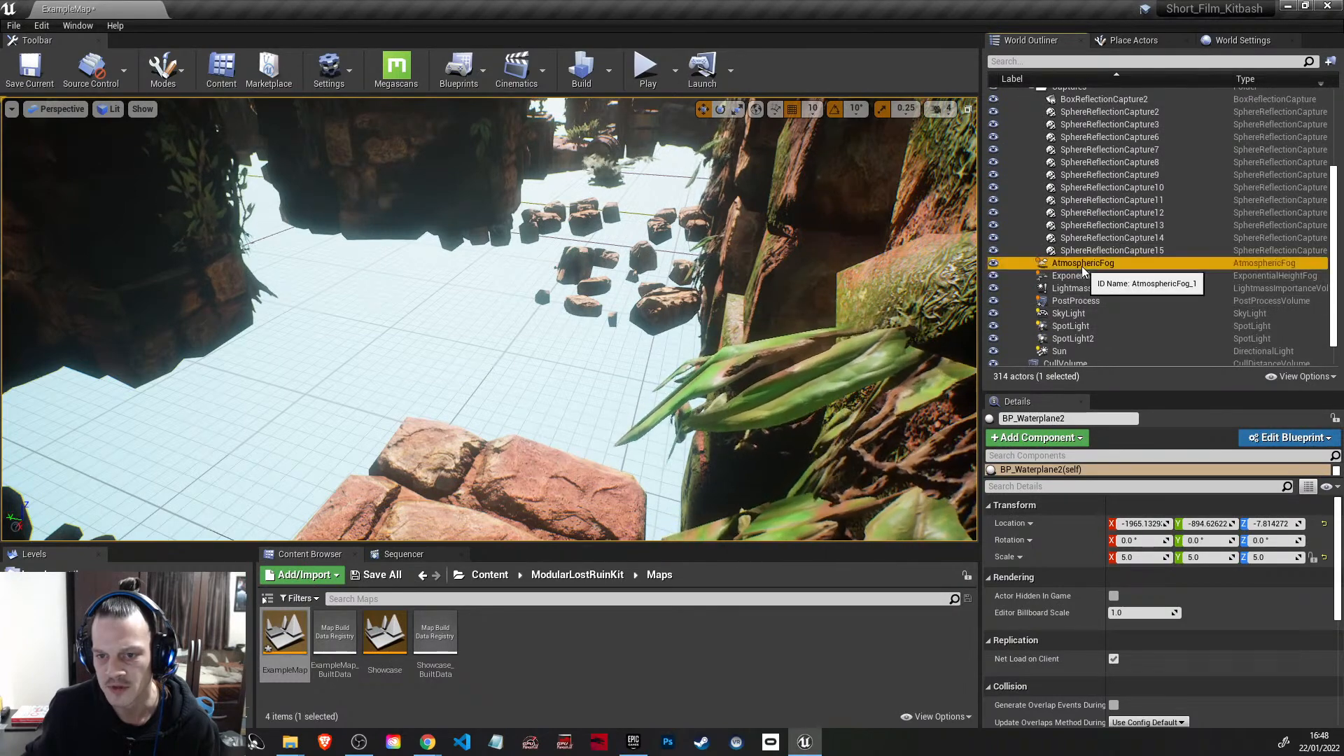
{"action": "key", "text": "Delete"}
{"action": "left_click", "coordinate": [1109, 265]}
{"action": "key", "text": "Delete"}
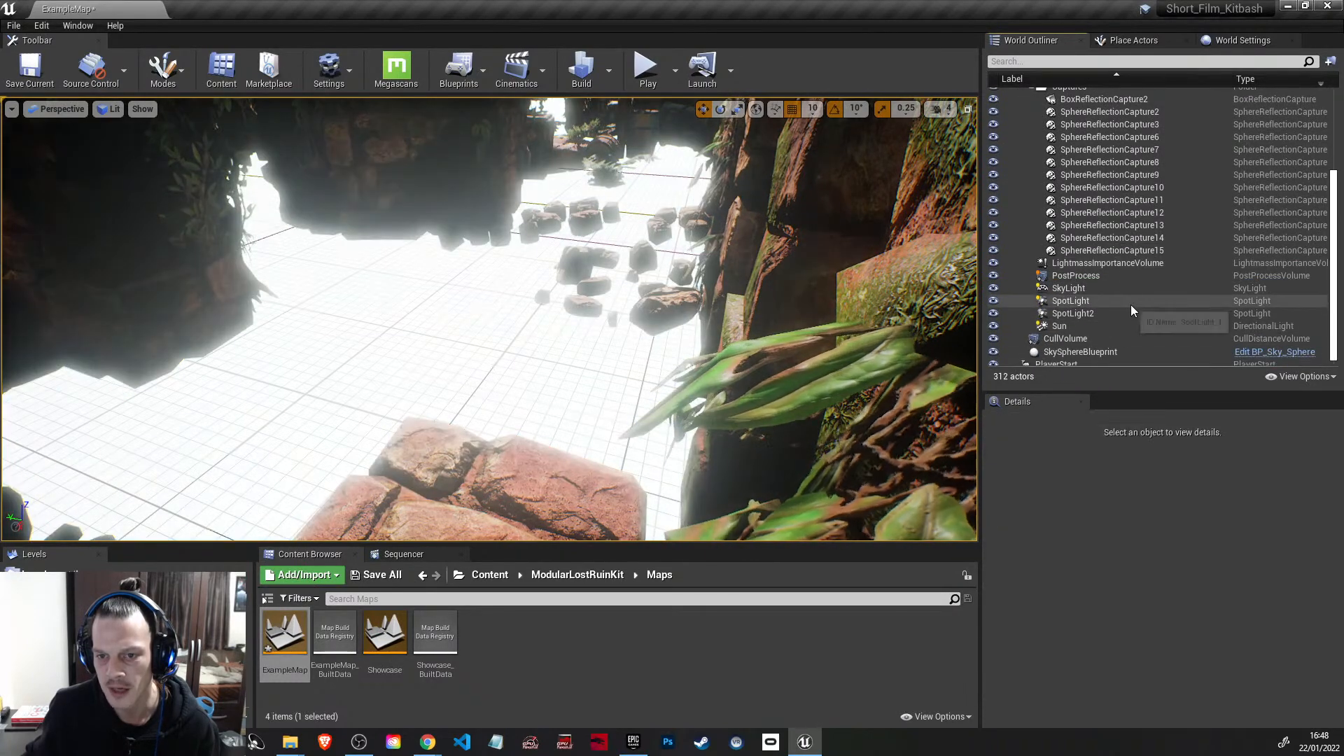
Step: Delete the LightmassImportanceVolume, PostProcess and SkyLight actors from the Lighting folder
{"action": "left_click", "coordinate": [1124, 265]}
{"action": "key", "text": "Delete"}
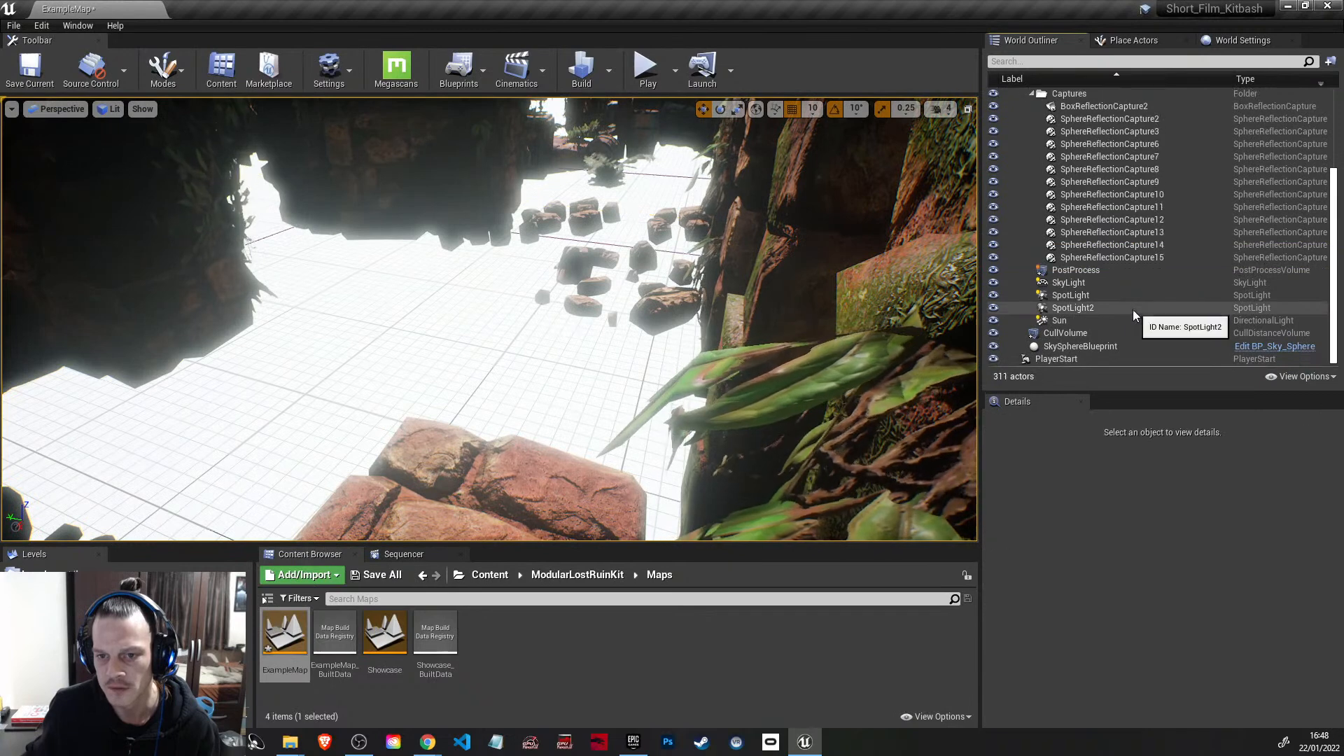
{"action": "left_click", "coordinate": [1102, 273]}
{"action": "key", "text": "Delete"}
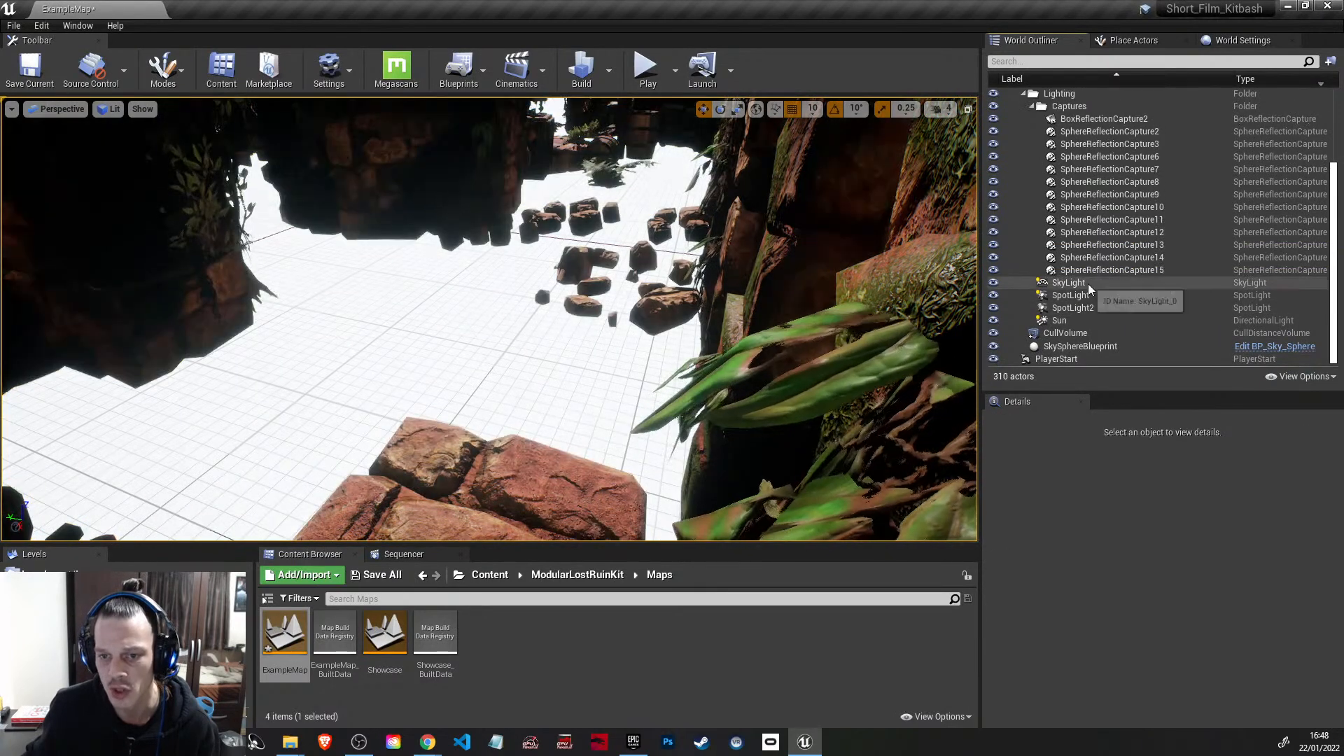
{"action": "left_click", "coordinate": [1089, 284]}
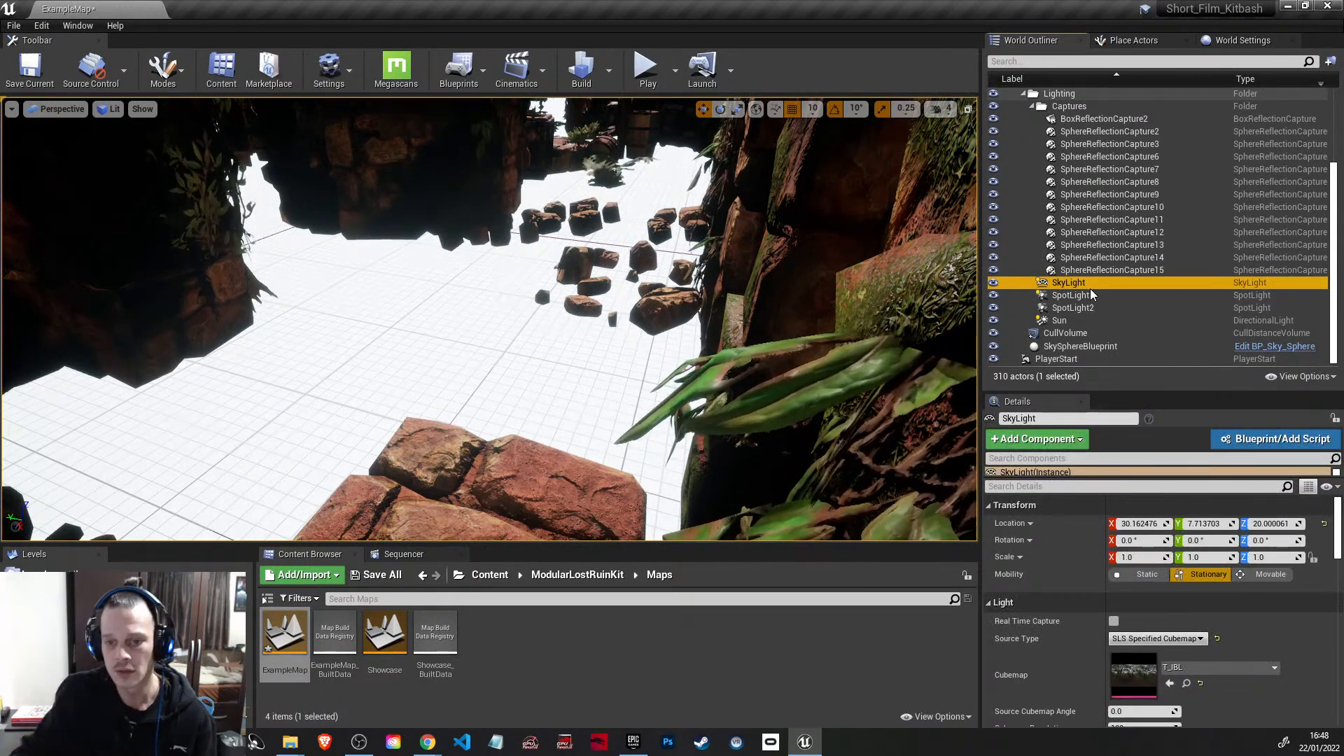
{"action": "key", "text": "Delete"}
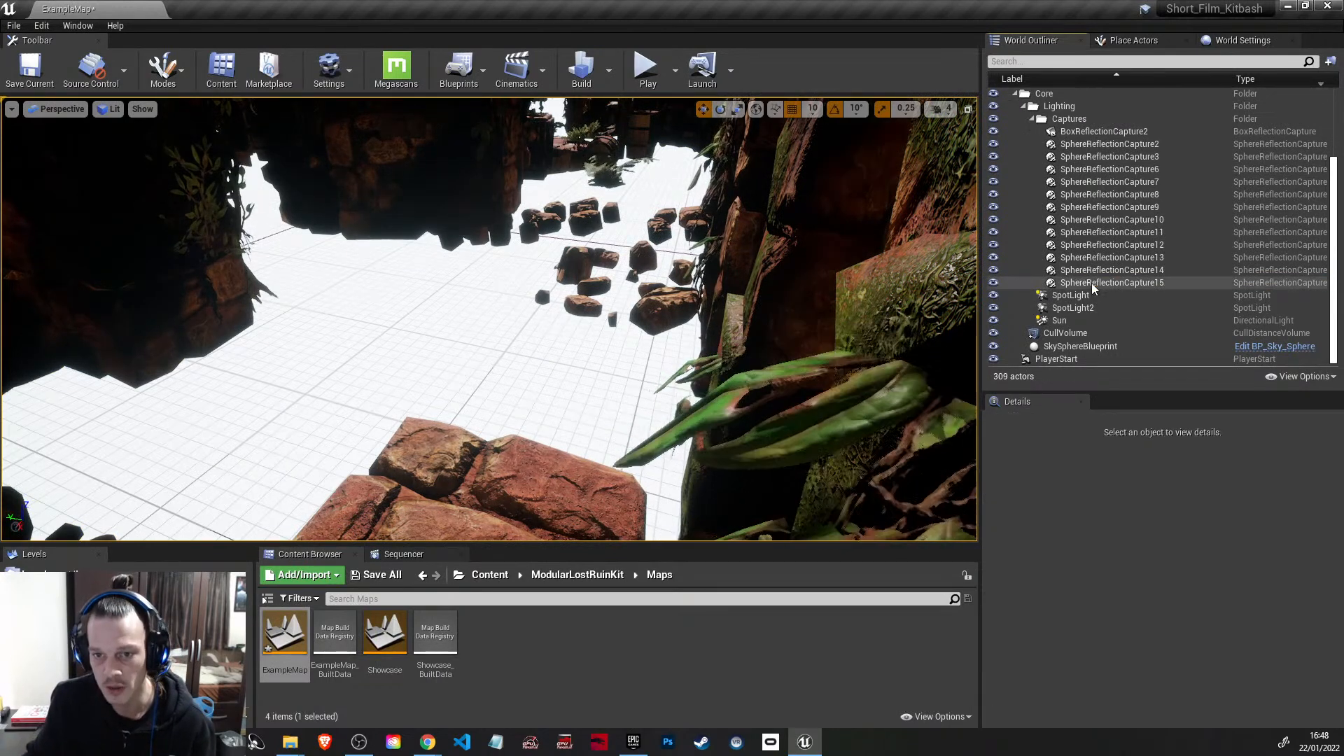
Step: Toggle the visibility of the Sun directional light several times to check its effect on the scene, leaving it visible
{"action": "left_click", "coordinate": [1111, 322]}
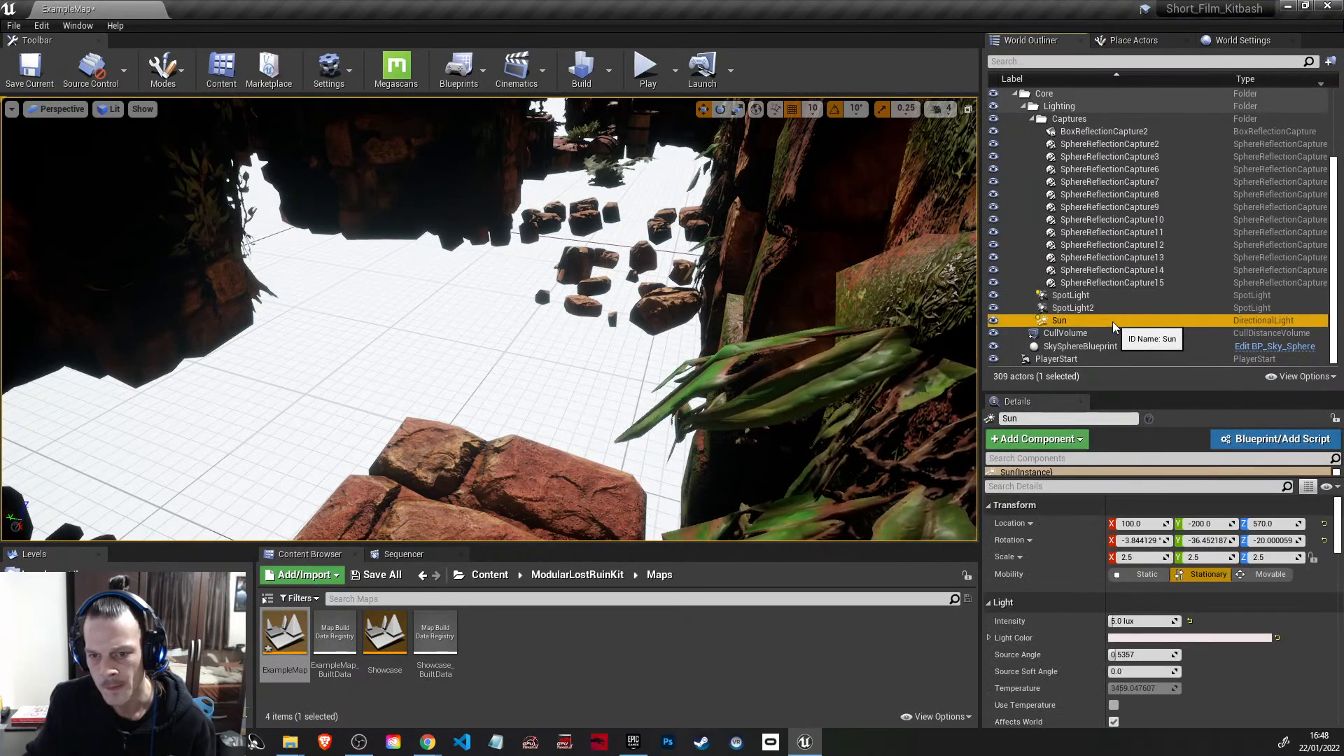
{"action": "left_click", "coordinate": [993, 321]}
{"action": "left_click", "coordinate": [993, 322]}
{"action": "left_click", "coordinate": [993, 321]}
{"action": "left_click", "coordinate": [993, 322]}
{"action": "left_click", "coordinate": [993, 321]}
{"action": "left_click", "coordinate": [993, 321]}
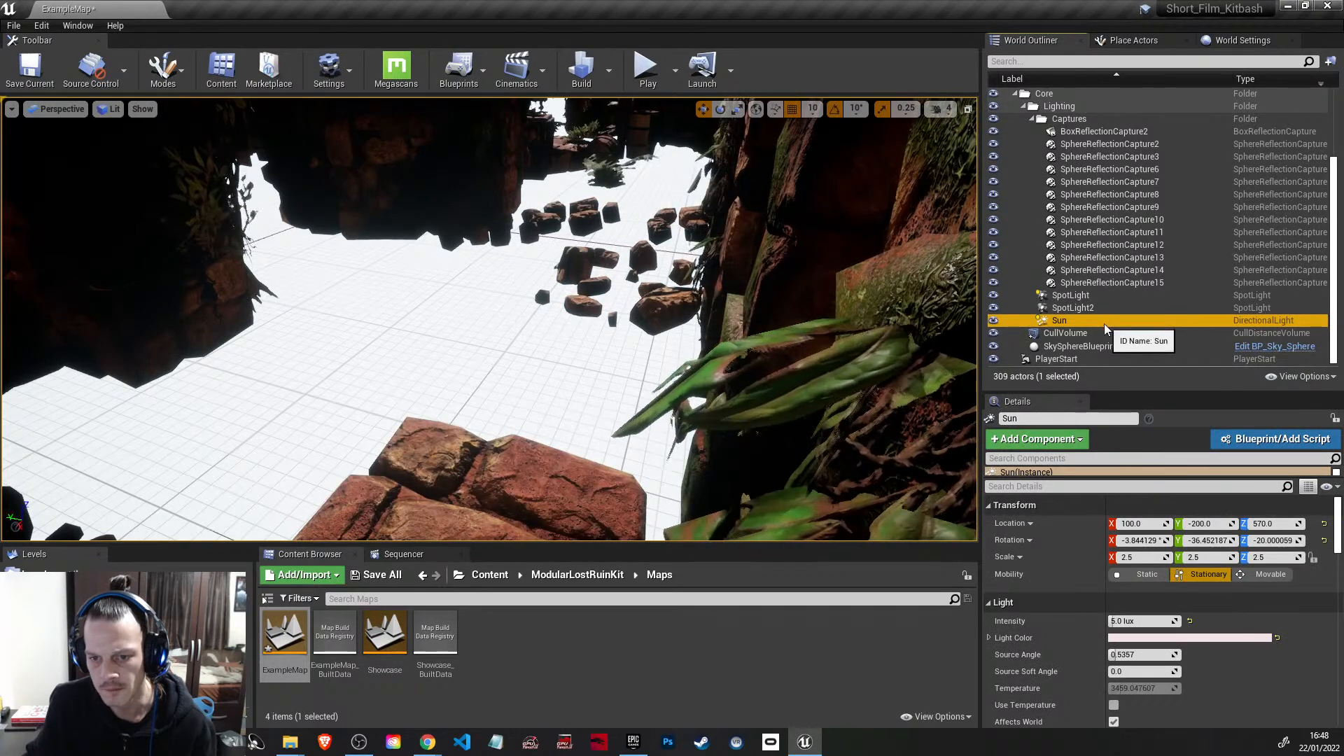
Step: Delete the PlayerStart, SkySphereBlueprint and CullVolume actors from the level
{"action": "left_click", "coordinate": [1121, 356]}
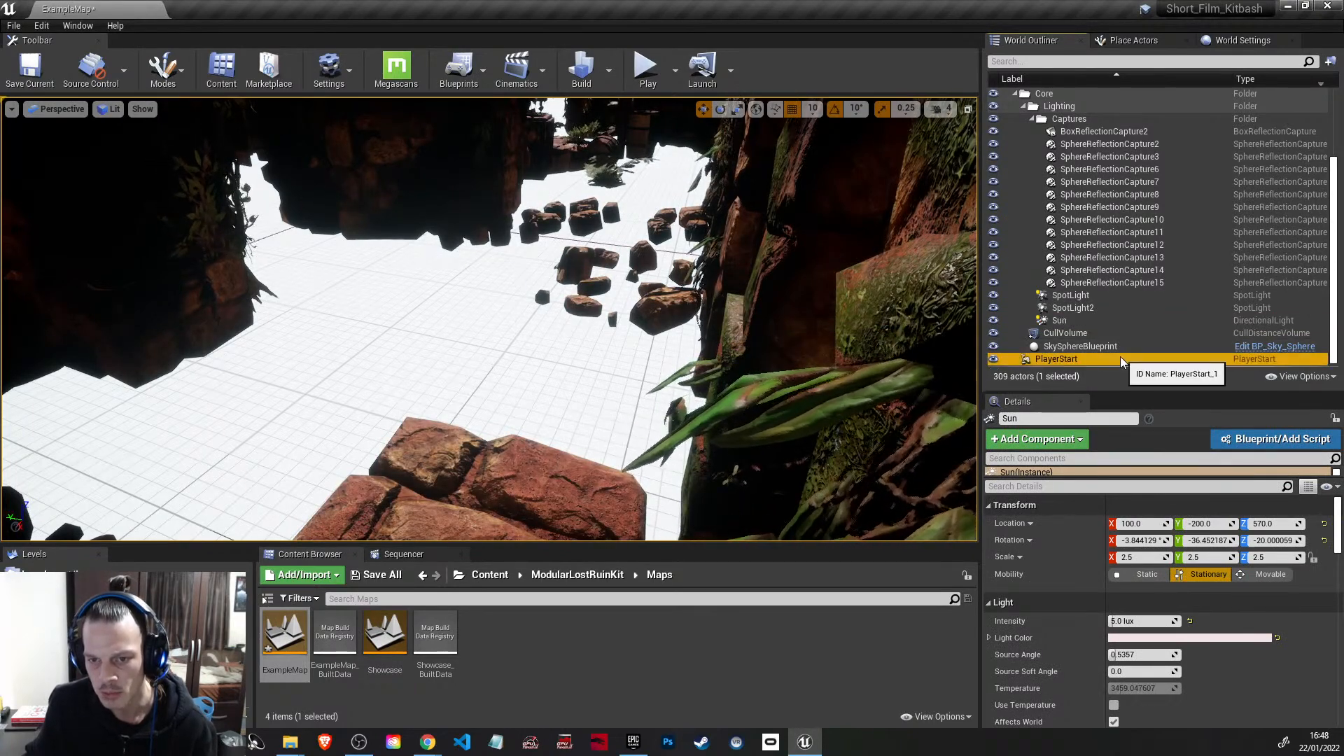
{"action": "key", "text": "Delete"}
{"action": "left_click", "coordinate": [1131, 356]}
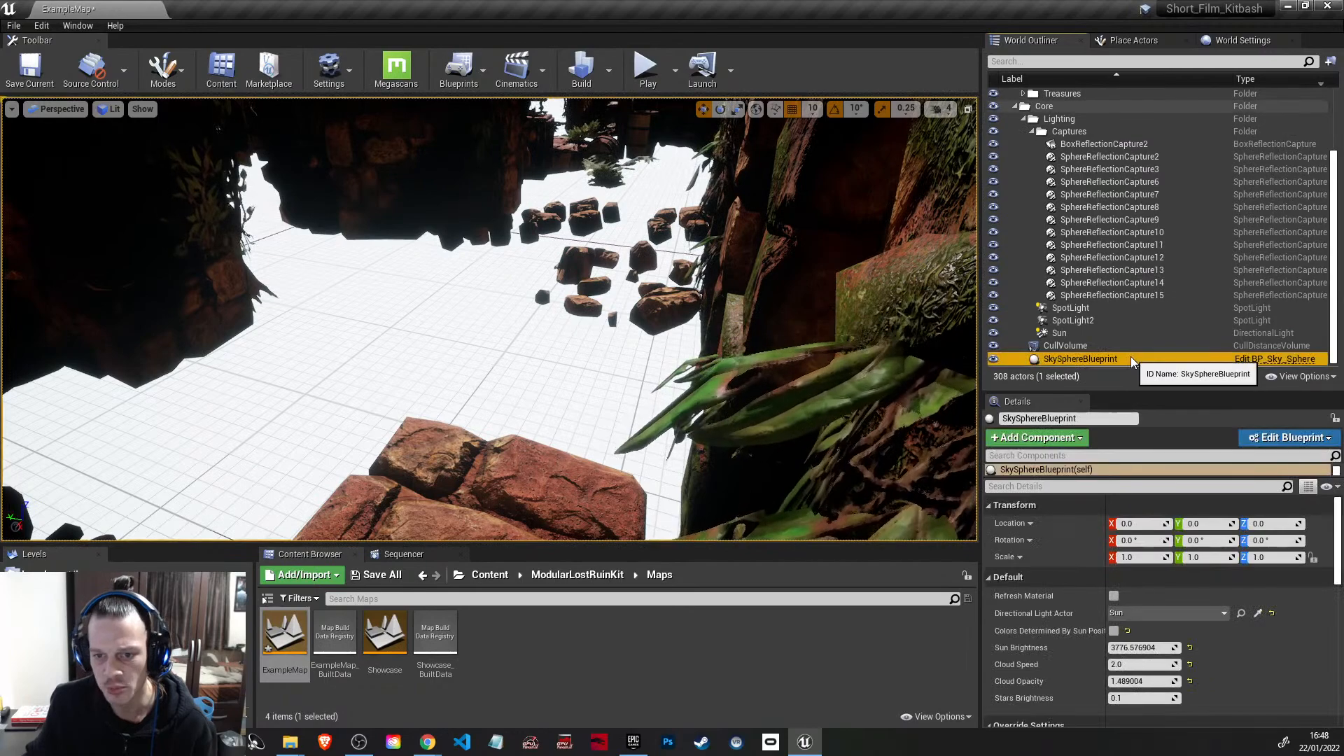
{"action": "key", "text": "Delete"}
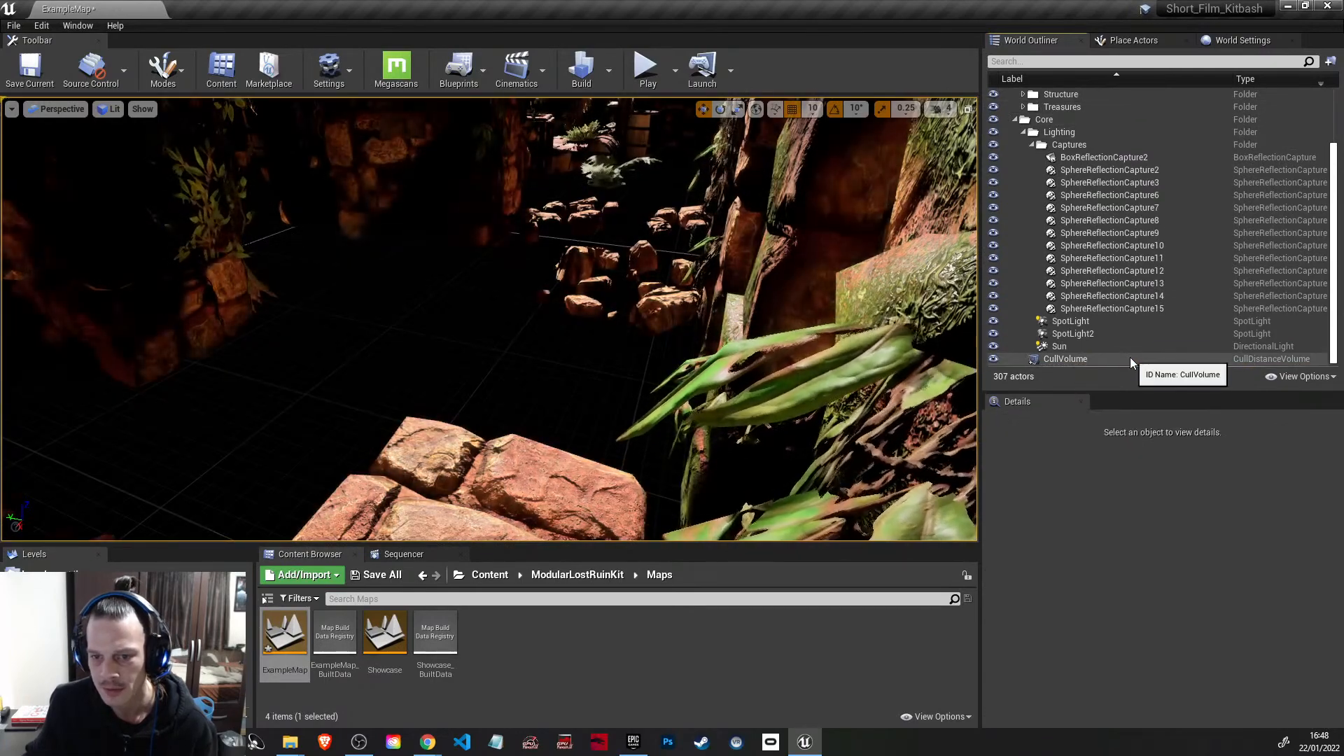
{"action": "left_click", "coordinate": [1129, 359]}
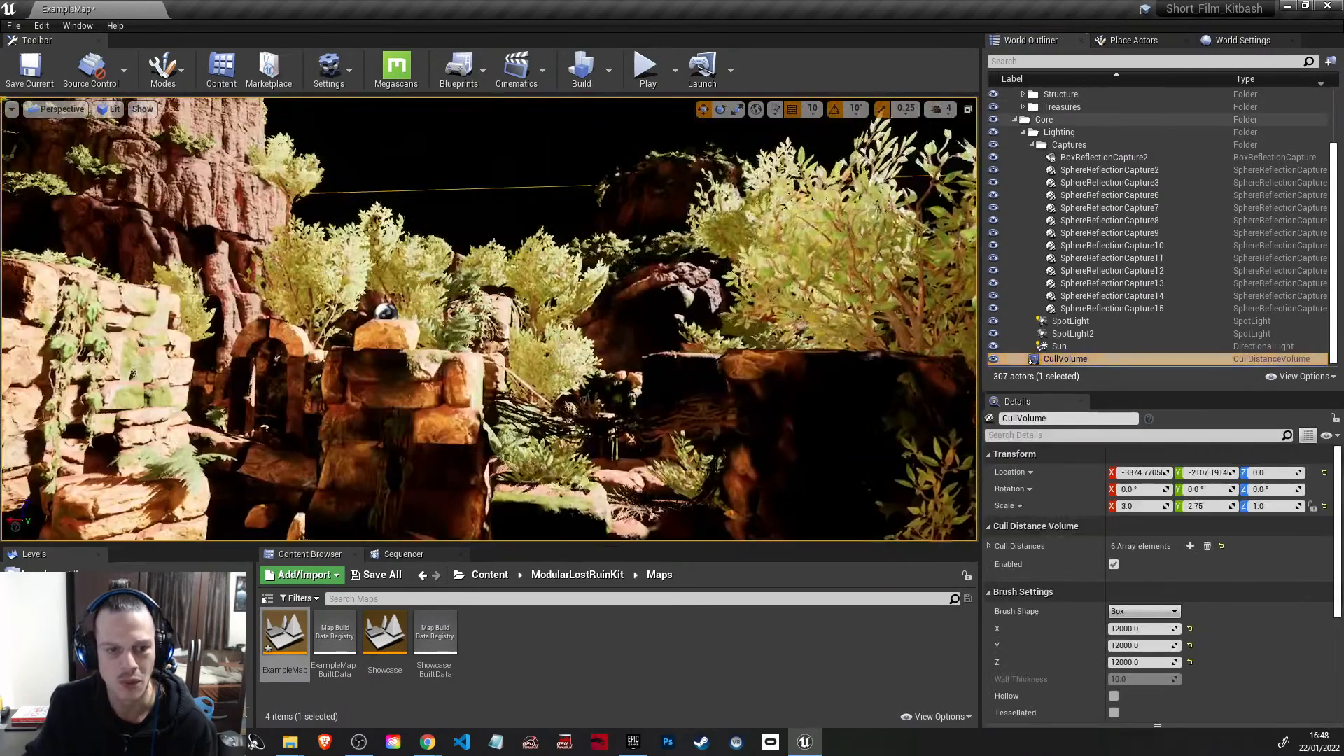
{"action": "key", "text": "Delete"}
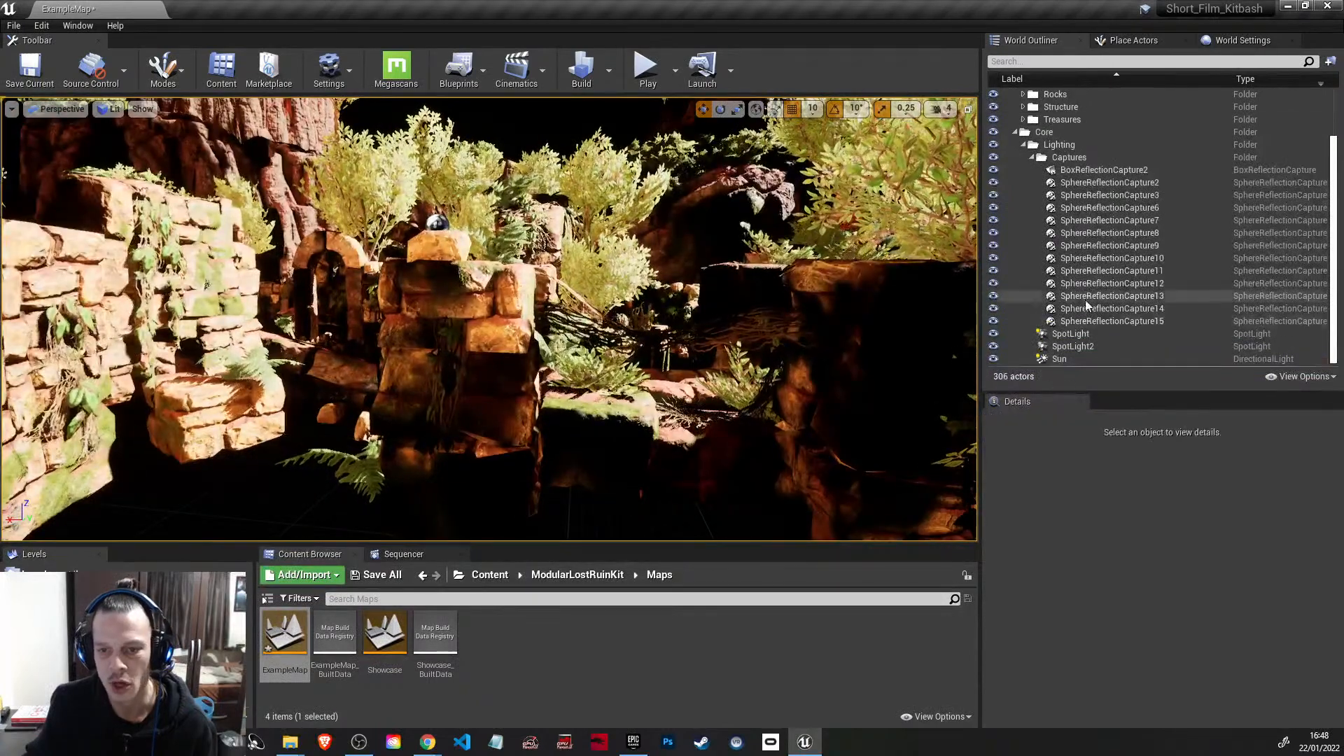
Step: Select the Sun light and expand the Treasures, Structure, Rocks and Props folders in the actor list
{"action": "left_click", "coordinate": [1120, 360]}
{"action": "scroll", "coordinate": [1119, 309], "scroll_direction": "up", "scroll_amount": 2}
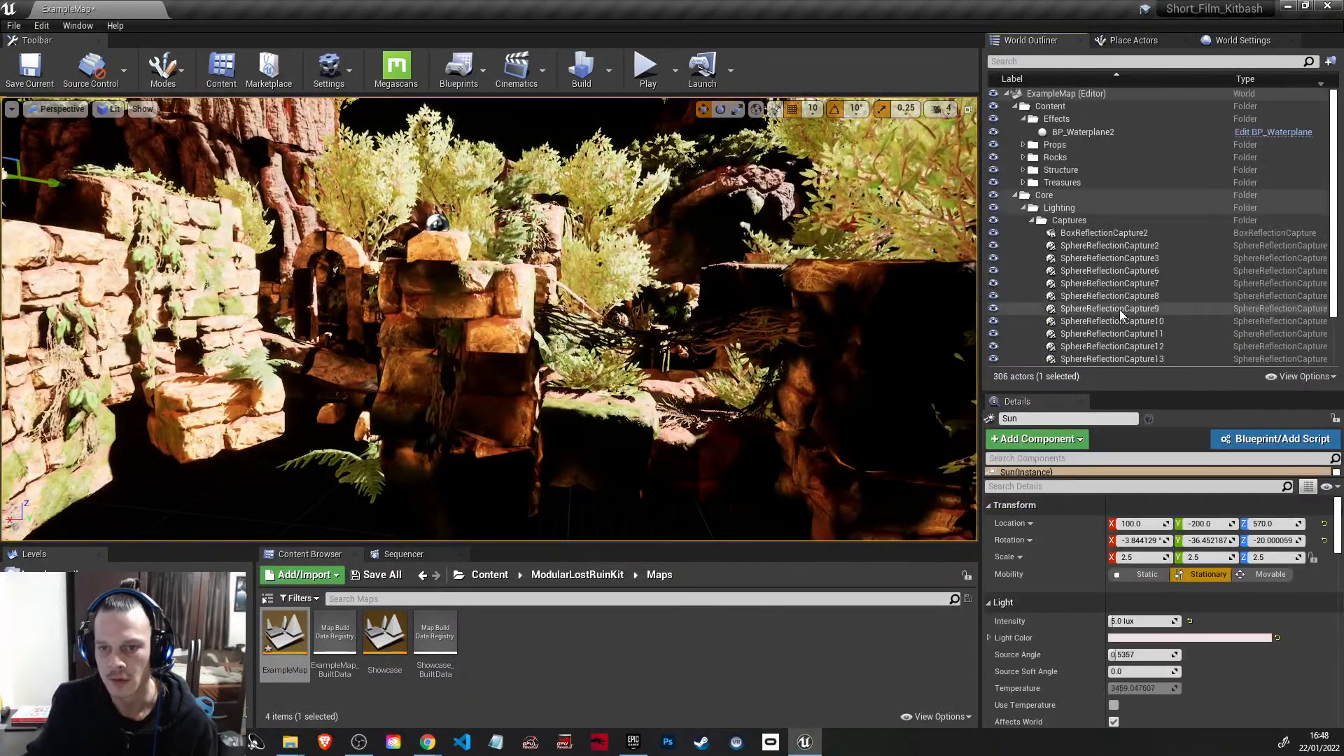
{"action": "left_click", "coordinate": [1023, 185]}
{"action": "left_click", "coordinate": [1023, 172]}
{"action": "left_click", "coordinate": [1023, 160]}
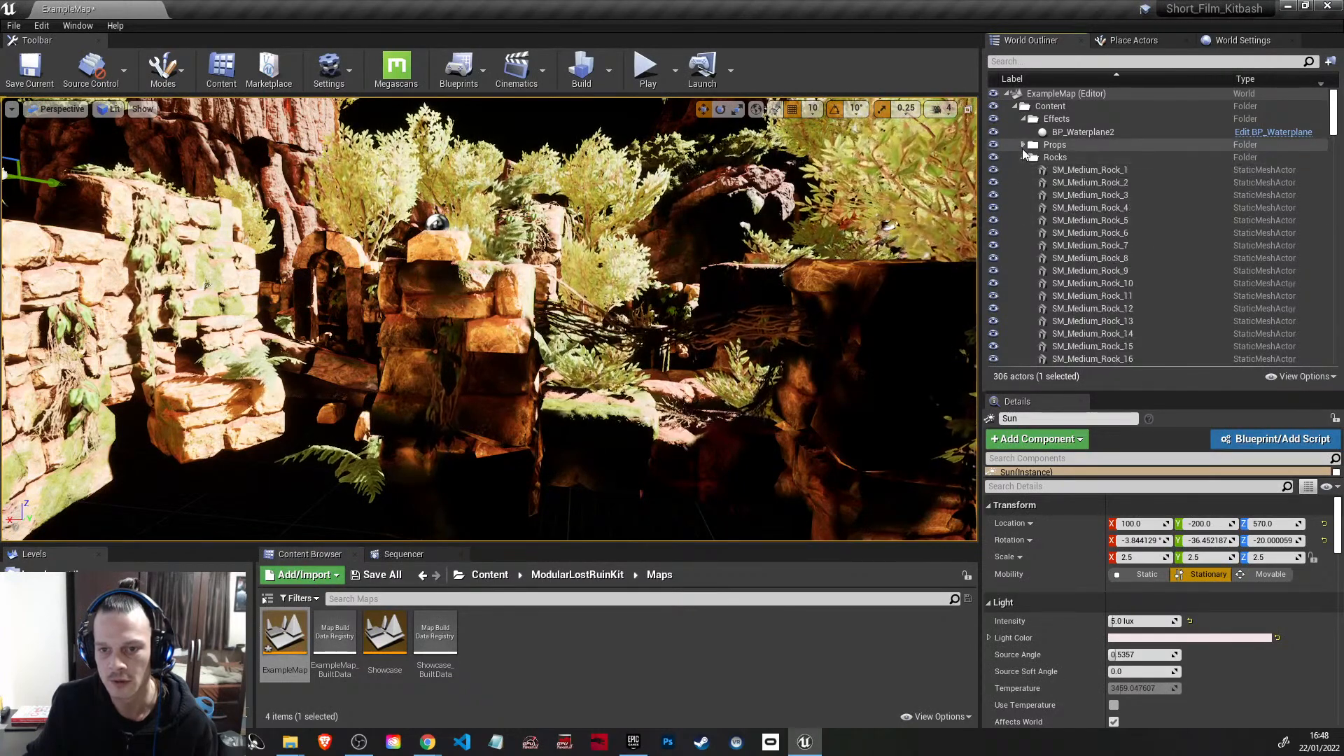
{"action": "left_click", "coordinate": [1023, 145]}
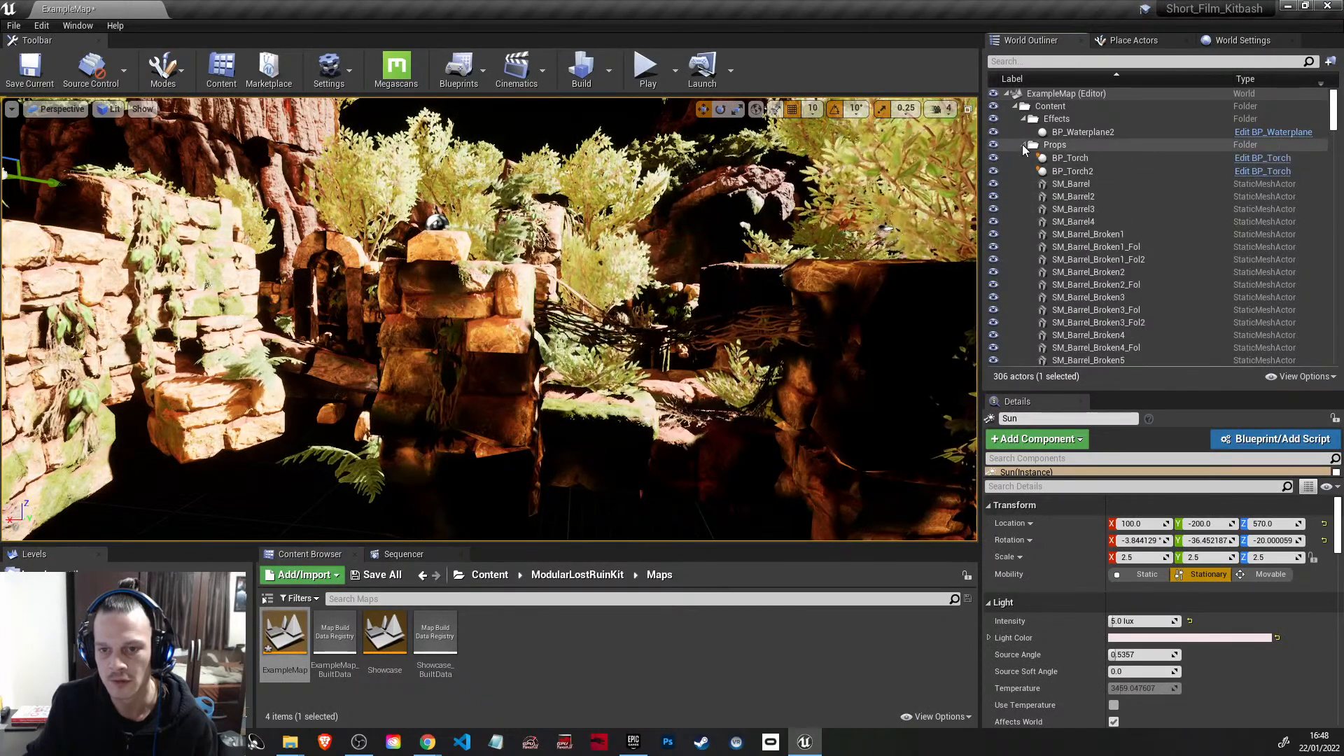
Step: Select every actor in the level and examine how far the remaining scene extends
{"action": "left_click", "coordinate": [1060, 108]}
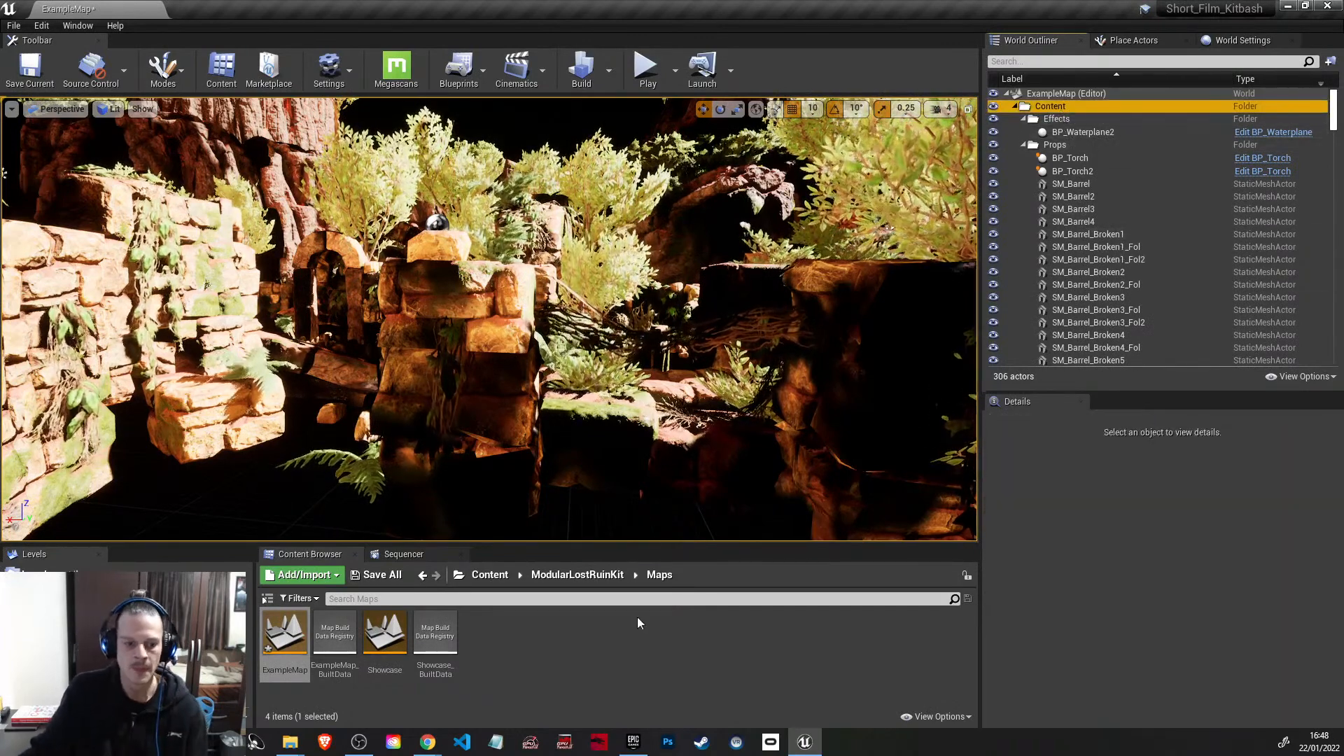
{"action": "left_click", "coordinate": [1084, 133]}
{"action": "scroll", "coordinate": [1114, 263], "scroll_direction": "down", "scroll_amount": 5}
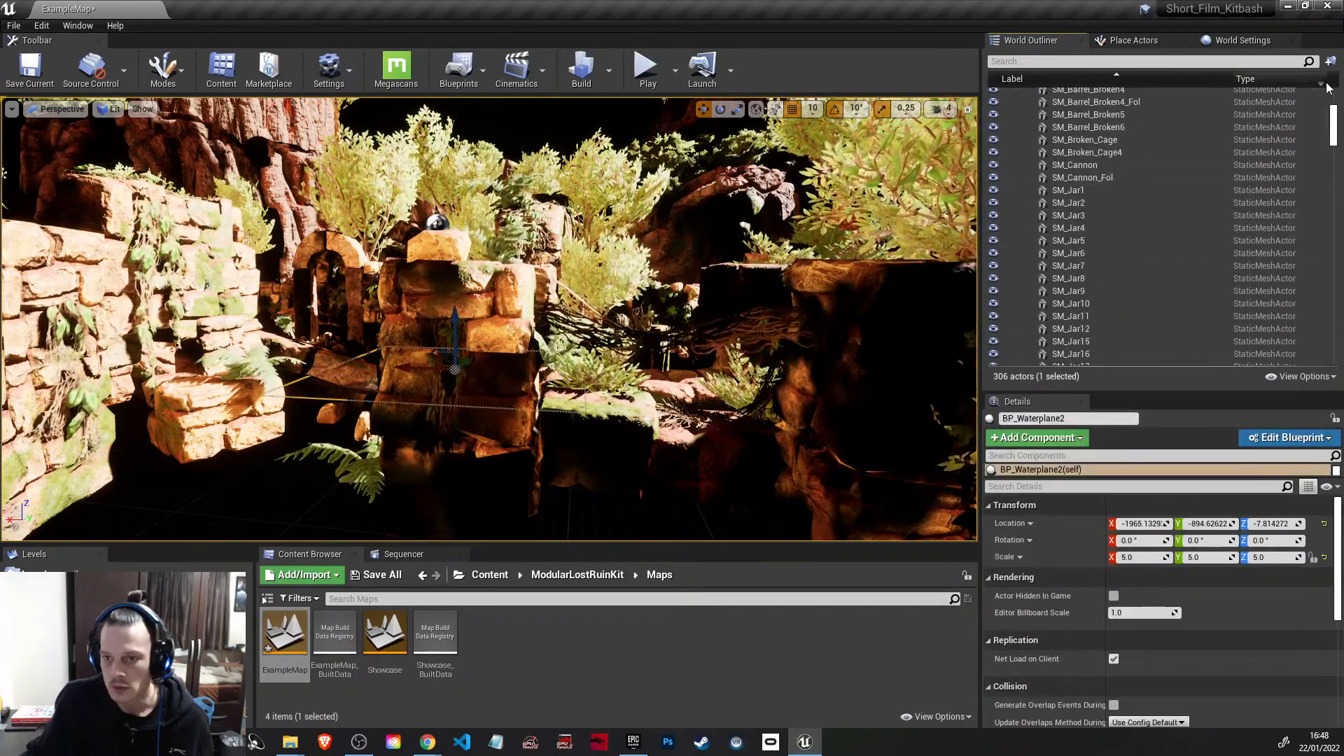
{"action": "left_click_drag", "start_coordinate": [1335, 127], "coordinate": [1335, 353]}
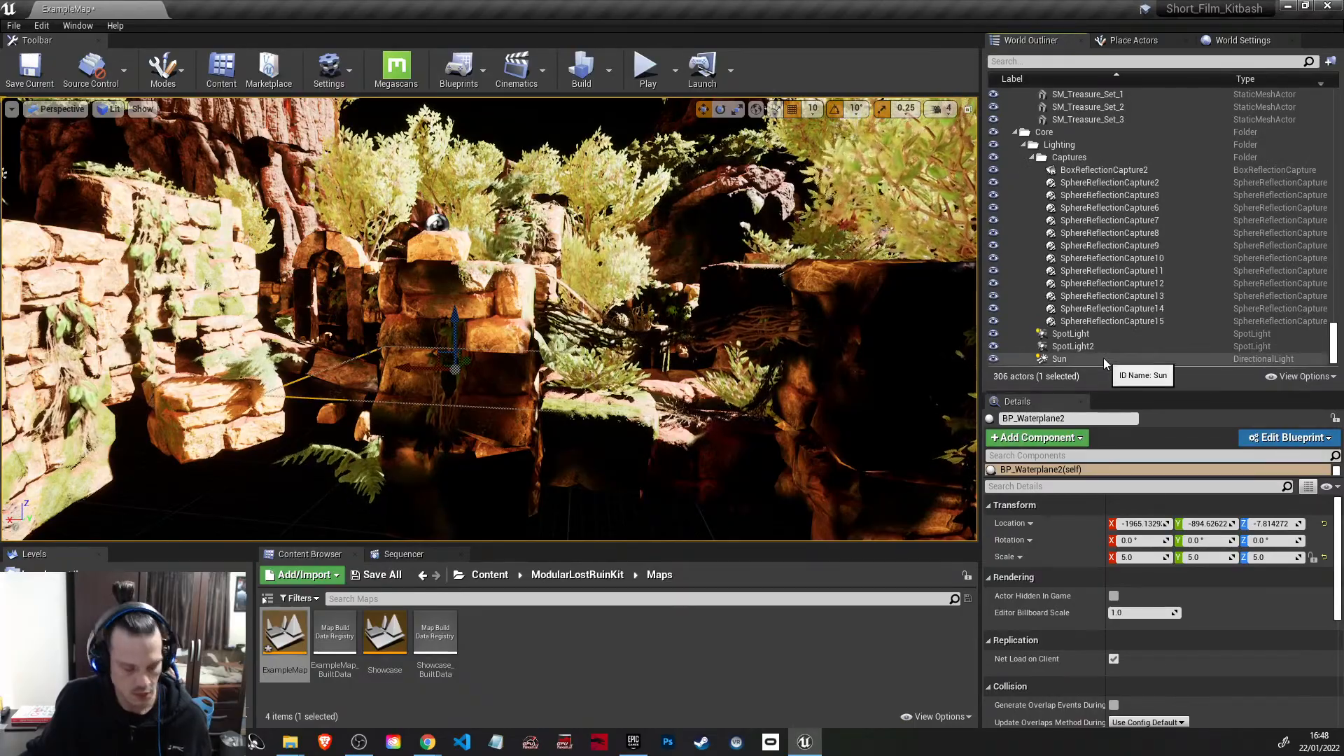
{"action": "key", "text": "ctrl+a"}
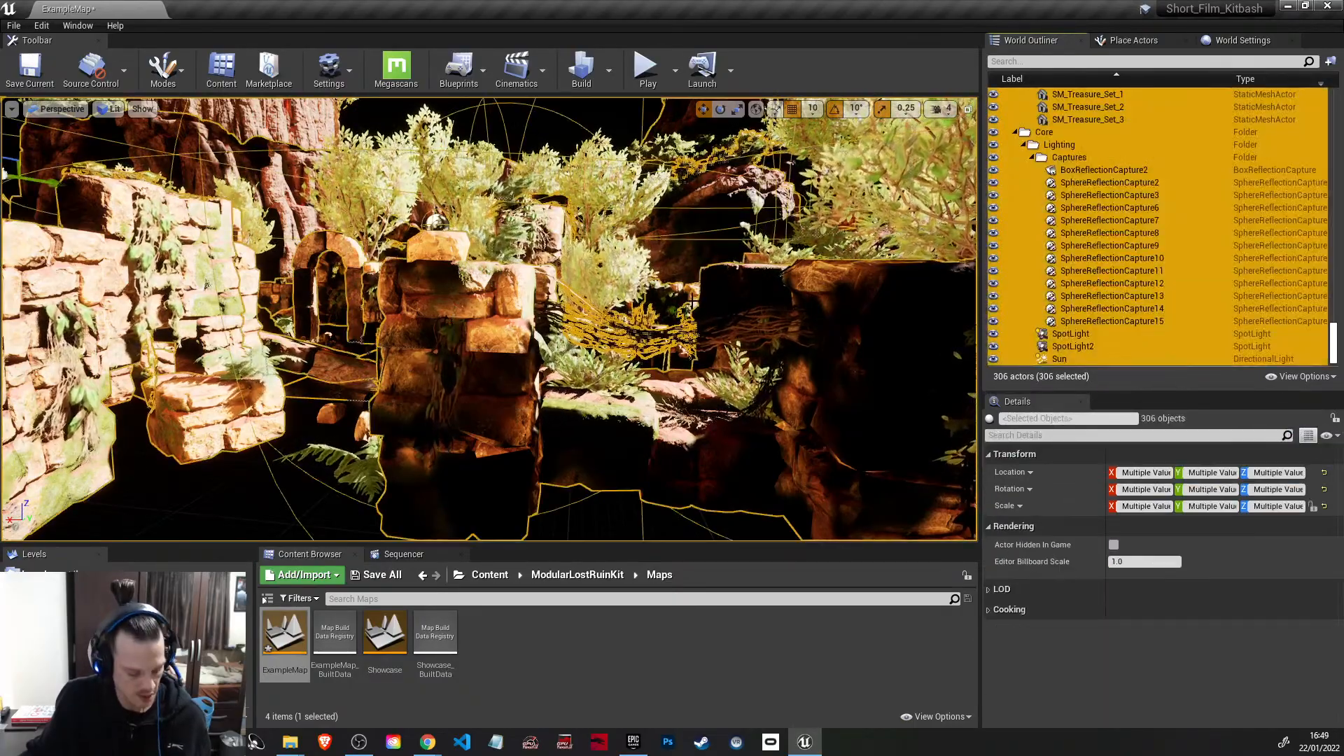
{"action": "right_click_drag", "start_coordinate": [631, 302], "coordinate": [504, 368]}
{"action": "key", "text": "s"}
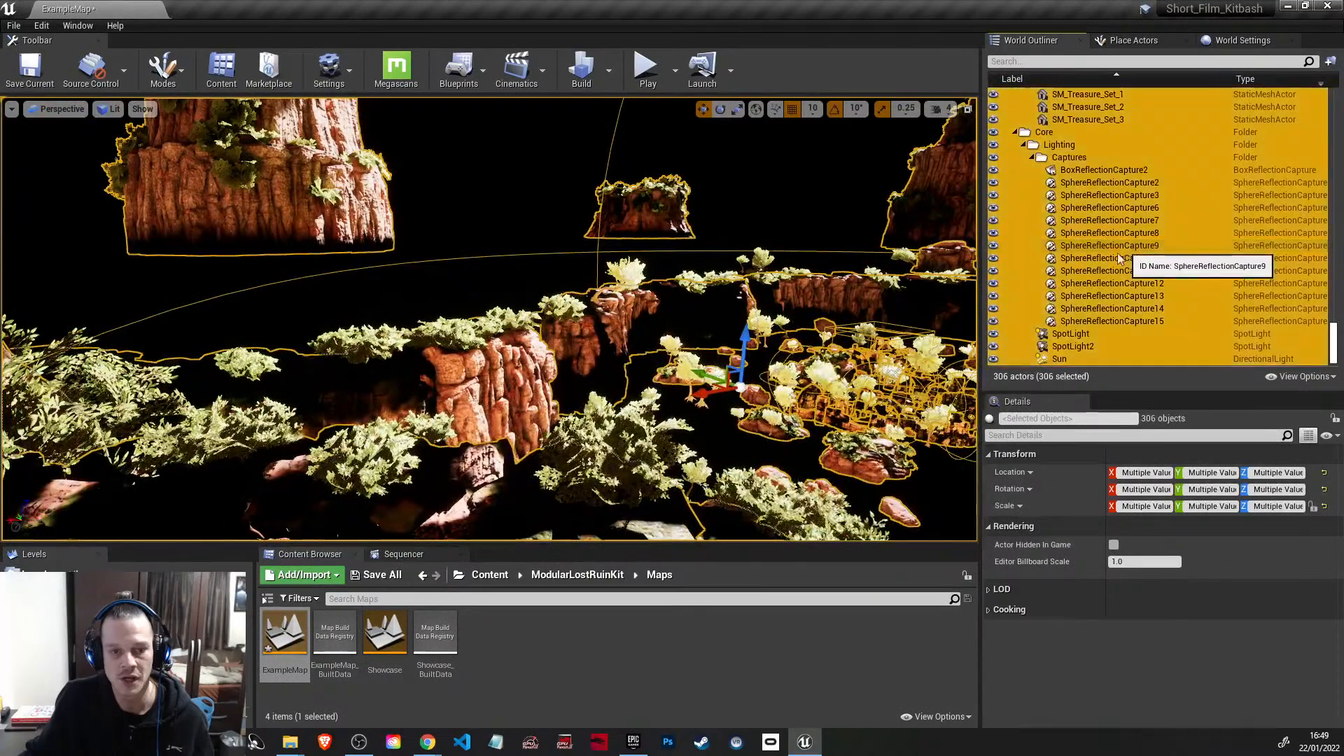
Step: Delete the large distant cliff and the outlying SM_Wall_Rock_Set_6, 7, 8 and 19 pieces
{"action": "left_click", "coordinate": [1124, 249]}
{"action": "left_click", "coordinate": [348, 208]}
{"action": "key", "text": "Delete"}
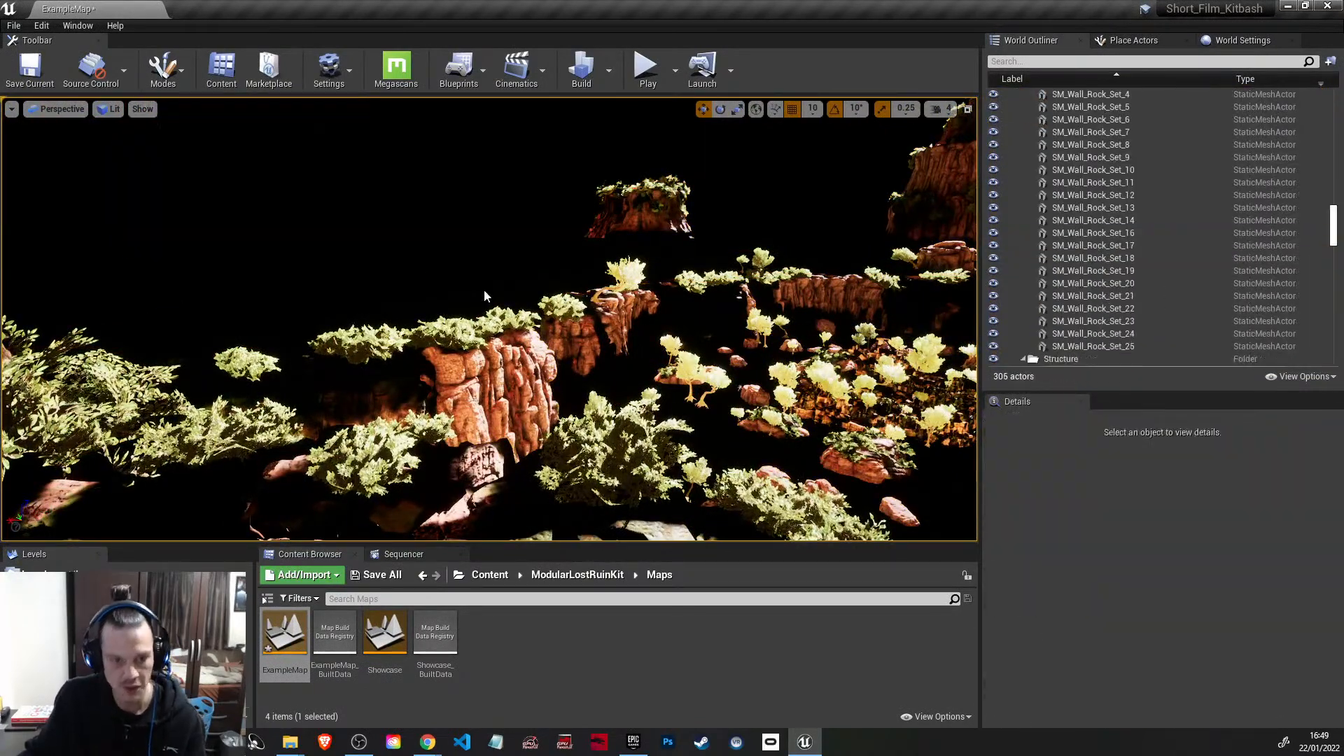
{"action": "left_click", "coordinate": [640, 210]}
{"action": "key", "text": "Delete"}
{"action": "left_click", "coordinate": [491, 385]}
{"action": "key", "text": "Delete"}
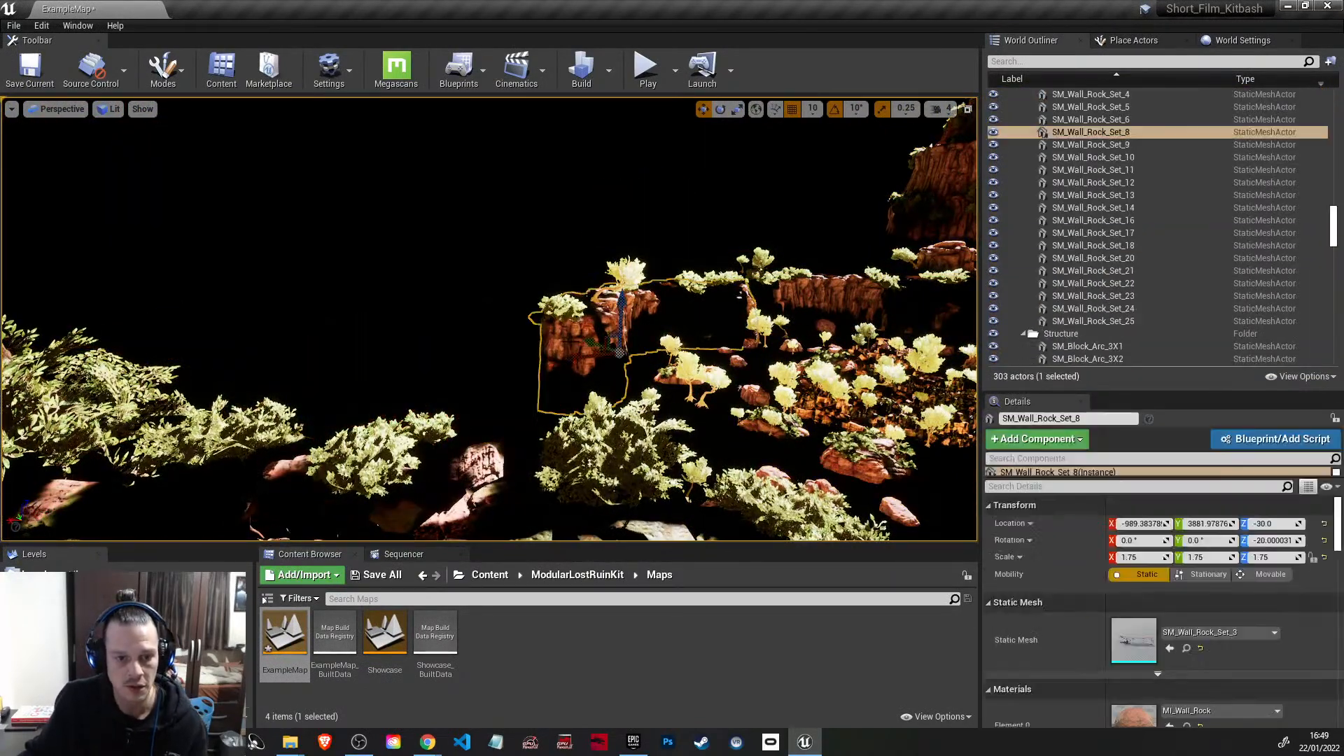
{"action": "left_click", "coordinate": [620, 319]}
{"action": "key", "text": "Delete"}
{"action": "left_click", "coordinate": [379, 436]}
{"action": "key", "text": "Delete"}
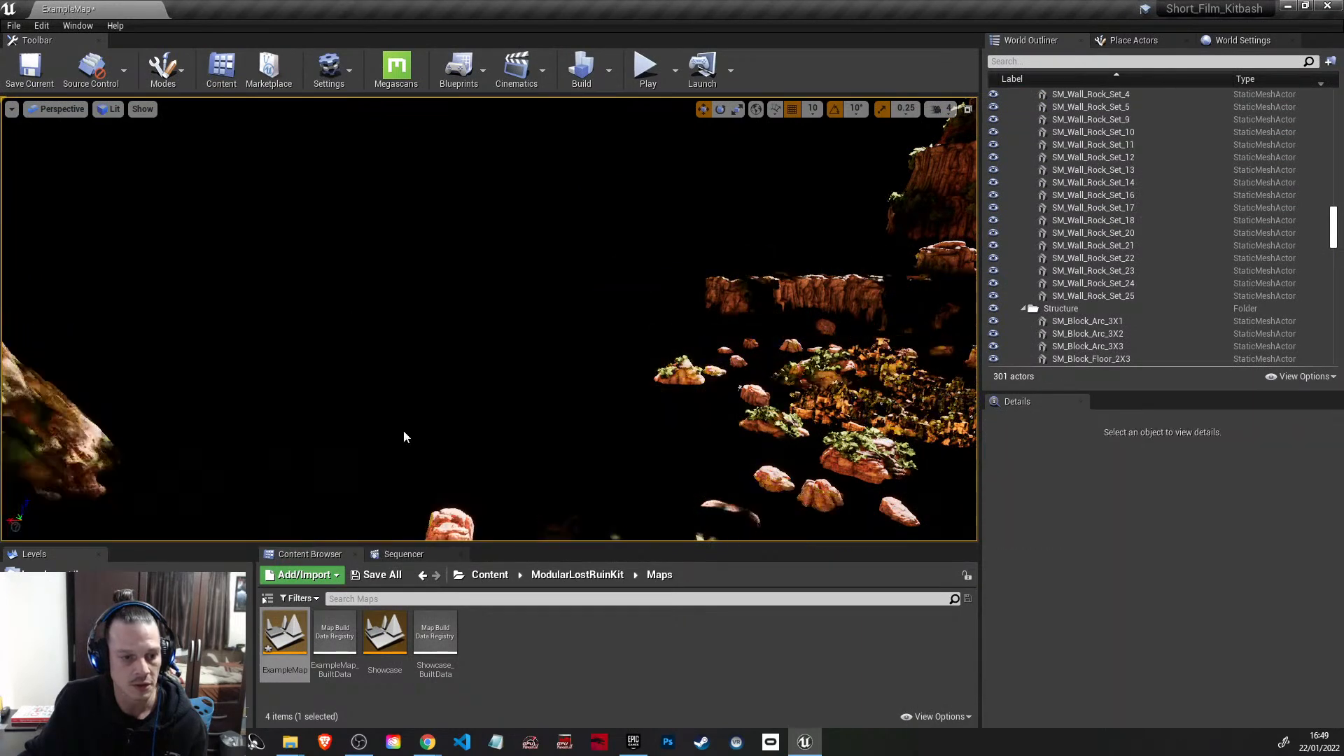
Step: Delete six background cliff pieces behind the ruins, including the two tall plant-topped buttes and SM_Wall_Rock_Set_9, 13, 14, 20 and 22
{"action": "right_click_drag", "start_coordinate": [683, 420], "coordinate": [573, 341]}
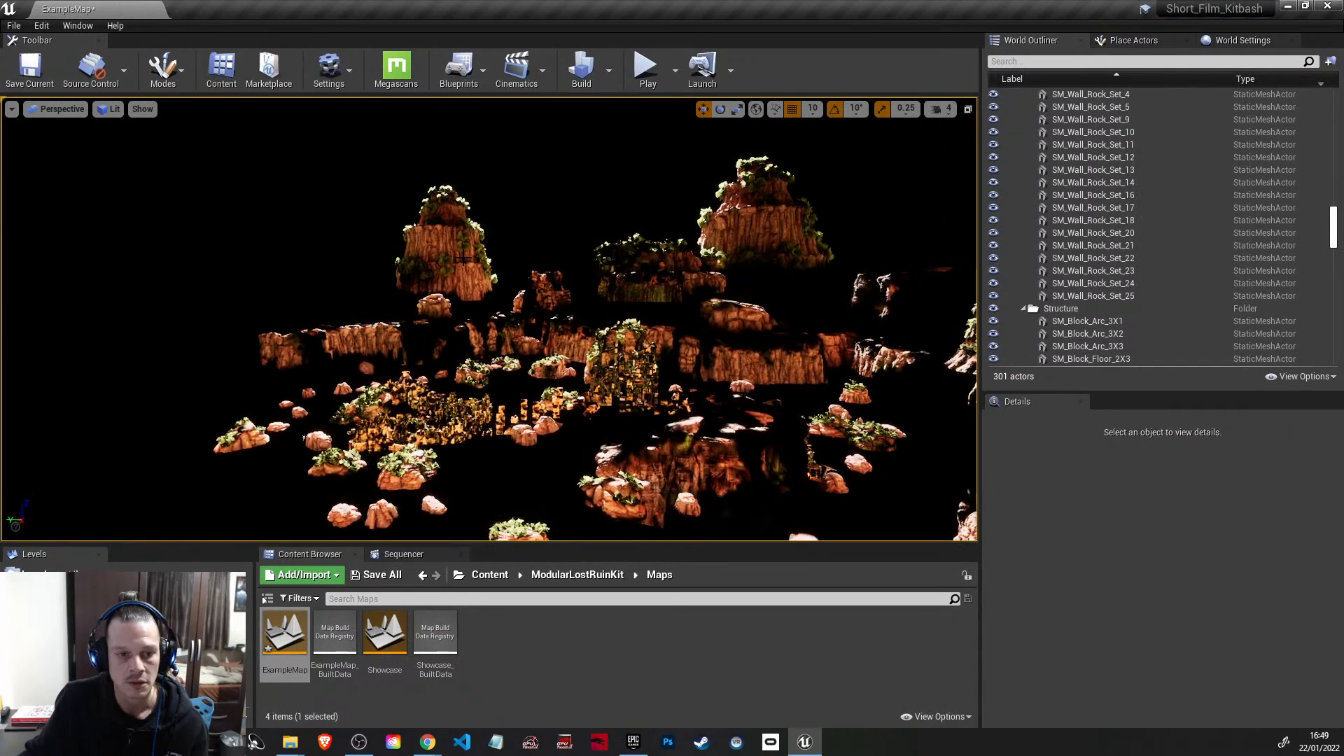
{"action": "left_click", "coordinate": [464, 258]}
{"action": "key", "text": "Delete"}
{"action": "left_click", "coordinate": [364, 342]}
{"action": "key", "text": "Delete"}
{"action": "left_click", "coordinate": [434, 306]}
{"action": "key", "text": "Delete"}
{"action": "left_click", "coordinate": [550, 290]}
{"action": "key", "text": "Delete"}
{"action": "left_click", "coordinate": [659, 252]}
{"action": "key", "text": "Delete"}
{"action": "left_click", "coordinate": [757, 231]}
{"action": "key", "text": "Delete"}
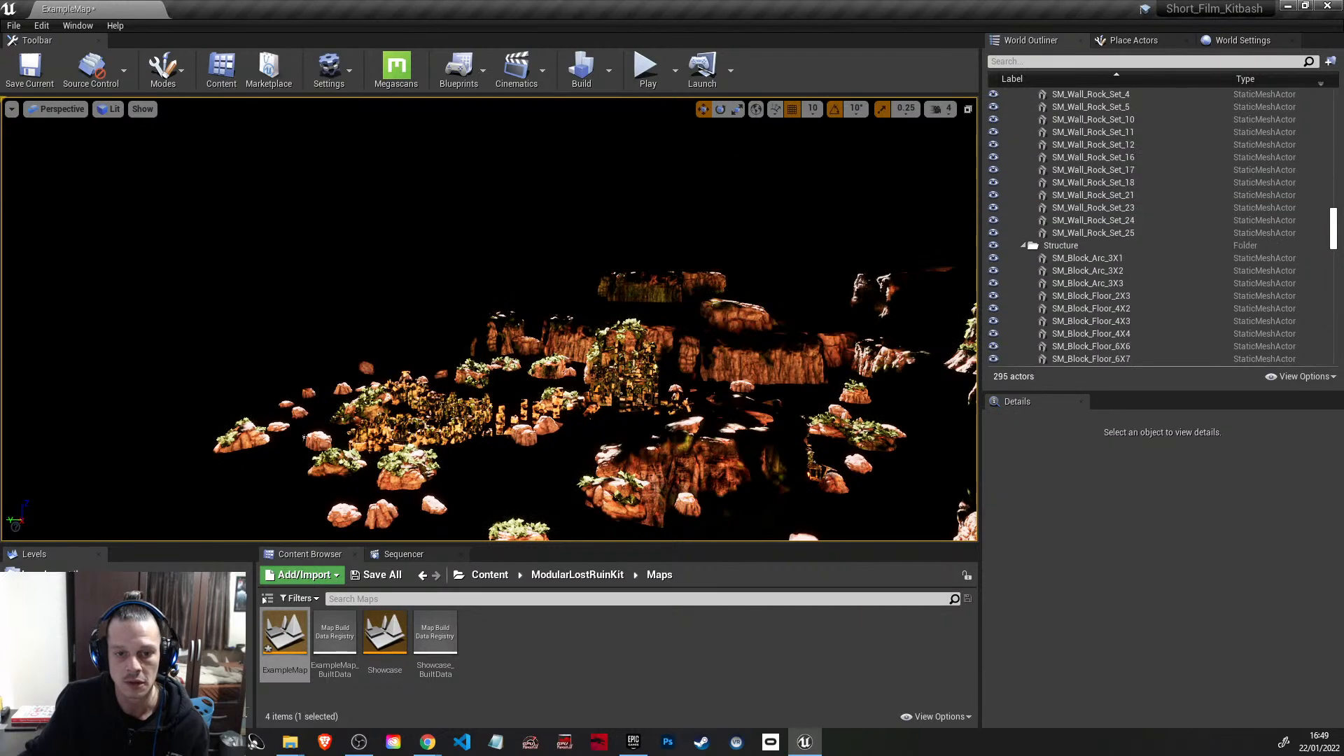
Step: Delete the high flat-topped cliff and the rounded rock slab behind the ruins
{"action": "left_click", "coordinate": [666, 287]}
{"action": "key", "text": "Delete"}
{"action": "left_click", "coordinate": [749, 318]}
{"action": "key", "text": "Delete"}
Step: Delete the large plant-covered cliff, its neighbouring background rocks and the long SM_Wall_Rock_Set_11 ridge on the far side of the ruins
{"action": "right_click_drag", "start_coordinate": [749, 318], "coordinate": [882, 324]}
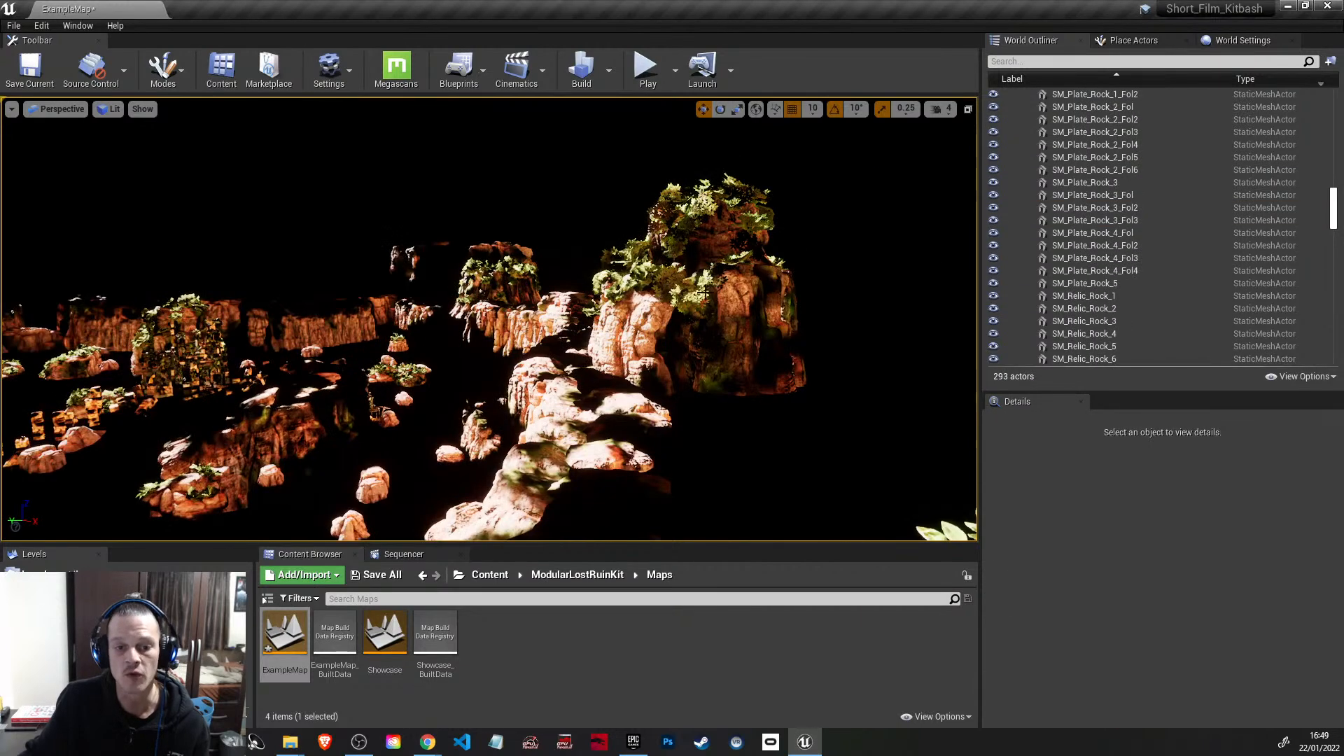
{"action": "left_click", "coordinate": [681, 319]}
{"action": "key", "text": "Delete"}
{"action": "left_click", "coordinate": [575, 304]}
{"action": "key", "text": "Delete"}
{"action": "left_click", "coordinate": [500, 282]}
{"action": "key", "text": "Delete"}
{"action": "left_click", "coordinate": [441, 271]}
{"action": "key", "text": "Delete"}
{"action": "left_click", "coordinate": [525, 335]}
{"action": "key", "text": "Delete"}
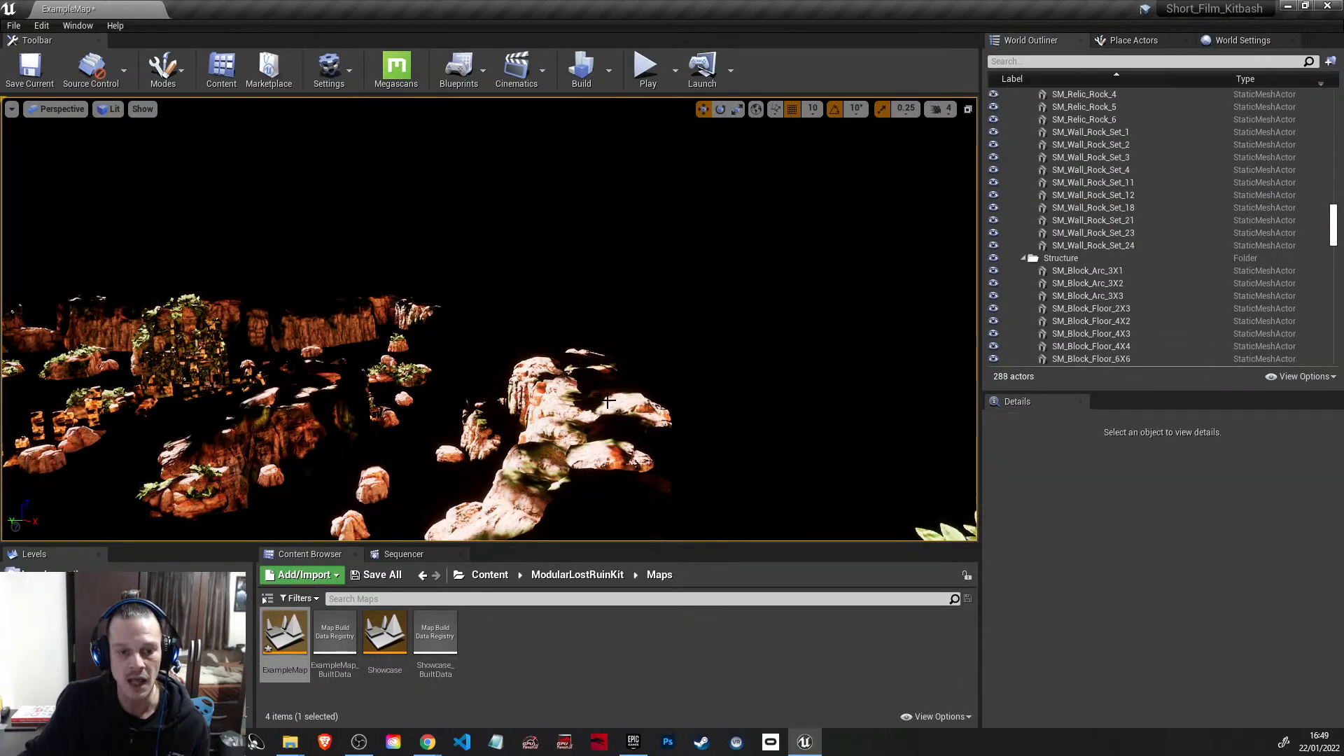
{"action": "left_click", "coordinate": [555, 418]}
{"action": "key", "text": "Delete"}
Step: Delete the loose outer boulders, SM_Wall_Rock_Set_23 and the rock fragment beside it at the ruins' outer edge
{"action": "right_click_drag", "start_coordinate": [606, 392], "coordinate": [627, 343]}
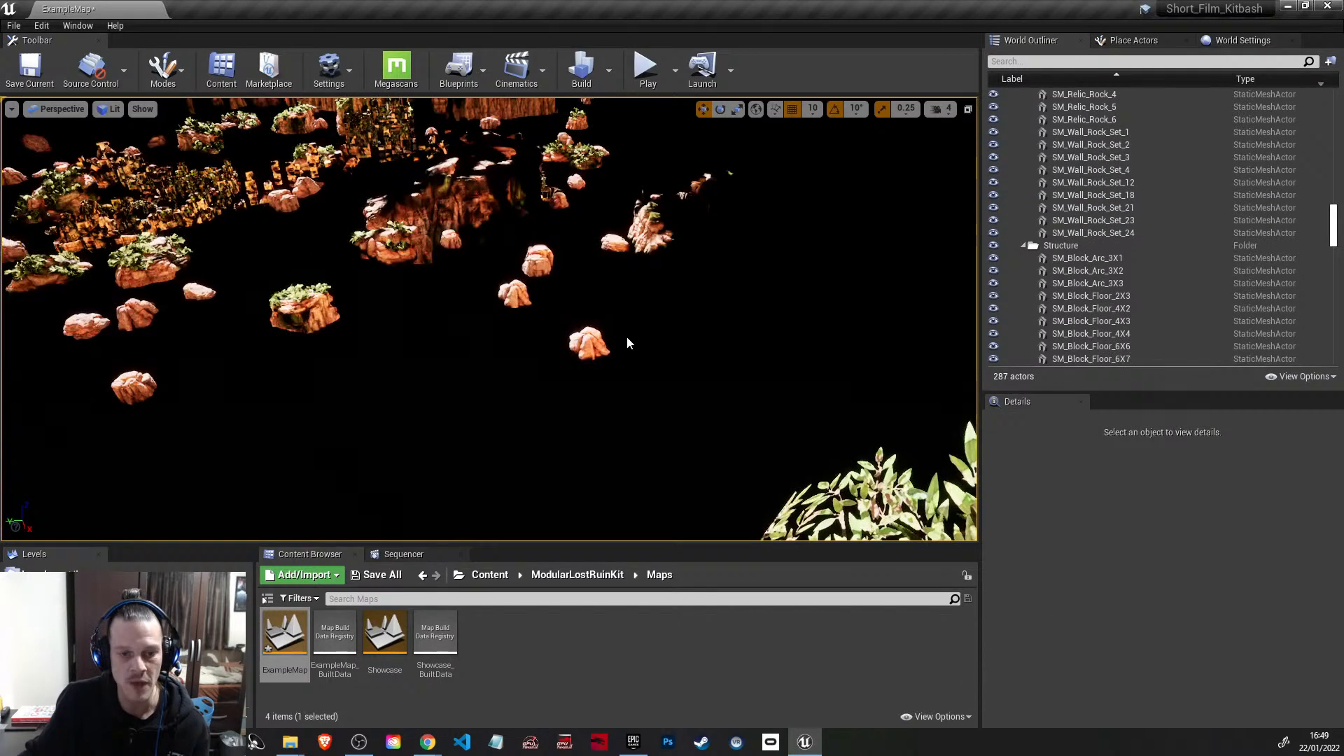
{"action": "left_click", "coordinate": [574, 339]}
{"action": "key", "text": "Delete"}
{"action": "left_click", "coordinate": [517, 290]}
{"action": "key", "text": "Delete"}
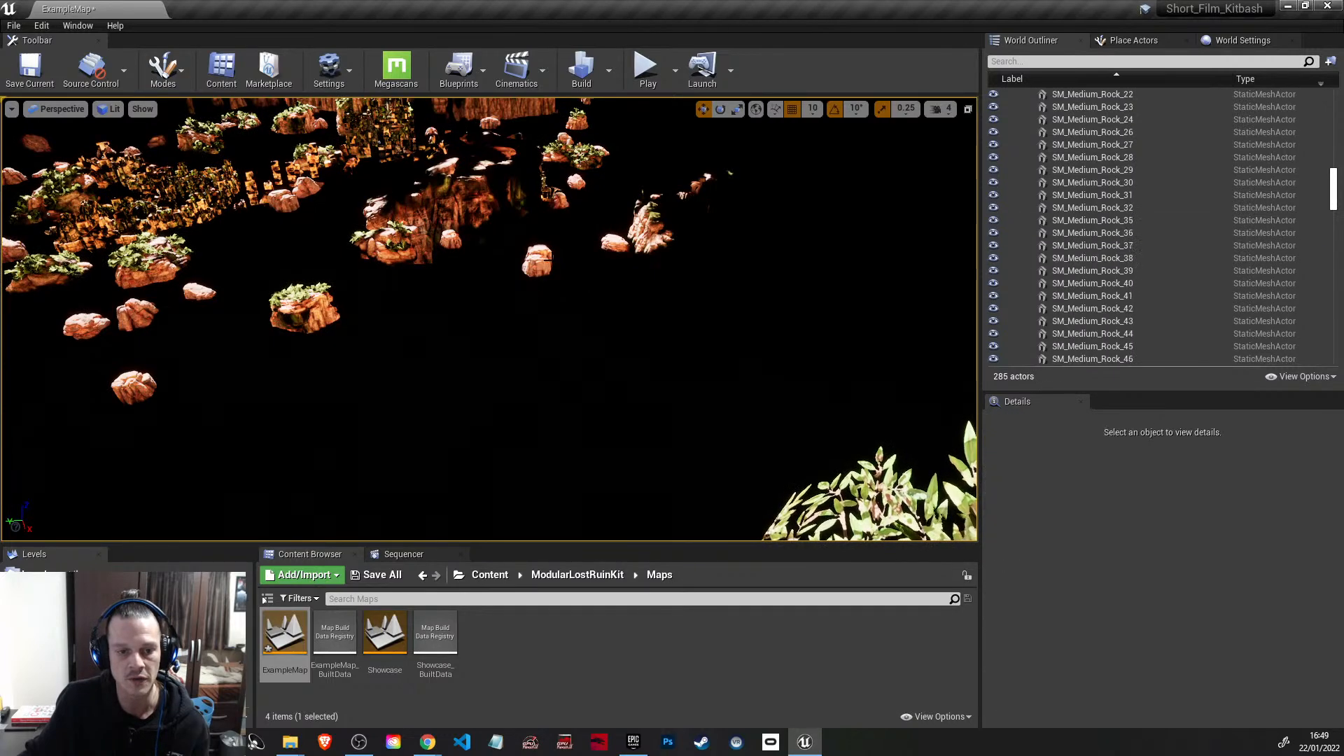
{"action": "left_click", "coordinate": [532, 265]}
{"action": "key", "text": "Delete"}
{"action": "left_click", "coordinate": [622, 245]}
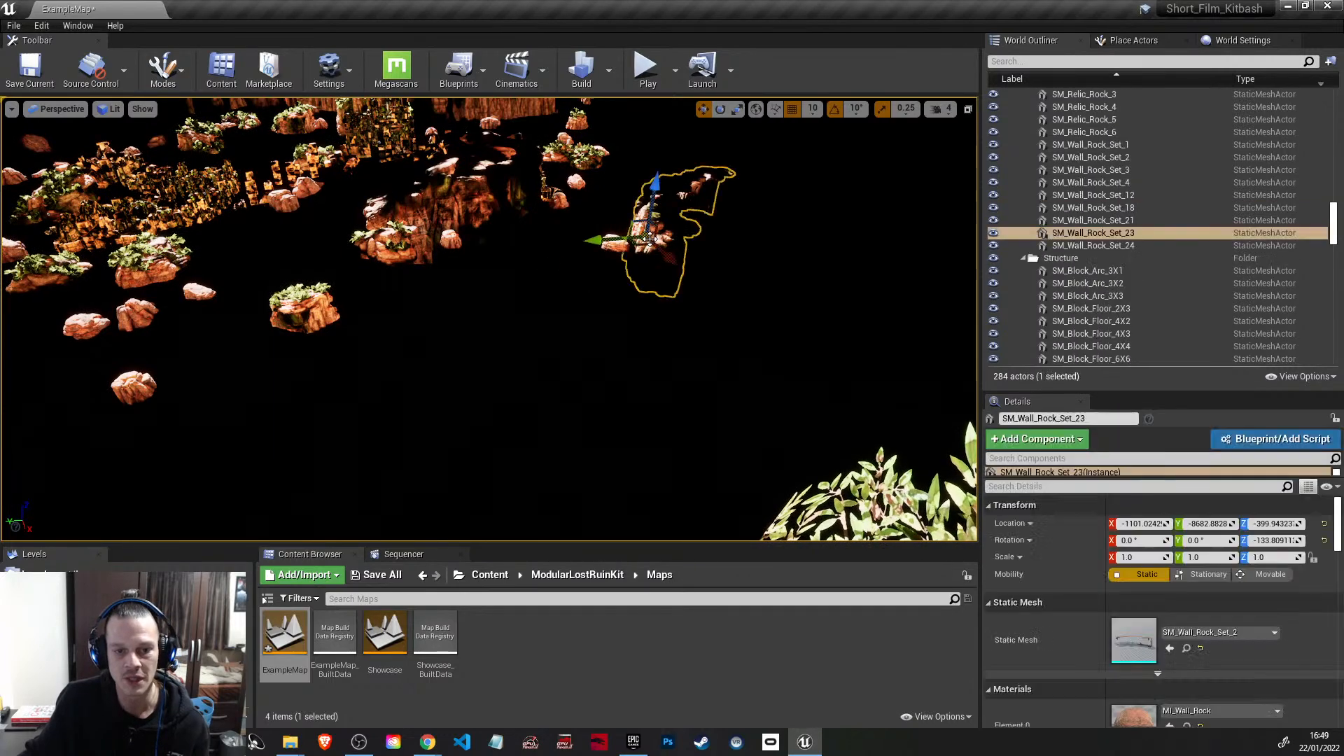
{"action": "key", "text": "Delete"}
{"action": "left_click", "coordinate": [616, 244]}
{"action": "key", "text": "Delete"}
{"action": "left_click", "coordinate": [688, 183]}
{"action": "key", "text": "Delete"}
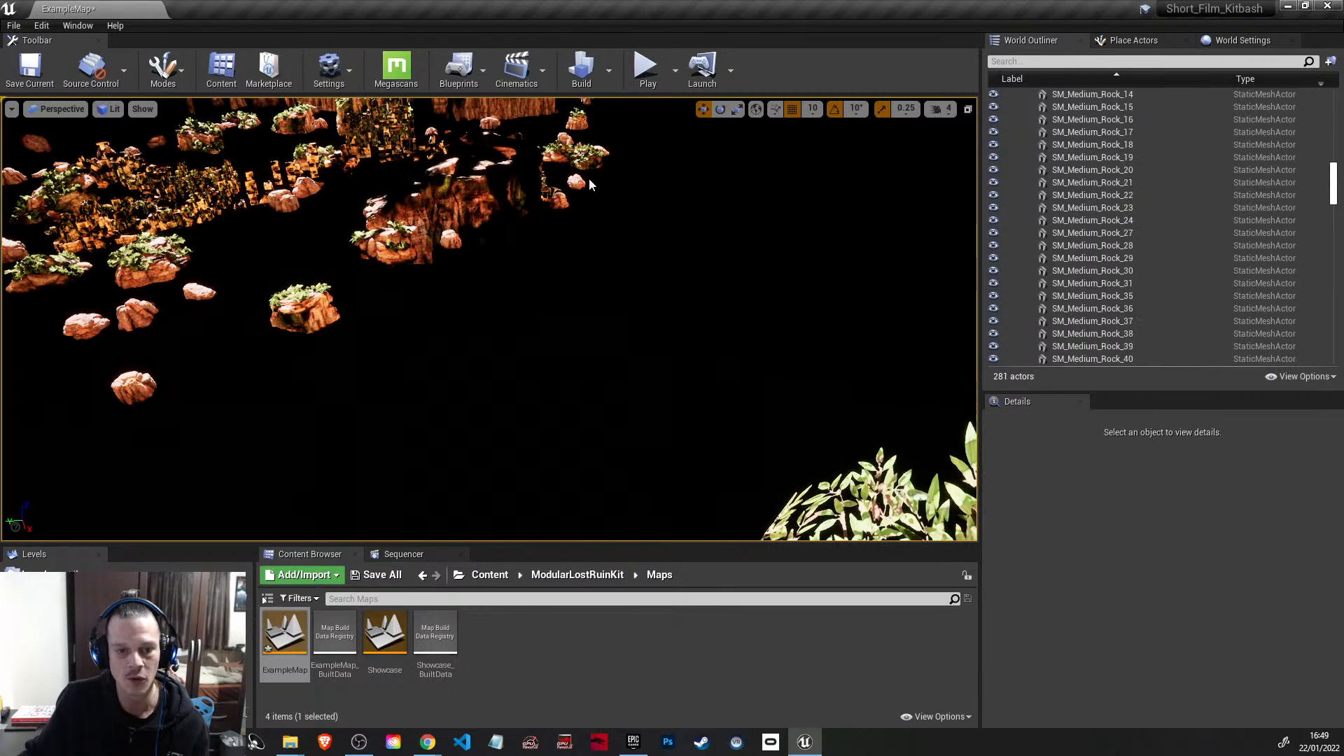
Step: Delete two more outlying rock pieces, including the isolated cliff SM_Wall_Rock_Set_21
{"action": "right_click_drag", "start_coordinate": [576, 181], "coordinate": [917, 286]}
{"action": "left_click", "coordinate": [747, 292]}
{"action": "key", "text": "Delete"}
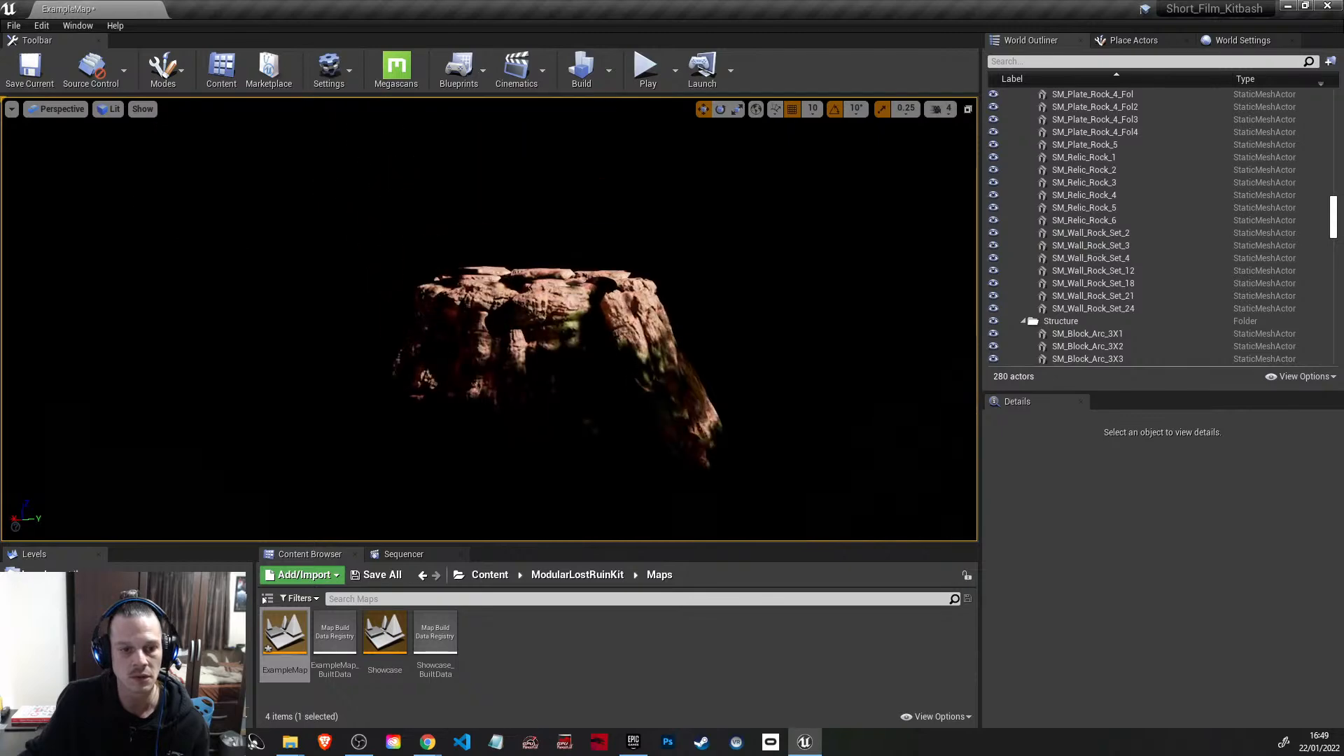
{"action": "left_click", "coordinate": [622, 325]}
{"action": "right_click_drag", "start_coordinate": [72, 418], "coordinate": [291, 532]}
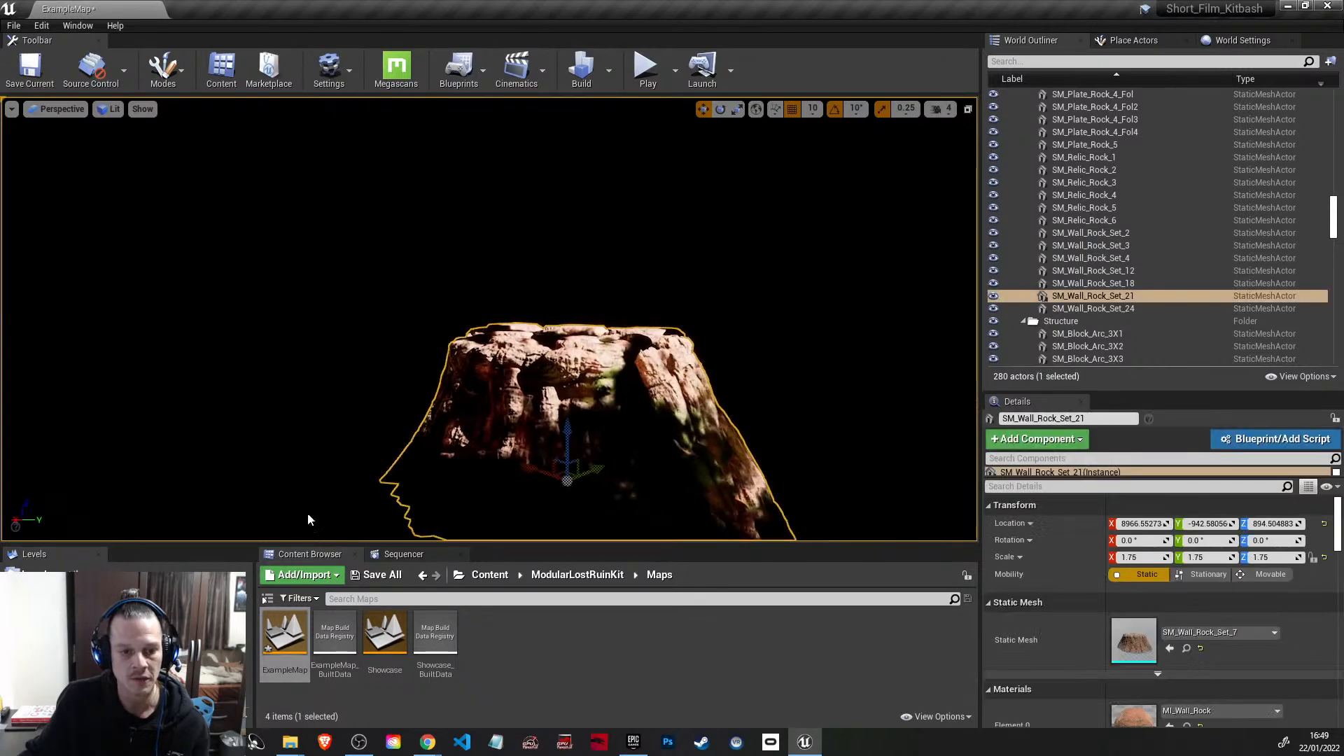
{"action": "key", "text": "Delete"}
Step: Delete two outlying rock formations beside the long cliff wall, including SM_Wall_Rock_Set_4
{"action": "right_click_drag", "start_coordinate": [388, 366], "coordinate": [616, 345]}
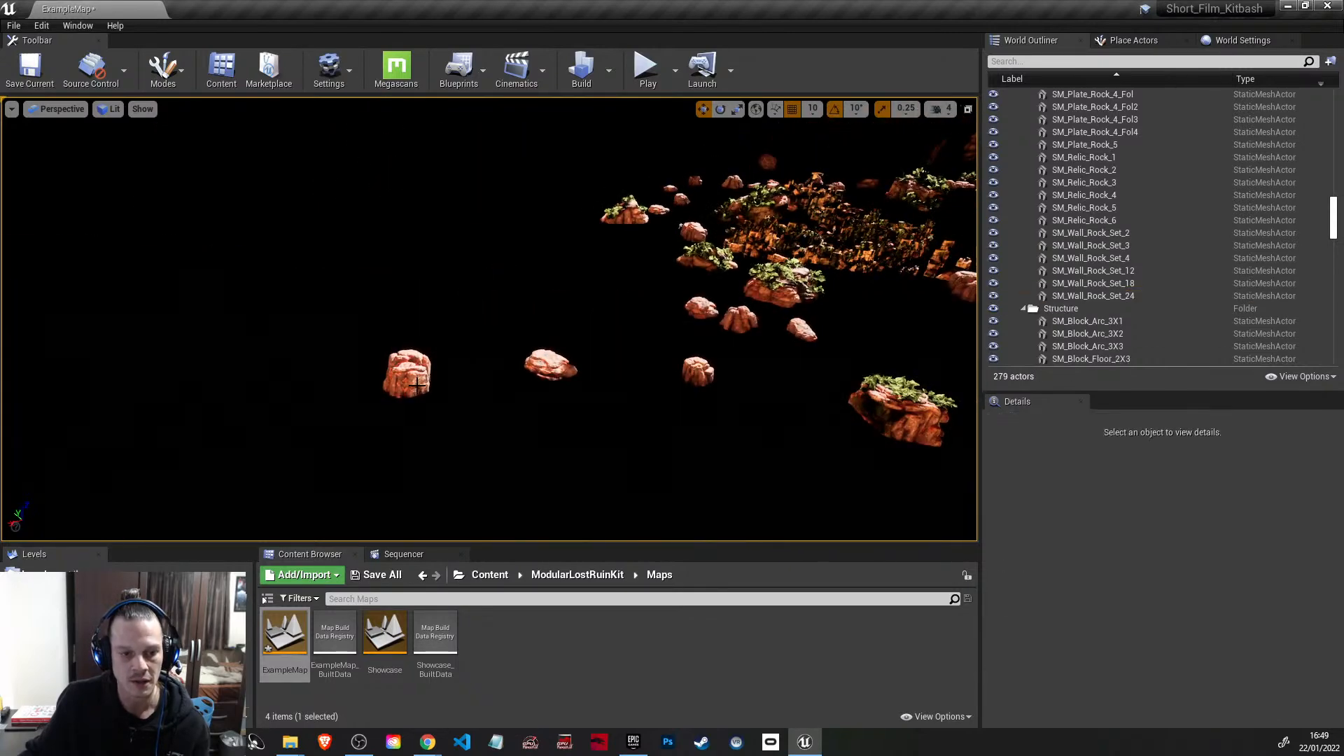
{"action": "right_click_drag", "start_coordinate": [613, 442], "coordinate": [1136, 429]}
{"action": "key", "text": "w"}
{"action": "key", "text": "w"}
{"action": "key", "text": "s"}
{"action": "key", "text": "s"}
{"action": "left_click", "coordinate": [492, 302]}
{"action": "right_click_drag", "start_coordinate": [491, 302], "coordinate": [225, 295]}
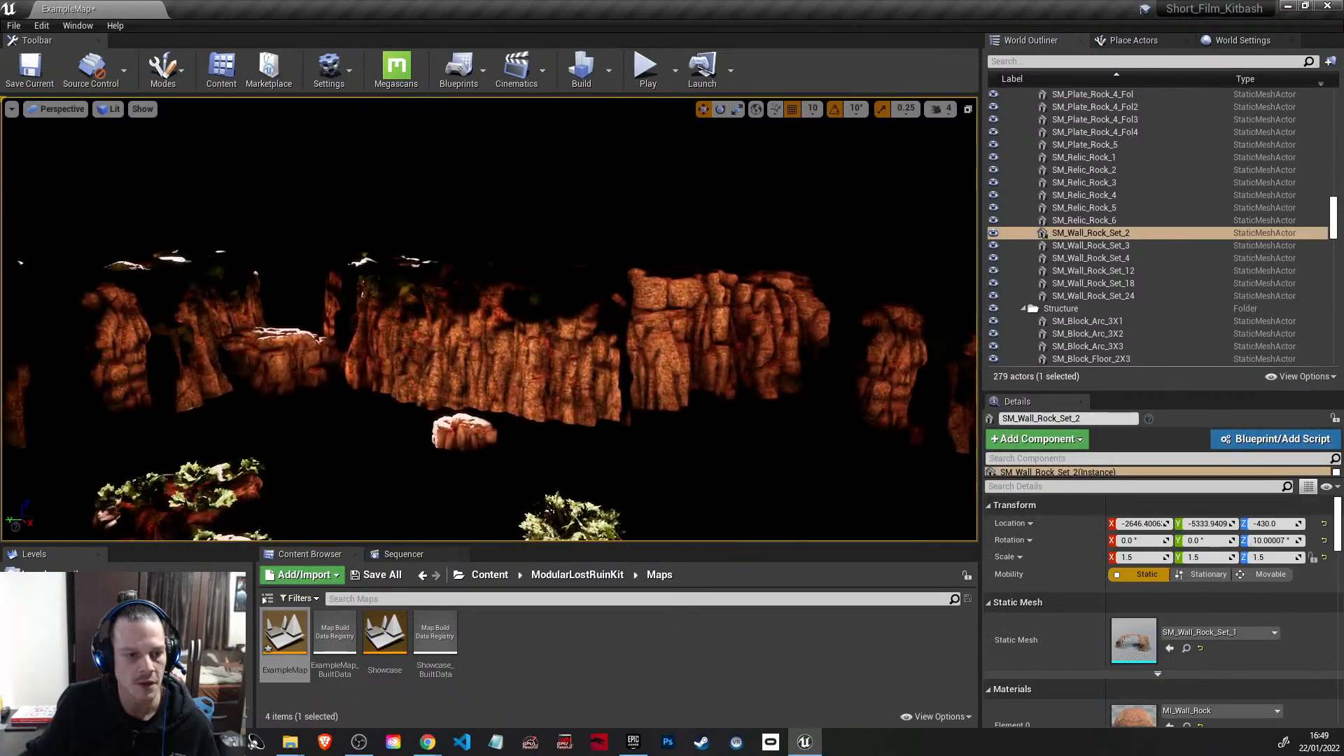
{"action": "left_click", "coordinate": [182, 319]}
{"action": "key", "text": "Delete"}
{"action": "left_click", "coordinate": [280, 350]}
{"action": "key", "text": "Delete"}
Step: Delete the long cliff wall, the small boulder in front of it and the neighbouring outlying cliff
{"action": "left_click", "coordinate": [483, 336]}
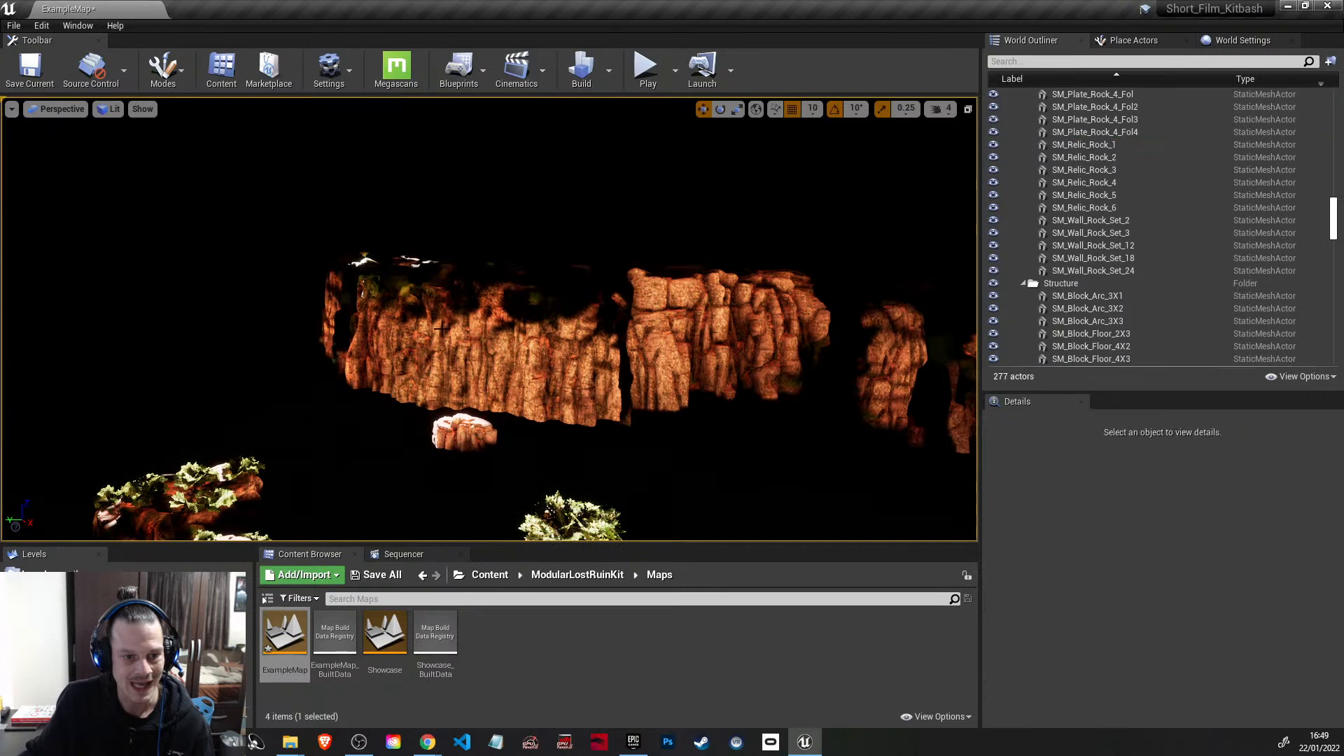
{"action": "key", "text": "Delete"}
{"action": "left_click", "coordinate": [471, 435]}
{"action": "key", "text": "Delete"}
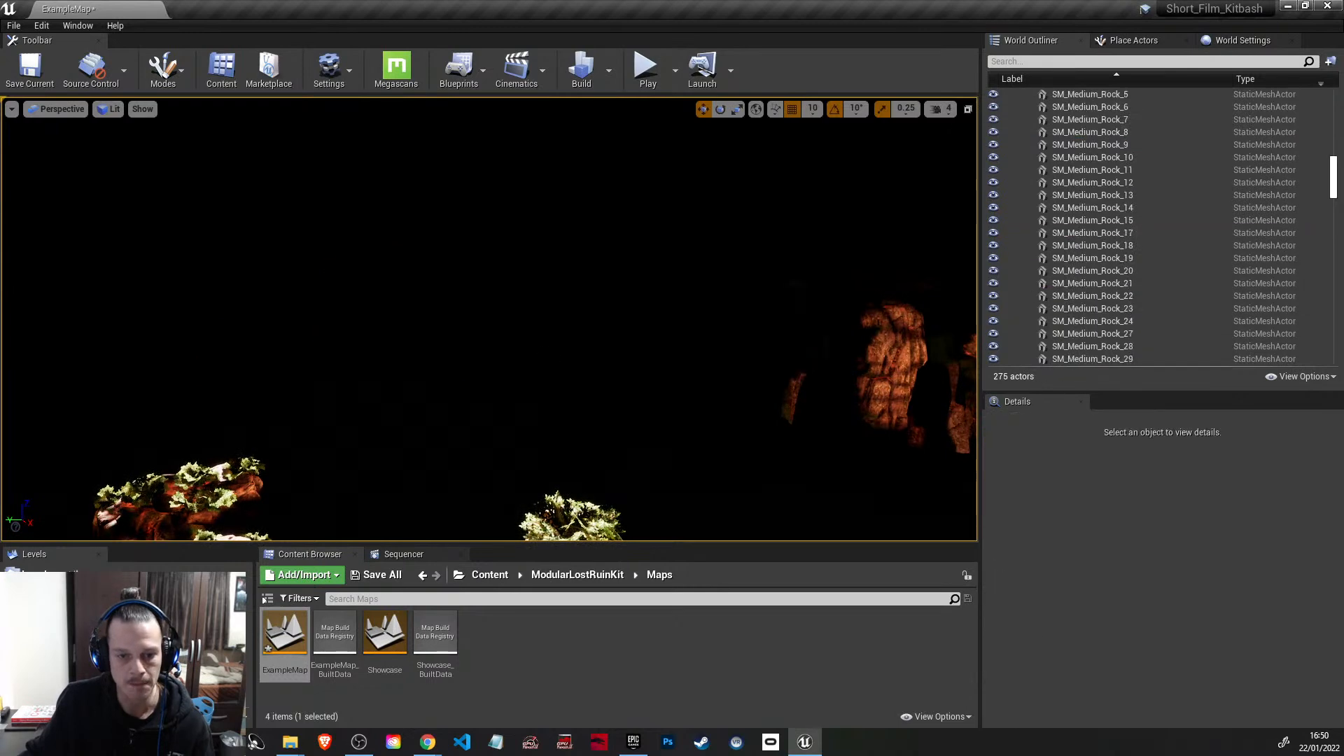
{"action": "right_click_drag", "start_coordinate": [549, 358], "coordinate": [707, 371]}
{"action": "left_click", "coordinate": [502, 306]}
{"action": "key", "text": "Delete"}
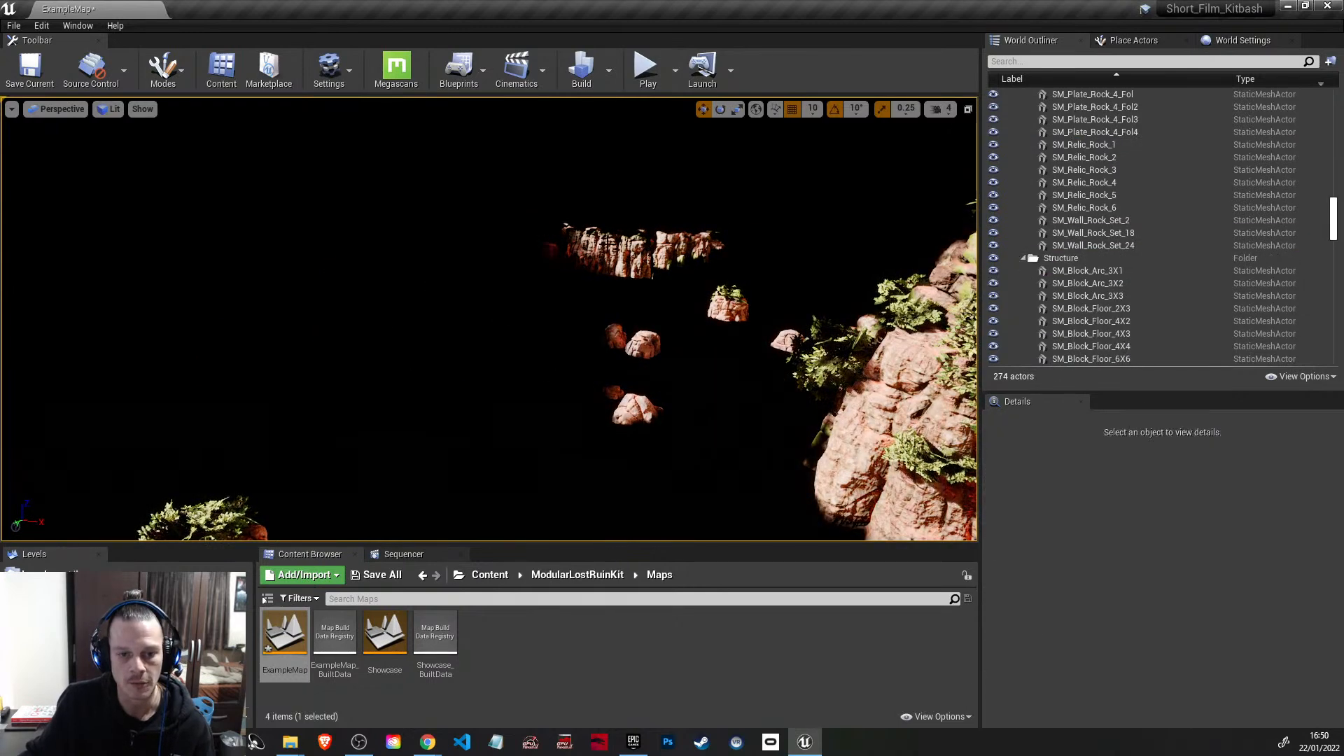
Step: Delete the distant cliff ridge, the dark fragment at its end and the plant-topped rock in front of it
{"action": "left_click", "coordinate": [637, 251]}
{"action": "key", "text": "Delete"}
{"action": "left_click", "coordinate": [550, 247]}
{"action": "key", "text": "Delete"}
{"action": "left_click", "coordinate": [728, 302]}
{"action": "key", "text": "Delete"}
Step: Delete the four loose boulders in the open area and the small rock beside the plant-covered cliff SM_Wall_Rock_Set_18
{"action": "left_click", "coordinate": [645, 345]}
{"action": "key", "text": "Delete"}
{"action": "left_click", "coordinate": [616, 337]}
{"action": "key", "text": "Delete"}
{"action": "left_click", "coordinate": [633, 411]}
{"action": "key", "text": "Delete"}
{"action": "left_click", "coordinate": [616, 393]}
{"action": "key", "text": "Delete"}
{"action": "left_click", "coordinate": [832, 374]}
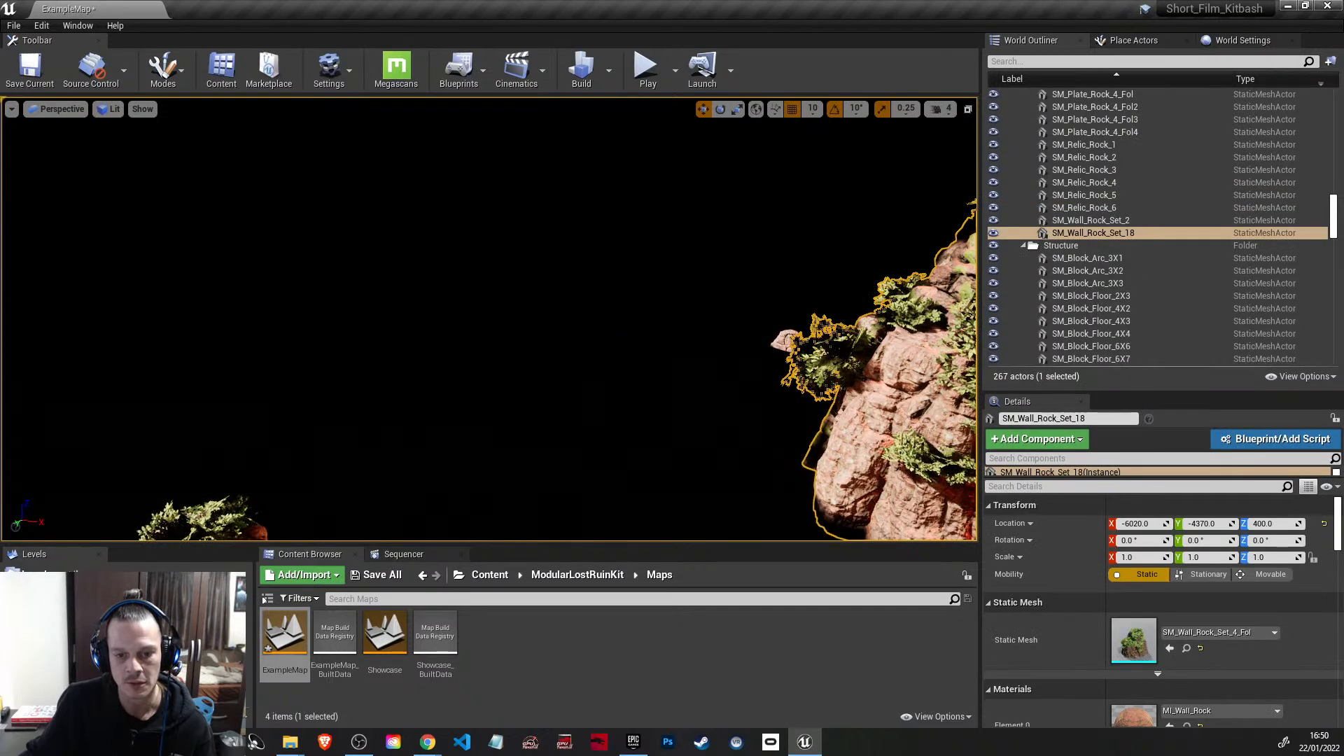
{"action": "left_click", "coordinate": [782, 341]}
{"action": "key", "text": "Delete"}
Step: Select every actor in the level from BP_Waterplane2 to Sun, and save the modified ExampleMap
{"action": "right_click_drag", "start_coordinate": [591, 394], "coordinate": [821, 403]}
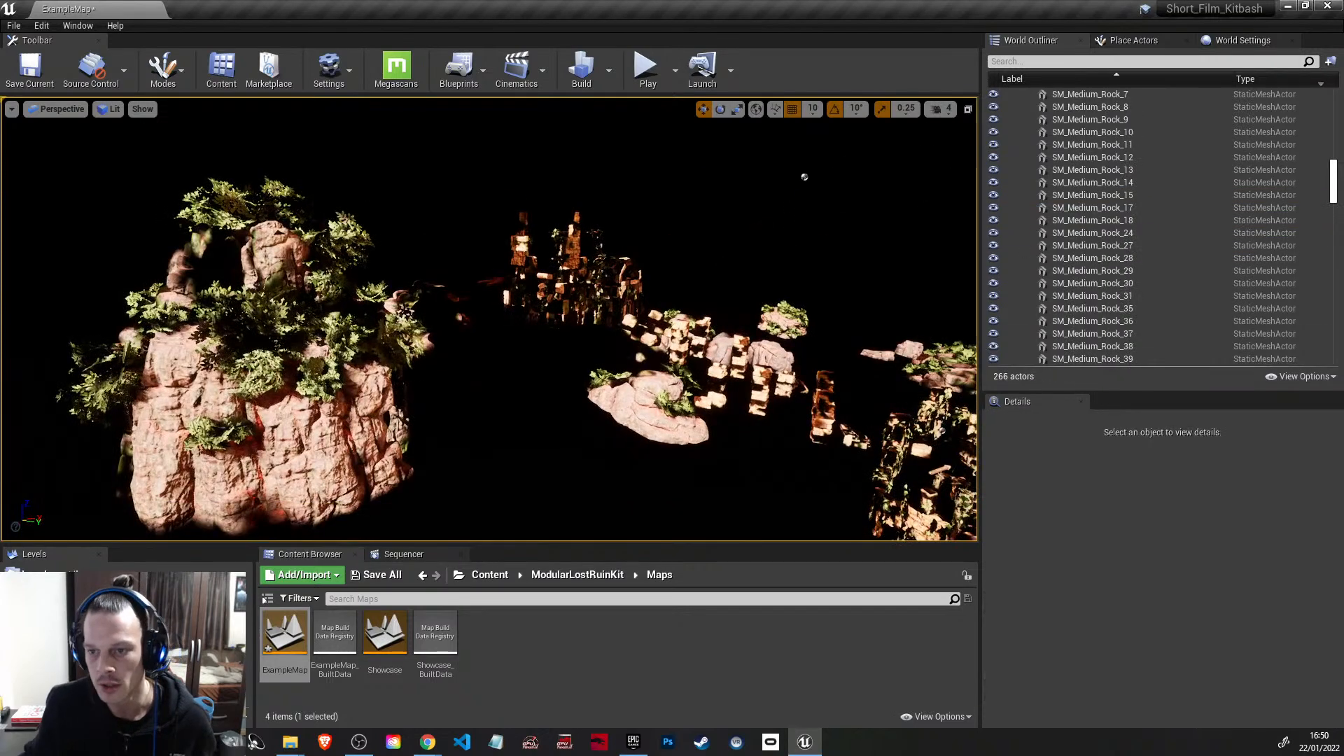
{"action": "left_click_drag", "start_coordinate": [1337, 187], "coordinate": [1334, 349]}
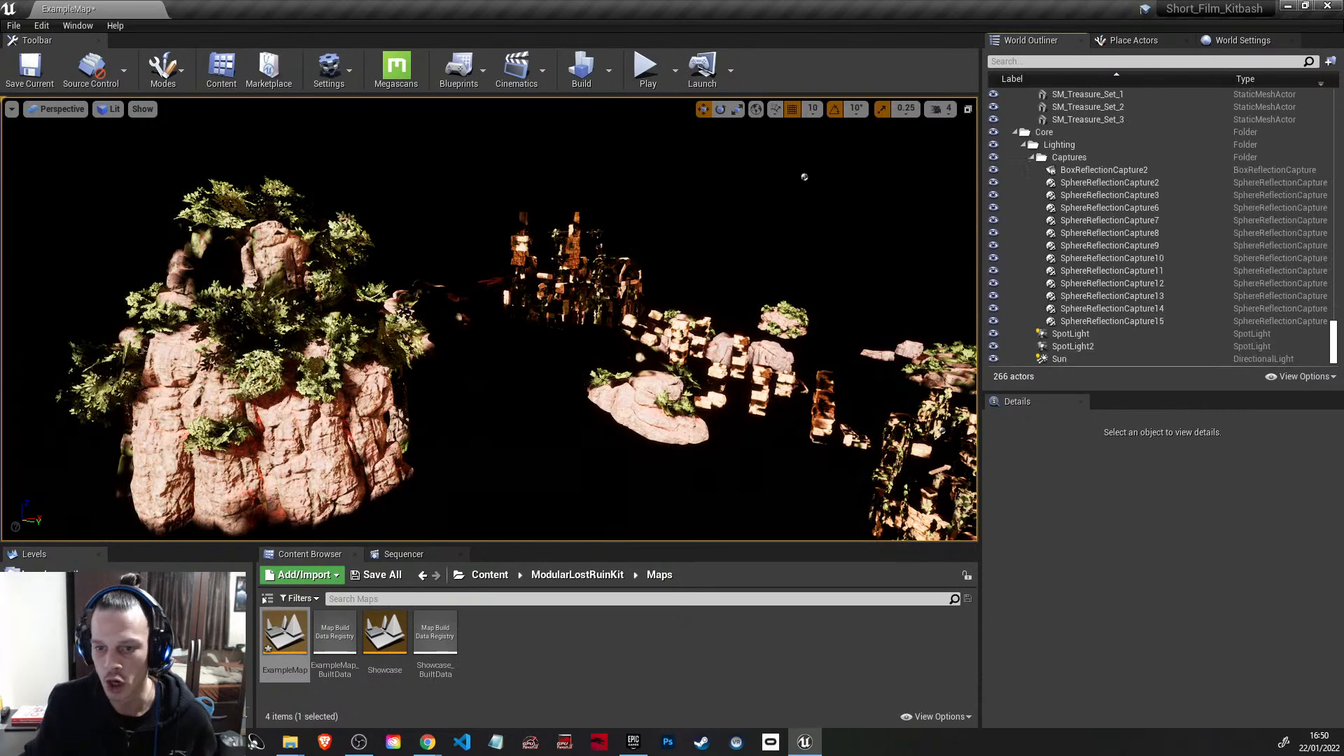
{"action": "left_click", "coordinate": [1108, 361]}
{"action": "scroll", "coordinate": [1294, 322], "scroll_direction": "up", "scroll_amount": 20}
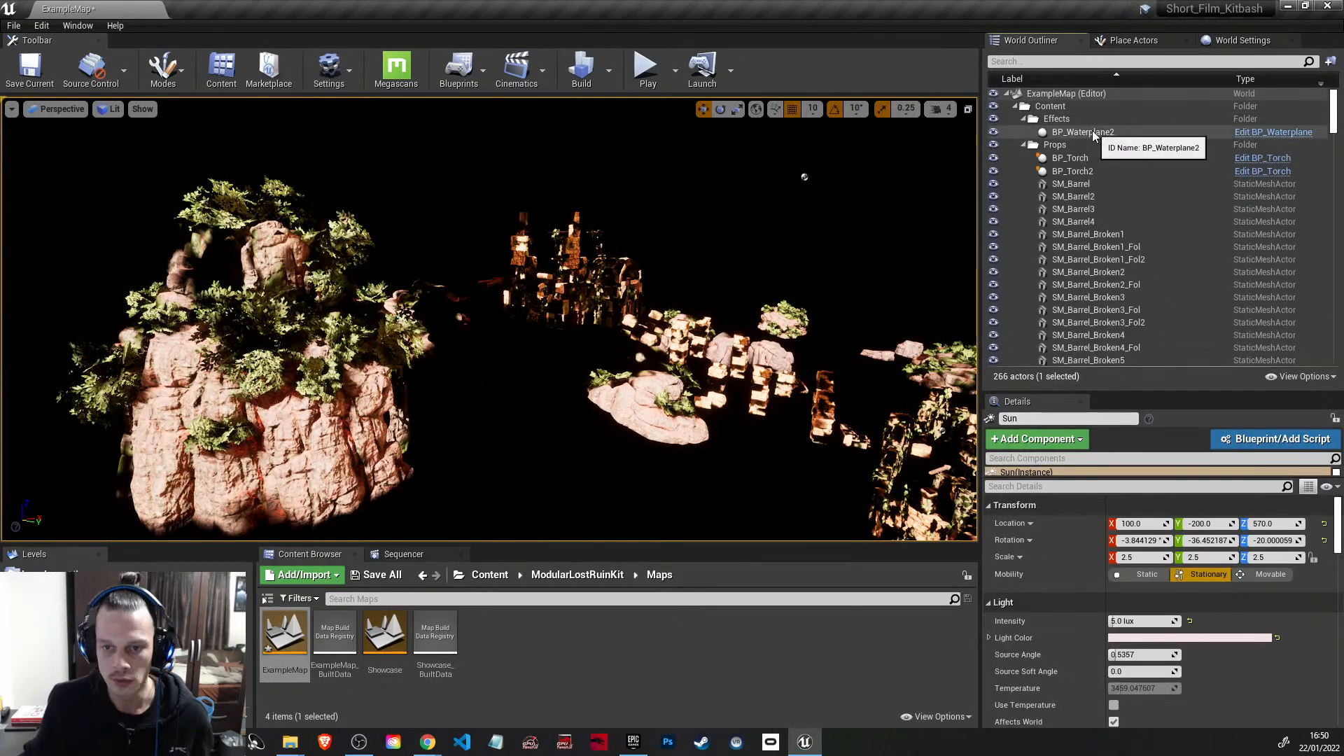
{"action": "left_click", "coordinate": [1091, 130], "text": "shift"}
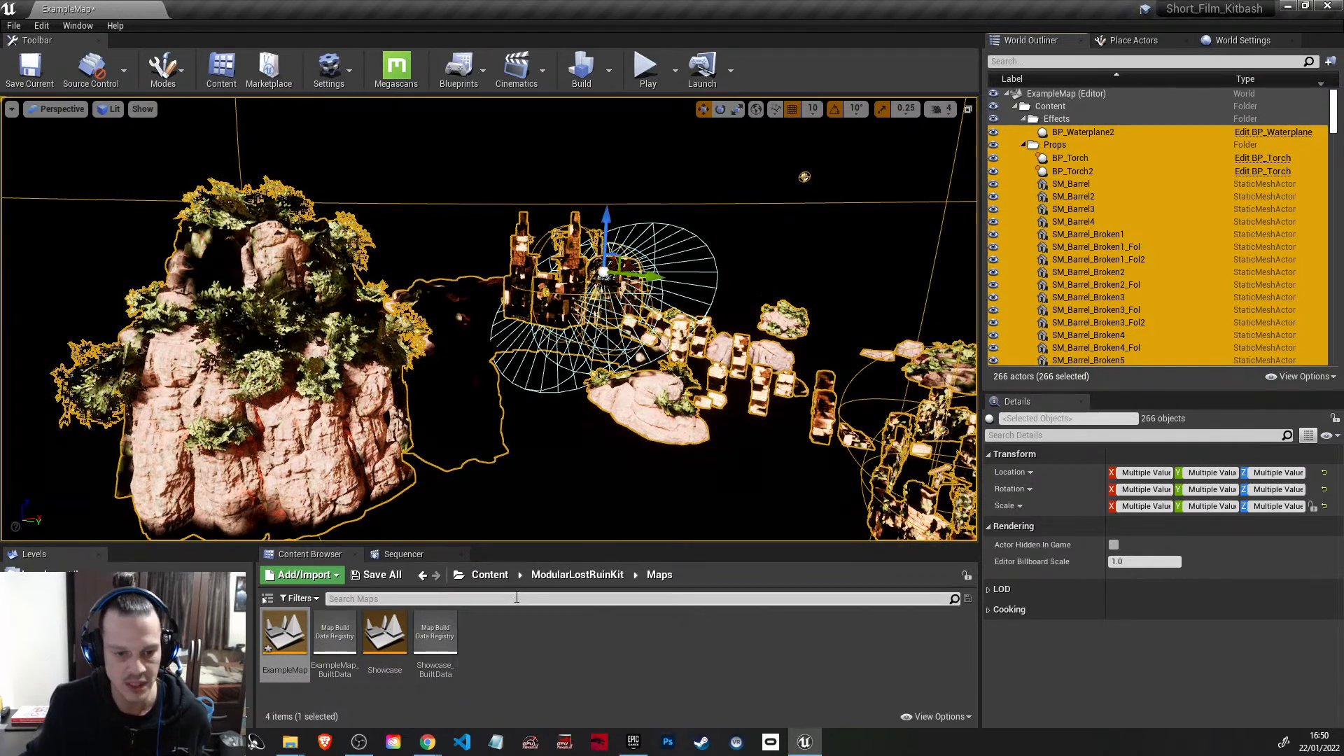
{"action": "left_click", "coordinate": [385, 576]}
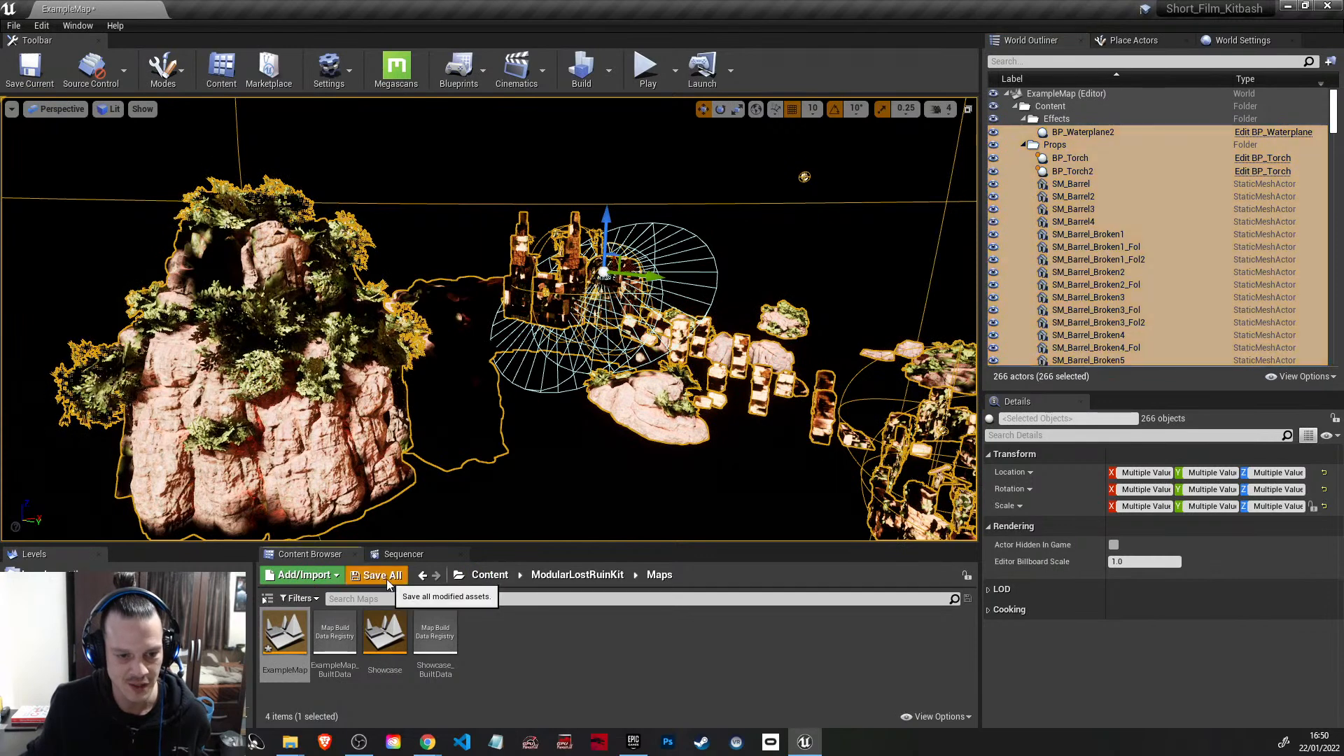
{"action": "left_click", "coordinate": [780, 502]}
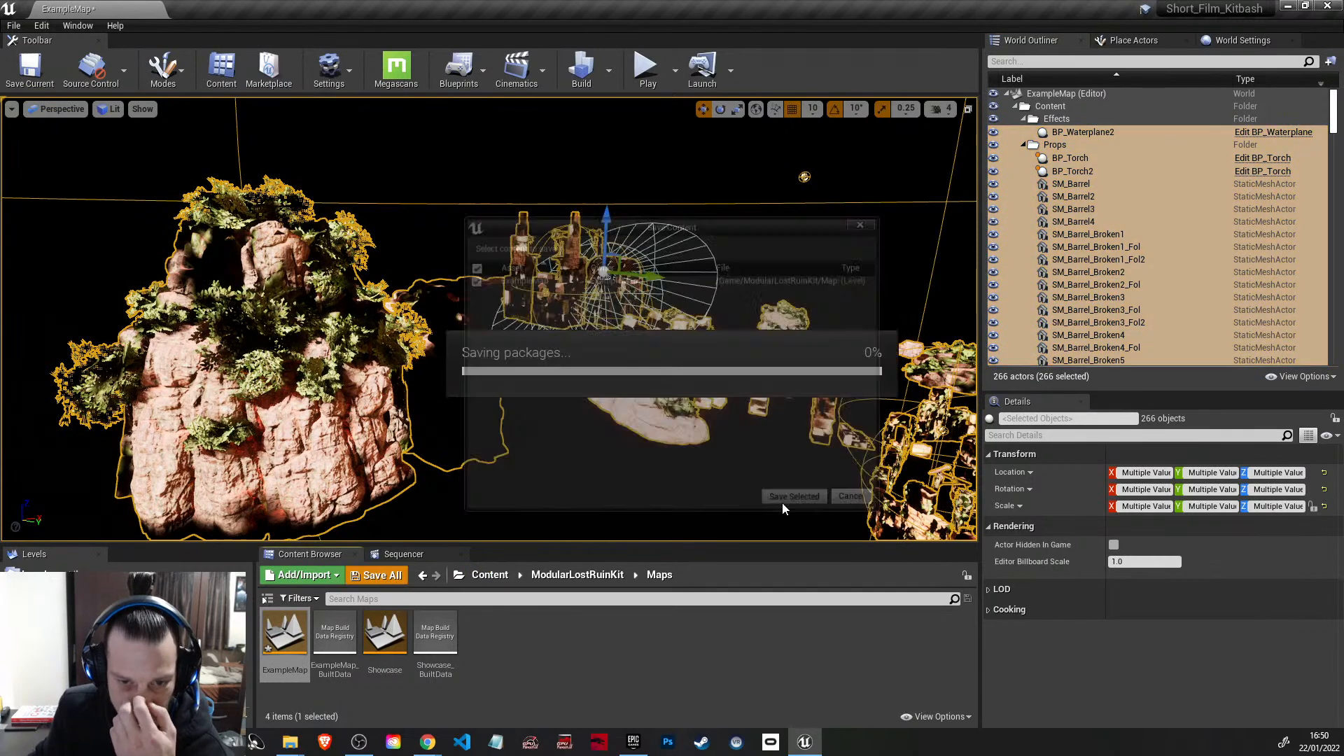
Step: Open the Demo_Scene level from the Maps folder of Medieval_Castle_Vol1
{"action": "left_click", "coordinate": [490, 581]}
{"action": "double_click", "coordinate": [447, 648]}
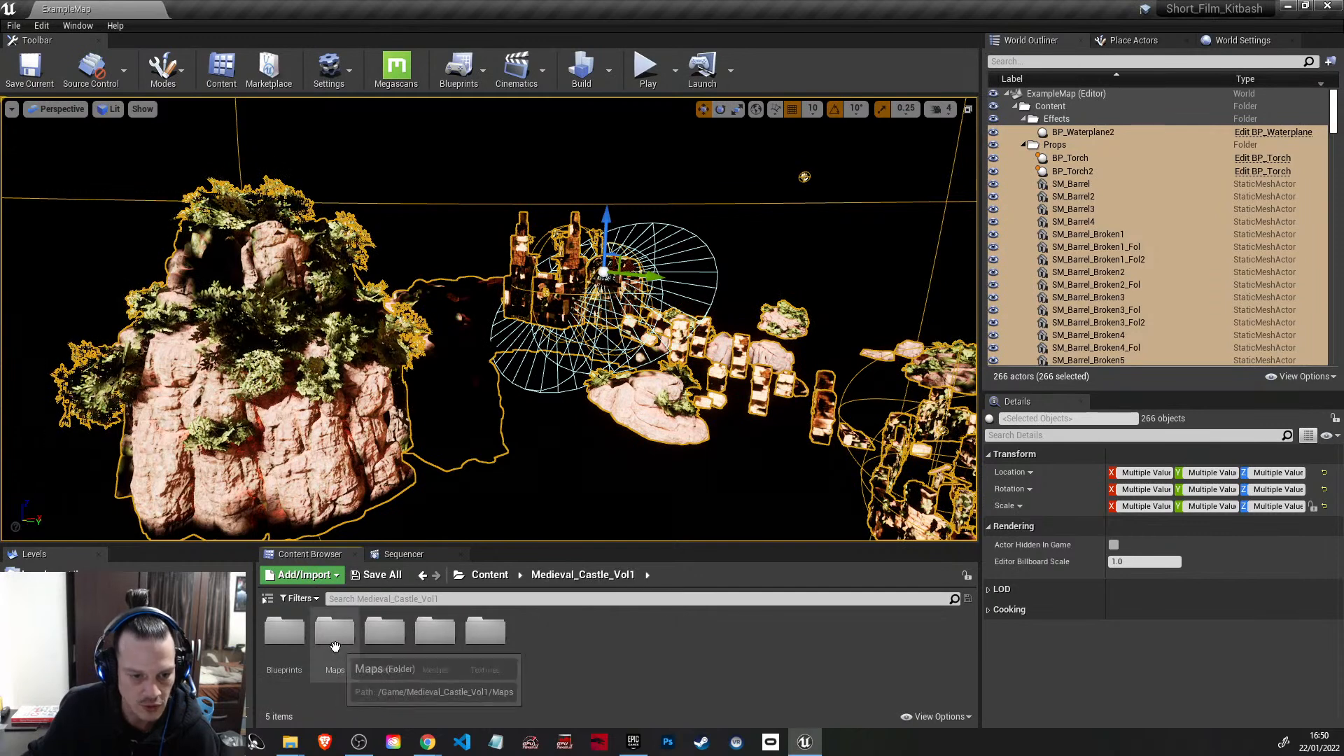
{"action": "double_click", "coordinate": [335, 634]}
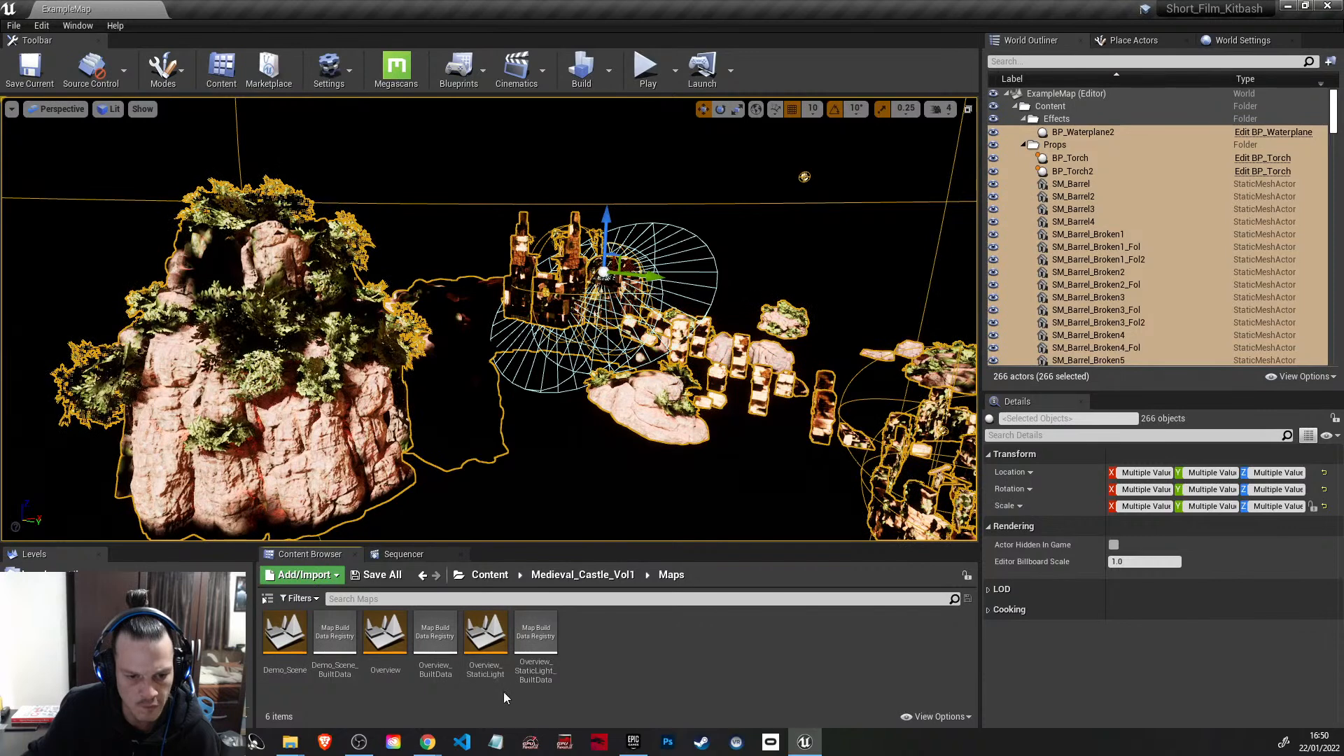
{"action": "double_click", "coordinate": [286, 644]}
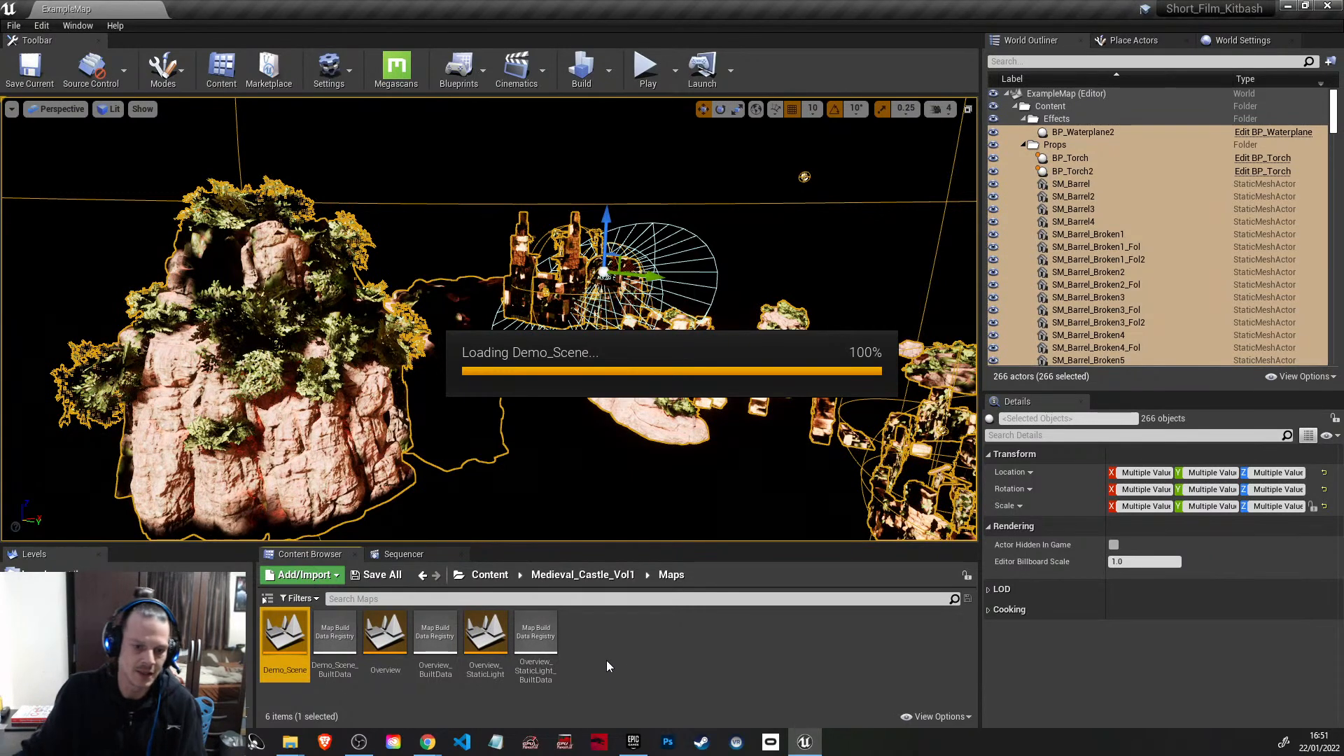
{"action": "mouse_move", "coordinate": [635, 751]}
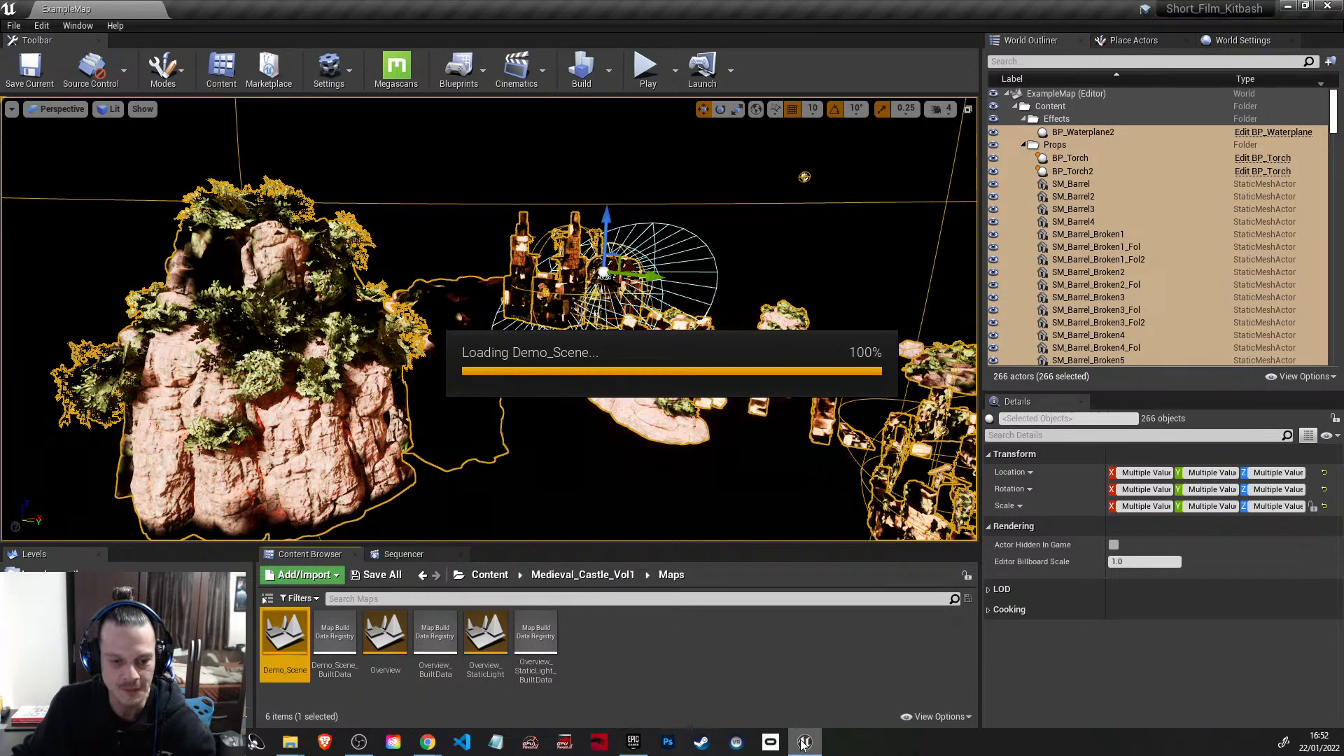
{"action": "mouse_move", "coordinate": [803, 746]}
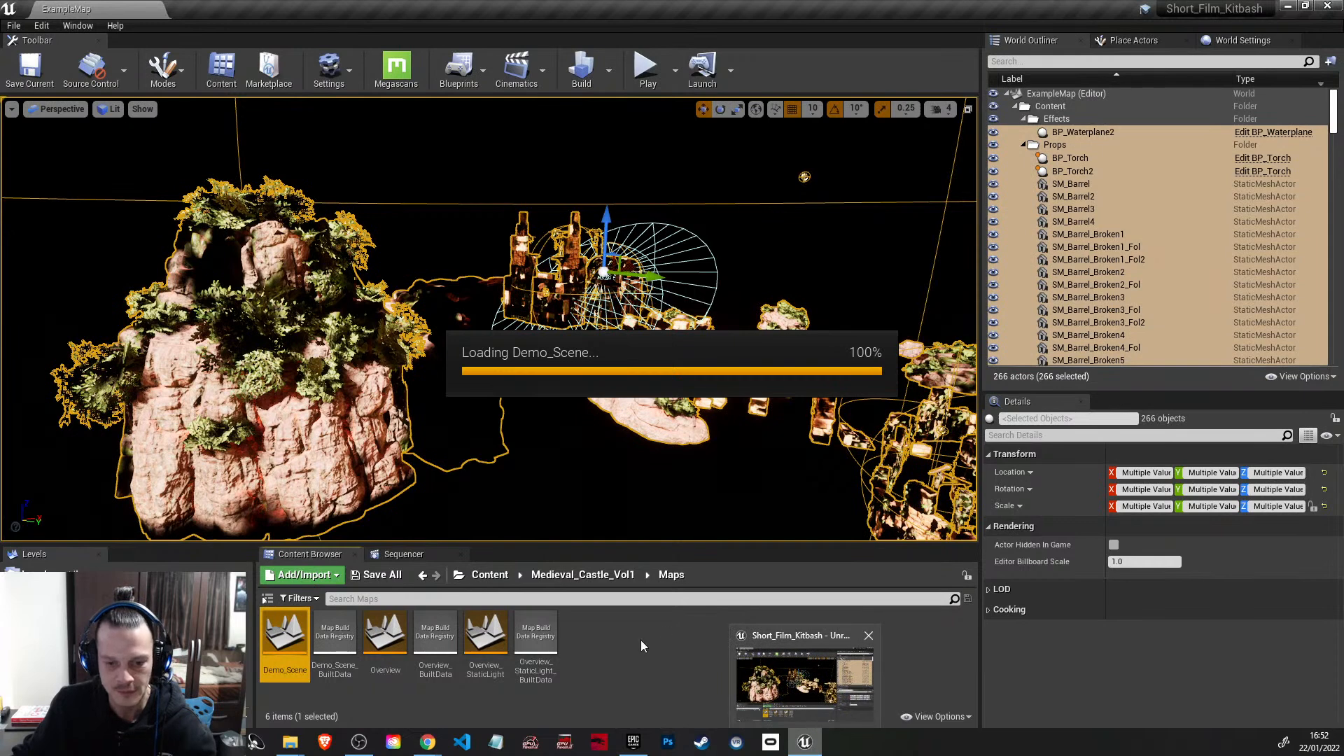
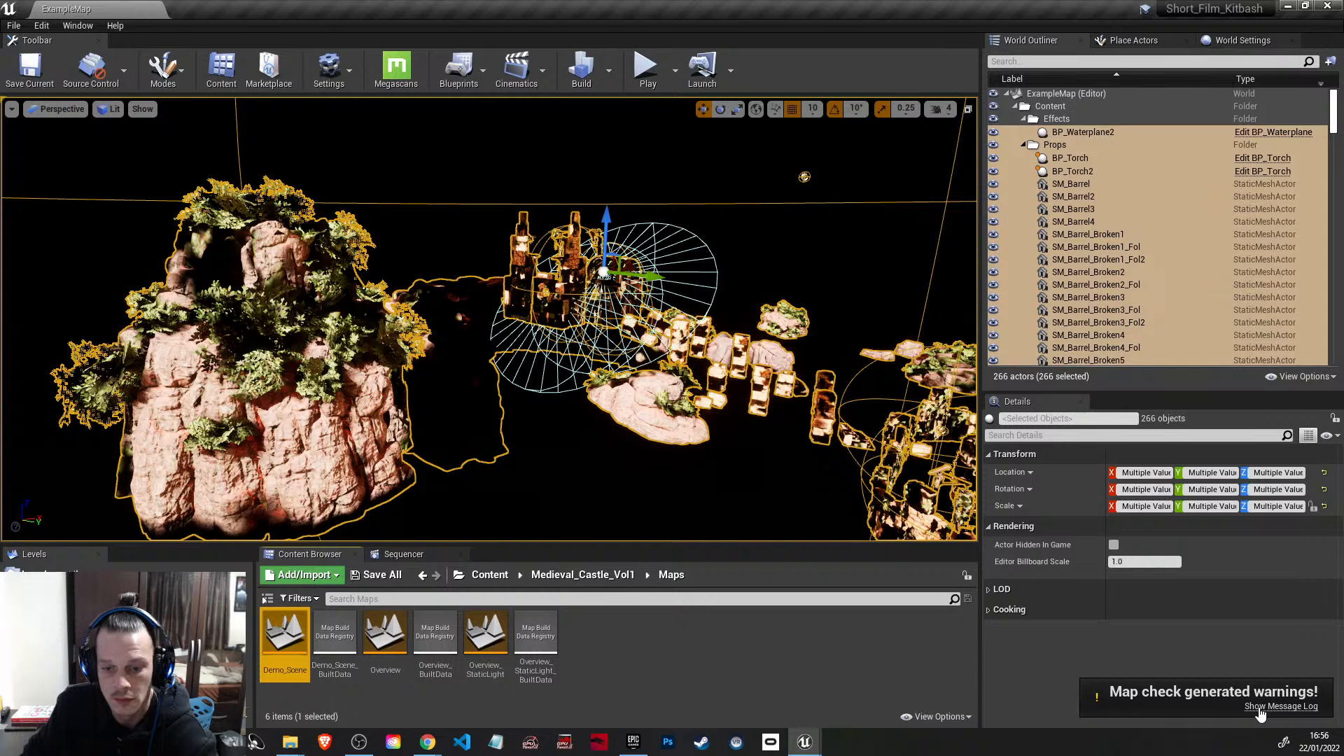
Step: Close the map check Message Log and move from Demo_Scene's castle courtyard out over the surrounding landscape
{"action": "left_click", "coordinate": [807, 743]}
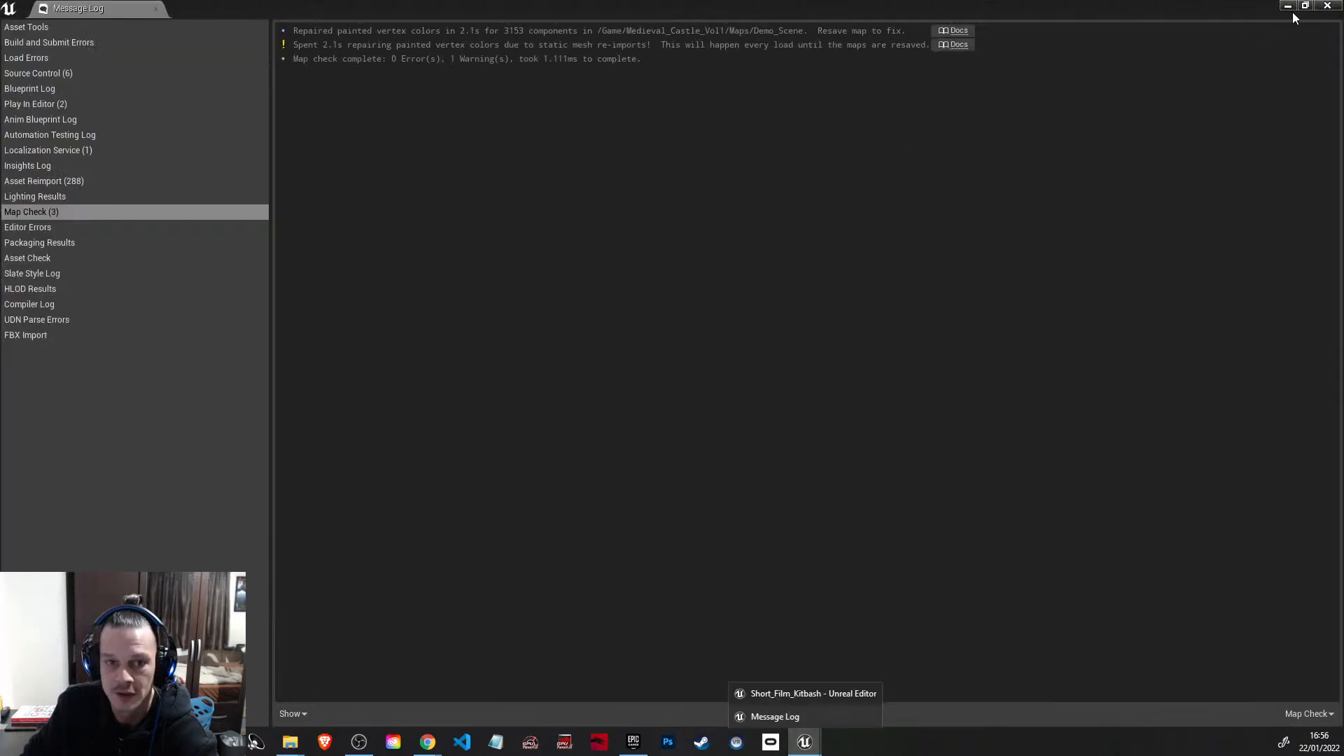
{"action": "left_click", "coordinate": [1328, 6]}
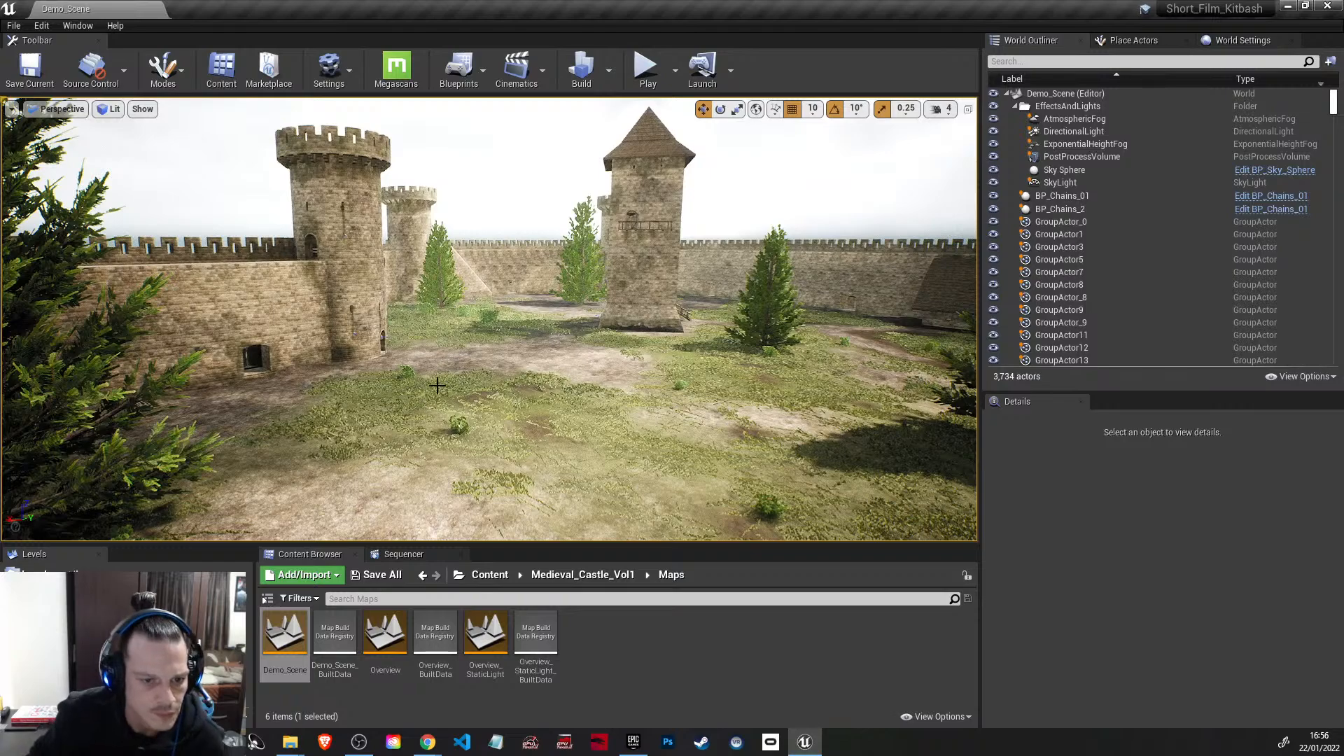
{"action": "right_click", "coordinate": [364, 393]}
{"action": "right_click_drag", "start_coordinate": [657, 415], "coordinate": [484, 410]}
{"action": "key", "text": "s"}
{"action": "key", "text": "s"}
{"action": "key", "text": "w"}
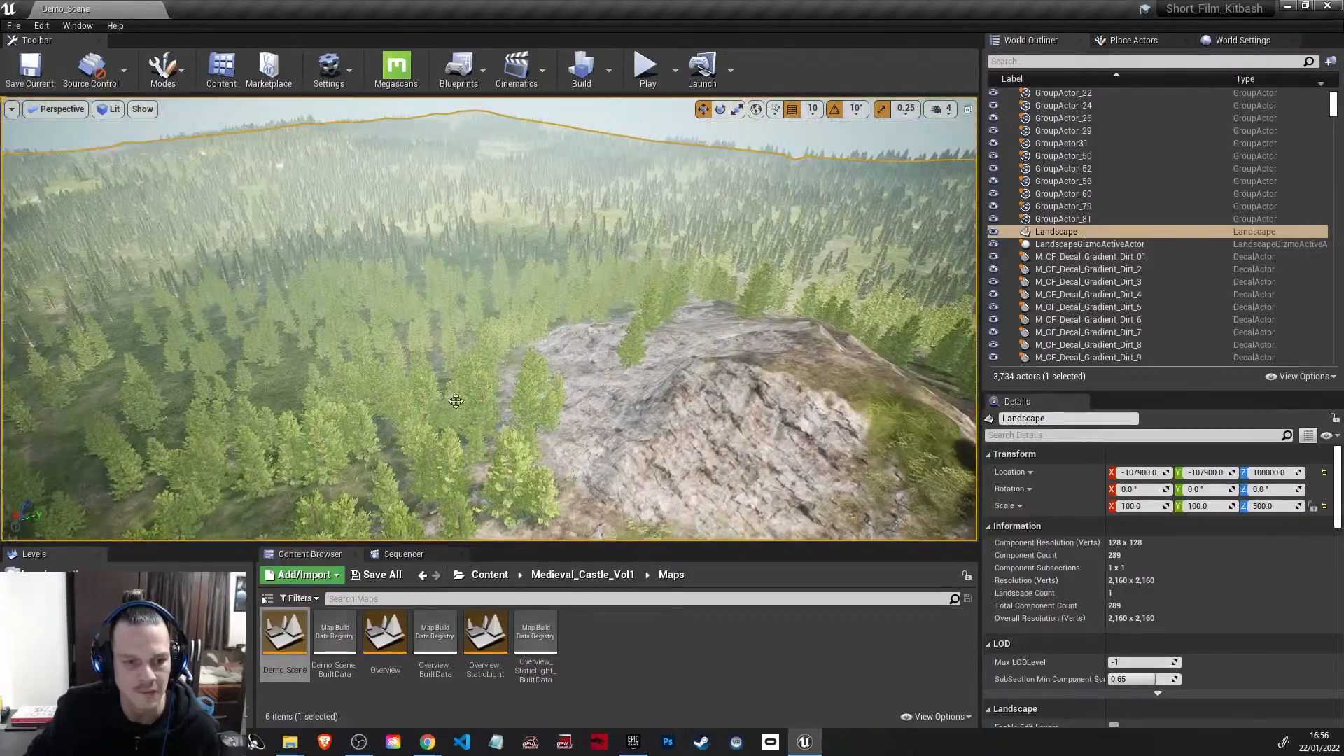
Step: Inspect the castle walls, hillside and surrounding forest, selecting the InstancedFoliageActor and the Landscape to tell them apart
{"action": "left_click", "coordinate": [391, 378]}
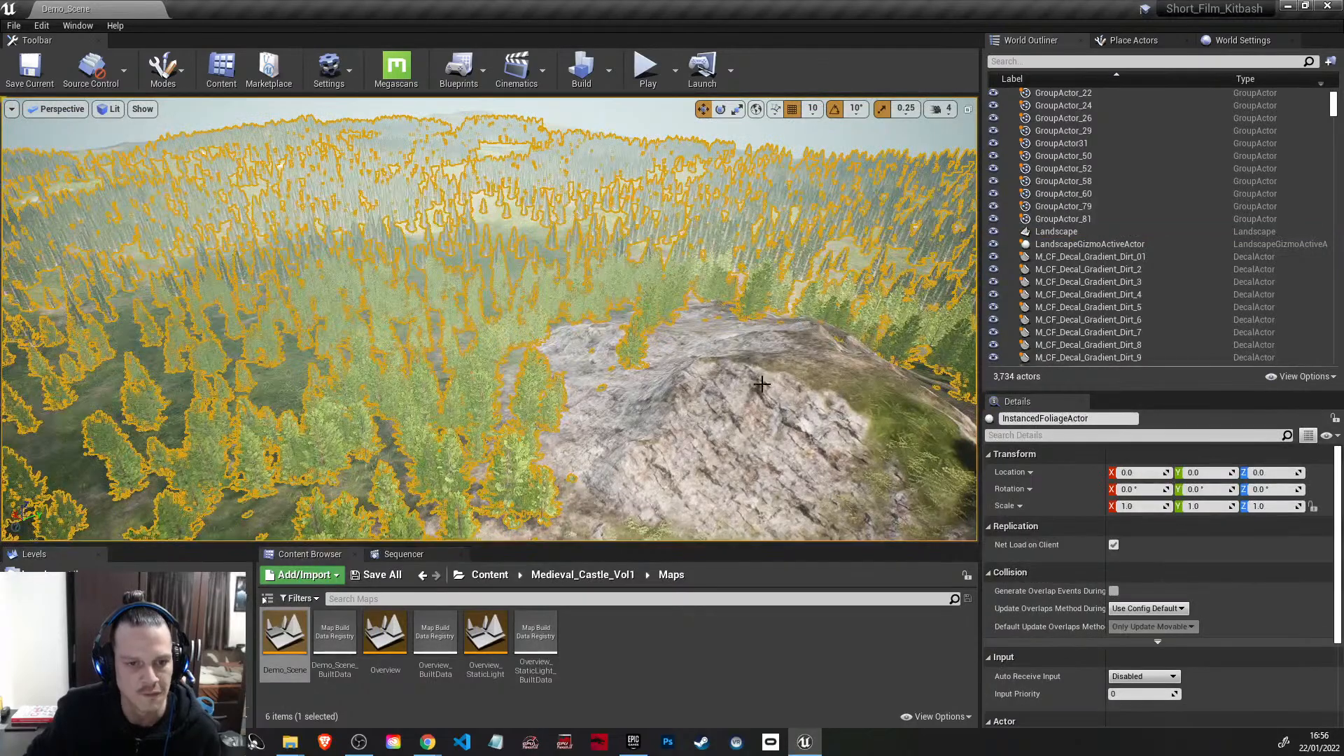
{"action": "right_click_drag", "start_coordinate": [391, 378], "coordinate": [59, 361]}
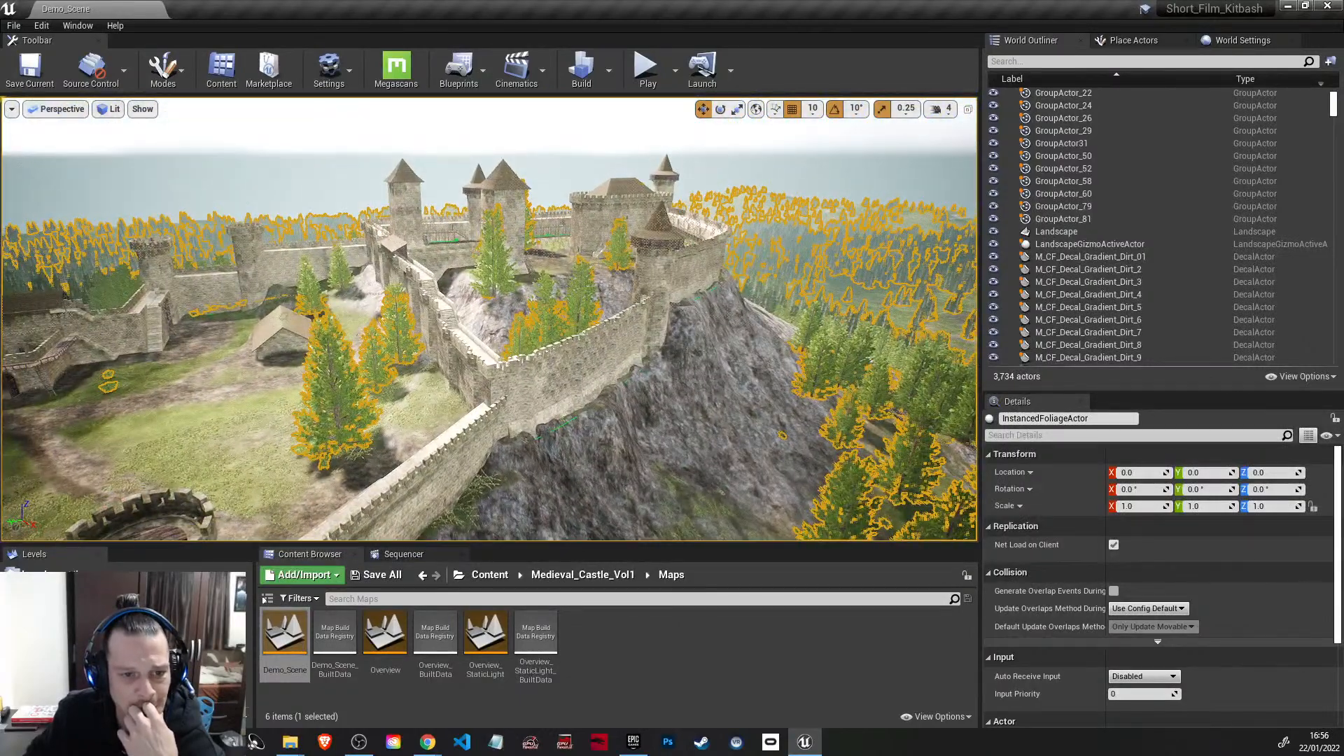
{"action": "right_click_drag", "start_coordinate": [682, 385], "coordinate": [557, 403]}
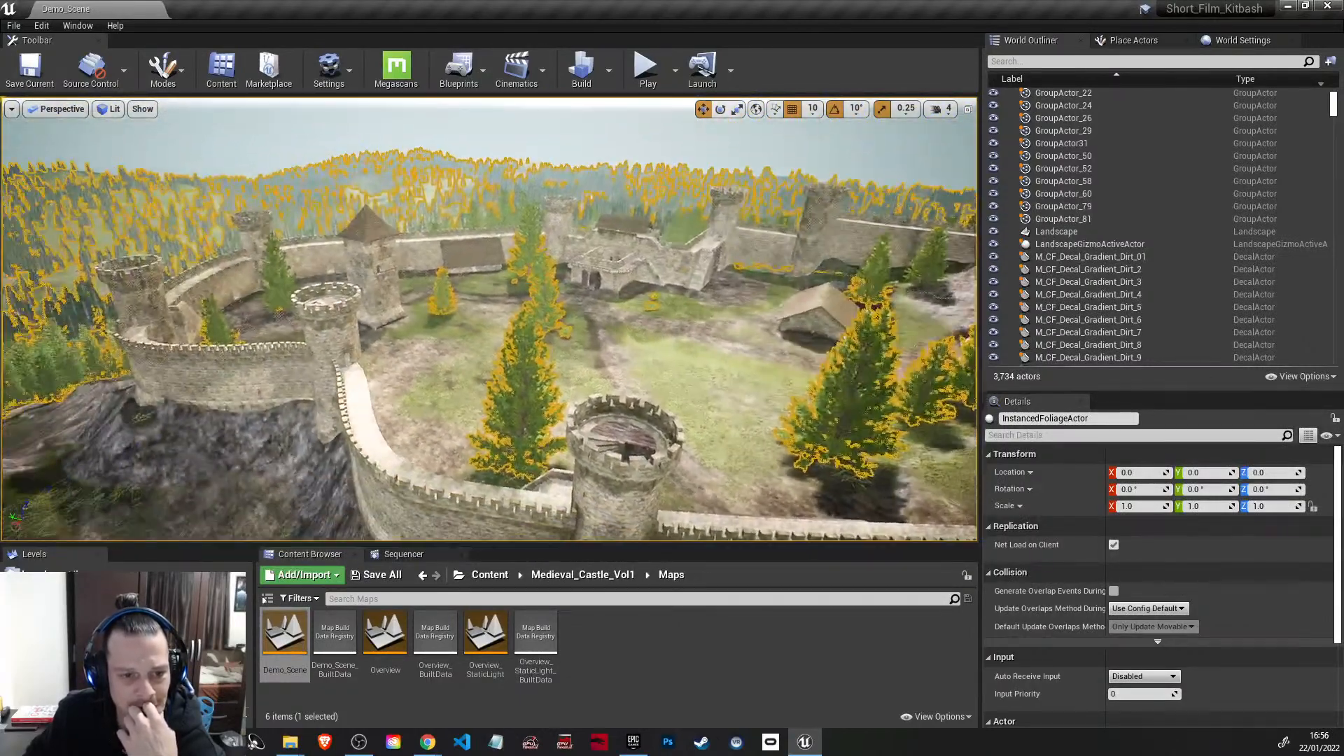
{"action": "left_click", "coordinate": [682, 381]}
{"action": "right_click_drag", "start_coordinate": [682, 381], "coordinate": [829, 281]}
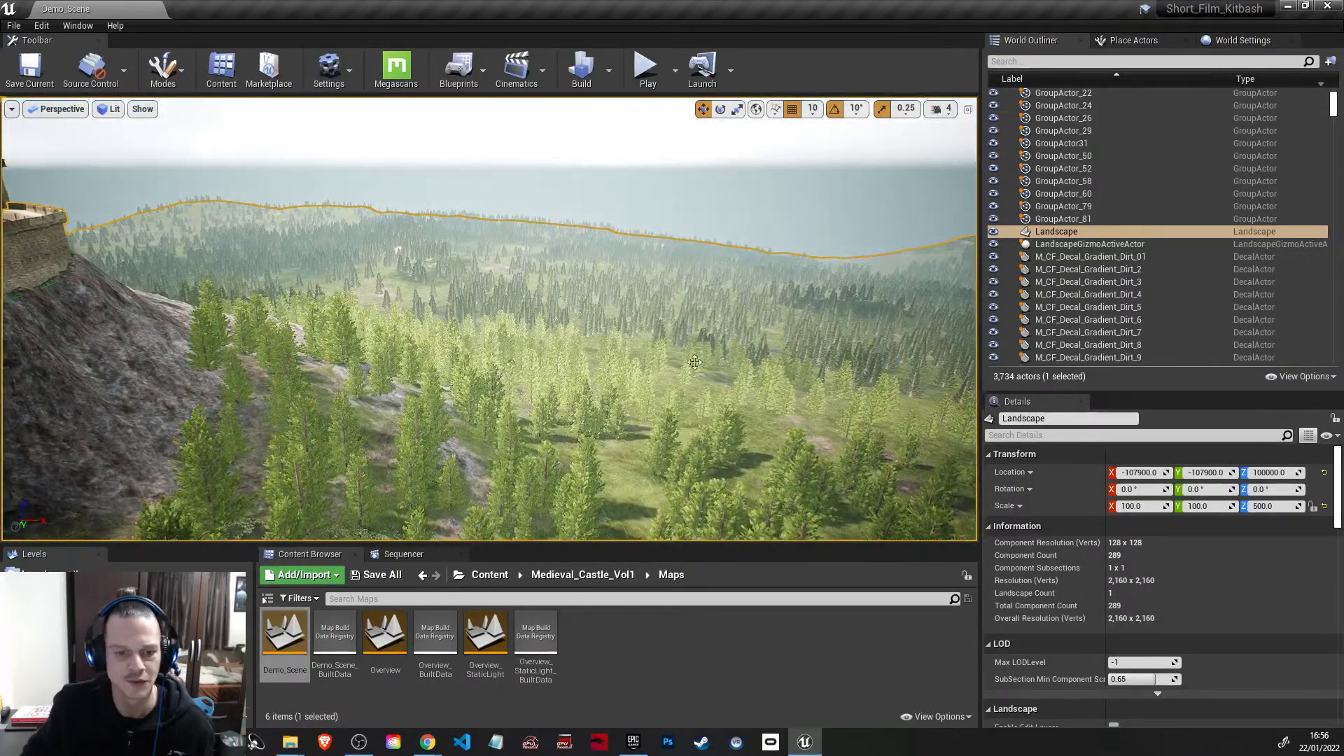
{"action": "left_click", "coordinate": [585, 406]}
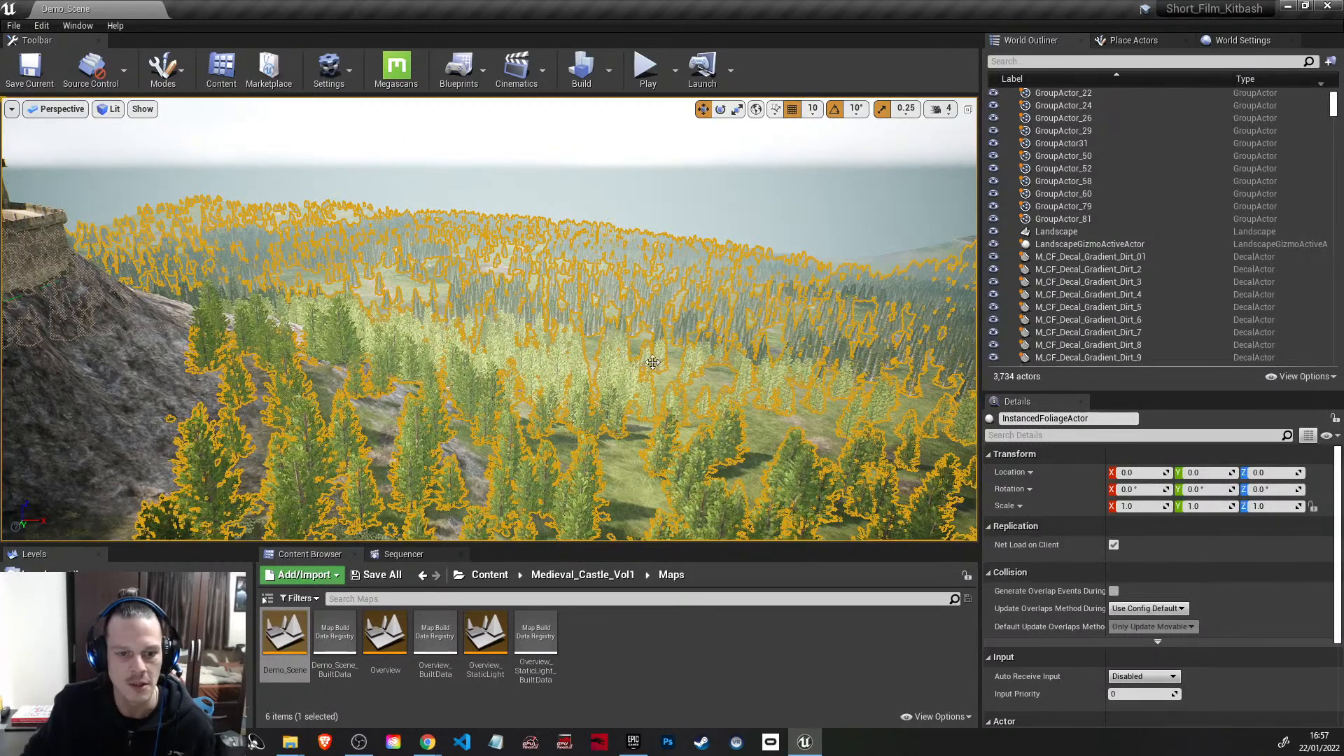
Step: Switch to Foliage mode and enable all four foliage types, including SM_Spruce_01, for painting
{"action": "left_click", "coordinate": [179, 71]}
{"action": "left_click", "coordinate": [201, 151]}
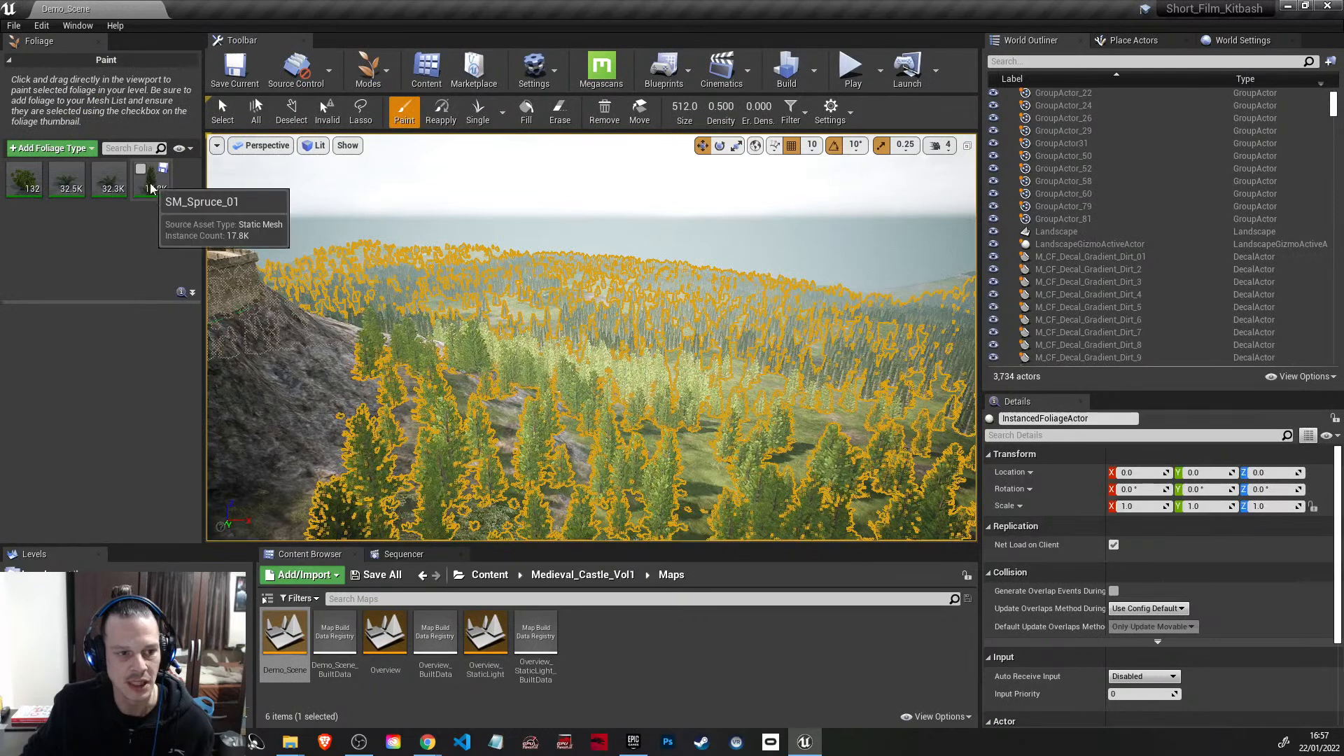
{"action": "left_click", "coordinate": [142, 171]}
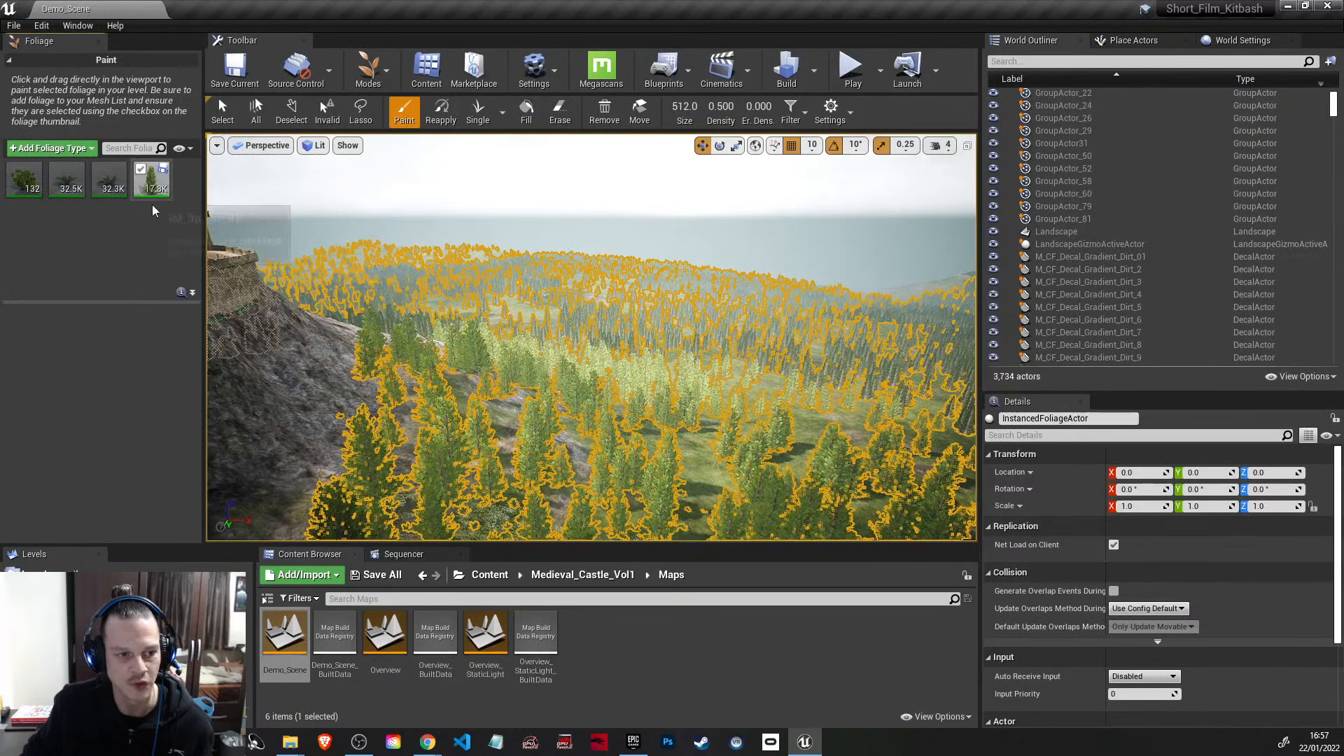
{"action": "left_click", "coordinate": [98, 170]}
{"action": "left_click", "coordinate": [14, 171]}
{"action": "left_click", "coordinate": [57, 173]}
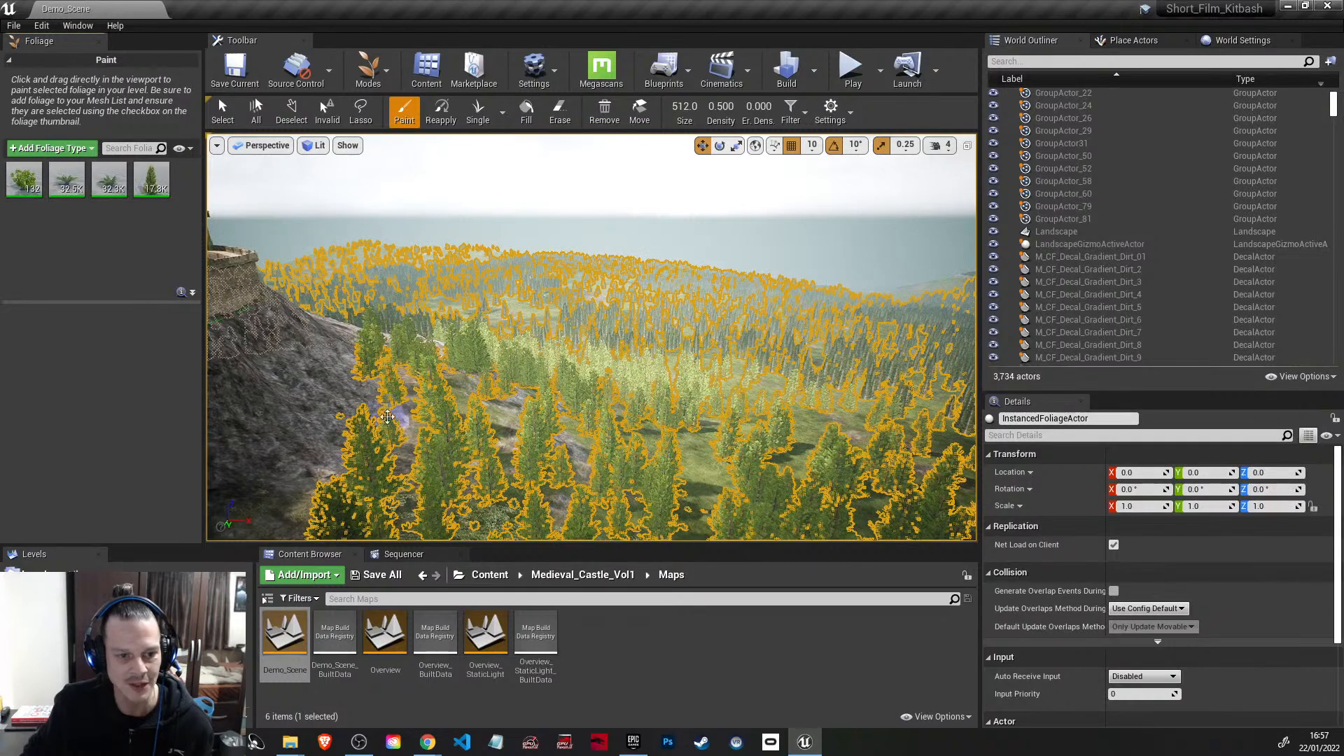
Step: Paint two strokes of trees and ground plants on the rocky slope below the castle wall
{"action": "mouse_move", "coordinate": [511, 408]}
{"action": "right_mouse_down"}
{"action": "mouse_move", "coordinate": [428, 449]}
{"action": "mouse_move", "coordinate": [504, 422]}
{"action": "mouse_move", "coordinate": [490, 414]}
{"action": "right_mouse_up"}
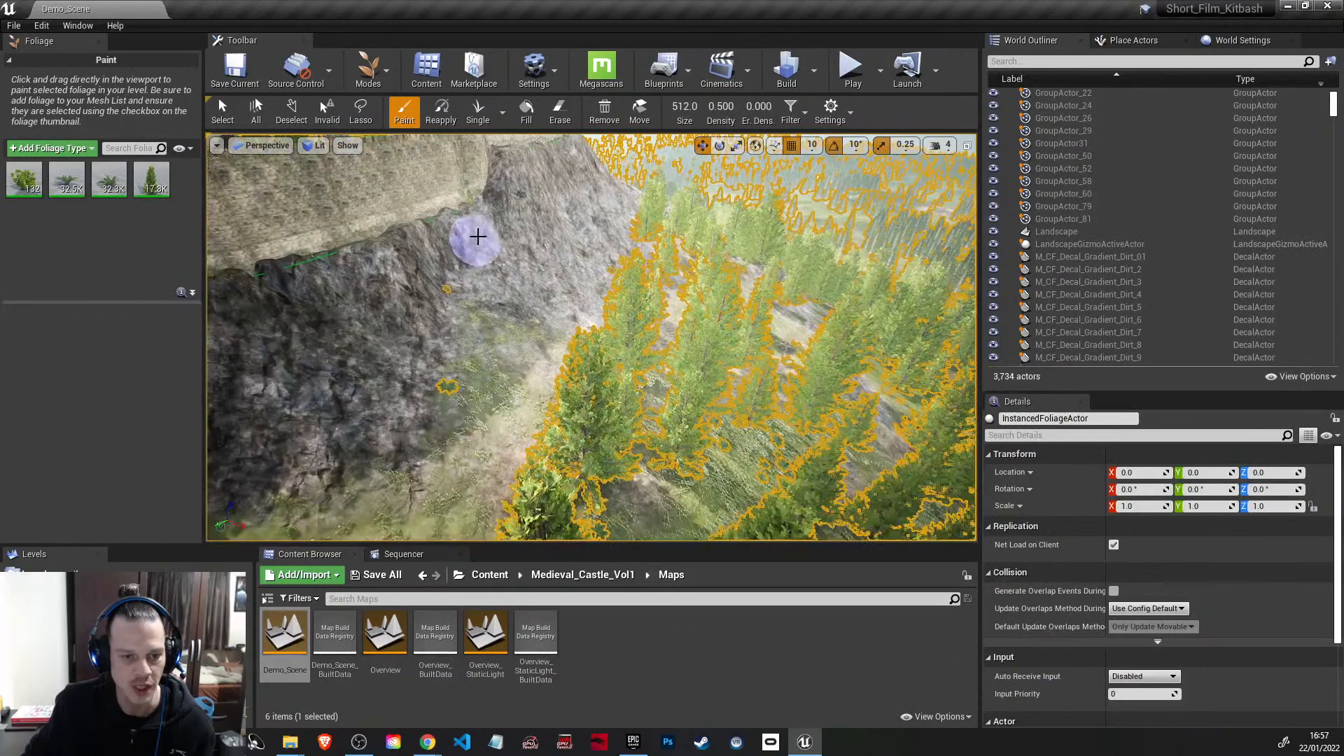
{"action": "mouse_move", "coordinate": [428, 245]}
{"action": "left_mouse_down"}
{"action": "mouse_move", "coordinate": [424, 351]}
{"action": "mouse_move", "coordinate": [579, 267]}
{"action": "left_mouse_up"}
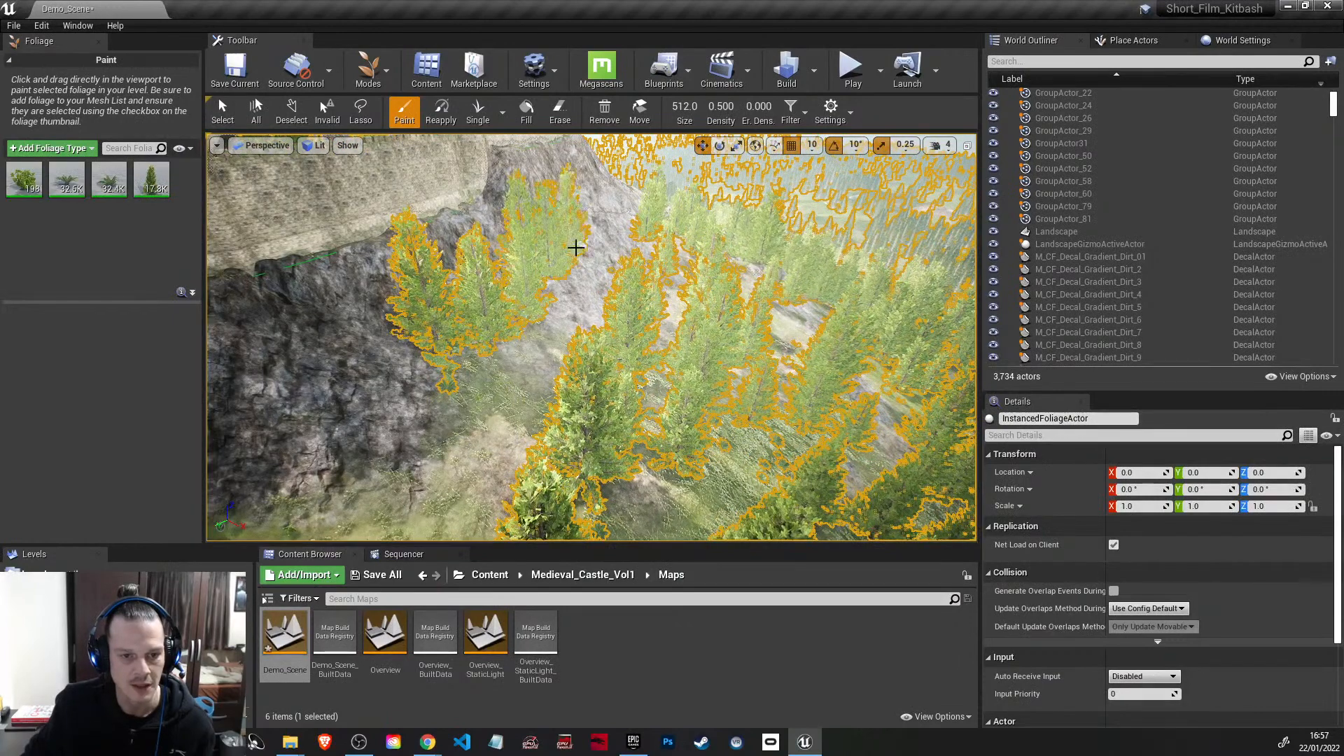
{"action": "left_click_drag", "start_coordinate": [514, 388], "coordinate": [320, 411]}
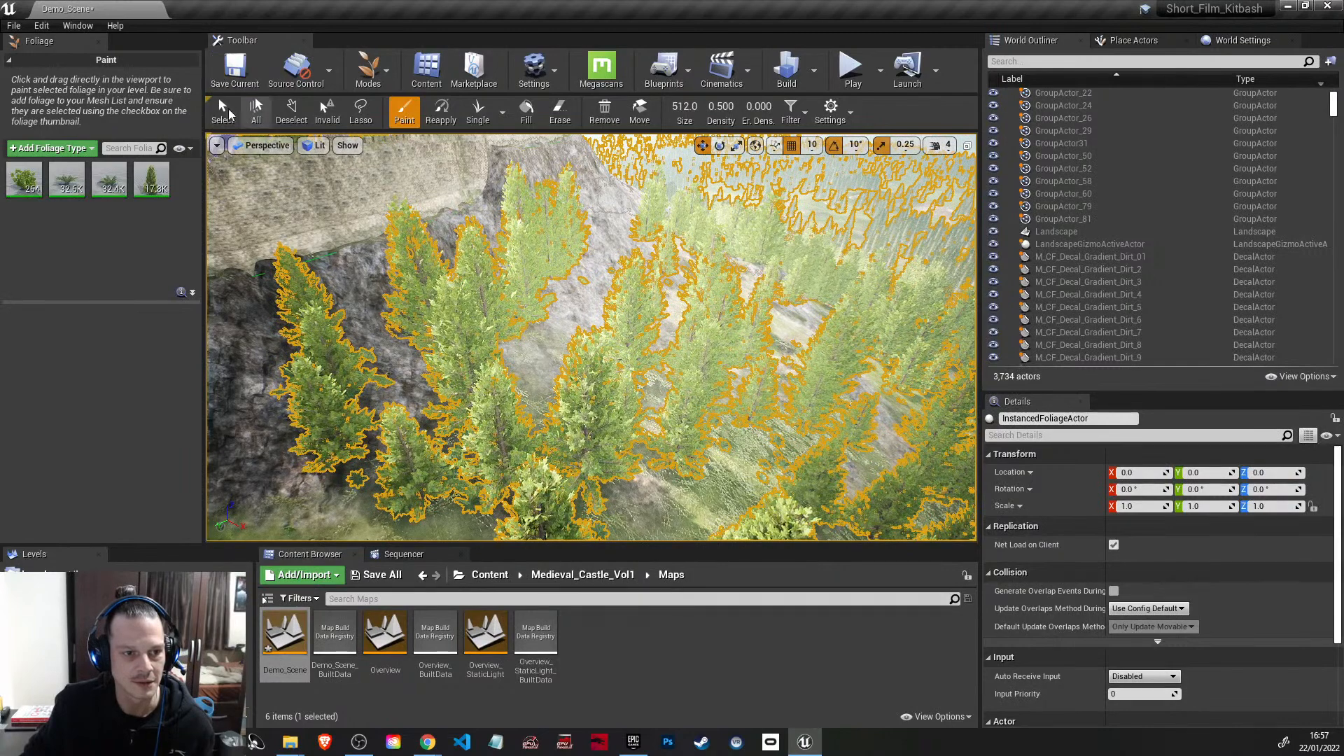
Step: Use the foliage Select tool to pick individual tree instances on the slope and in the forest below
{"action": "left_click", "coordinate": [222, 111]}
{"action": "left_click", "coordinate": [411, 288]}
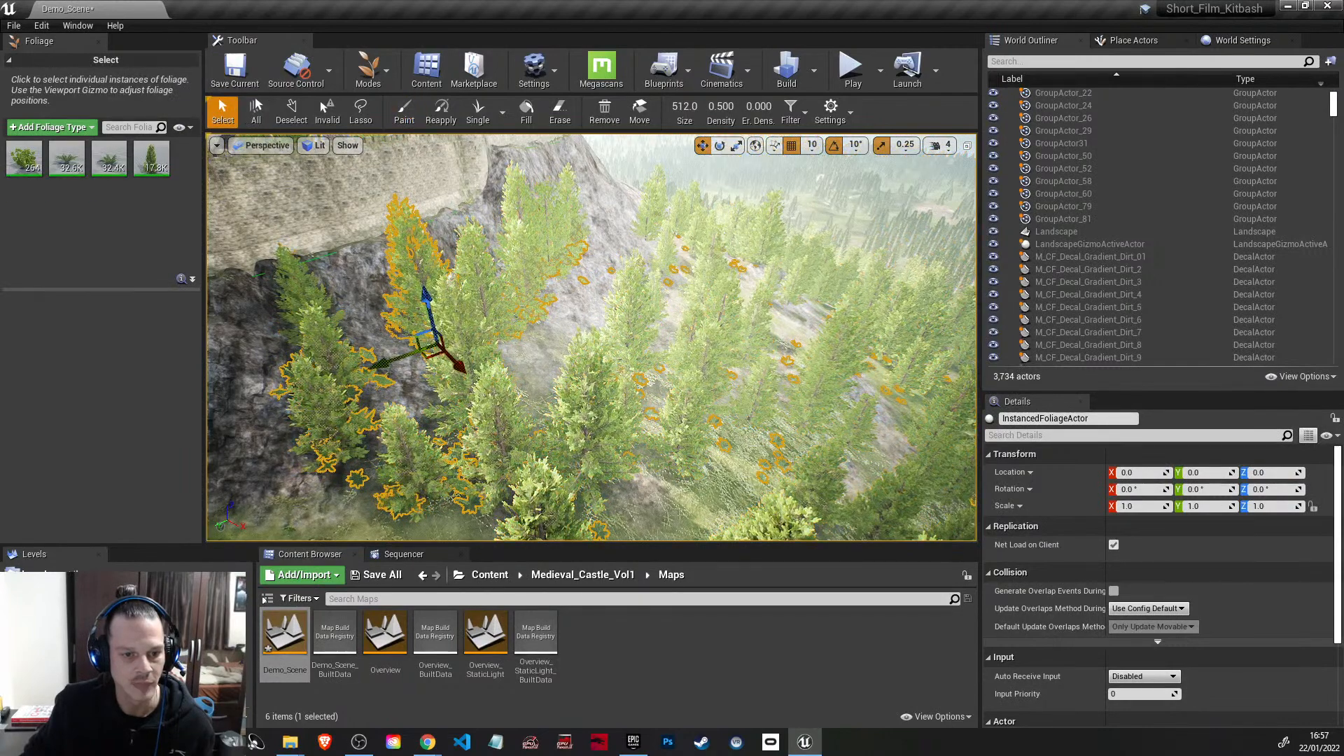
{"action": "left_click", "coordinate": [477, 372]}
{"action": "left_click_drag", "start_coordinate": [512, 370], "coordinate": [557, 353]}
{"action": "key", "text": "w"}
{"action": "right_click_drag", "start_coordinate": [798, 353], "coordinate": [797, 354]}
{"action": "left_click", "coordinate": [760, 404]}
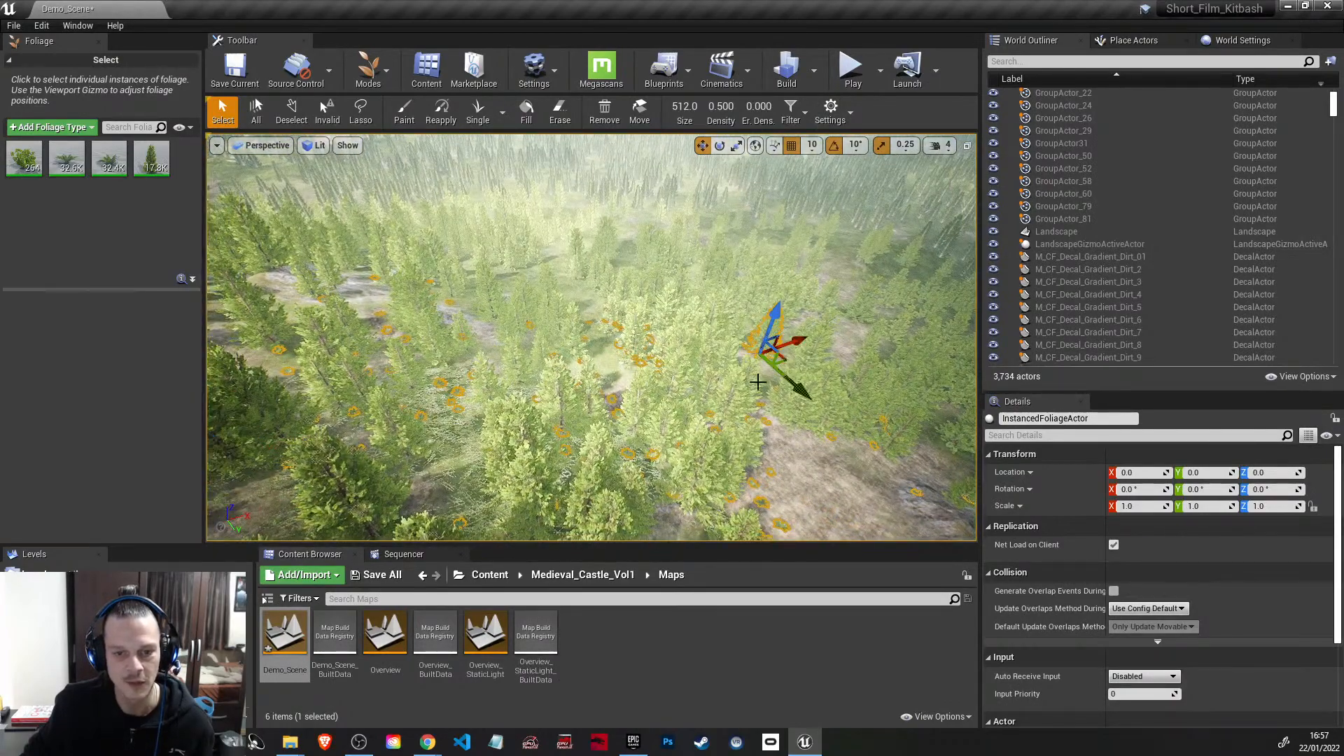
Step: Examine the foliage across the forest floor and along the cliffs outside the castle walls
{"action": "left_click", "coordinate": [698, 323]}
{"action": "right_click_drag", "start_coordinate": [697, 323], "coordinate": [697, 323]}
{"action": "key", "text": "w"}
{"action": "left_click", "coordinate": [833, 645]}
{"action": "right_click_drag", "start_coordinate": [818, 465], "coordinate": [818, 465]}
{"action": "right_click_drag", "start_coordinate": [631, 442], "coordinate": [630, 441]}
{"action": "key", "text": "w"}
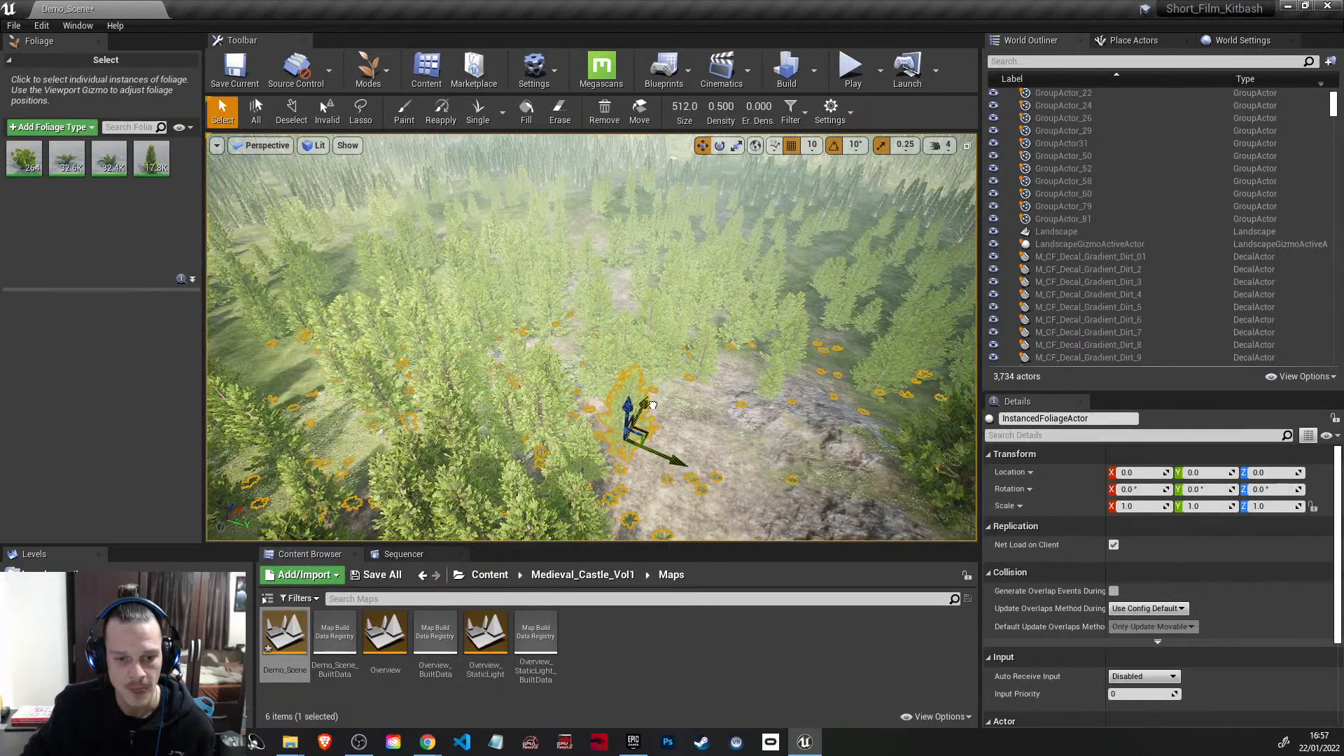
{"action": "right_click_drag", "start_coordinate": [721, 450], "coordinate": [720, 450]}
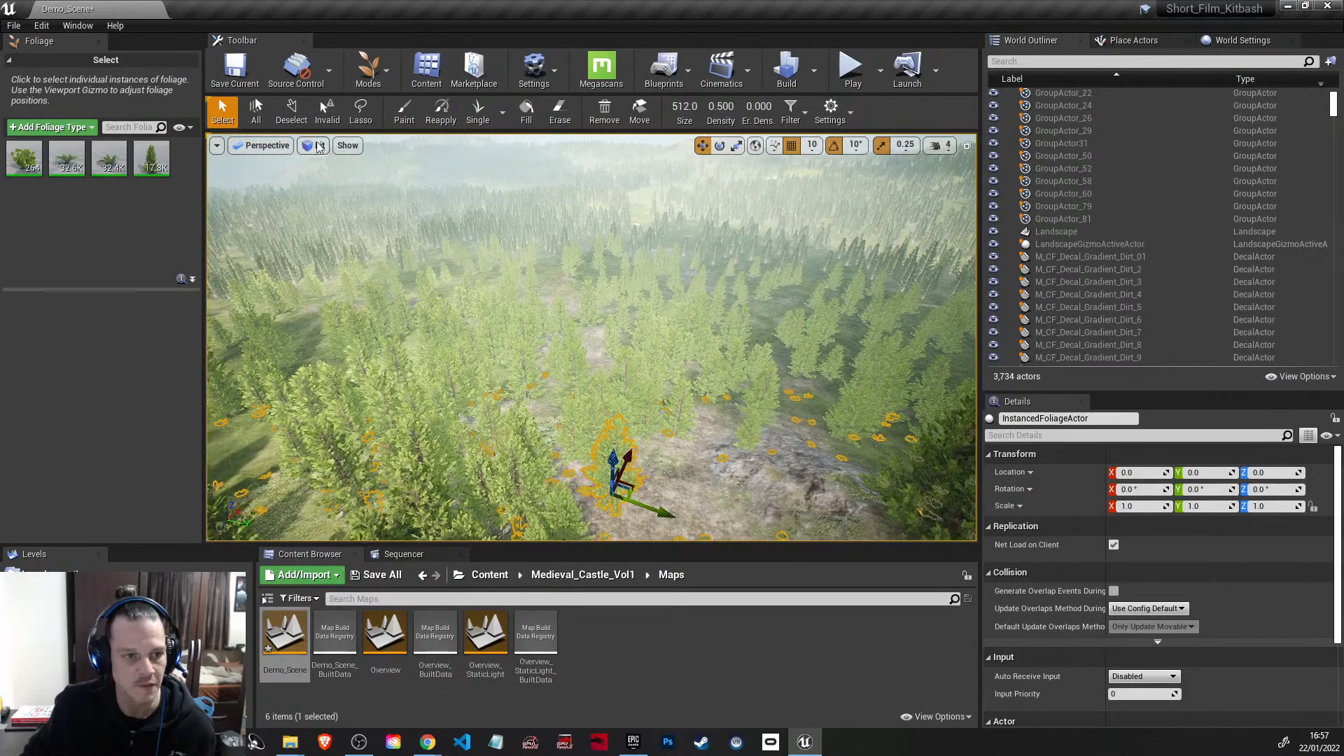
{"action": "right_click_drag", "start_coordinate": [623, 336], "coordinate": [623, 336]}
Step: Raise the camera speed to 5 and check the LOD settings of the InstancedFoliageActor
{"action": "left_click", "coordinate": [938, 147]}
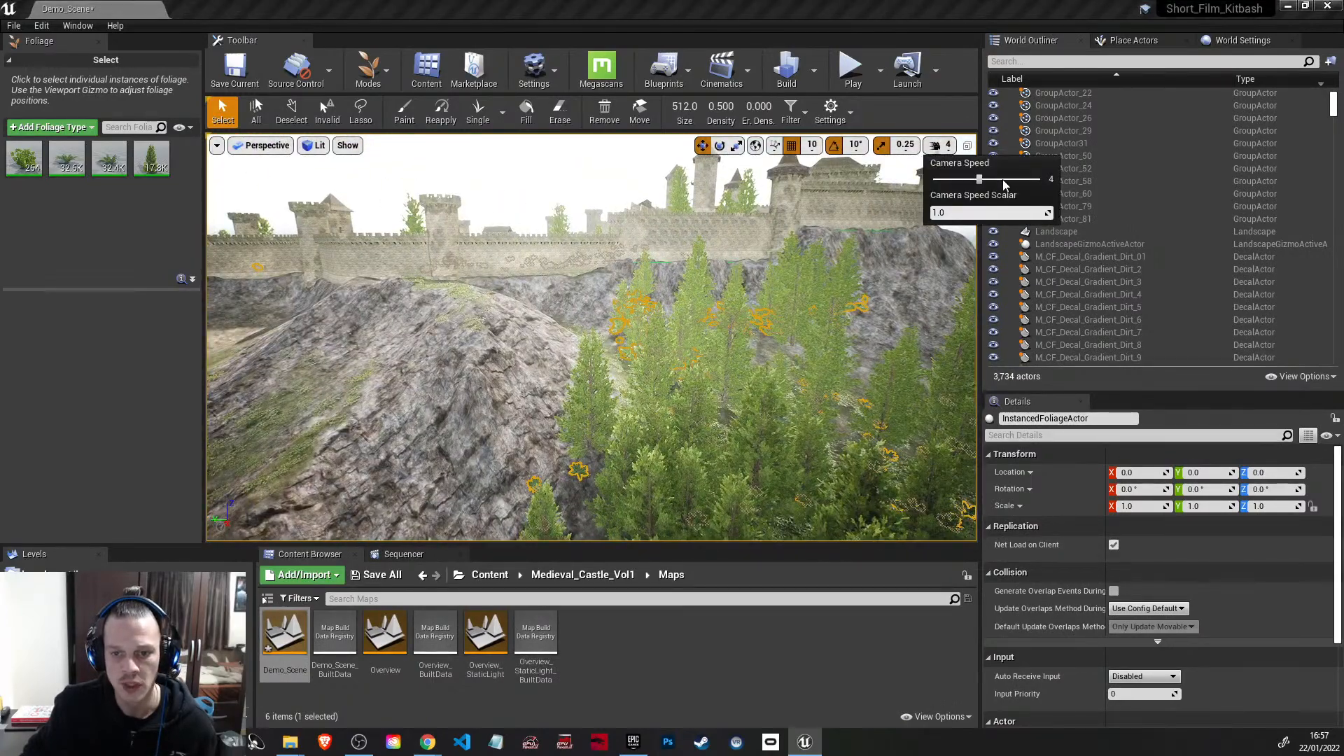
{"action": "right_click_drag", "start_coordinate": [898, 251], "coordinate": [899, 251]}
{"action": "scroll", "coordinate": [1062, 644], "scroll_direction": "down", "scroll_amount": 4}
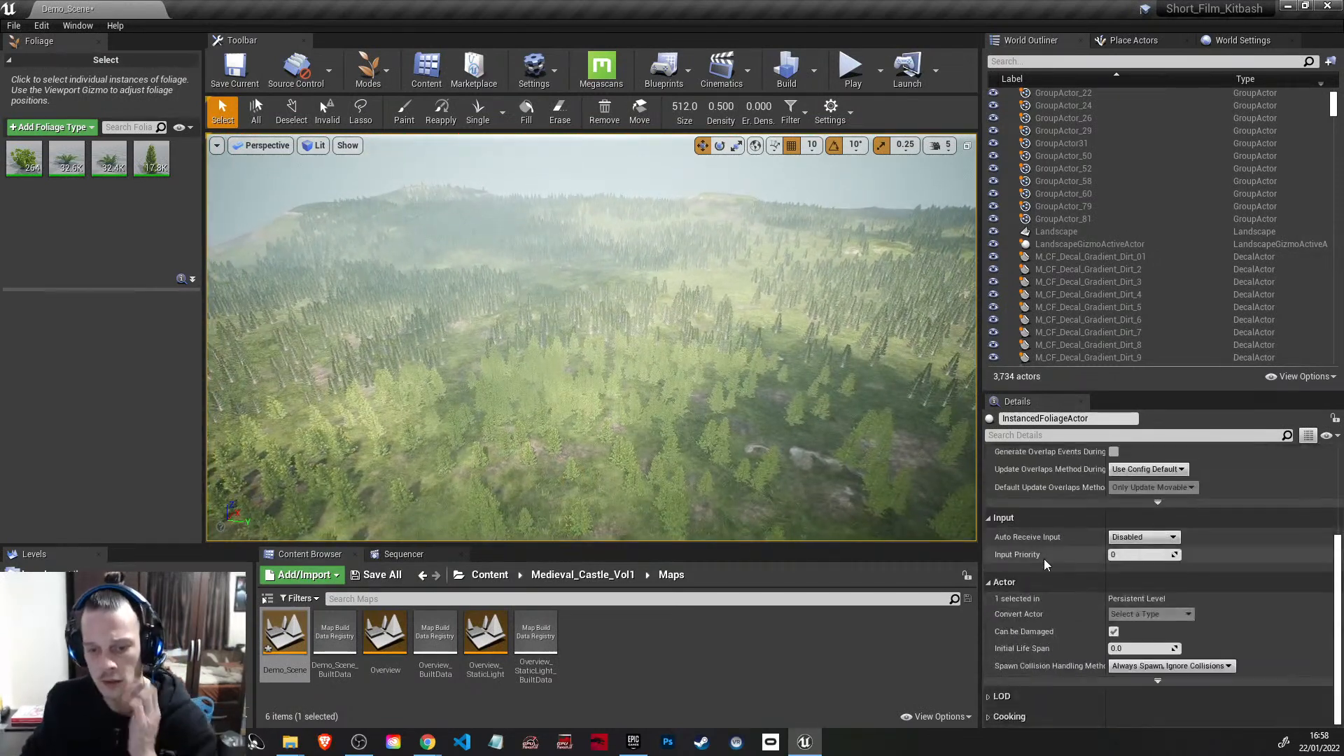
{"action": "left_click", "coordinate": [993, 697]}
{"action": "scroll", "coordinate": [1002, 693], "scroll_direction": "down", "scroll_amount": 1}
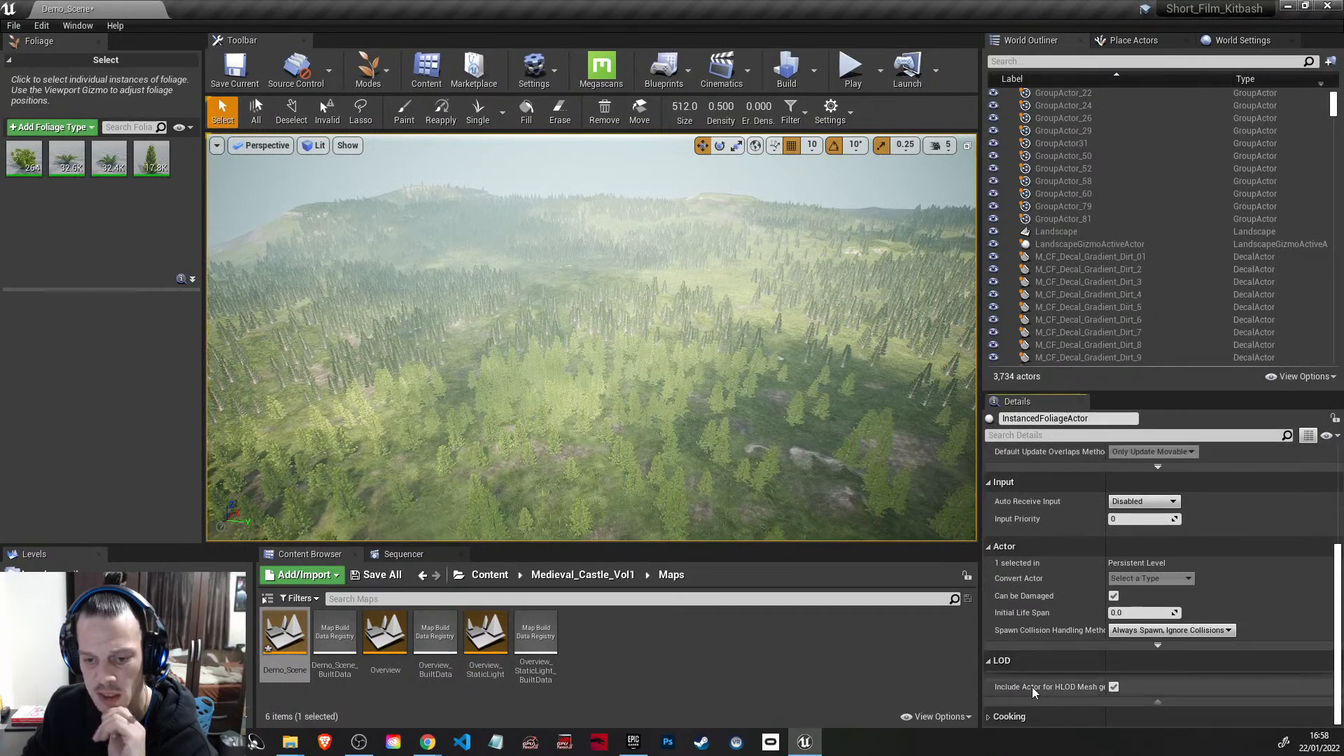
{"action": "left_click", "coordinate": [990, 662]}
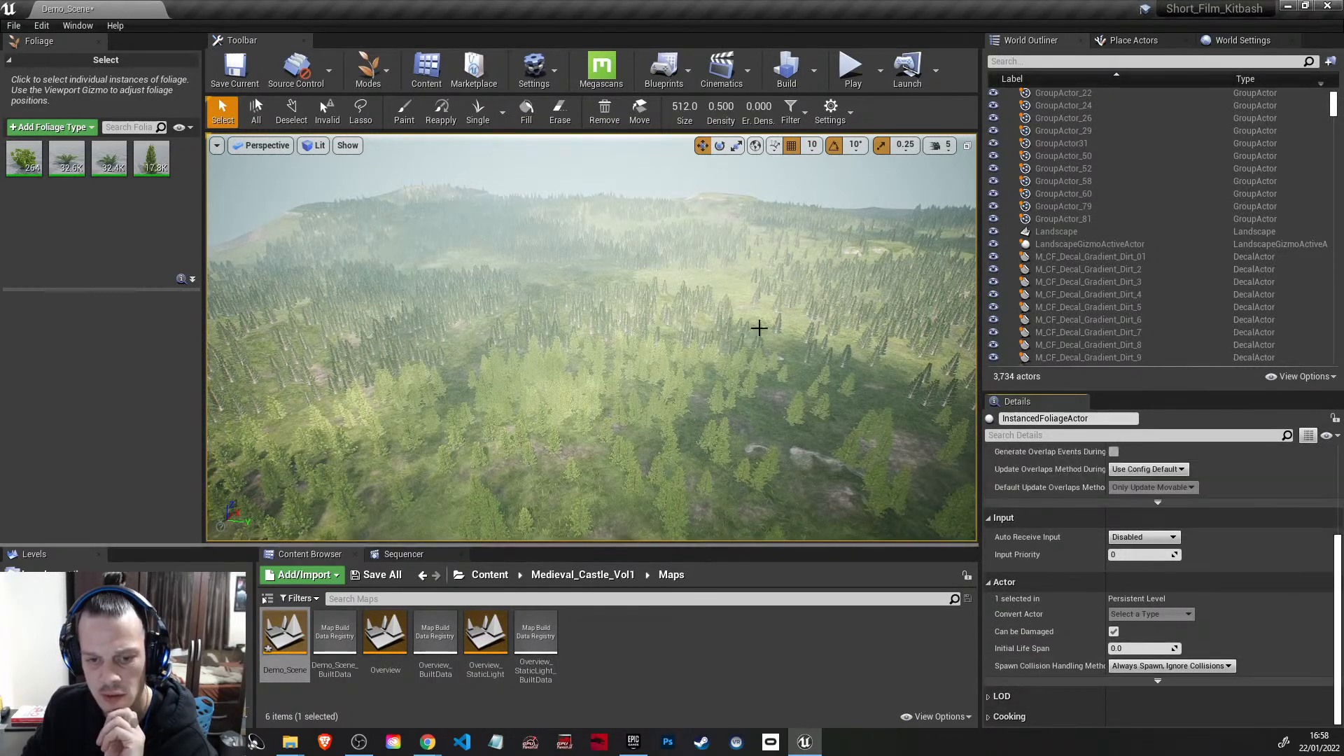
Step: Move from a distant forest overview to a close-up of one tree to compare foliage detail at different distances
{"action": "key", "text": "s"}
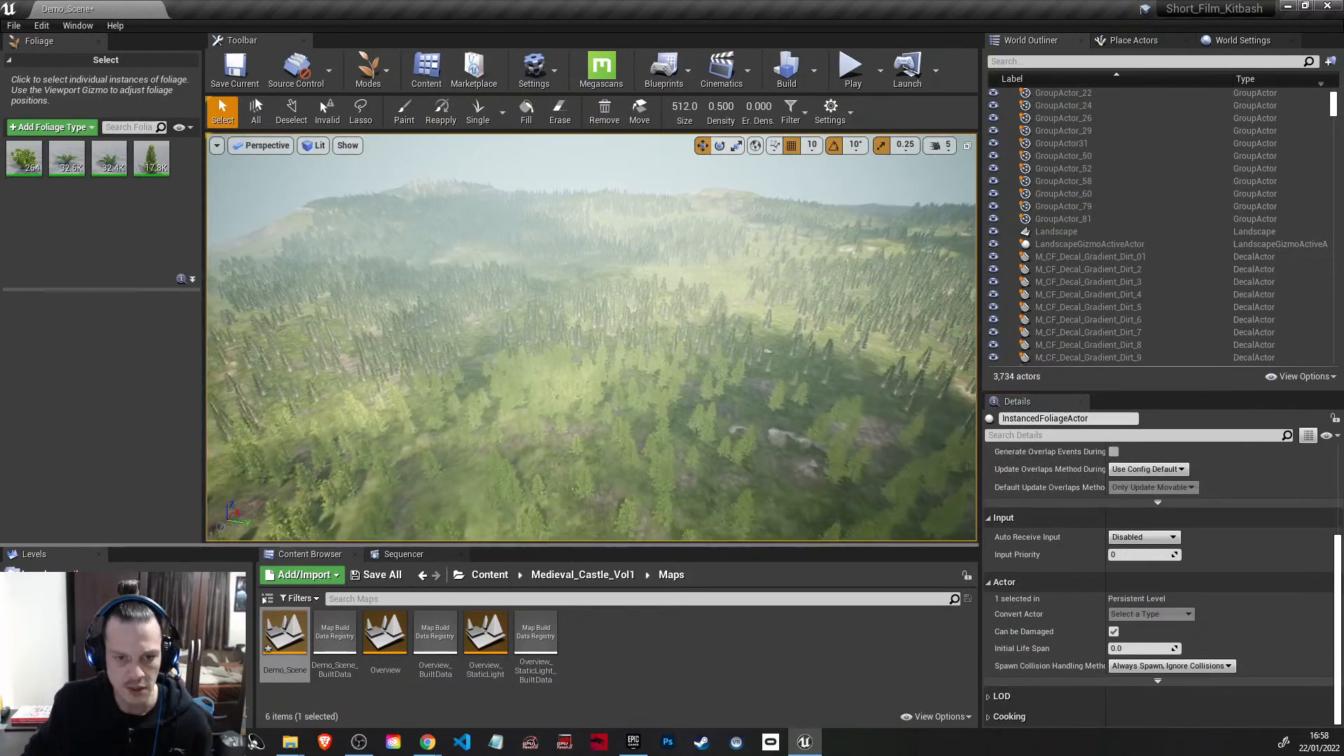
{"action": "key", "text": "w"}
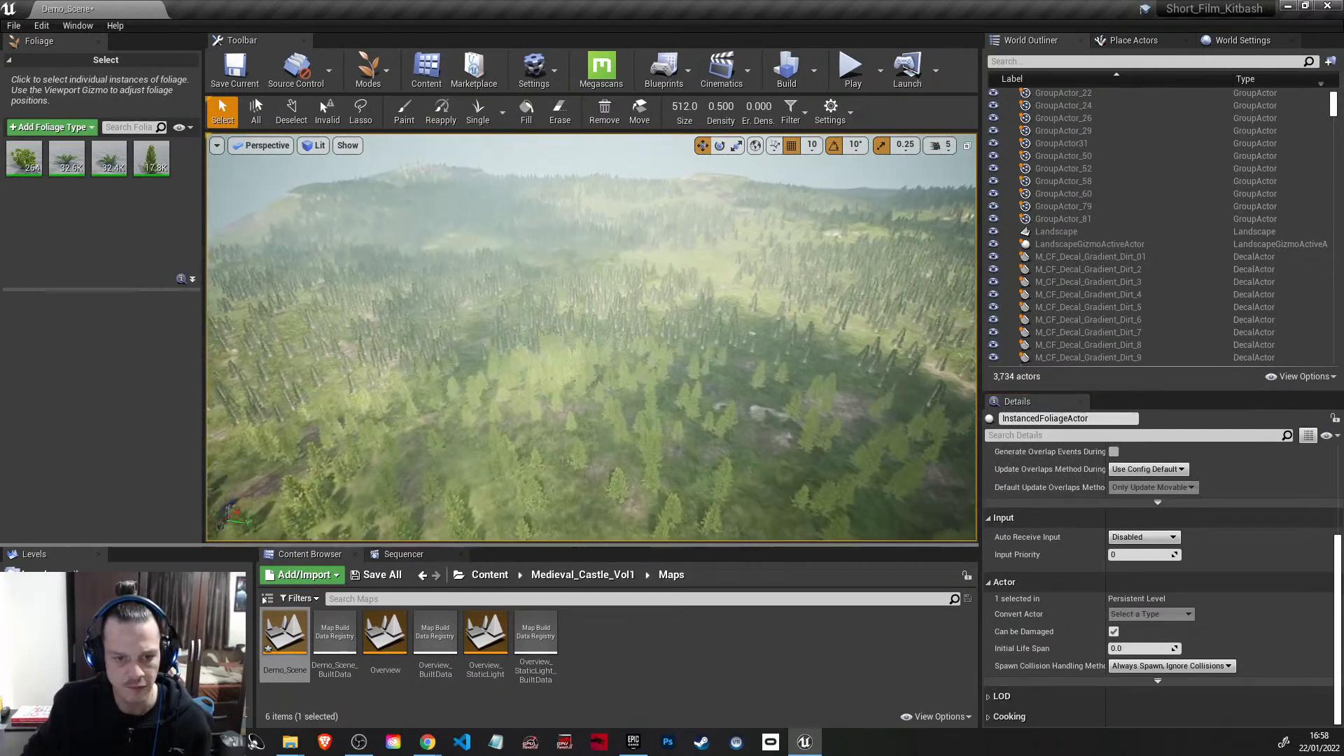
{"action": "key", "text": "w"}
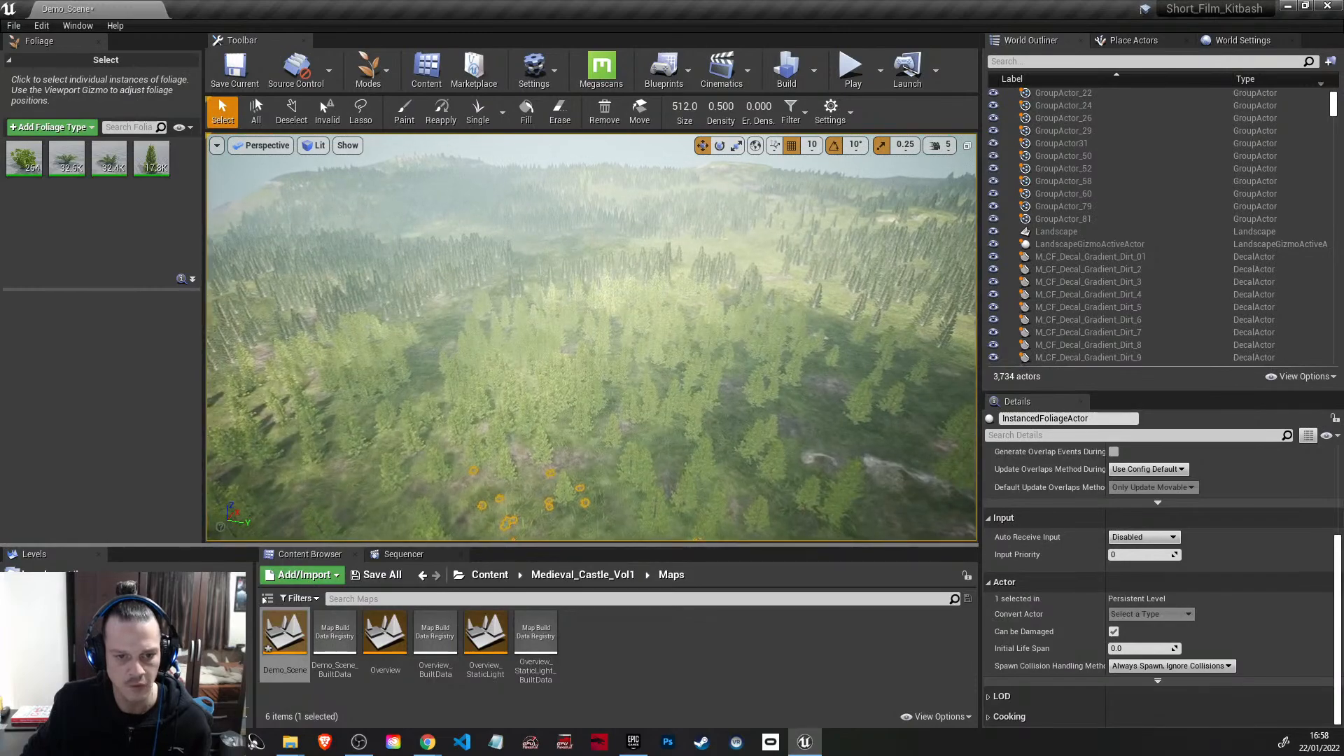
{"action": "key", "text": "w"}
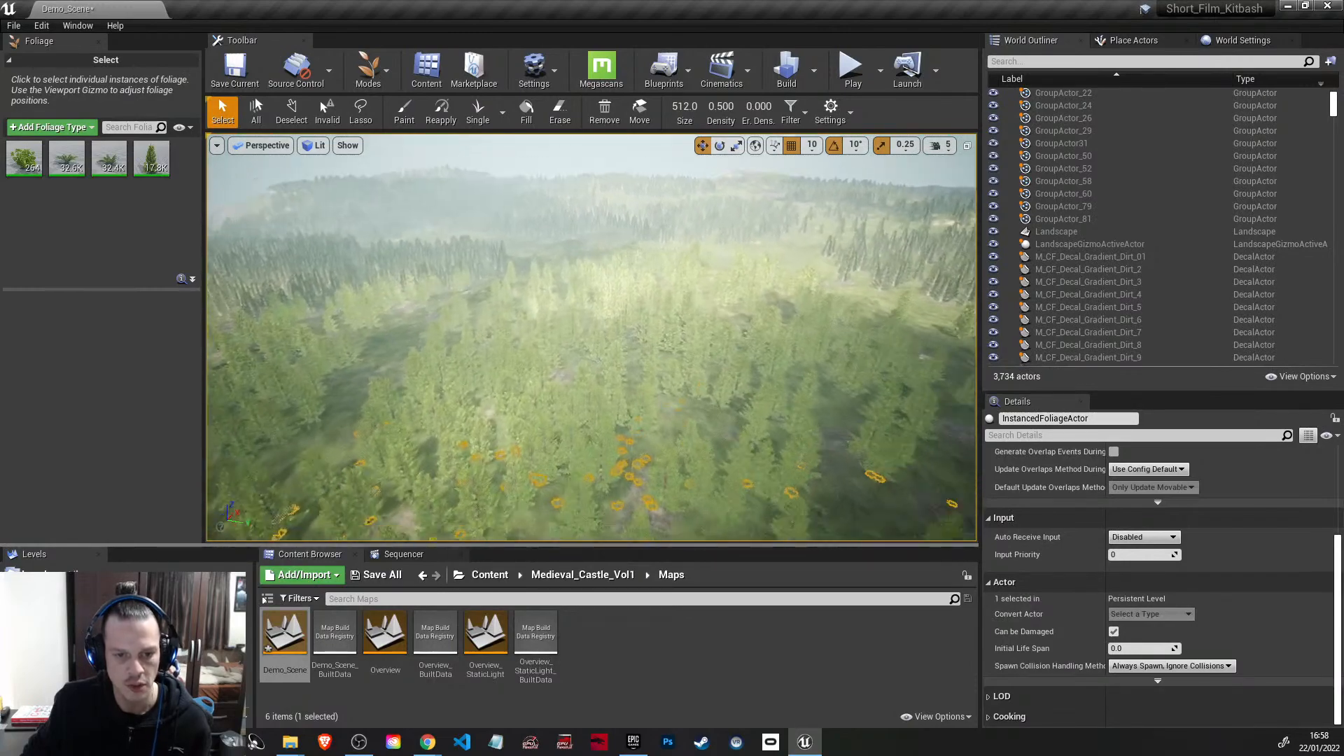
{"action": "key", "text": "w"}
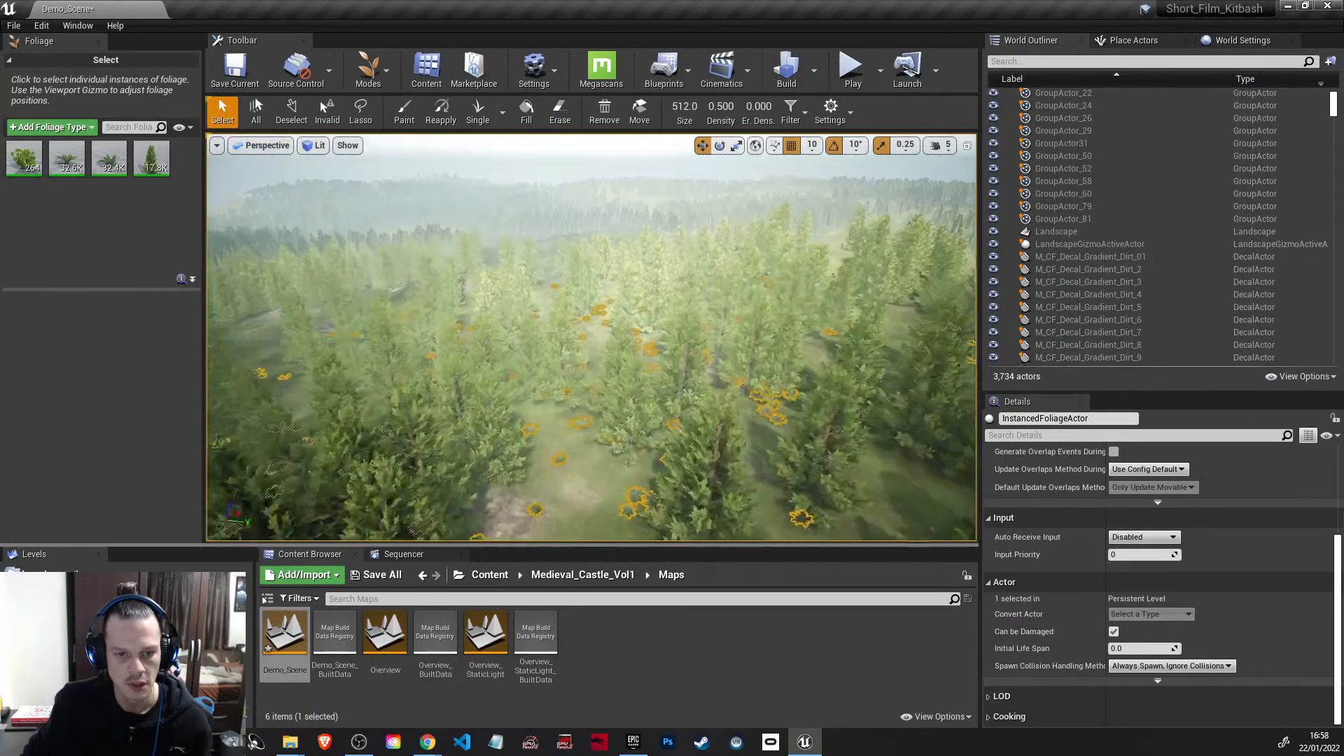
{"action": "key", "text": "w"}
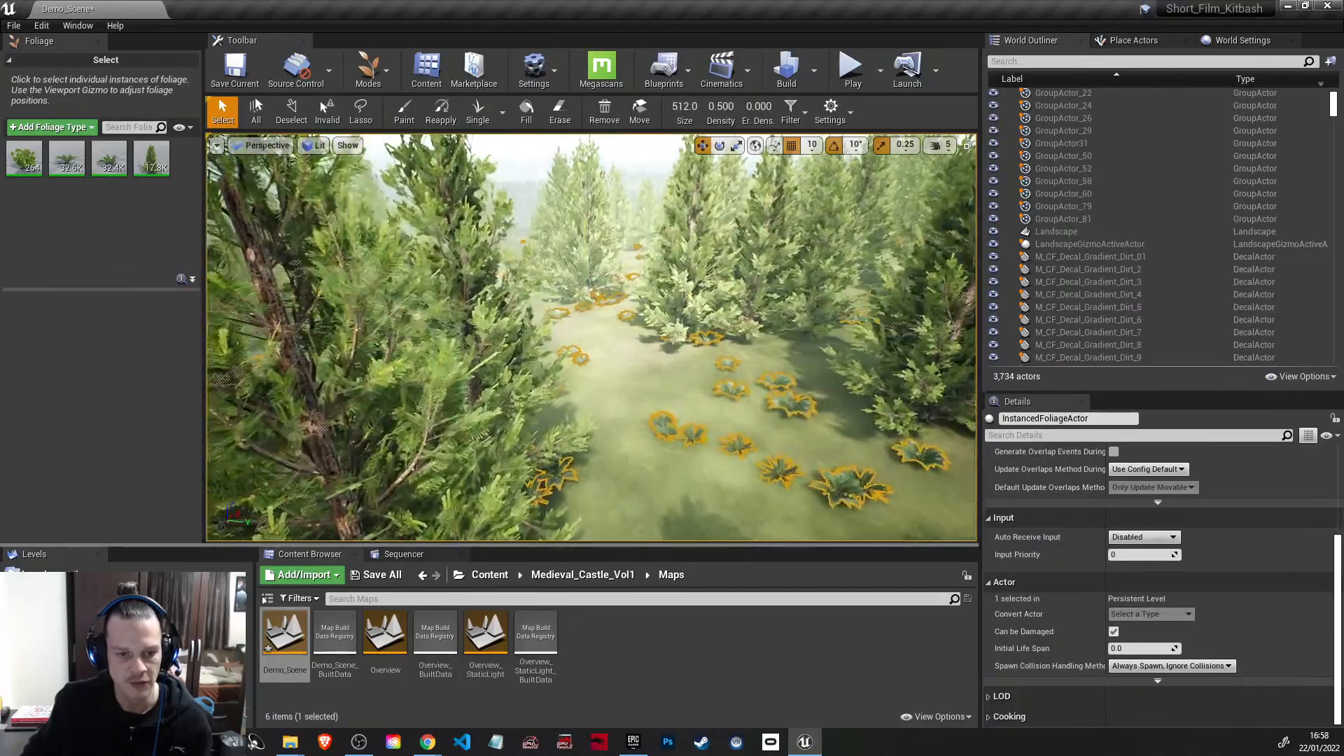
{"action": "key", "text": "w"}
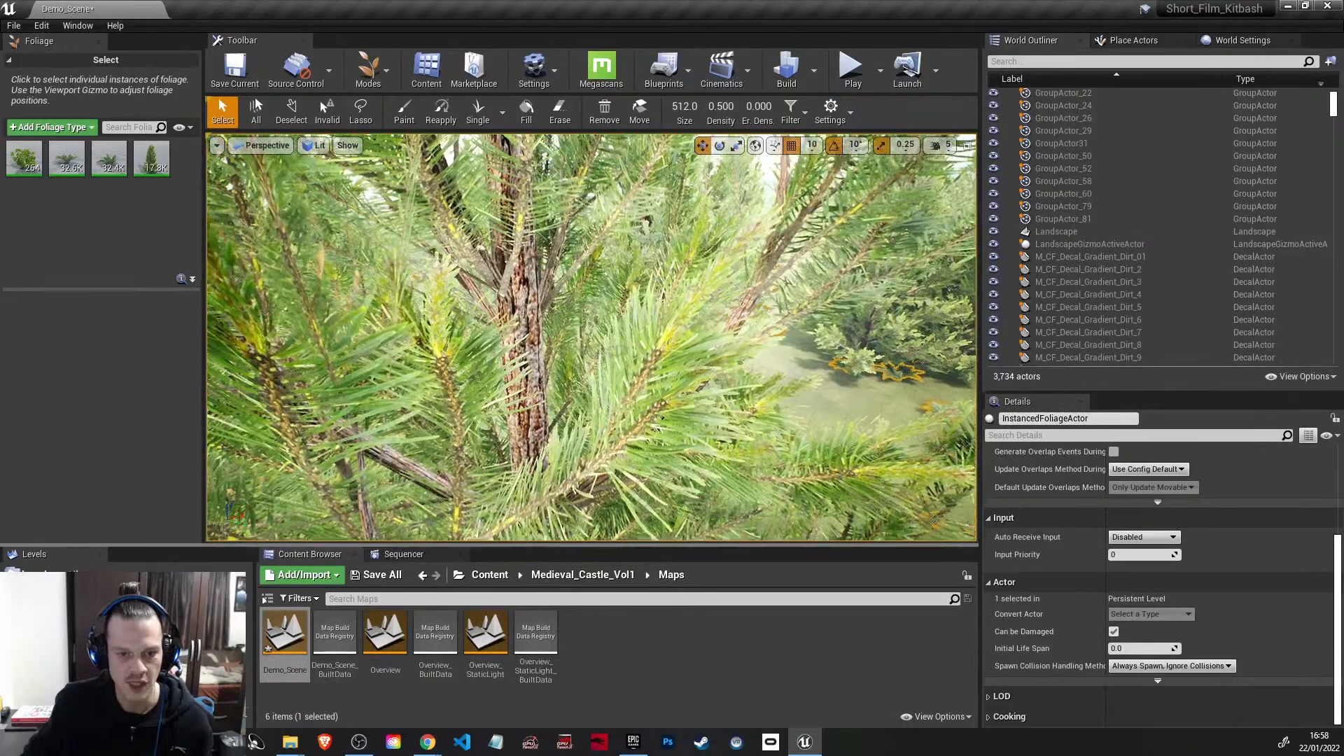
{"action": "right_click_drag", "start_coordinate": [592, 337], "coordinate": [519, 337]}
{"action": "key", "text": "s"}
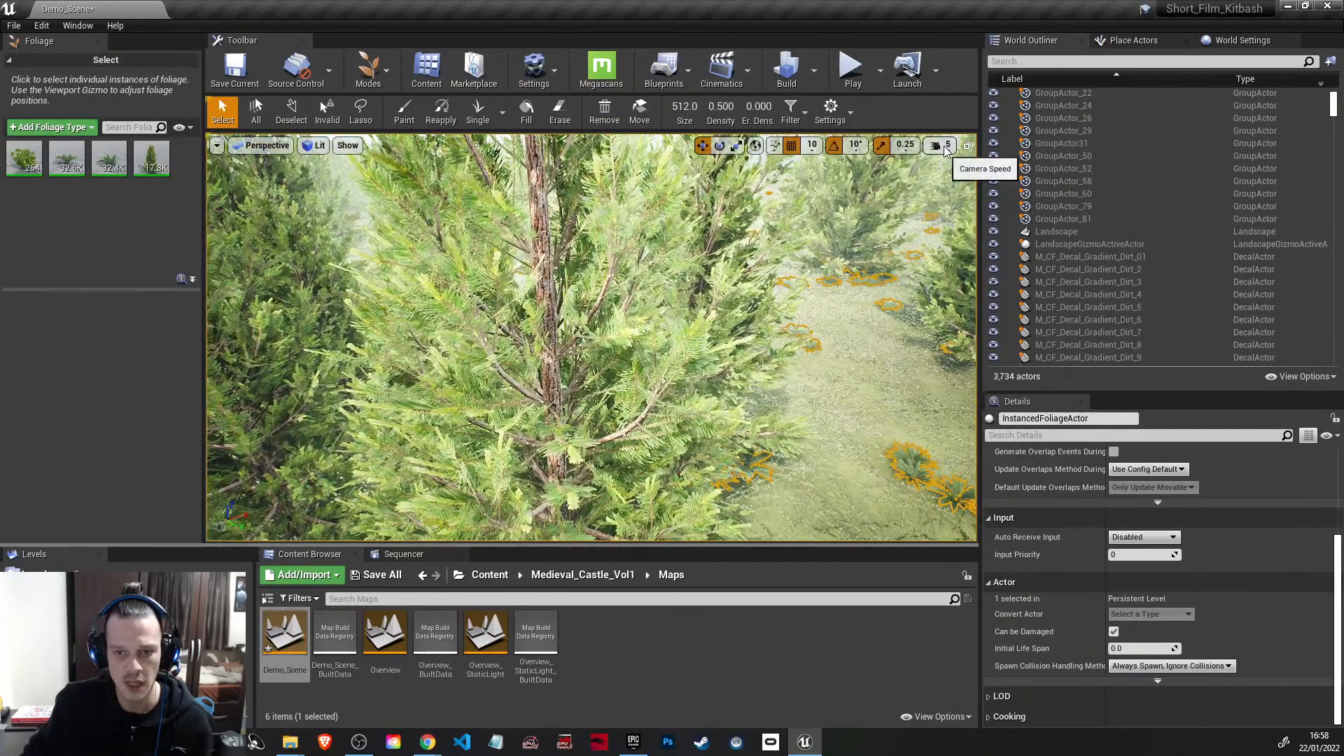
Step: Lower the camera speed to 1 and look straight down at the grass and plants between the trees
{"action": "left_click", "coordinate": [937, 150]}
{"action": "key", "text": "s"}
{"action": "mouse_move", "coordinate": [833, 259]}
{"action": "right_mouse_down"}
{"action": "mouse_move", "coordinate": [833, 274]}
{"action": "mouse_move", "coordinate": [829, 257]}
{"action": "right_mouse_up"}
{"action": "right_click_drag", "start_coordinate": [742, 238], "coordinate": [743, 385]}
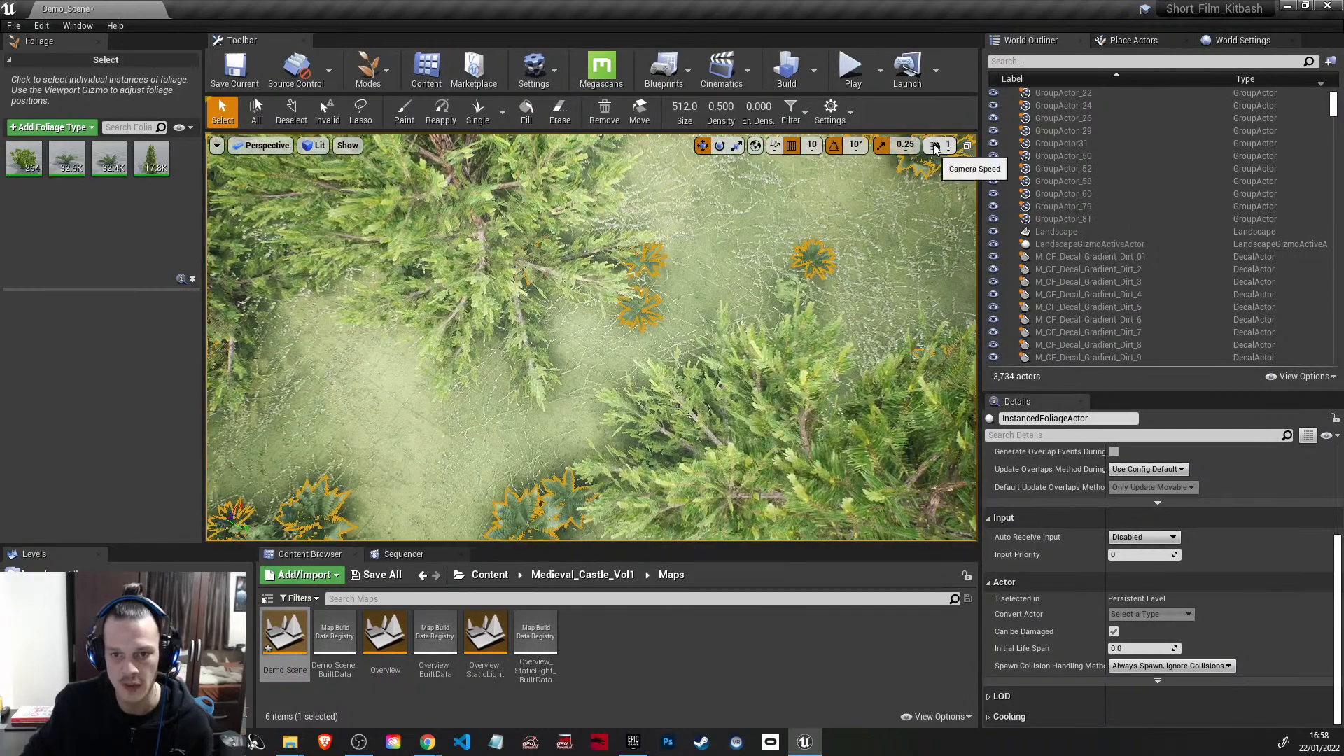
Step: Set the camera speed to 4 and pull back to an overview of the forest clearing
{"action": "left_click", "coordinate": [935, 146]}
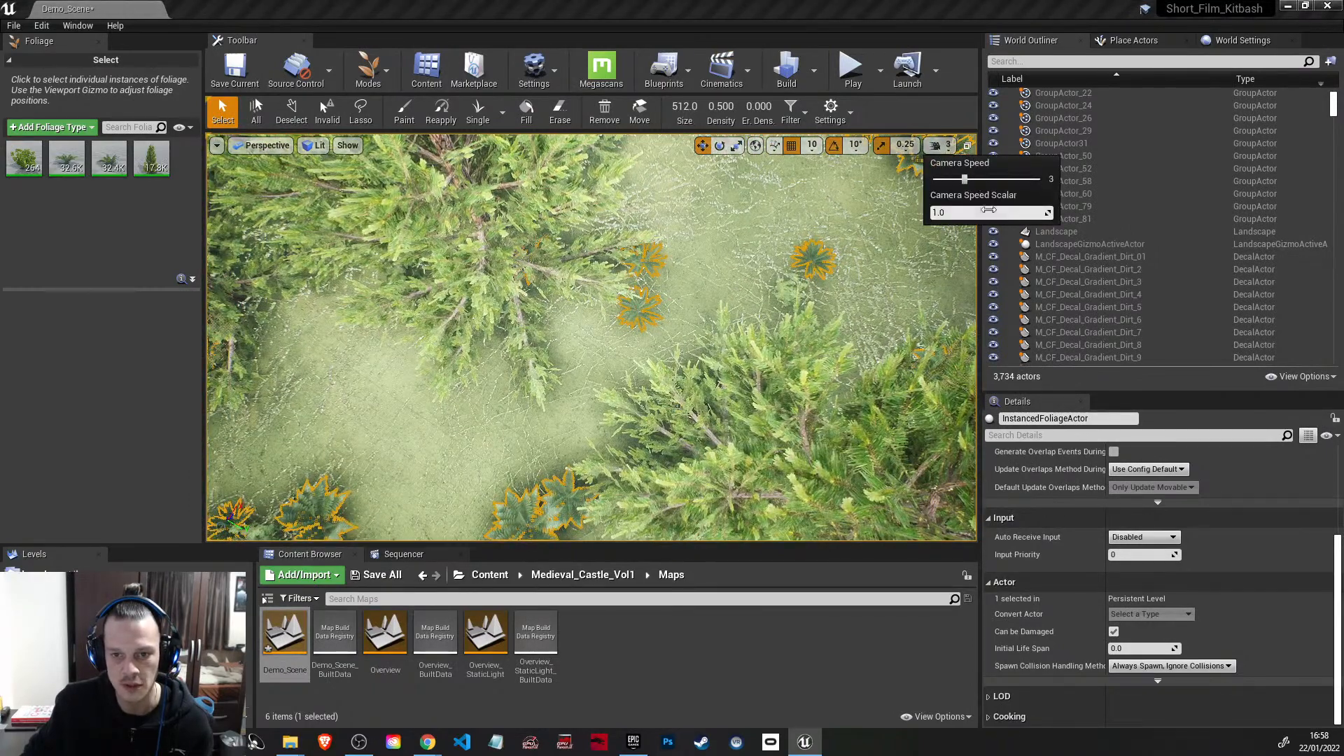
{"action": "key", "text": "s"}
{"action": "right_click_drag", "start_coordinate": [837, 293], "coordinate": [784, 158]}
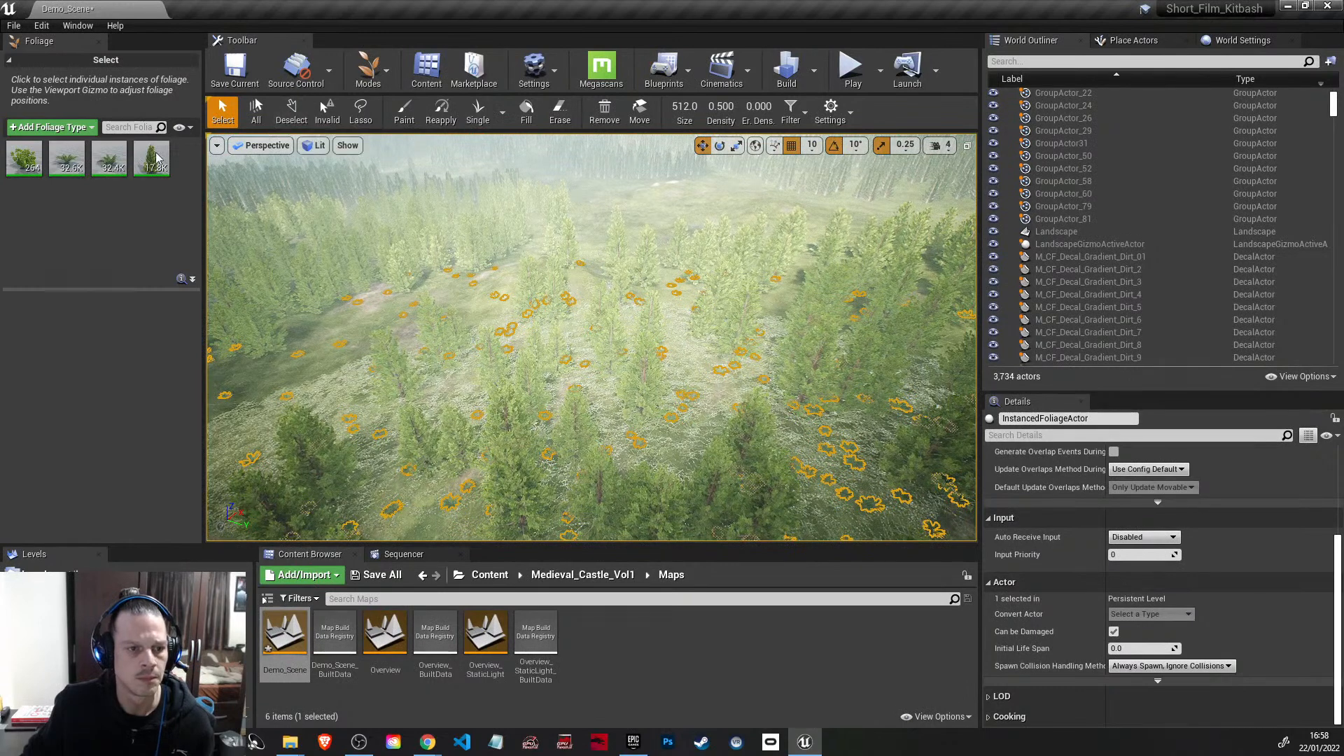
Step: Erase the trees and plants across the forest clearing, enlarging the foliage erase brush to a size of 4985
{"action": "left_click", "coordinate": [561, 112]}
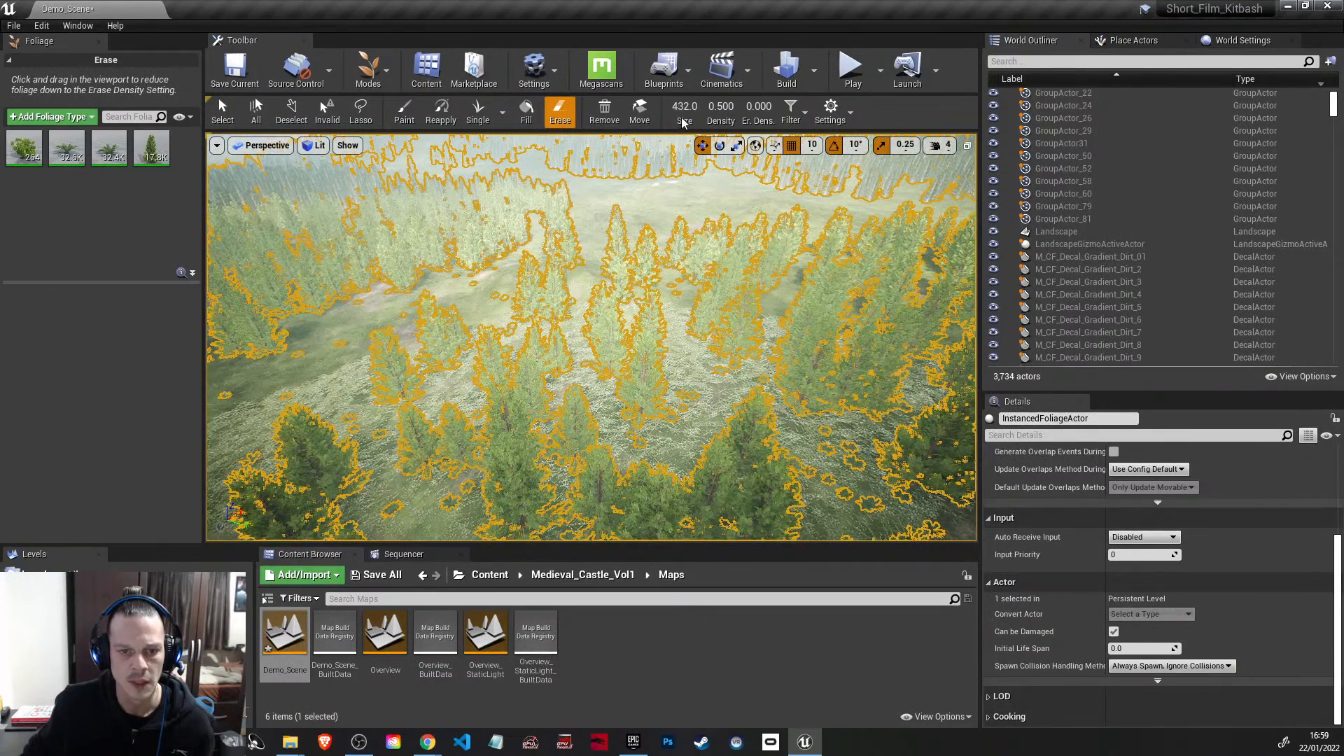
{"action": "left_click_drag", "start_coordinate": [680, 107], "coordinate": [692, 107]}
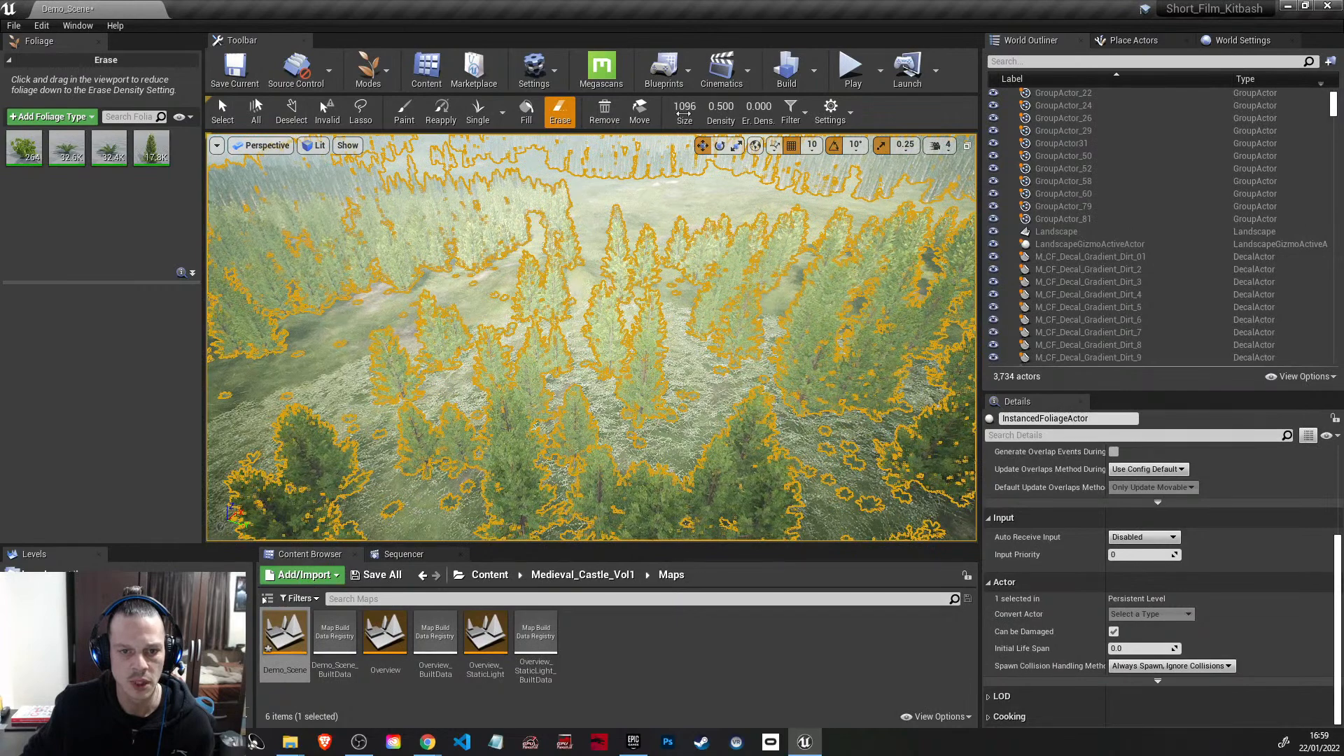
{"action": "mouse_move", "coordinate": [658, 333]}
{"action": "left_mouse_down"}
{"action": "mouse_move", "coordinate": [617, 403]}
{"action": "mouse_move", "coordinate": [470, 311]}
{"action": "mouse_move", "coordinate": [495, 283]}
{"action": "mouse_move", "coordinate": [657, 405]}
{"action": "mouse_move", "coordinate": [683, 308]}
{"action": "left_mouse_up"}
{"action": "left_click_drag", "start_coordinate": [683, 107], "coordinate": [701, 106]}
{"action": "mouse_move", "coordinate": [643, 346]}
{"action": "left_mouse_down"}
{"action": "mouse_move", "coordinate": [434, 150]}
{"action": "mouse_move", "coordinate": [423, 210]}
{"action": "mouse_move", "coordinate": [606, 210]}
{"action": "mouse_move", "coordinate": [491, 164]}
{"action": "left_mouse_up"}
{"action": "right_click_drag", "start_coordinate": [519, 231], "coordinate": [546, 231]}
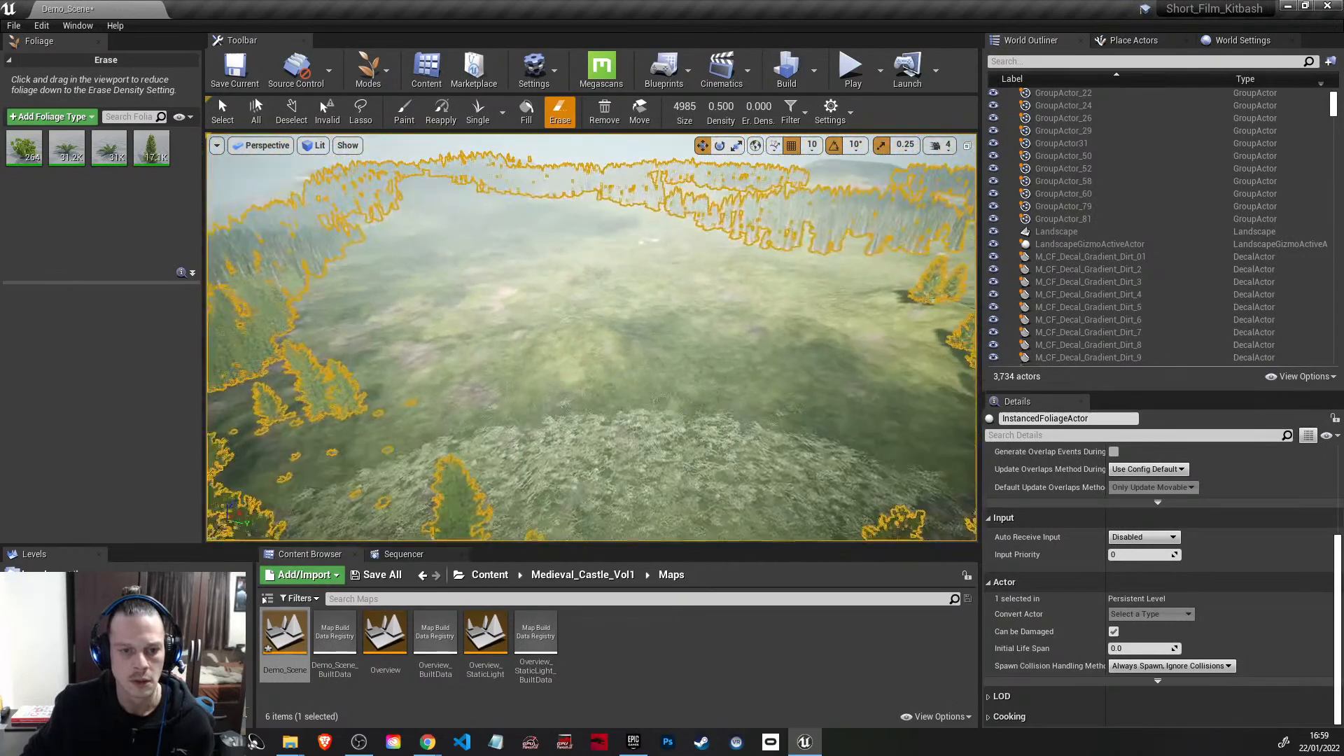
Step: Return to selection mode, deselect the foliage actor and paste the copied ruin kit actors into the forest facing the castle
{"action": "left_click", "coordinate": [369, 70]}
{"action": "left_click", "coordinate": [381, 105]}
{"action": "mouse_move", "coordinate": [497, 312]}
{"action": "right_mouse_down"}
{"action": "mouse_move", "coordinate": [630, 280]}
{"action": "mouse_move", "coordinate": [495, 320]}
{"action": "right_mouse_up"}
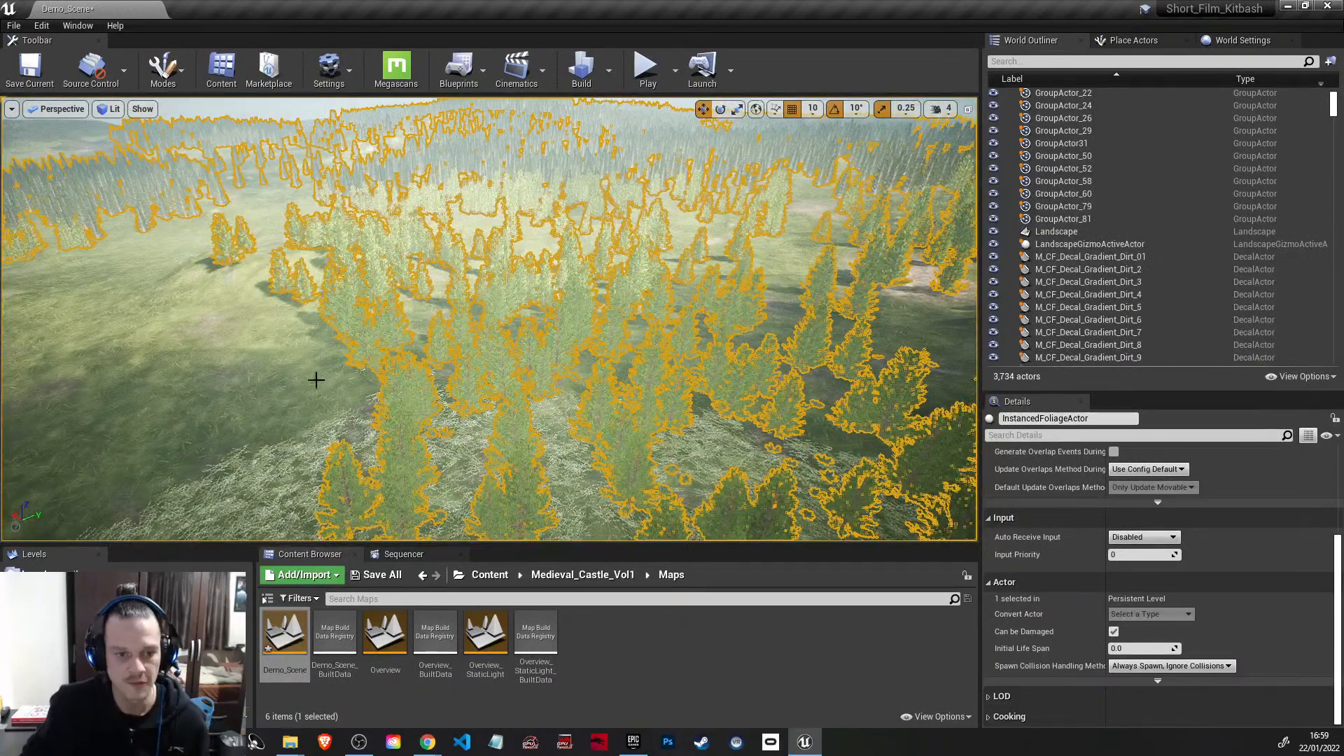
{"action": "key", "text": "Escape"}
{"action": "right_click_drag", "start_coordinate": [418, 366], "coordinate": [903, 308]}
{"action": "right_click_drag", "start_coordinate": [359, 374], "coordinate": [301, 374]}
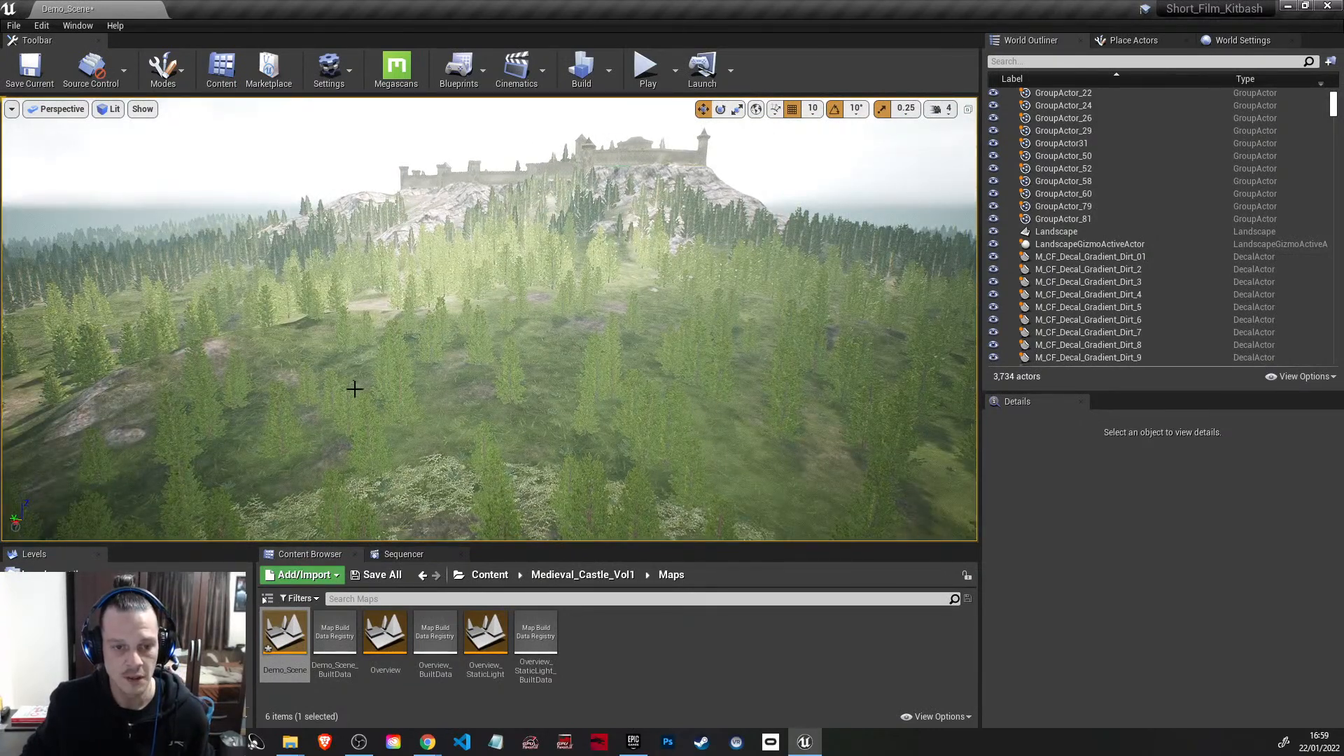
{"action": "left_click", "coordinate": [657, 355]}
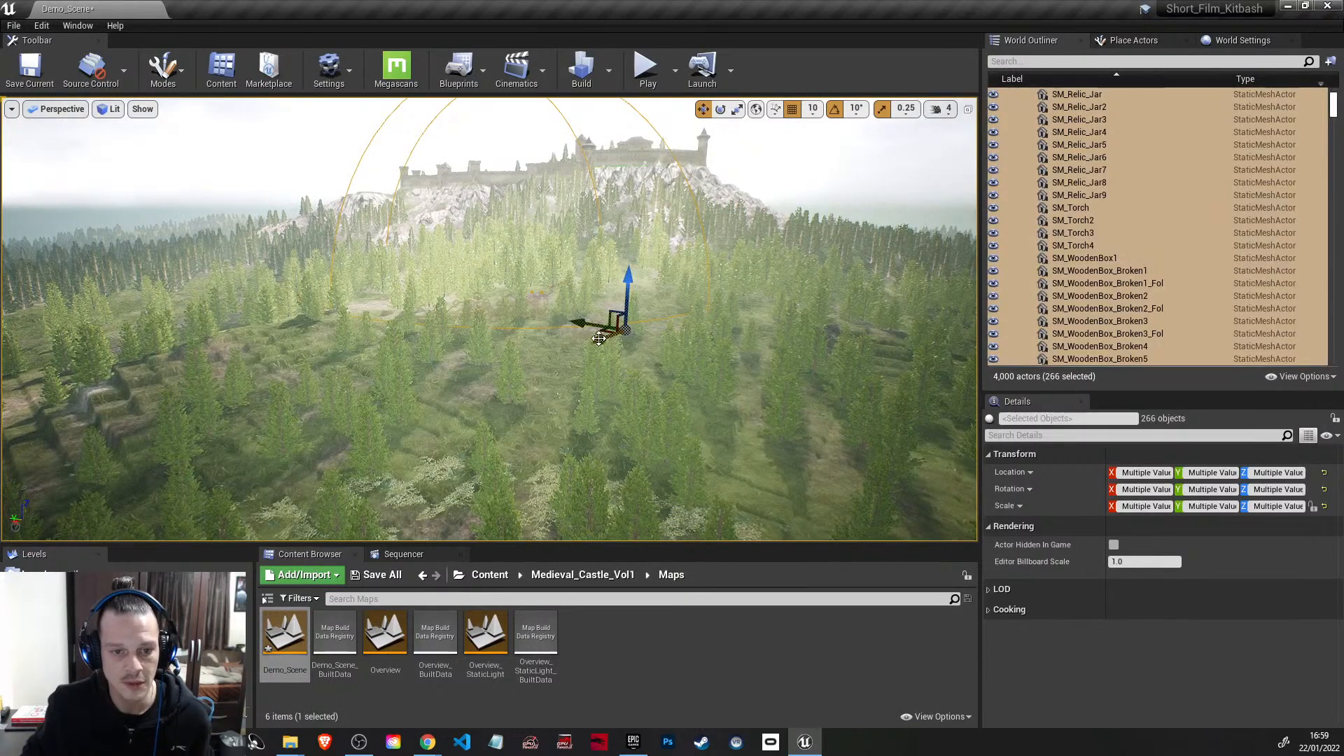
Step: Move the pasted ruin kit from the forest into the erased clearing, lower it to ground level and deselect it
{"action": "left_click_drag", "start_coordinate": [599, 339], "coordinate": [249, 492]}
{"action": "right_click_drag", "start_coordinate": [675, 381], "coordinate": [521, 423]}
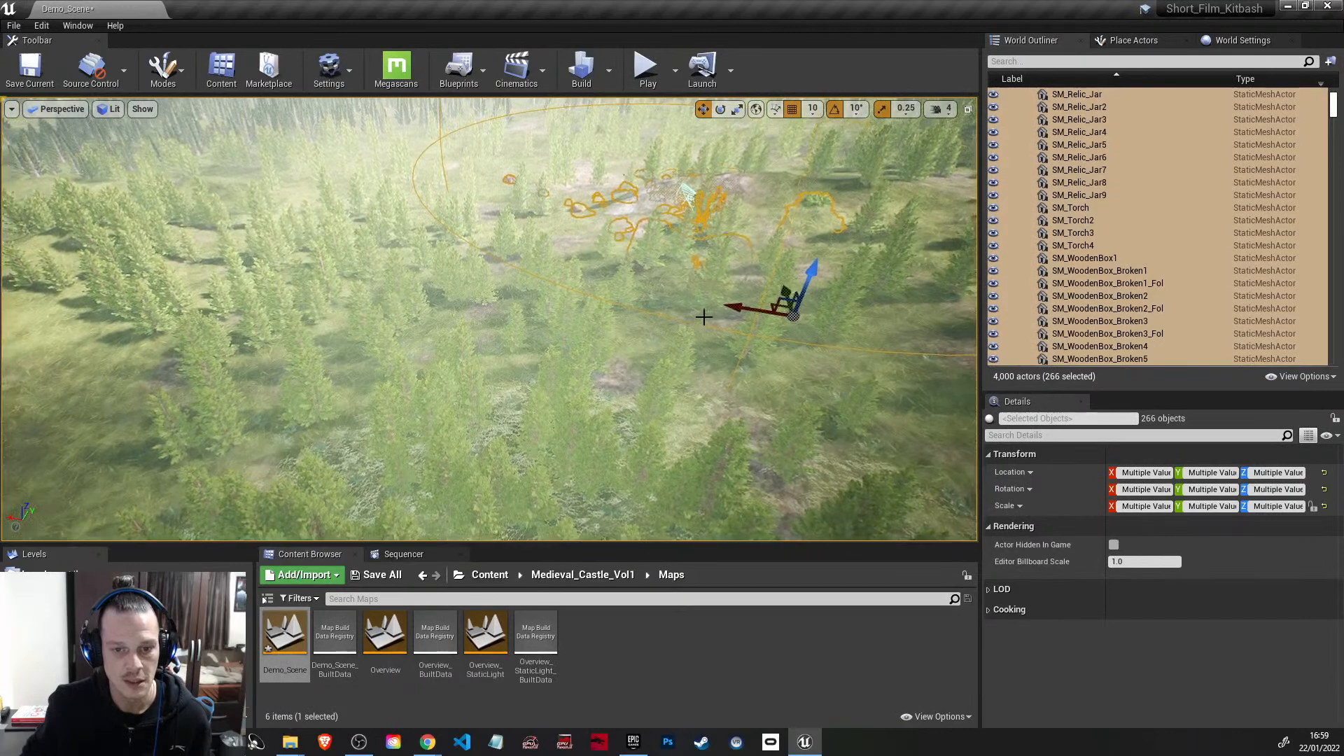
{"action": "left_click_drag", "start_coordinate": [734, 304], "coordinate": [284, 281]}
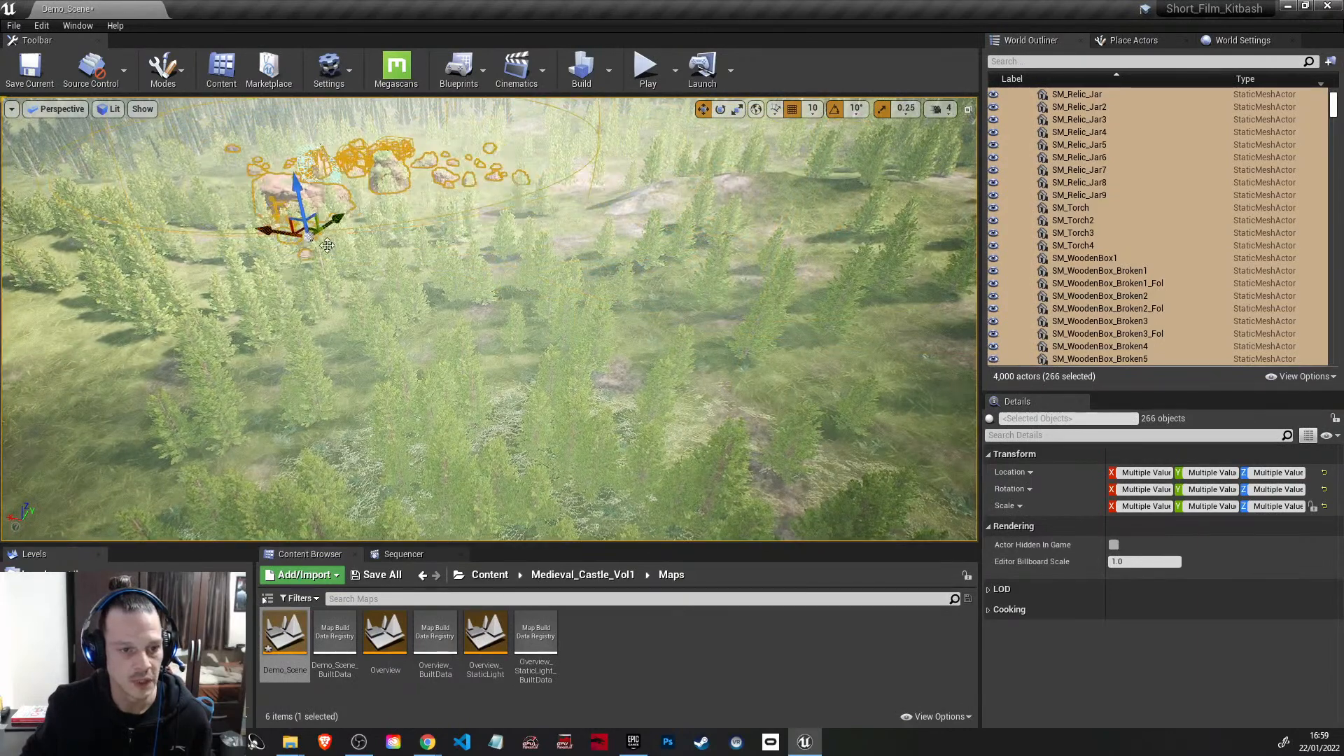
{"action": "left_click_drag", "start_coordinate": [339, 221], "coordinate": [151, 341]}
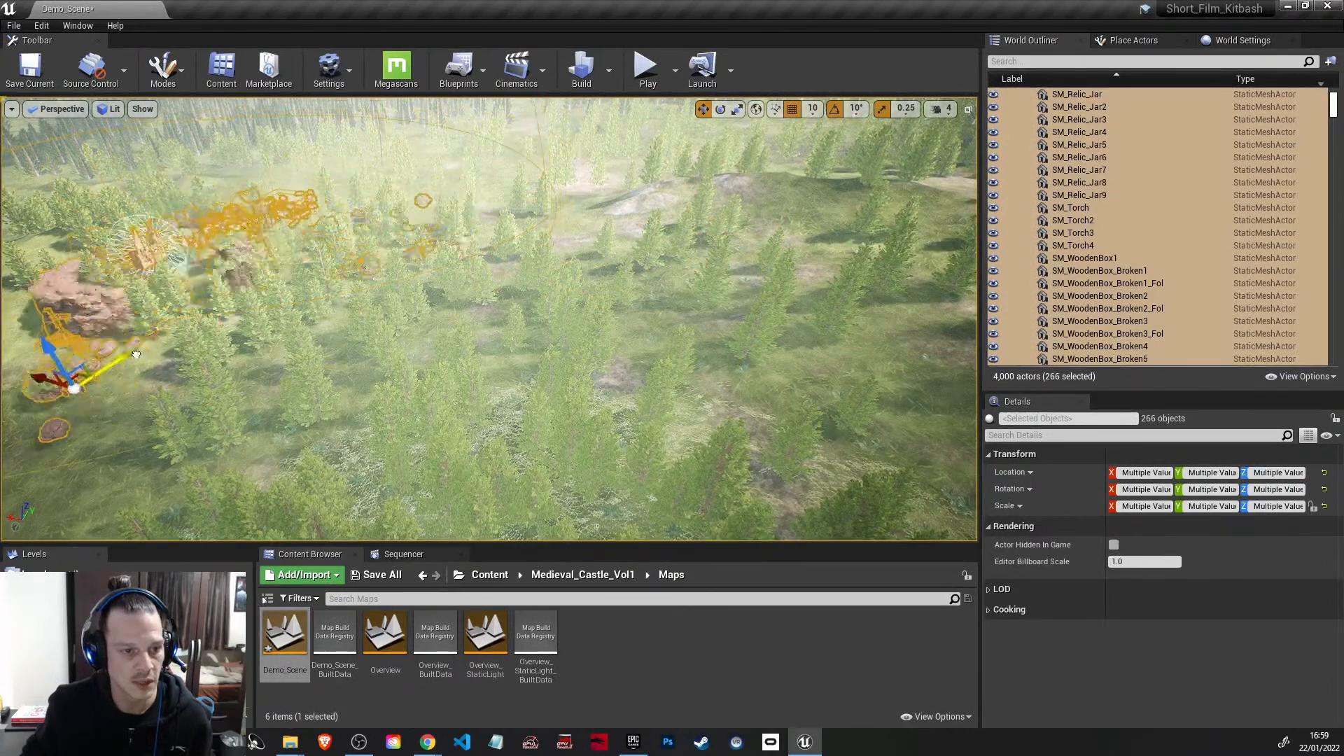
{"action": "right_click_drag", "start_coordinate": [395, 353], "coordinate": [519, 363]}
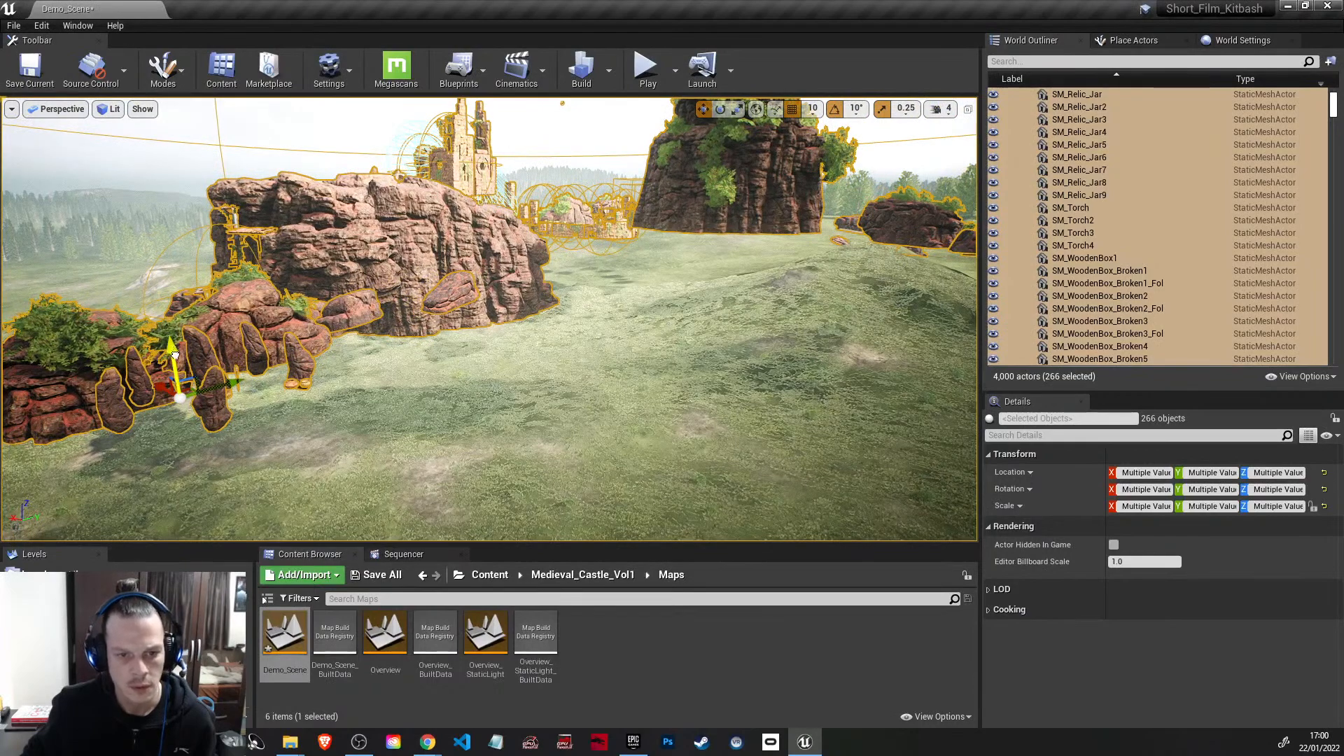
{"action": "left_click_drag", "start_coordinate": [175, 356], "coordinate": [175, 404]}
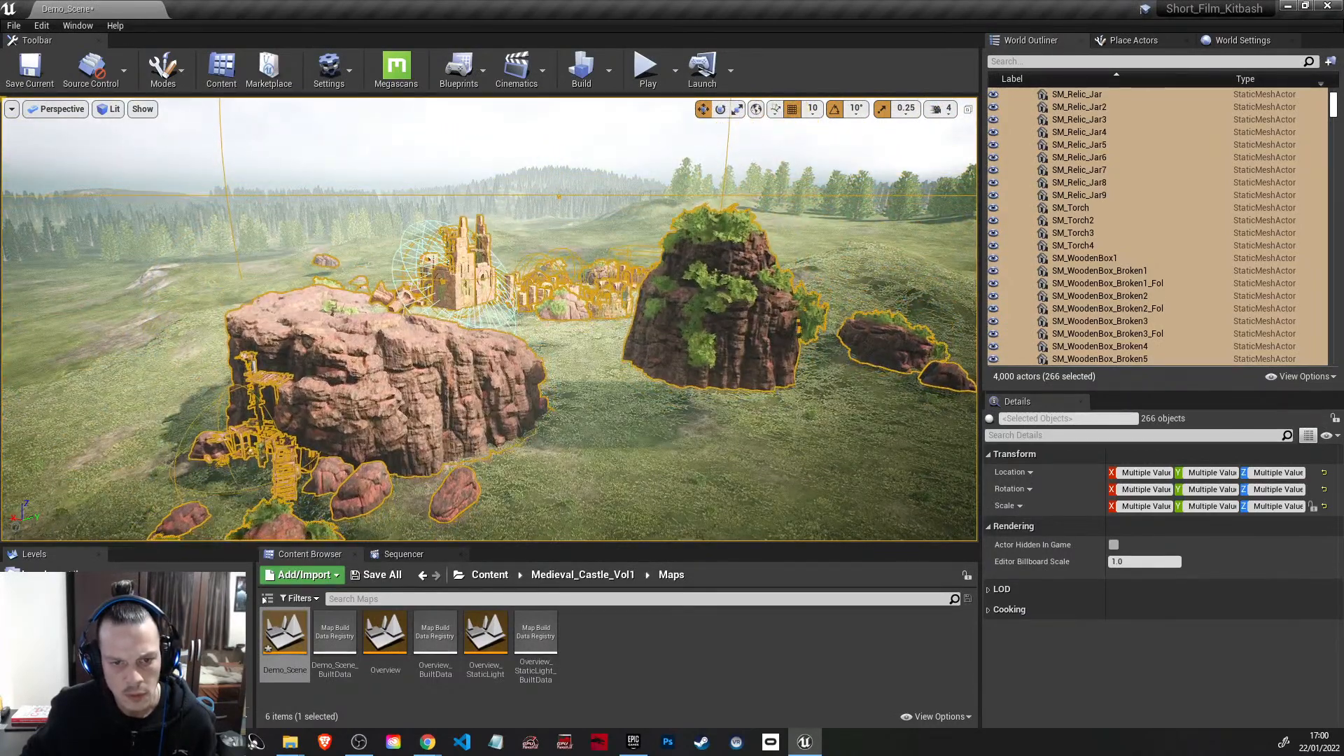
{"action": "right_click_drag", "start_coordinate": [381, 510], "coordinate": [490, 538]}
{"action": "left_click", "coordinate": [634, 278]}
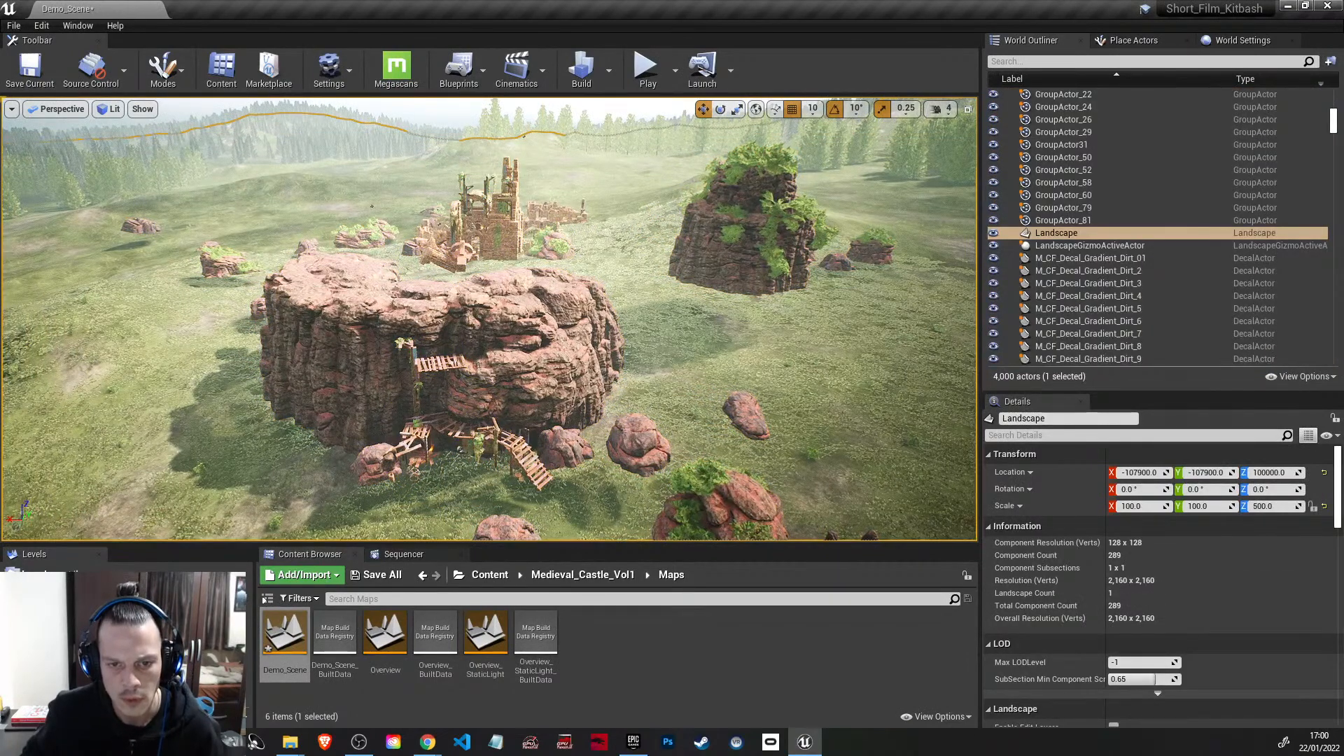
Step: Lower the tall plant-covered rock SM_Wall_Rock_Set_18 to a Z location of -1690
{"action": "left_click", "coordinate": [734, 205]}
{"action": "scroll", "coordinate": [745, 224], "scroll_direction": "up", "scroll_amount": 1}
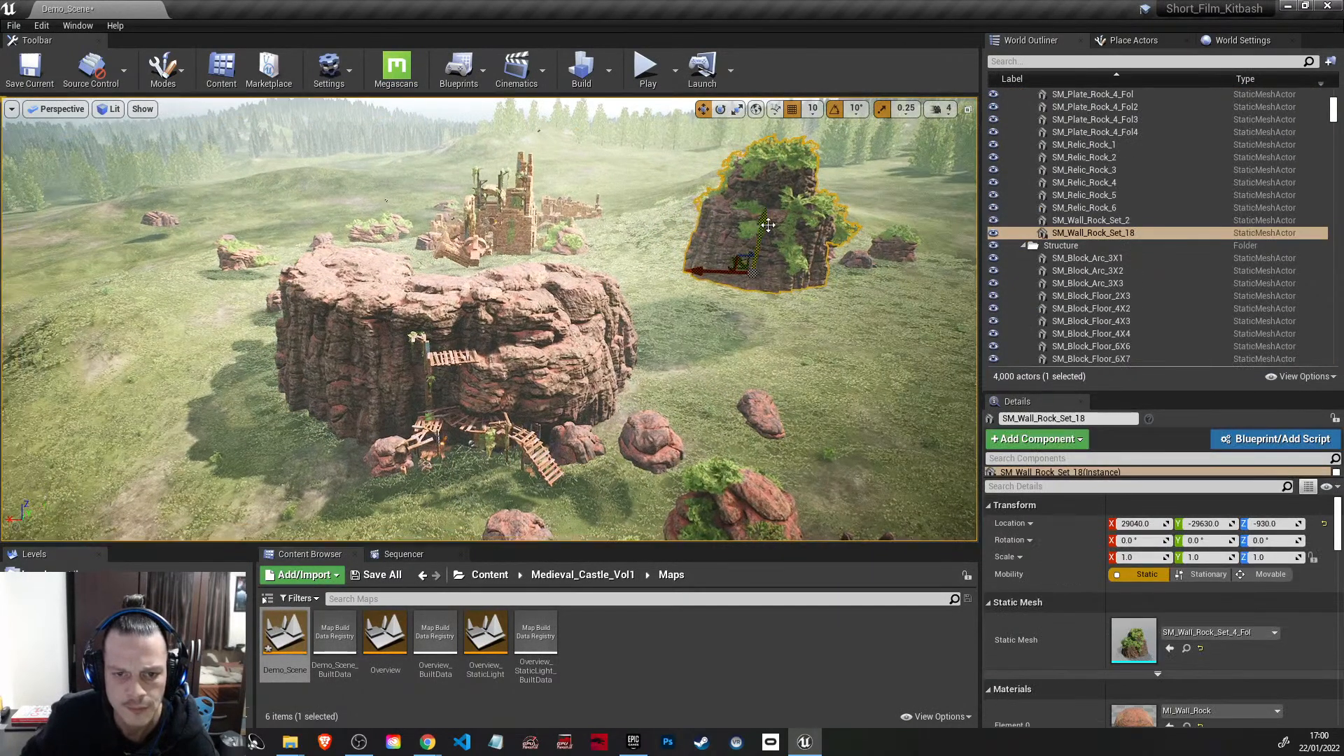
{"action": "left_click_drag", "start_coordinate": [756, 242], "coordinate": [757, 354]}
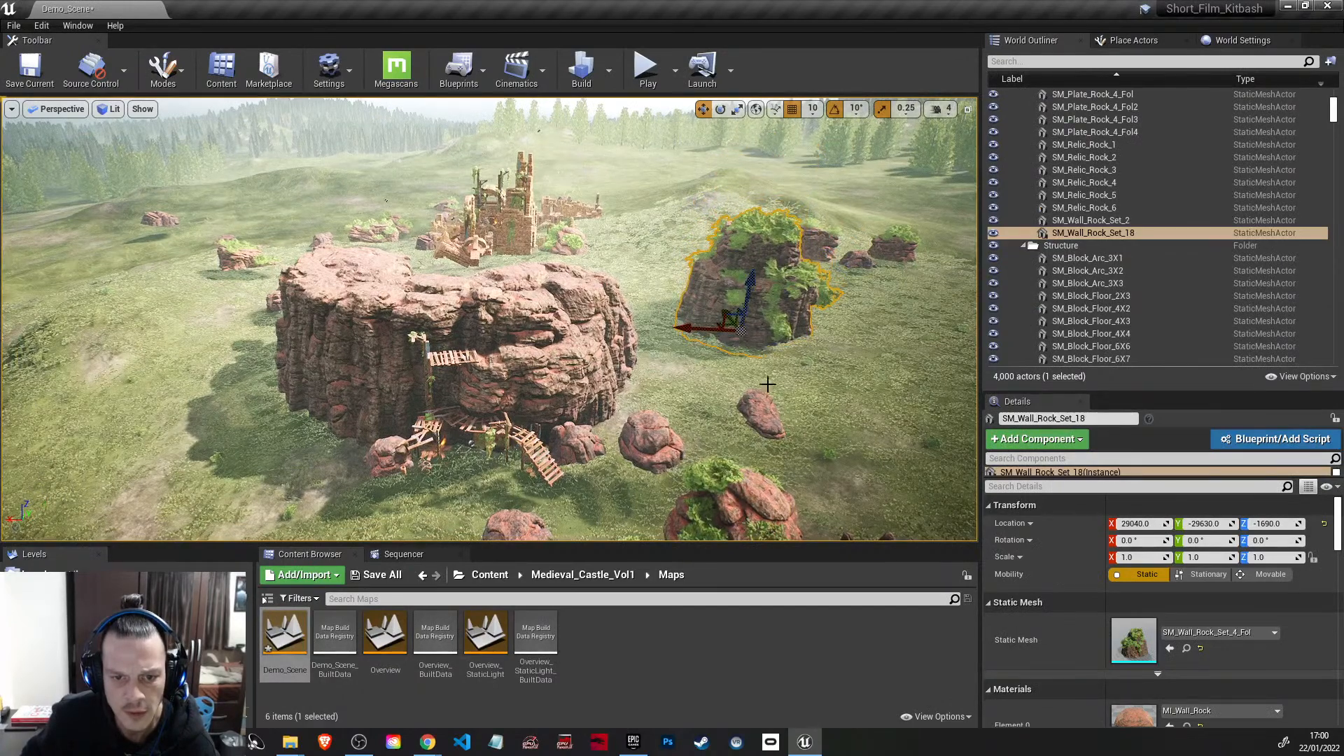
Step: Lower the floating rocks SM_Medium_Rock_31, SM_Medium_Rock_30 and SM_Medium_Rock_27 near the large cliff to the ground
{"action": "right_click_drag", "start_coordinate": [671, 413], "coordinate": [732, 490]}
{"action": "left_click", "coordinate": [637, 237]}
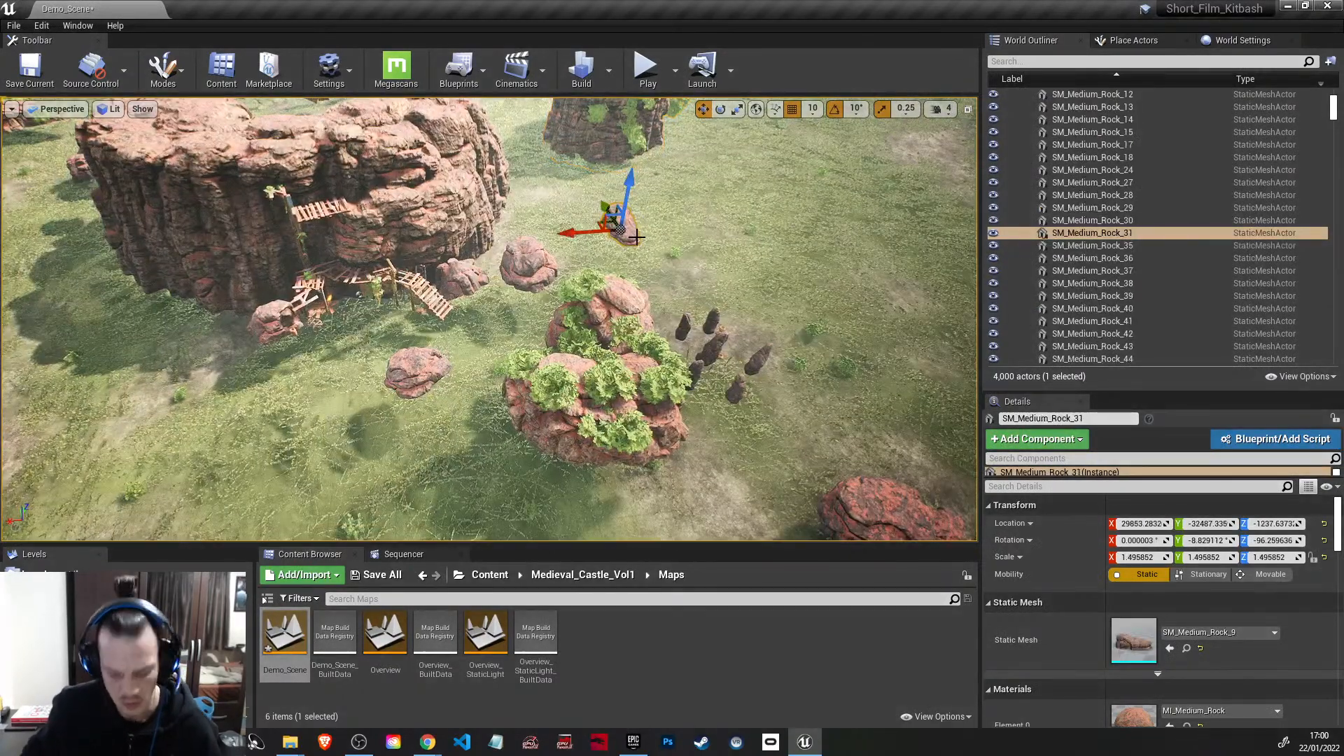
{"action": "left_click", "coordinate": [543, 269]}
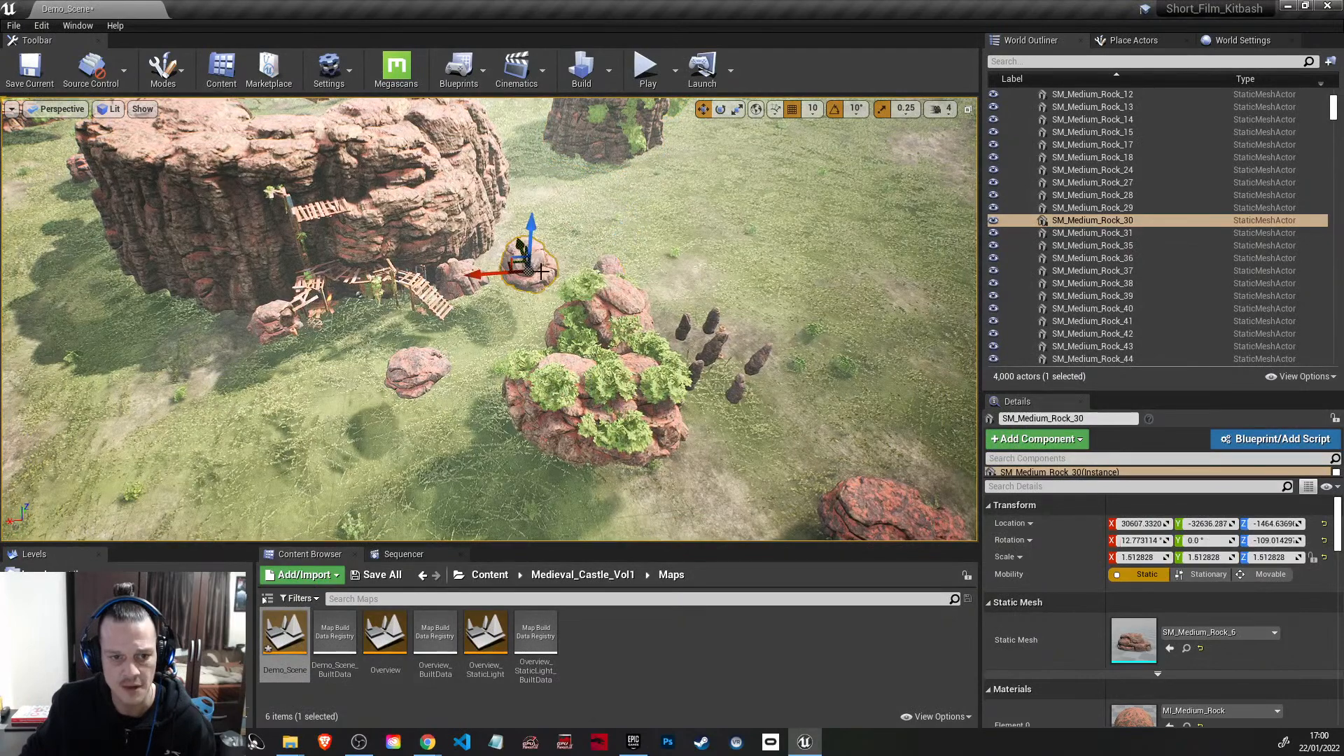
{"action": "left_click_drag", "start_coordinate": [532, 234], "coordinate": [531, 273]}
{"action": "left_click", "coordinate": [420, 371]}
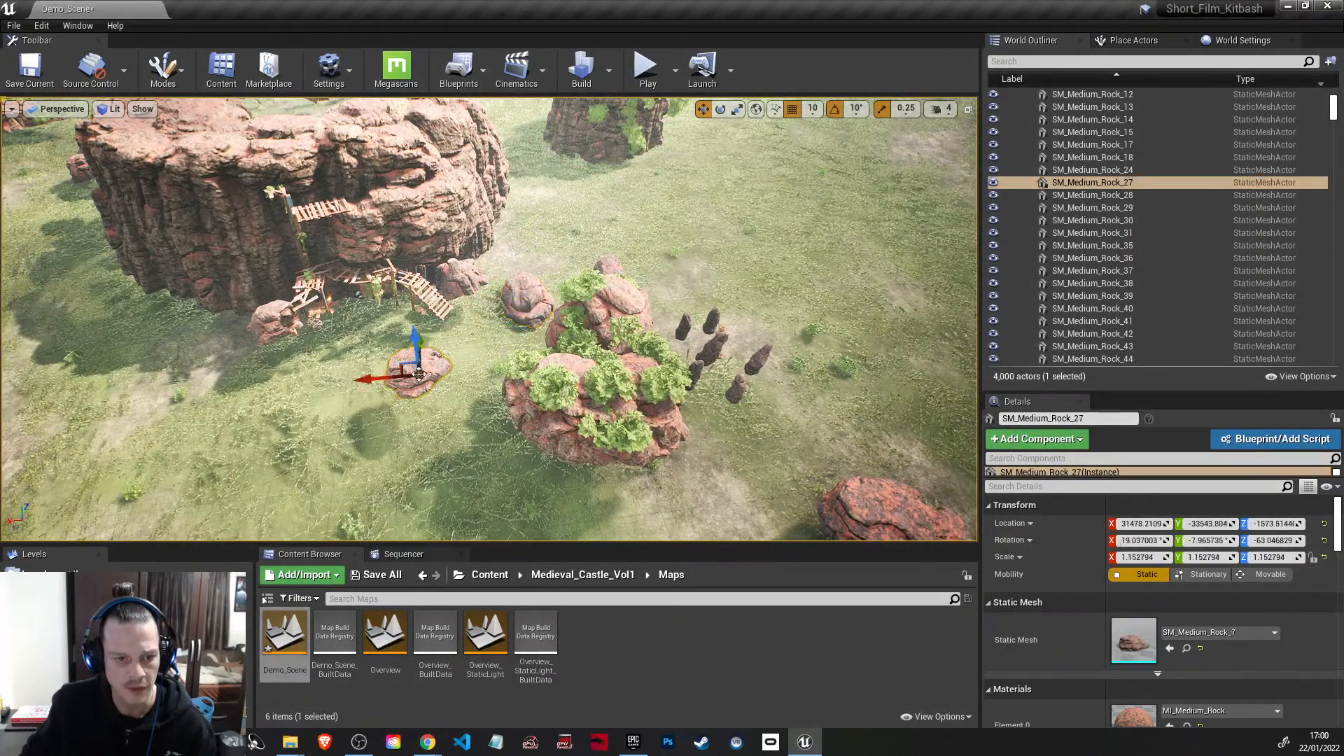
{"action": "left_click_drag", "start_coordinate": [418, 340], "coordinate": [419, 363]}
Step: Lower the plant-covered rocks SM_Plate_Rock_3_Fol3 and SM_Plate_Rock_2_Fol4 to about Z -1995.5 and -1916, and select SM_Relic_Rock_5
{"action": "left_click", "coordinate": [553, 389]}
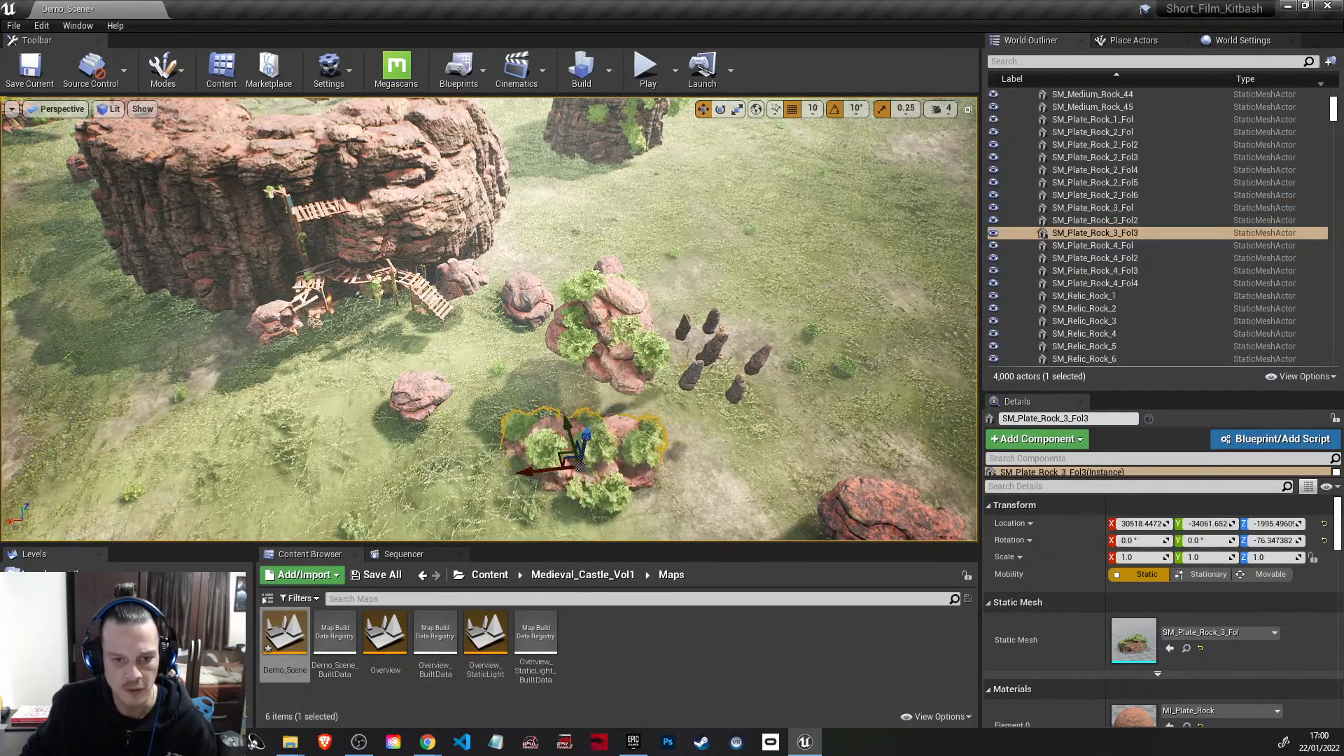
{"action": "left_click", "coordinate": [609, 341]}
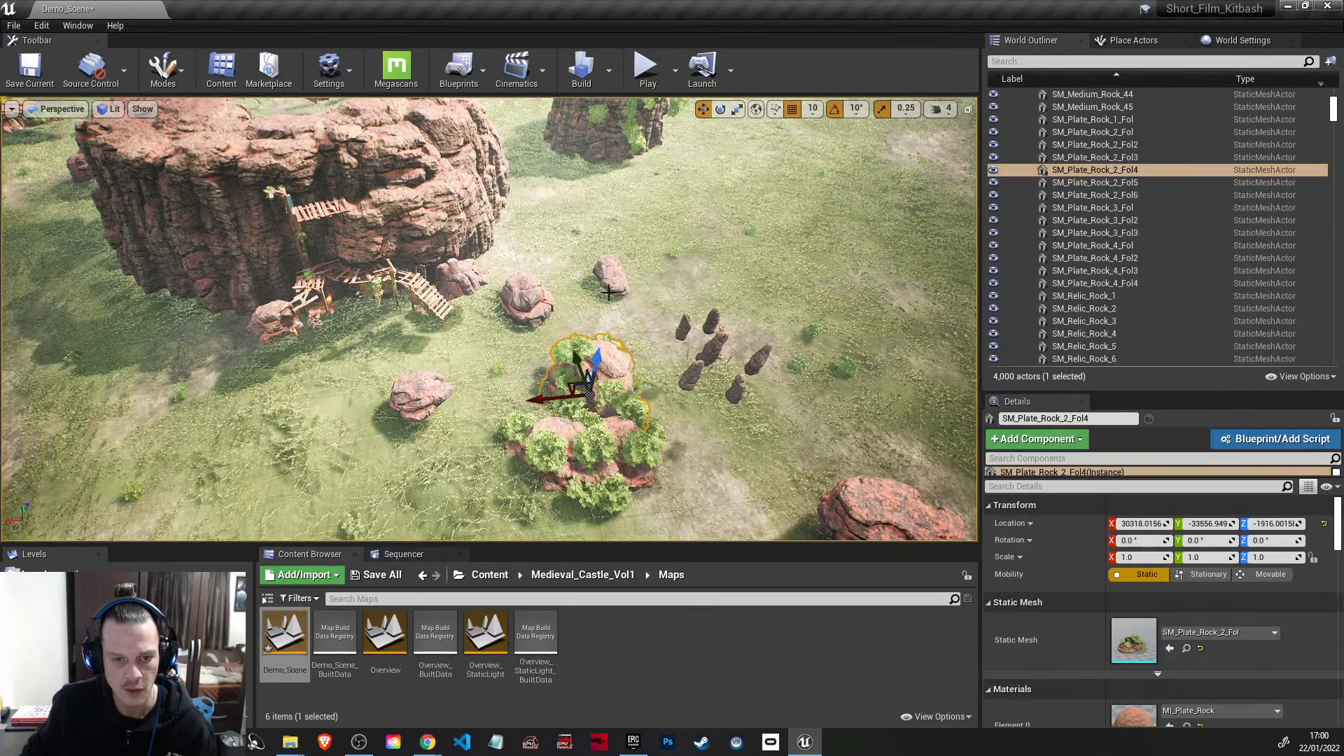
{"action": "left_click", "coordinate": [722, 335]}
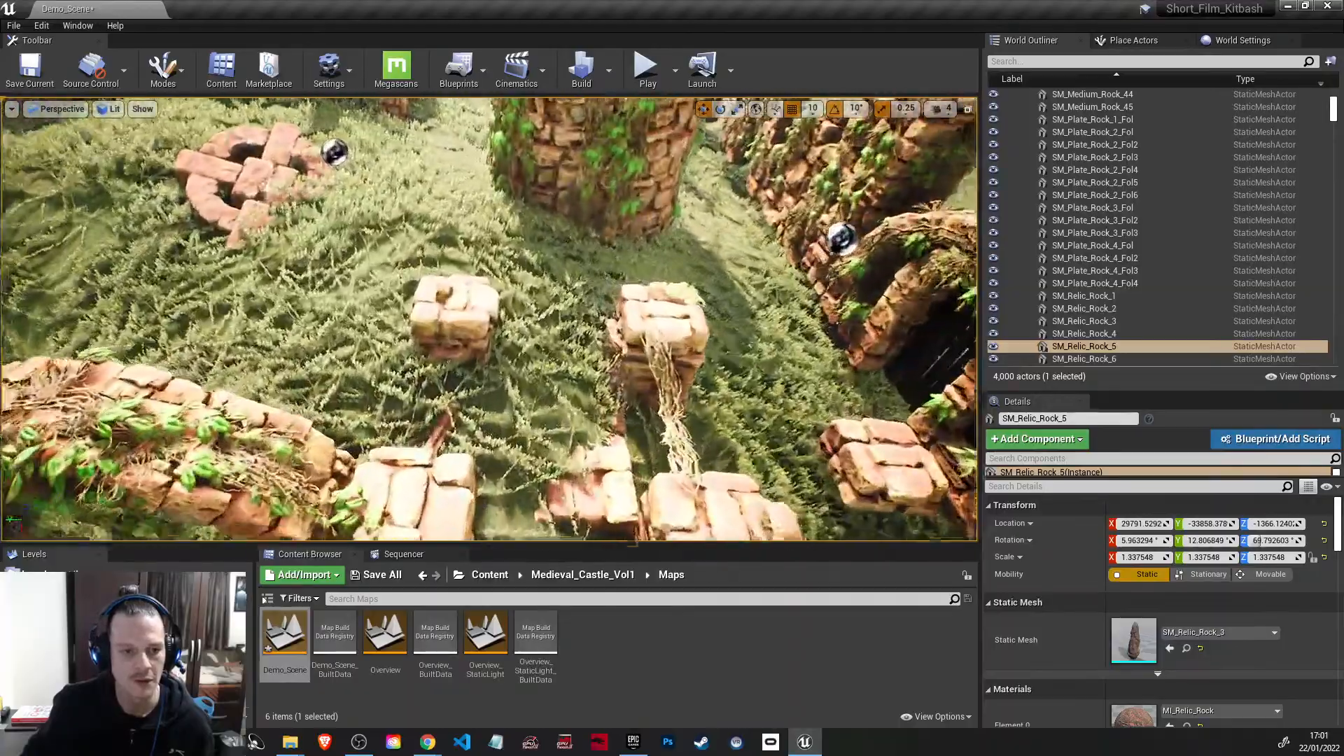
Step: Select SM_Medium_Rock_38 near the ruins, and switch to Landscape mode to survey the ground around the ruins
{"action": "right_click_drag", "start_coordinate": [490, 319], "coordinate": [720, 452]}
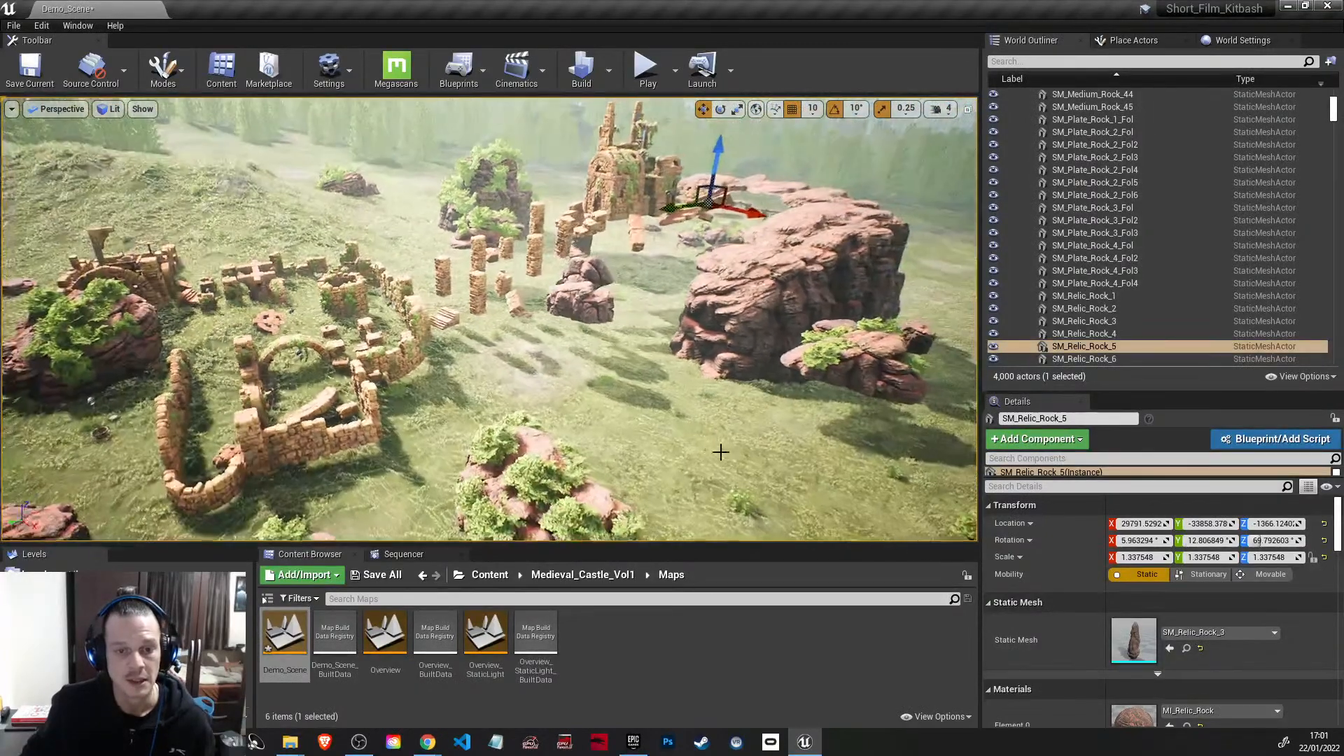
{"action": "left_click", "coordinate": [587, 299]}
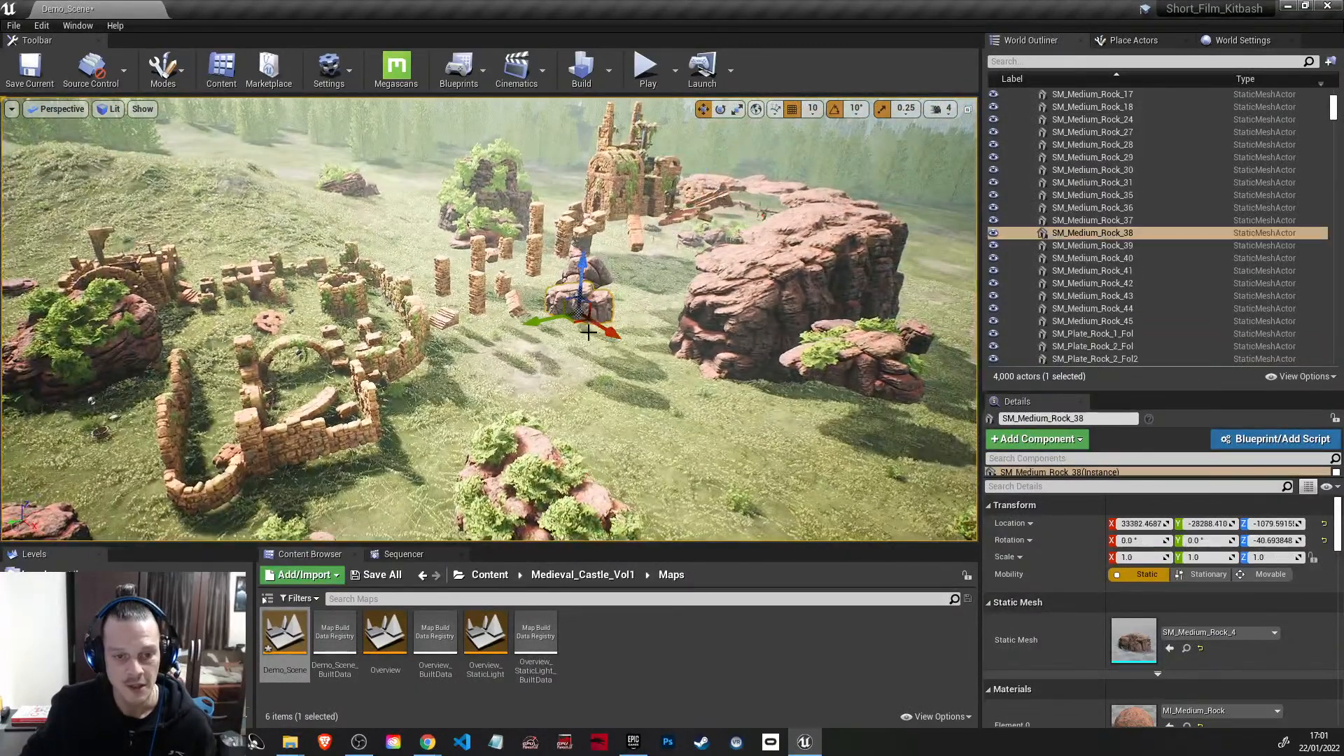
{"action": "left_click", "coordinate": [163, 68]}
{"action": "left_click", "coordinate": [199, 132]}
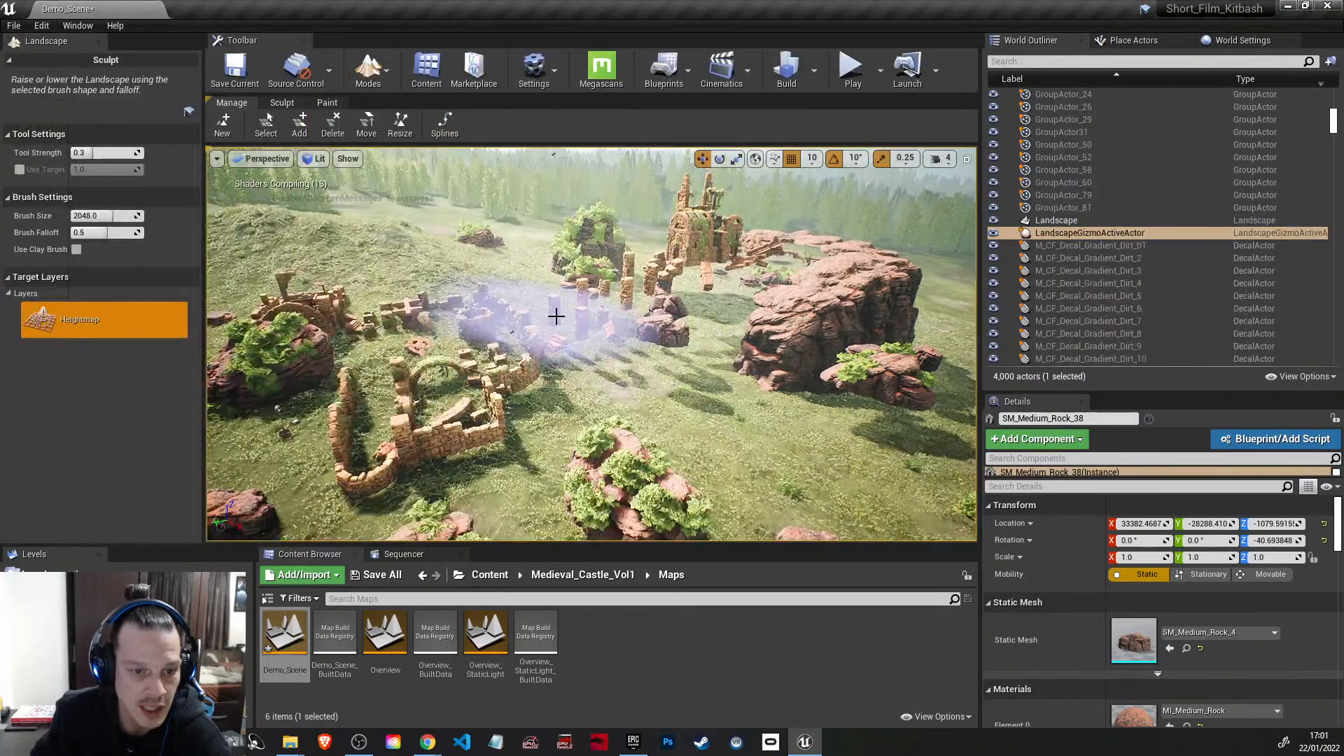
{"action": "right_click_drag", "start_coordinate": [651, 364], "coordinate": [553, 357]}
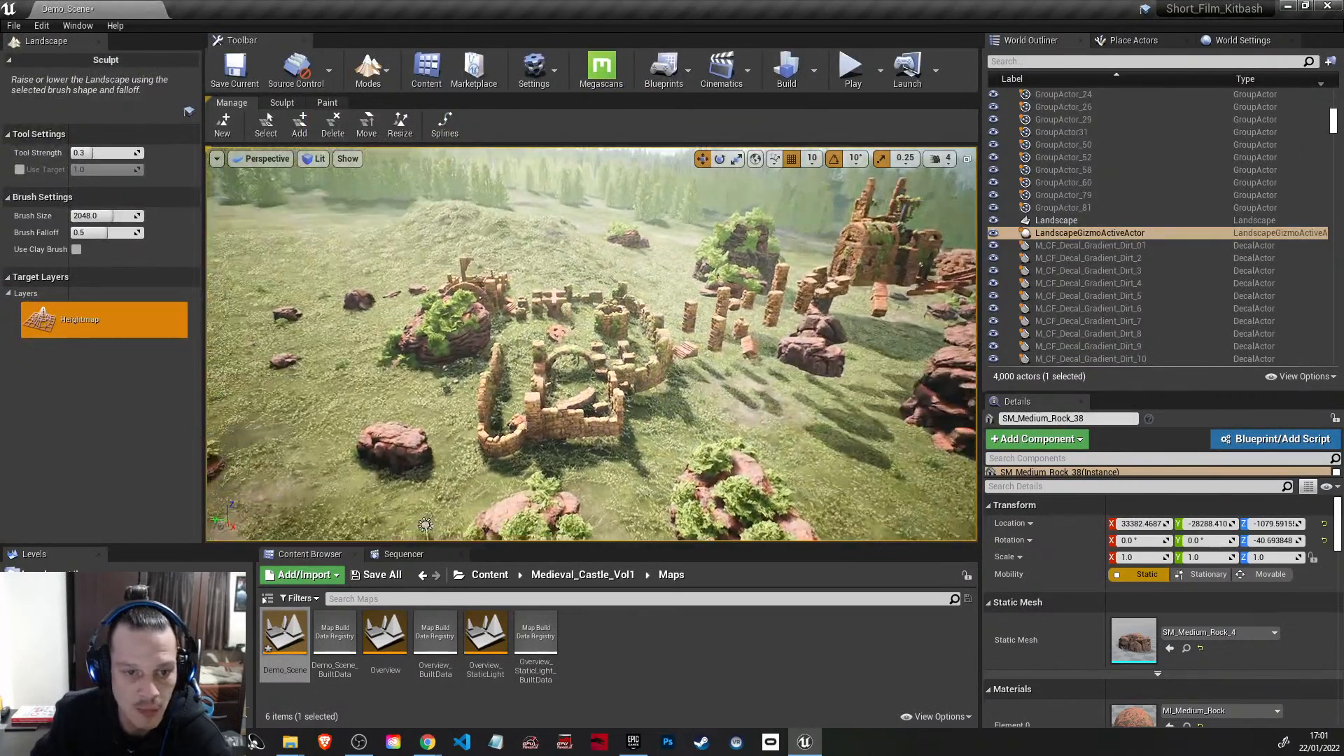
{"action": "right_click_drag", "start_coordinate": [650, 301], "coordinate": [560, 267]}
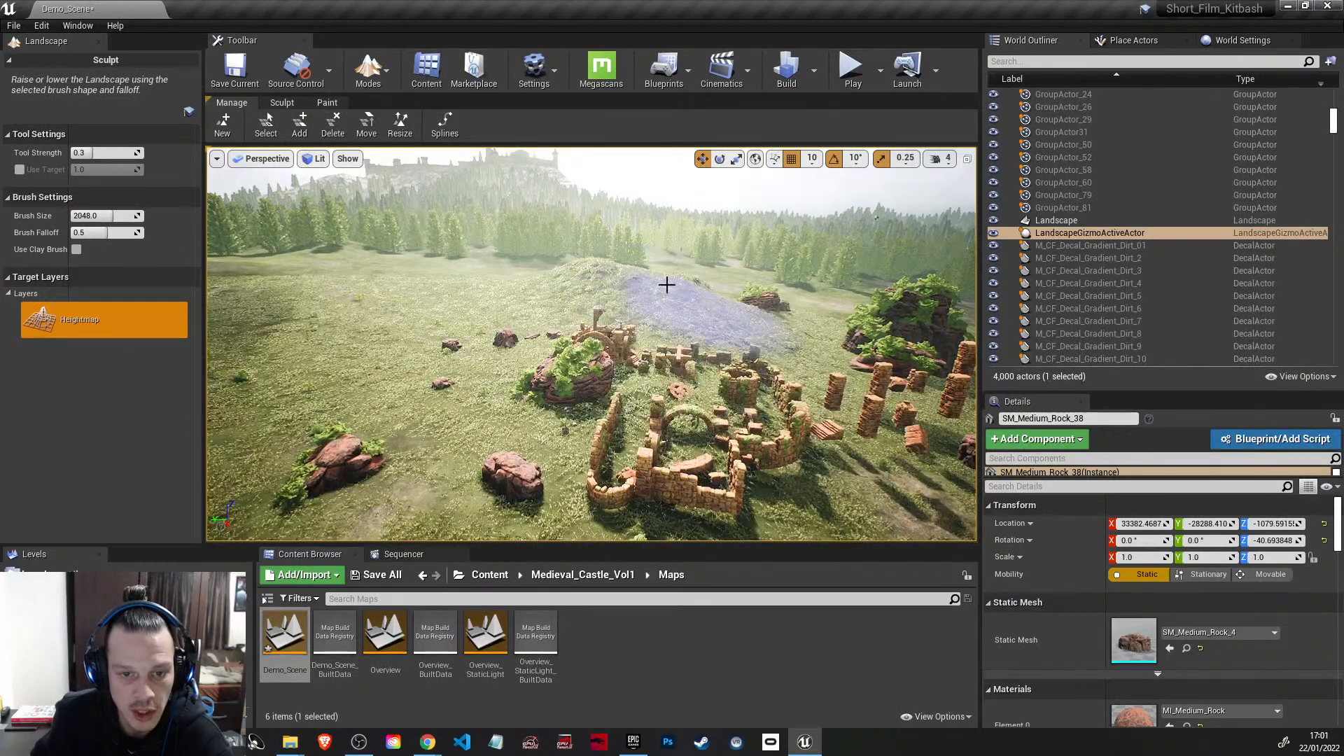
{"action": "right_click_drag", "start_coordinate": [630, 315], "coordinate": [784, 308]}
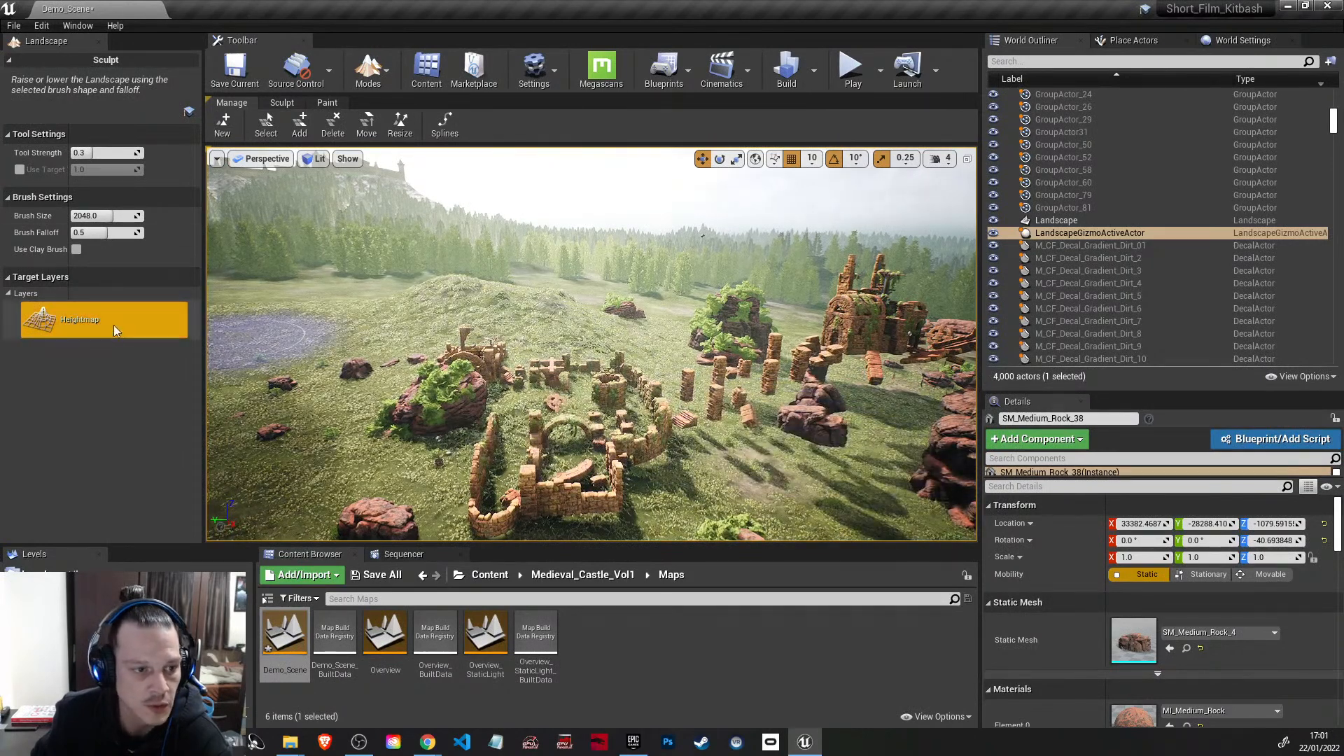
Step: Flatten the grassy ground beside the ruins with the landscape Flatten tool, raising the tool strength to 1.0
{"action": "left_click", "coordinate": [283, 103]}
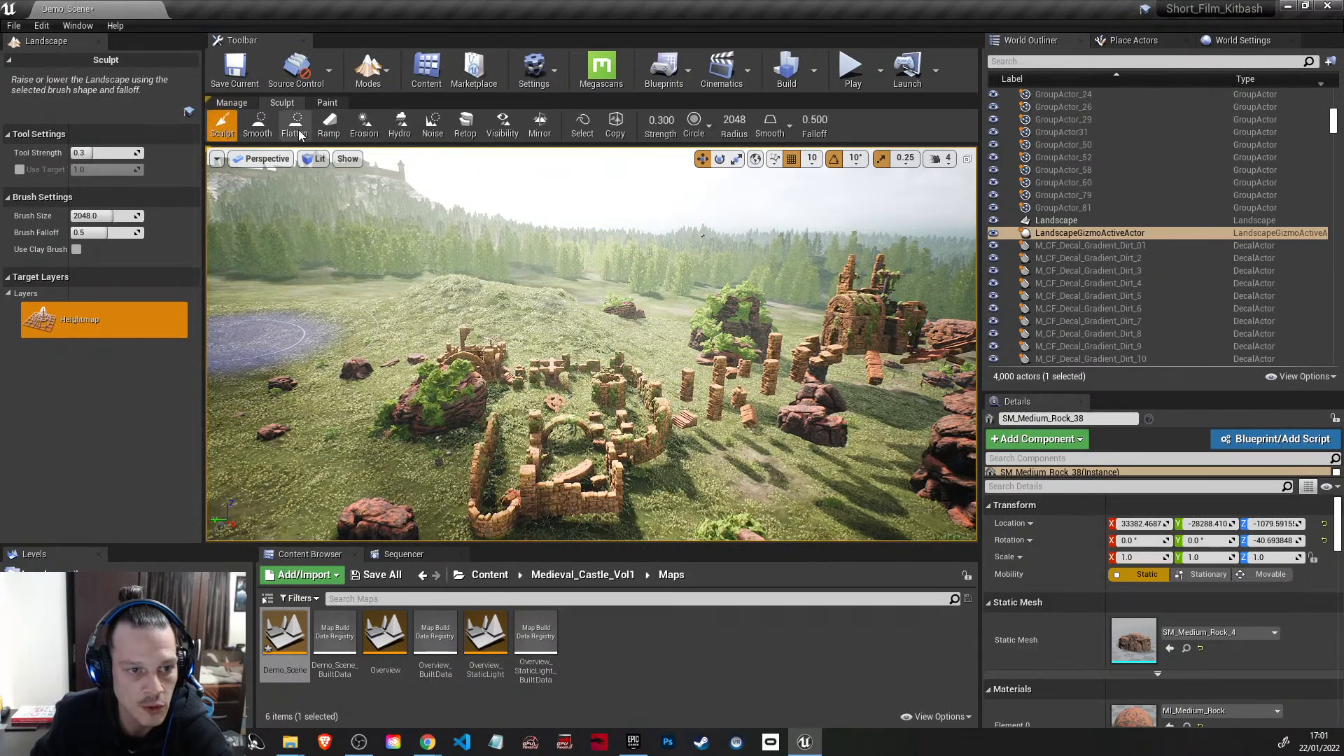
{"action": "left_click", "coordinate": [300, 131]}
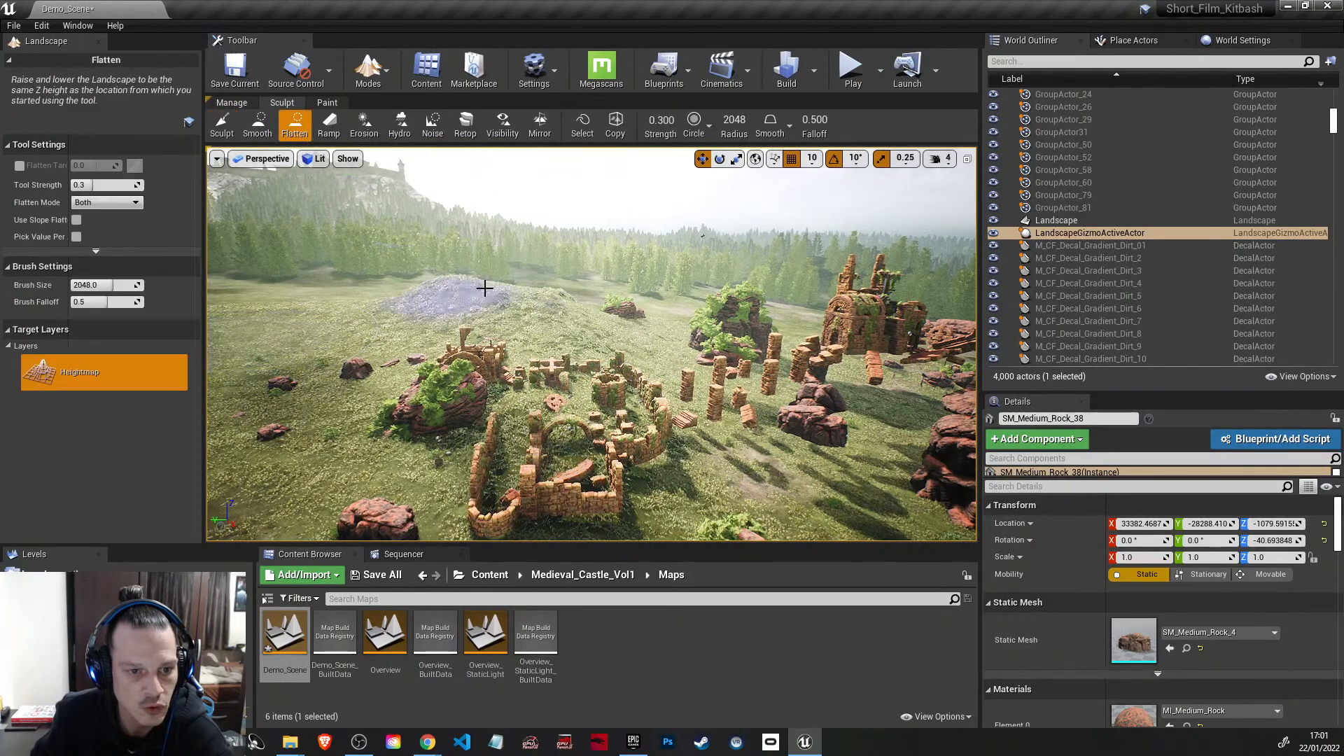
{"action": "right_click_drag", "start_coordinate": [364, 323], "coordinate": [208, 306]}
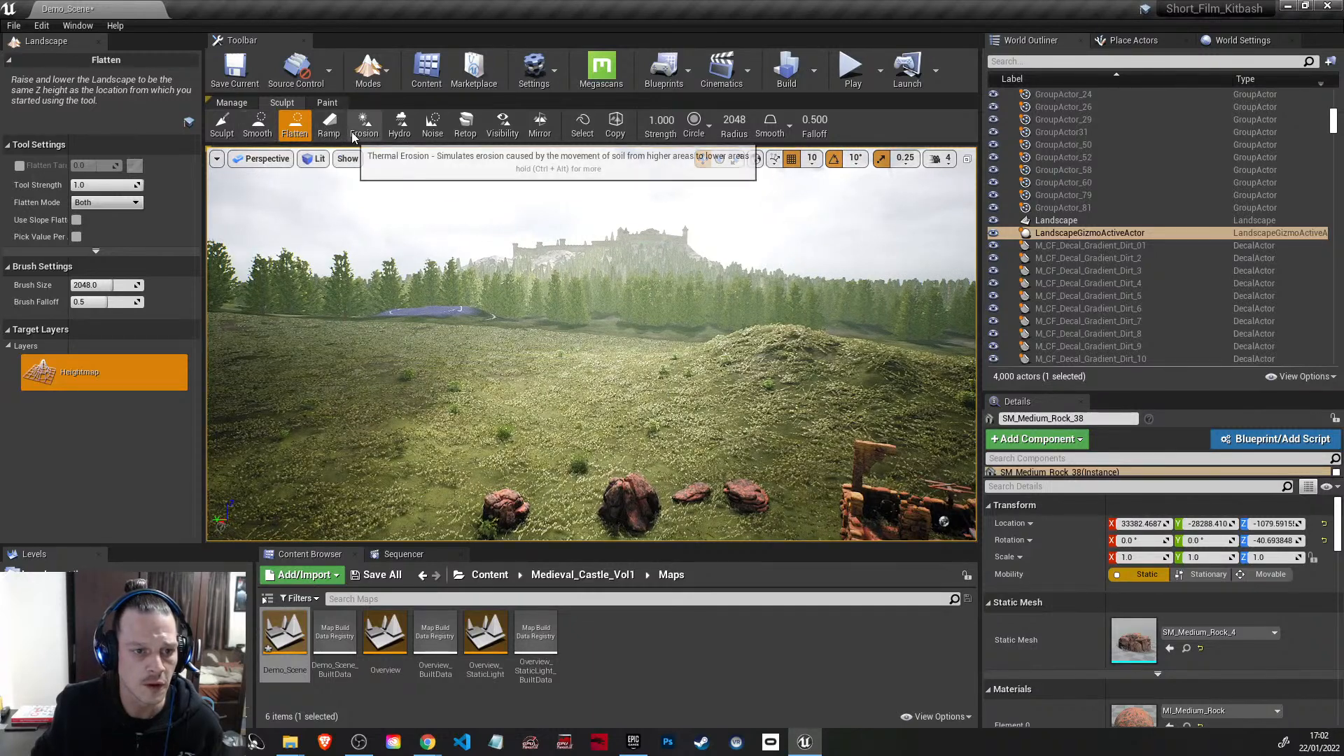
Step: Try the Sculpt tool on the meadow beside the ruins at strength 1.0 and brush size 2048, and undo the strokes
{"action": "left_click", "coordinate": [222, 125]}
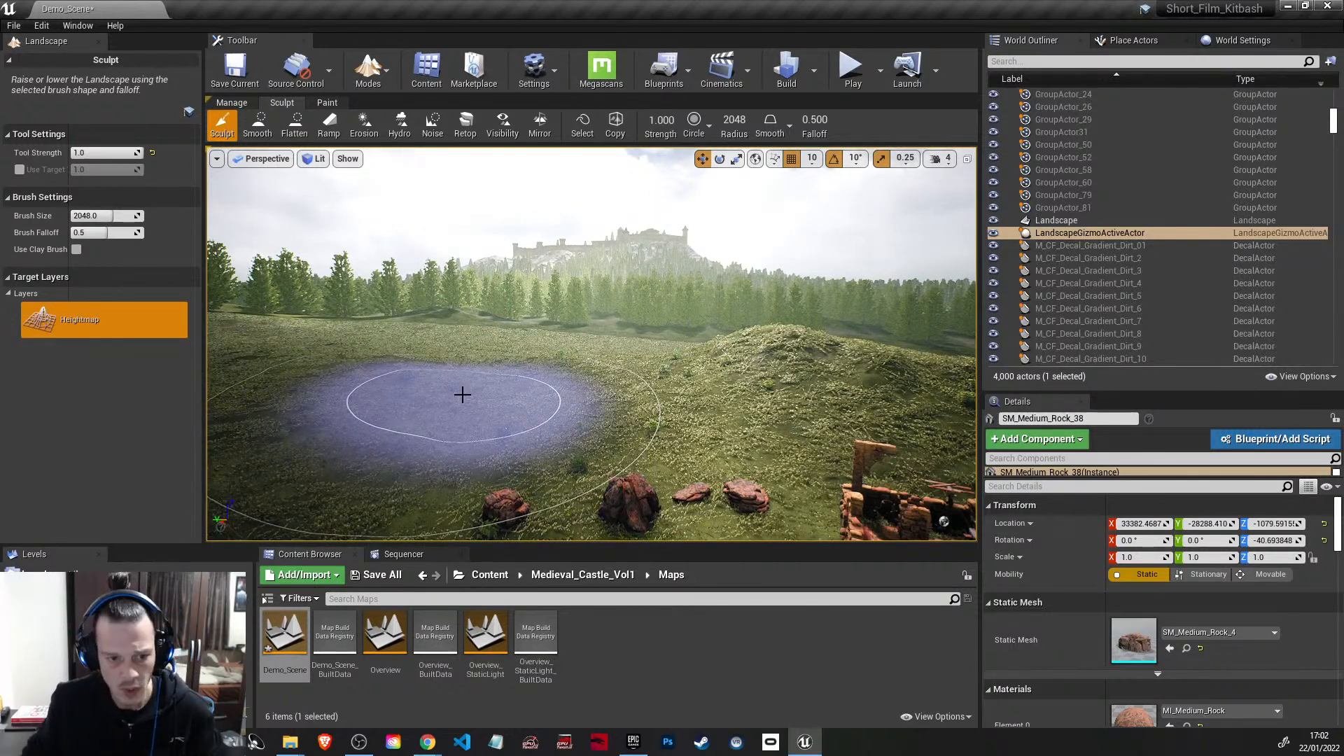
{"action": "left_click_drag", "start_coordinate": [462, 395], "coordinate": [571, 408]}
{"action": "right_click_drag", "start_coordinate": [591, 378], "coordinate": [525, 396]}
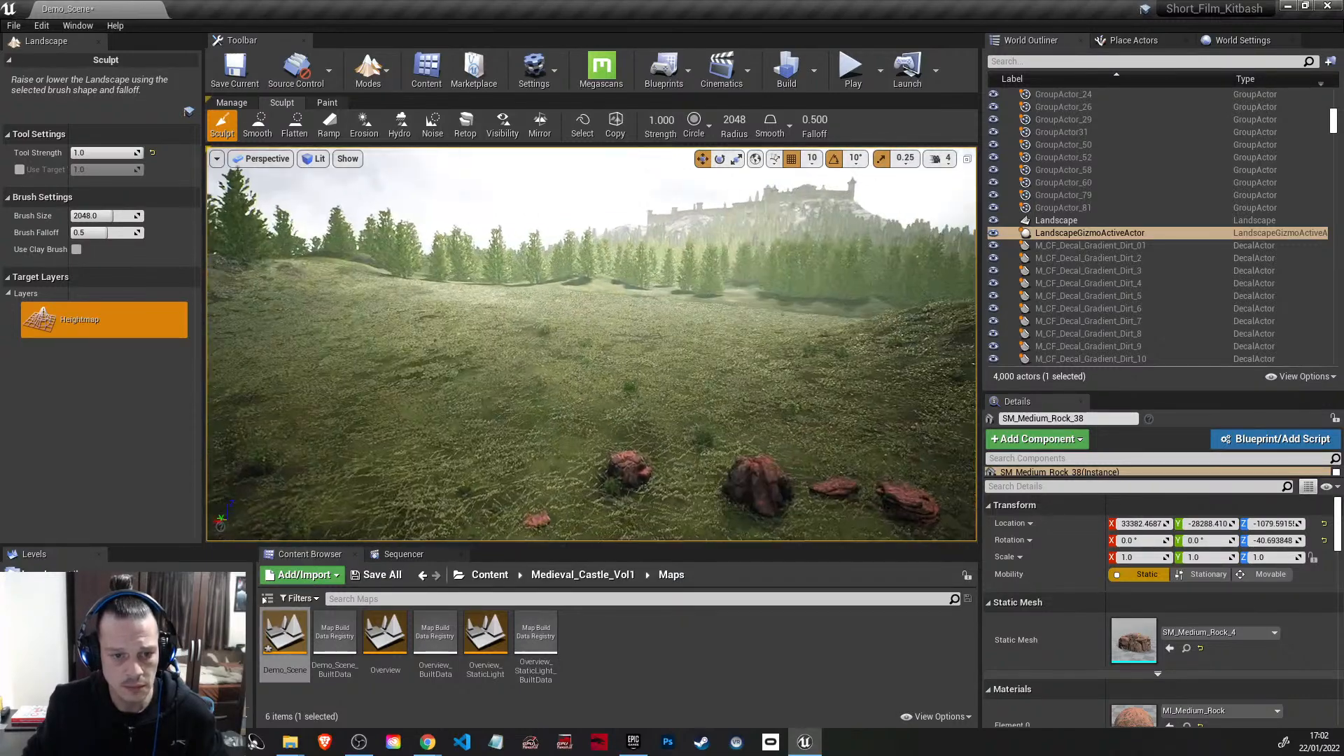
{"action": "left_click", "coordinate": [591, 378]}
{"action": "left_click_drag", "start_coordinate": [625, 391], "coordinate": [602, 367]}
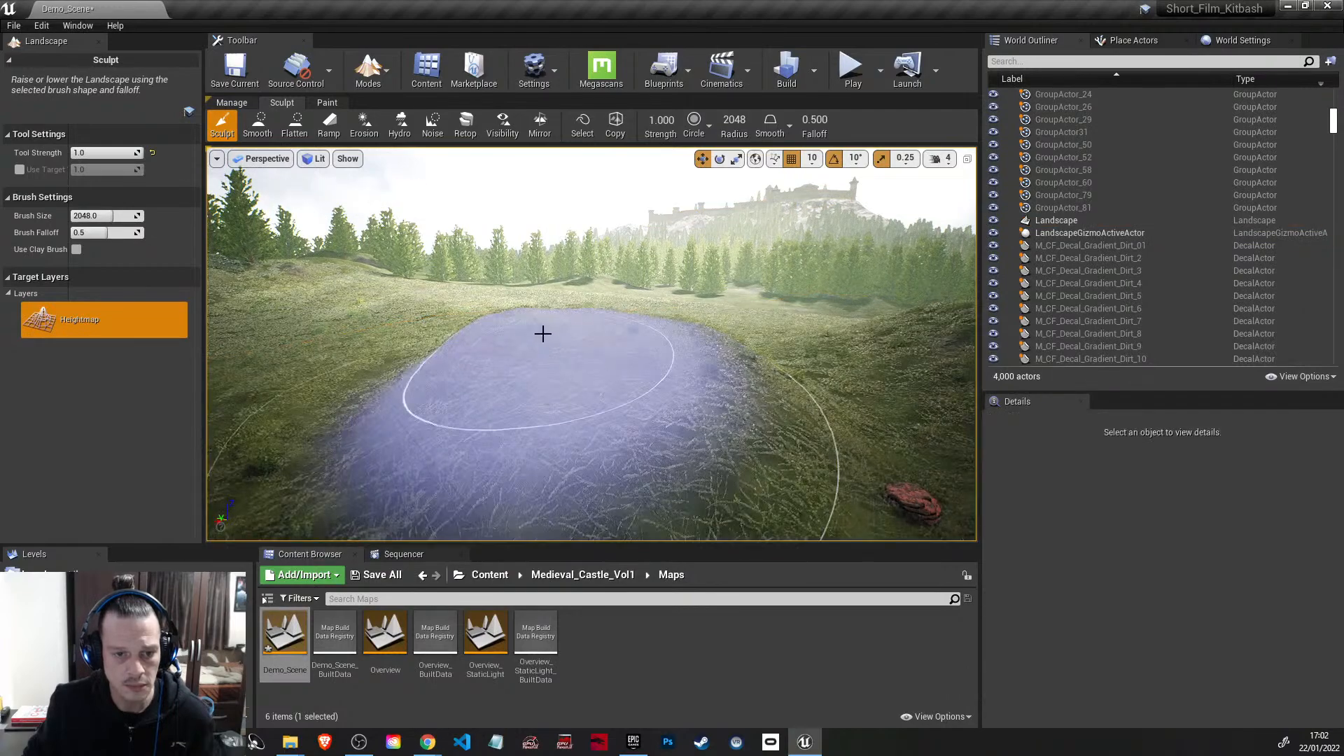
{"action": "mouse_move", "coordinate": [602, 368]}
{"action": "right_mouse_down"}
{"action": "mouse_move", "coordinate": [784, 389]}
{"action": "mouse_move", "coordinate": [668, 387]}
{"action": "mouse_move", "coordinate": [693, 387]}
{"action": "mouse_move", "coordinate": [597, 422]}
{"action": "right_mouse_up"}
{"action": "key", "text": "ctrl+z"}
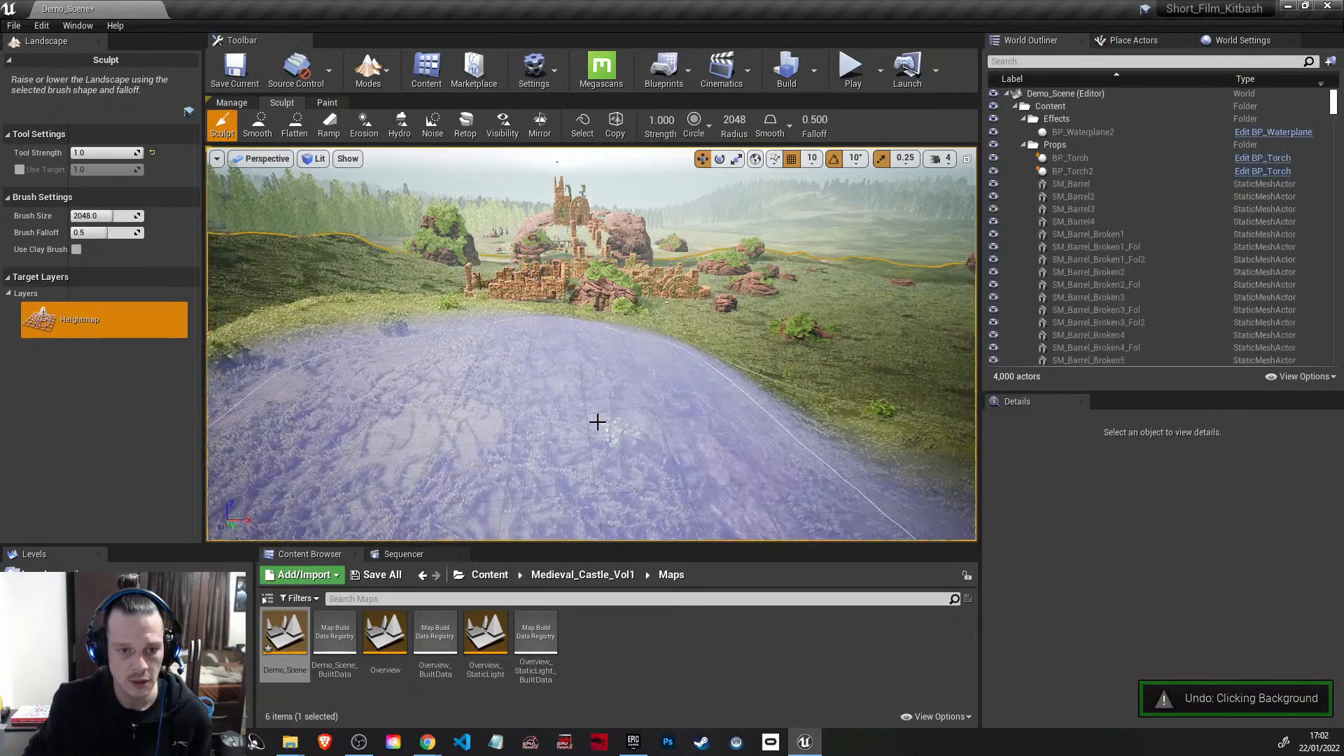
{"action": "key", "text": "ctrl+z"}
Step: Flatten the grassy ground in front of the ruined stone wall with the Flatten tool, using a brush size of about 433
{"action": "mouse_move", "coordinate": [607, 377]}
{"action": "right_mouse_down"}
{"action": "mouse_move", "coordinate": [612, 356]}
{"action": "mouse_move", "coordinate": [601, 399]}
{"action": "mouse_move", "coordinate": [597, 383]}
{"action": "mouse_move", "coordinate": [729, 413]}
{"action": "right_mouse_up"}
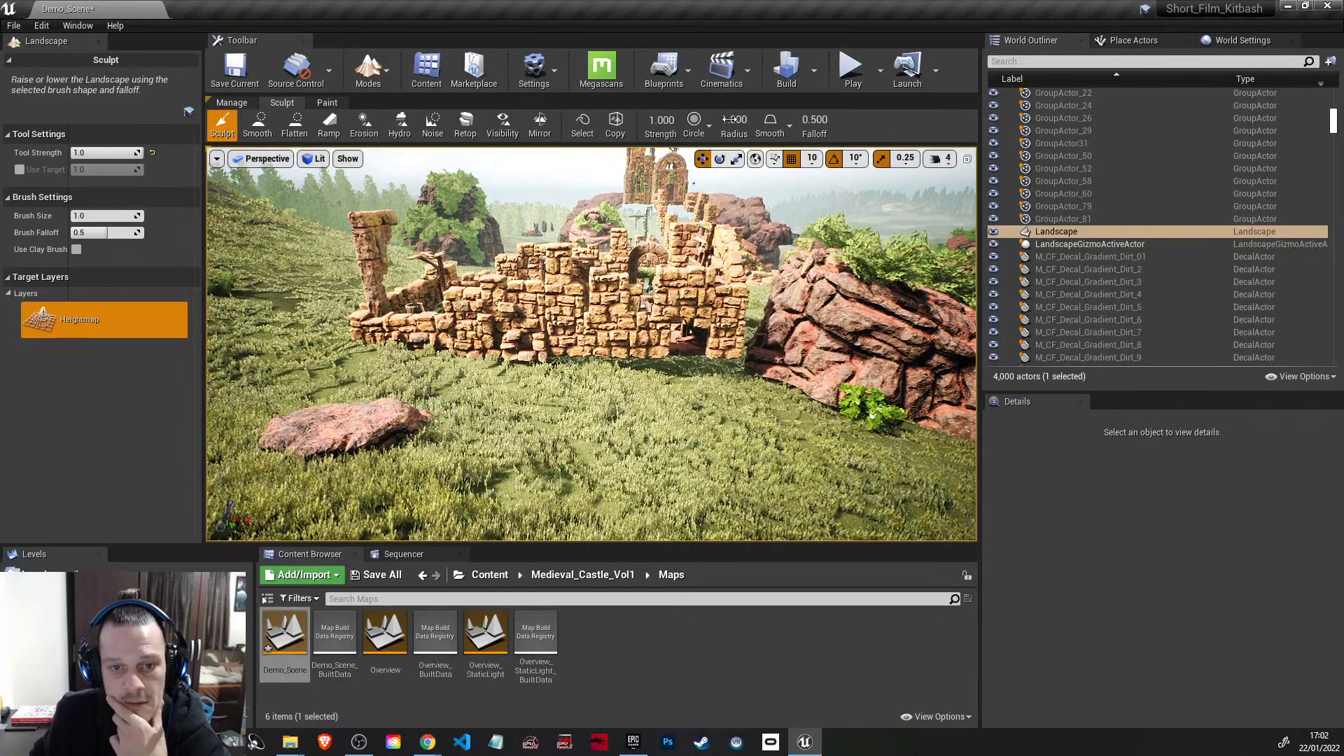
{"action": "left_click_drag", "start_coordinate": [729, 119], "coordinate": [694, 120]}
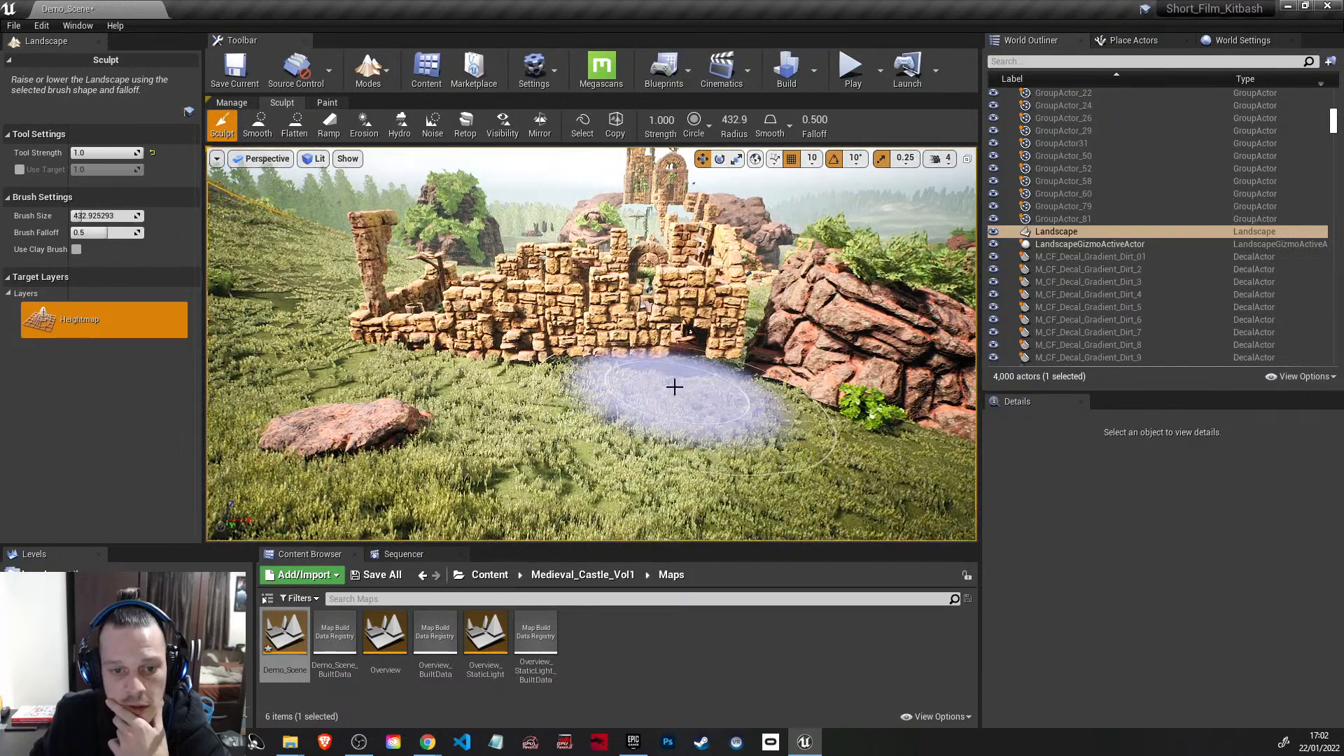
{"action": "left_click", "coordinate": [297, 126]}
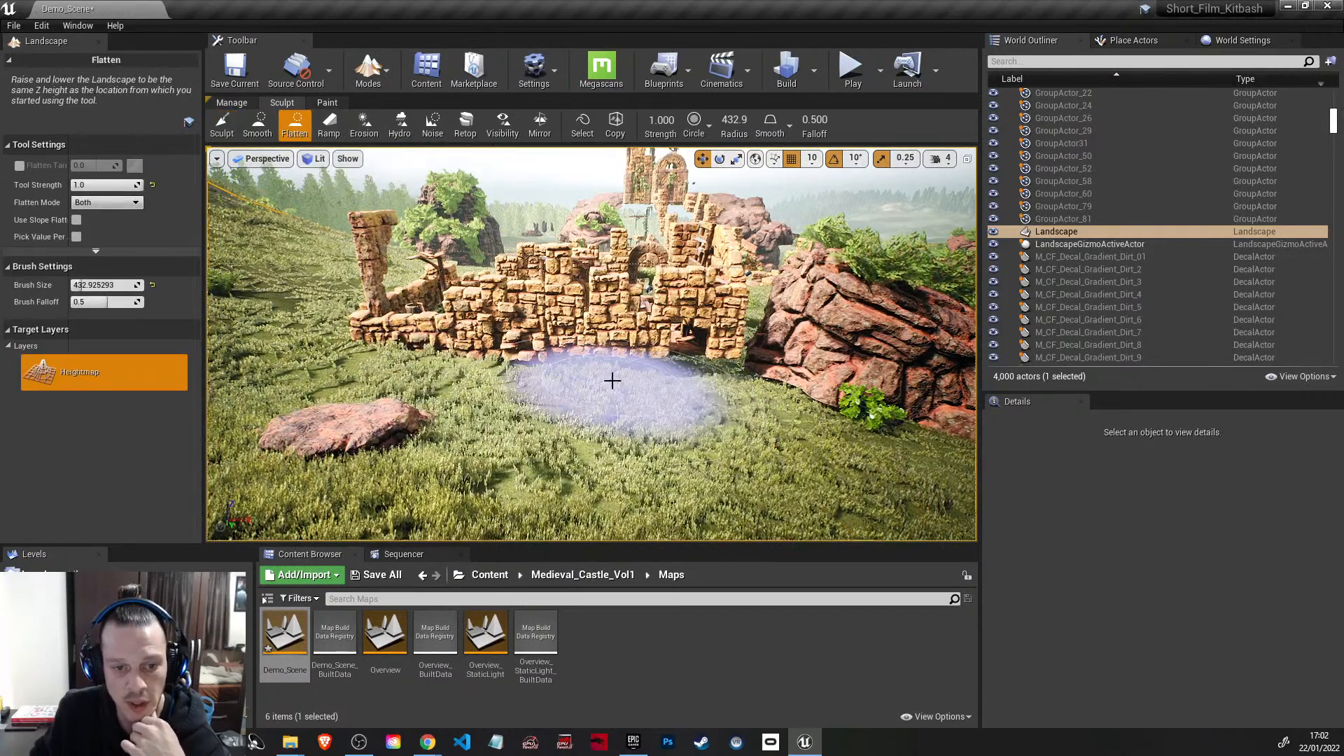
{"action": "left_click_drag", "start_coordinate": [614, 382], "coordinate": [432, 373]}
{"action": "key", "text": "ctrl+z"}
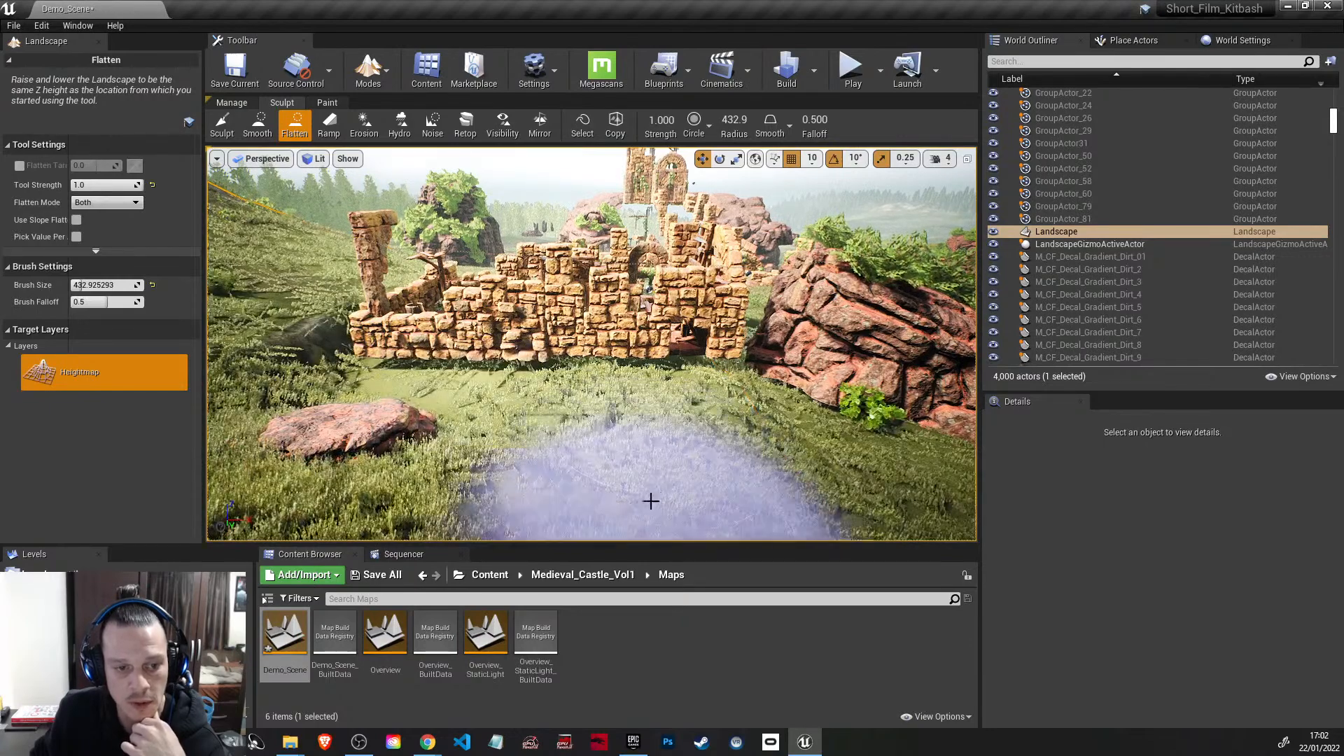
{"action": "key", "text": "ctrl+y"}
{"action": "key", "text": "ctrl+z"}
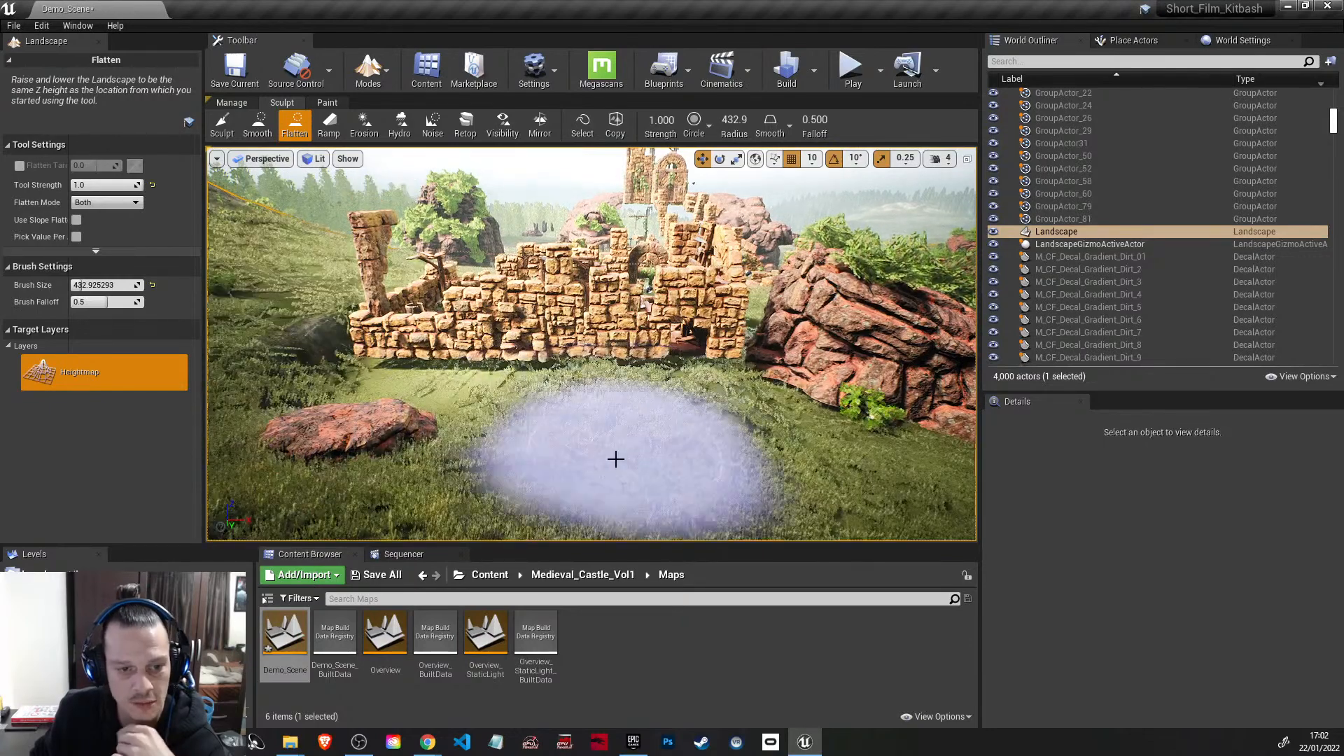
{"action": "mouse_move", "coordinate": [615, 397]}
{"action": "right_mouse_down"}
{"action": "mouse_move", "coordinate": [589, 414]}
{"action": "mouse_move", "coordinate": [784, 409]}
{"action": "mouse_move", "coordinate": [763, 433]}
{"action": "mouse_move", "coordinate": [644, 413]}
{"action": "mouse_move", "coordinate": [690, 413]}
{"action": "mouse_move", "coordinate": [749, 423]}
{"action": "mouse_move", "coordinate": [507, 422]}
{"action": "mouse_move", "coordinate": [500, 437]}
{"action": "mouse_move", "coordinate": [521, 463]}
{"action": "mouse_move", "coordinate": [553, 459]}
{"action": "mouse_move", "coordinate": [441, 448]}
{"action": "right_mouse_up"}
Step: Examine the round well, the circular walls and the ground beneath the broken pillars of the ruins
{"action": "key", "text": "w"}
{"action": "key", "text": "w"}
{"action": "key", "text": "s"}
{"action": "key", "text": "w"}
{"action": "key", "text": "d"}
{"action": "key", "text": "s"}
{"action": "key", "text": "w"}
{"action": "key", "text": "d"}
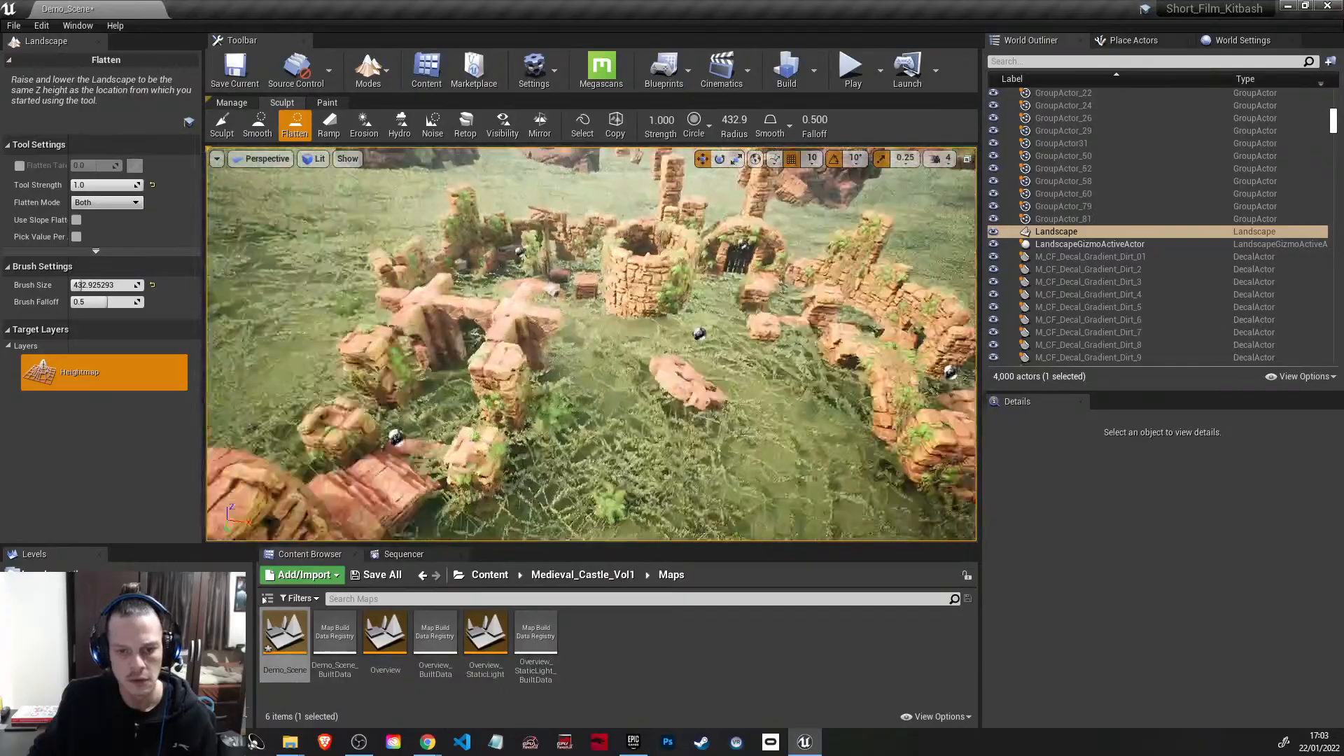
{"action": "left_click_drag", "start_coordinate": [529, 316], "coordinate": [600, 256]}
{"action": "mouse_move", "coordinate": [601, 256]}
{"action": "right_mouse_down"}
{"action": "mouse_move", "coordinate": [617, 210]}
{"action": "mouse_move", "coordinate": [686, 203]}
{"action": "mouse_move", "coordinate": [770, 238]}
{"action": "mouse_move", "coordinate": [848, 294]}
{"action": "mouse_move", "coordinate": [858, 326]}
{"action": "mouse_move", "coordinate": [721, 259]}
{"action": "mouse_move", "coordinate": [644, 252]}
{"action": "mouse_move", "coordinate": [620, 266]}
{"action": "mouse_move", "coordinate": [693, 287]}
{"action": "mouse_move", "coordinate": [617, 263]}
{"action": "mouse_move", "coordinate": [612, 273]}
{"action": "mouse_move", "coordinate": [750, 301]}
{"action": "mouse_move", "coordinate": [819, 298]}
{"action": "mouse_move", "coordinate": [854, 357]}
{"action": "mouse_move", "coordinate": [868, 301]}
{"action": "mouse_move", "coordinate": [910, 315]}
{"action": "mouse_move", "coordinate": [938, 379]}
{"action": "mouse_move", "coordinate": [942, 337]}
{"action": "right_mouse_up"}
{"action": "key", "text": "w"}
{"action": "key", "text": "w"}
{"action": "key", "text": "s"}
{"action": "key", "text": "s"}
{"action": "key", "text": "w"}
{"action": "key", "text": "w"}
{"action": "key", "text": "w"}
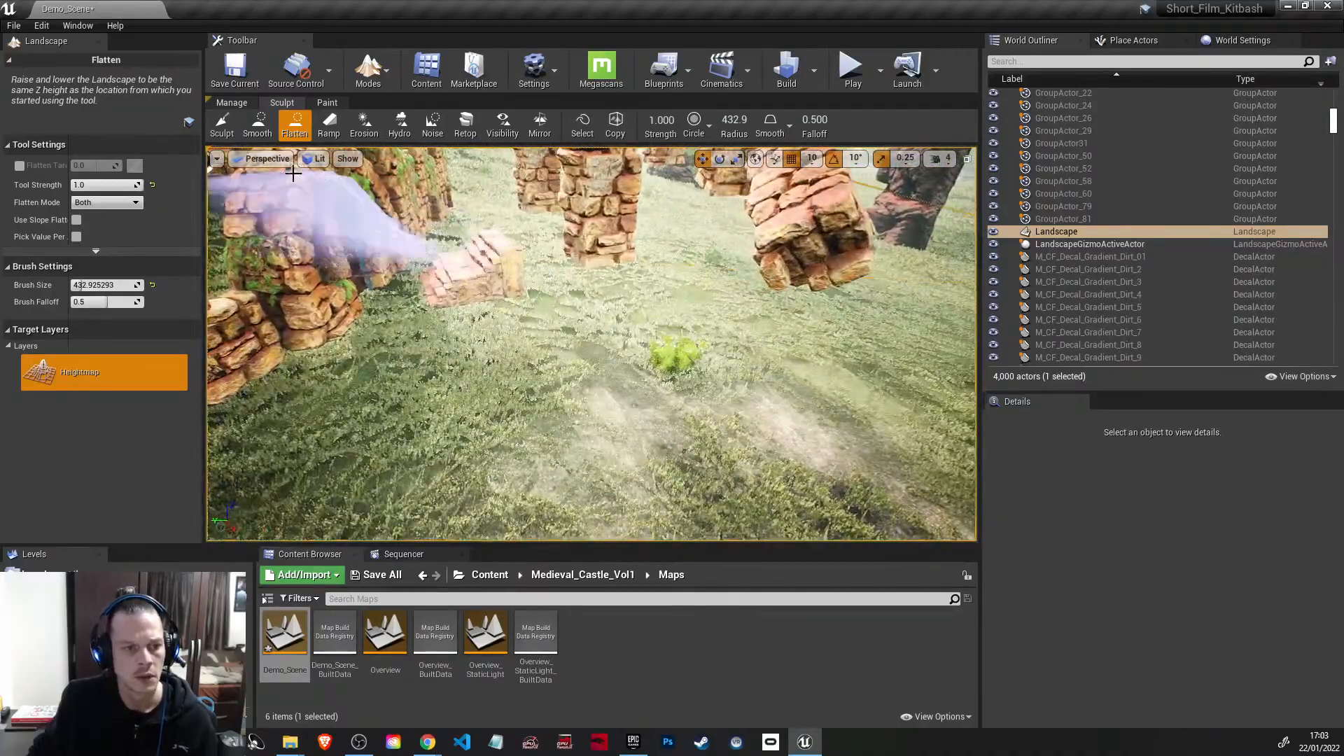
Step: Raise a steep mound between the ruined wall and the pillars with the Sculpt tool at strength 1.0 and brush size about 433
{"action": "left_click", "coordinate": [222, 124]}
{"action": "mouse_move", "coordinate": [465, 405]}
{"action": "left_mouse_down"}
{"action": "mouse_move", "coordinate": [565, 329]}
{"action": "mouse_move", "coordinate": [697, 315]}
{"action": "mouse_move", "coordinate": [676, 320]}
{"action": "left_mouse_up"}
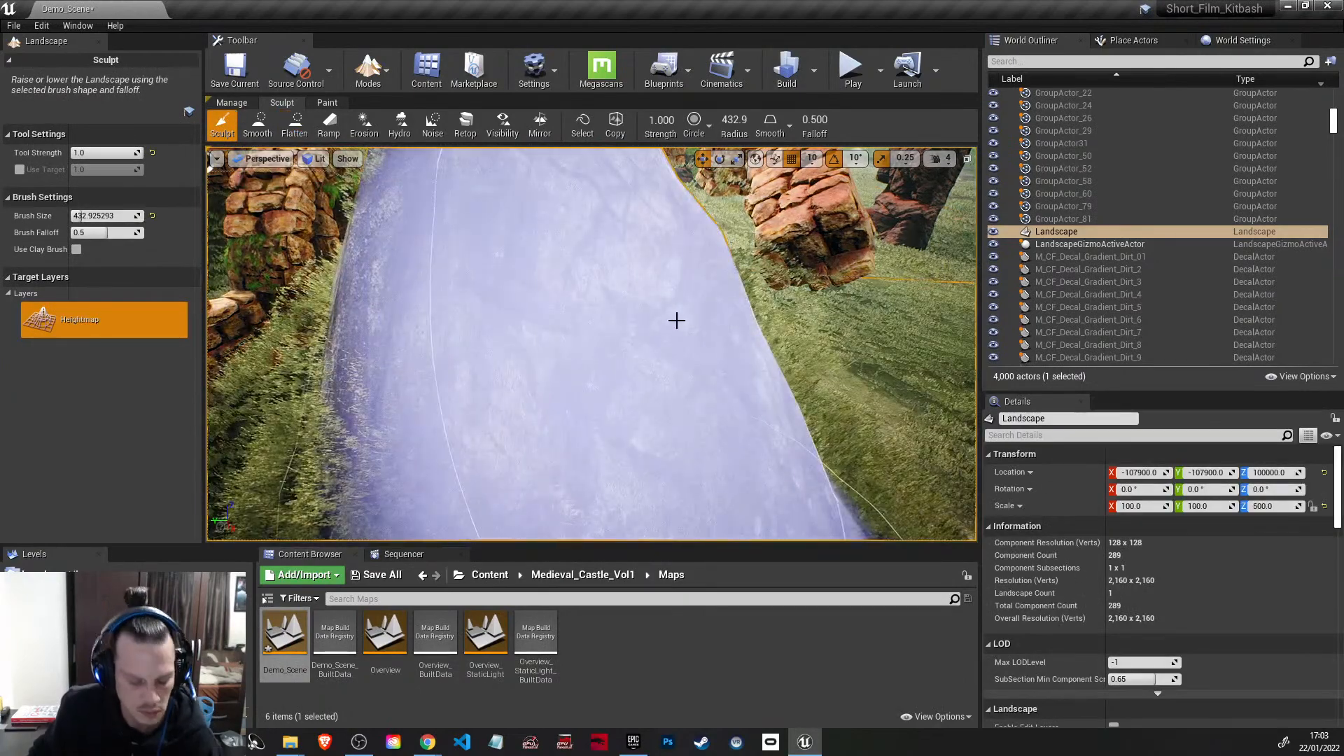
{"action": "scroll", "coordinate": [676, 320], "scroll_direction": "down", "scroll_amount": 6}
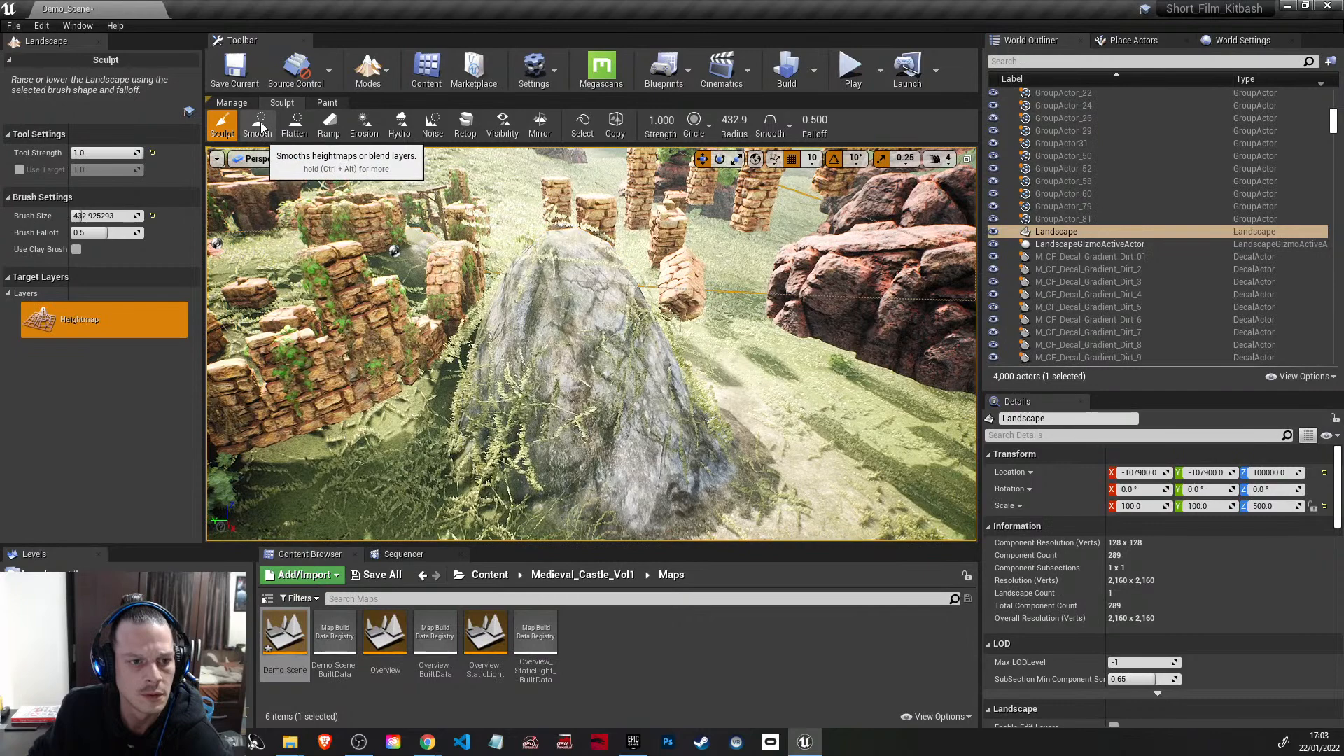
Step: Wear down the steep mound with the Erosion tool at strength 1.0
{"action": "left_click", "coordinate": [258, 126]}
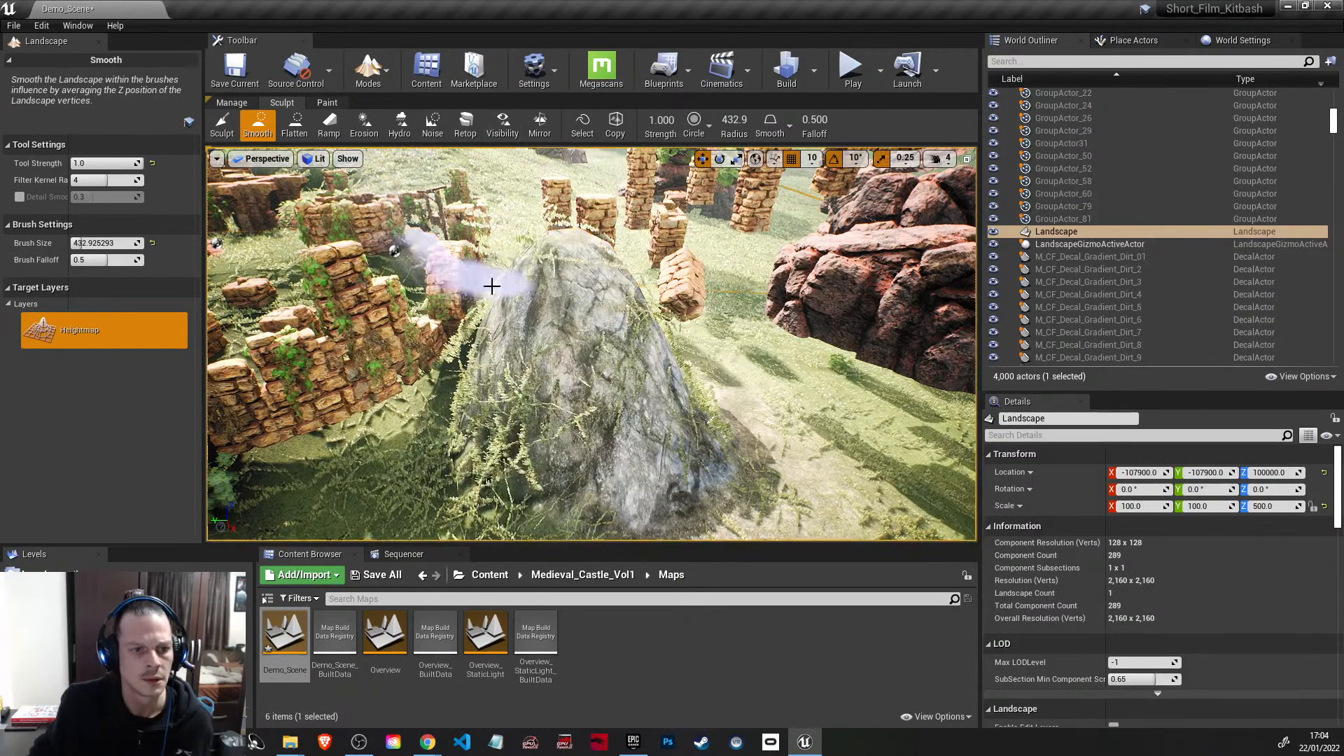
{"action": "left_click", "coordinate": [364, 126]}
{"action": "mouse_move", "coordinate": [548, 341]}
{"action": "left_mouse_down"}
{"action": "mouse_move", "coordinate": [591, 317]}
{"action": "mouse_move", "coordinate": [566, 351]}
{"action": "mouse_move", "coordinate": [630, 352]}
{"action": "left_mouse_up"}
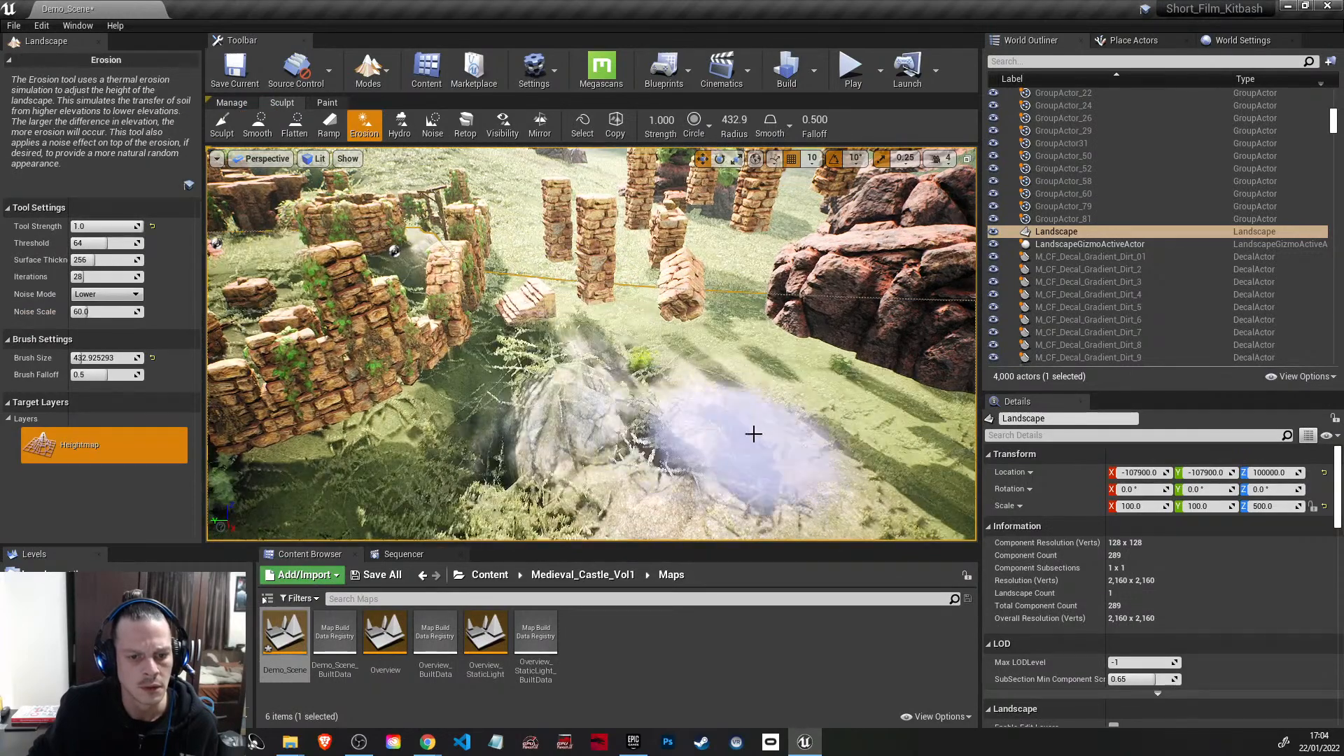
{"action": "right_click_drag", "start_coordinate": [591, 343], "coordinate": [707, 309]}
{"action": "right_click_drag", "start_coordinate": [532, 210], "coordinate": [306, 203]}
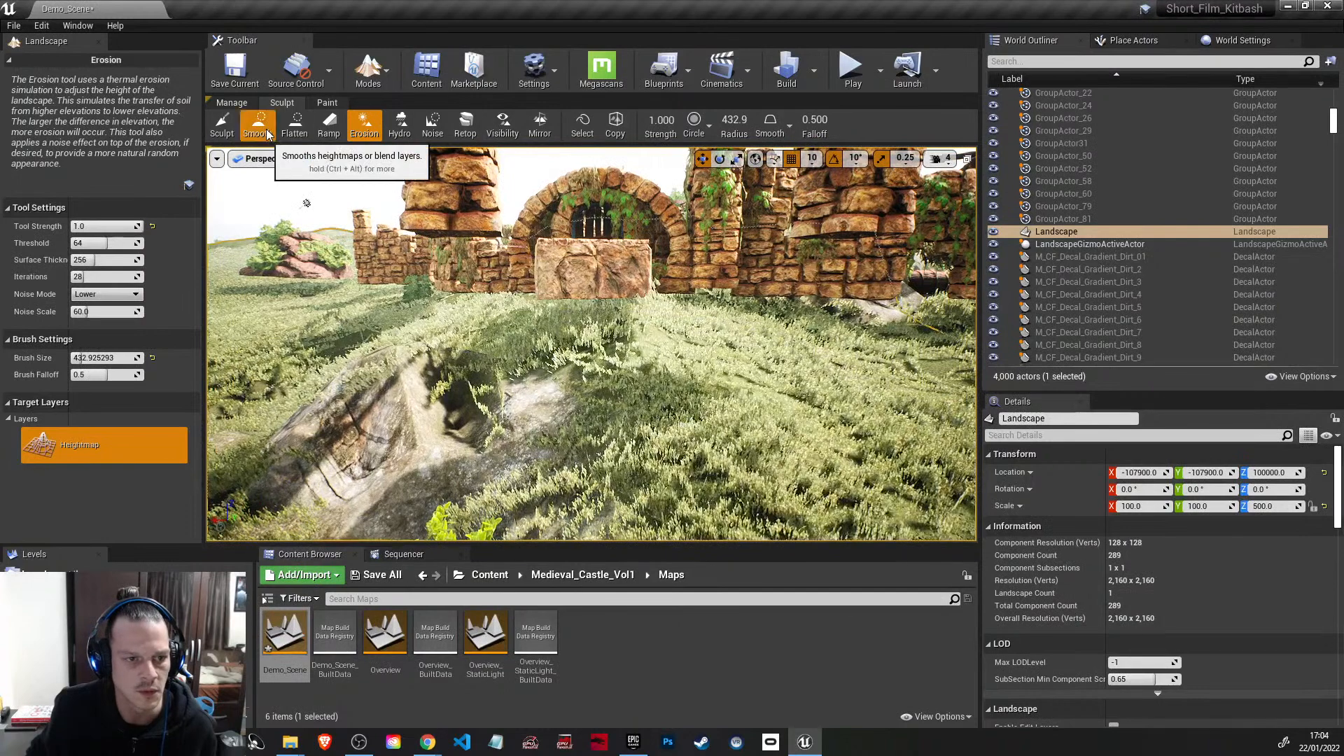
Step: Raise the ground around the eroded mound with the Sculpt tool, lowering the tool strength to 0.36
{"action": "left_click", "coordinate": [222, 126]}
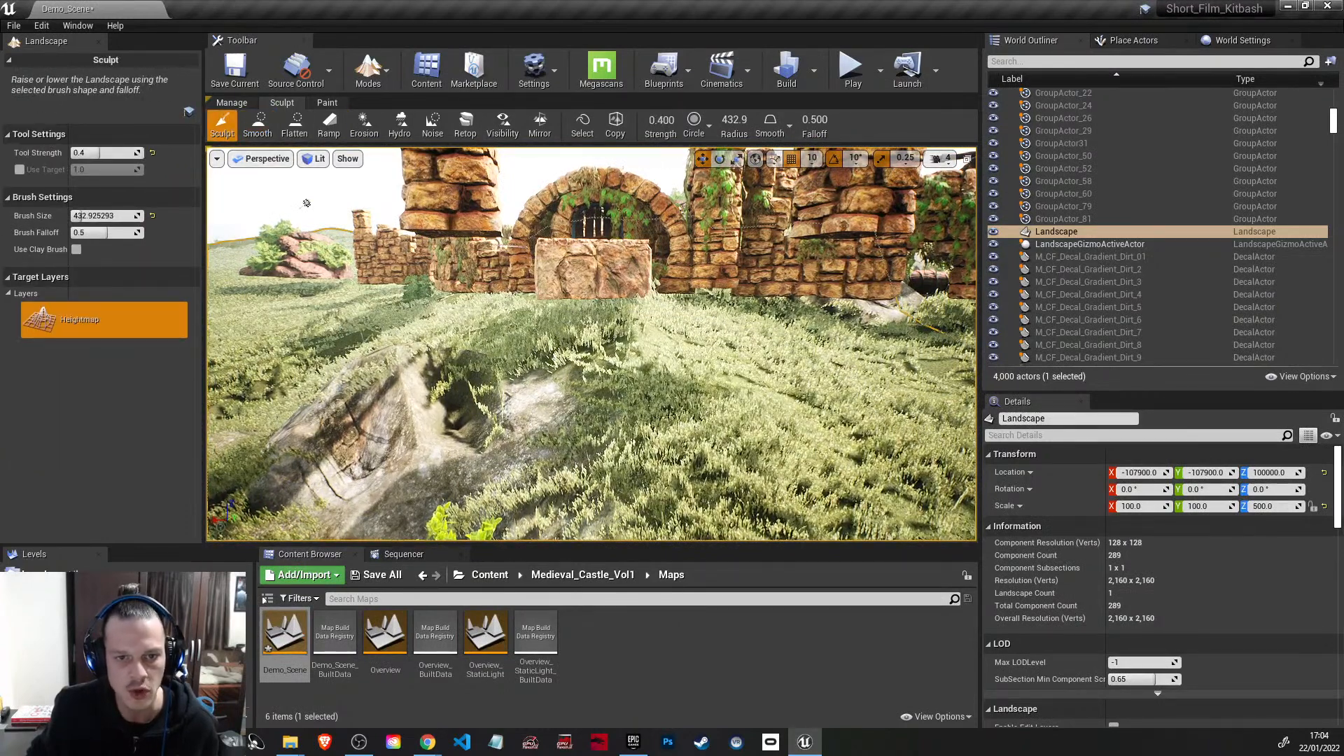
{"action": "left_click_drag", "start_coordinate": [600, 390], "coordinate": [546, 386]}
{"action": "mouse_move", "coordinate": [546, 385]}
{"action": "right_mouse_down"}
{"action": "mouse_move", "coordinate": [490, 368]}
{"action": "mouse_move", "coordinate": [490, 392]}
{"action": "right_mouse_up"}
{"action": "right_click_drag", "start_coordinate": [658, 289], "coordinate": [665, 283]}
{"action": "left_click_drag", "start_coordinate": [708, 272], "coordinate": [673, 301]}
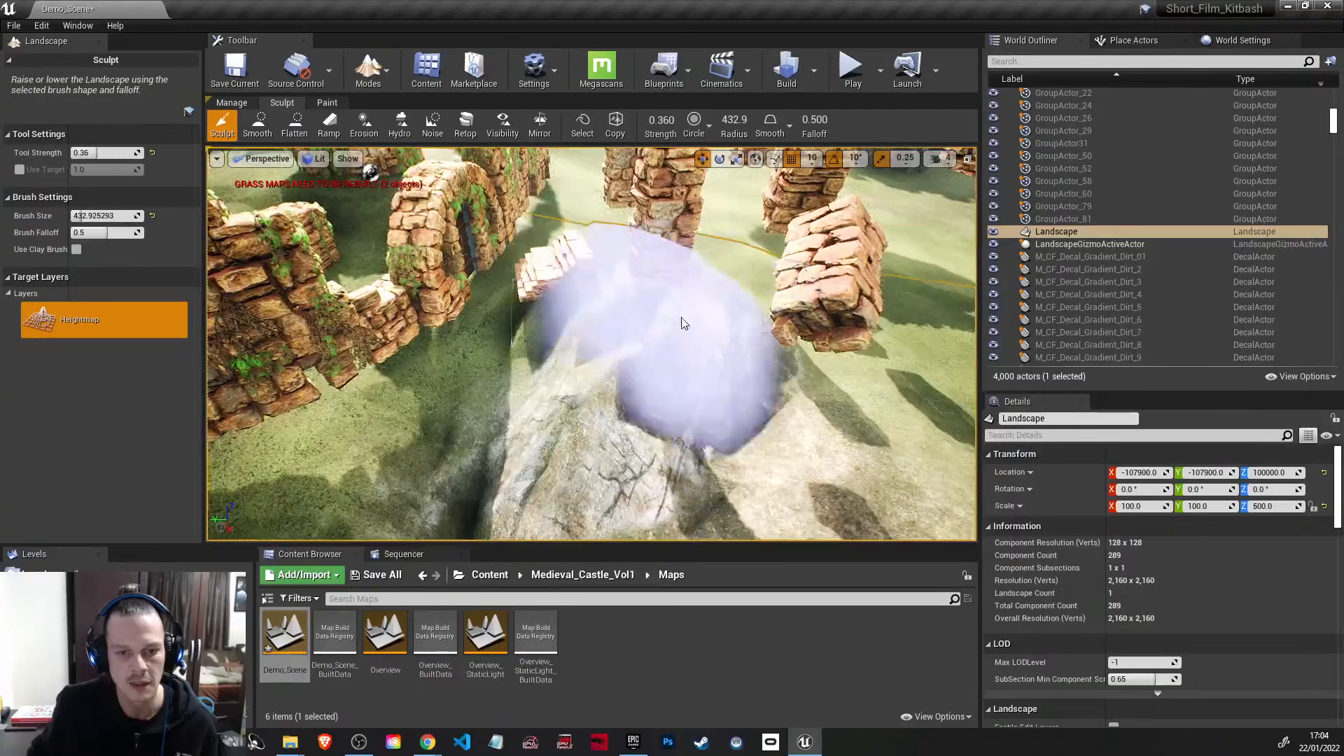
Step: Extend the raised ridge beneath the row of floating pillars with further sculpt strokes
{"action": "left_click_drag", "start_coordinate": [747, 252], "coordinate": [829, 342]}
{"action": "left_click_drag", "start_coordinate": [822, 263], "coordinate": [803, 292]}
{"action": "mouse_move", "coordinate": [804, 291]}
{"action": "right_mouse_down"}
{"action": "mouse_move", "coordinate": [868, 315]}
{"action": "mouse_move", "coordinate": [952, 315]}
{"action": "mouse_move", "coordinate": [750, 354]}
{"action": "right_mouse_up"}
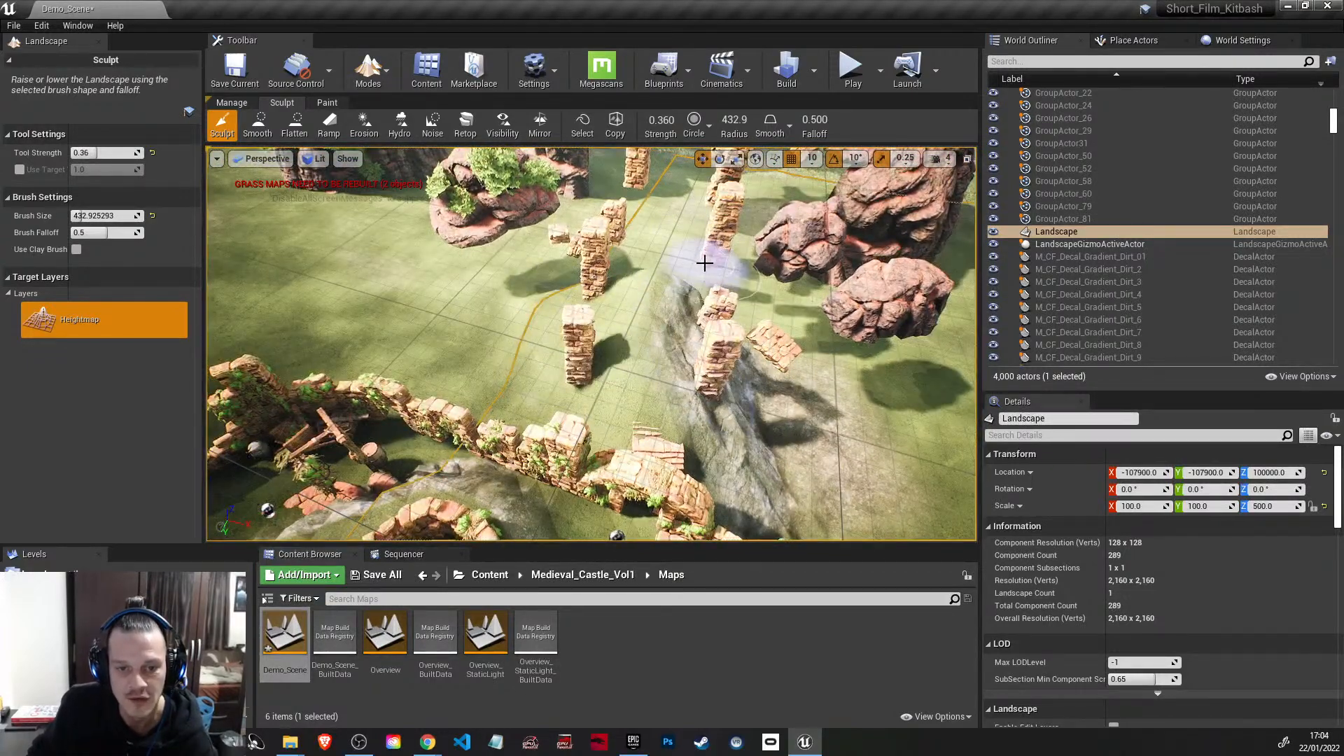
{"action": "mouse_move", "coordinate": [722, 358]}
{"action": "right_mouse_down"}
{"action": "mouse_move", "coordinate": [712, 307]}
{"action": "mouse_move", "coordinate": [615, 330]}
{"action": "right_mouse_up"}
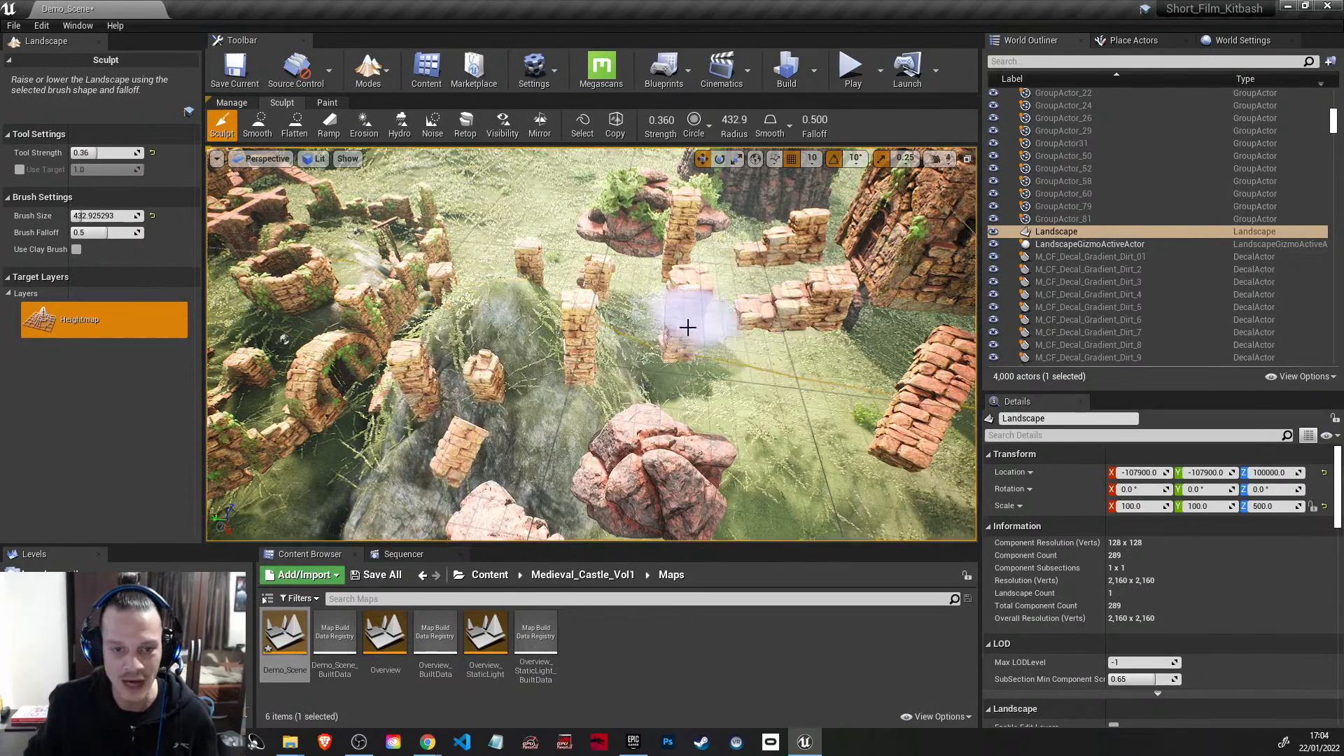
{"action": "right_click_drag", "start_coordinate": [512, 464], "coordinate": [540, 439]}
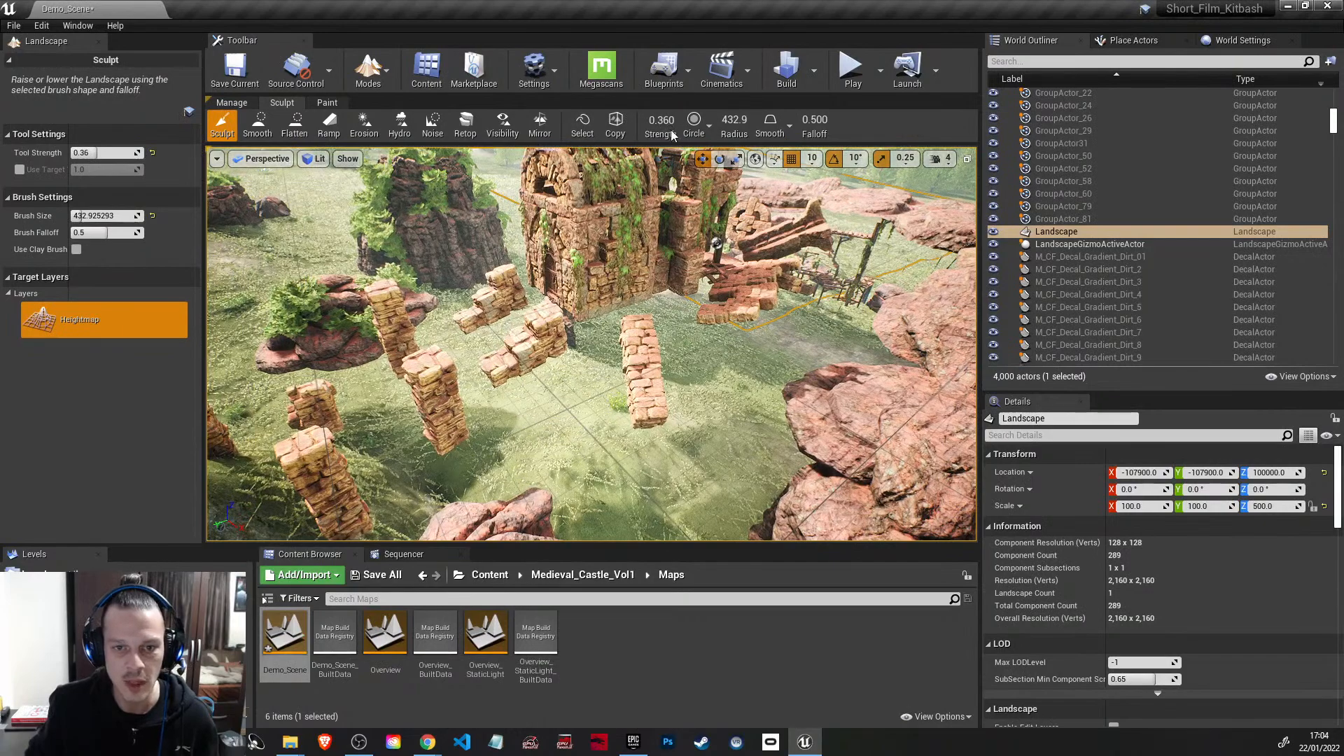
Step: Enlarge the sculpt brush to about 1025 and raise a hill under the ruined castle and the slope towards the pillars
{"action": "right_click_drag", "start_coordinate": [650, 345], "coordinate": [875, 480]}
{"action": "key", "text": "w"}
{"action": "key", "text": "s"}
{"action": "key", "text": "a"}
{"action": "right_click_drag", "start_coordinate": [450, 321], "coordinate": [451, 321]}
{"action": "key", "text": "d"}
{"action": "key", "text": "w"}
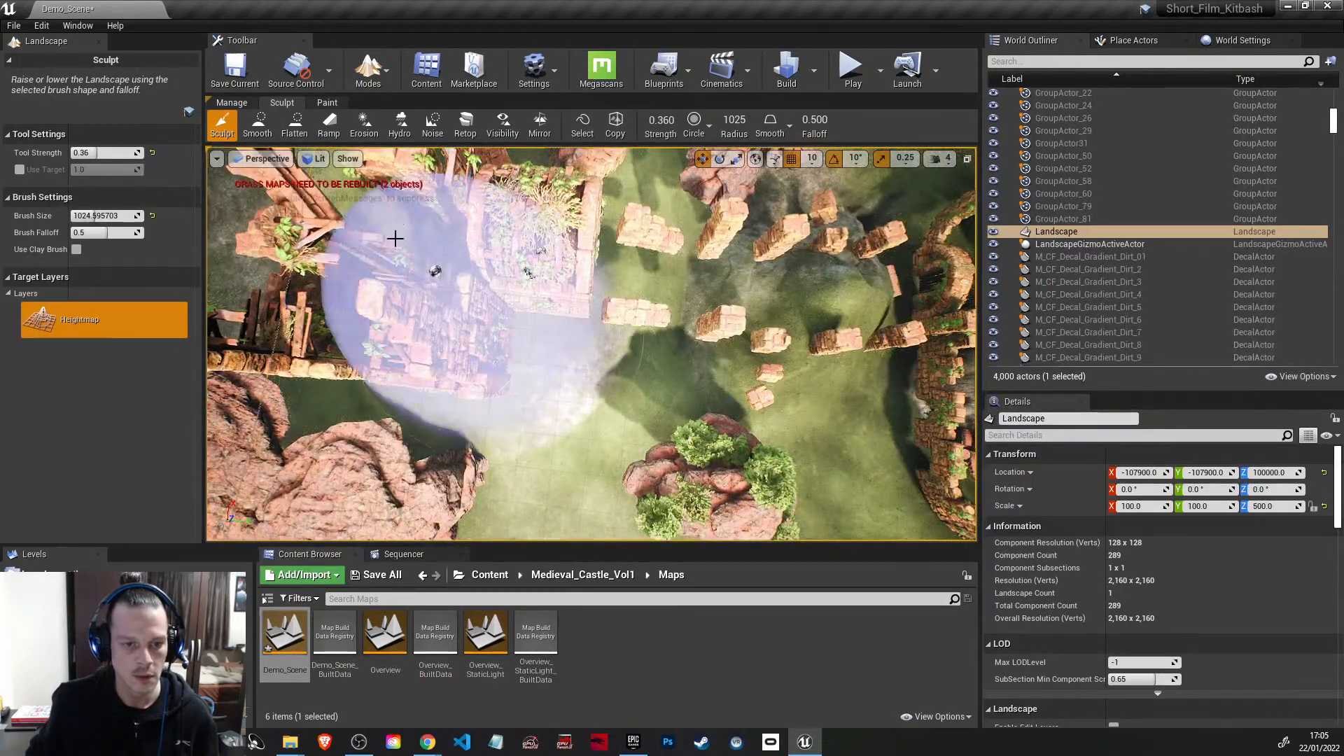
{"action": "mouse_move", "coordinate": [446, 333]}
{"action": "right_mouse_down"}
{"action": "mouse_move", "coordinate": [451, 312]}
{"action": "mouse_move", "coordinate": [514, 334]}
{"action": "mouse_move", "coordinate": [564, 322]}
{"action": "right_mouse_up"}
{"action": "key", "text": "a"}
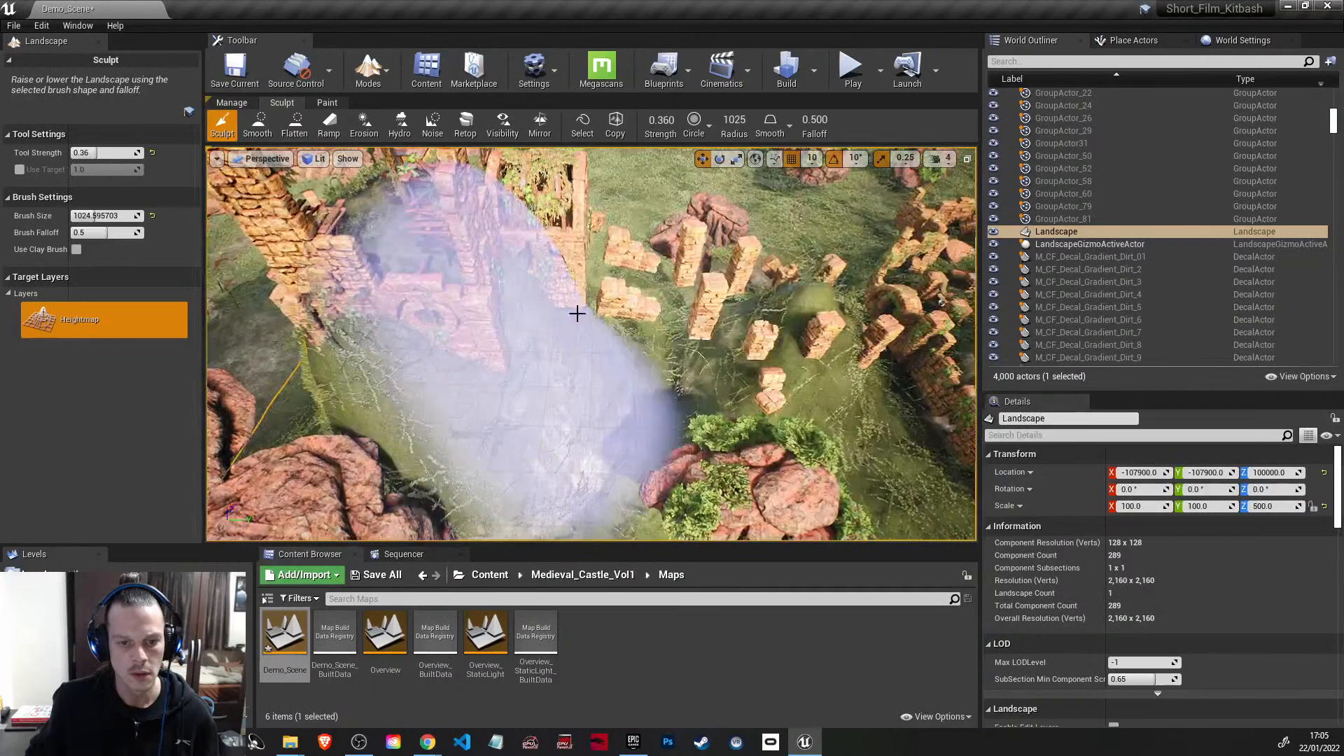
{"action": "mouse_move", "coordinate": [644, 343]}
{"action": "left_mouse_down"}
{"action": "mouse_move", "coordinate": [570, 300]}
{"action": "mouse_move", "coordinate": [673, 297]}
{"action": "left_mouse_up"}
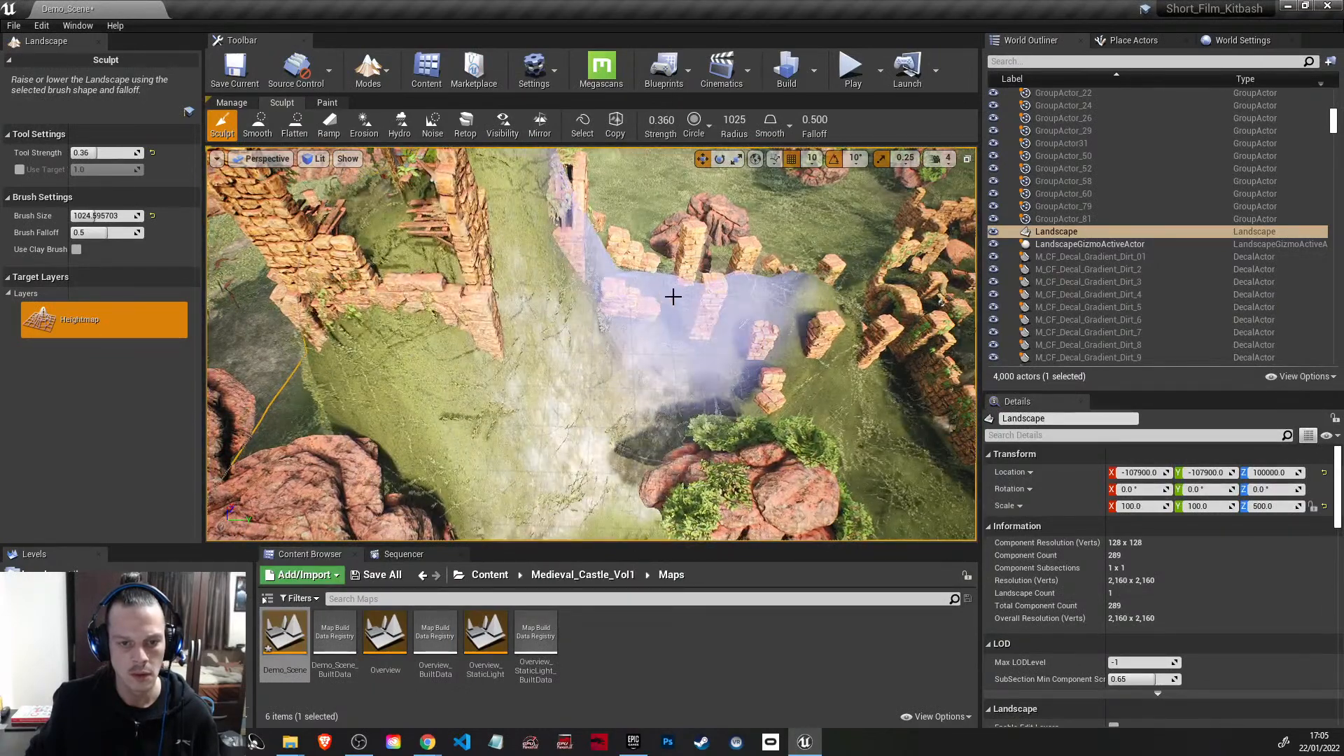
Step: Smooth the hill around the ruined castle at strength 0.36, reducing the brush size to about 344
{"action": "left_click", "coordinate": [271, 130]}
{"action": "right_click_drag", "start_coordinate": [555, 324], "coordinate": [537, 301]}
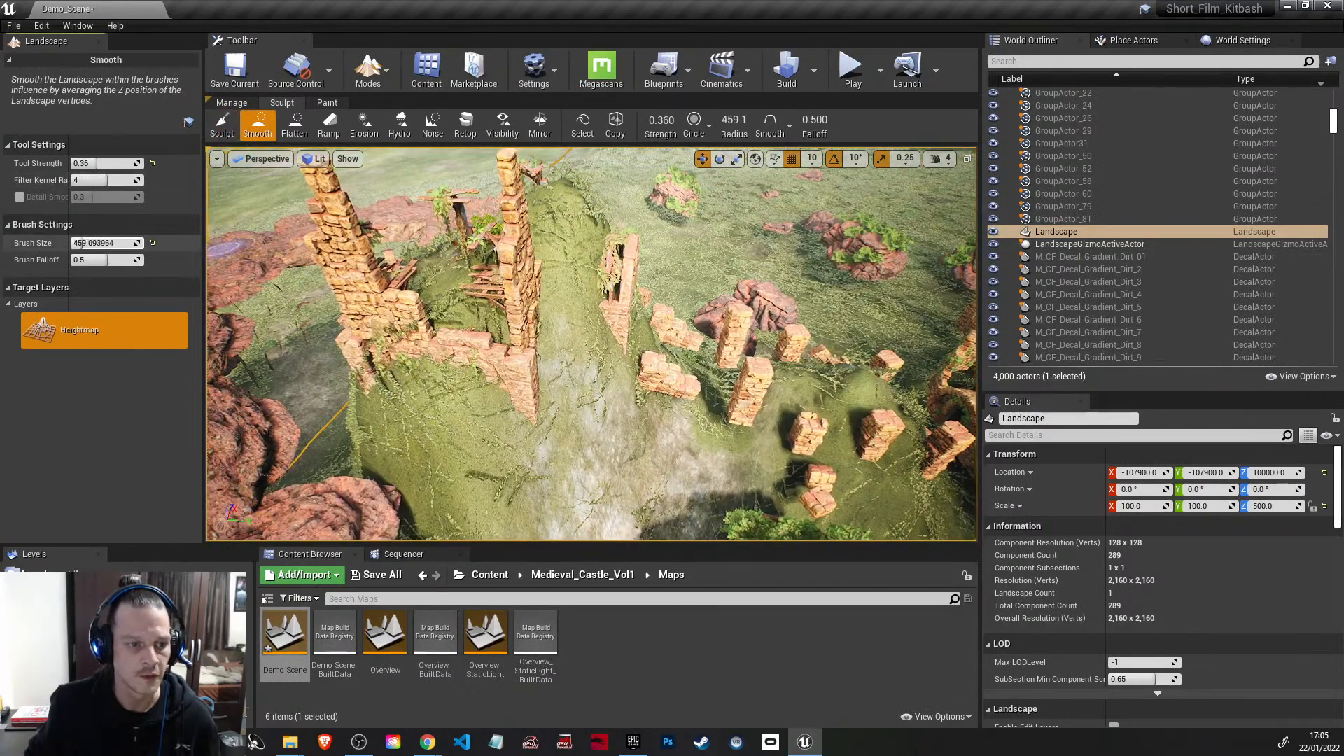
{"action": "mouse_move", "coordinate": [561, 239]}
{"action": "left_mouse_down"}
{"action": "mouse_move", "coordinate": [555, 222]}
{"action": "mouse_move", "coordinate": [535, 306]}
{"action": "mouse_move", "coordinate": [473, 300]}
{"action": "left_mouse_up"}
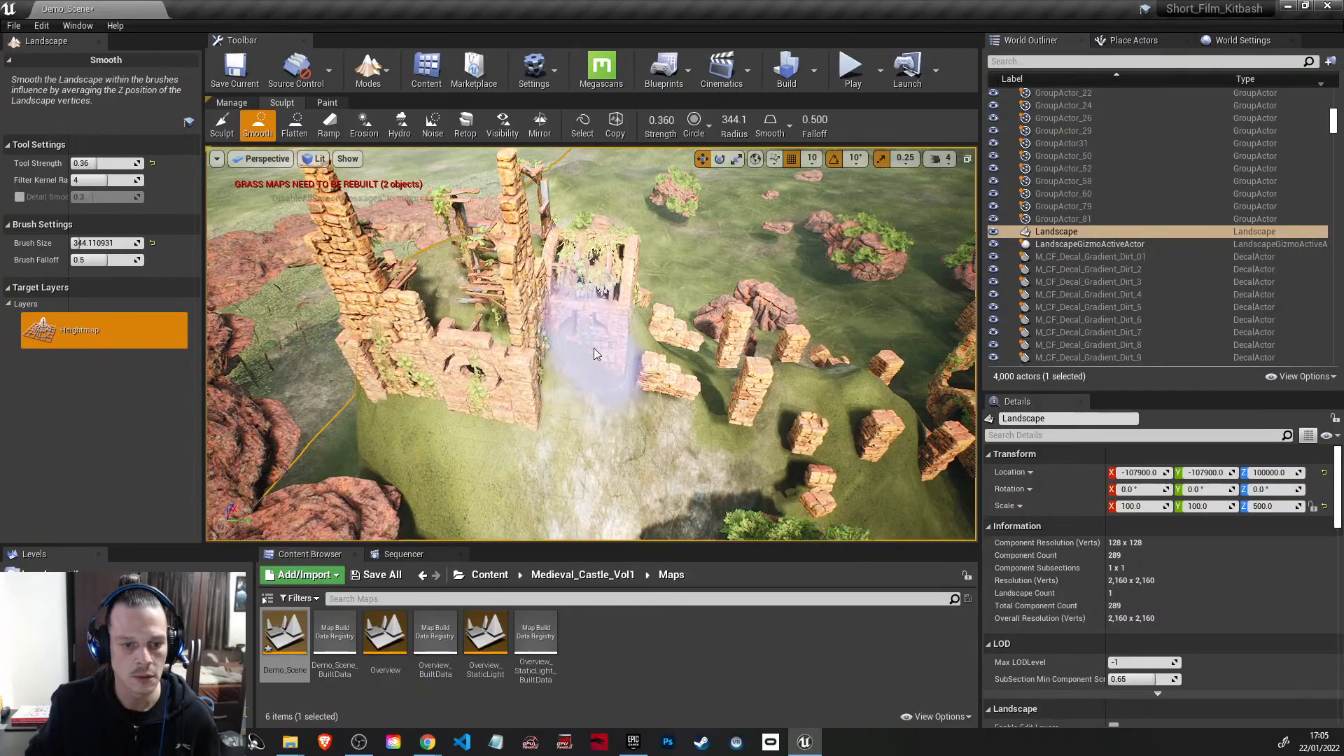
{"action": "mouse_move", "coordinate": [577, 359]}
{"action": "right_mouse_down"}
{"action": "mouse_move", "coordinate": [577, 393]}
{"action": "mouse_move", "coordinate": [553, 392]}
{"action": "mouse_move", "coordinate": [490, 350]}
{"action": "mouse_move", "coordinate": [483, 330]}
{"action": "mouse_move", "coordinate": [490, 371]}
{"action": "mouse_move", "coordinate": [518, 336]}
{"action": "mouse_move", "coordinate": [390, 354]}
{"action": "right_mouse_up"}
{"action": "mouse_move", "coordinate": [488, 259]}
{"action": "left_mouse_down"}
{"action": "mouse_move", "coordinate": [539, 333]}
{"action": "mouse_move", "coordinate": [573, 342]}
{"action": "mouse_move", "coordinate": [522, 416]}
{"action": "left_mouse_up"}
{"action": "mouse_move", "coordinate": [522, 415]}
{"action": "right_mouse_down"}
{"action": "mouse_move", "coordinate": [528, 364]}
{"action": "mouse_move", "coordinate": [521, 434]}
{"action": "mouse_move", "coordinate": [723, 422]}
{"action": "right_mouse_up"}
{"action": "mouse_move", "coordinate": [724, 422]}
{"action": "left_mouse_down"}
{"action": "mouse_move", "coordinate": [639, 357]}
{"action": "mouse_move", "coordinate": [573, 418]}
{"action": "mouse_move", "coordinate": [477, 409]}
{"action": "mouse_move", "coordinate": [587, 391]}
{"action": "mouse_move", "coordinate": [573, 423]}
{"action": "mouse_move", "coordinate": [481, 348]}
{"action": "mouse_move", "coordinate": [538, 298]}
{"action": "mouse_move", "coordinate": [654, 340]}
{"action": "mouse_move", "coordinate": [617, 301]}
{"action": "mouse_move", "coordinate": [595, 383]}
{"action": "mouse_move", "coordinate": [579, 382]}
{"action": "left_mouse_up"}
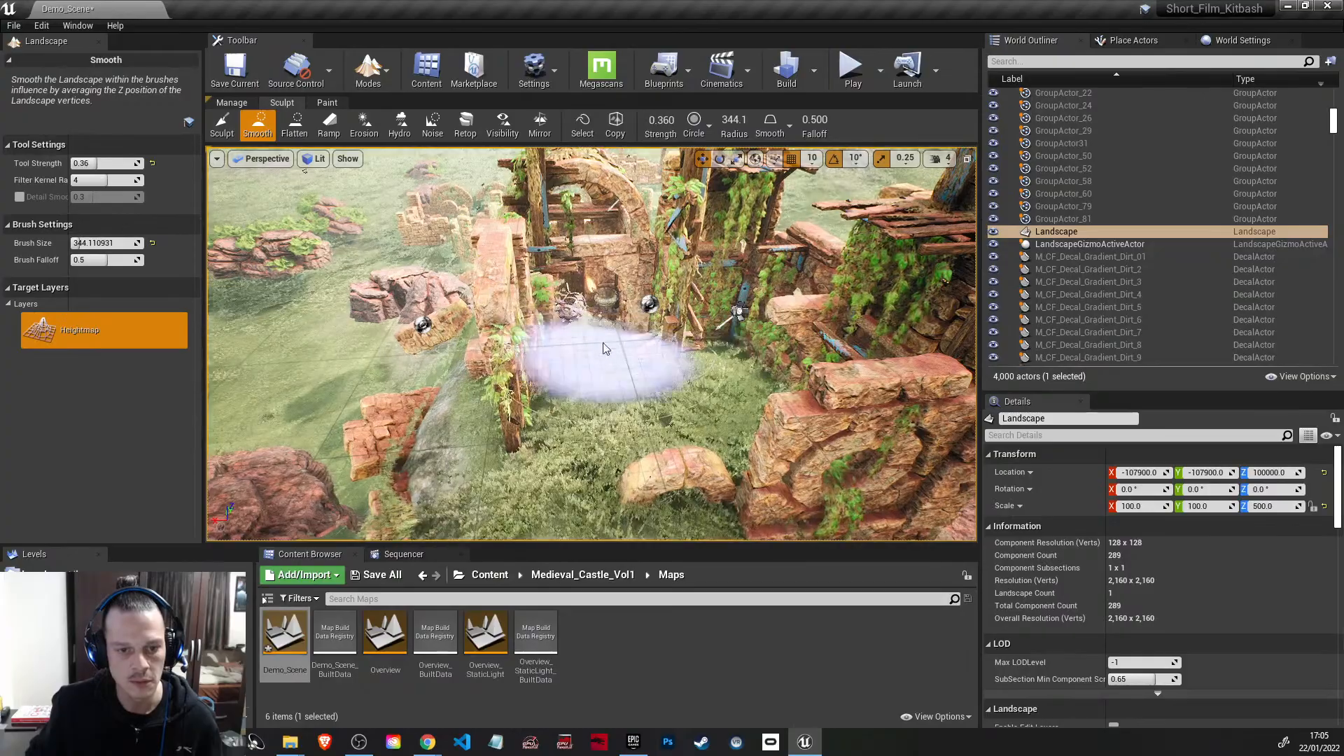
Step: Smooth the ground inside the ruined building by the wooden door and the cauldron
{"action": "key", "text": "w"}
{"action": "mouse_move", "coordinate": [651, 402]}
{"action": "right_mouse_down"}
{"action": "mouse_move", "coordinate": [641, 350]}
{"action": "mouse_move", "coordinate": [647, 392]}
{"action": "mouse_move", "coordinate": [549, 406]}
{"action": "right_mouse_up"}
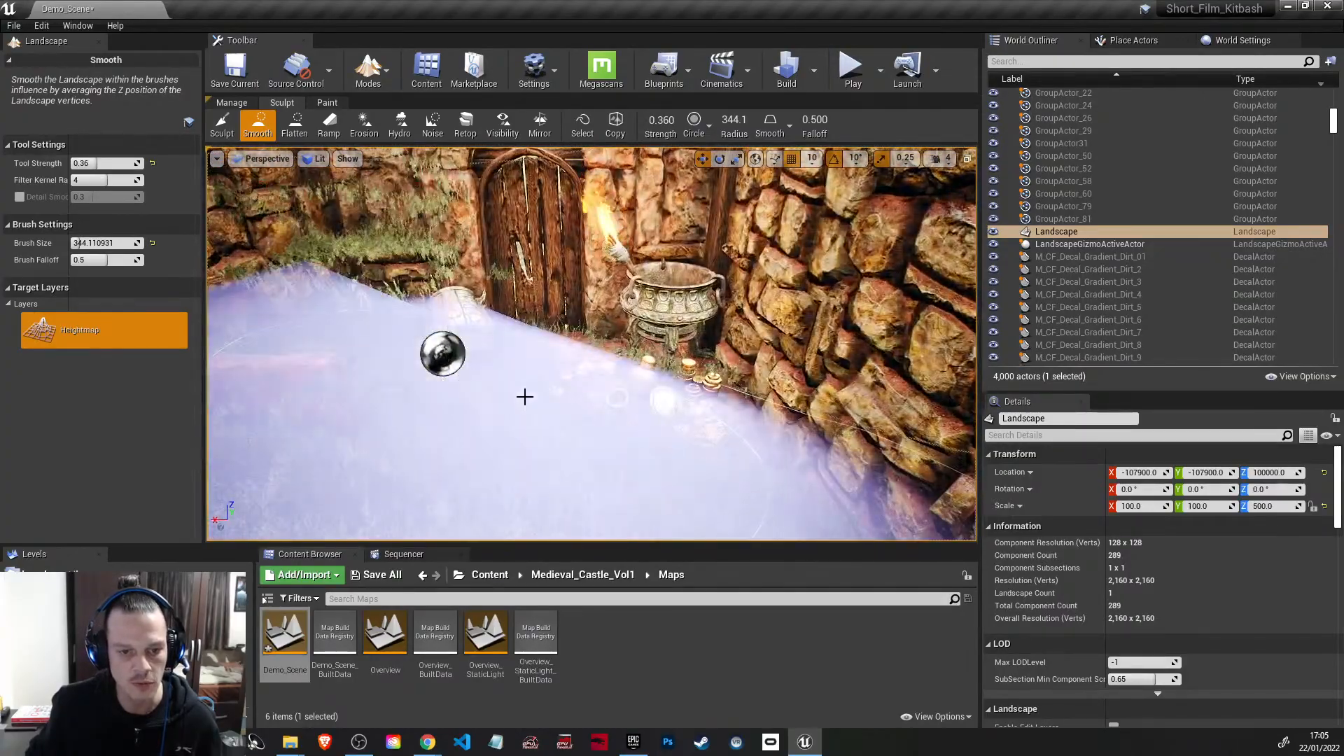
{"action": "mouse_move", "coordinate": [457, 324]}
{"action": "left_mouse_down"}
{"action": "mouse_move", "coordinate": [411, 385]}
{"action": "mouse_move", "coordinate": [467, 435]}
{"action": "left_mouse_up"}
{"action": "mouse_move", "coordinate": [598, 367]}
{"action": "right_mouse_down"}
{"action": "mouse_move", "coordinate": [586, 372]}
{"action": "mouse_move", "coordinate": [590, 414]}
{"action": "mouse_move", "coordinate": [583, 374]}
{"action": "mouse_move", "coordinate": [366, 310]}
{"action": "right_mouse_up"}
{"action": "left_click_drag", "start_coordinate": [366, 309], "coordinate": [564, 334]}
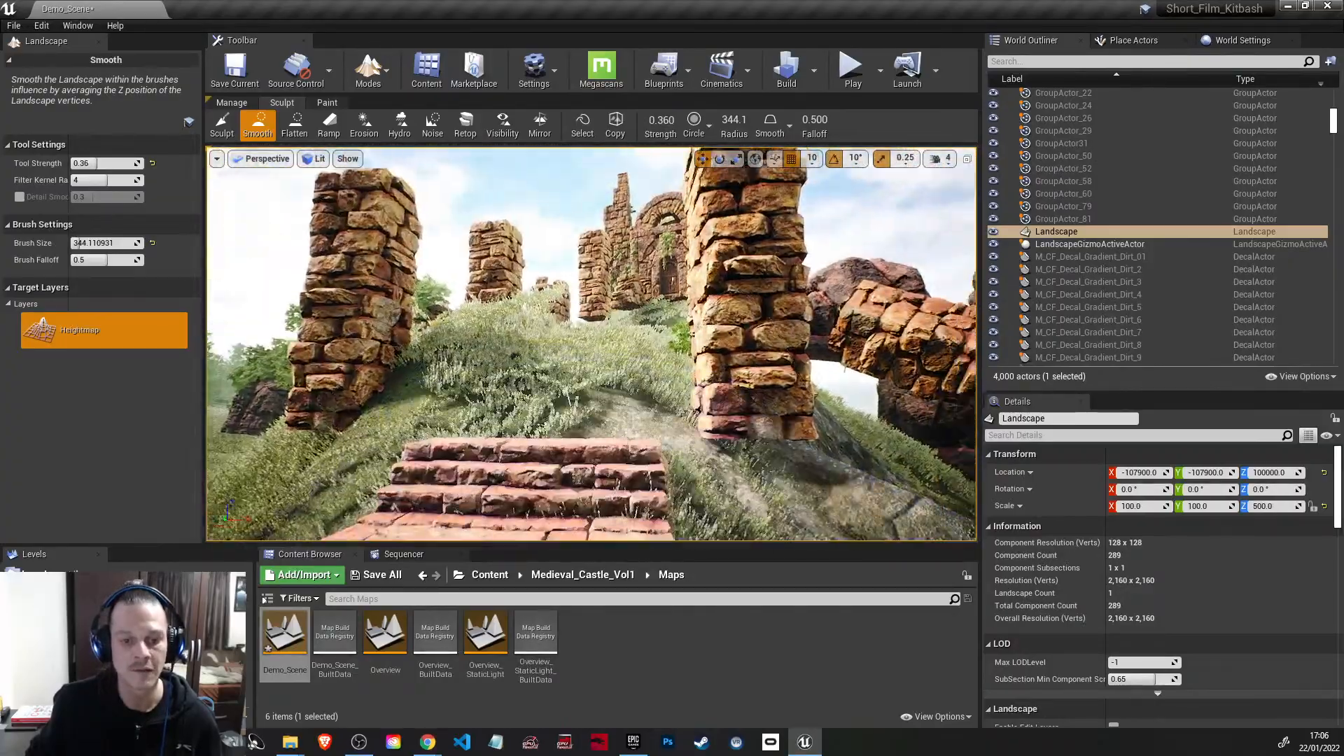
Step: Examine the climb from the stone steps up to the arched ruin, and view the sculpted hill from a distance
{"action": "key", "text": "w"}
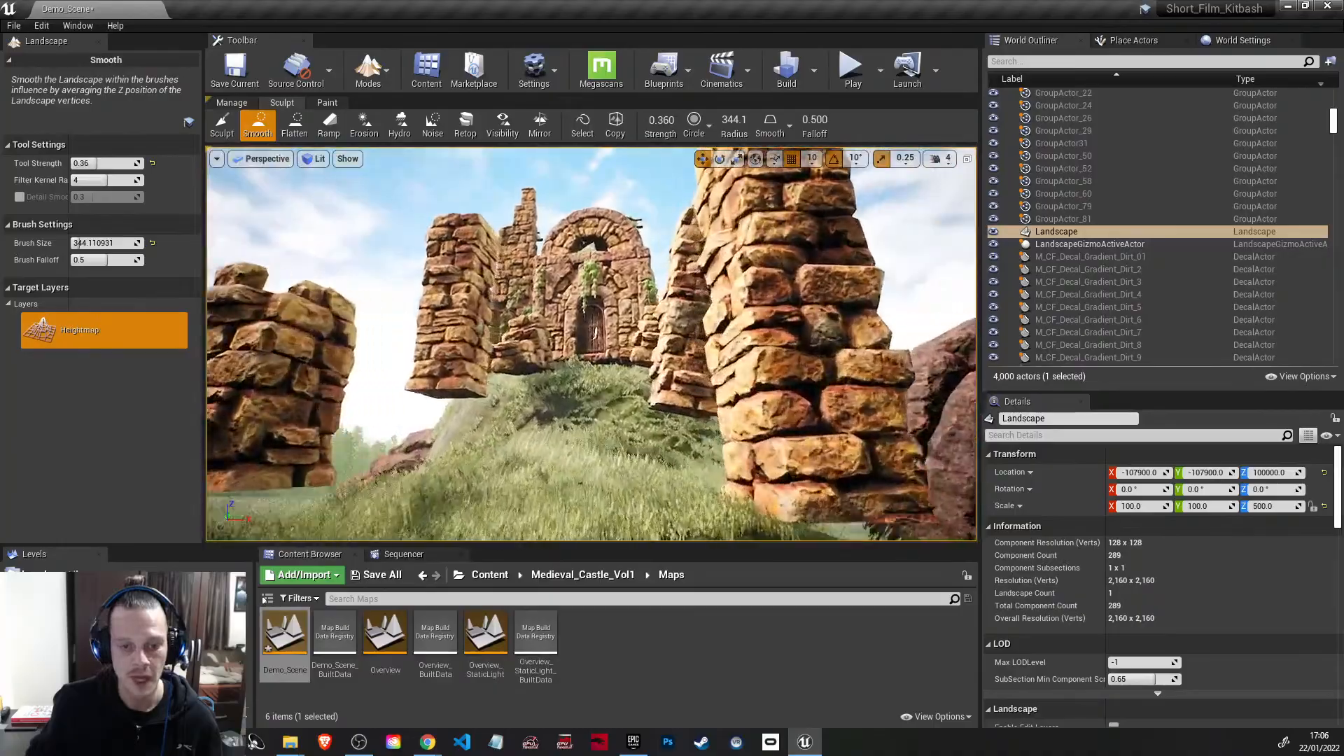
{"action": "key", "text": "w"}
{"action": "key", "text": "w"}
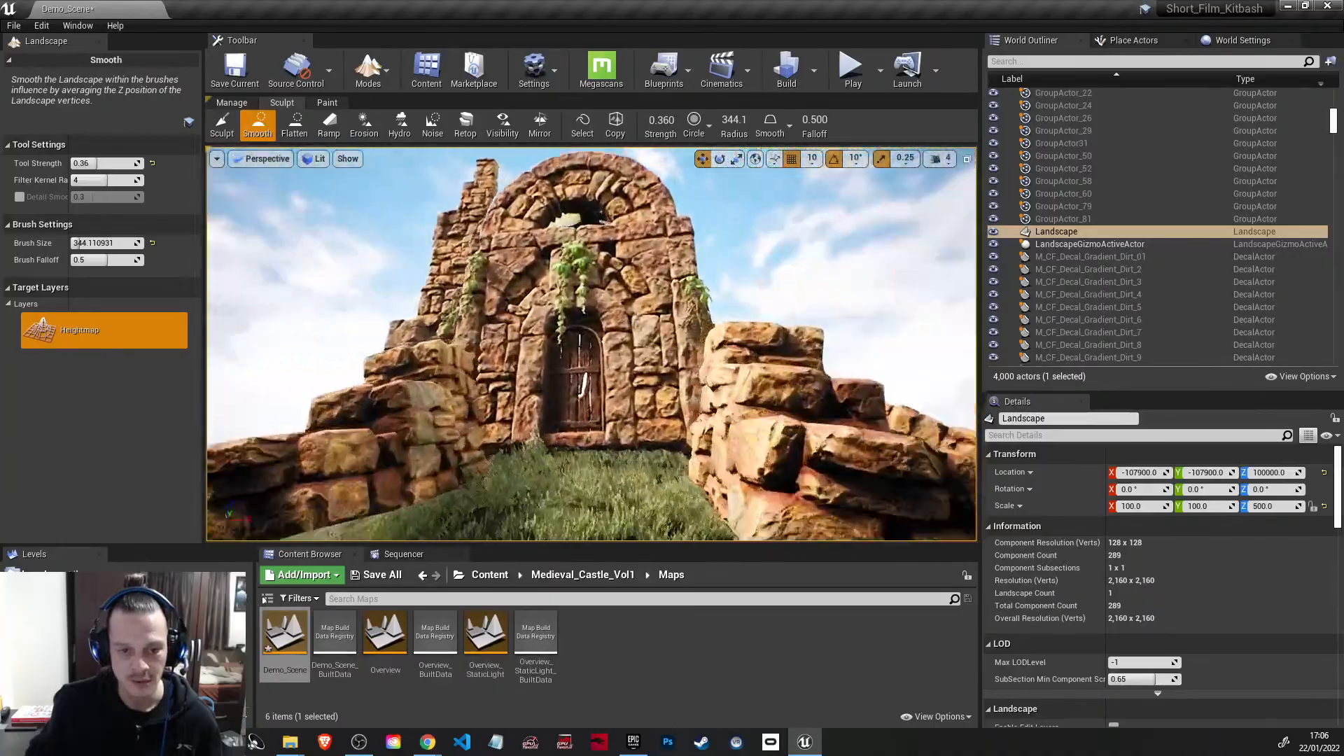
{"action": "key", "text": "w"}
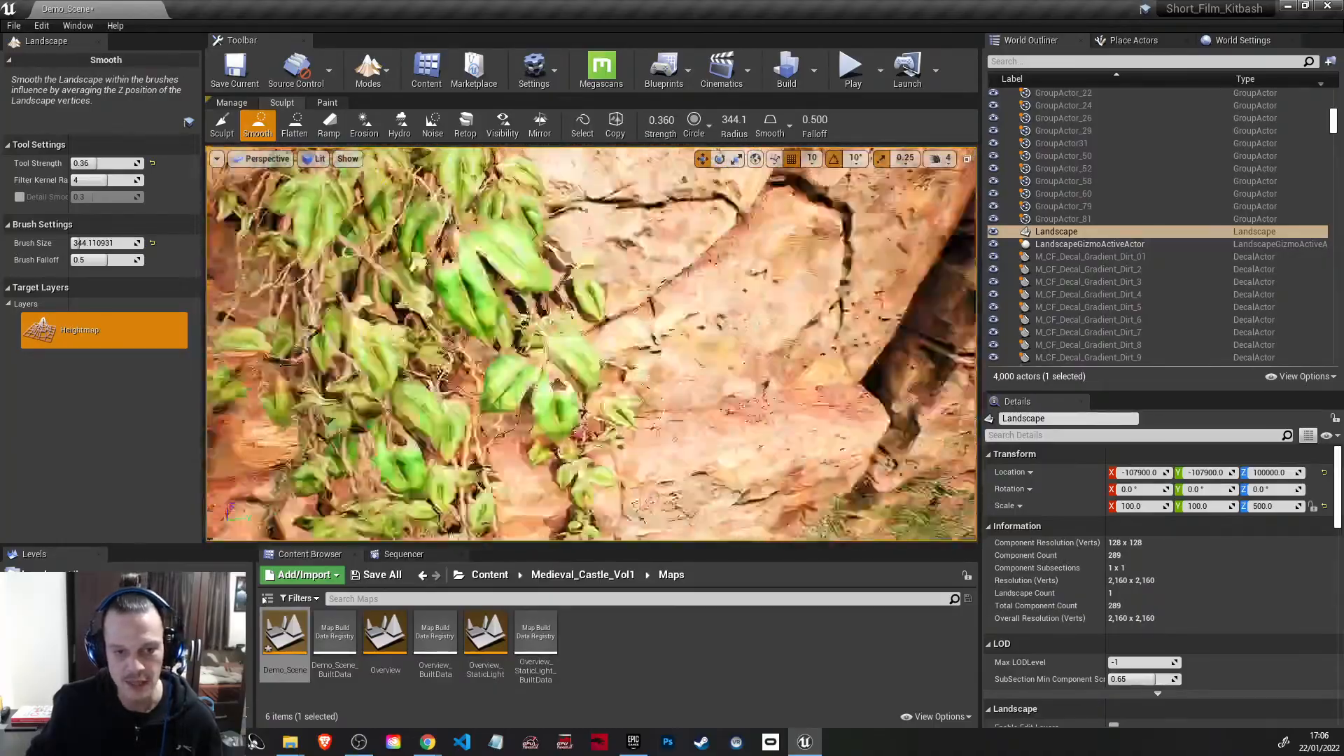
{"action": "key", "text": "w"}
{"action": "key", "text": "s"}
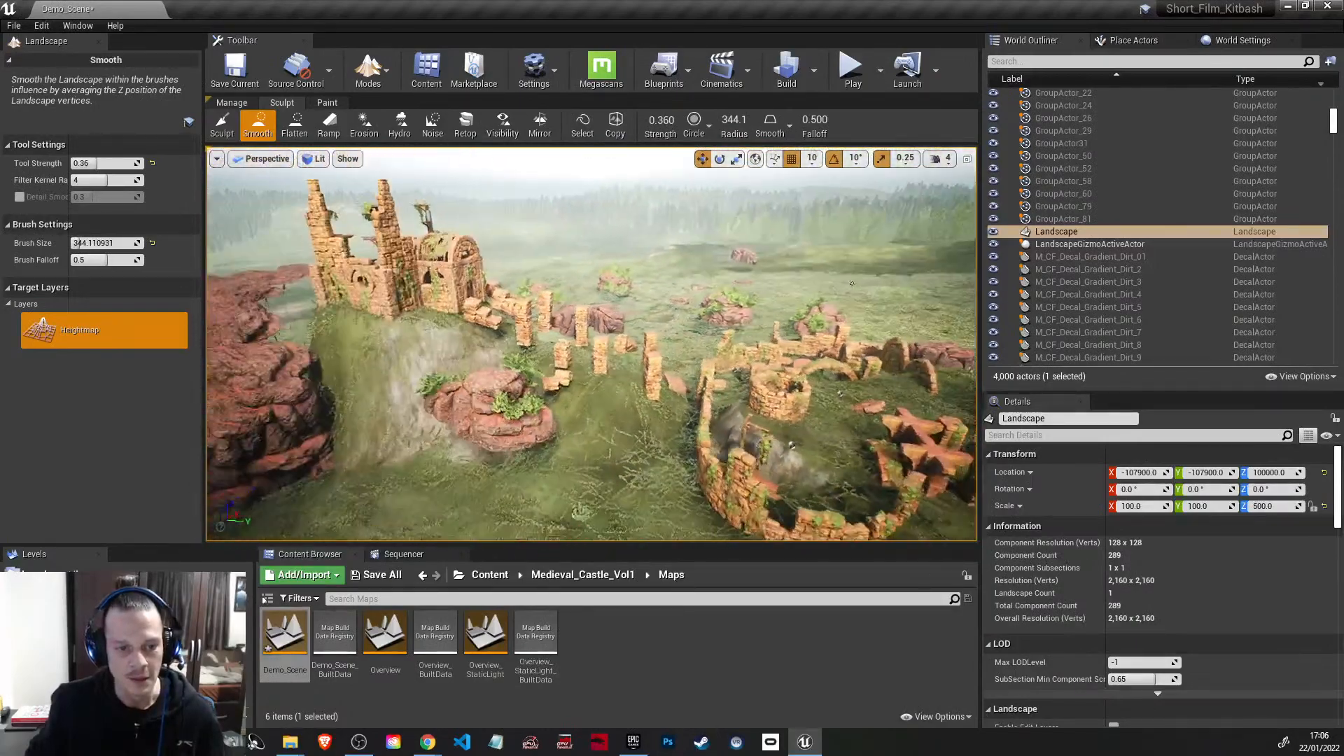
{"action": "key", "text": "s"}
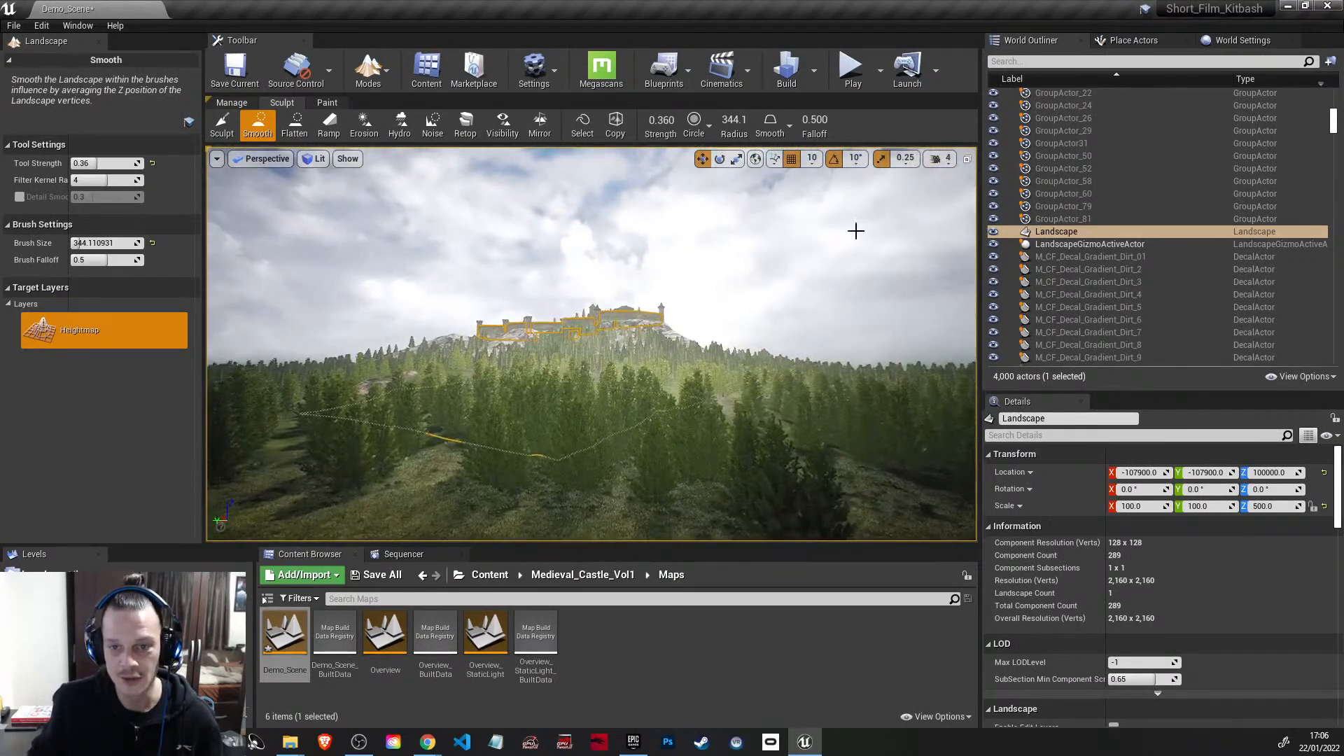
Step: Raise the camera speed to 6 and fly to the medieval castle's walls and courtyard
{"action": "left_click", "coordinate": [943, 158]}
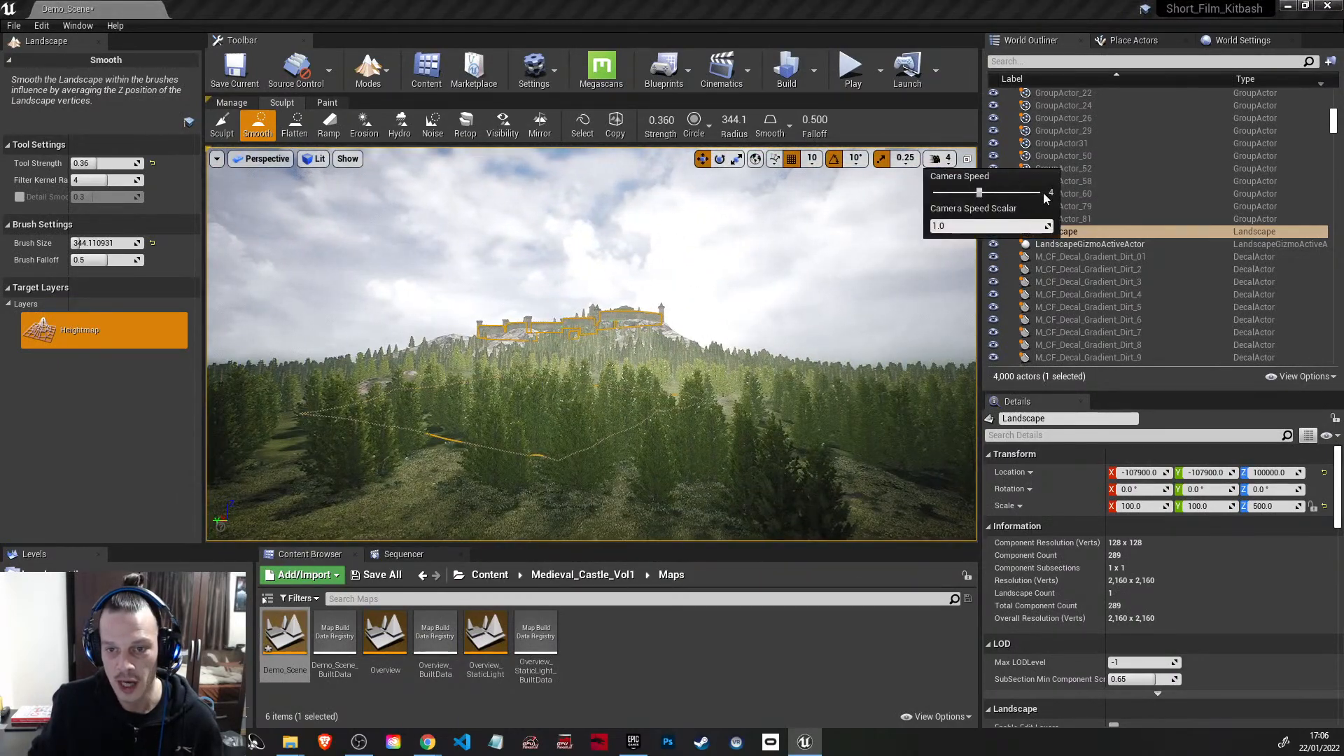
{"action": "right_click_drag", "start_coordinate": [884, 265], "coordinate": [907, 315]}
{"action": "key", "text": "w"}
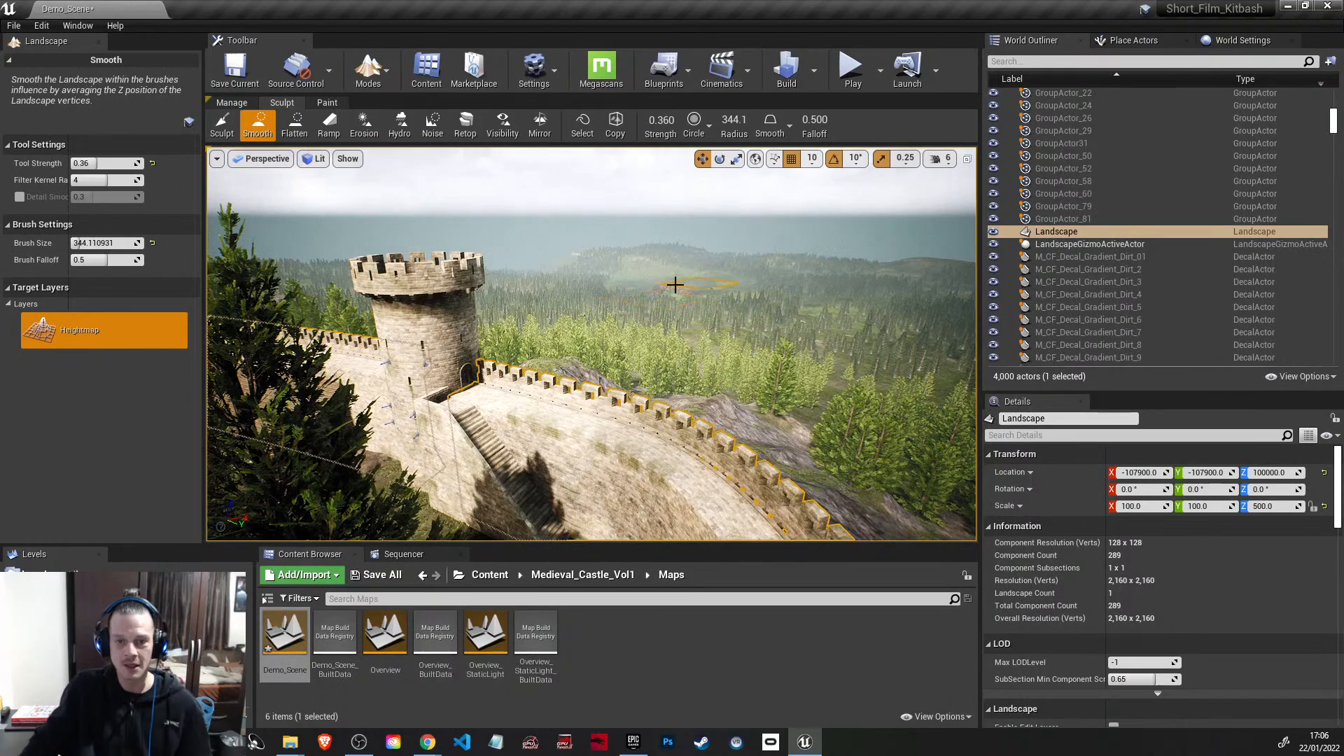
{"action": "right_click_drag", "start_coordinate": [640, 394], "coordinate": [490, 364]}
{"action": "right_click_drag", "start_coordinate": [616, 365], "coordinate": [617, 361]}
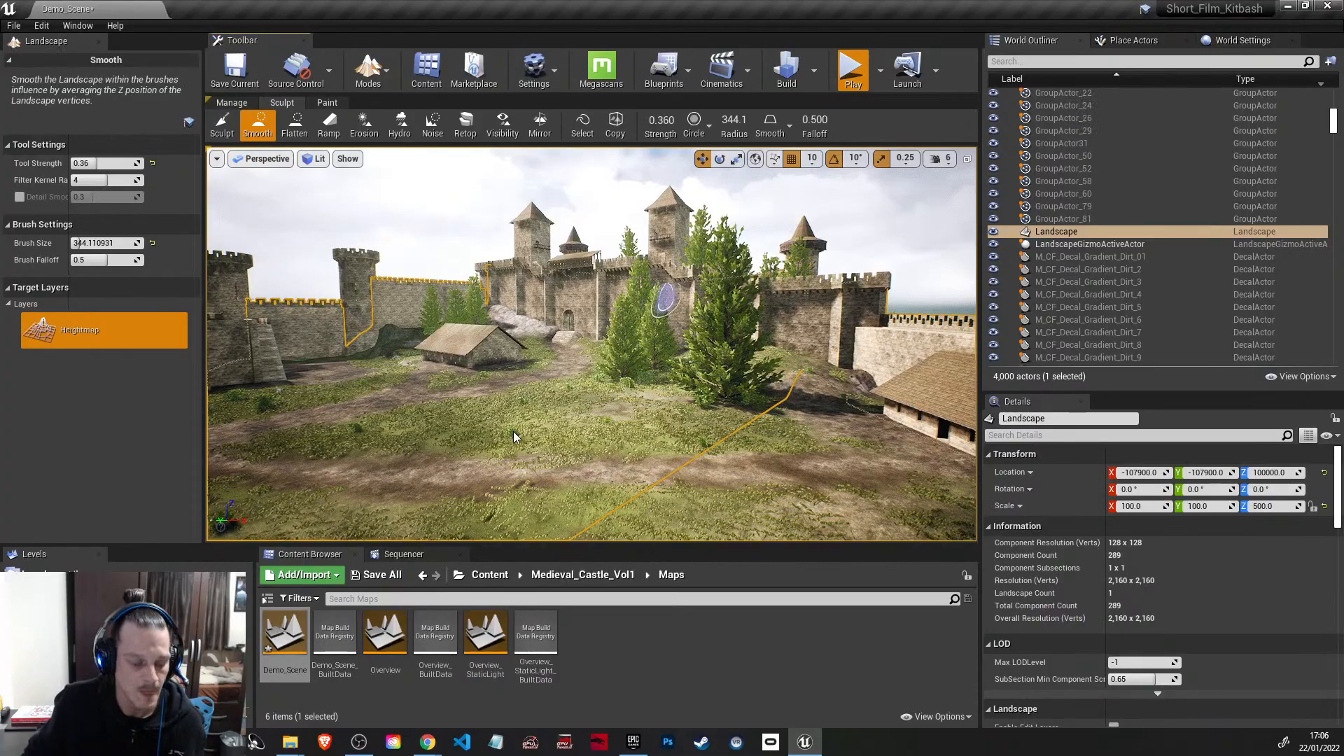
Step: Play the level from the castle courtyard and run the character through the grounds to the slope beside the drawbridge
{"action": "key", "text": "alt+p"}
{"action": "key", "text": "w"}
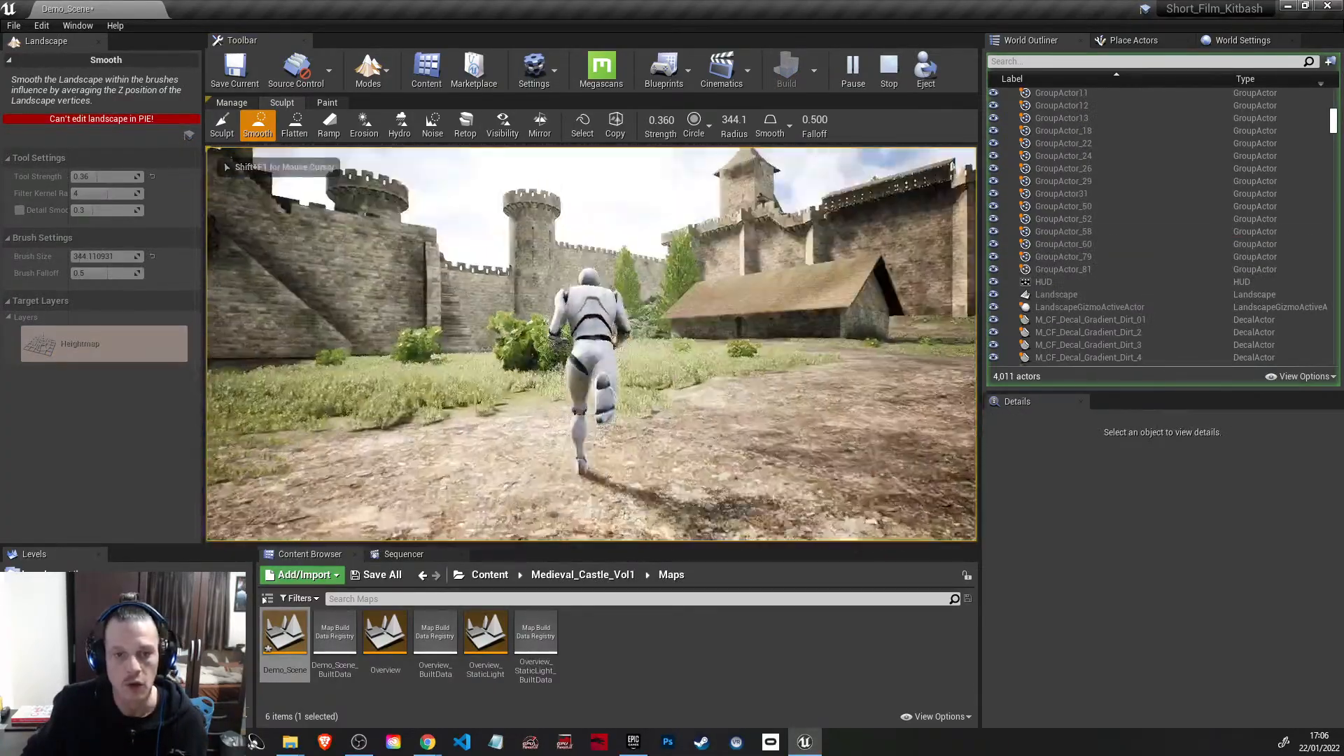
{"action": "key", "text": "w"}
{"action": "key", "text": "w"}
{"action": "key", "text": "w"}
{"action": "key", "text": "w"}
{"action": "key", "text": "space"}
{"action": "key", "text": "w"}
{"action": "key", "text": "w"}
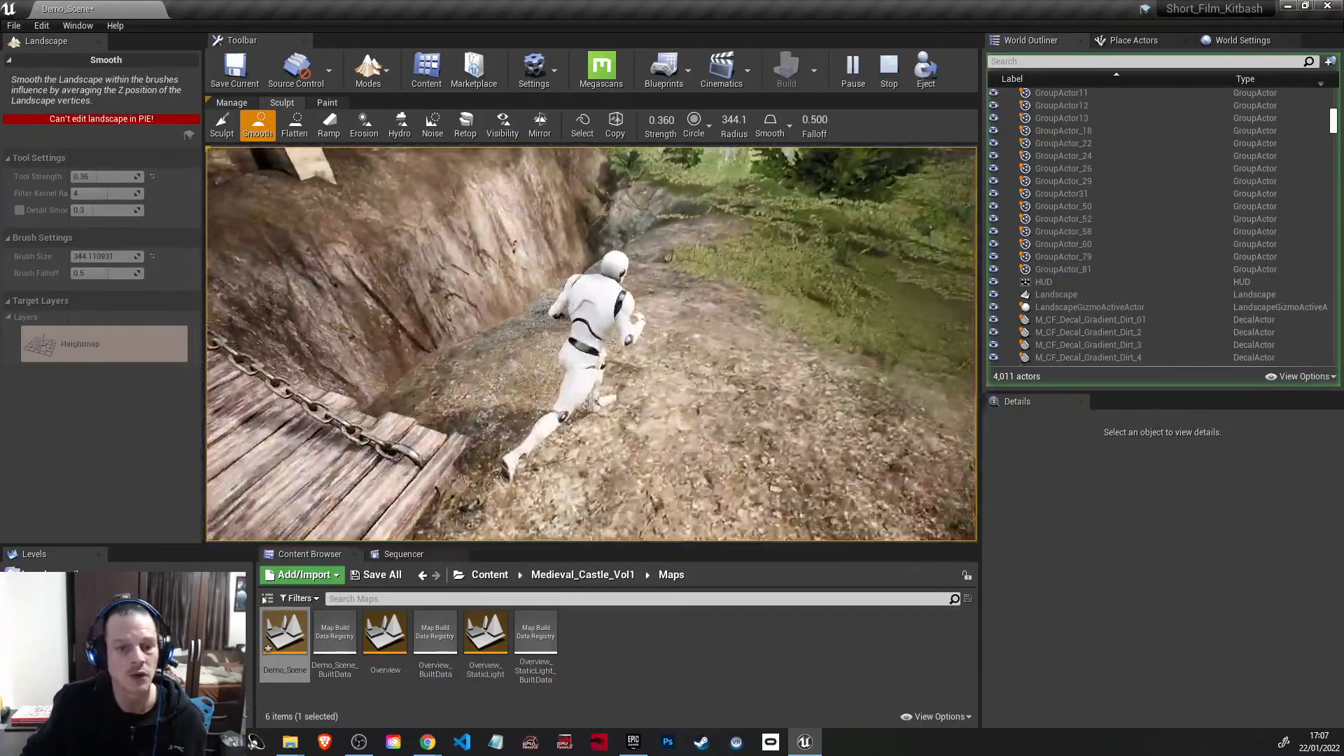
Step: Run the character along the grassy bank beside the castle moat and end the play session
{"action": "key", "text": "w"}
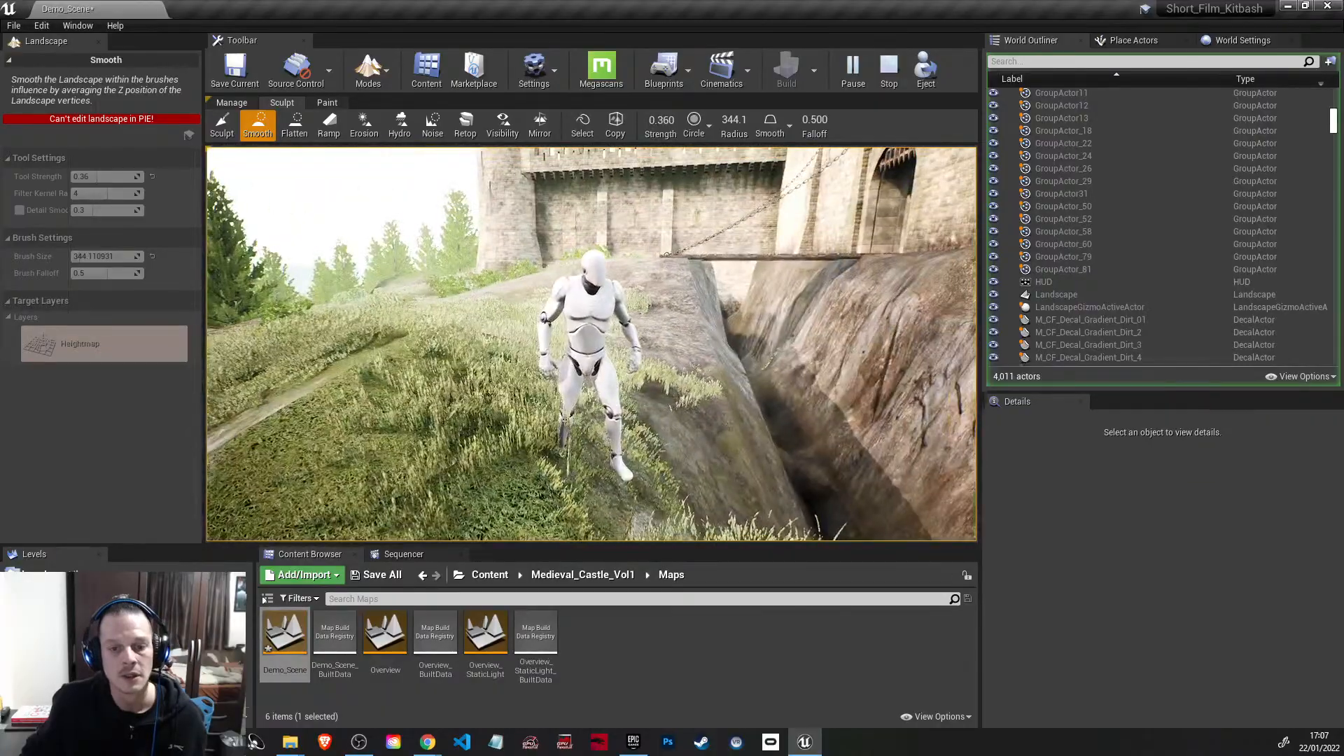
{"action": "key", "text": "d"}
{"action": "key", "text": "s"}
{"action": "key", "text": "d"}
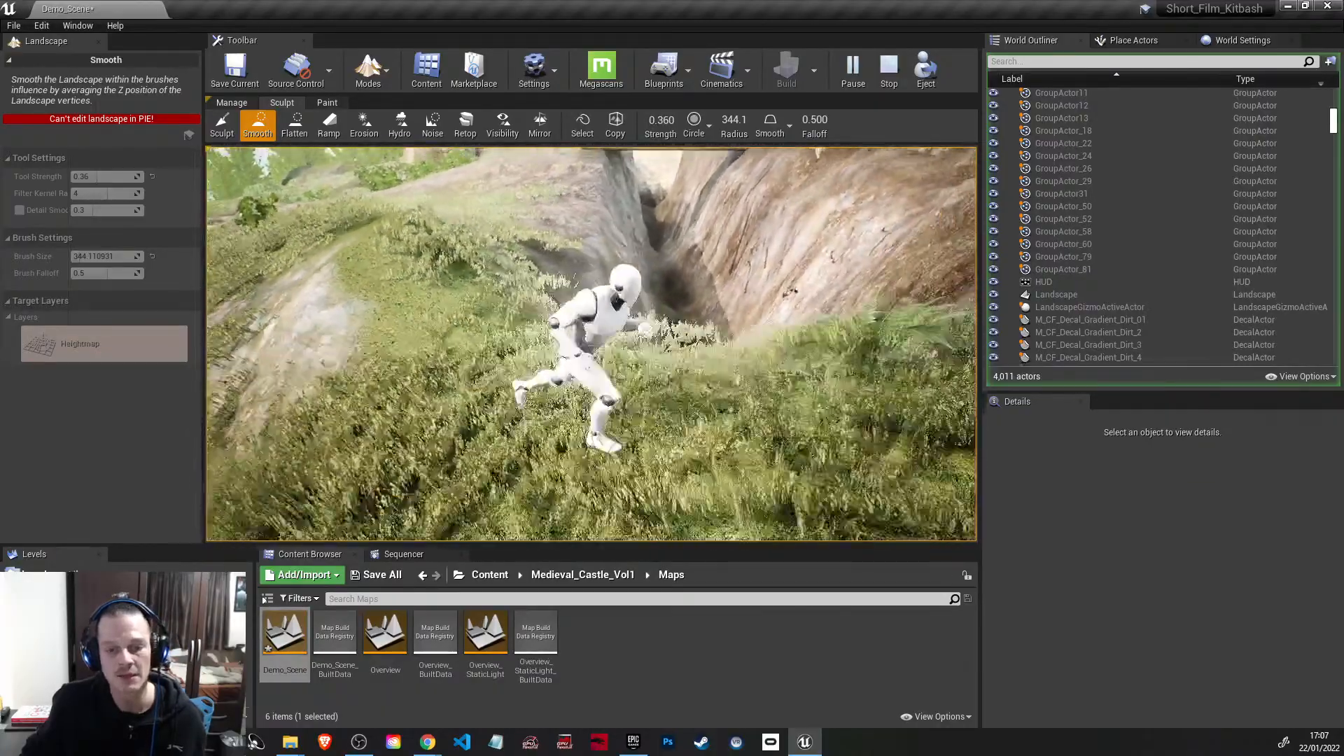
{"action": "key", "text": "w"}
{"action": "key", "text": "a"}
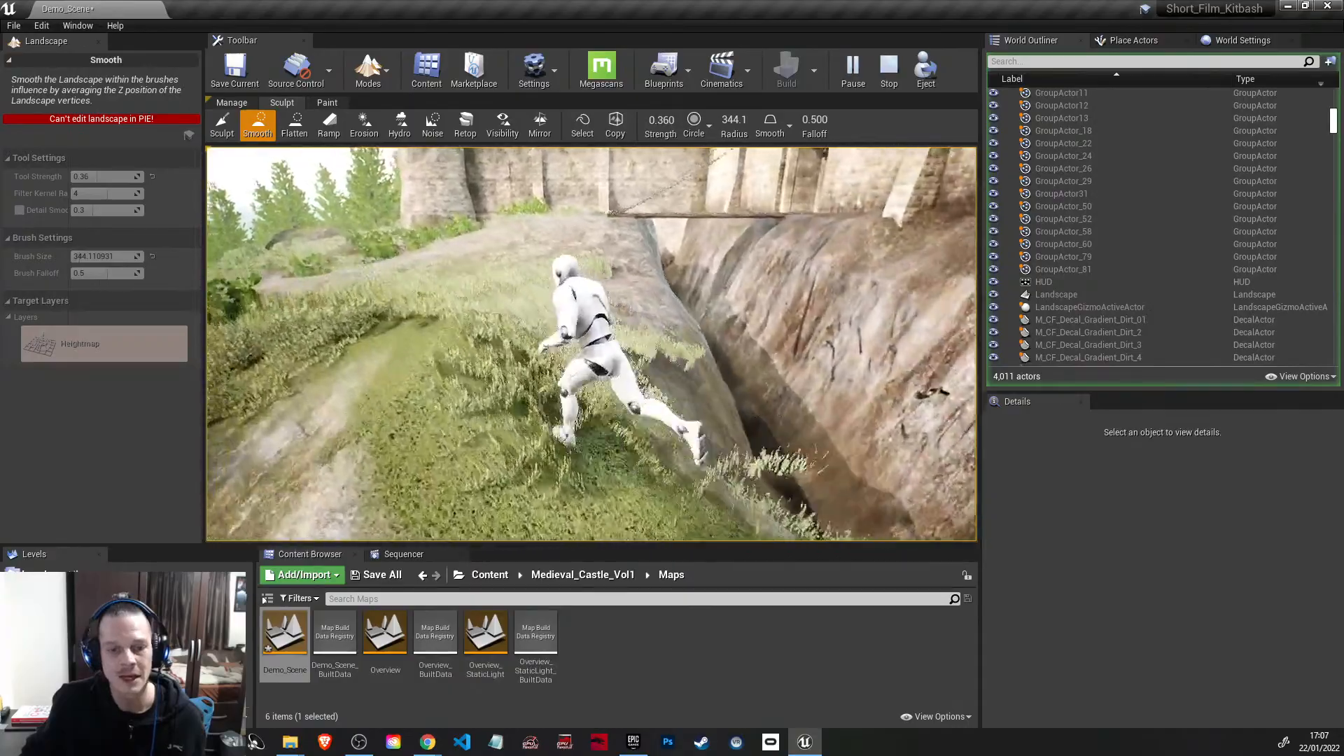
{"action": "key", "text": "d"}
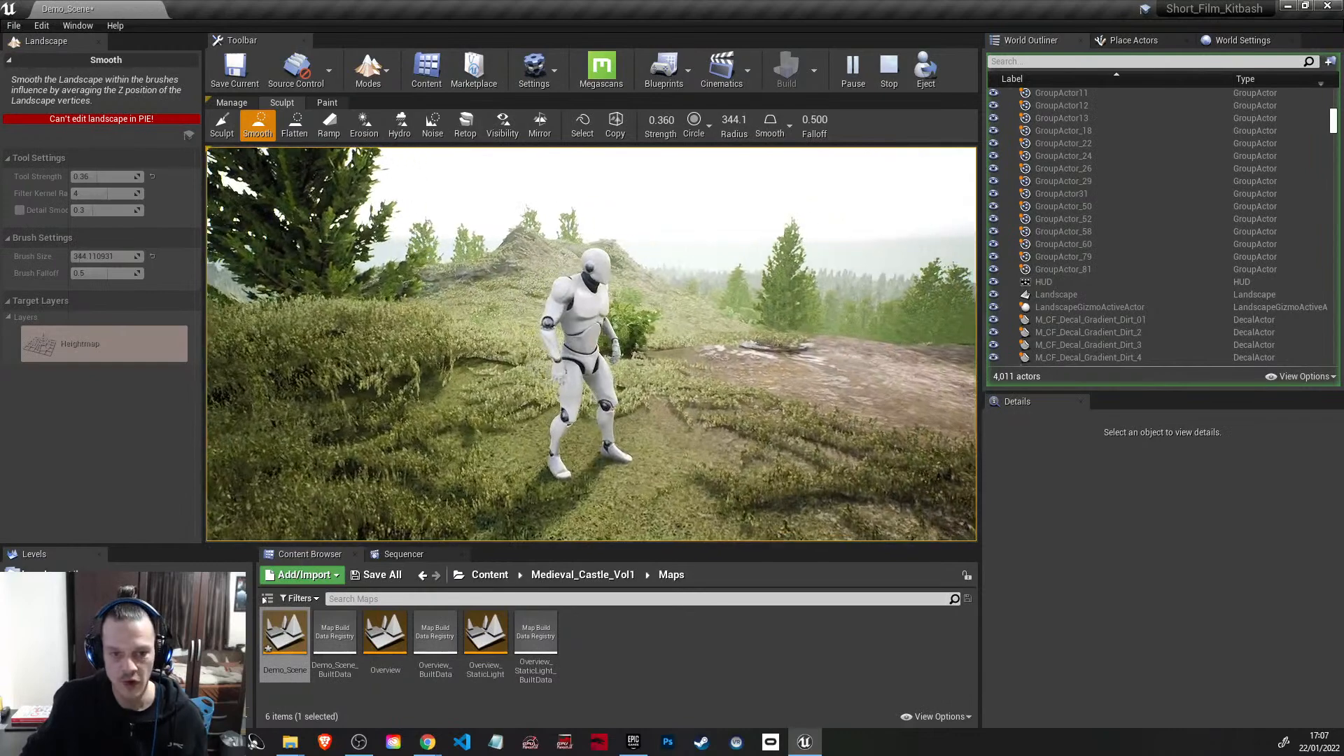
{"action": "key", "text": "Escape"}
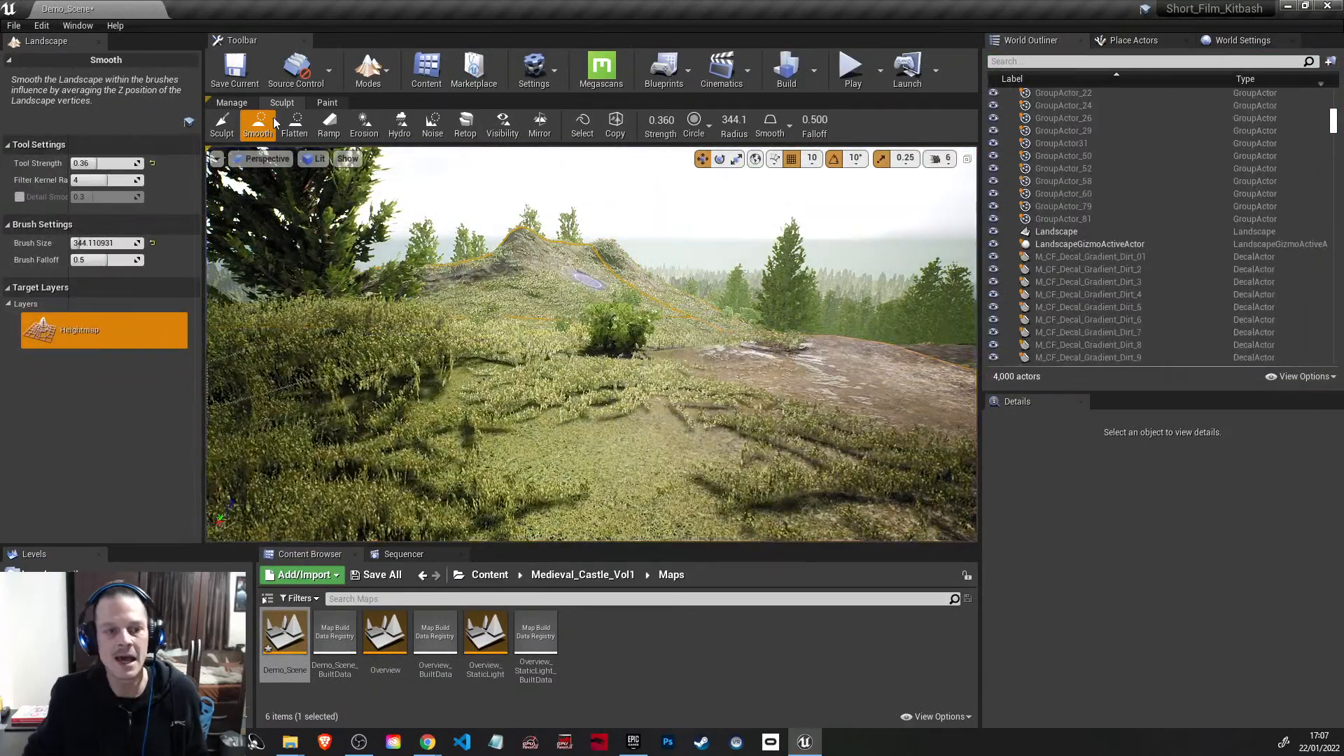
Step: Switch from Landscape to Select mode and view the ruins and the castle's surrounding forest from above
{"action": "left_click", "coordinate": [375, 70]}
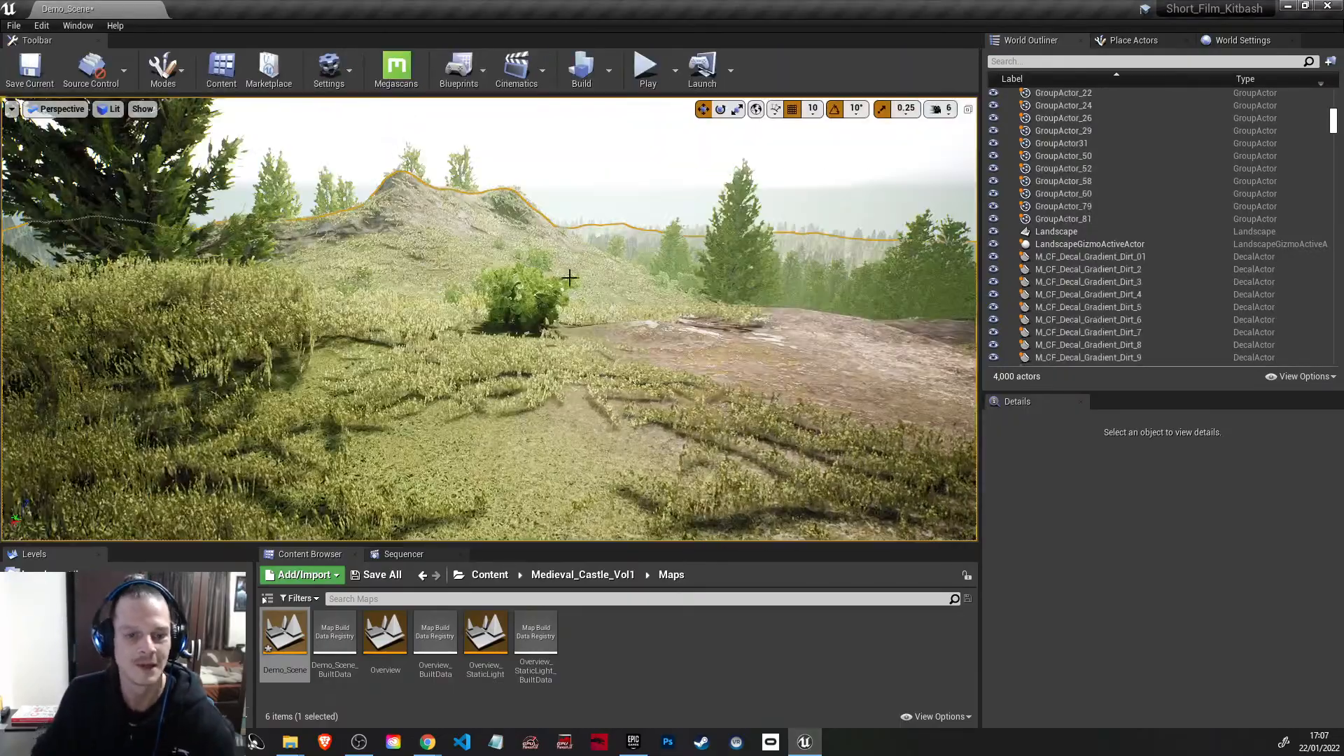
{"action": "right_click_drag", "start_coordinate": [570, 279], "coordinate": [563, 378]}
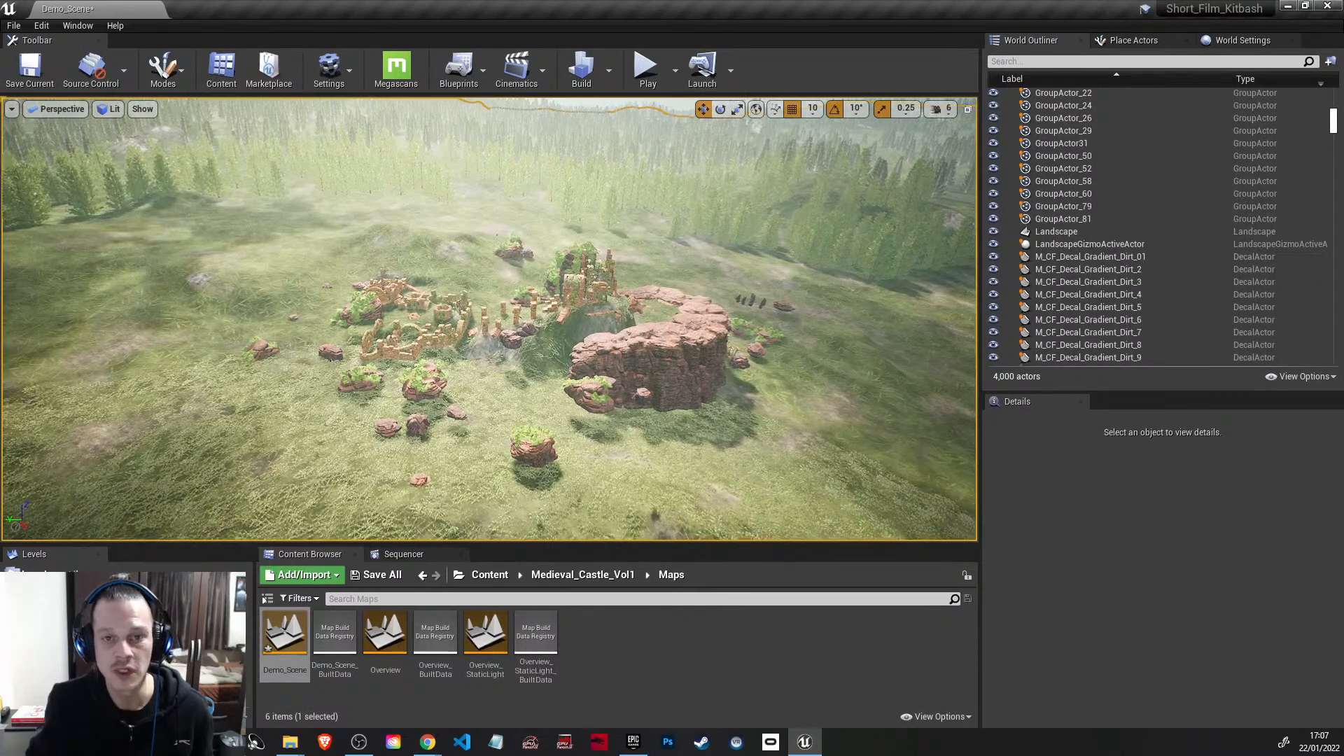
{"action": "right_click_drag", "start_coordinate": [490, 318], "coordinate": [495, 562]}
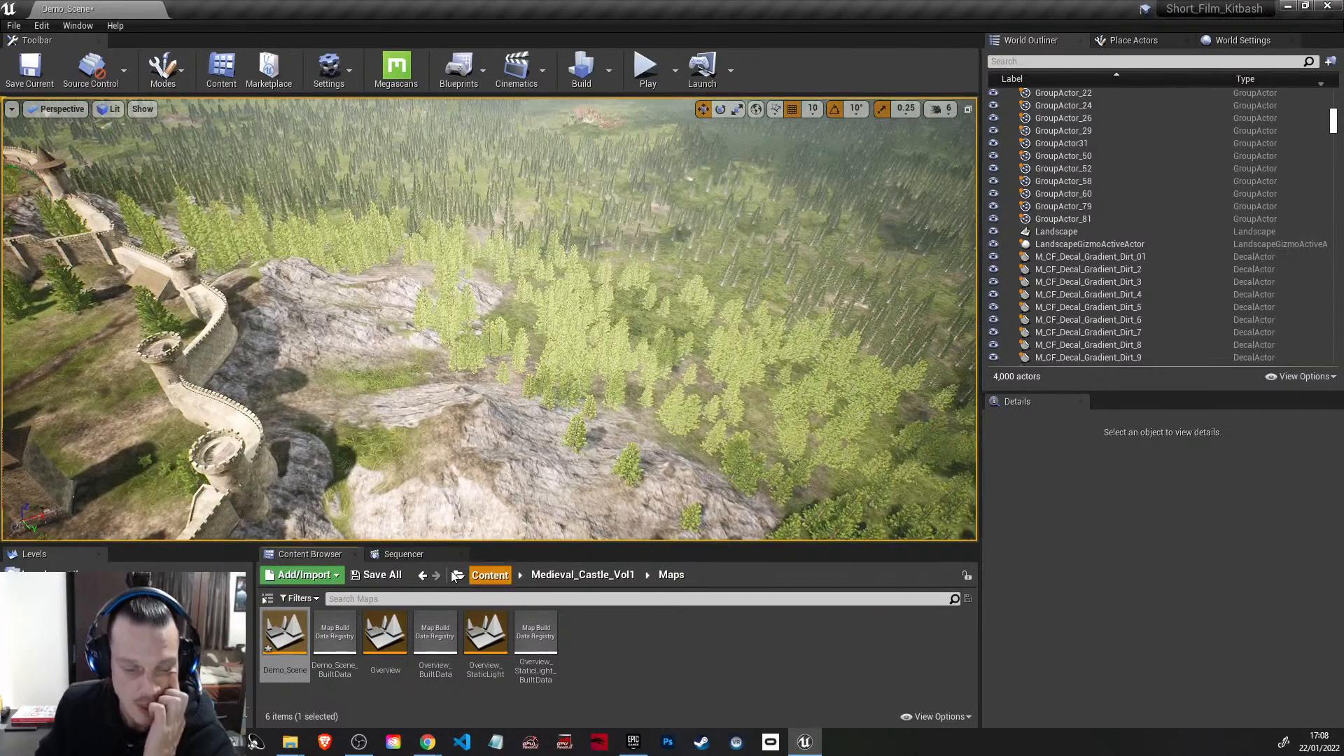
Step: Return to the root Content folder, switch to the Epic Games Launcher library and search the vault for "quad"
{"action": "left_click", "coordinate": [489, 576]}
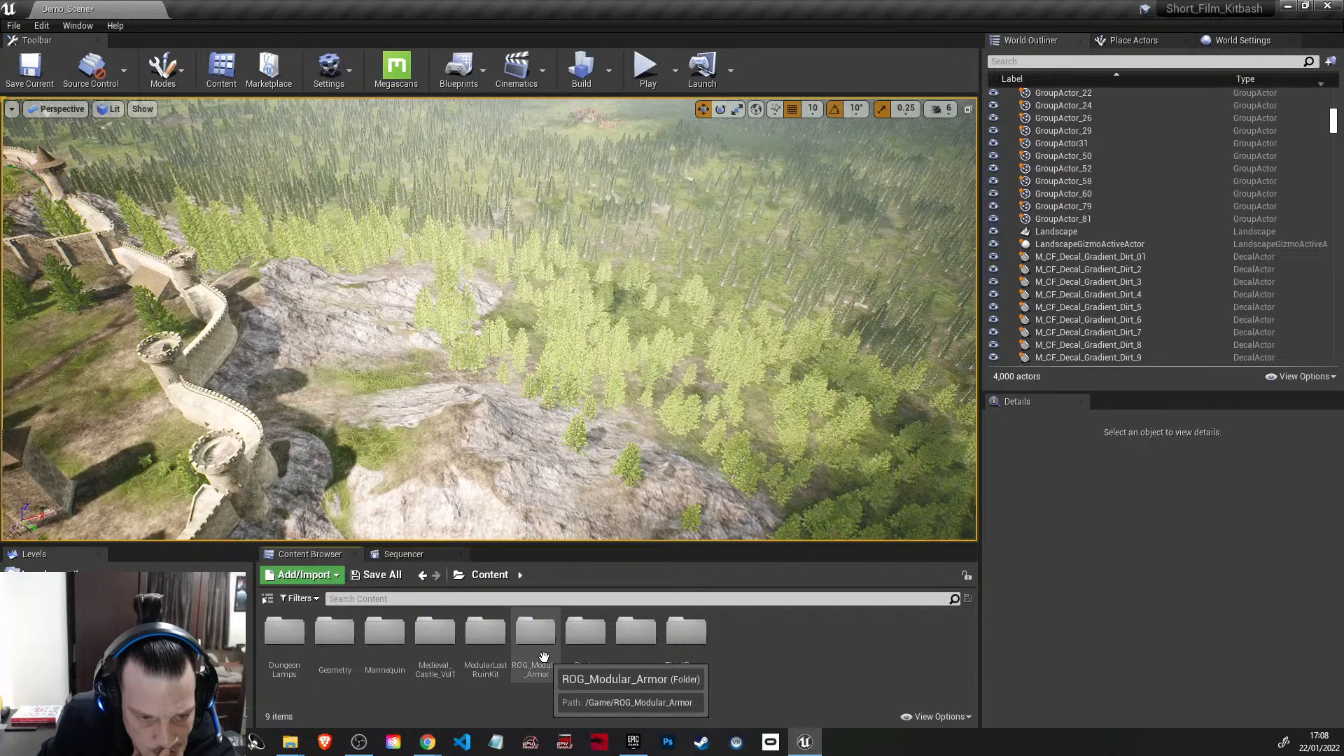
{"action": "left_click", "coordinate": [629, 748]}
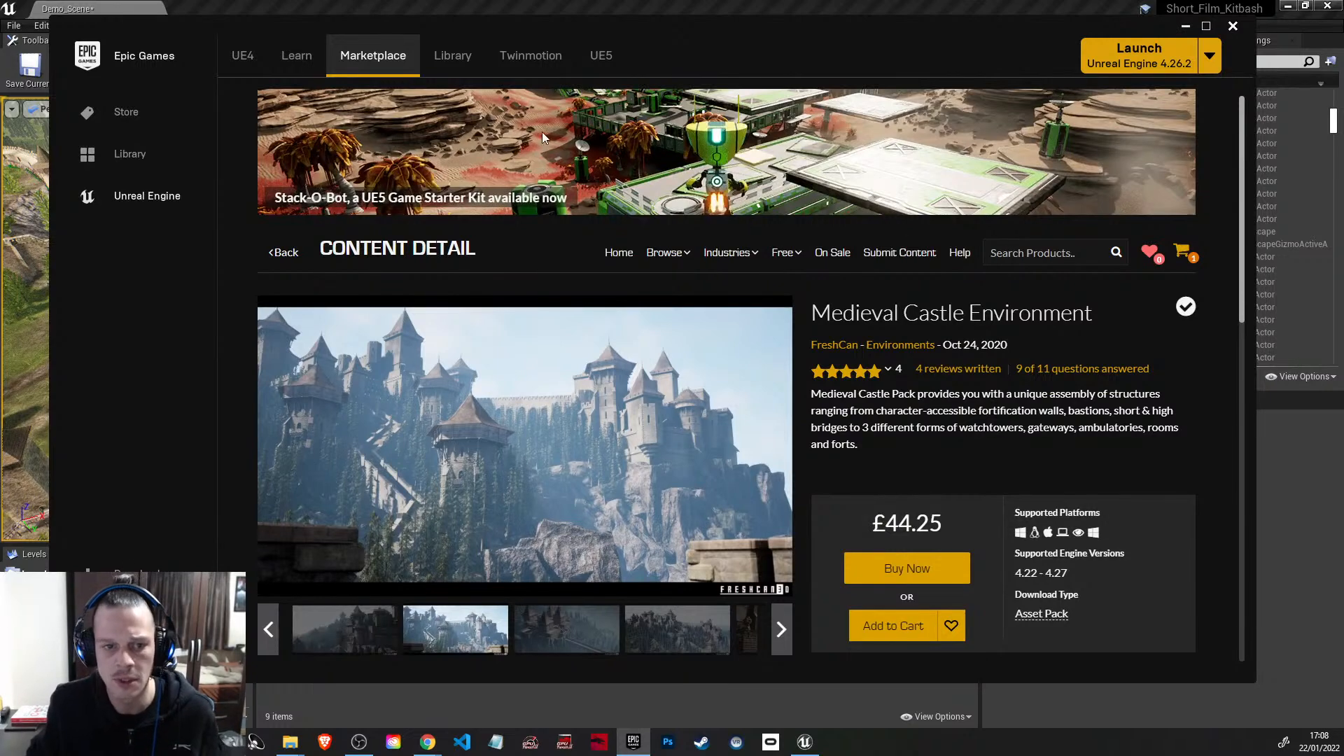
{"action": "left_click", "coordinate": [469, 58]}
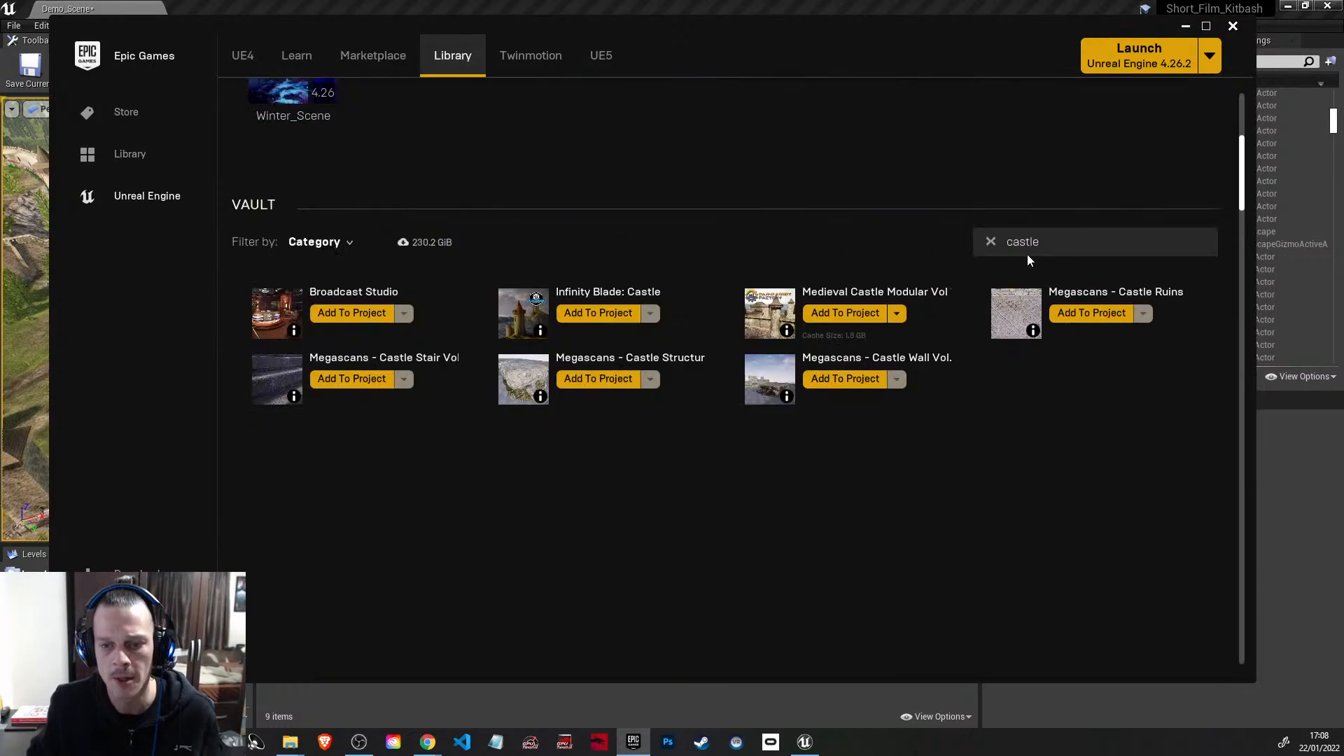
{"action": "left_click", "coordinate": [990, 242]}
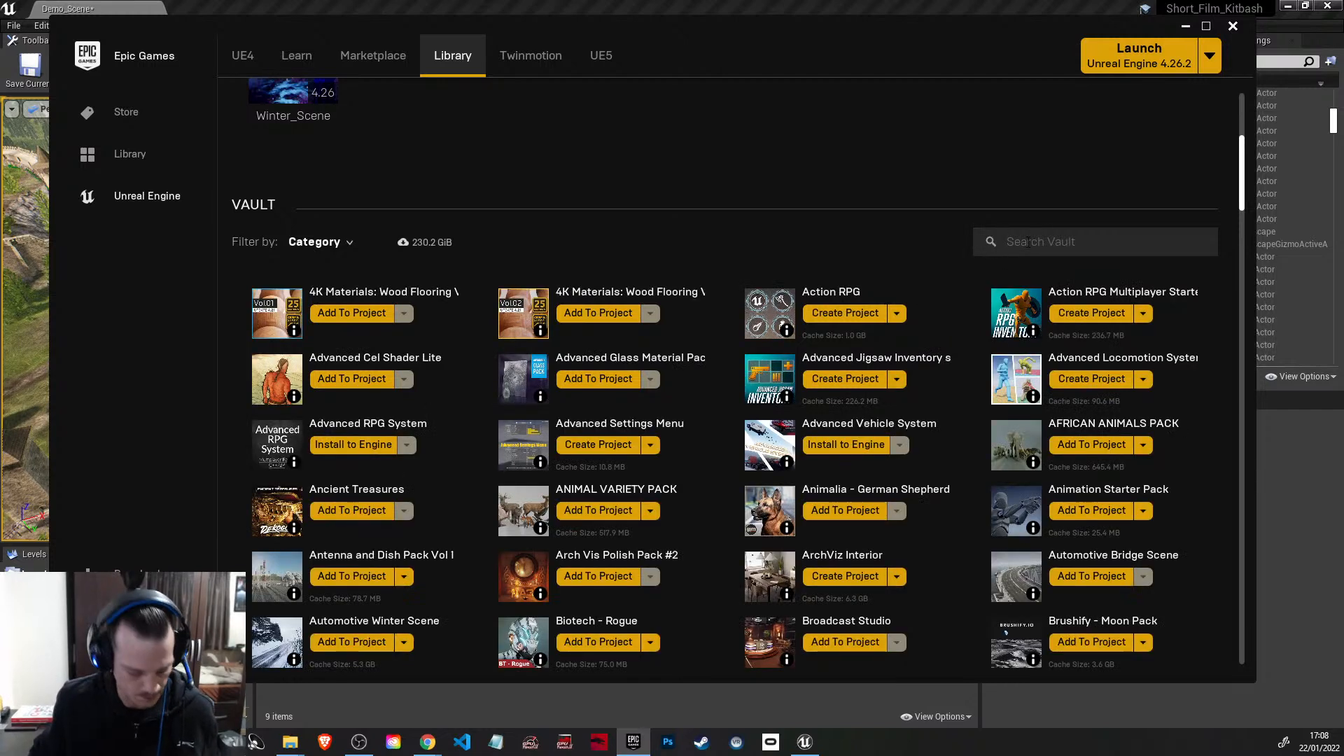
{"action": "type", "text": "qua"}
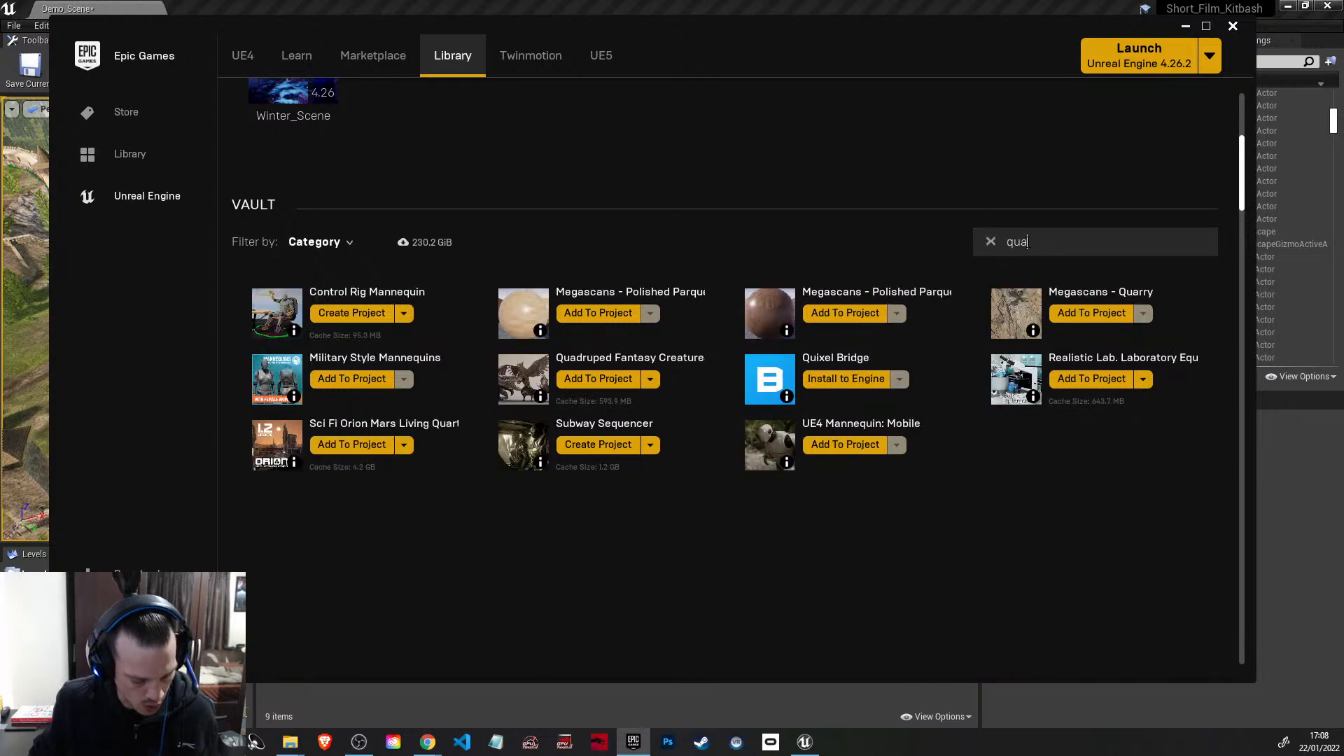
{"action": "type", "text": "d"}
Step: Add the Quadruped Fantasy Creatures pack to the Short_Film_Kitbash project and return to the Unreal editor
{"action": "left_click", "coordinate": [343, 313]}
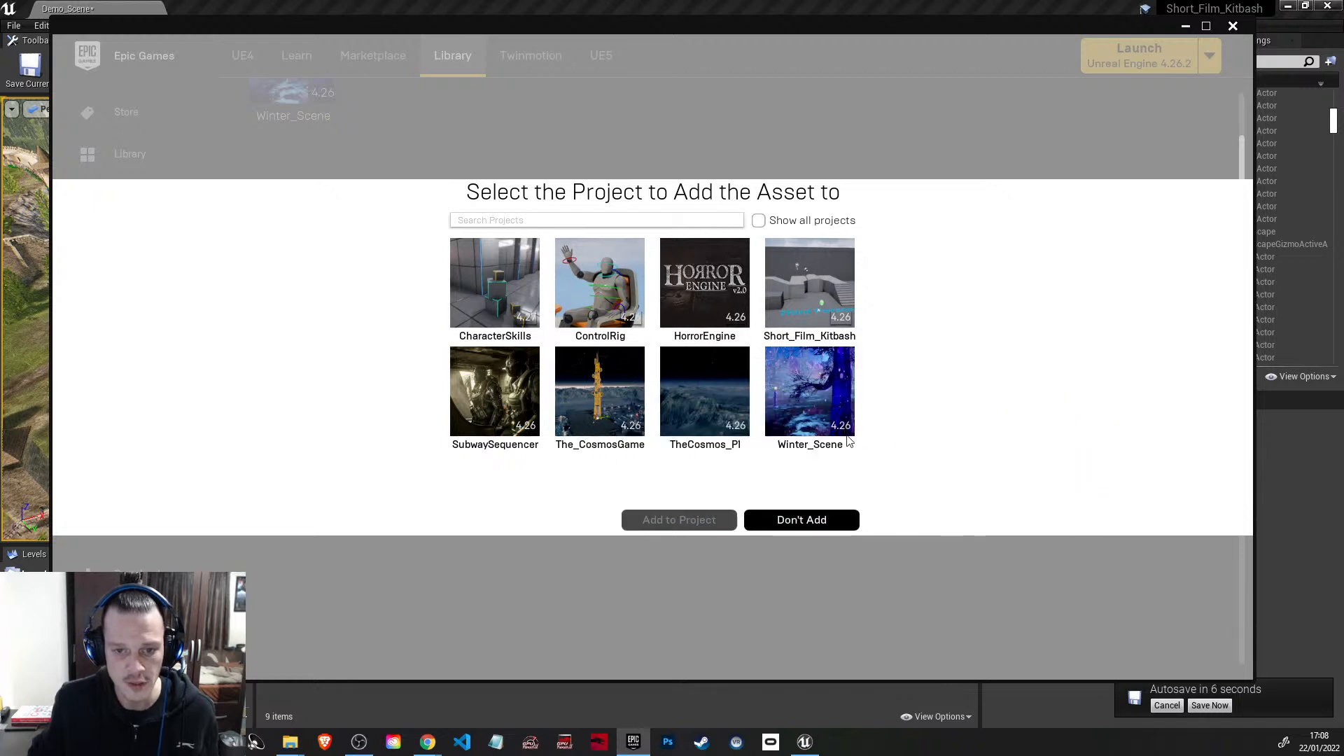
{"action": "left_click", "coordinate": [811, 278]}
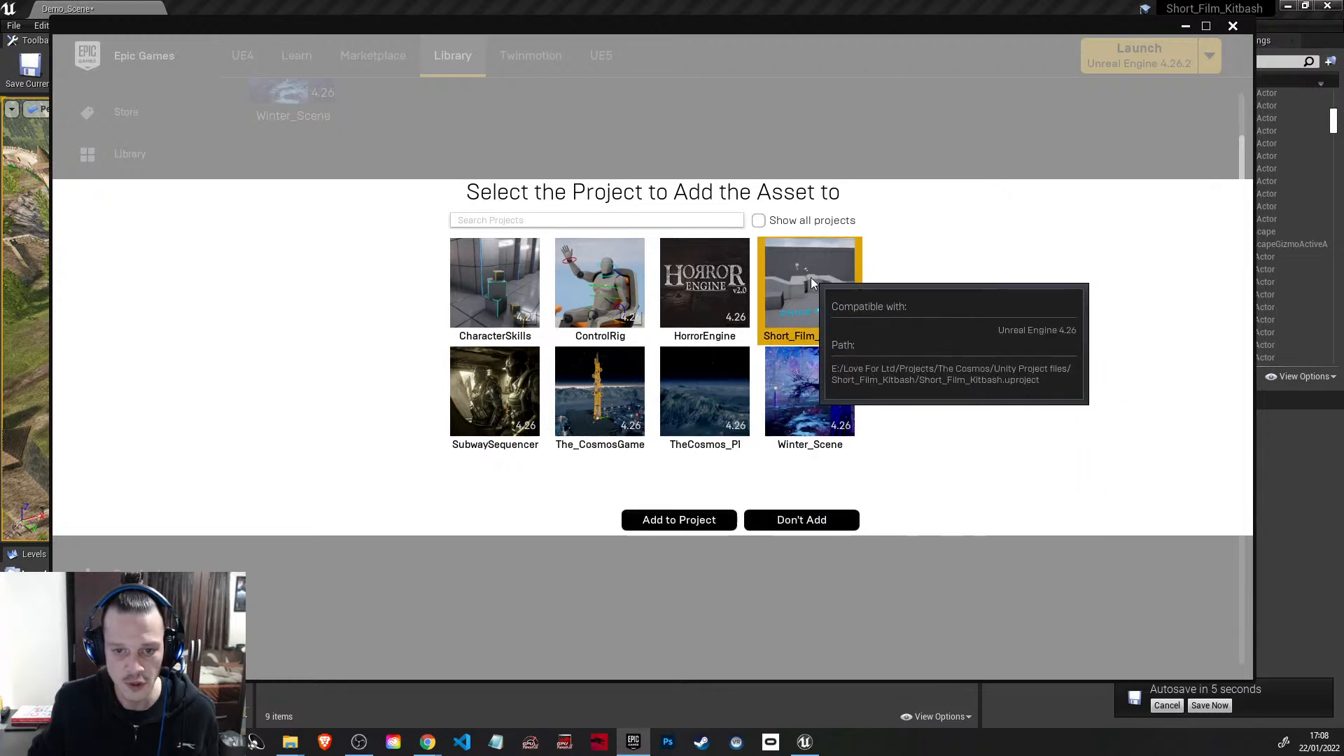
{"action": "left_click", "coordinate": [686, 519]}
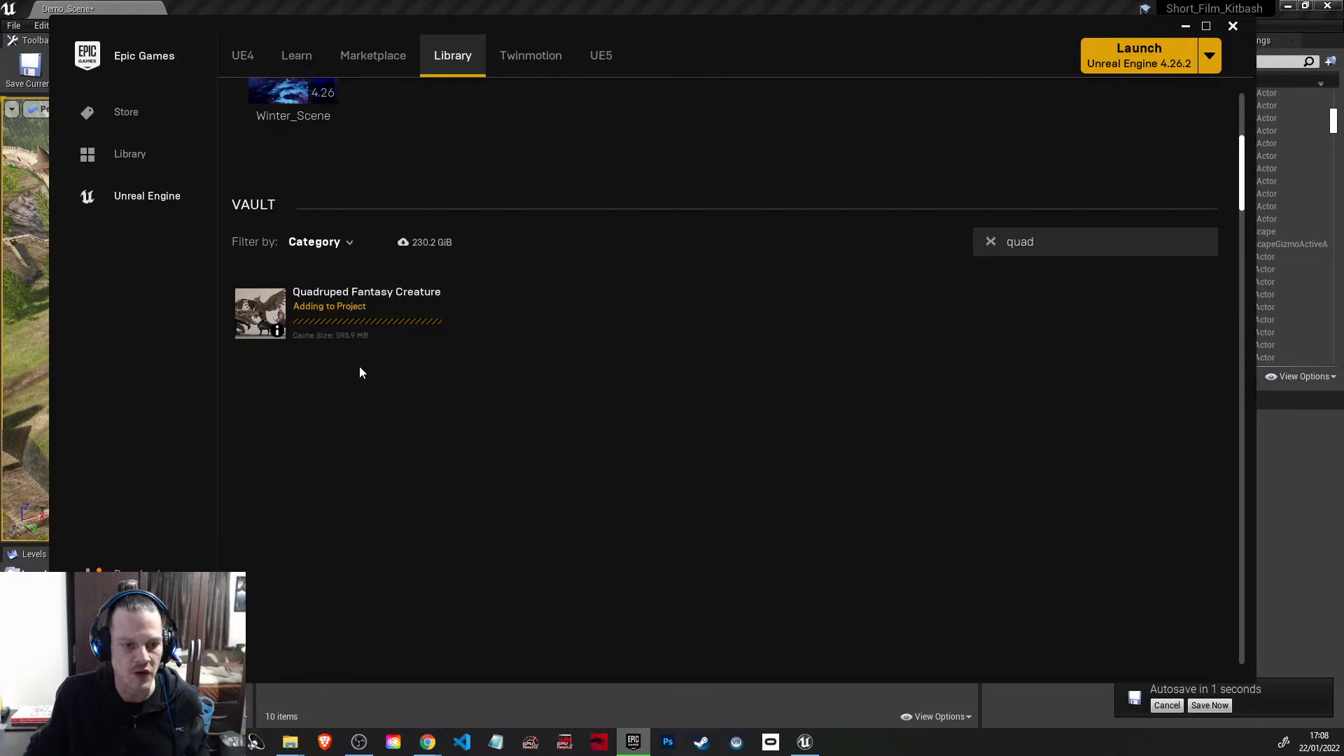
{"action": "left_click", "coordinate": [1187, 28]}
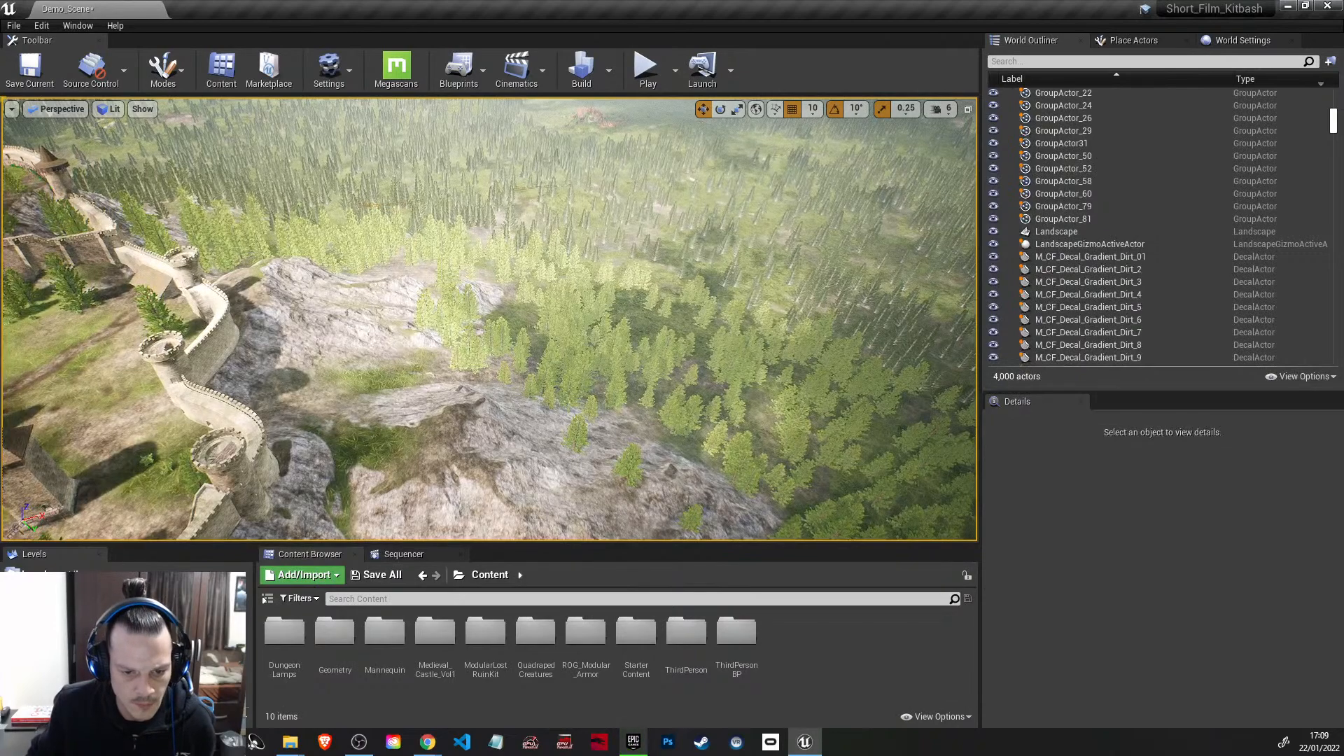
Step: Fly from the castle to the ruined building on the cliff and lower the camera speed to 2
{"action": "right_click", "coordinate": [650, 418]}
{"action": "left_click", "coordinate": [540, 701]}
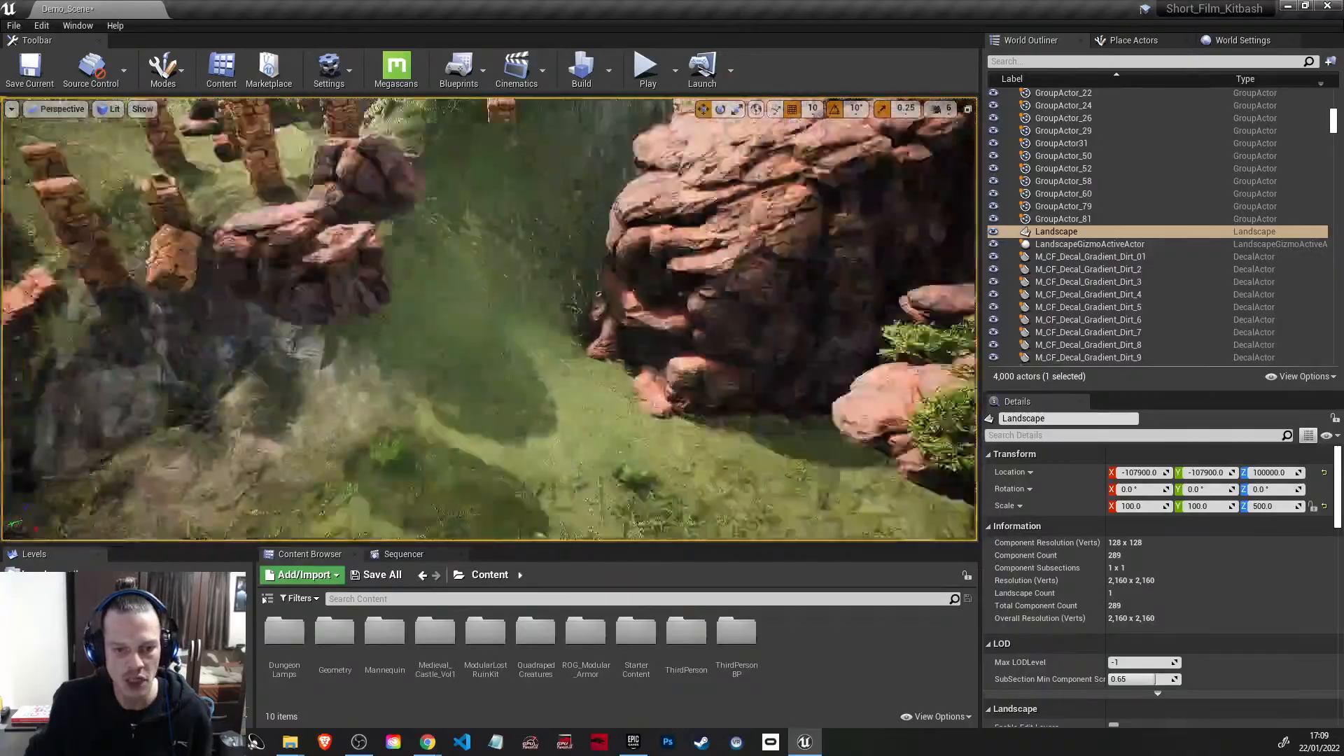
{"action": "right_click_drag", "start_coordinate": [490, 319], "coordinate": [502, 292]}
{"action": "left_click", "coordinate": [940, 109]}
{"action": "left_click_drag", "start_coordinate": [1009, 143], "coordinate": [964, 145]}
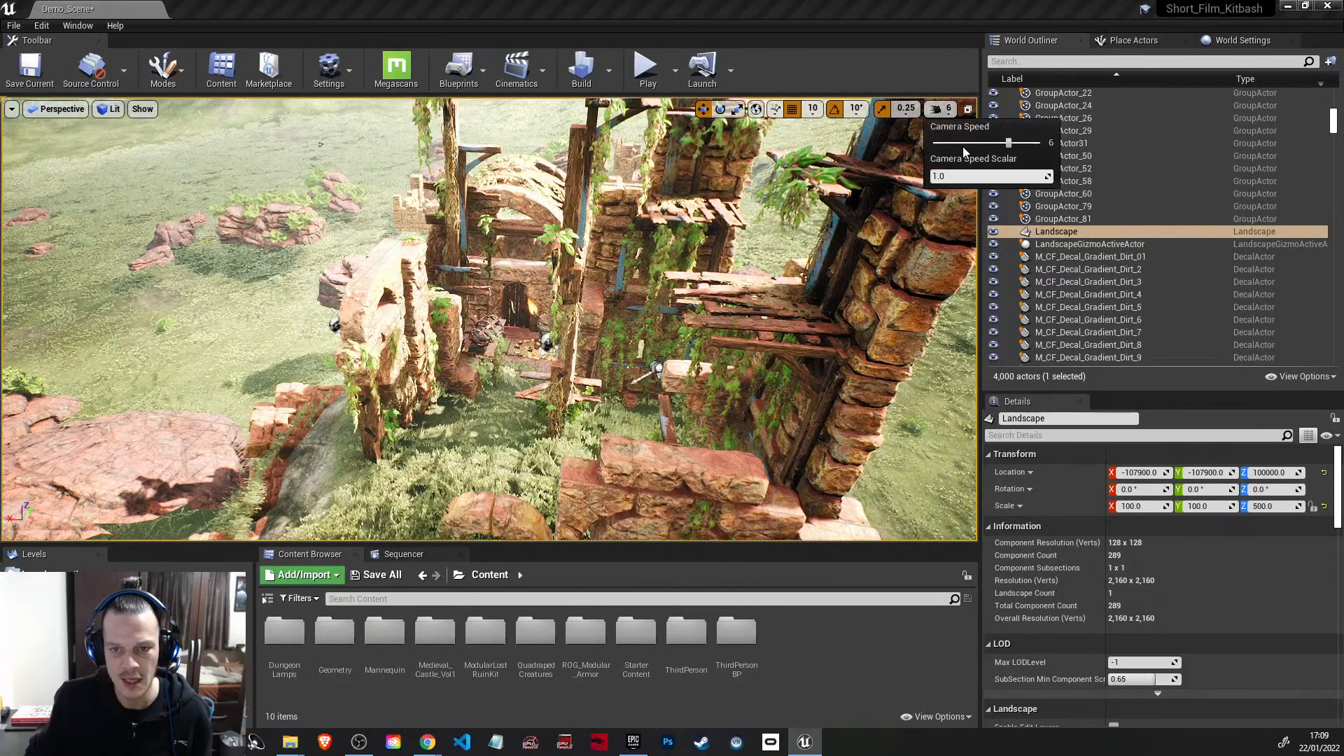
{"action": "right_click_drag", "start_coordinate": [658, 280], "coordinate": [638, 307]}
Step: Play the level briefly, stop it, and bring the view back to the ruins by focusing on SM_Barrel3
{"action": "left_click", "coordinate": [649, 73]}
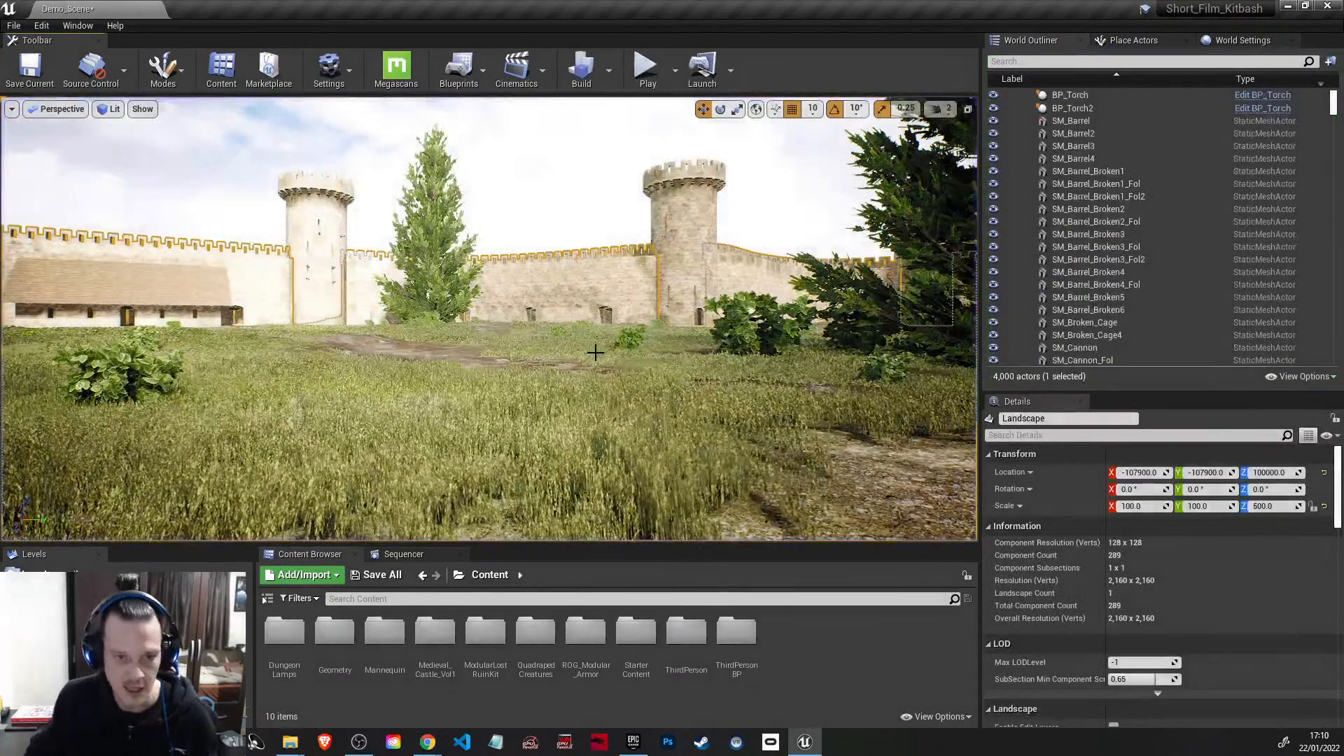
{"action": "right_click_drag", "start_coordinate": [594, 348], "coordinate": [594, 313]}
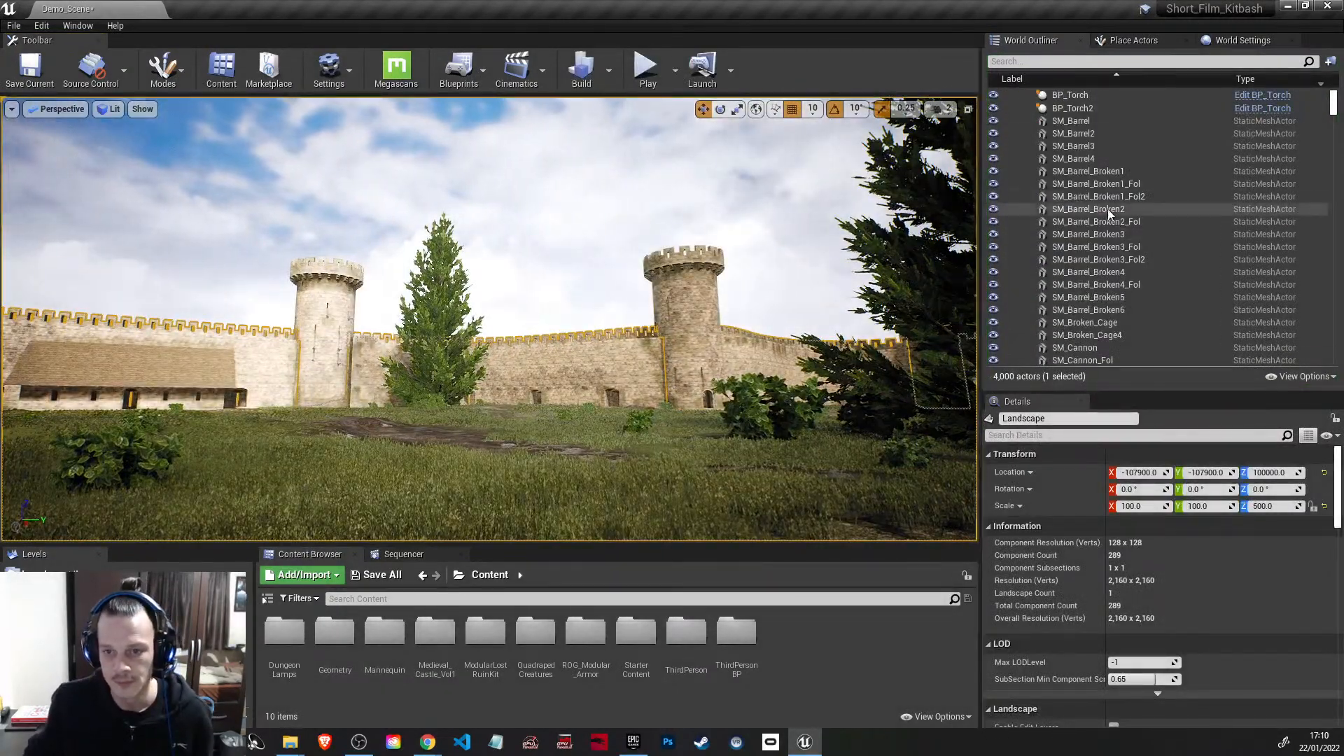
{"action": "left_click", "coordinate": [1086, 149]}
{"action": "key", "text": "f"}
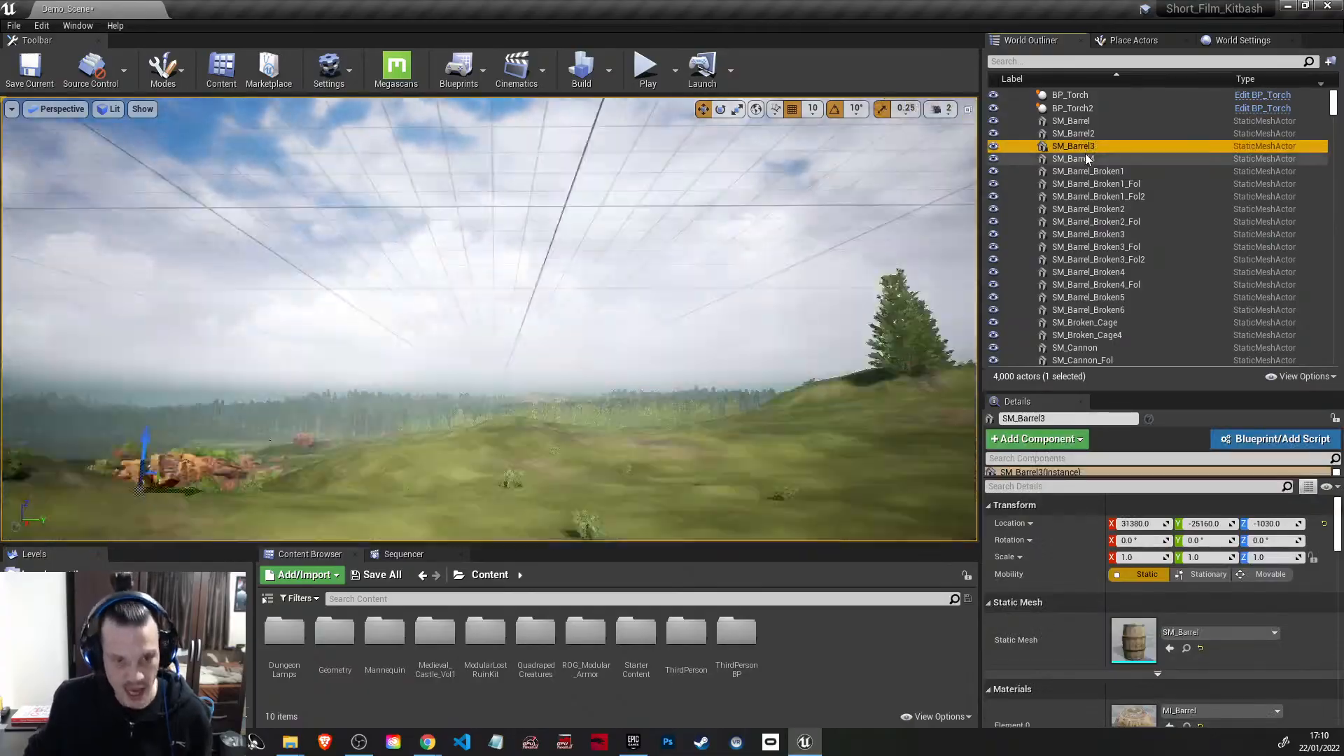
{"action": "right_click_drag", "start_coordinate": [532, 301], "coordinate": [616, 357]}
{"action": "key", "text": "s"}
{"action": "right_click_drag", "start_coordinate": [532, 336], "coordinate": [357, 277]}
Step: Place the SK_MOUNTAIN_DRAGON mesh from the MountainDragon Meshes folder on the grass beside the ruins
{"action": "double_click", "coordinate": [532, 645]}
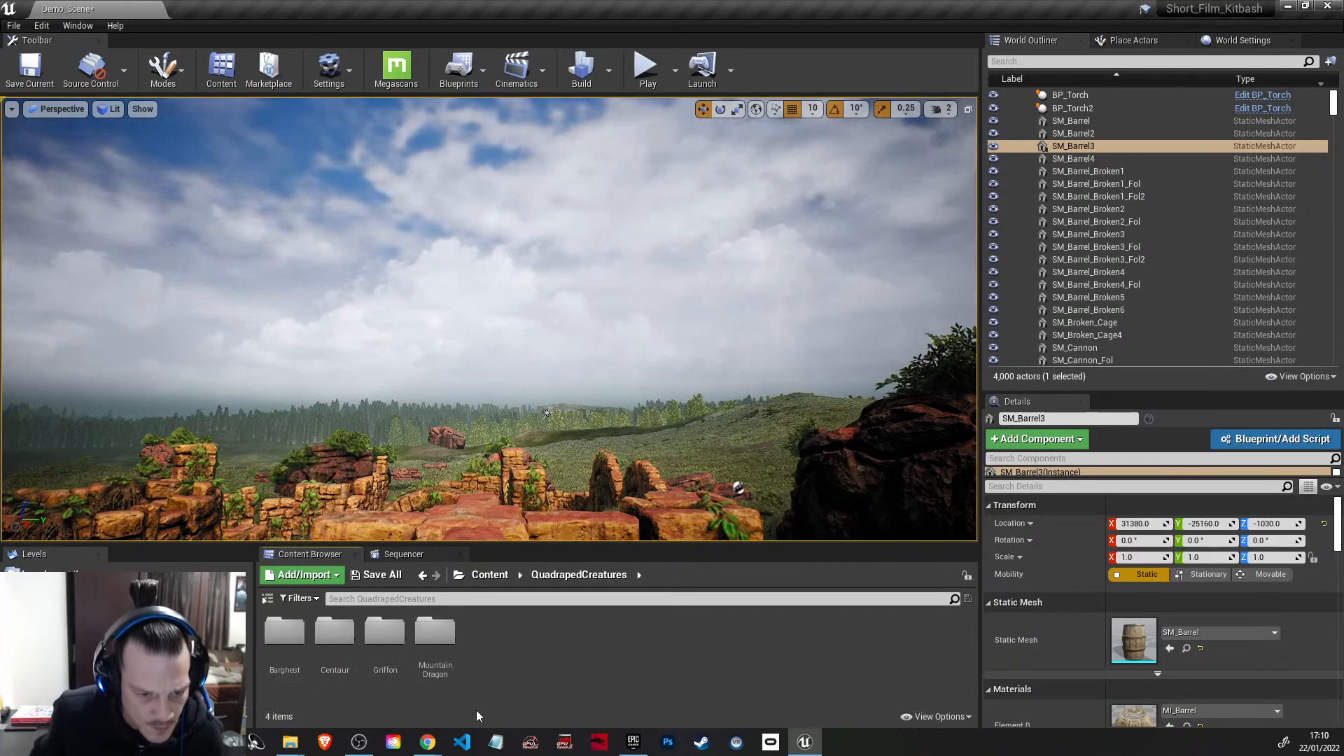
{"action": "double_click", "coordinate": [435, 634]}
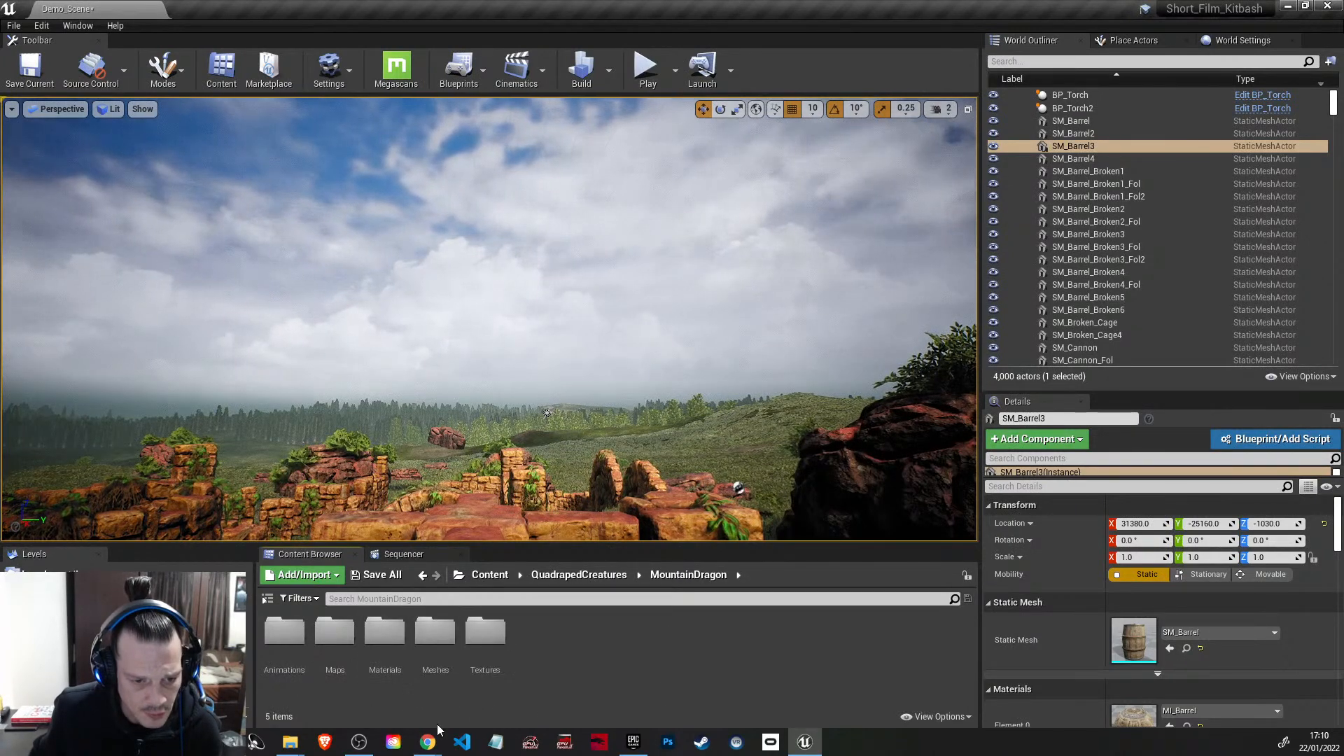
{"action": "double_click", "coordinate": [444, 631]}
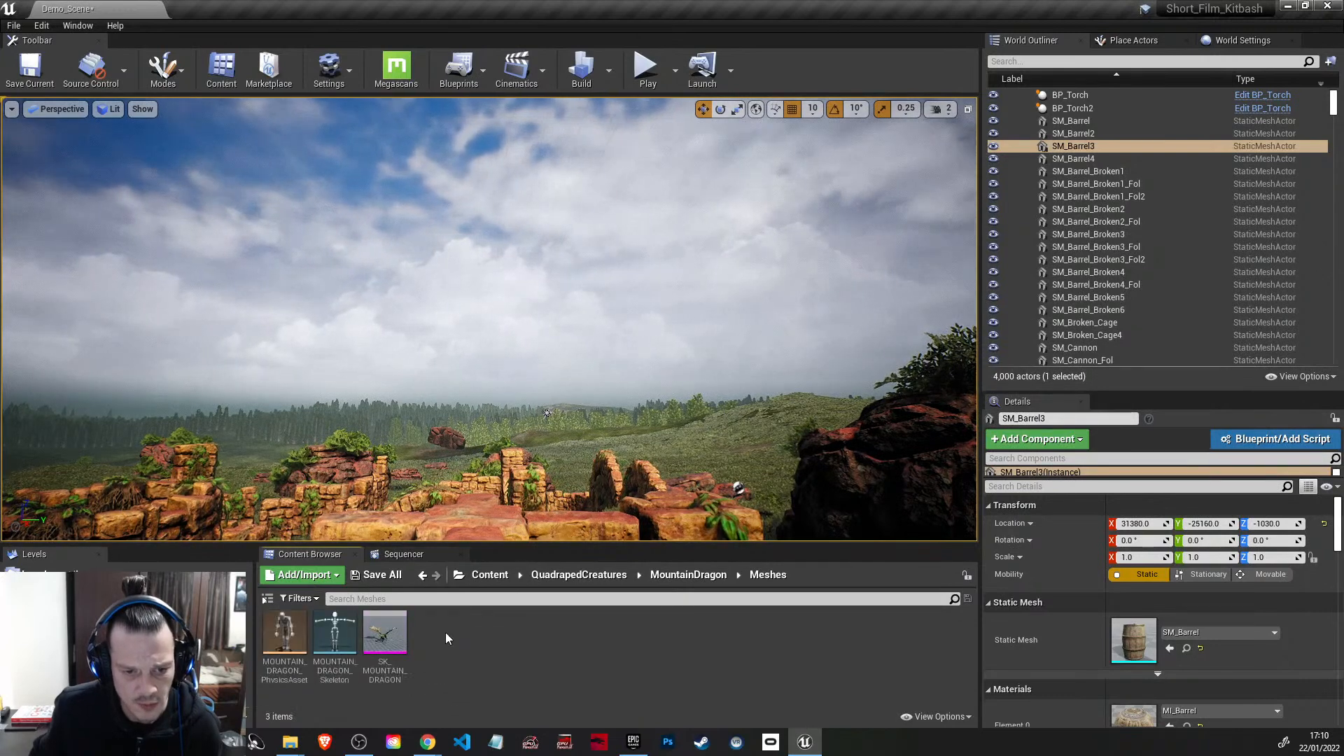
{"action": "left_click", "coordinate": [398, 638]}
{"action": "left_click_drag", "start_coordinate": [521, 498], "coordinate": [536, 501]}
{"action": "right_click_drag", "start_coordinate": [536, 502], "coordinate": [656, 557]}
Step: Inspect the dragon from several sides and lower it onto the grass at Z -1120
{"action": "key", "text": "w"}
{"action": "key", "text": "a"}
{"action": "key", "text": "w"}
{"action": "key", "text": "s"}
{"action": "left_click_drag", "start_coordinate": [363, 391], "coordinate": [588, 396]}
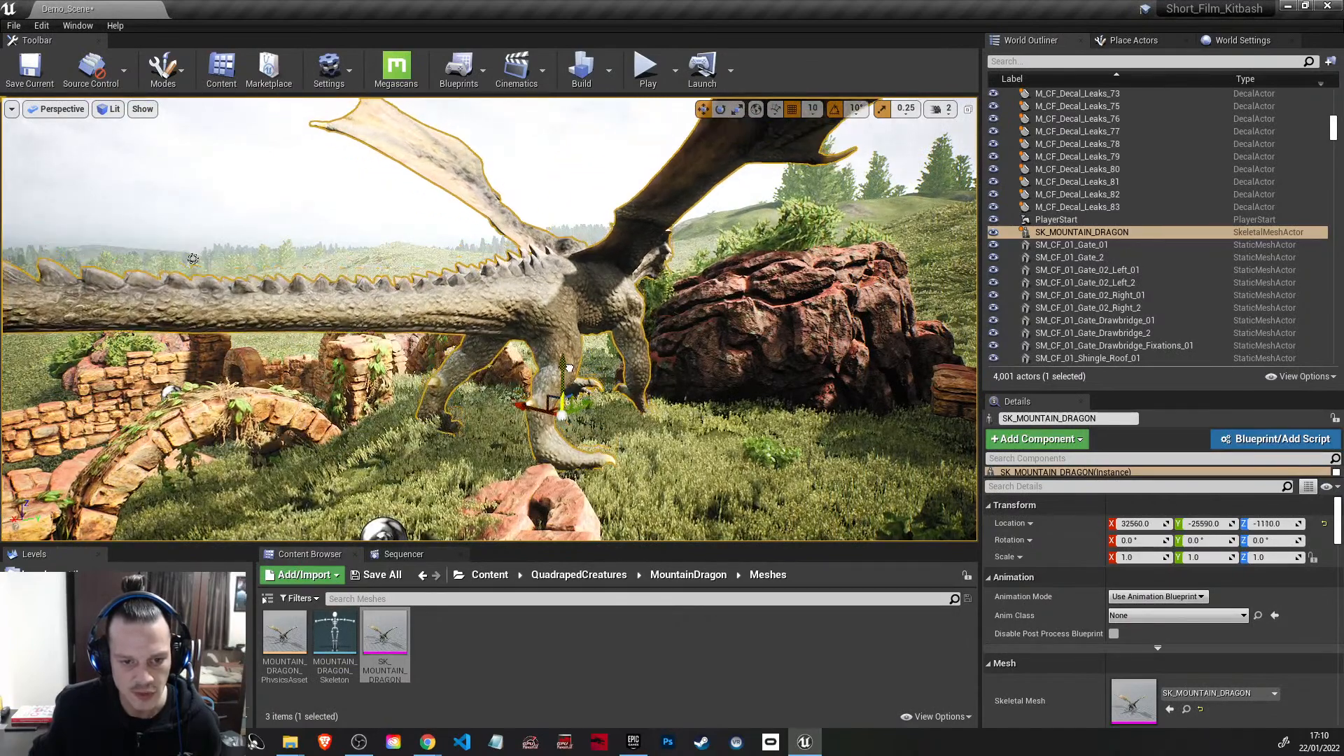
{"action": "right_click_drag", "start_coordinate": [775, 490], "coordinate": [745, 488]}
{"action": "key", "text": "w"}
{"action": "key", "text": "d"}
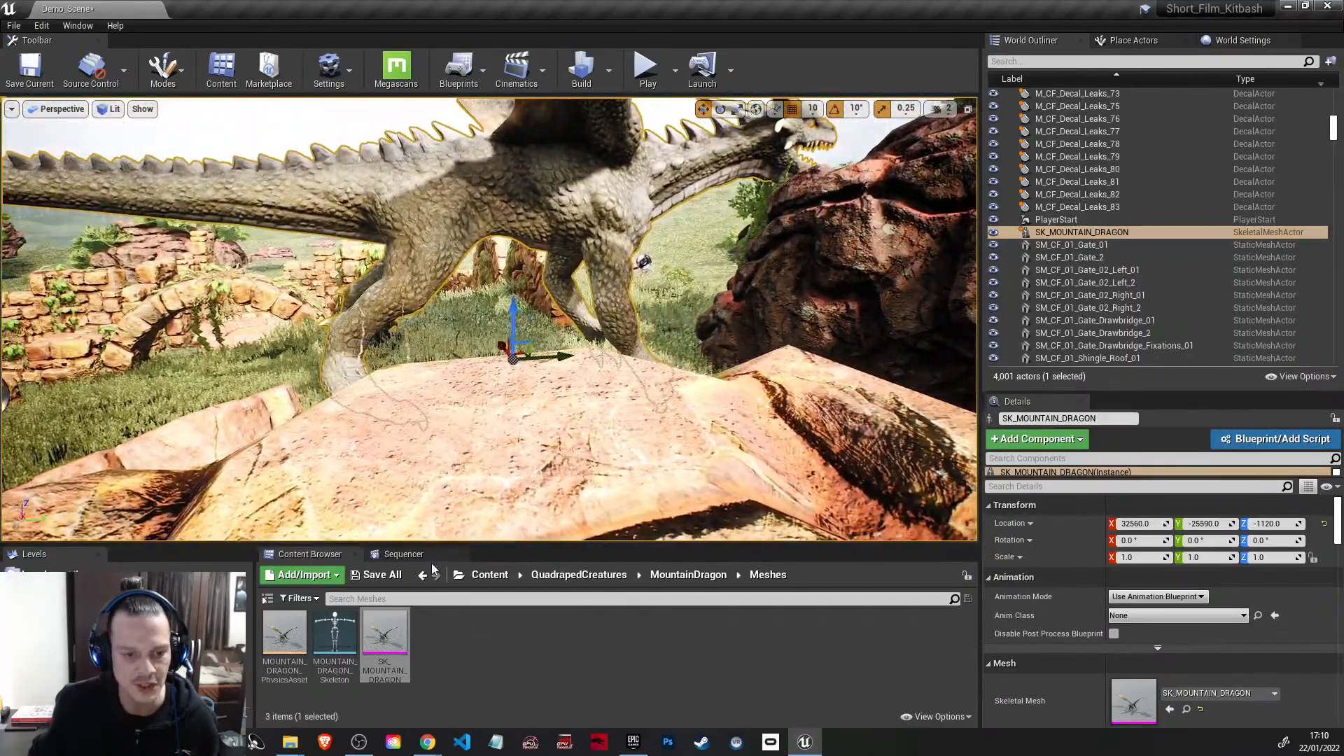
Step: Close the Sequencer and raise the camera speed to 4 to back away from the dragon
{"action": "left_click", "coordinate": [426, 558]}
{"action": "left_click", "coordinate": [461, 555]}
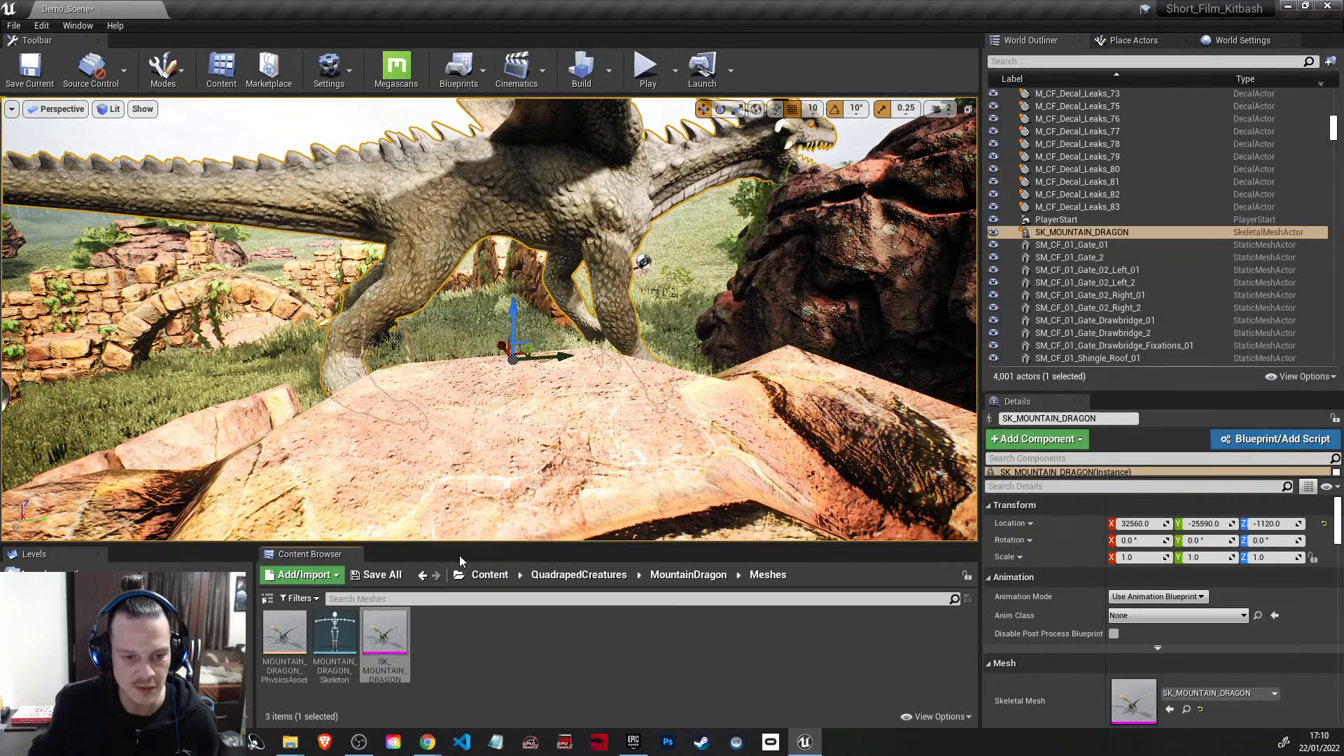
{"action": "right_click_drag", "start_coordinate": [532, 294], "coordinate": [568, 420]}
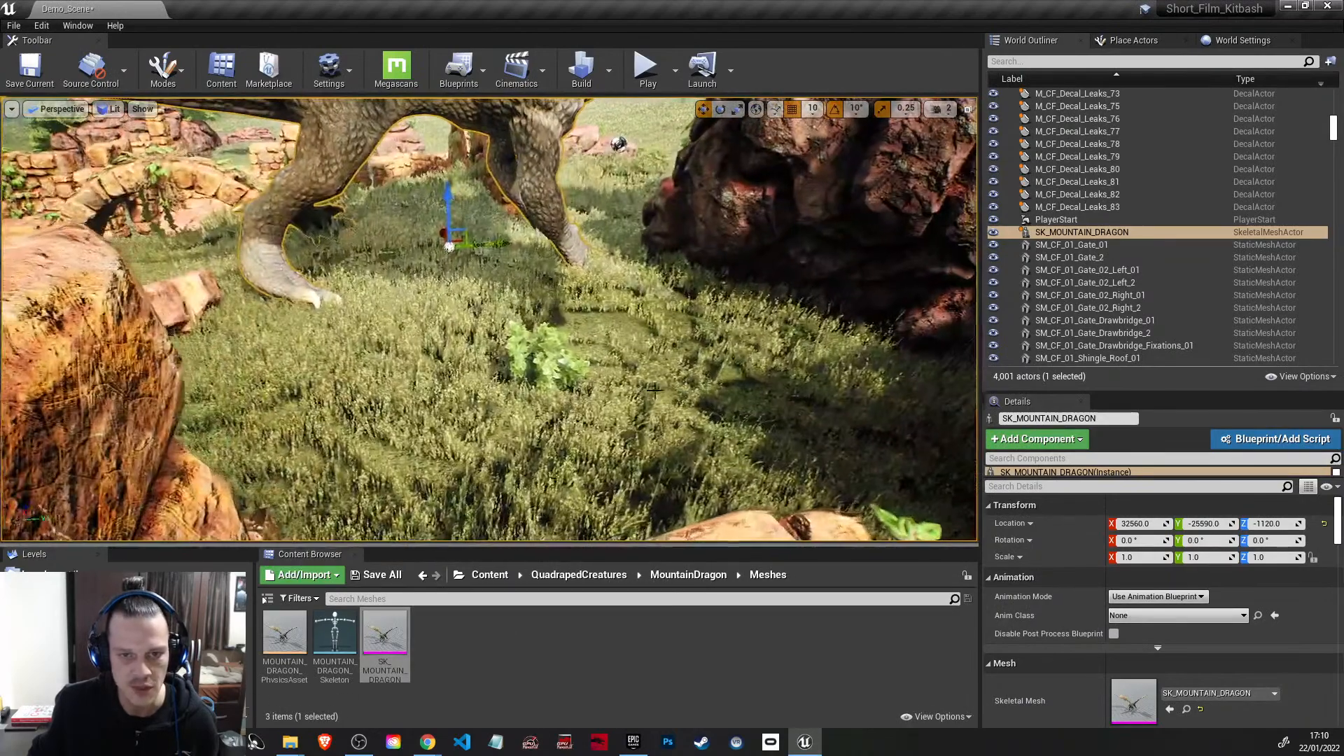
{"action": "left_click", "coordinate": [941, 110]}
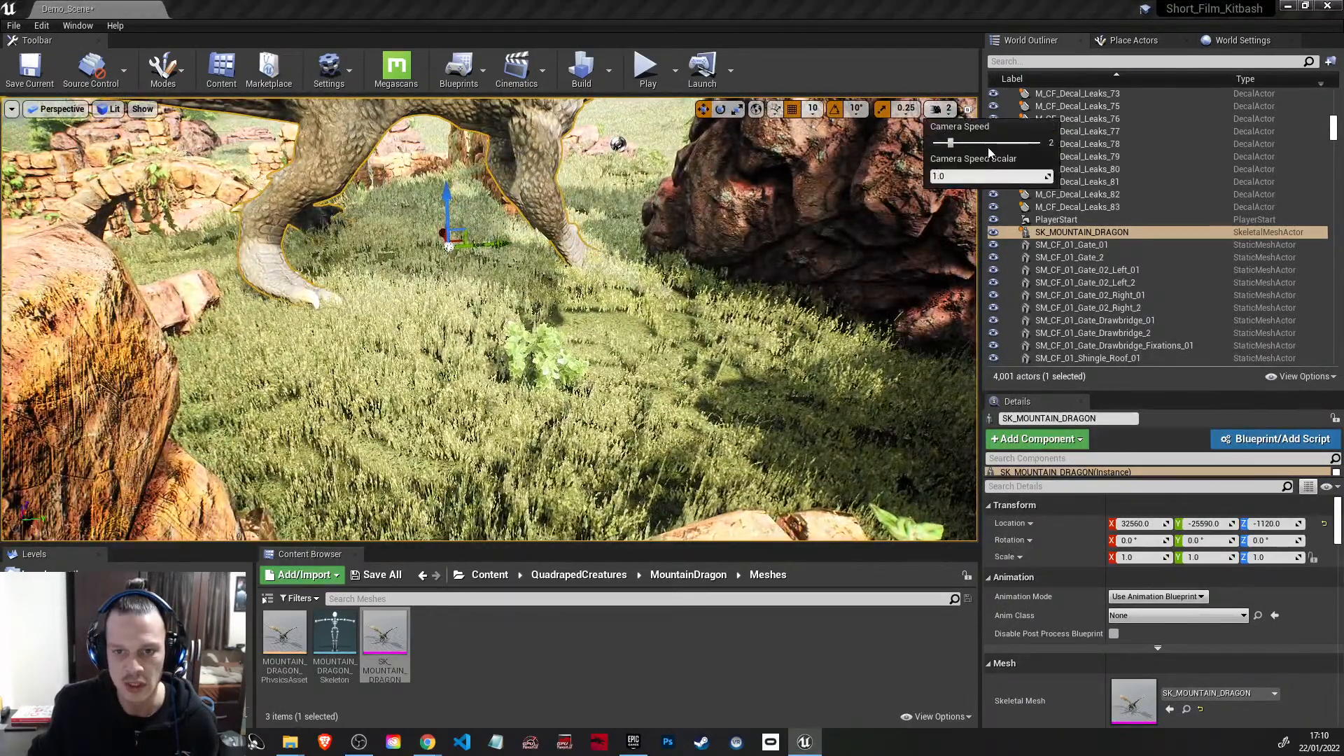
{"action": "left_click", "coordinate": [988, 144]}
{"action": "key", "text": "s"}
Step: Move the dragon to X 33130, Y -23910 on the open grass and rotate it 90° about Z
{"action": "right_click_drag", "start_coordinate": [903, 210], "coordinate": [557, 362]}
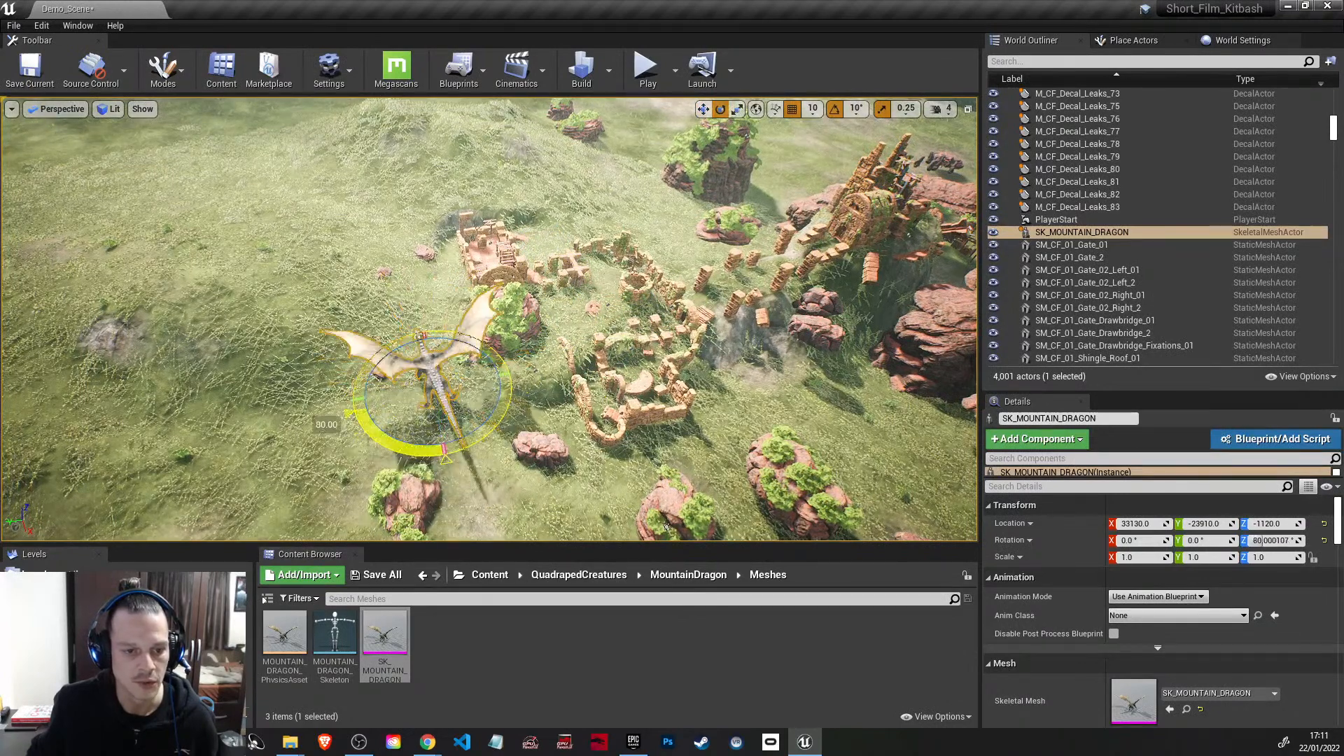
{"action": "right_click_drag", "start_coordinate": [580, 468], "coordinate": [570, 304]}
{"action": "right_click_drag", "start_coordinate": [544, 349], "coordinate": [438, 354]}
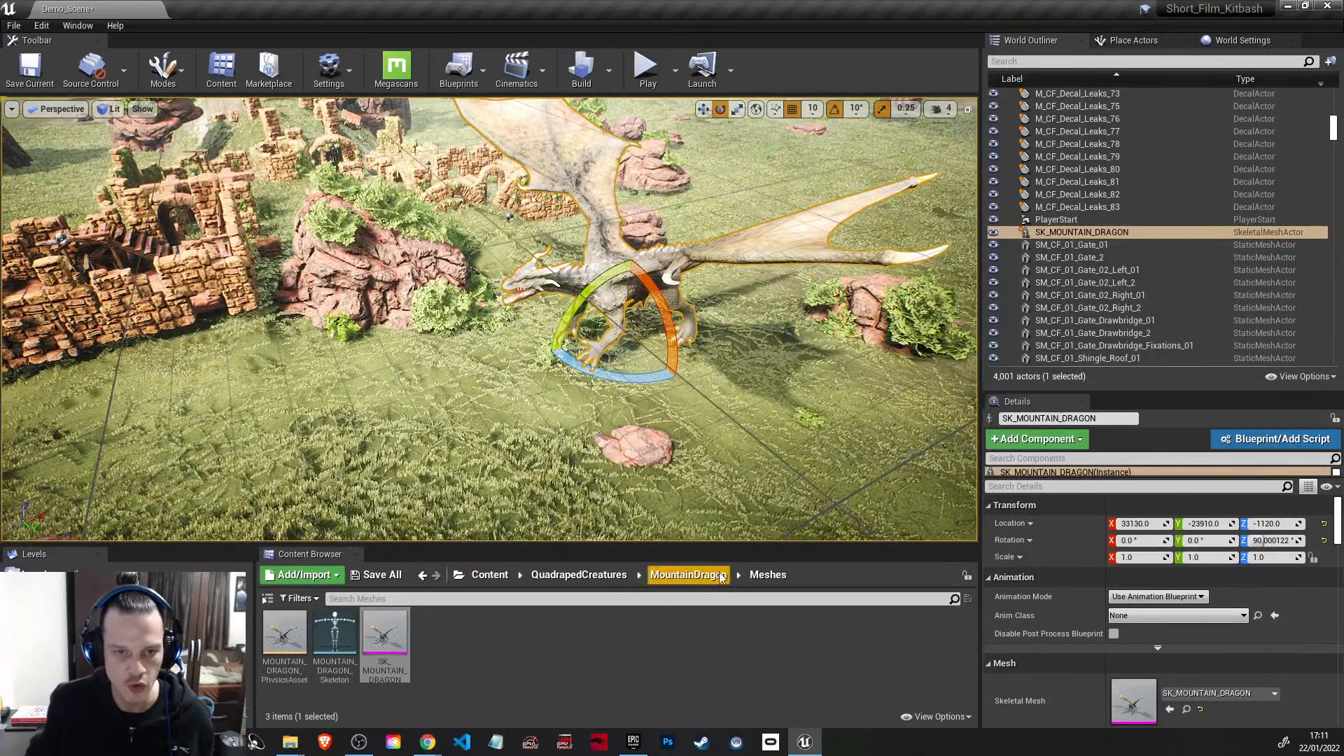
Step: Add a level sequence to the scene and save it as NewLevelSequence in the Content folder
{"action": "left_click", "coordinate": [540, 71]}
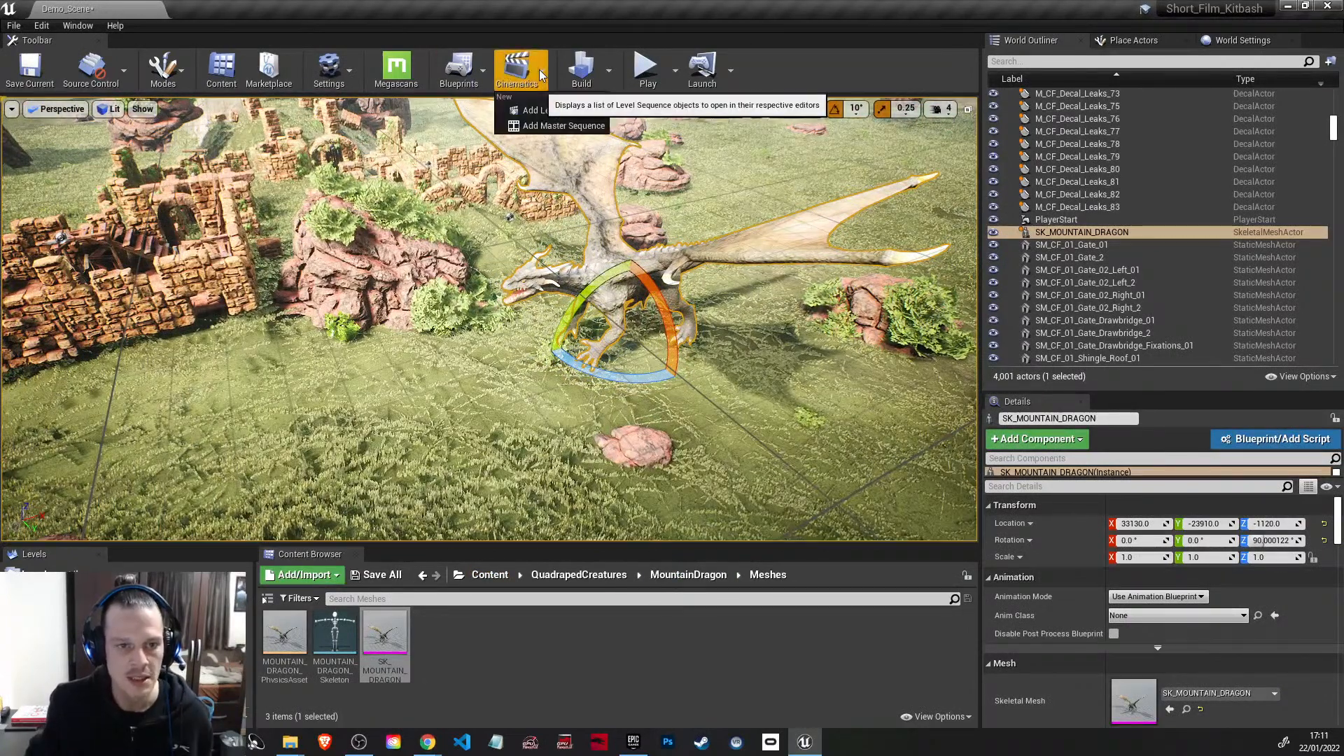
{"action": "left_click", "coordinate": [540, 111]}
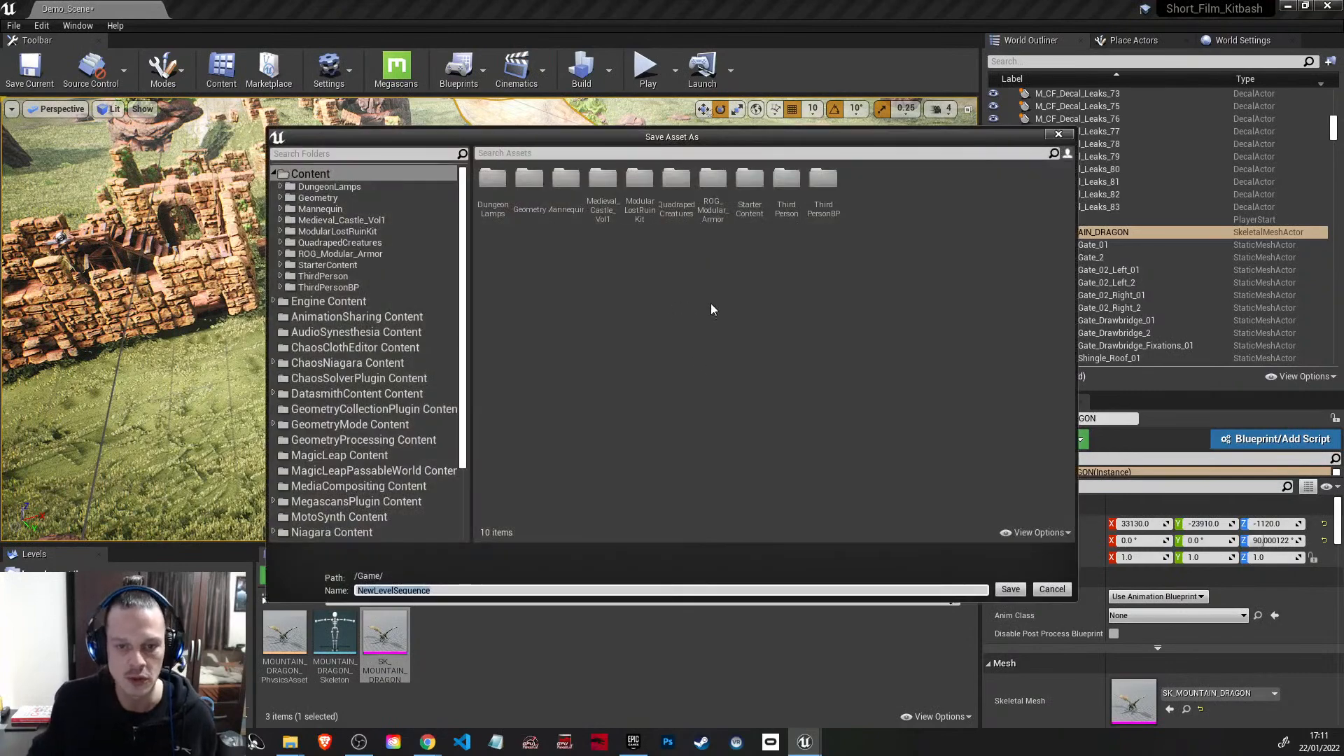
{"action": "left_click", "coordinate": [1012, 590]}
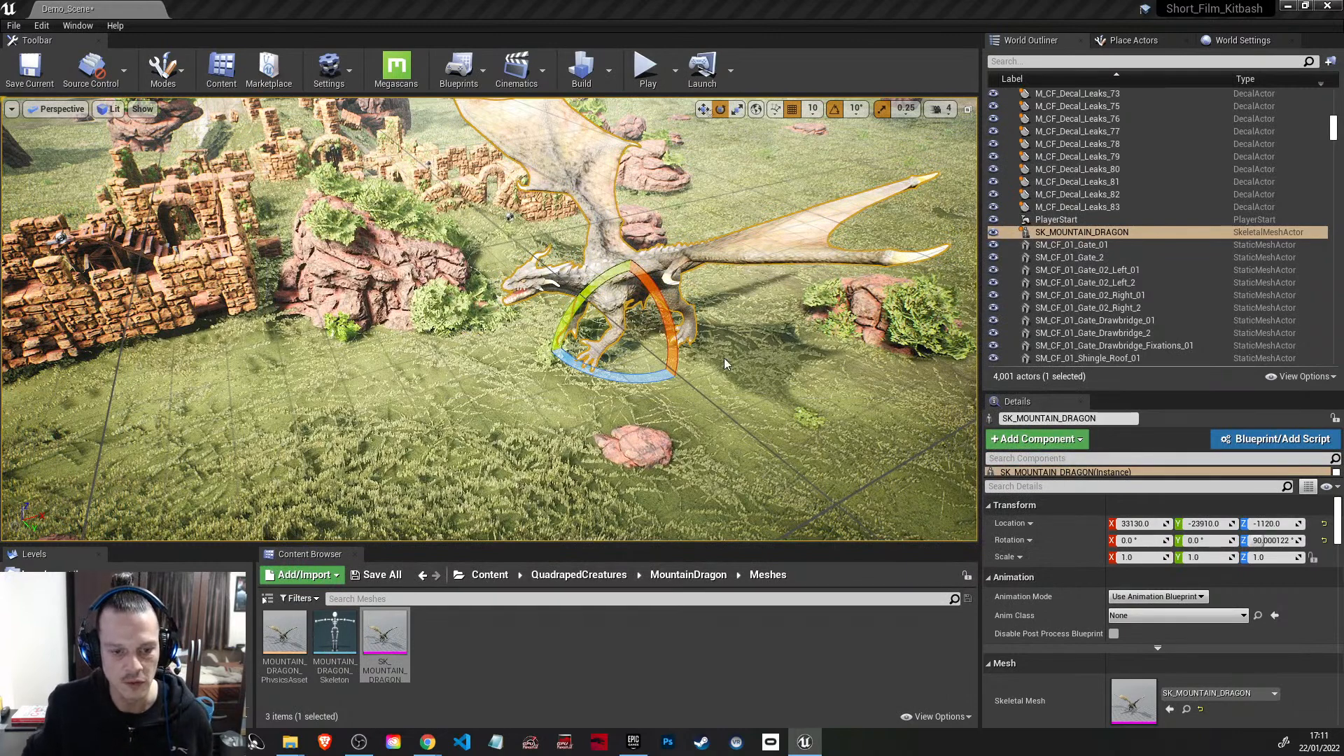
Step: Save the level sequence and add the SK_MOUNTAIN_DRAGON actor to it
{"action": "right_click", "coordinate": [761, 392]}
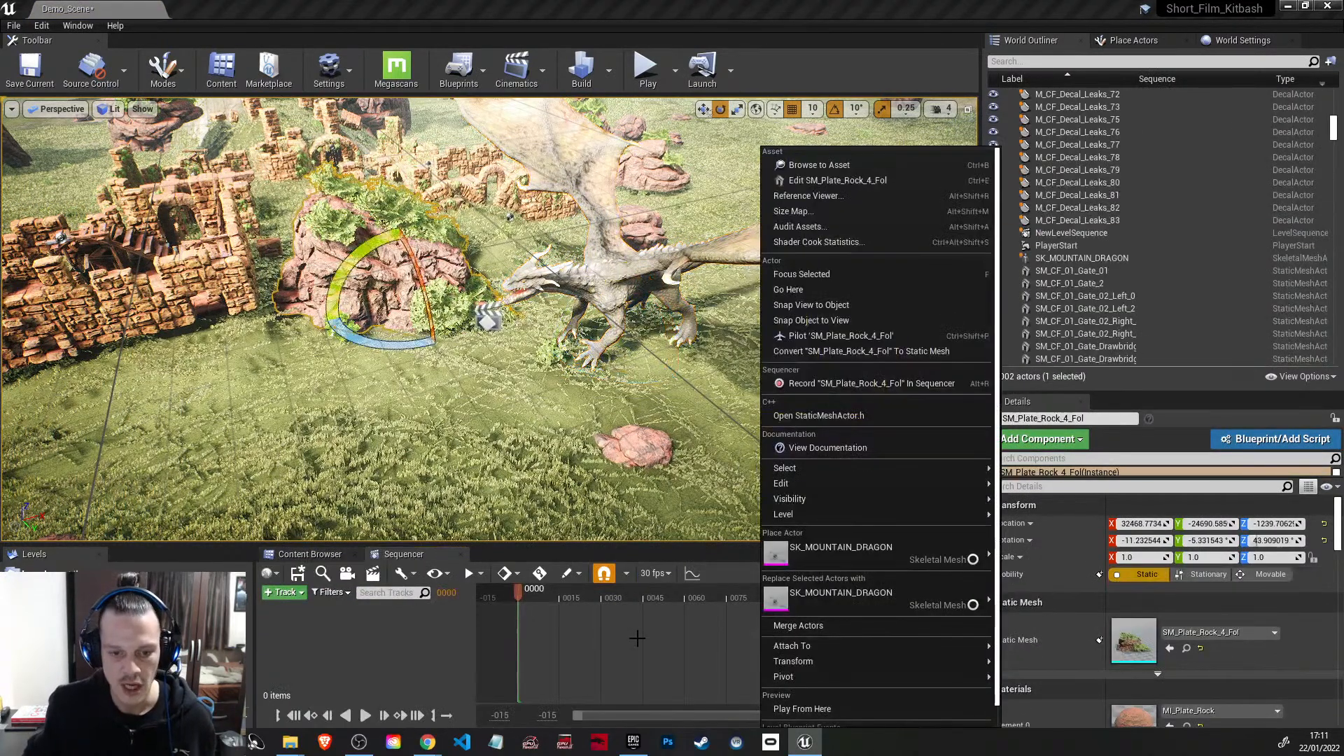
{"action": "left_click", "coordinate": [419, 619]}
{"action": "left_click", "coordinate": [619, 268]}
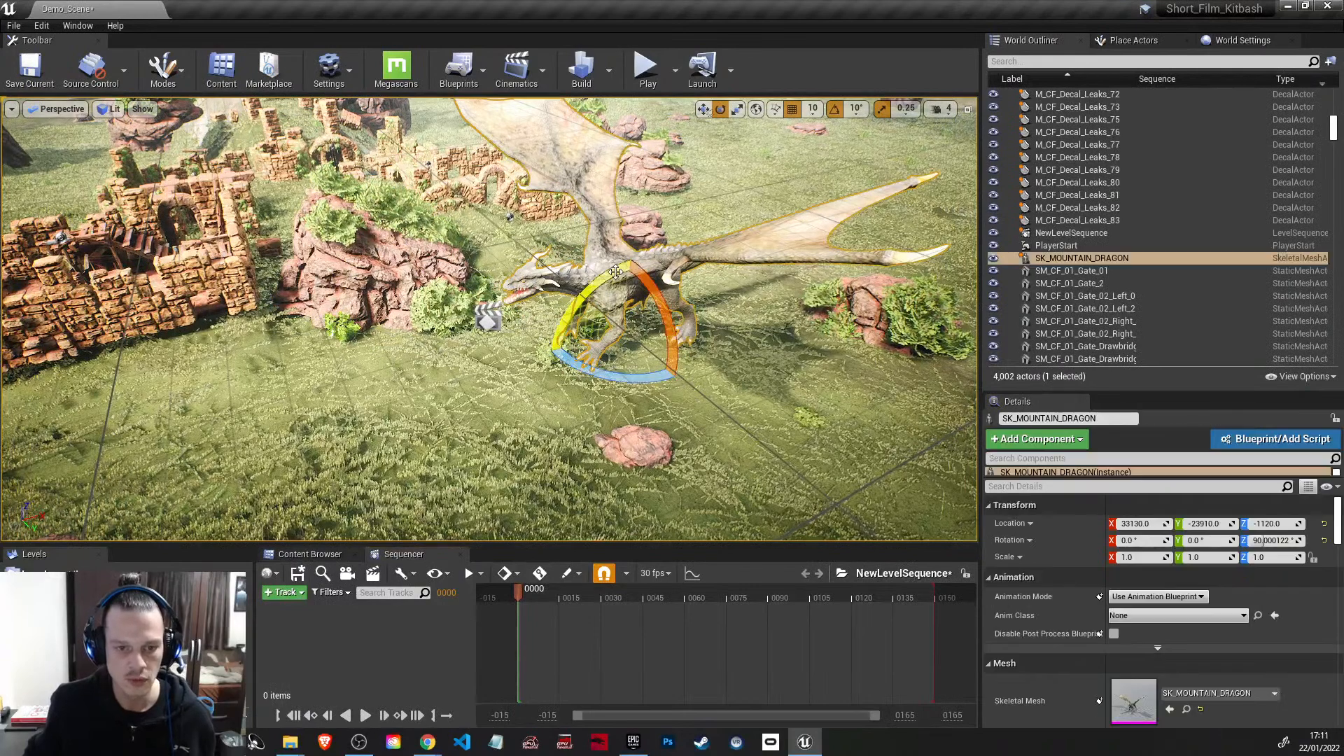
{"action": "left_click", "coordinate": [298, 573]}
{"action": "left_click", "coordinate": [294, 599]}
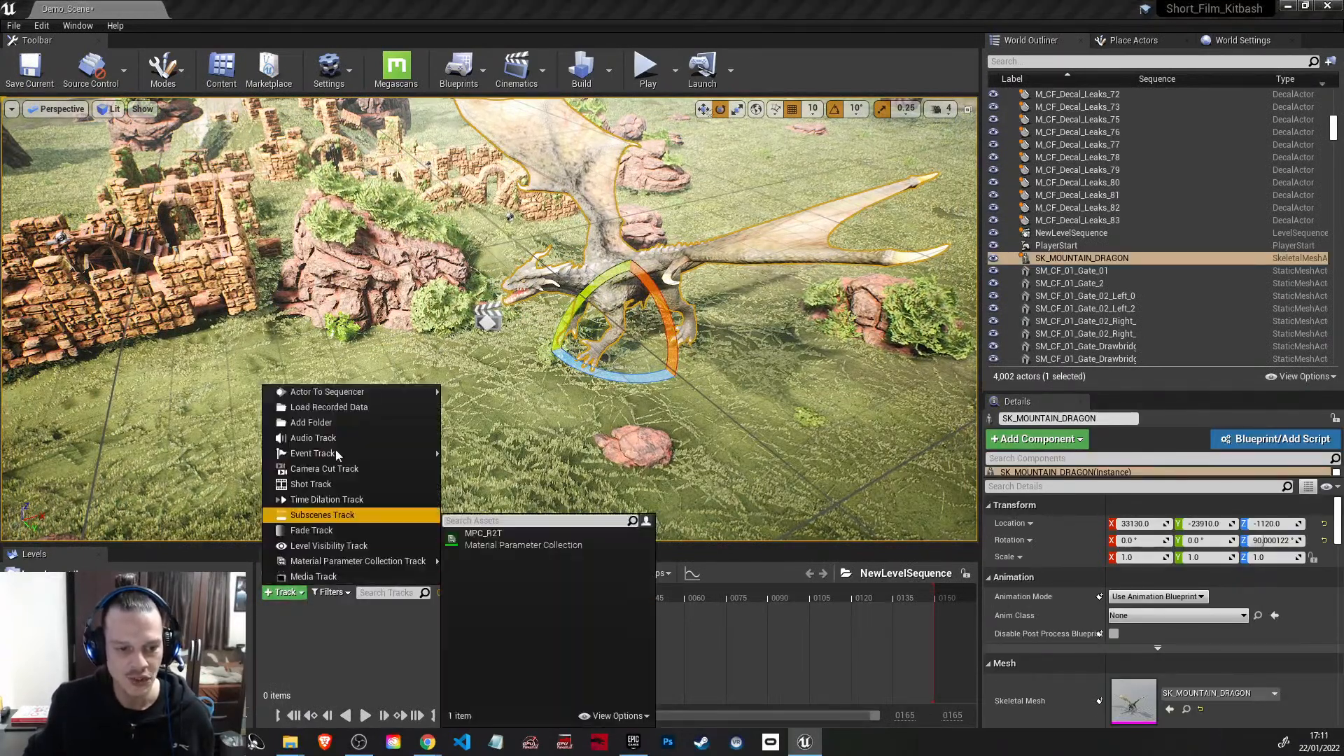
{"action": "mouse_move", "coordinate": [352, 393]}
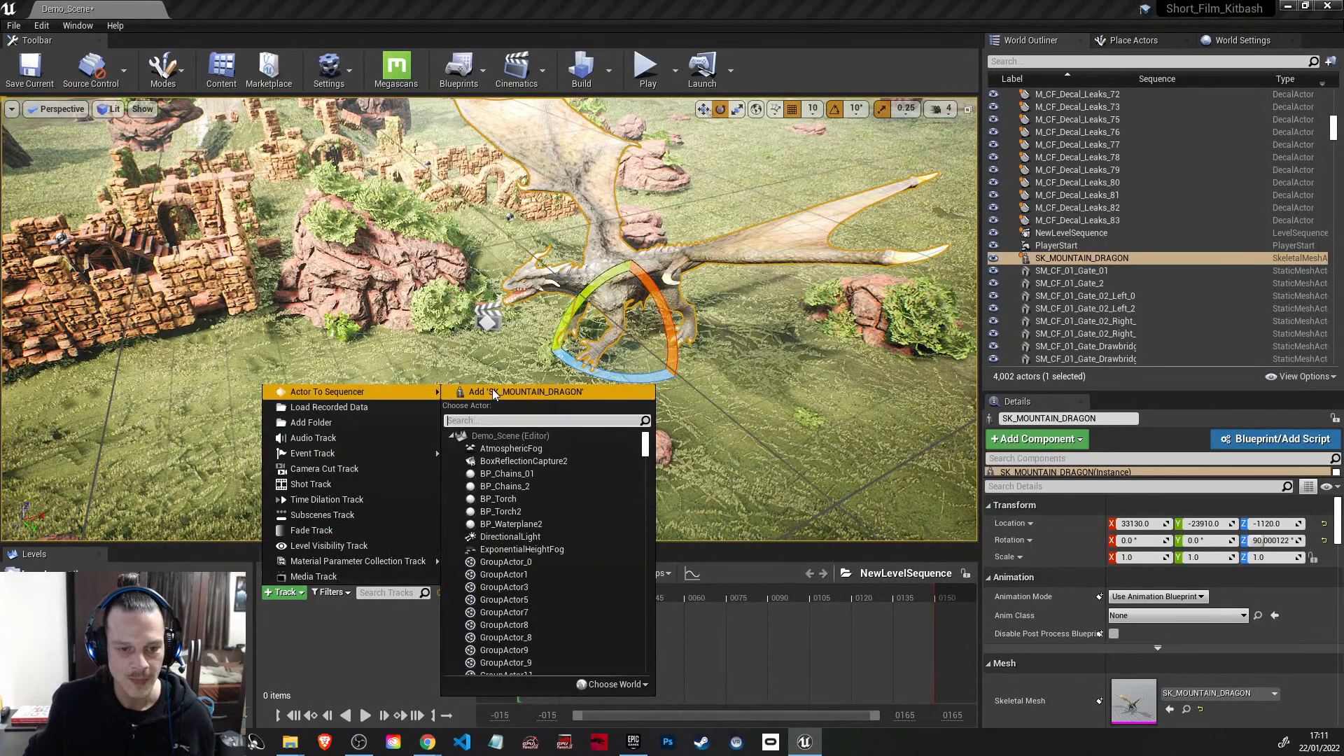
{"action": "left_click", "coordinate": [525, 392]}
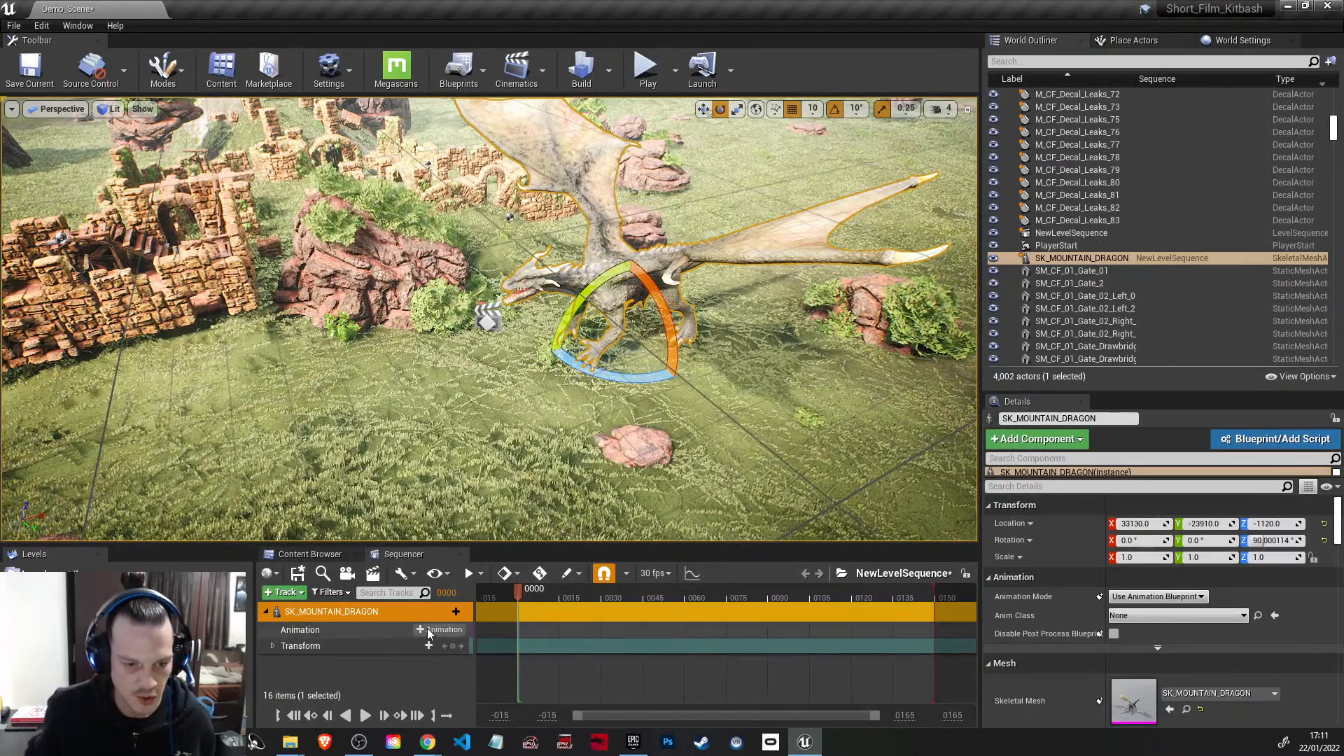
Step: Add the dragon's idleBreathe animation at the start of the sequence and extend its clip to about frame 97
{"action": "left_click", "coordinate": [429, 632]}
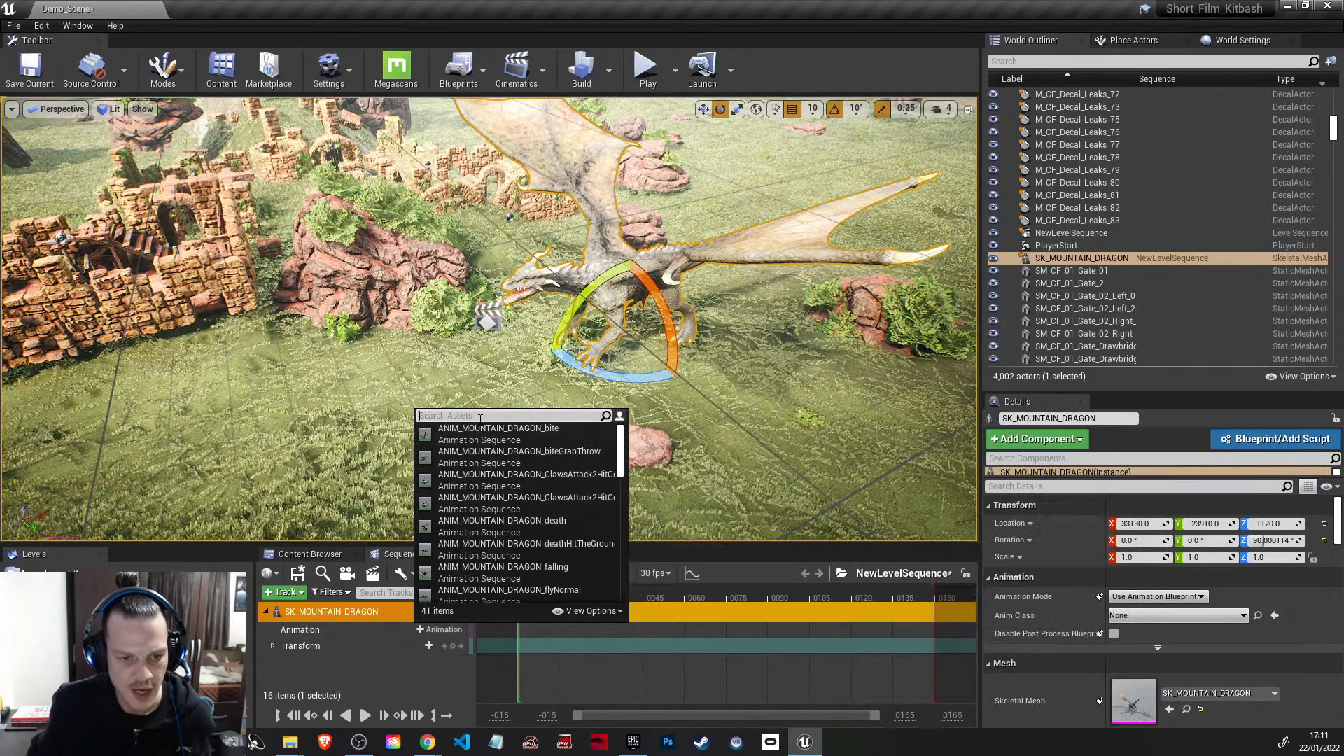
{"action": "type", "text": "id"}
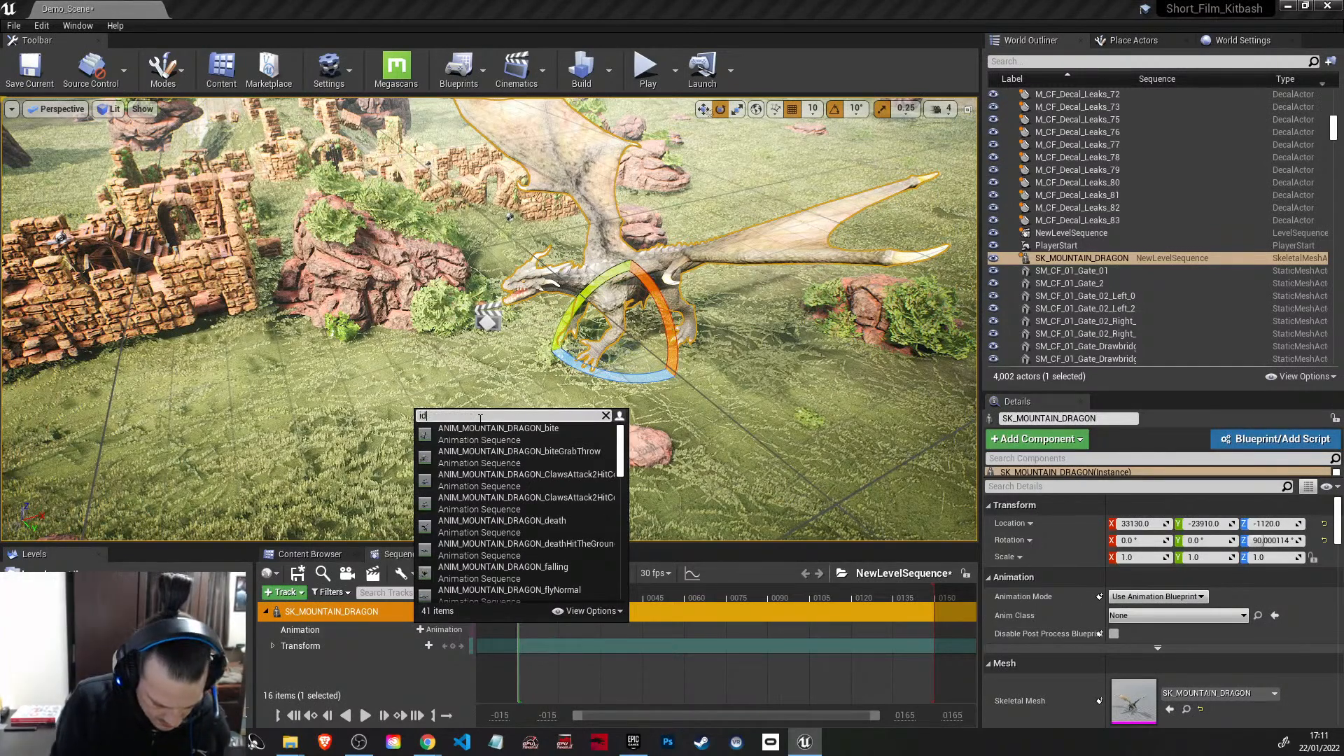
{"action": "type", "text": "le"}
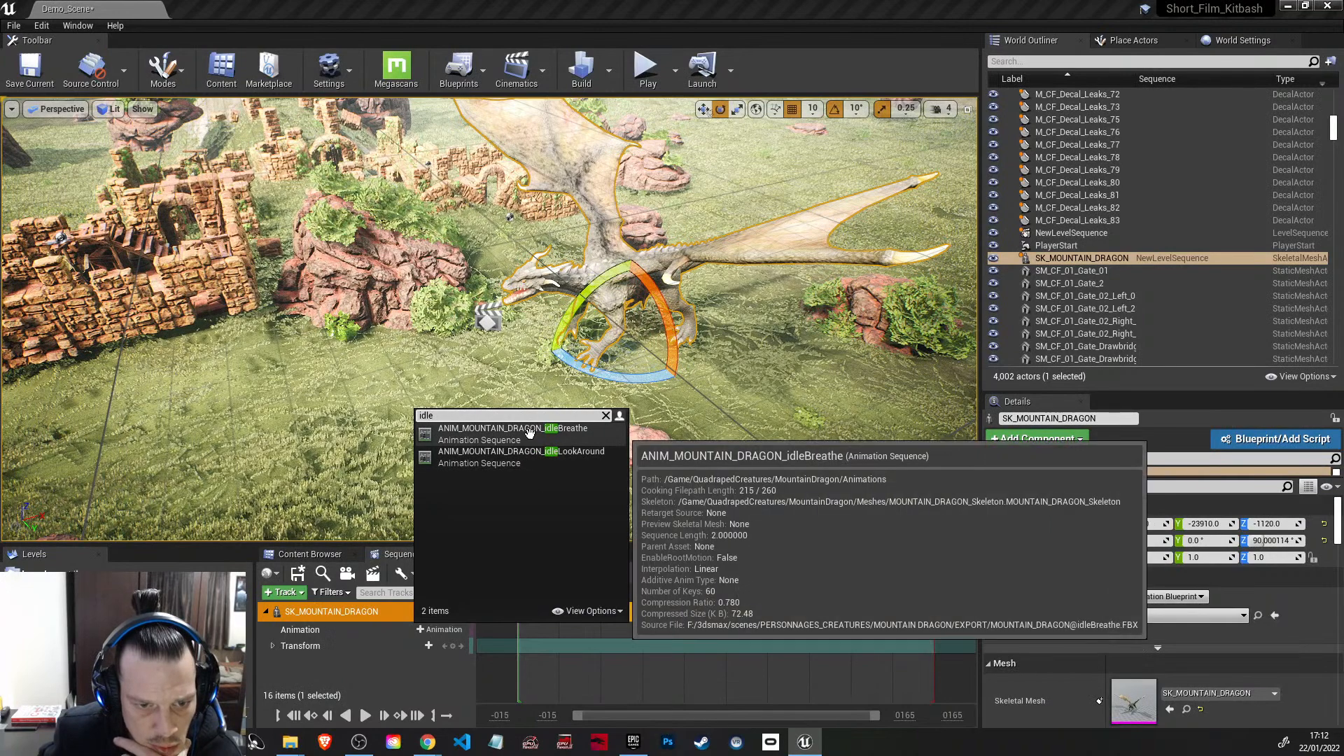
{"action": "left_click", "coordinate": [513, 433]}
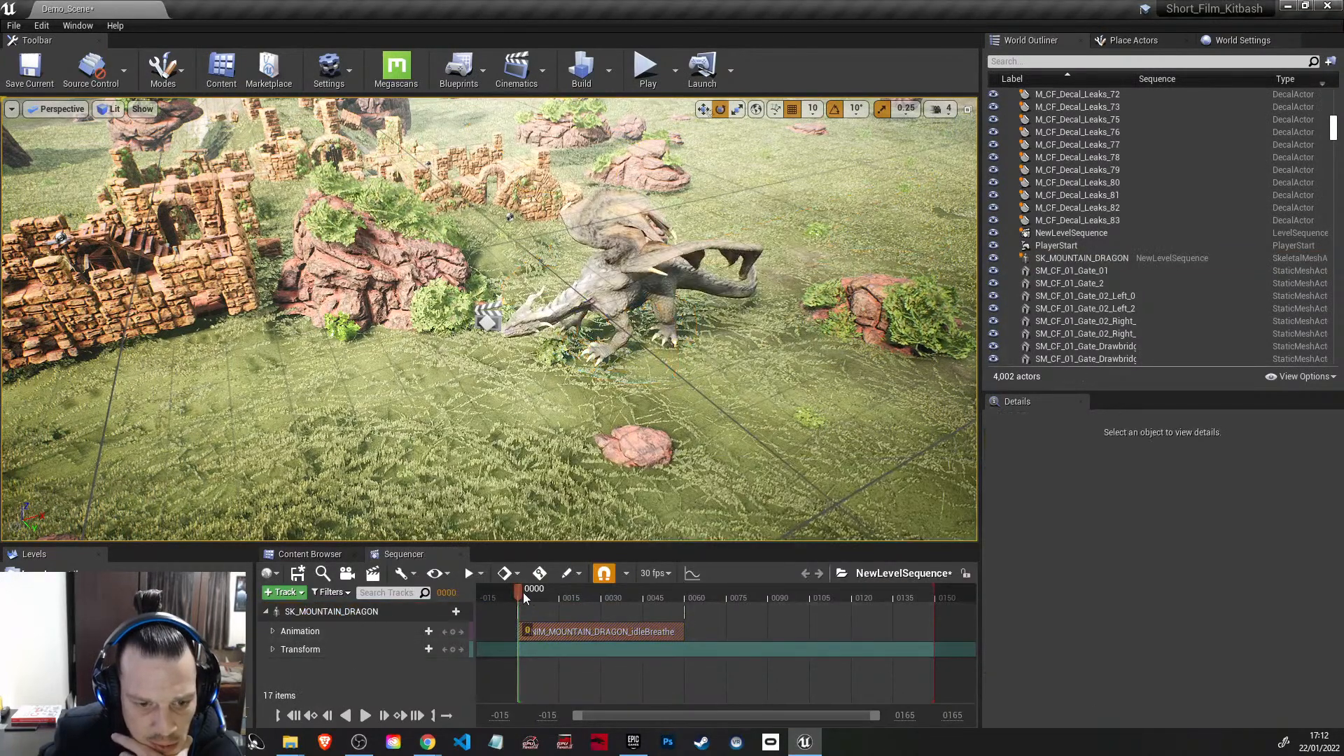
{"action": "left_click_drag", "start_coordinate": [520, 594], "coordinate": [790, 634]}
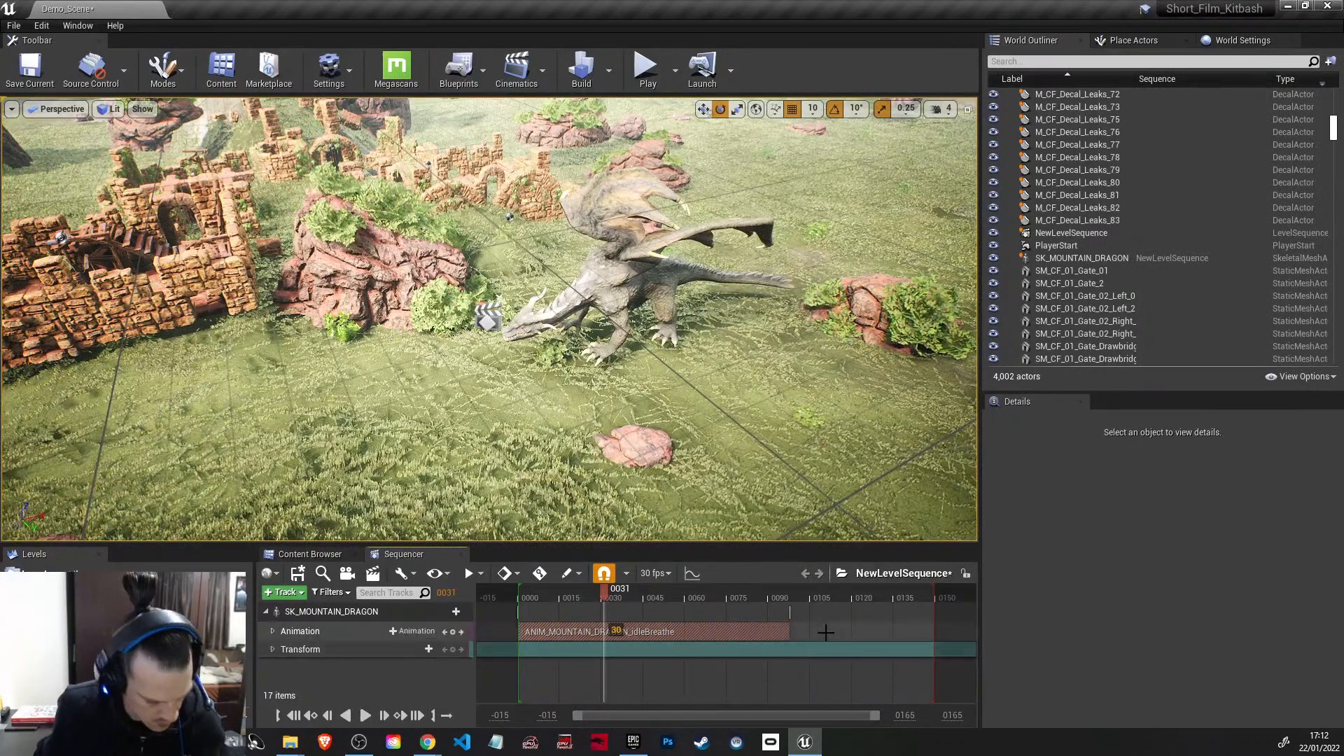
Step: Extend the sequence's playback end to about frame 650 and show the timeline in seconds
{"action": "scroll", "coordinate": [826, 632], "scroll_direction": "down", "scroll_amount": 5}
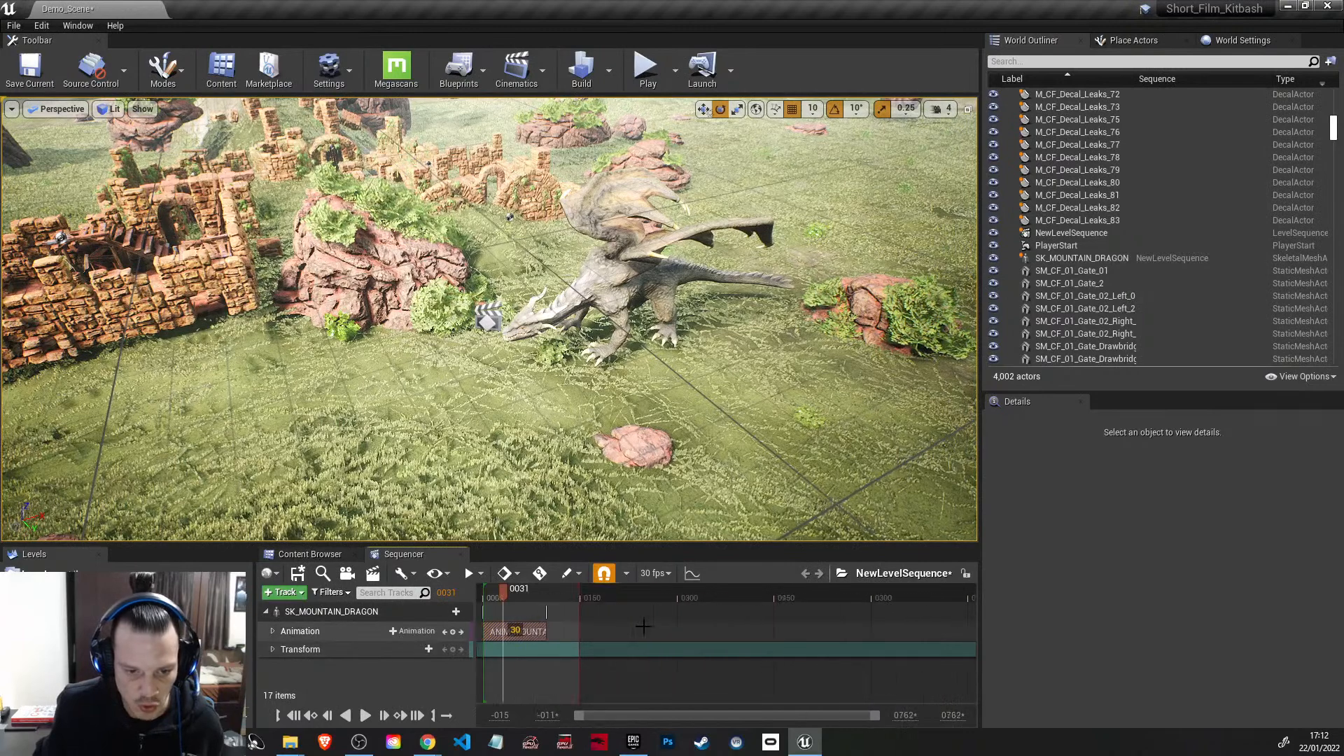
{"action": "left_click_drag", "start_coordinate": [592, 590], "coordinate": [918, 591]}
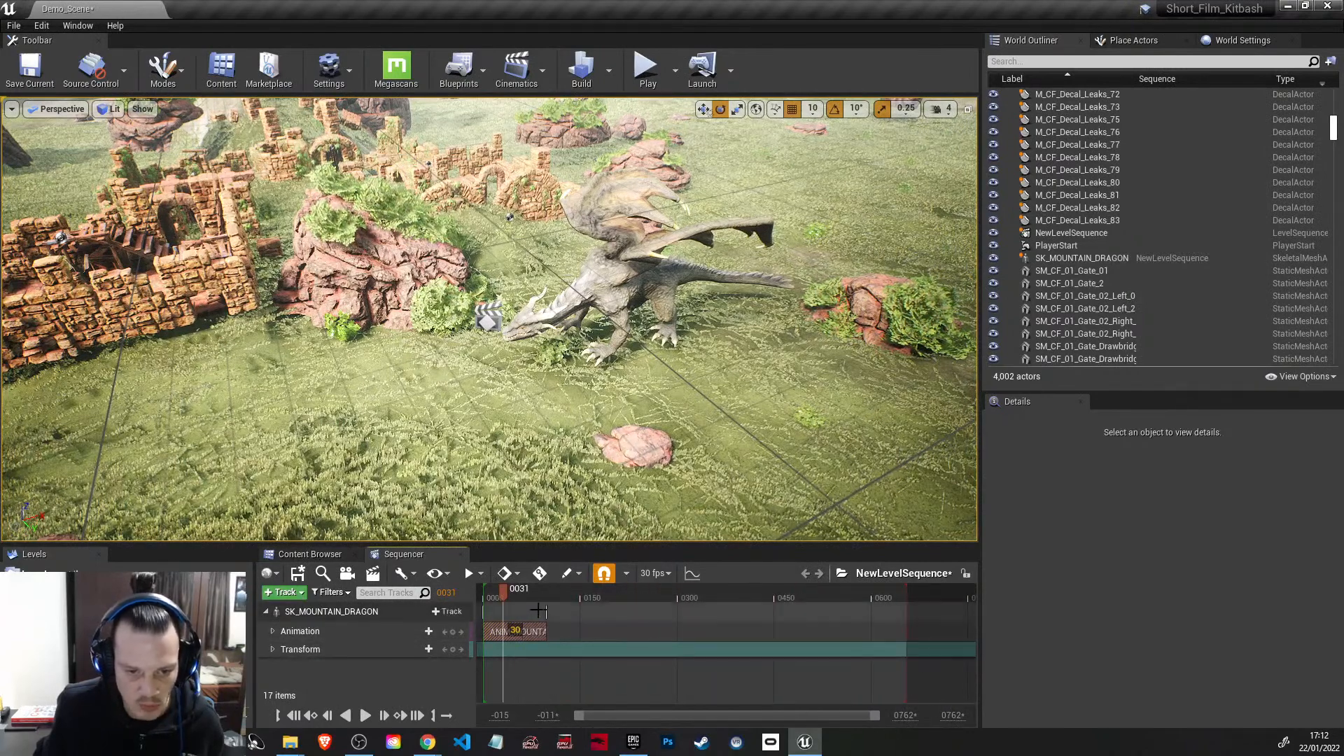
{"action": "left_click", "coordinate": [658, 574]}
{"action": "mouse_move", "coordinate": [699, 518]}
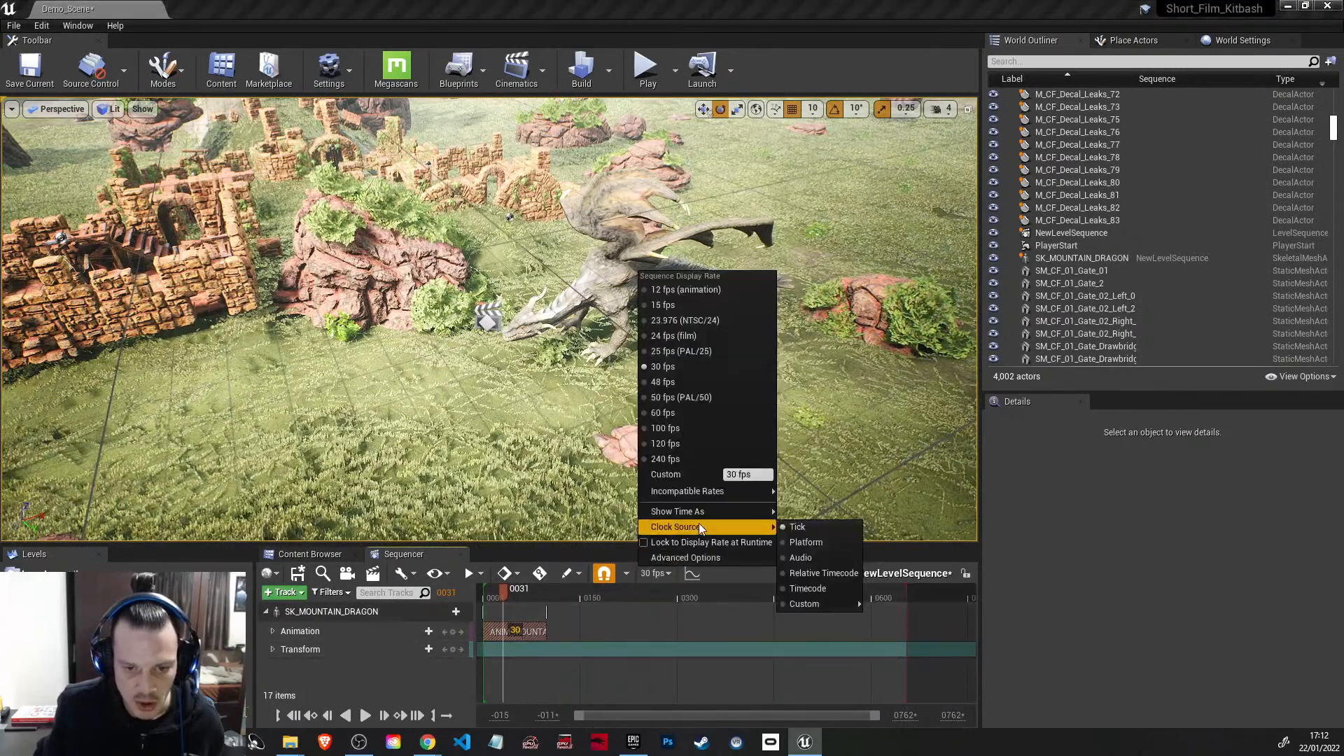
{"action": "left_click", "coordinate": [804, 527]}
Step: Add the dragon's idleLookAround animation at 3.7333 seconds and shift it earlier to blend with the end of the idleBreathe clip
{"action": "left_click_drag", "start_coordinate": [506, 590], "coordinate": [557, 592]}
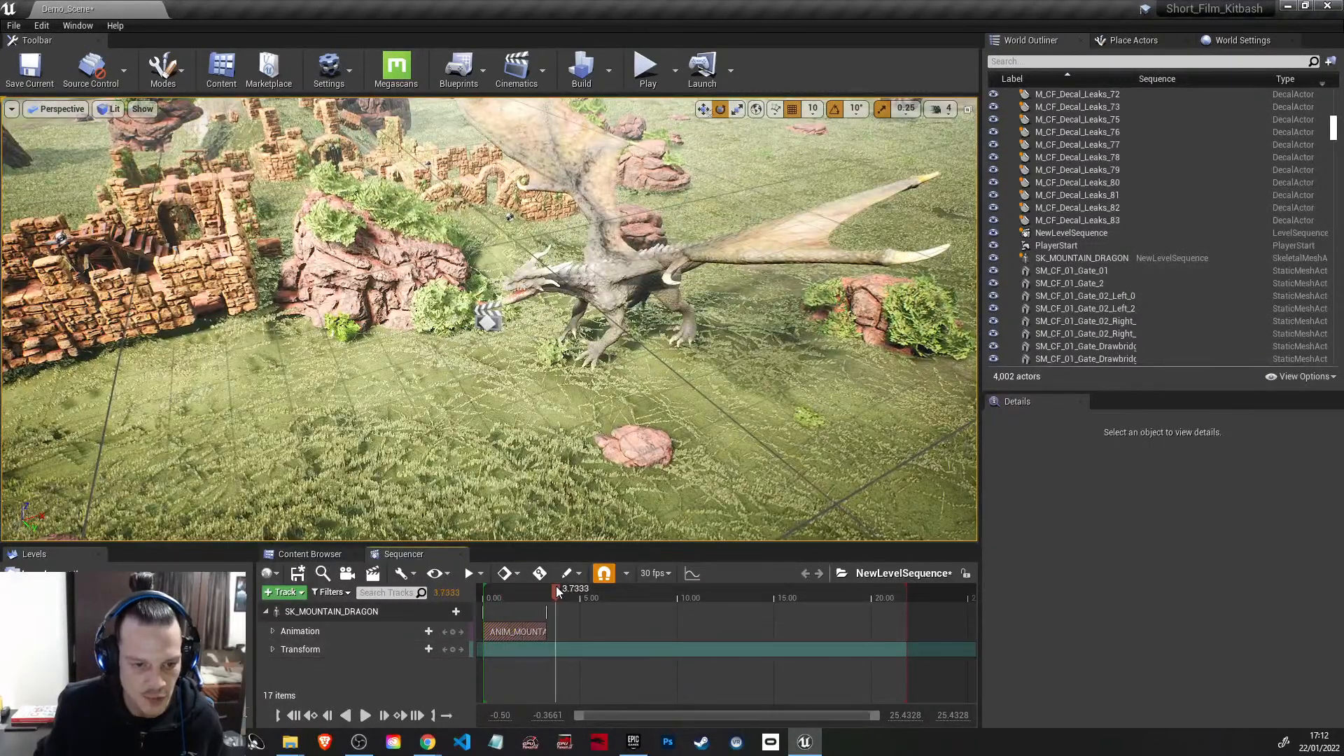
{"action": "left_click", "coordinate": [414, 631]}
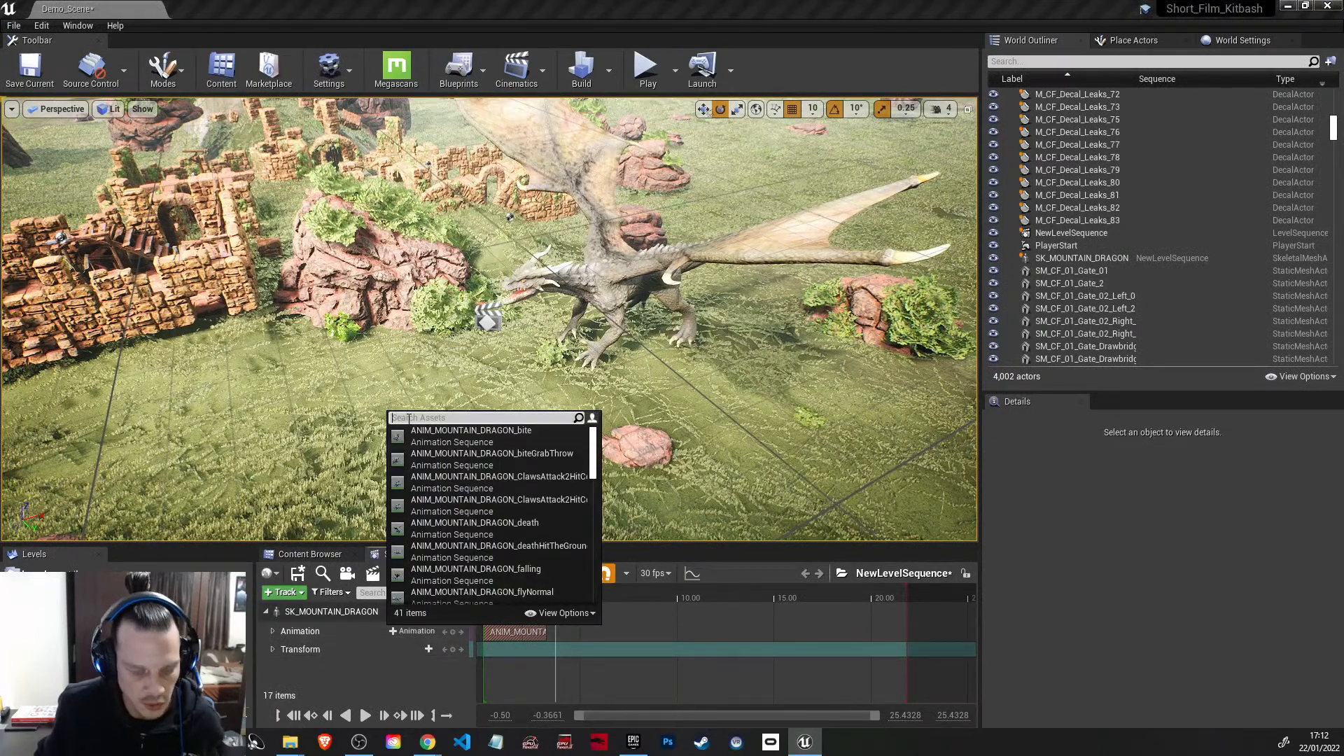
{"action": "type", "text": "idle"}
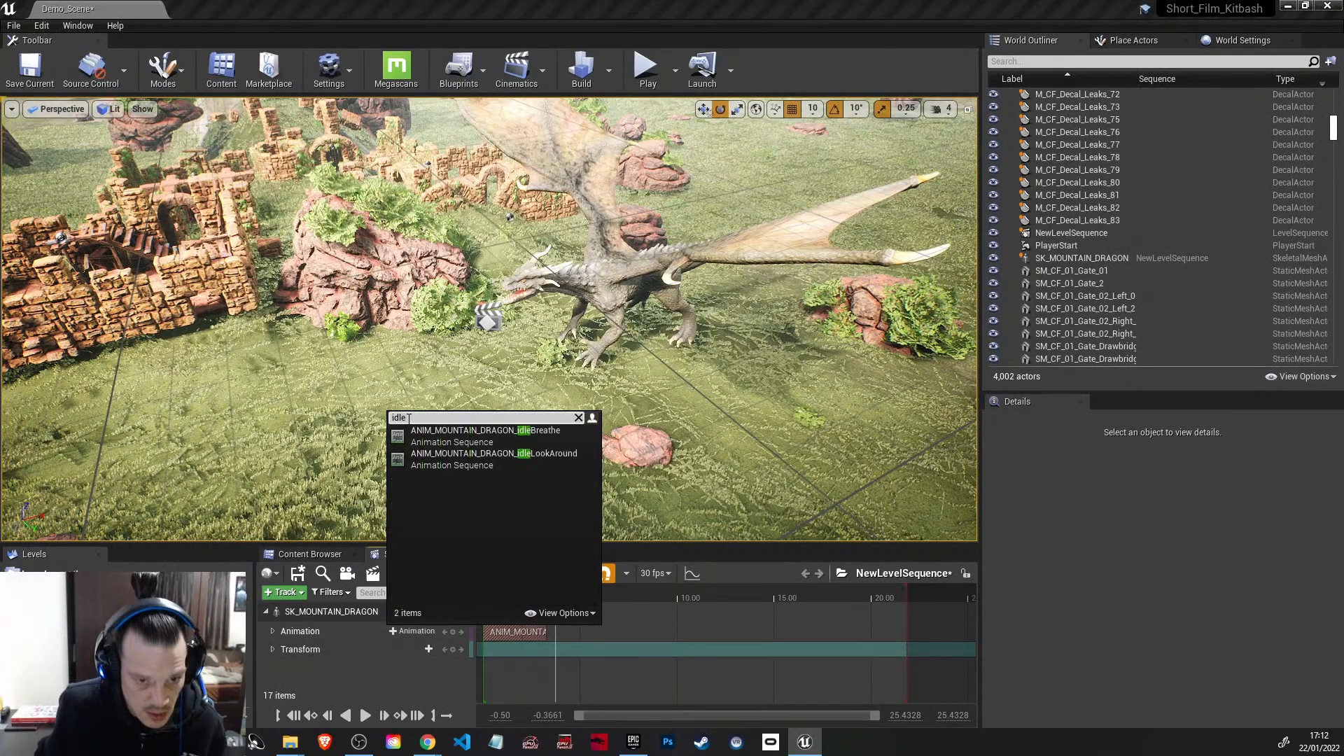
{"action": "left_click", "coordinate": [495, 456]}
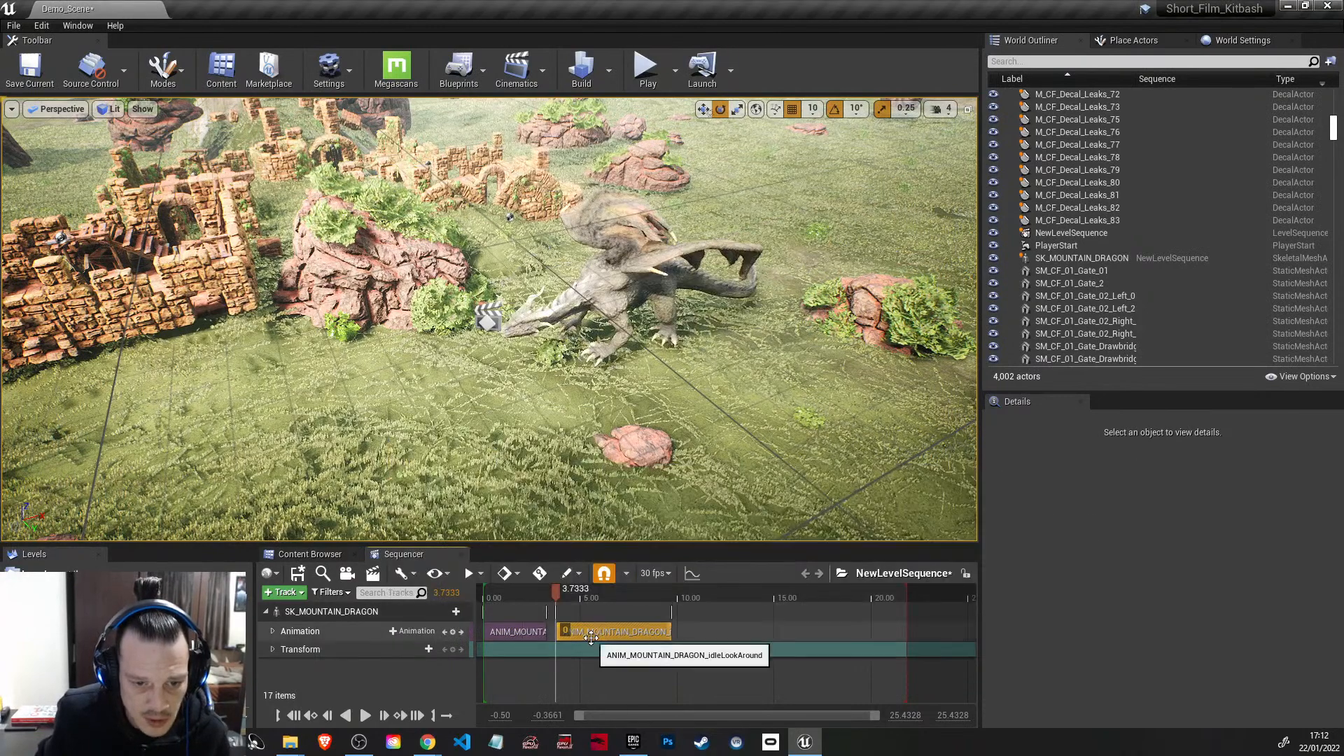
{"action": "left_click", "coordinate": [520, 590]}
{"action": "left_click_drag", "start_coordinate": [613, 631], "coordinate": [587, 634]}
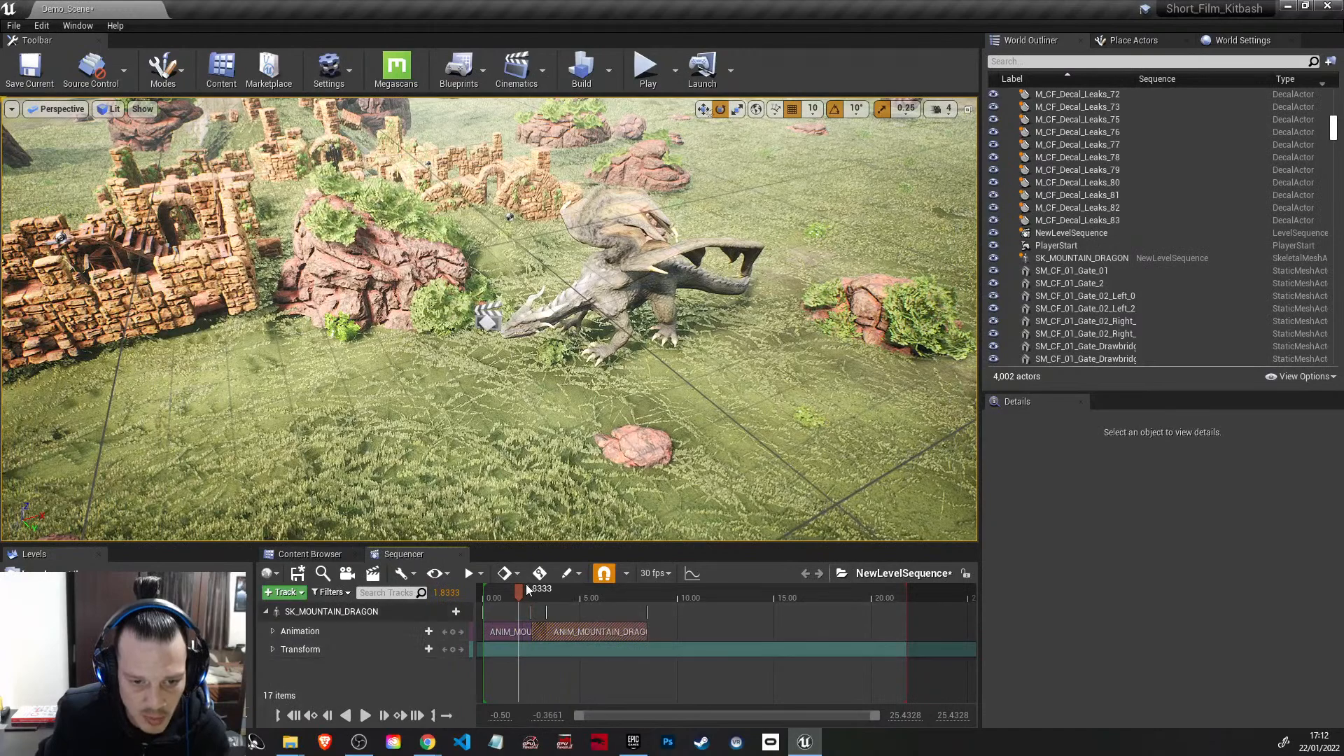
Step: Preview the idle blend and add the dragon's takeOffToFlyStationary animation at 9.20 seconds
{"action": "left_click_drag", "start_coordinate": [518, 588], "coordinate": [661, 632]}
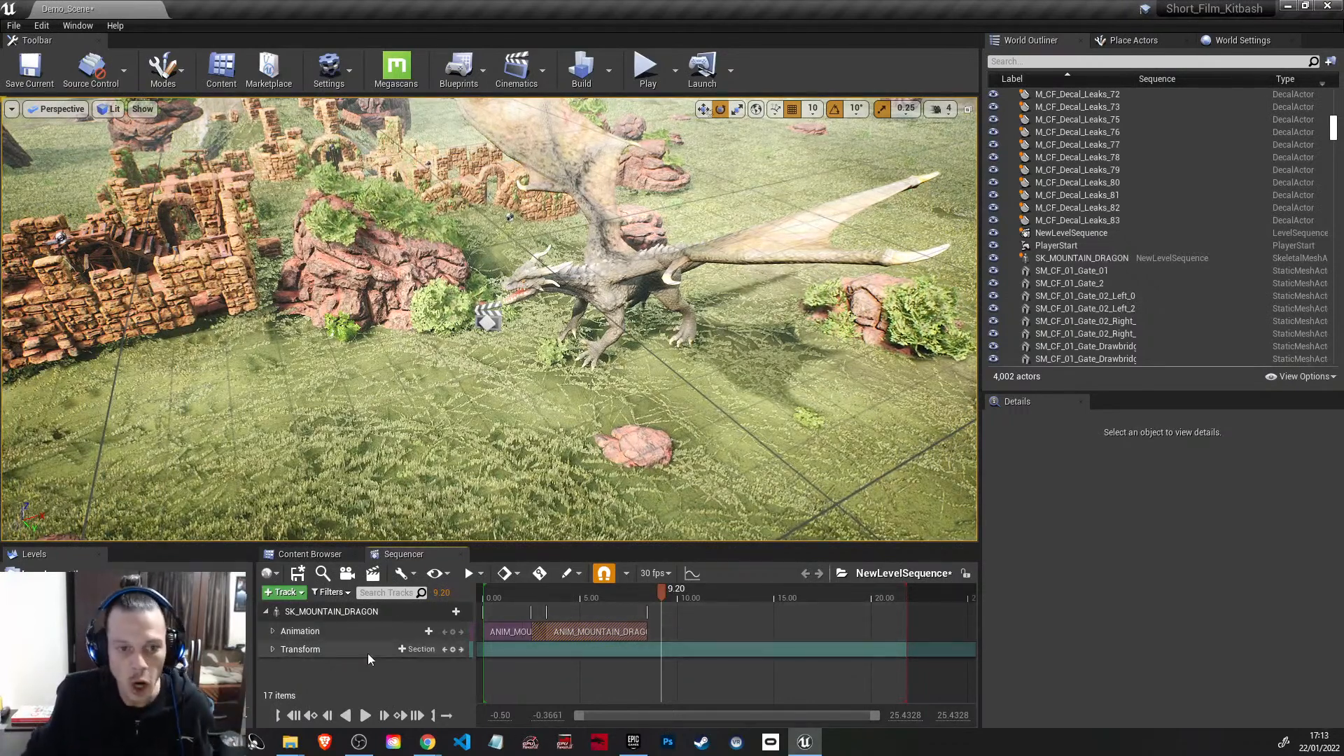
{"action": "left_click", "coordinate": [410, 630]}
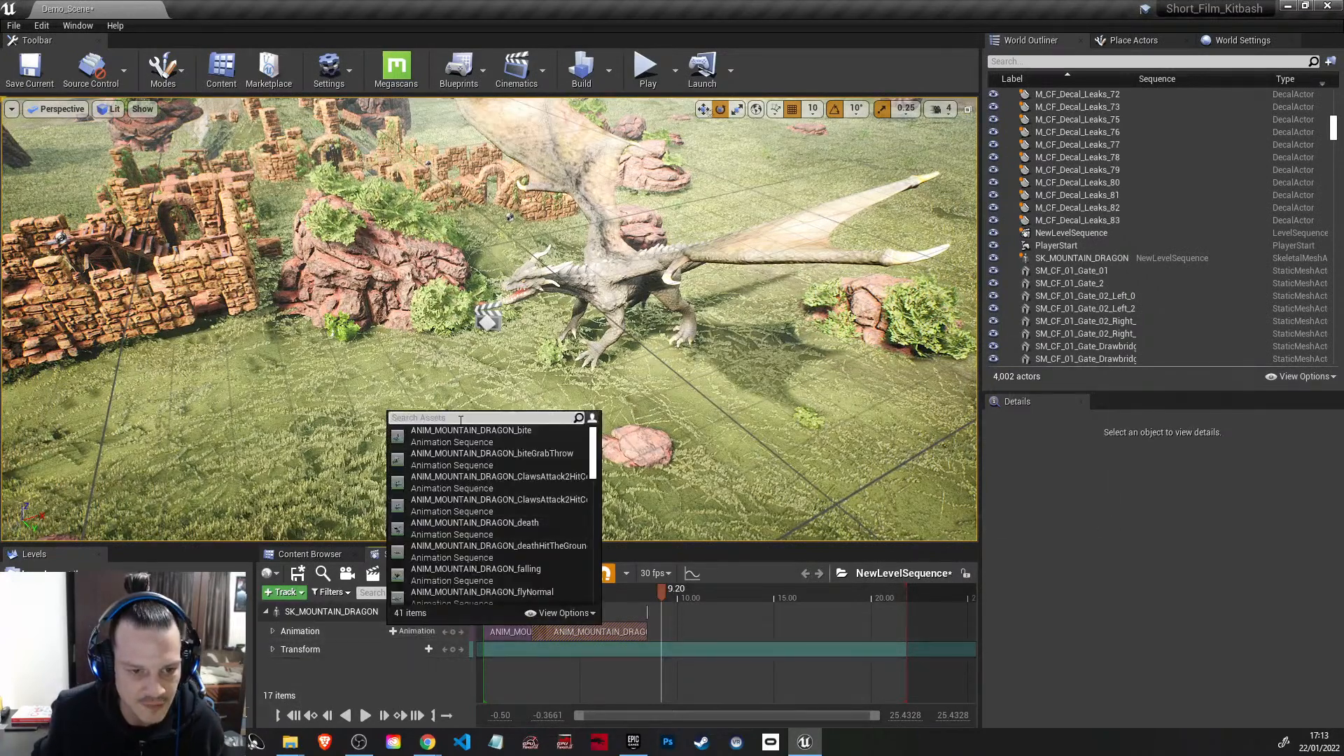
{"action": "type", "text": "fly"}
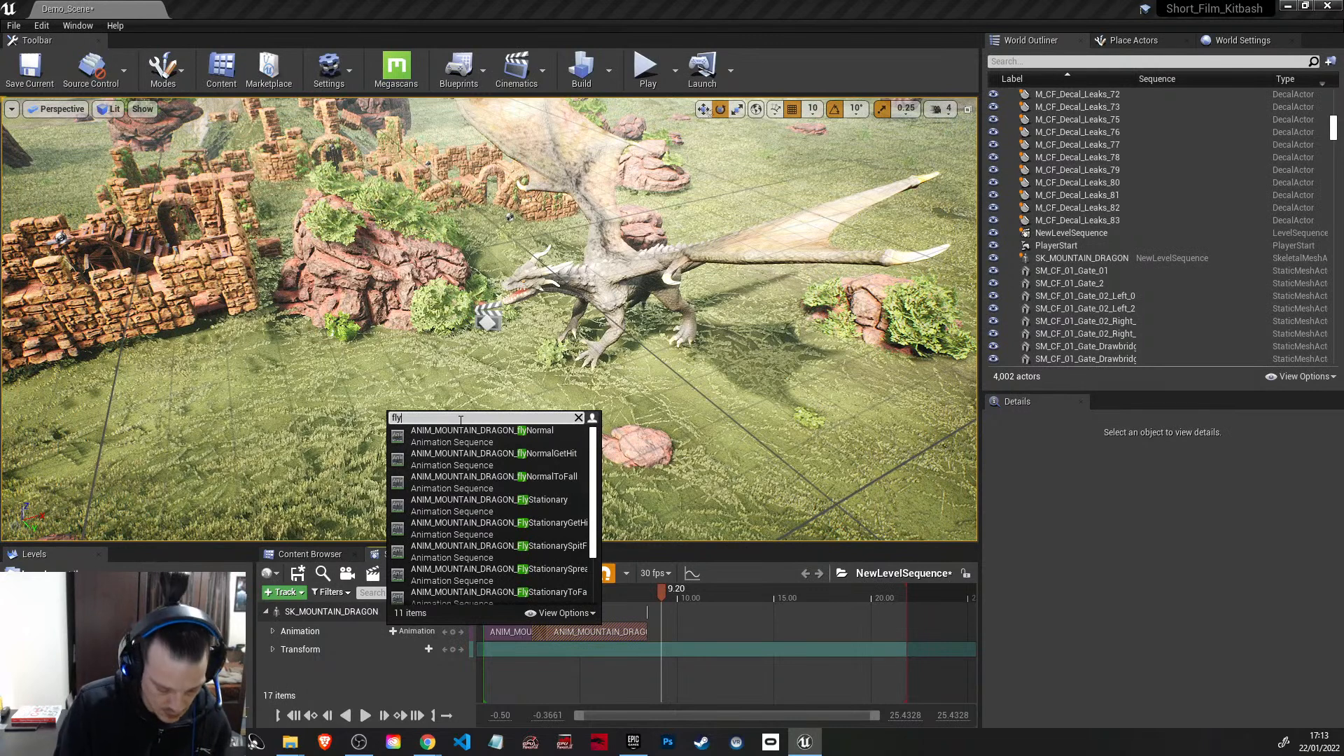
{"action": "type", "text": "ing"}
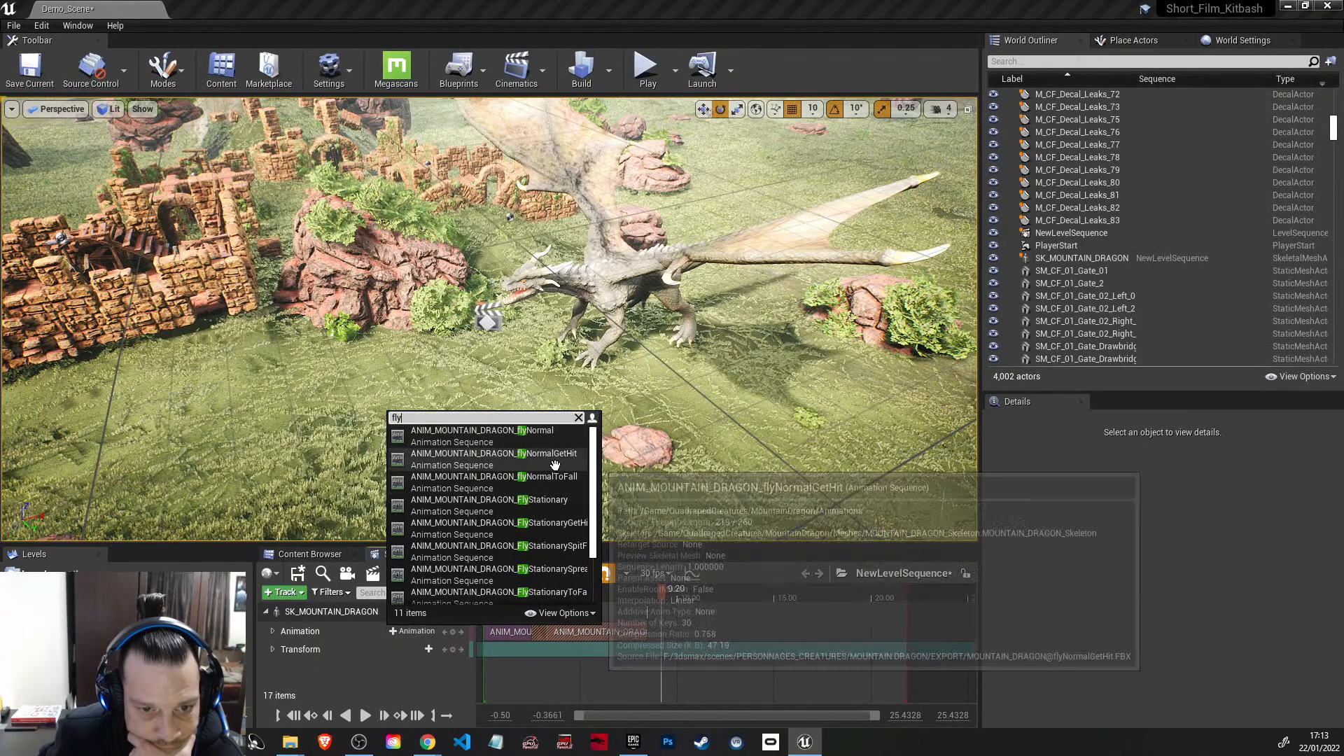
{"action": "scroll", "coordinate": [547, 497], "scroll_direction": "down", "scroll_amount": 1}
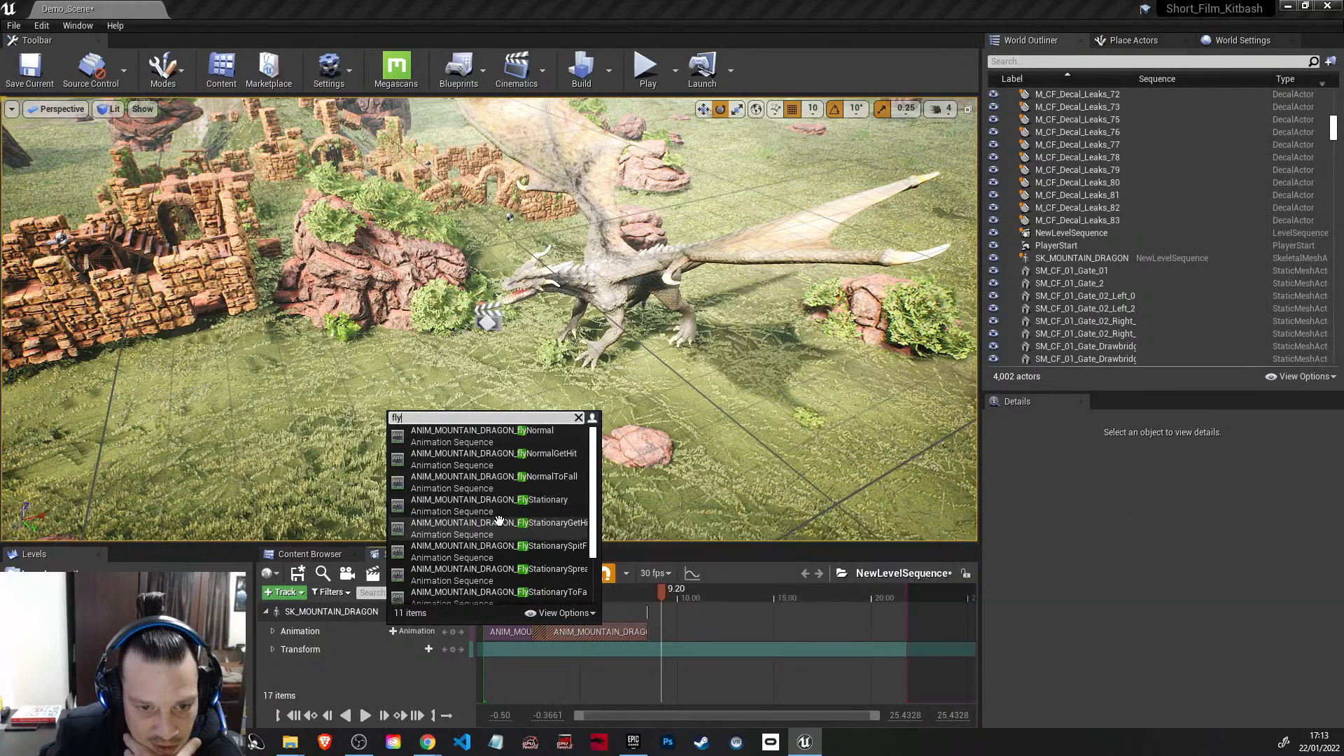
{"action": "scroll", "coordinate": [499, 522], "scroll_direction": "down", "scroll_amount": 1}
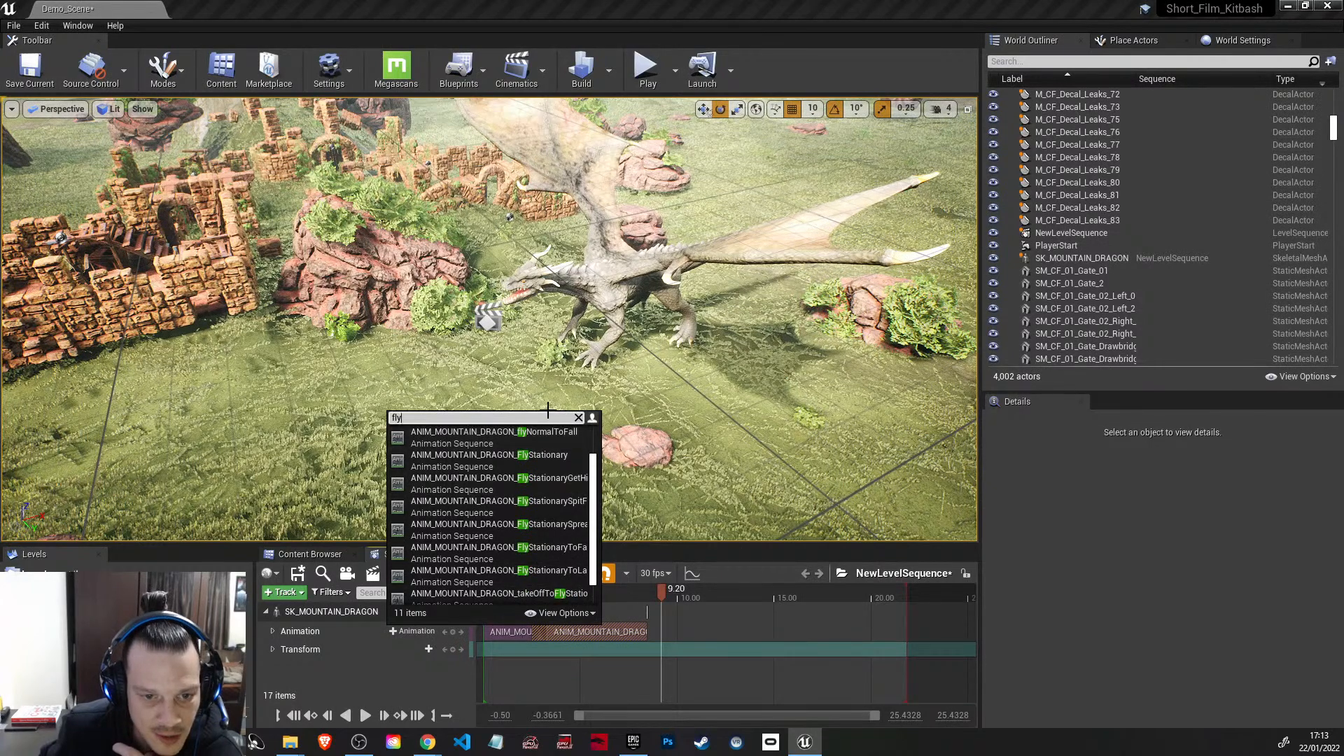
{"action": "scroll", "coordinate": [542, 534], "scroll_direction": "down", "scroll_amount": 1}
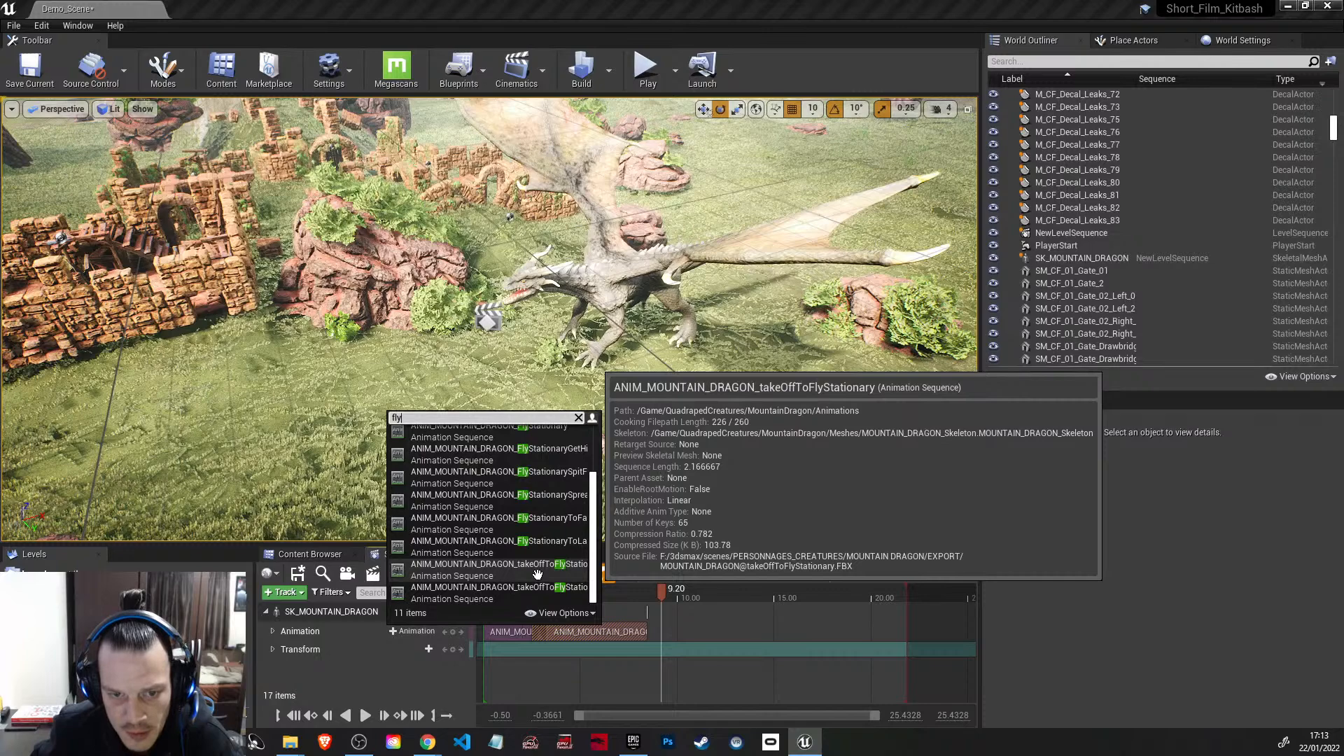
{"action": "left_click", "coordinate": [537, 574]}
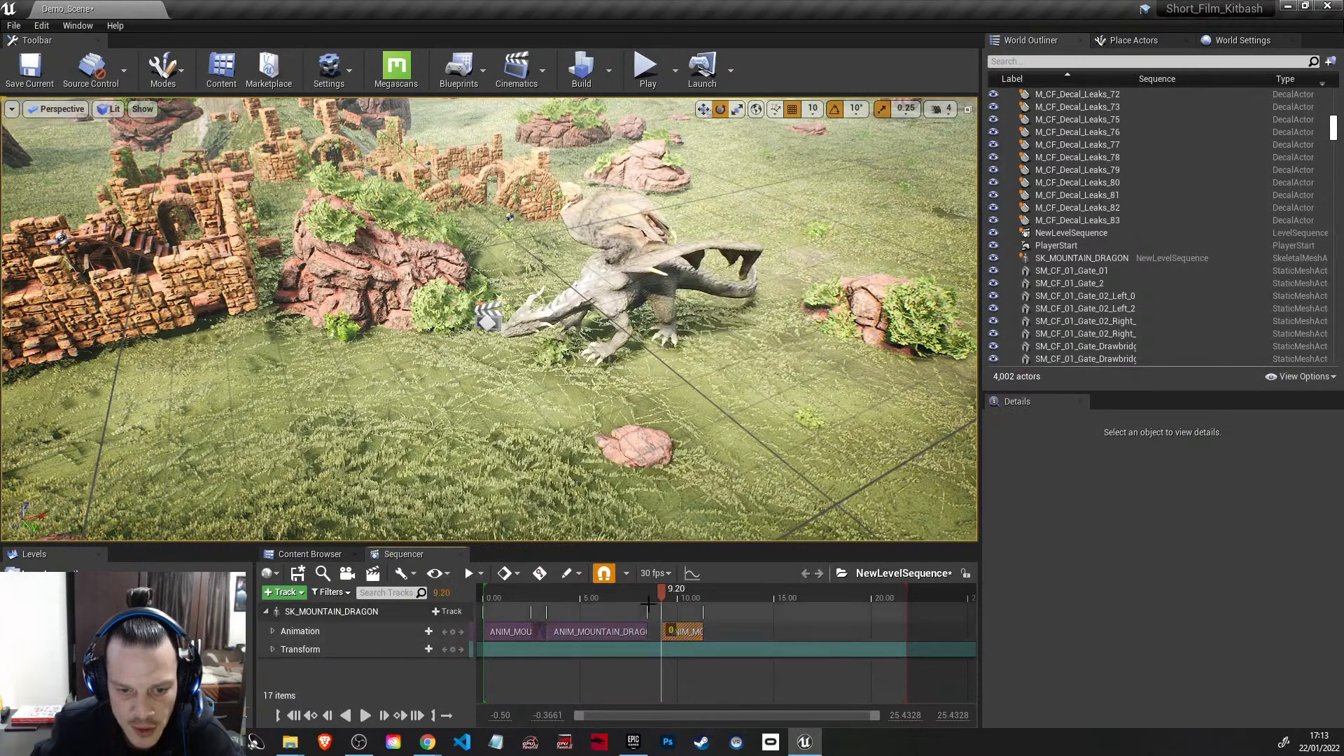
Step: Try the dragon's takeOffToGlide animation at 12.10 seconds and scrub through it and the preceding take-off
{"action": "left_click_drag", "start_coordinate": [661, 591], "coordinate": [718, 596]}
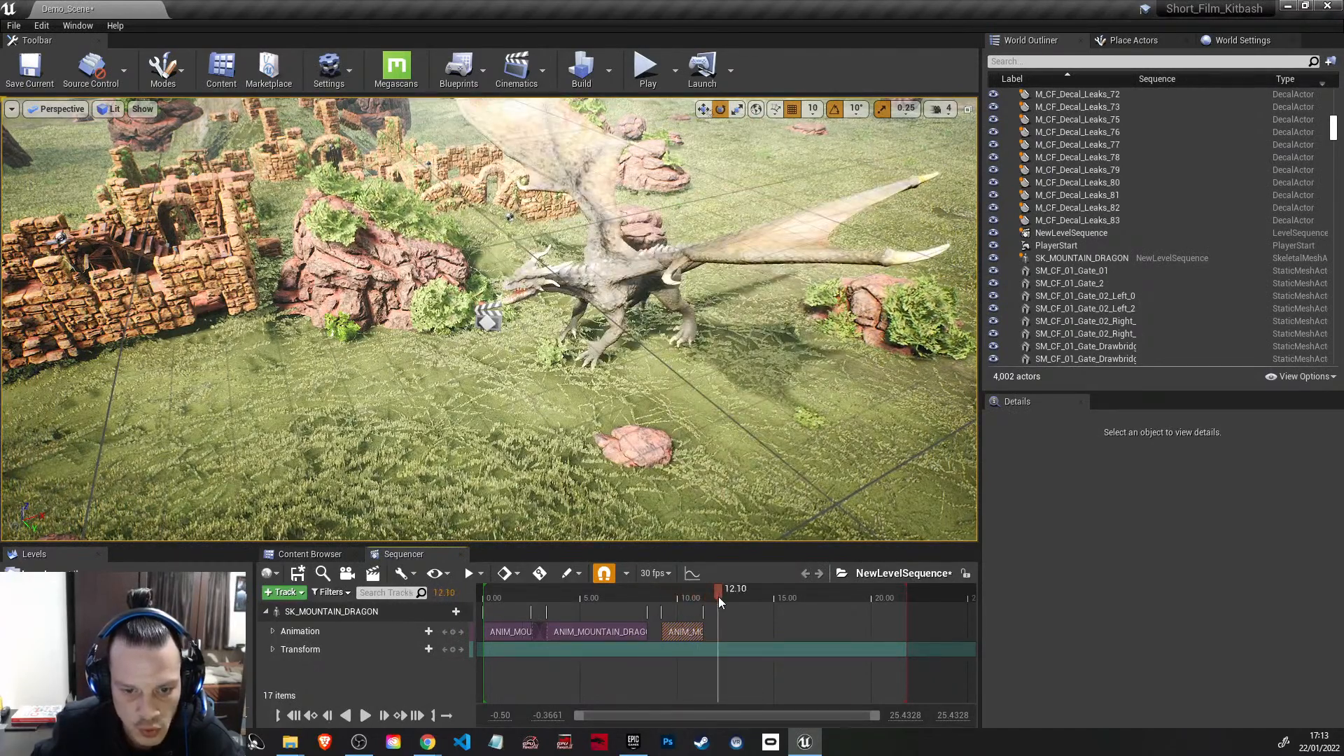
{"action": "left_click", "coordinate": [428, 631]}
{"action": "type", "text": "take"}
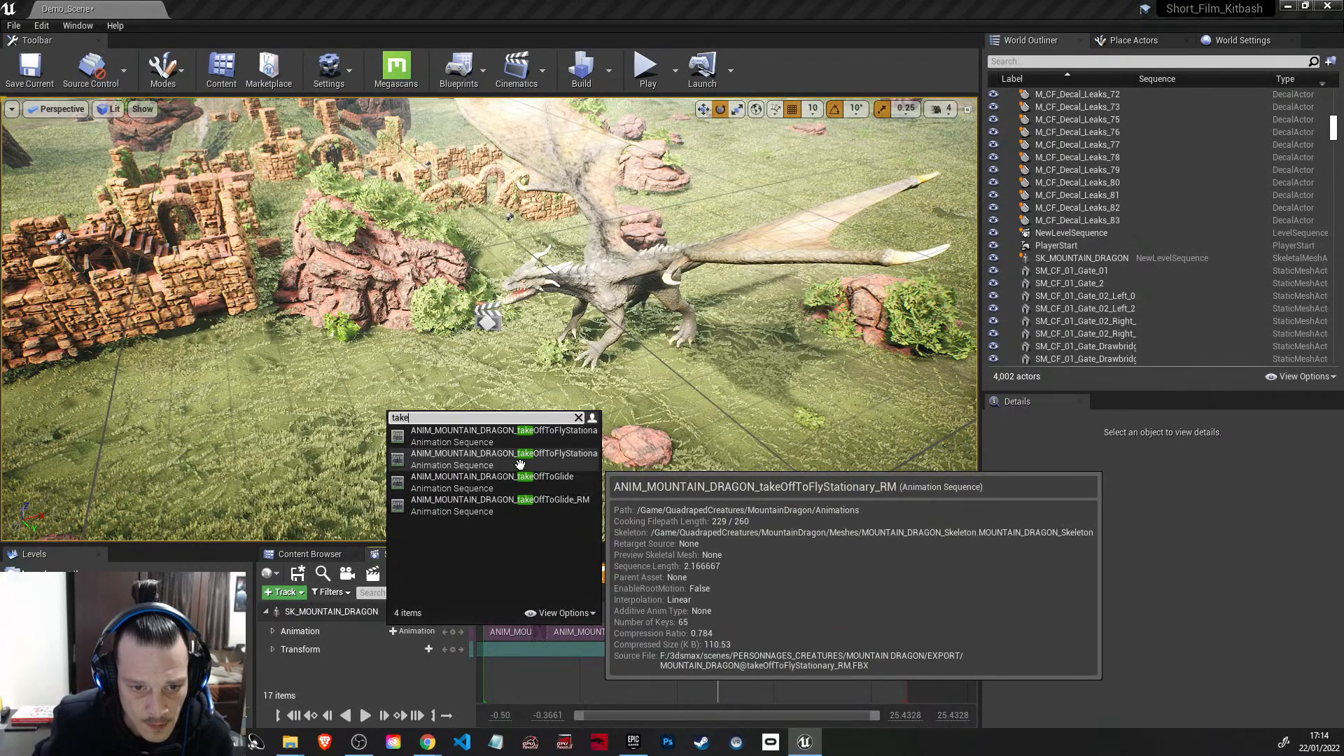
{"action": "left_click", "coordinate": [514, 482]}
{"action": "mouse_move", "coordinate": [720, 591]}
{"action": "left_mouse_down"}
{"action": "mouse_move", "coordinate": [736, 591]}
{"action": "mouse_move", "coordinate": [712, 591]}
{"action": "left_mouse_up"}
{"action": "left_click_drag", "start_coordinate": [716, 591], "coordinate": [686, 592]}
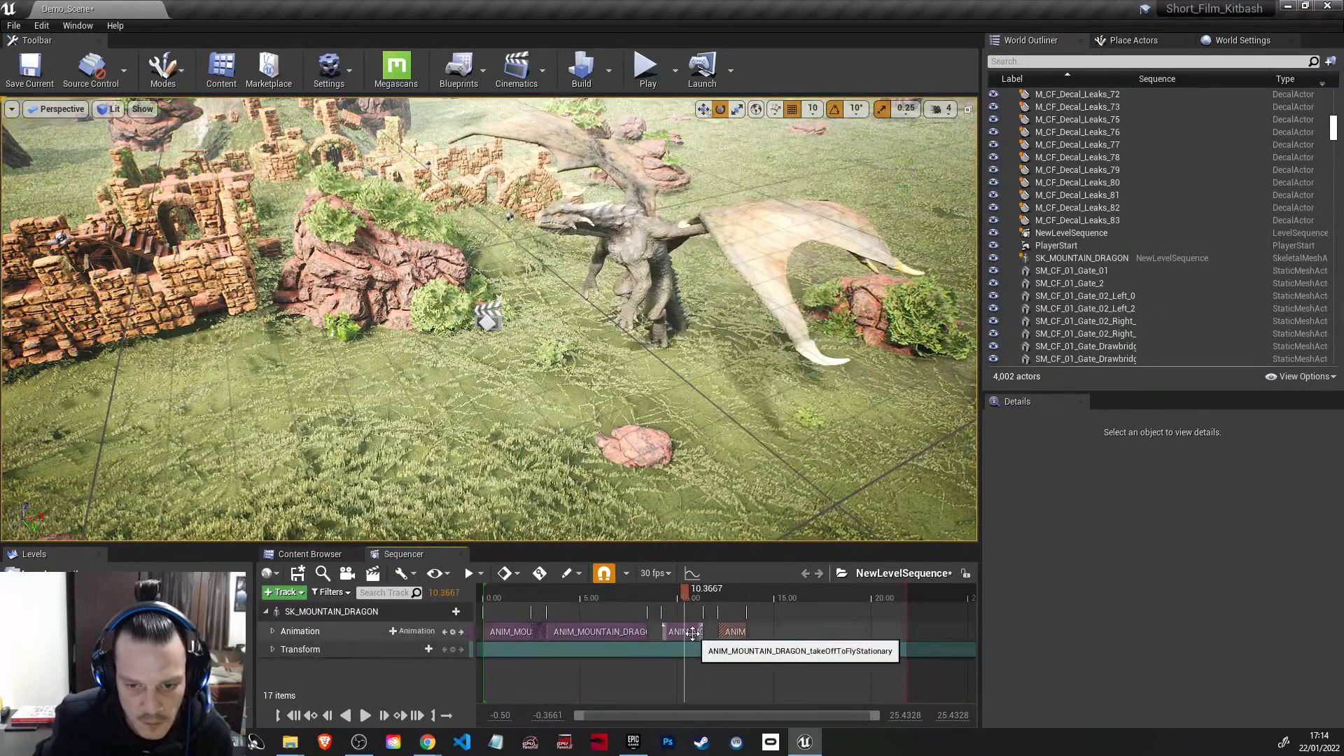
Step: Add the dragon's FlyStationary animation at 14.2667 seconds
{"action": "left_click", "coordinate": [761, 593]}
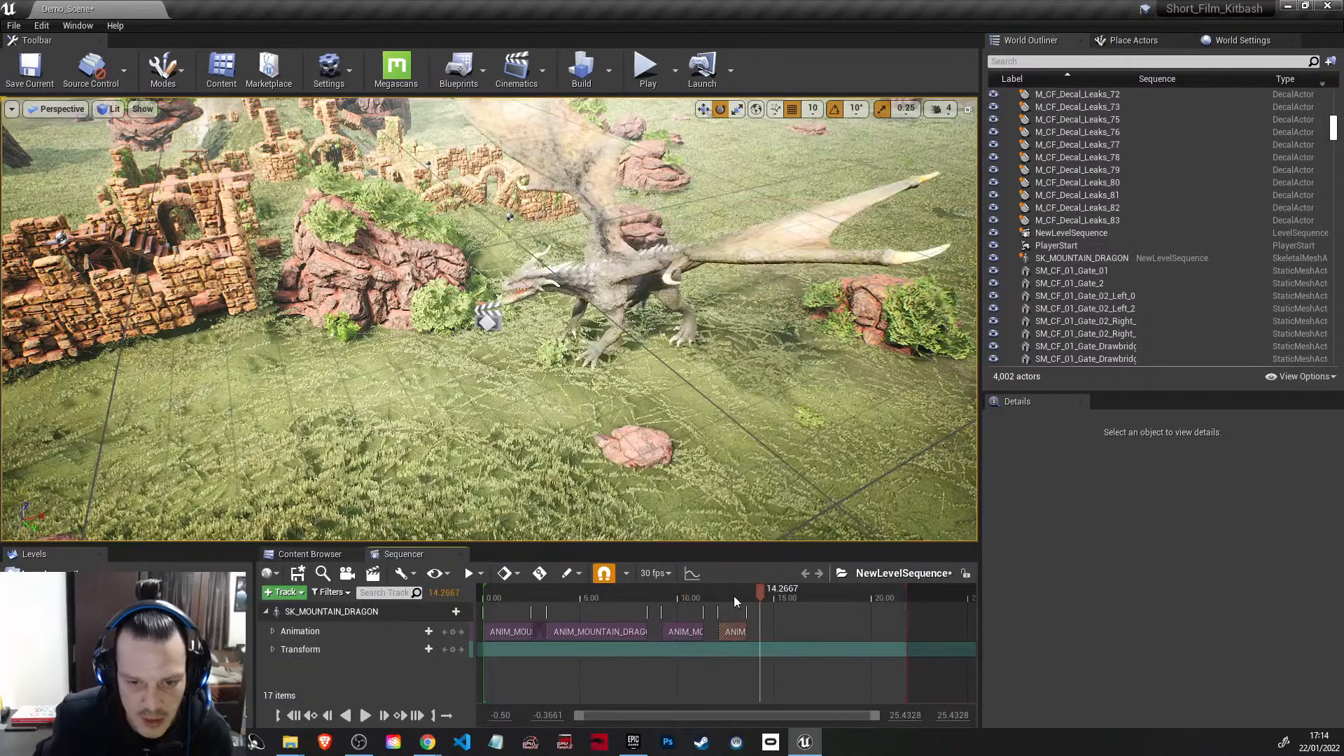
{"action": "left_click", "coordinate": [400, 631]}
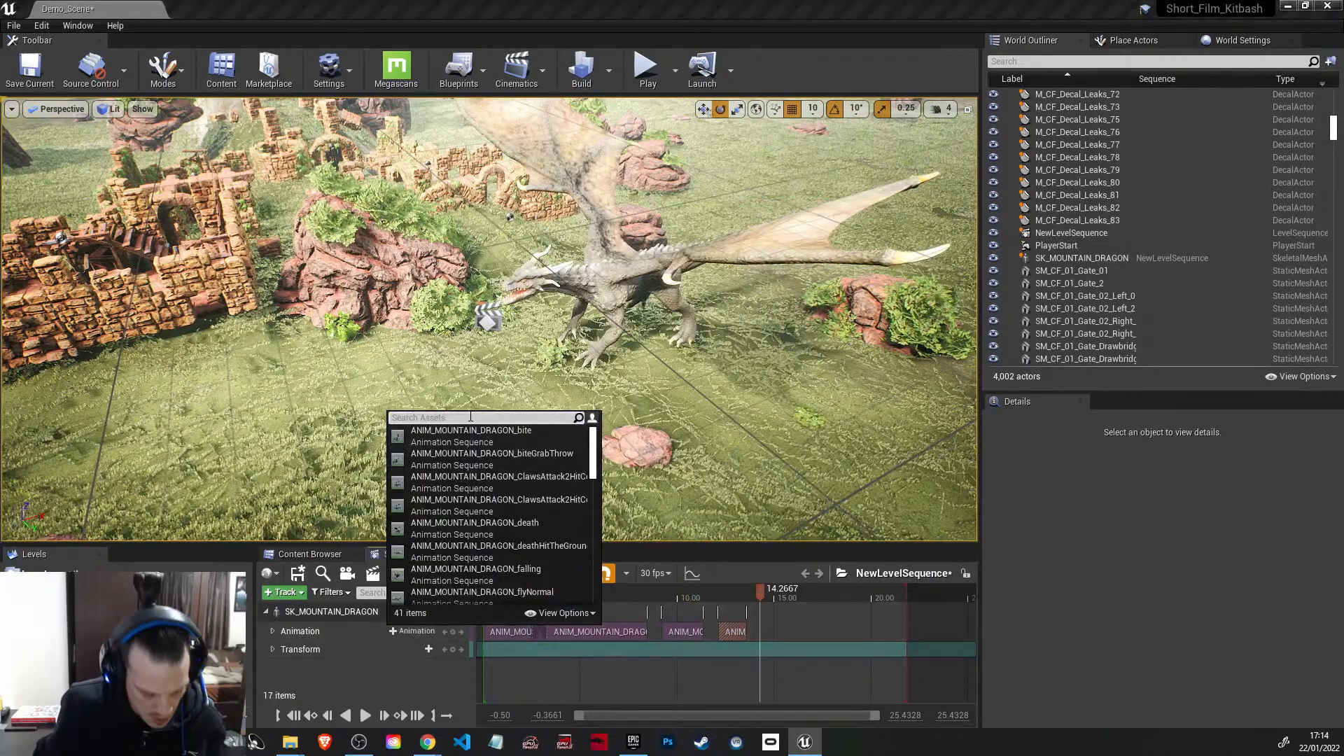
{"action": "type", "text": "fly"}
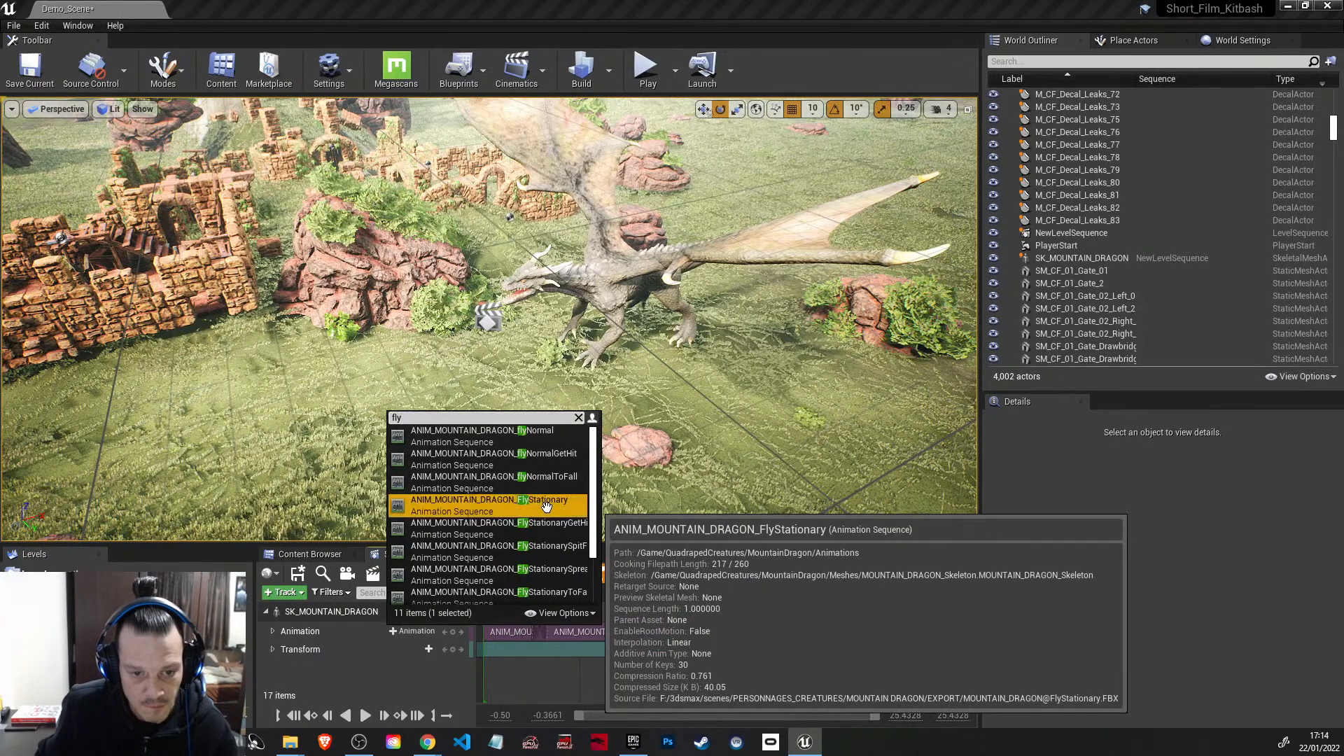
{"action": "left_click", "coordinate": [483, 503]}
Step: Move the takeOffToGlide clip out of the way and delete it from the animation track
{"action": "left_click_drag", "start_coordinate": [778, 630], "coordinate": [860, 633]}
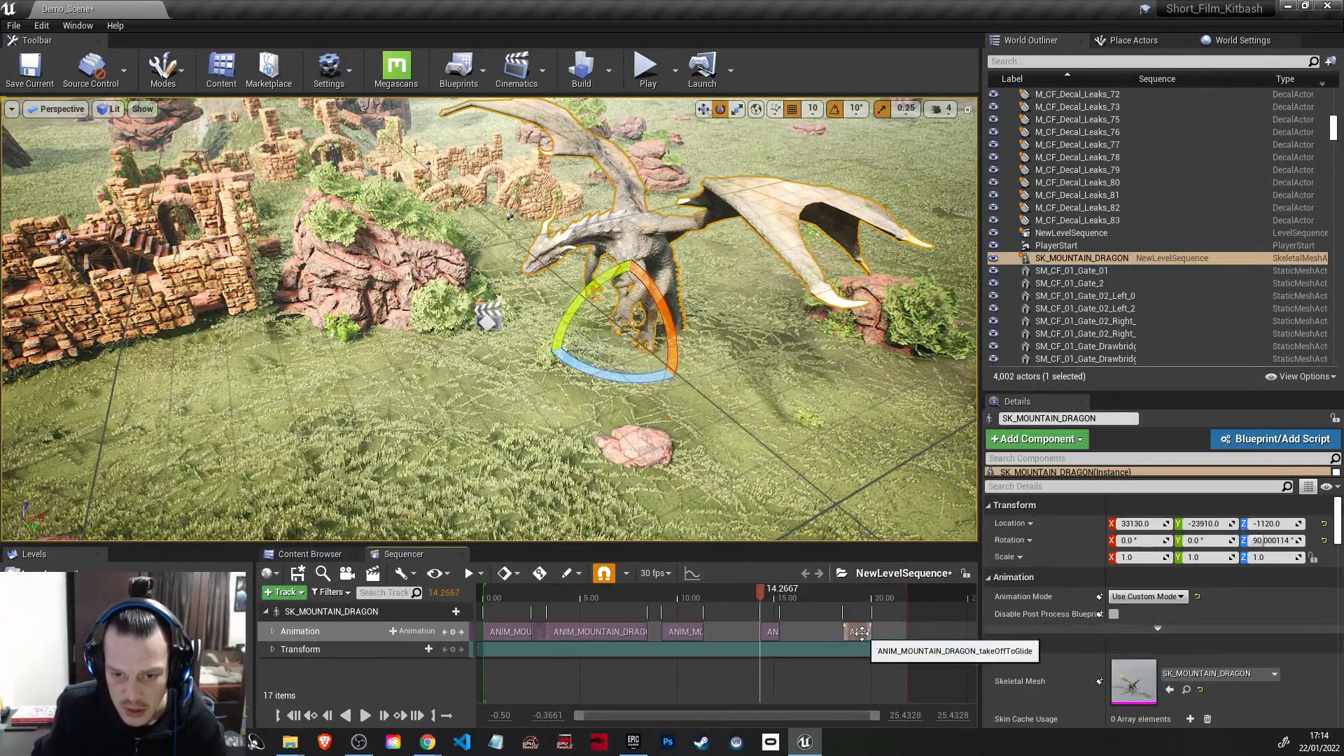
{"action": "key", "text": "Delete"}
Step: Shift the take-off and FlyStationary clips earlier so the animations blend, and extend FlyStationary to about 14.4 seconds
{"action": "left_click_drag", "start_coordinate": [758, 590], "coordinate": [671, 592]}
{"action": "left_click_drag", "start_coordinate": [780, 631], "coordinate": [703, 636]}
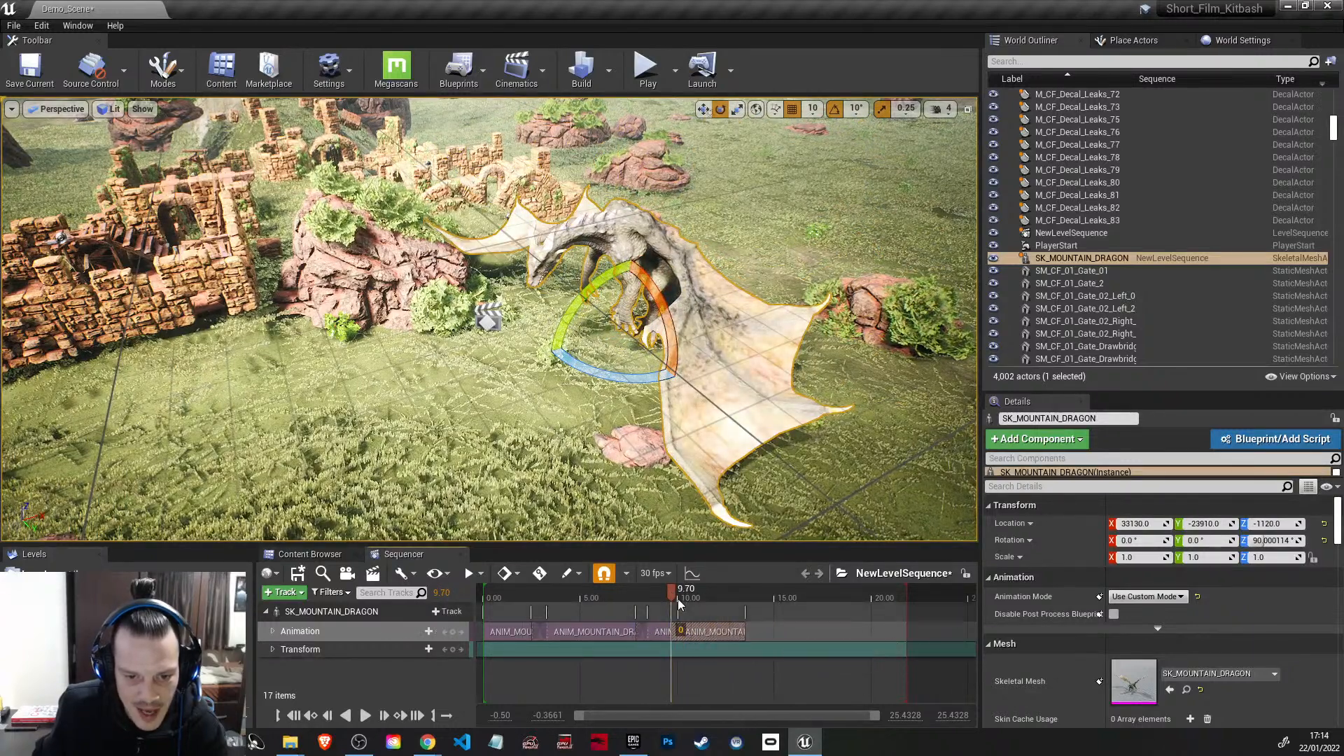
{"action": "left_click_drag", "start_coordinate": [687, 591], "coordinate": [763, 632]}
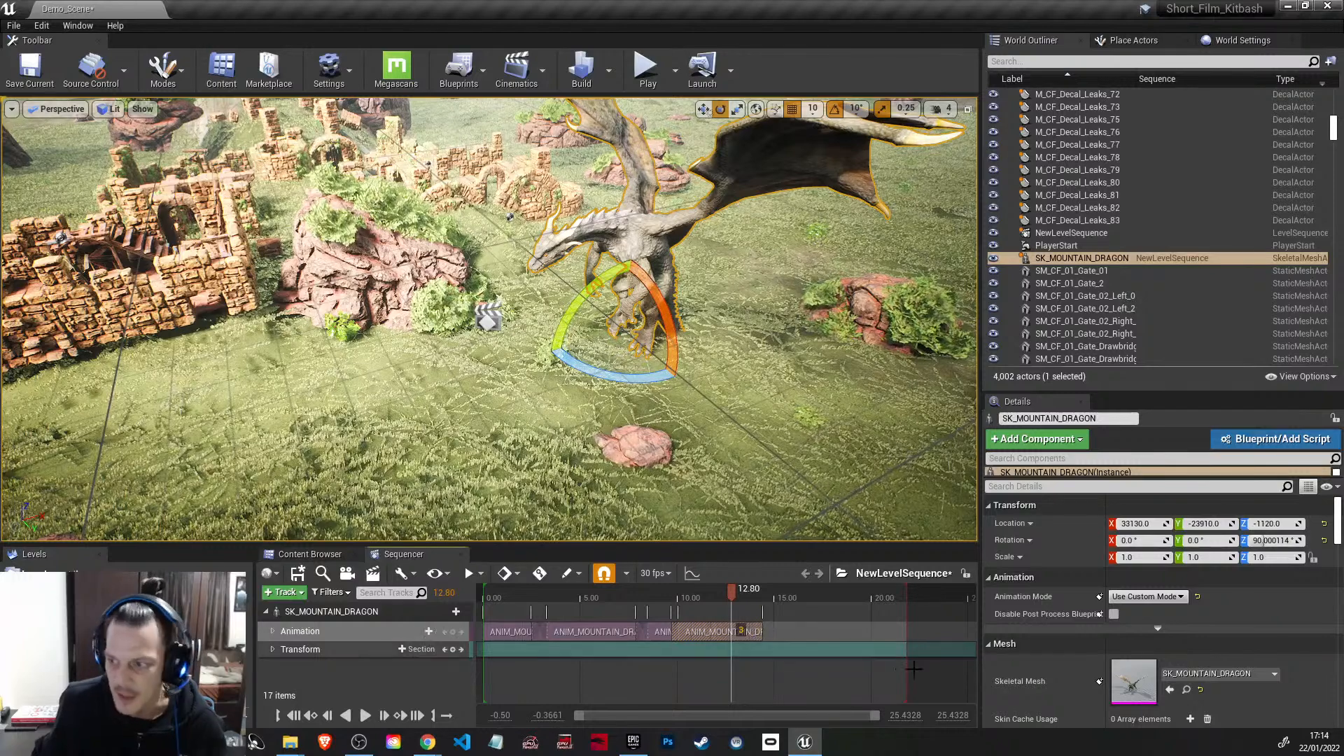
Step: Extend the sequence's playback end to about 24 seconds and add the dragon's flyNormal animation at 14.6667 seconds
{"action": "left_click_drag", "start_coordinate": [942, 597], "coordinate": [948, 596]}
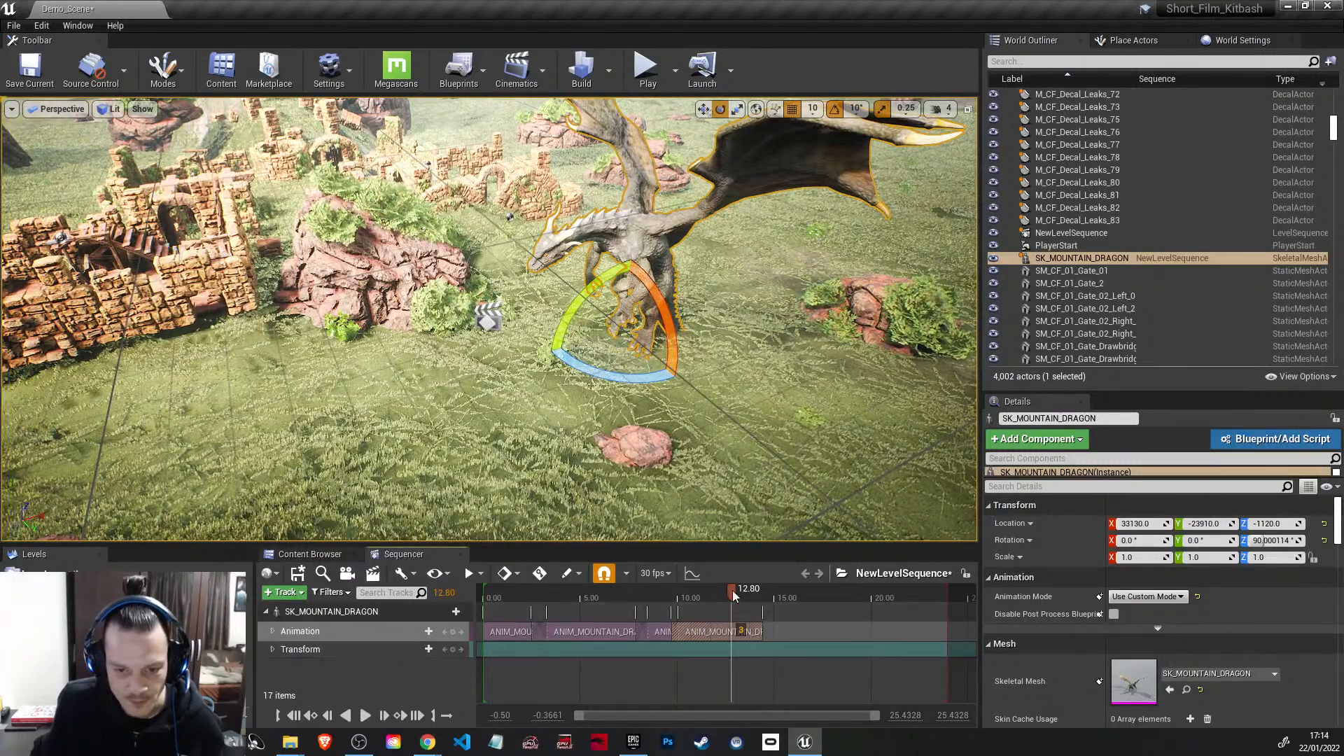
{"action": "left_click_drag", "start_coordinate": [732, 592], "coordinate": [767, 591]}
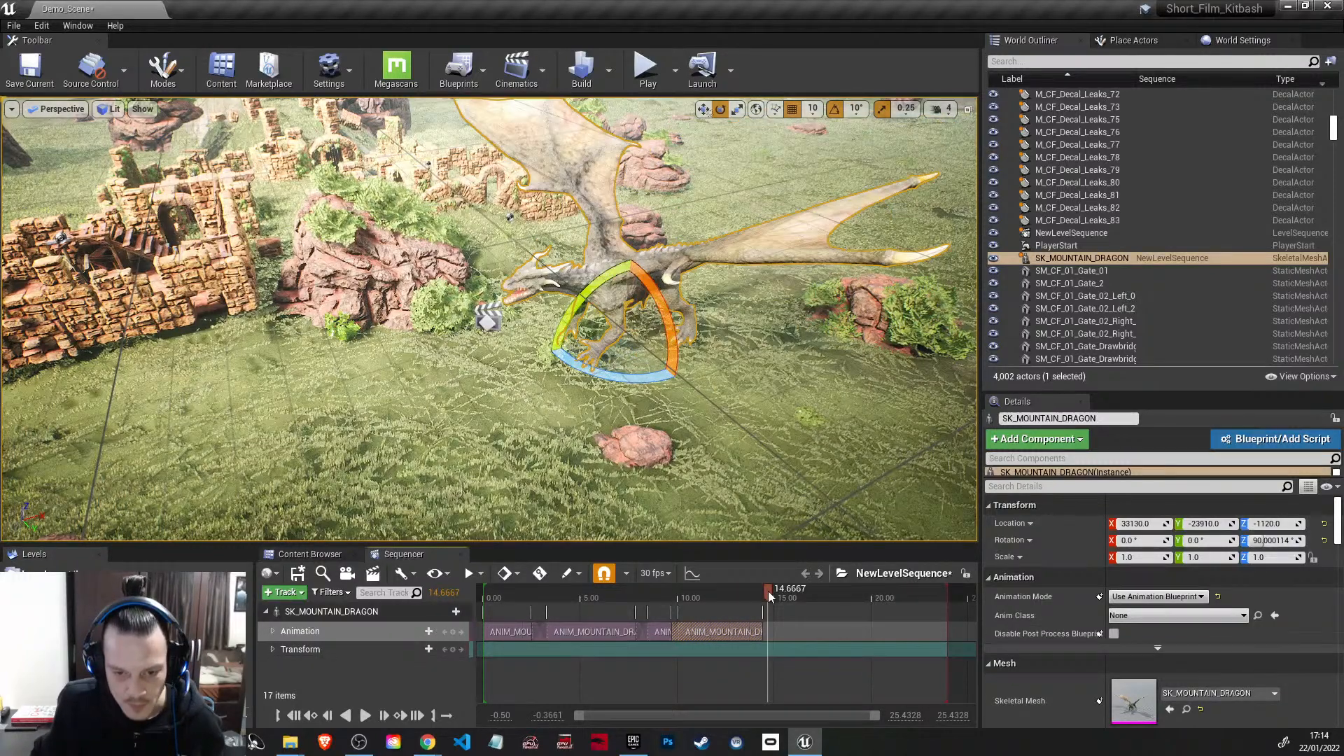
{"action": "left_click", "coordinate": [413, 626]}
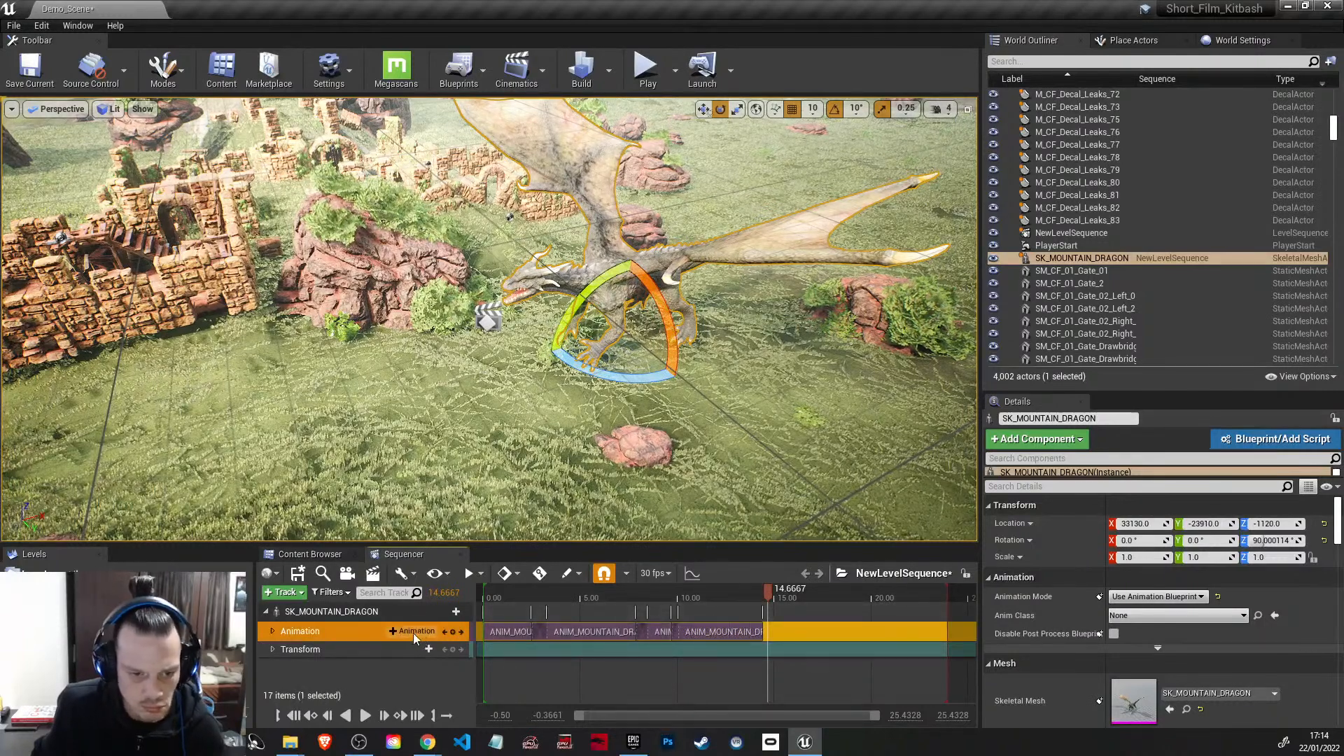
{"action": "left_click", "coordinate": [417, 632]}
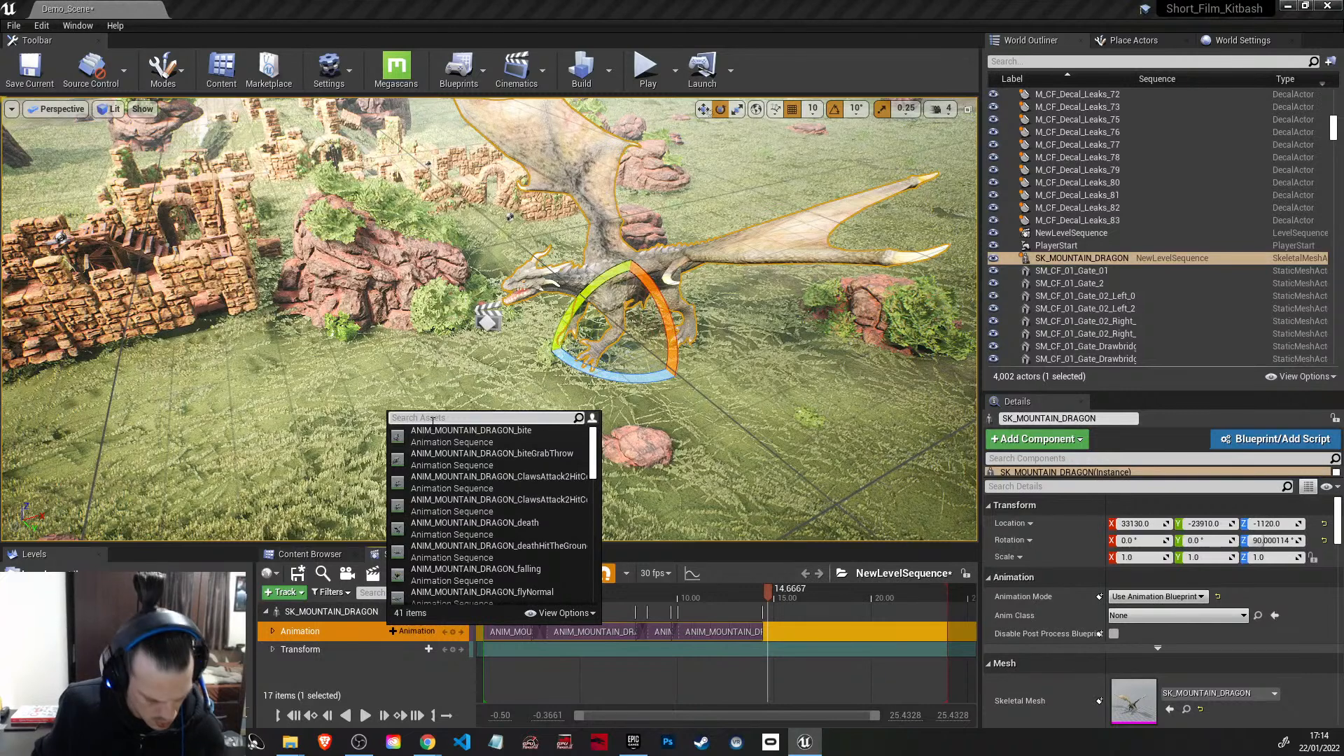
{"action": "type", "text": "stat"}
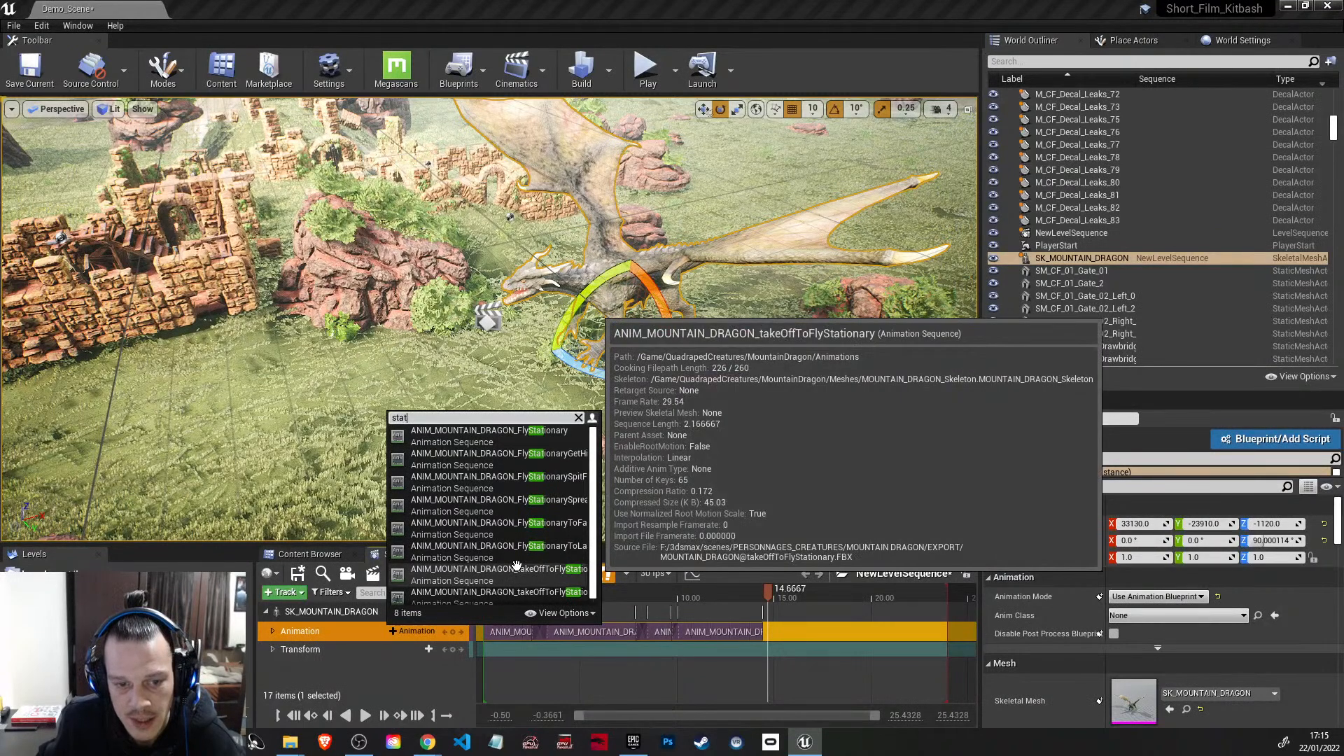
{"action": "scroll", "coordinate": [515, 570], "scroll_direction": "down", "scroll_amount": 1}
{"action": "scroll", "coordinate": [512, 586], "scroll_direction": "up", "scroll_amount": 1}
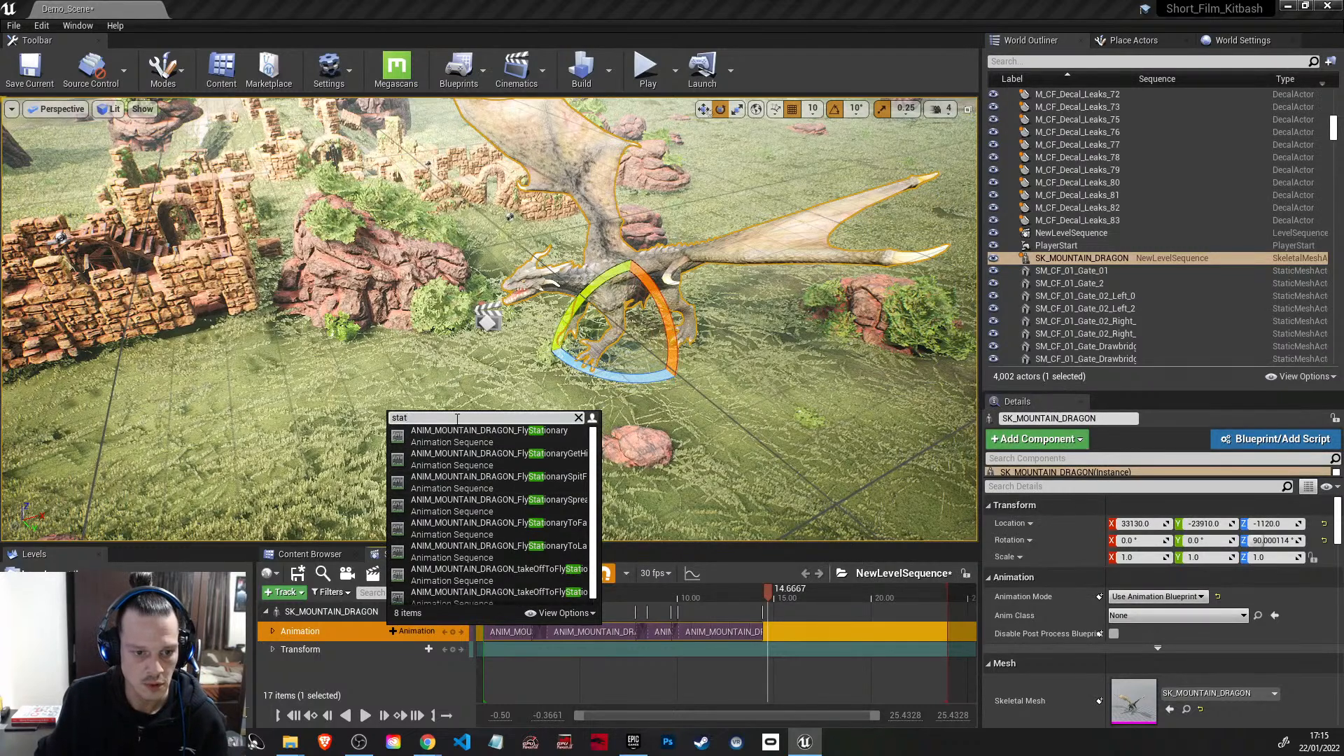
{"action": "key", "text": "BackSpace"}
{"action": "type", "text": "fly"}
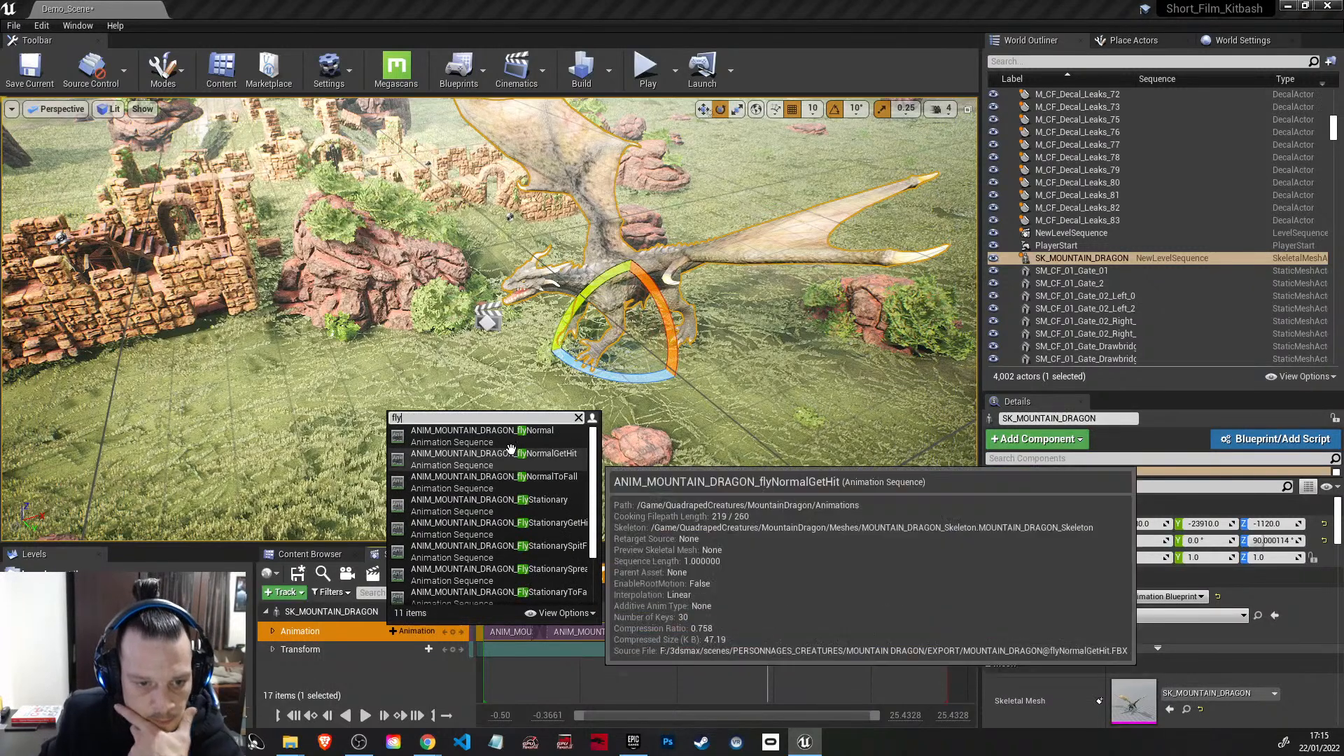
{"action": "left_click", "coordinate": [514, 443]}
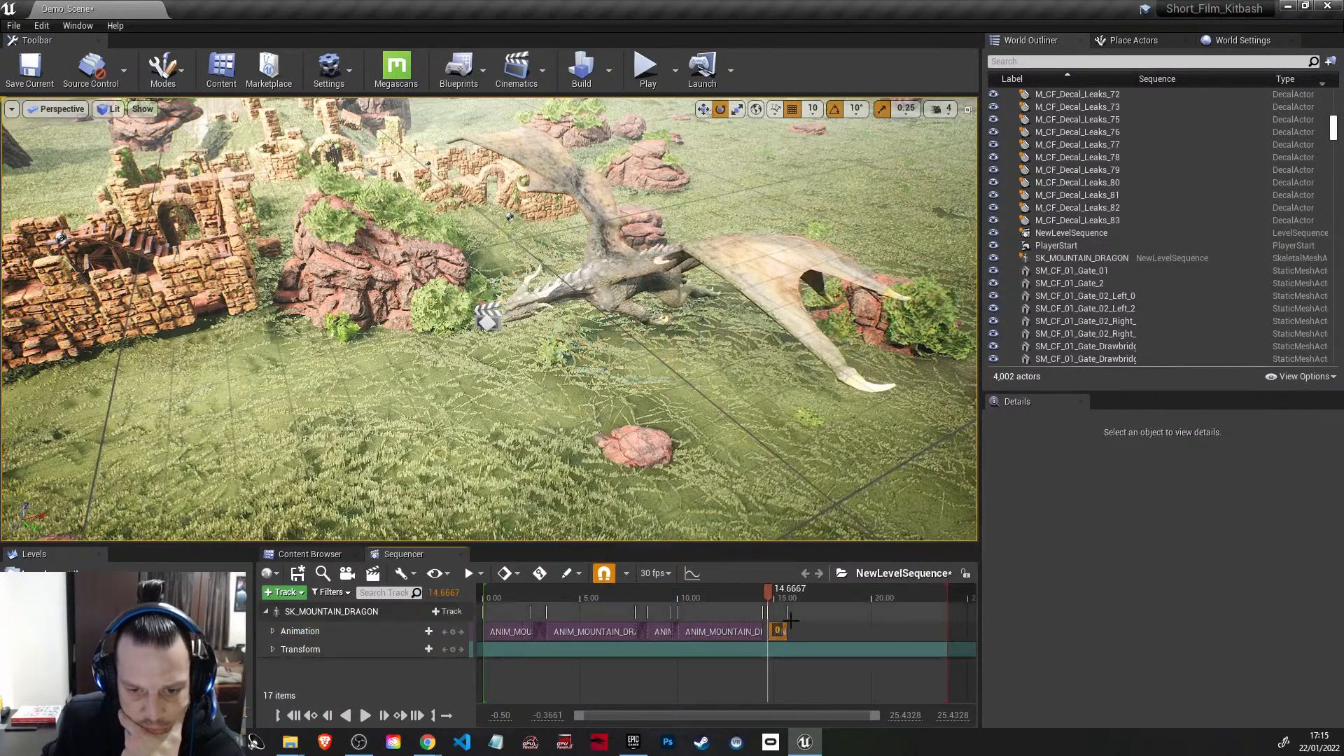
Step: Lengthen the flyNormal clip to end at about 21 seconds
{"action": "left_click_drag", "start_coordinate": [773, 596], "coordinate": [766, 595]}
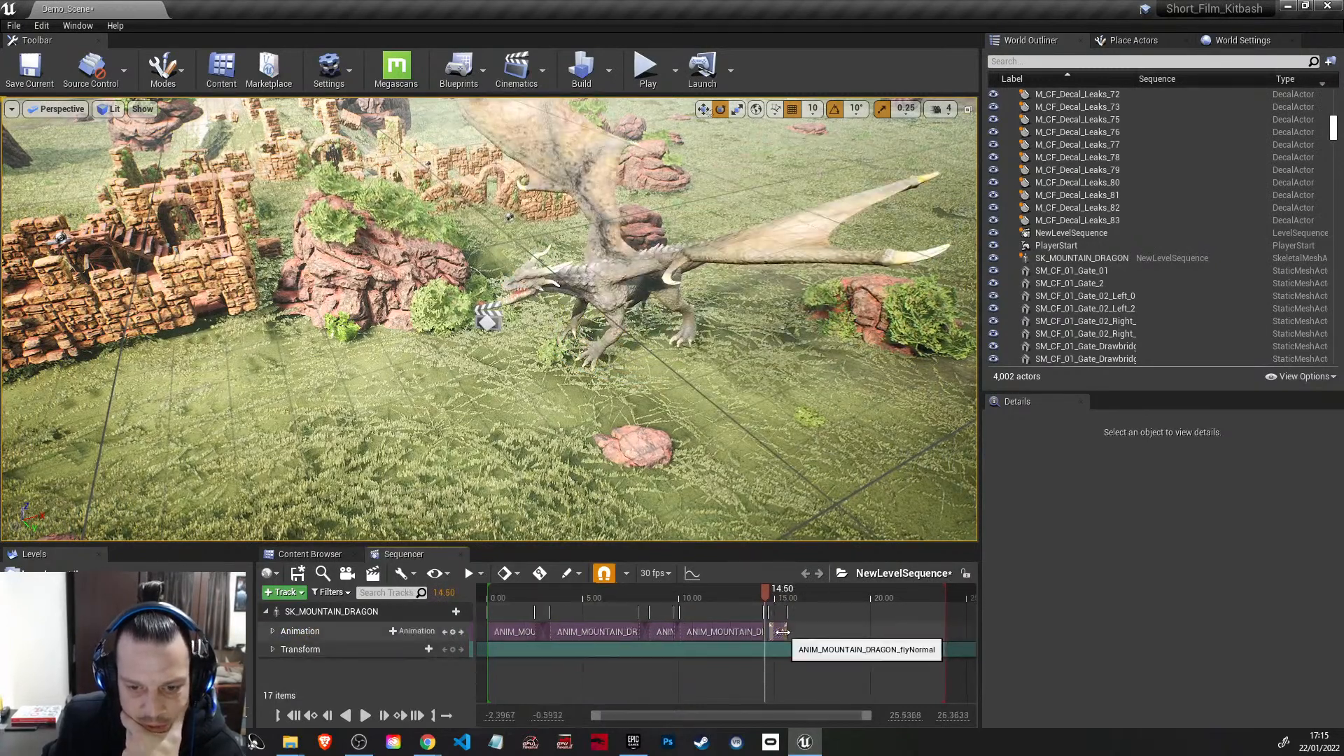
{"action": "scroll", "coordinate": [794, 633], "scroll_direction": "down", "scroll_amount": 1, "text": "ctrl"}
{"action": "left_click_drag", "start_coordinate": [790, 633], "coordinate": [890, 633]}
{"action": "left_click_drag", "start_coordinate": [767, 590], "coordinate": [754, 589]}
Step: Shift the flyNormal clip earlier to start at about 14.2 seconds so it blends with the end of FlyStationary
{"action": "left_click_drag", "start_coordinate": [819, 633], "coordinate": [807, 634]}
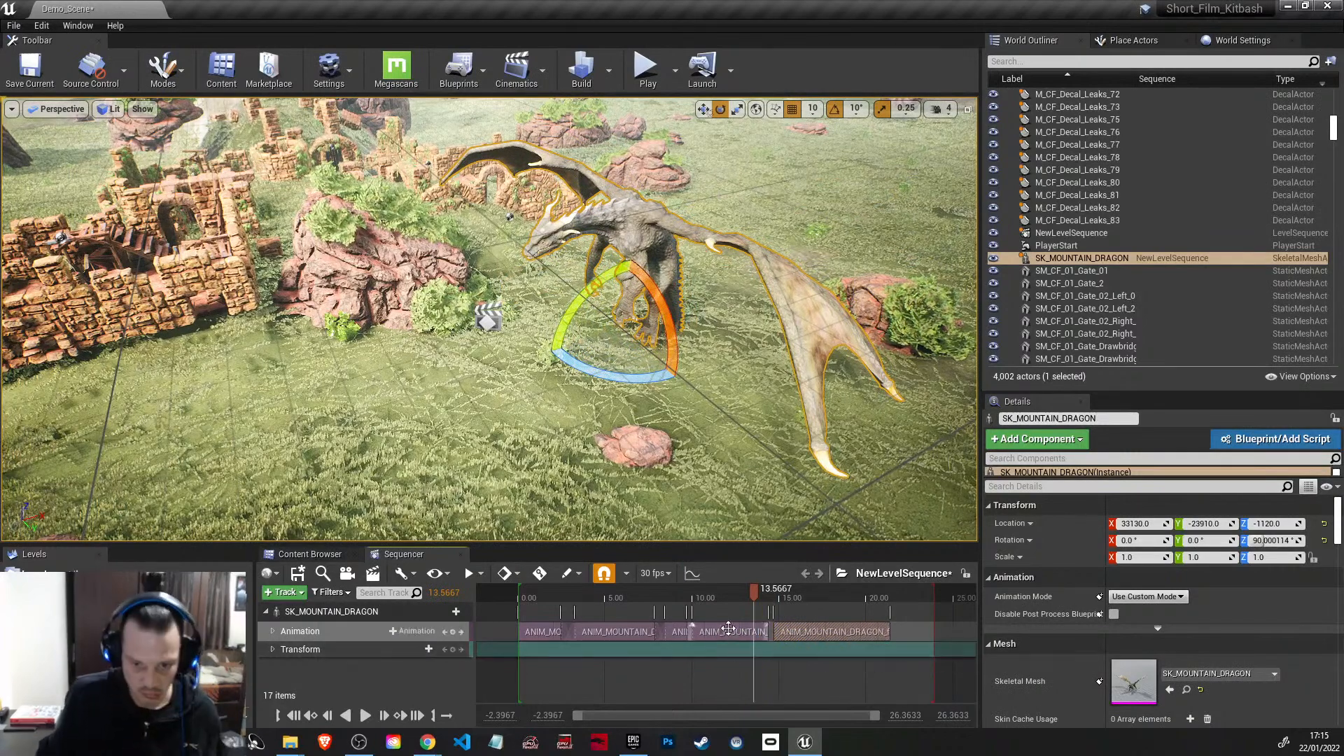
{"action": "scroll", "coordinate": [728, 630], "scroll_direction": "up", "scroll_amount": 5, "text": "ctrl"}
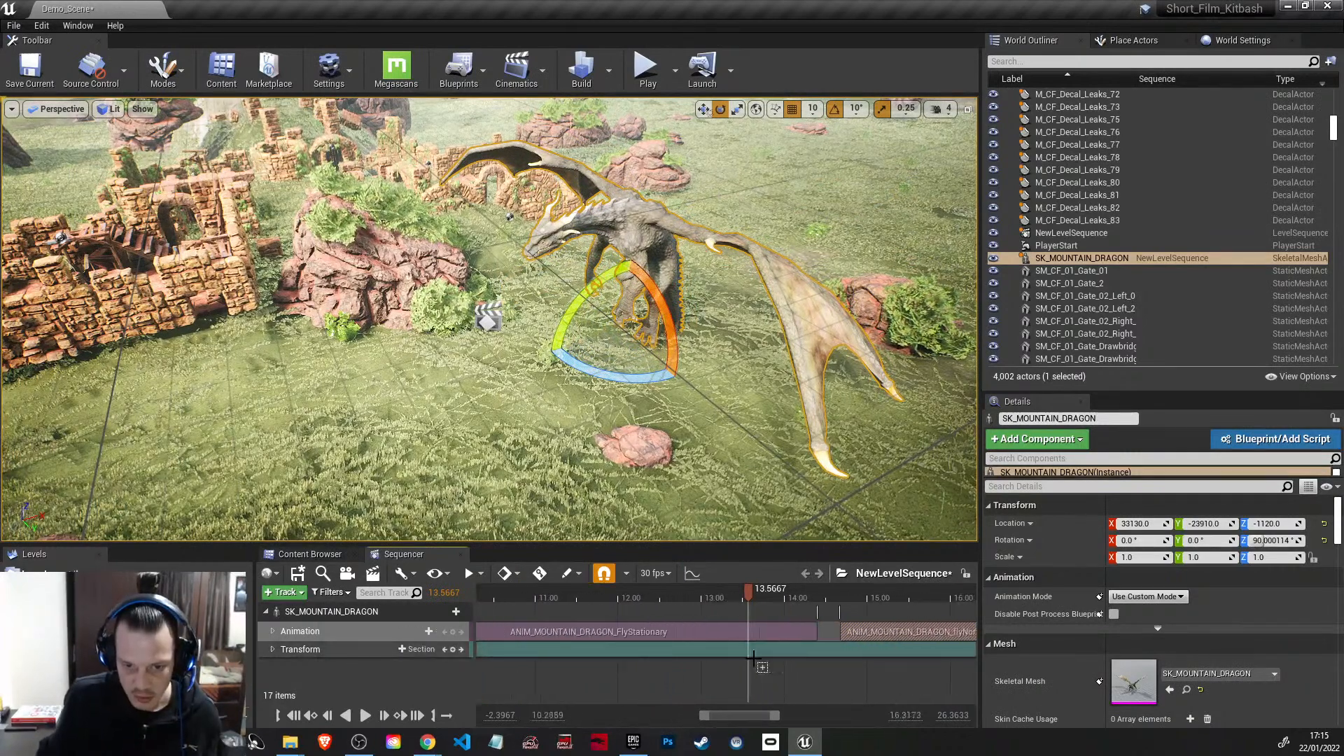
{"action": "scroll", "coordinate": [754, 658], "scroll_direction": "down", "scroll_amount": 3, "text": "shift"}
{"action": "left_click_drag", "start_coordinate": [745, 632], "coordinate": [712, 633]}
{"action": "left_click_drag", "start_coordinate": [606, 599], "coordinate": [571, 588]}
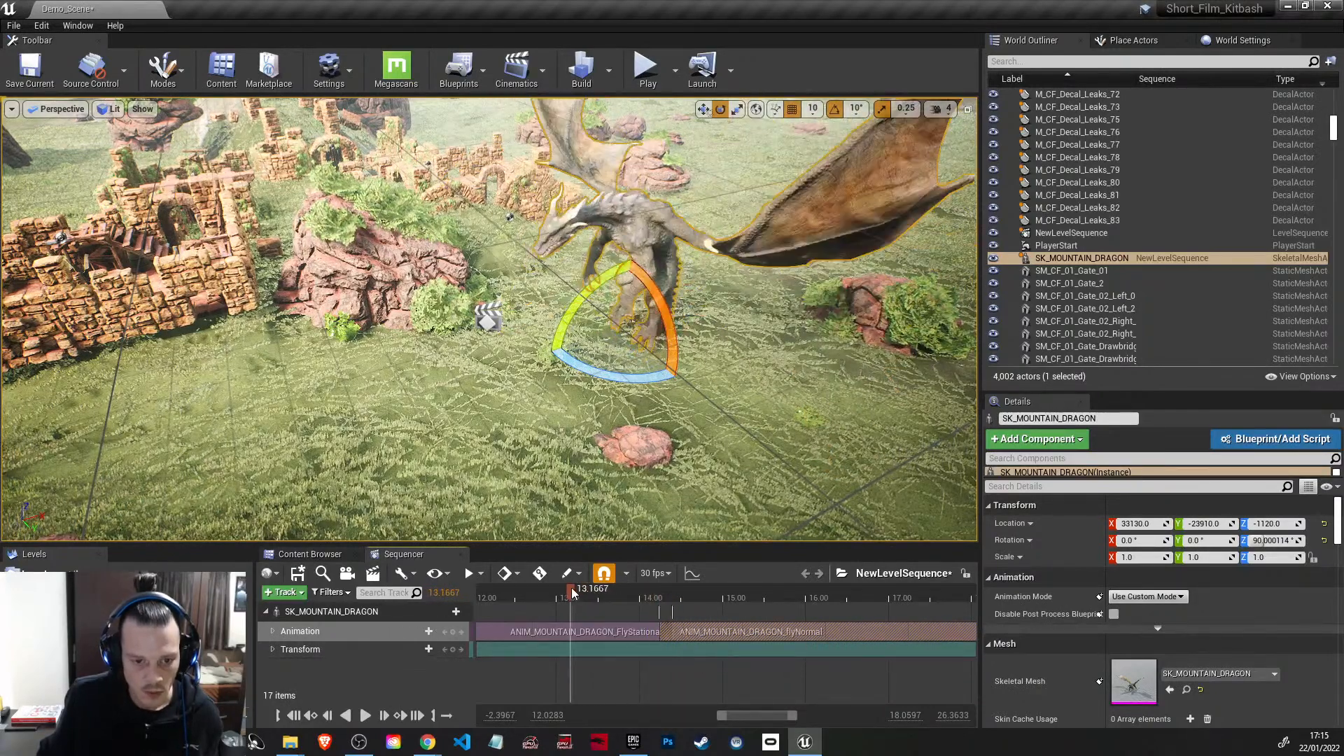
Step: Add a keyframe to the dragon's transform track at 3.10 seconds
{"action": "scroll", "coordinate": [630, 672], "scroll_direction": "down", "scroll_amount": 5, "text": "ctrl"}
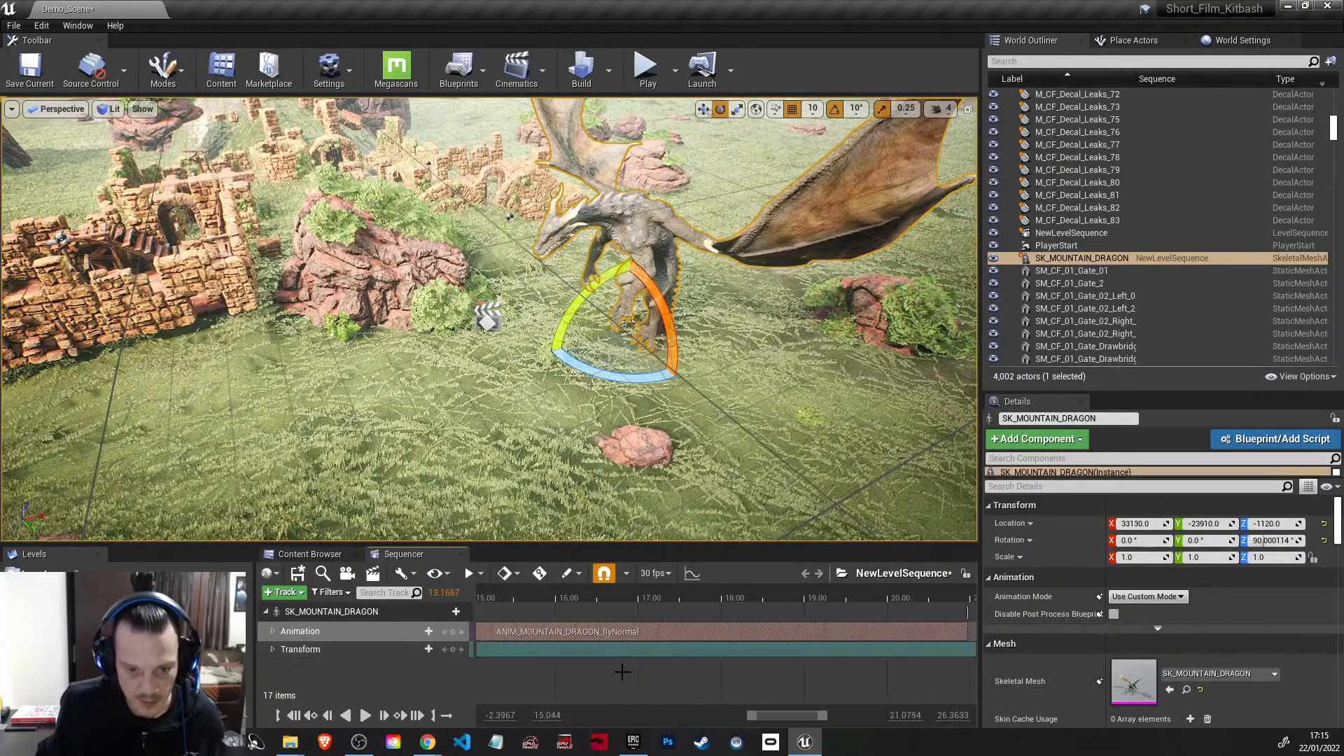
{"action": "scroll", "coordinate": [603, 663], "scroll_direction": "up", "scroll_amount": 11, "text": "shift"}
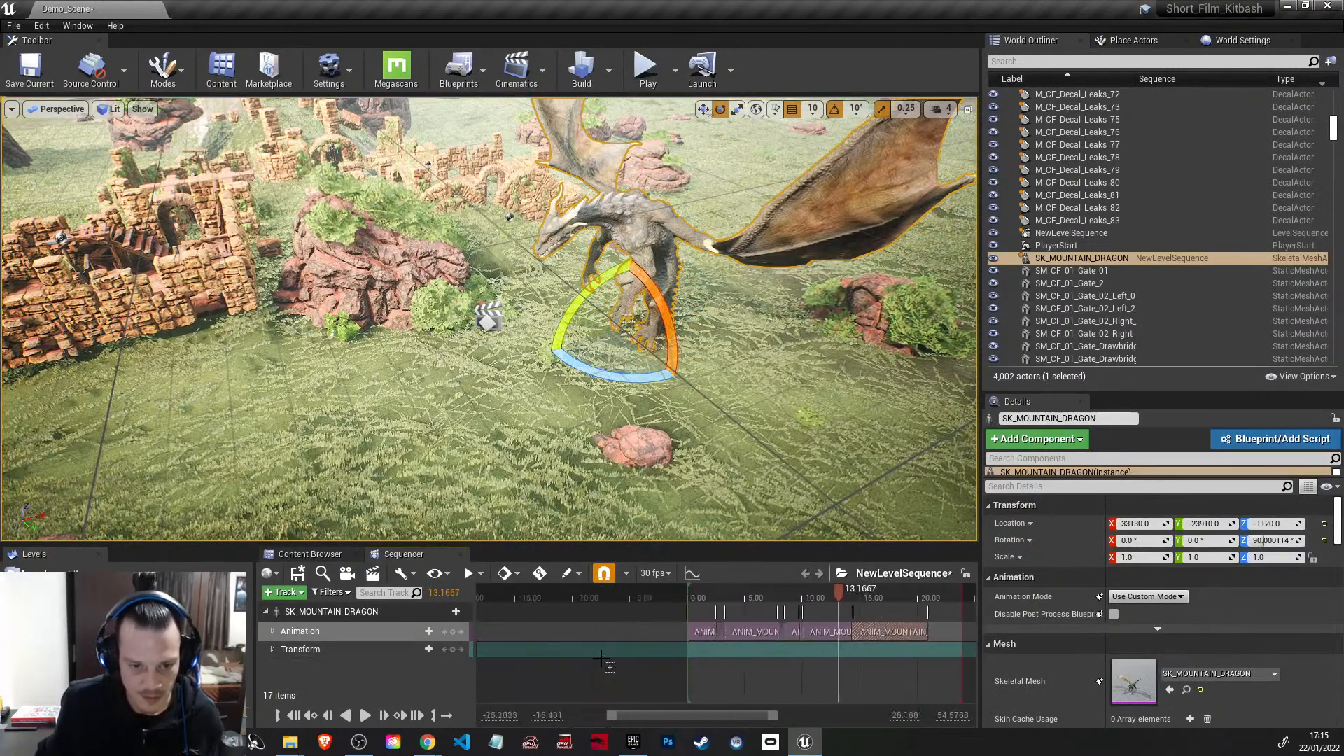
{"action": "scroll", "coordinate": [603, 664], "scroll_direction": "down", "scroll_amount": 7, "text": "shift"}
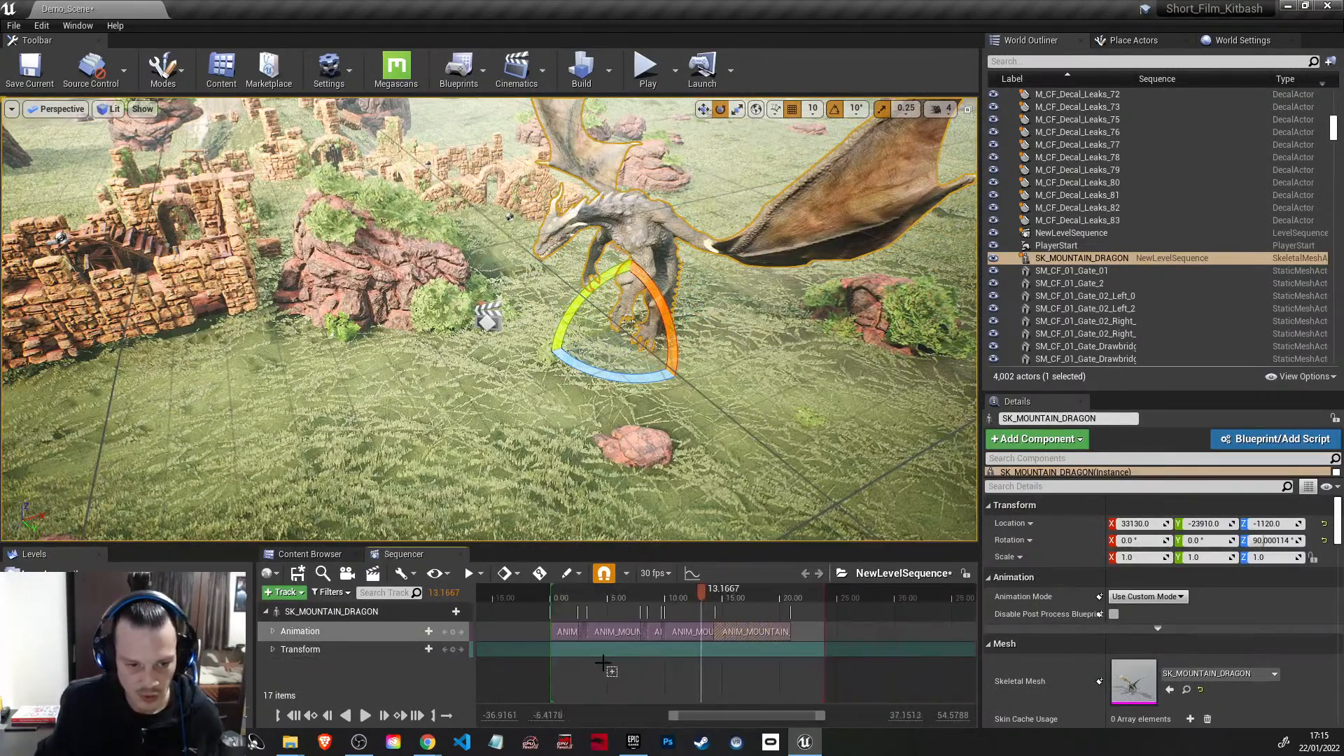
{"action": "left_click", "coordinate": [273, 650]}
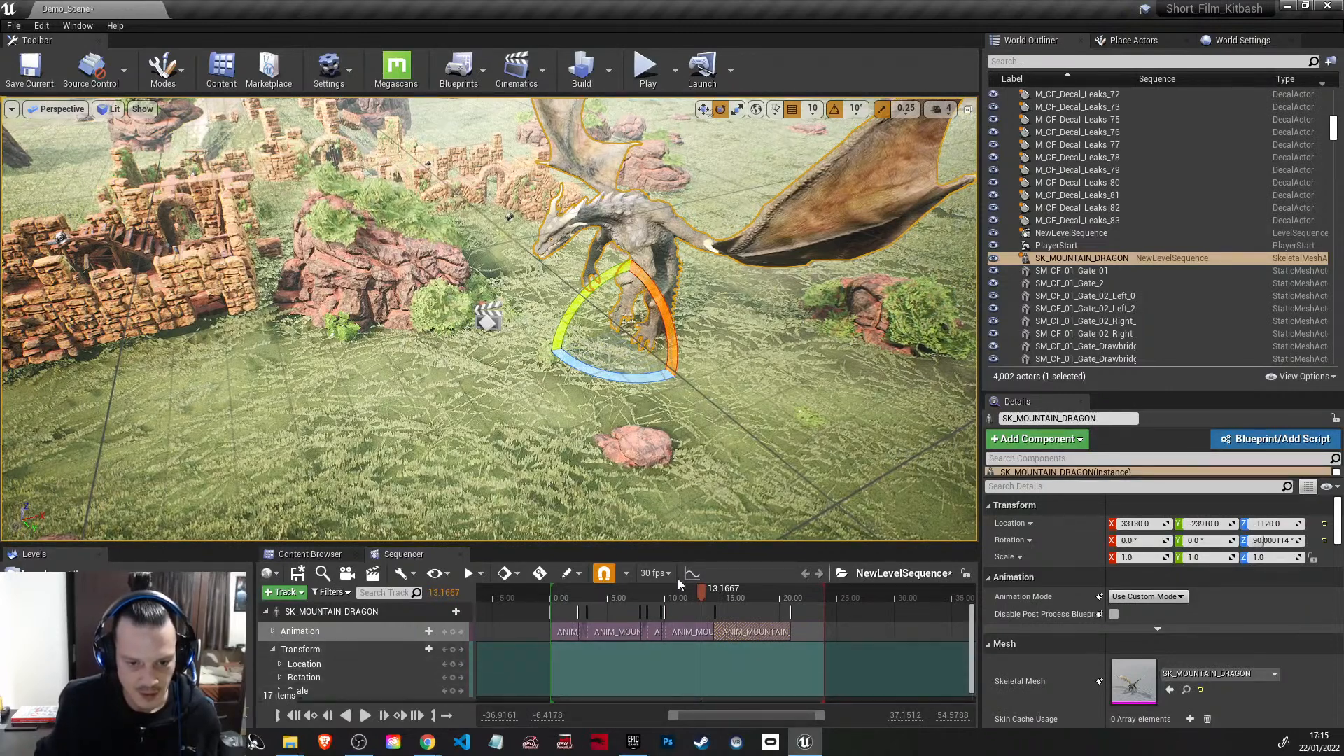
{"action": "left_click_drag", "start_coordinate": [700, 590], "coordinate": [586, 594]}
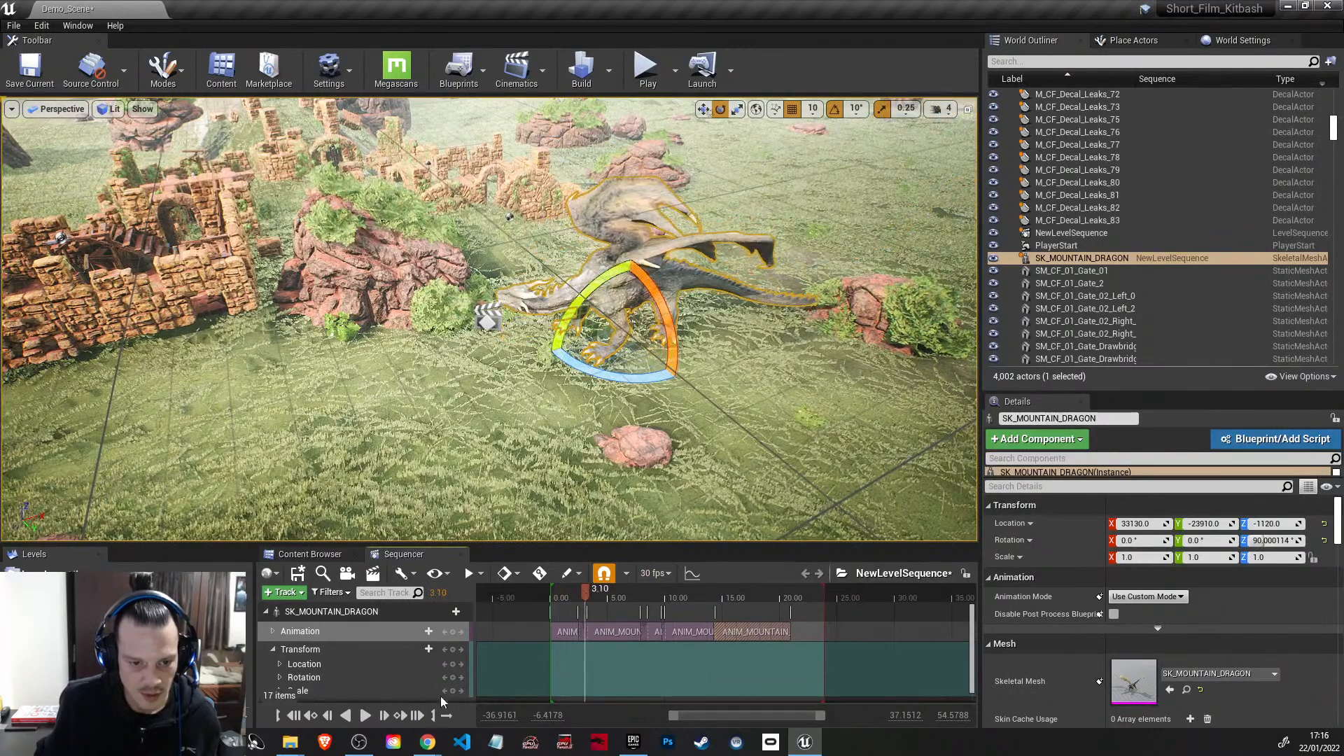
{"action": "left_click", "coordinate": [453, 649]}
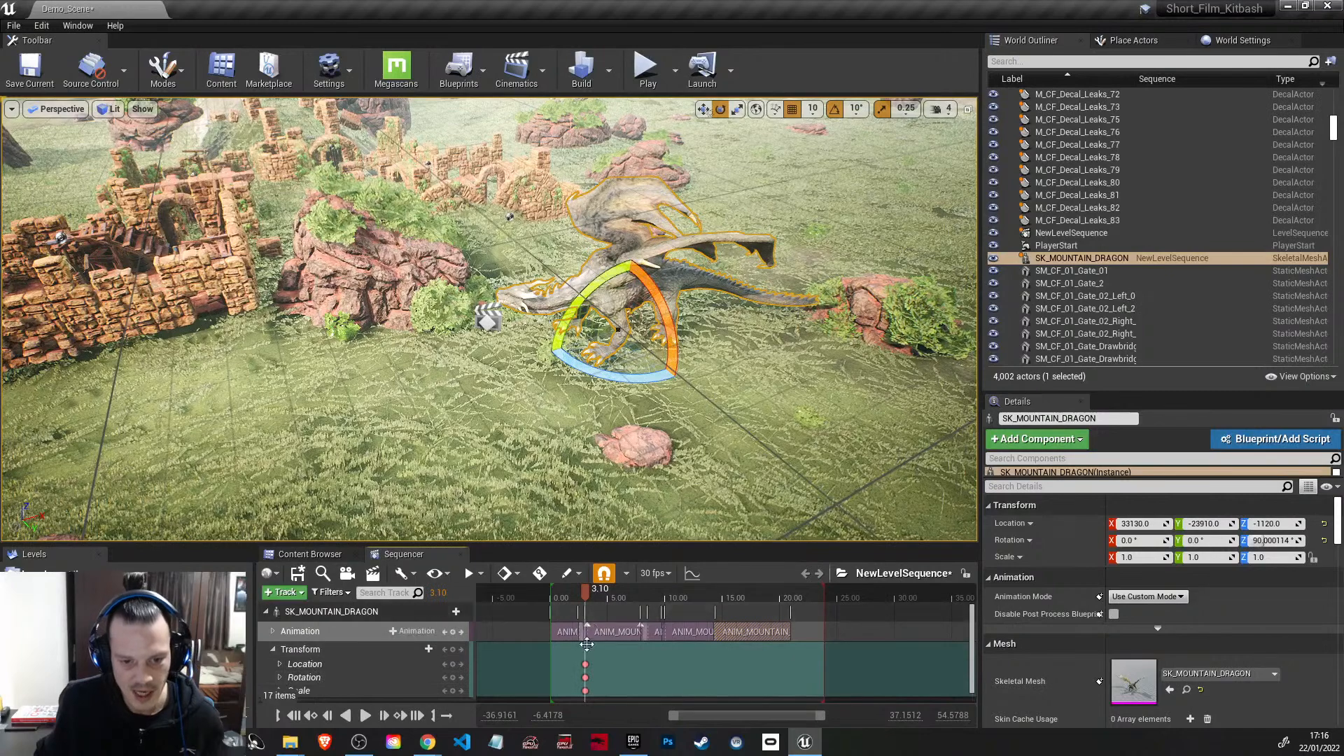
{"action": "left_click", "coordinate": [274, 650]}
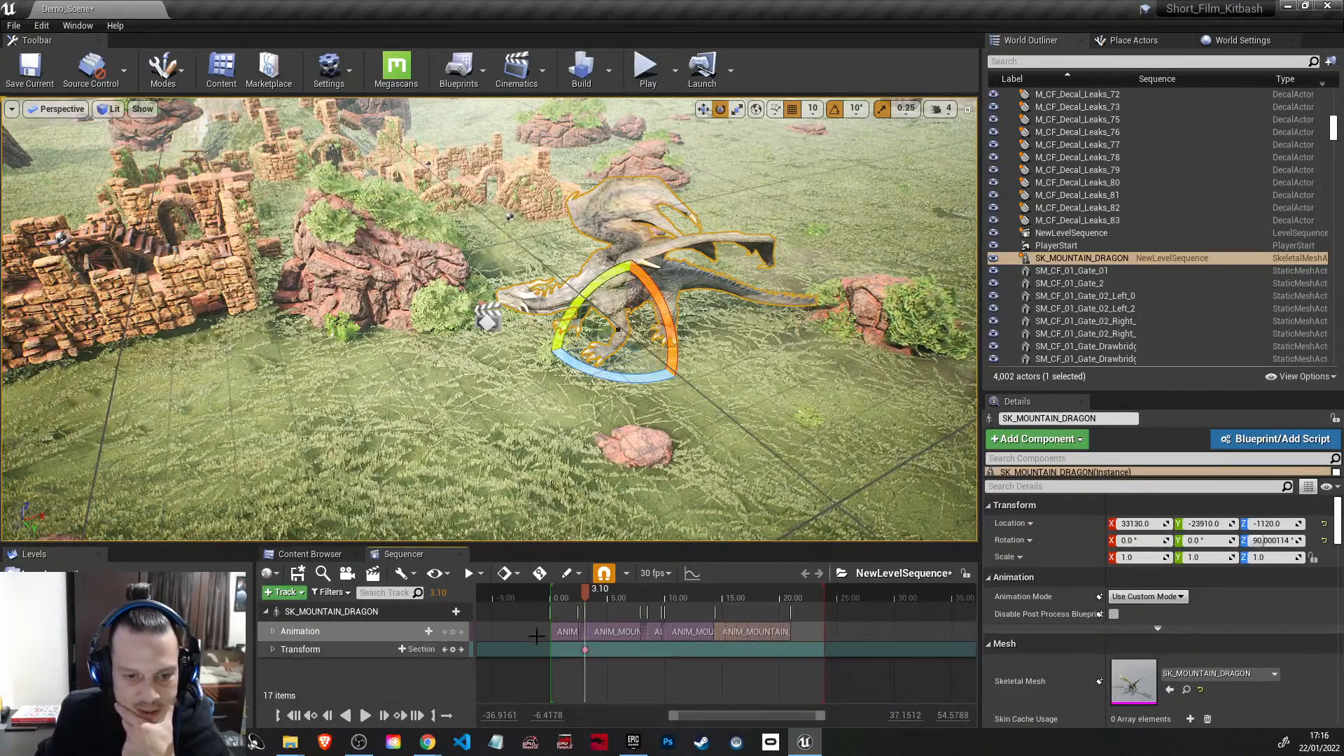
Step: Add a transform keyframe for the dragon at 8.10 seconds, holding its position on the ground
{"action": "left_click_drag", "start_coordinate": [588, 590], "coordinate": [643, 599]}
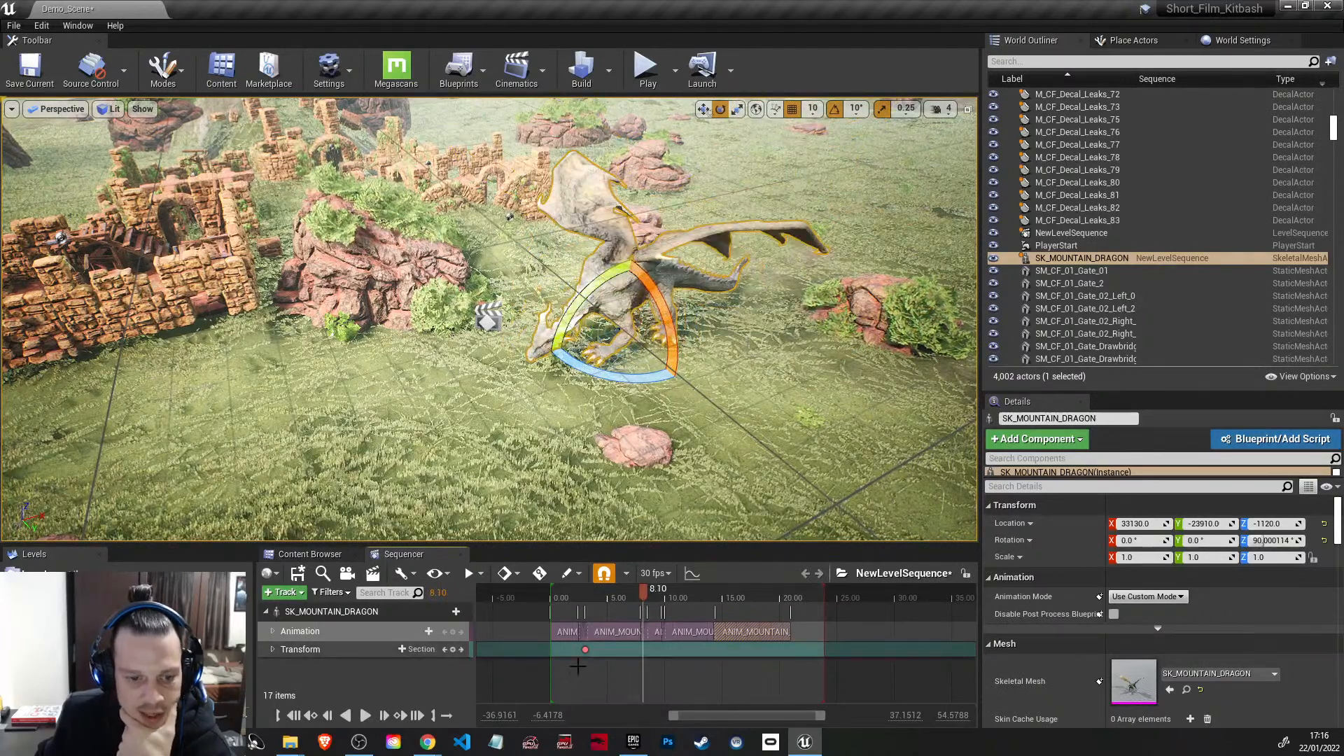
{"action": "left_click", "coordinate": [447, 647]}
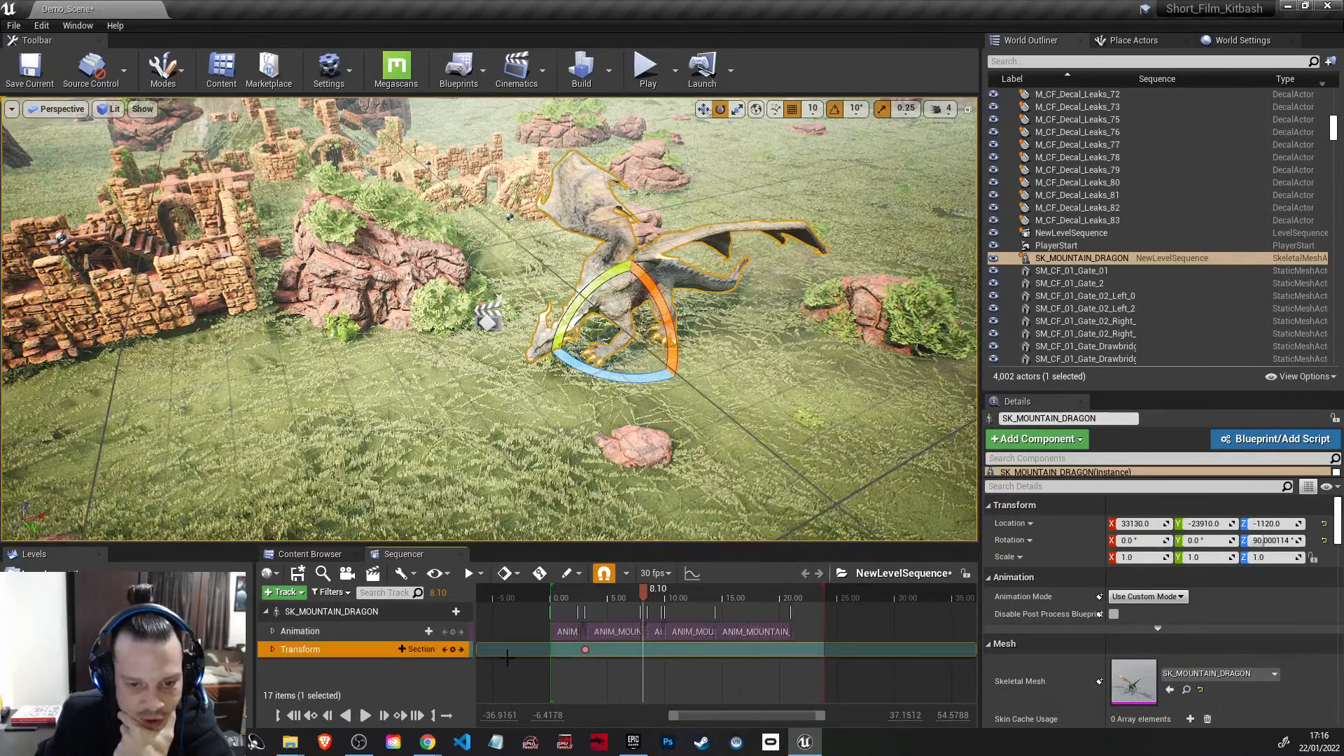
{"action": "left_click", "coordinate": [452, 649]}
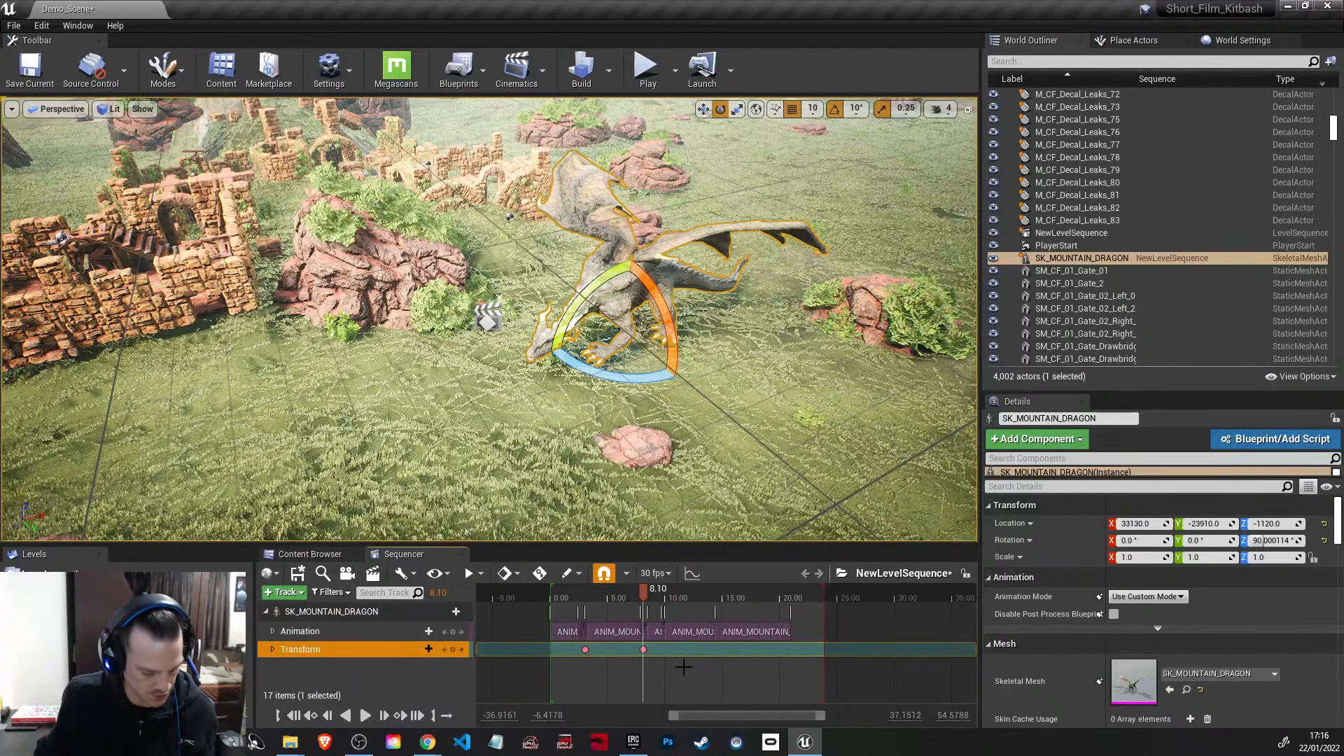
Step: Find the moment just before lift-off and add a transform keyframe at 8.3667 seconds
{"action": "scroll", "coordinate": [683, 653], "scroll_direction": "up", "scroll_amount": 8, "text": "ctrl"}
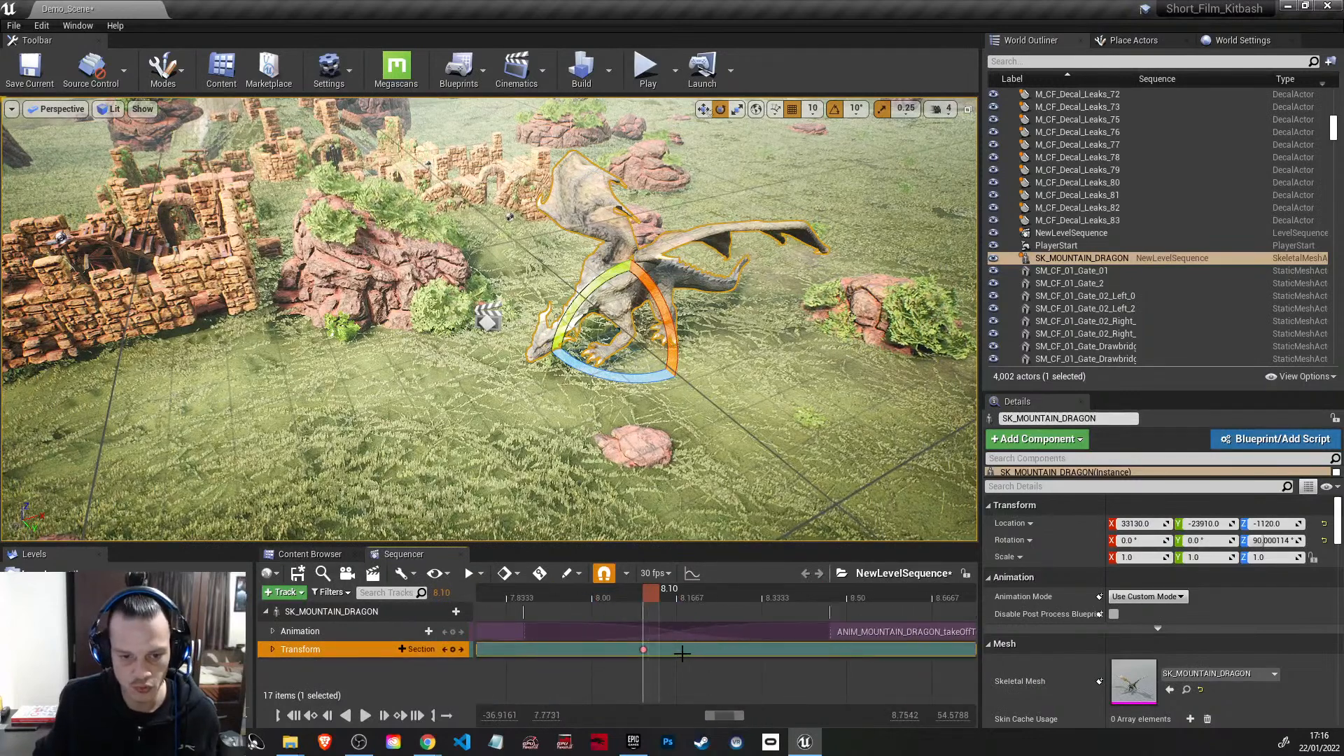
{"action": "scroll", "coordinate": [683, 653], "scroll_direction": "down", "scroll_amount": 3, "text": "shift"}
{"action": "left_click_drag", "start_coordinate": [499, 596], "coordinate": [673, 618]}
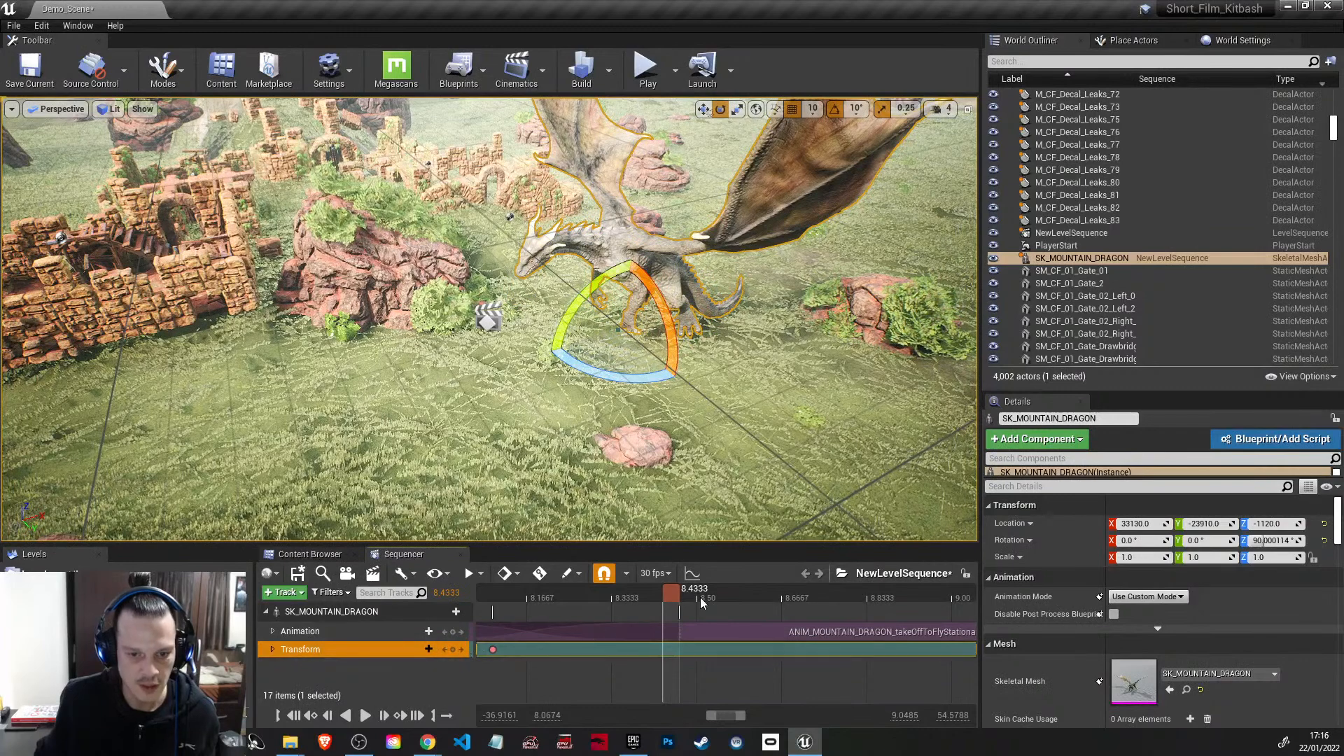
{"action": "left_click_drag", "start_coordinate": [671, 594], "coordinate": [635, 590]}
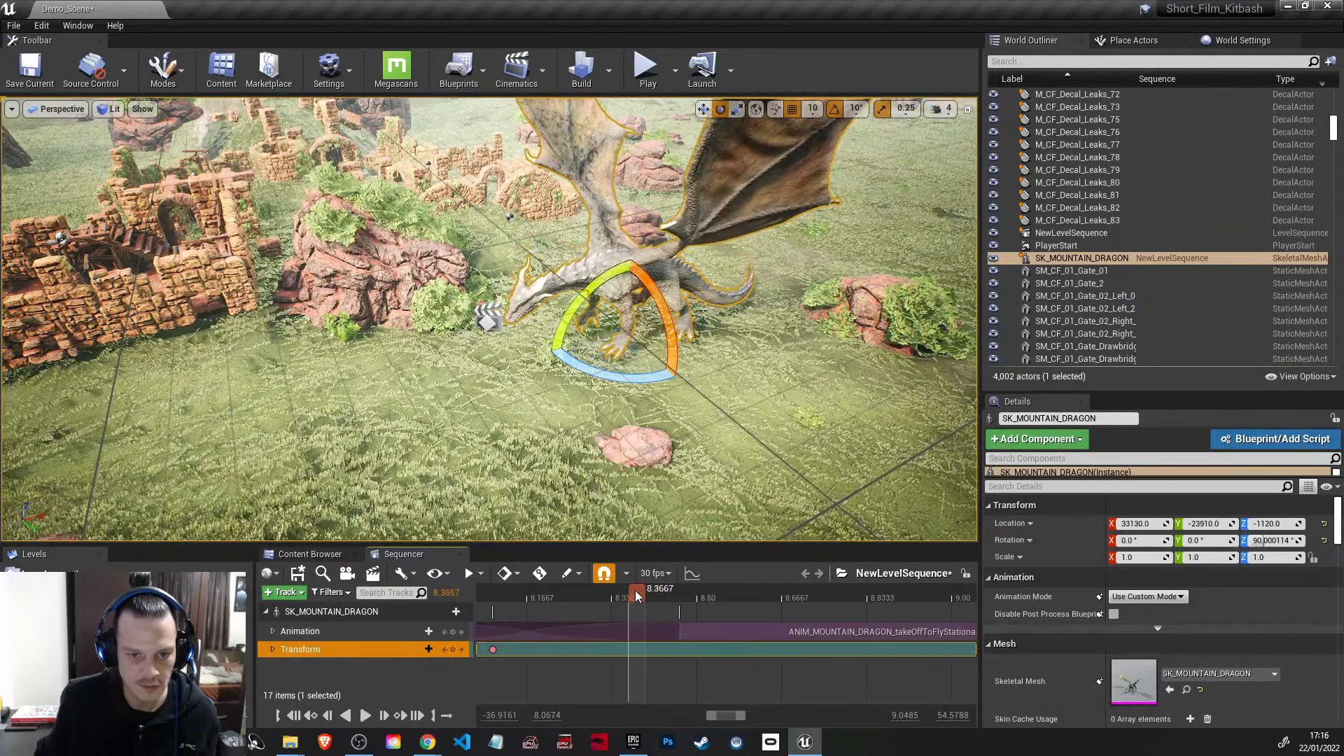
{"action": "left_click", "coordinate": [453, 650]}
Step: At 8.70 seconds, raise the dragon to a Z location of -650 and key its transform
{"action": "left_click_drag", "start_coordinate": [637, 597], "coordinate": [810, 601]}
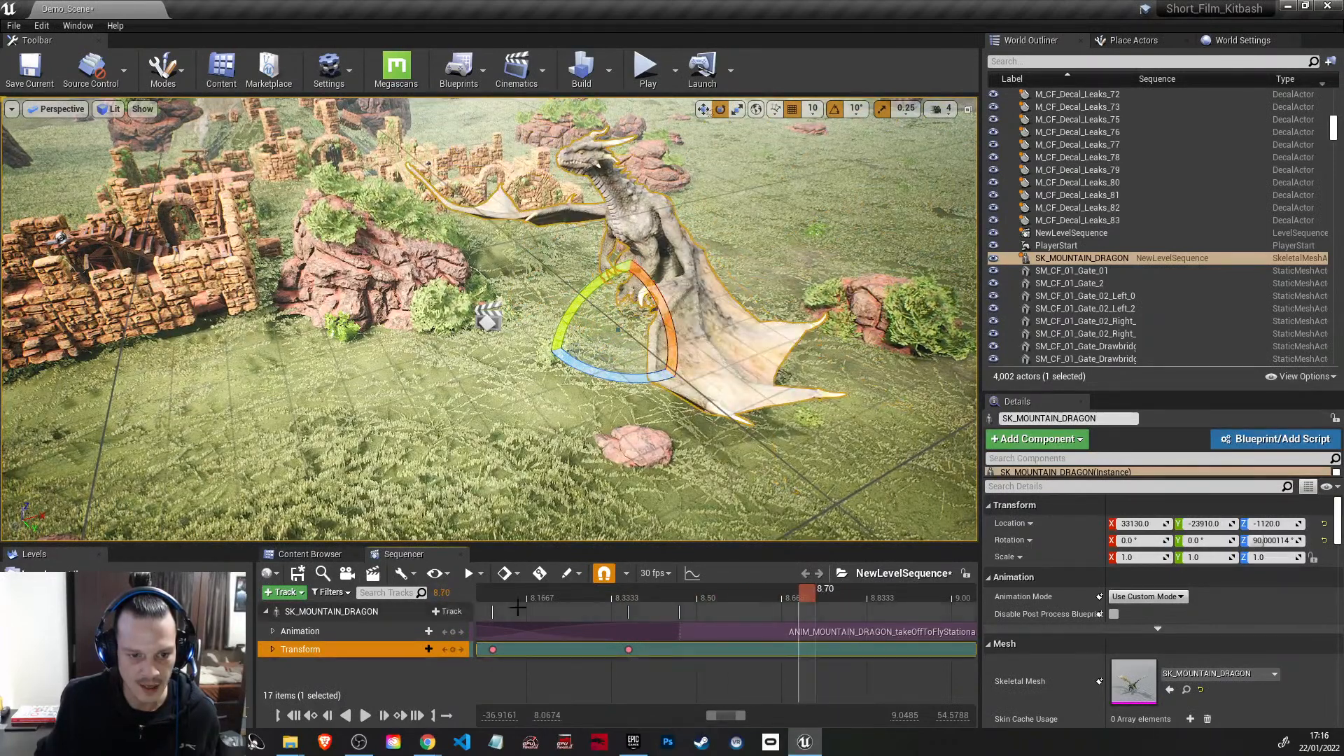
{"action": "left_click", "coordinate": [703, 108]}
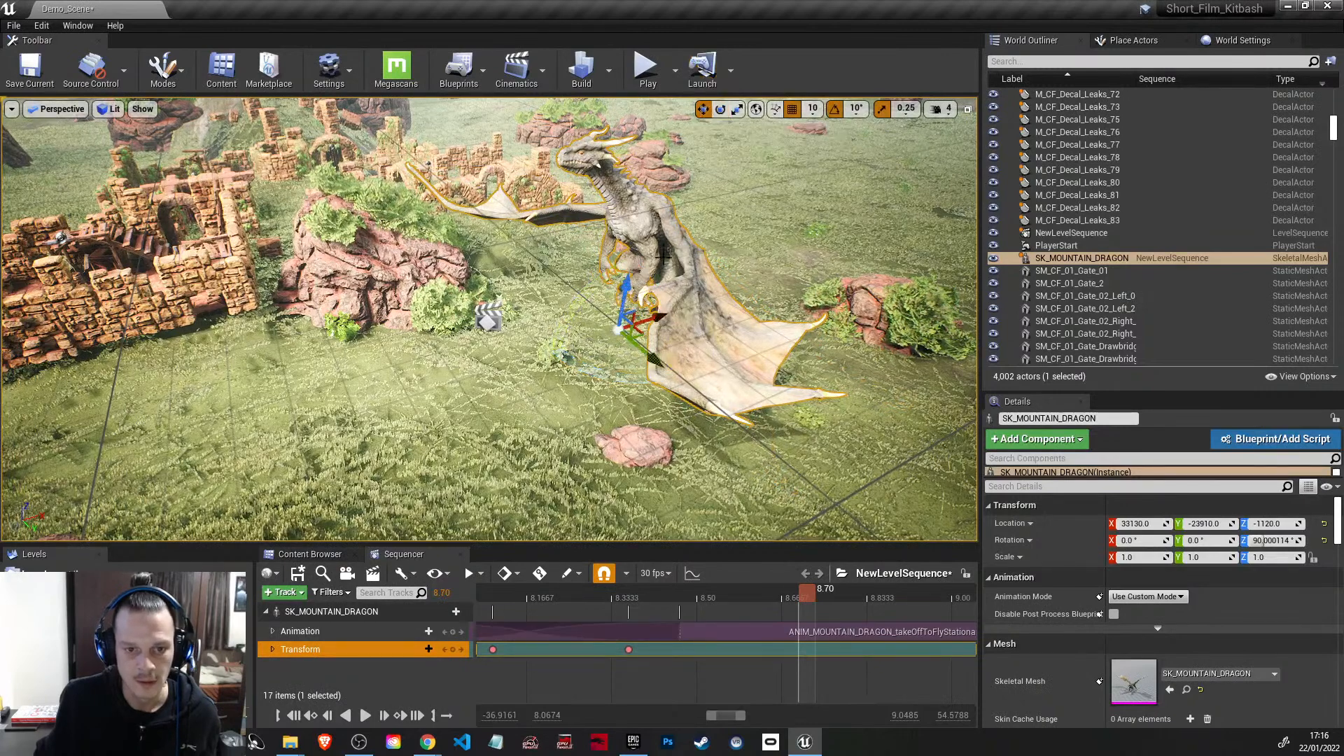
{"action": "left_click_drag", "start_coordinate": [633, 293], "coordinate": [628, 185]}
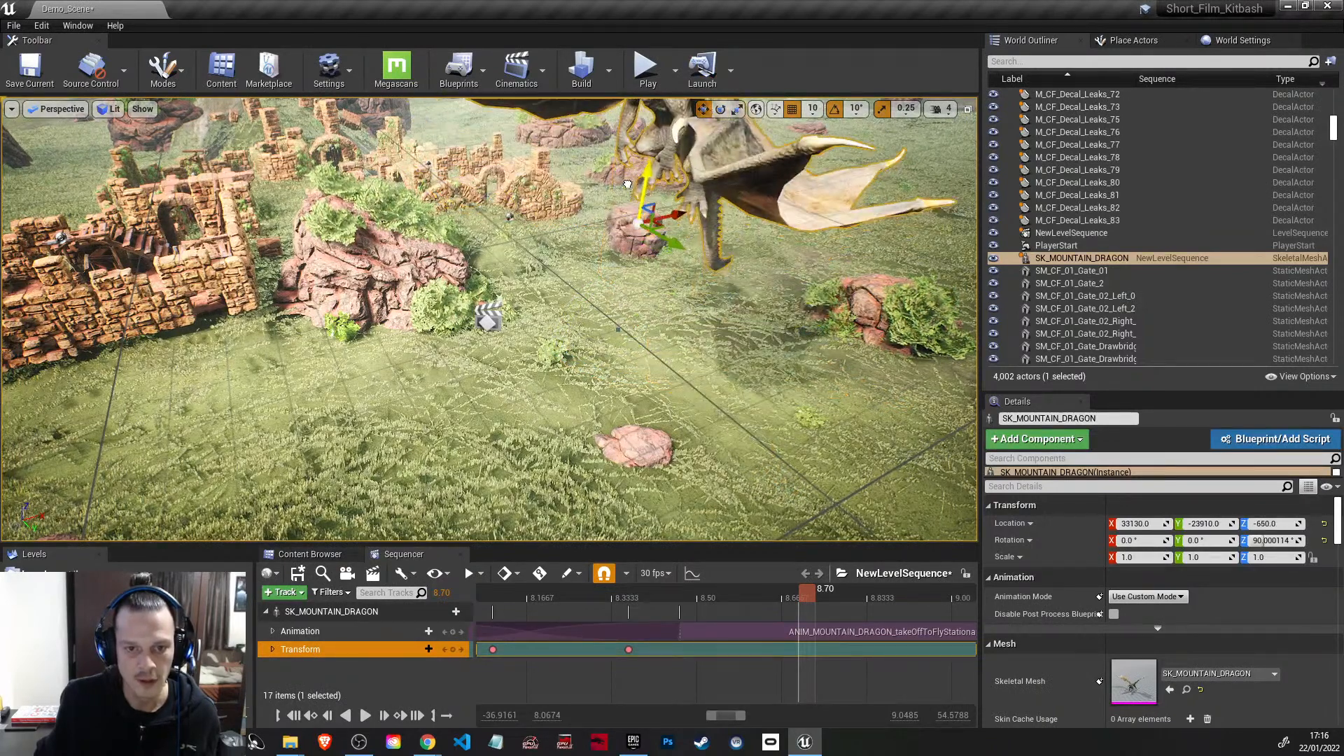
{"action": "left_click", "coordinate": [453, 650]}
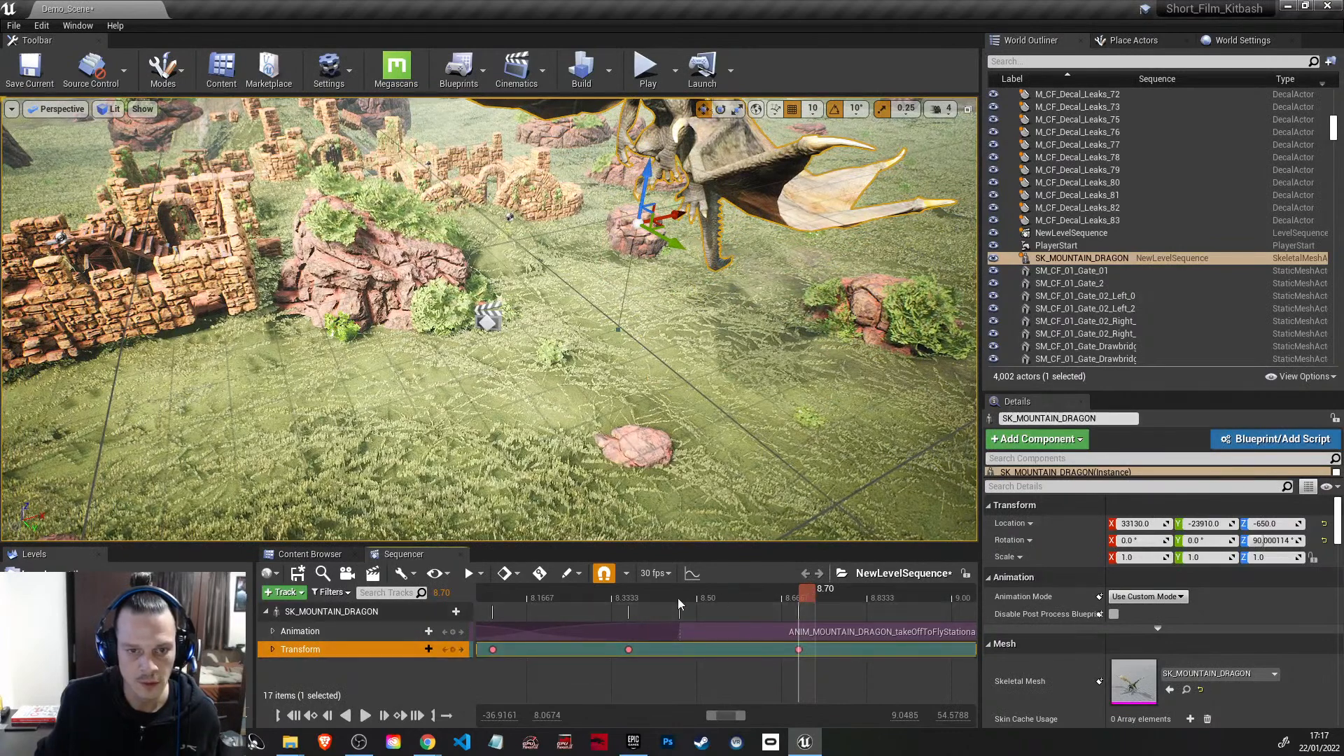
Step: Preview the take-off from 8.0667 seconds and add another transform keyframe at 8.40 seconds
{"action": "left_click_drag", "start_coordinate": [786, 587], "coordinate": [487, 587]}
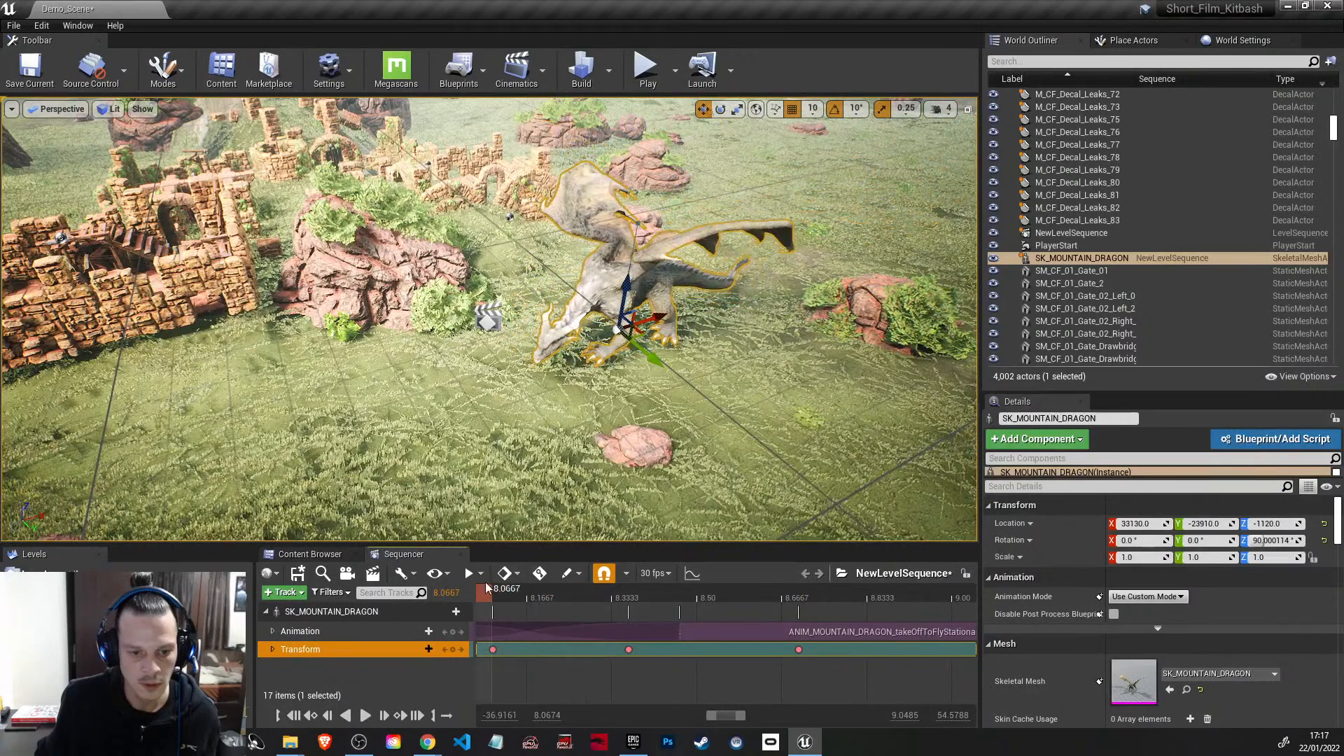
{"action": "left_click", "coordinate": [364, 715]}
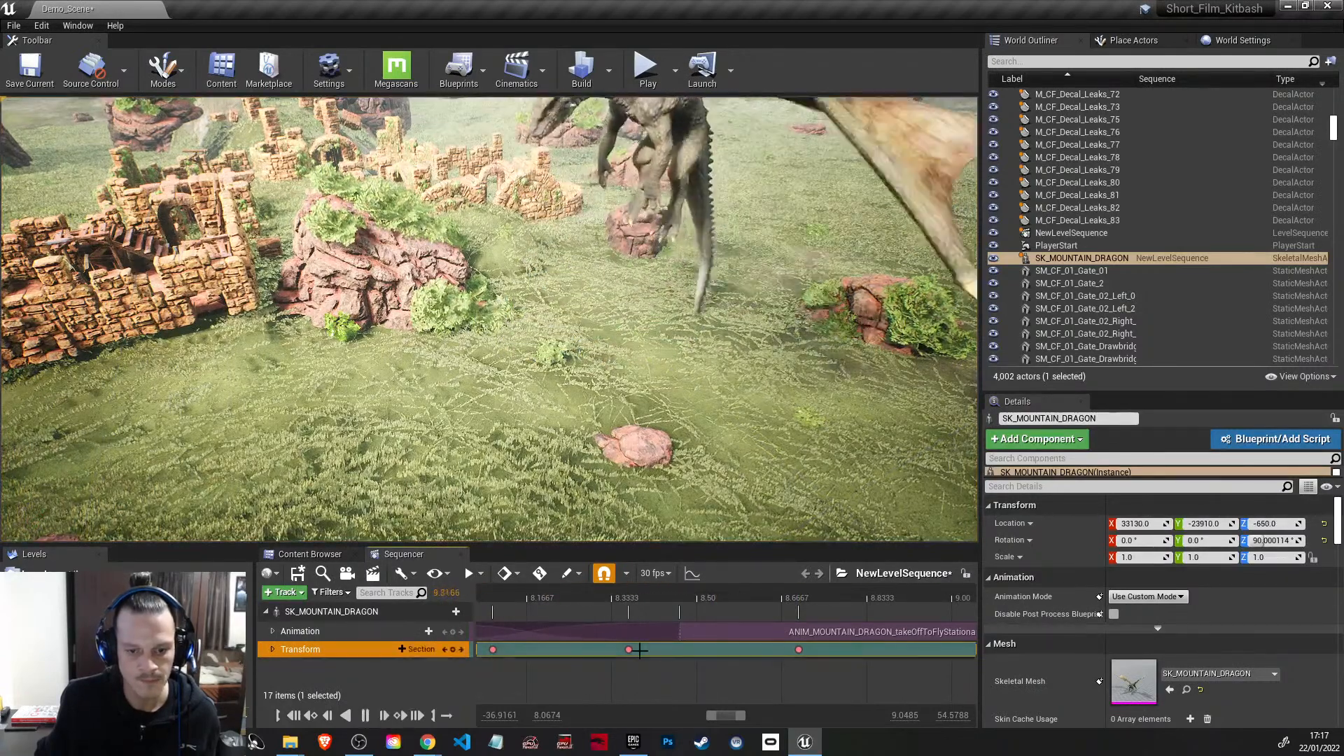
{"action": "left_click", "coordinate": [662, 597]}
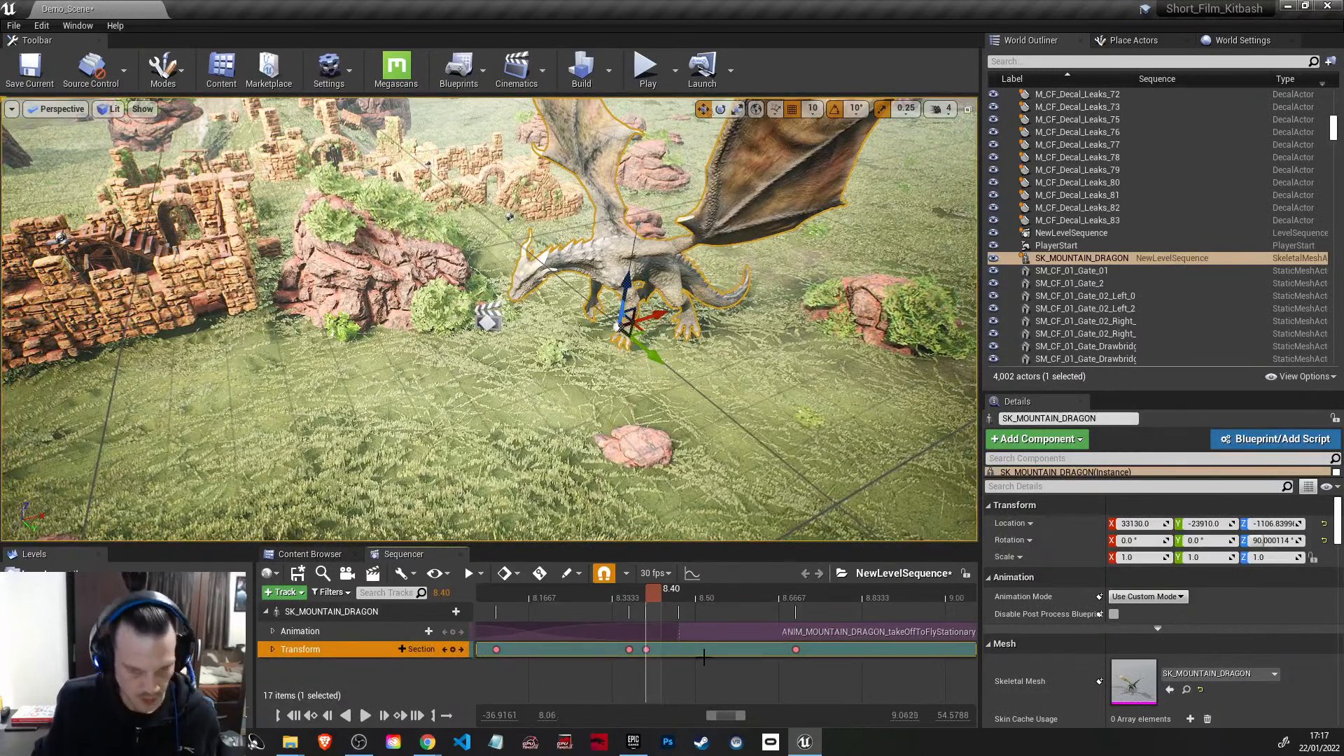
Step: Review the dragon's lift-off from behind with the distant castle in view, playing and scrubbing the sequence up to 9.40 seconds
{"action": "scroll", "coordinate": [662, 599], "scroll_direction": "down", "scroll_amount": 5}
{"action": "left_click_drag", "start_coordinate": [644, 587], "coordinate": [687, 594]}
{"action": "right_click_drag", "start_coordinate": [672, 420], "coordinate": [796, 423]}
{"action": "key", "text": "s"}
{"action": "key", "text": "d"}
{"action": "left_click_drag", "start_coordinate": [685, 591], "coordinate": [691, 594]}
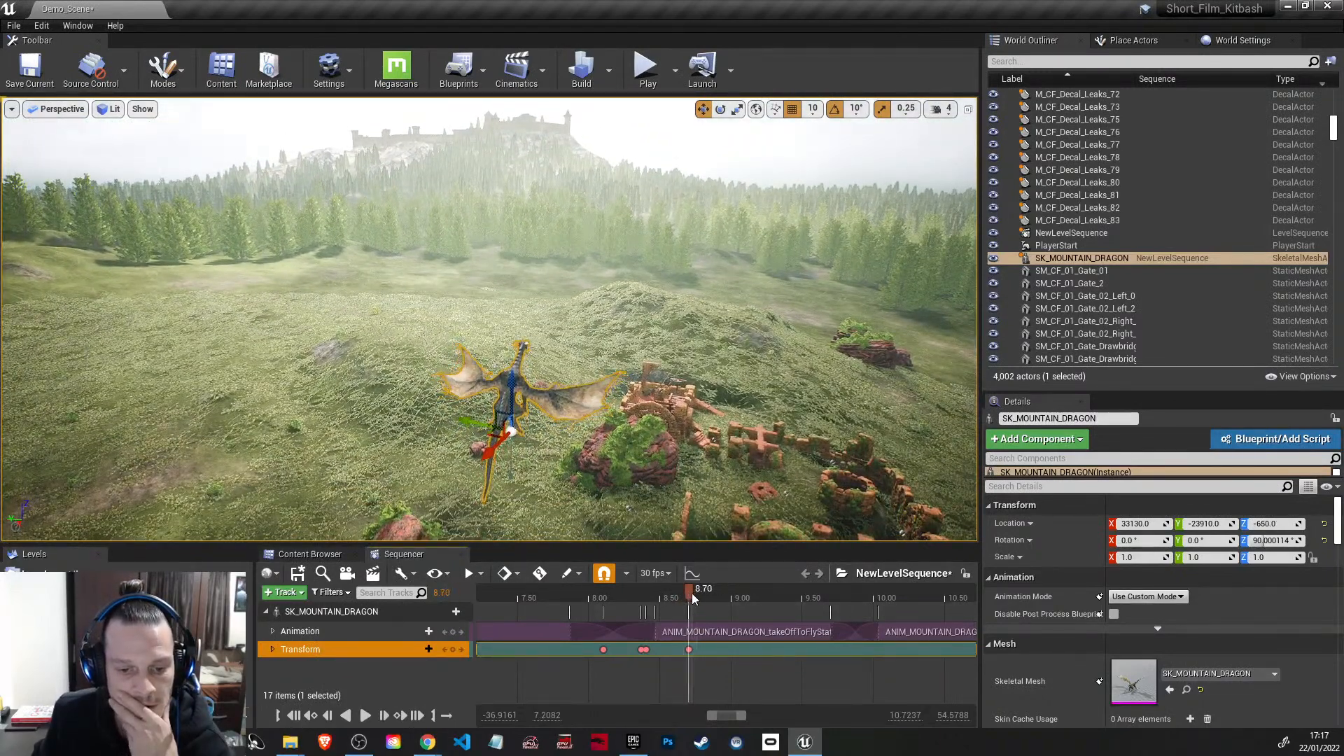
{"action": "left_click", "coordinate": [365, 715]}
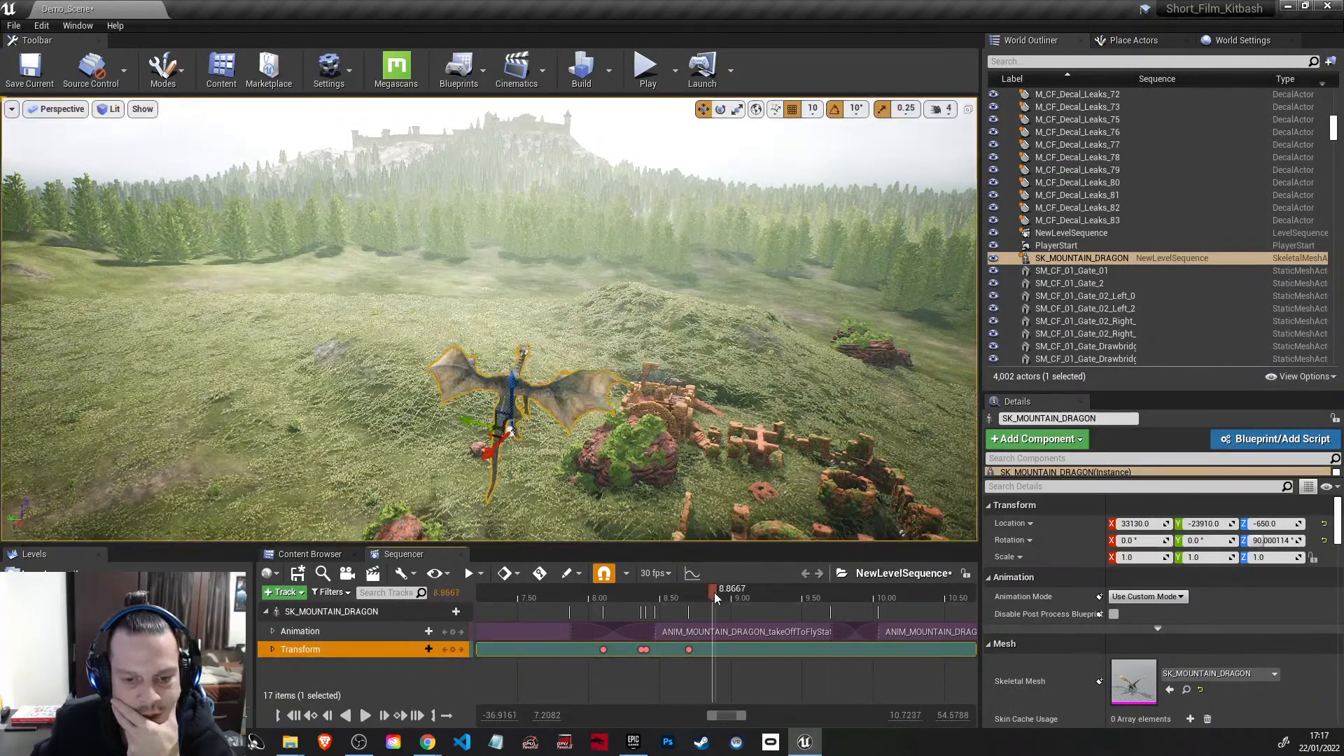
{"action": "left_click_drag", "start_coordinate": [711, 591], "coordinate": [805, 613]}
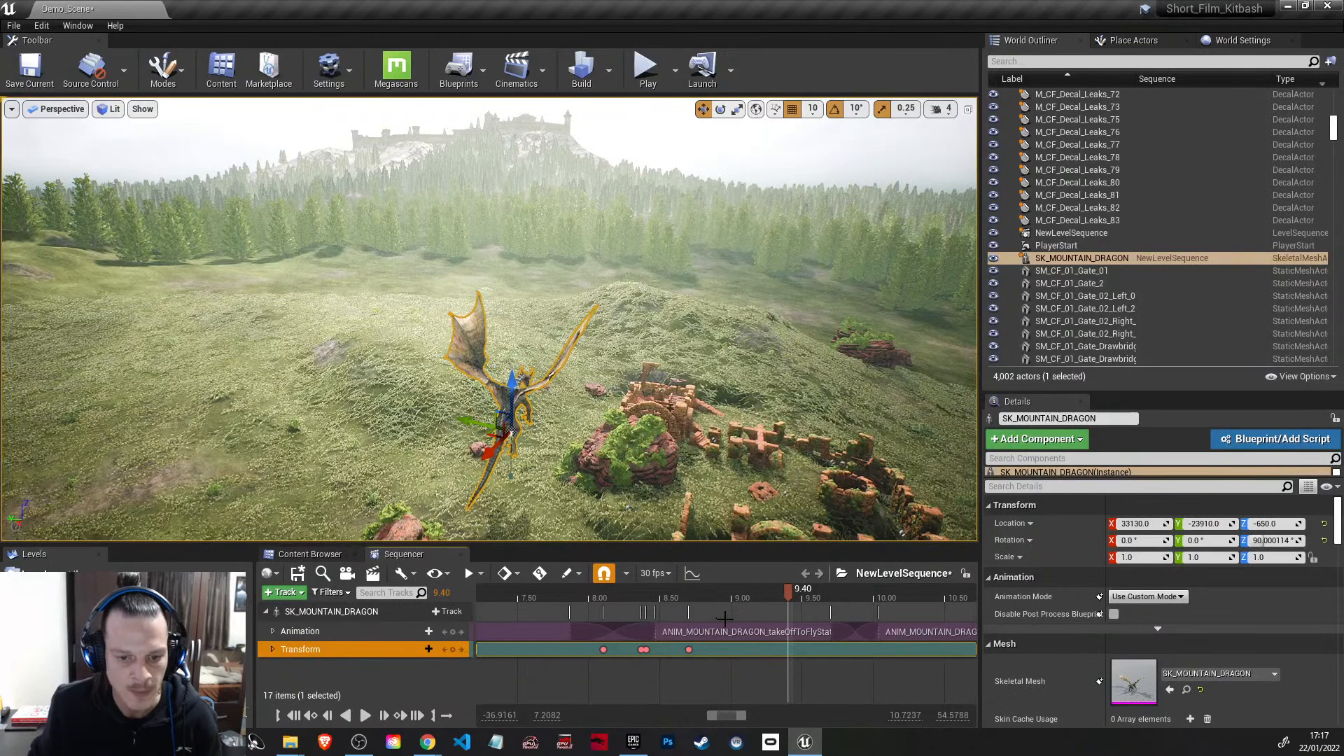
Step: At 9.90 seconds, raise the dragon to a Z location of 1010 and key its transform
{"action": "left_click_drag", "start_coordinate": [791, 591], "coordinate": [862, 624]}
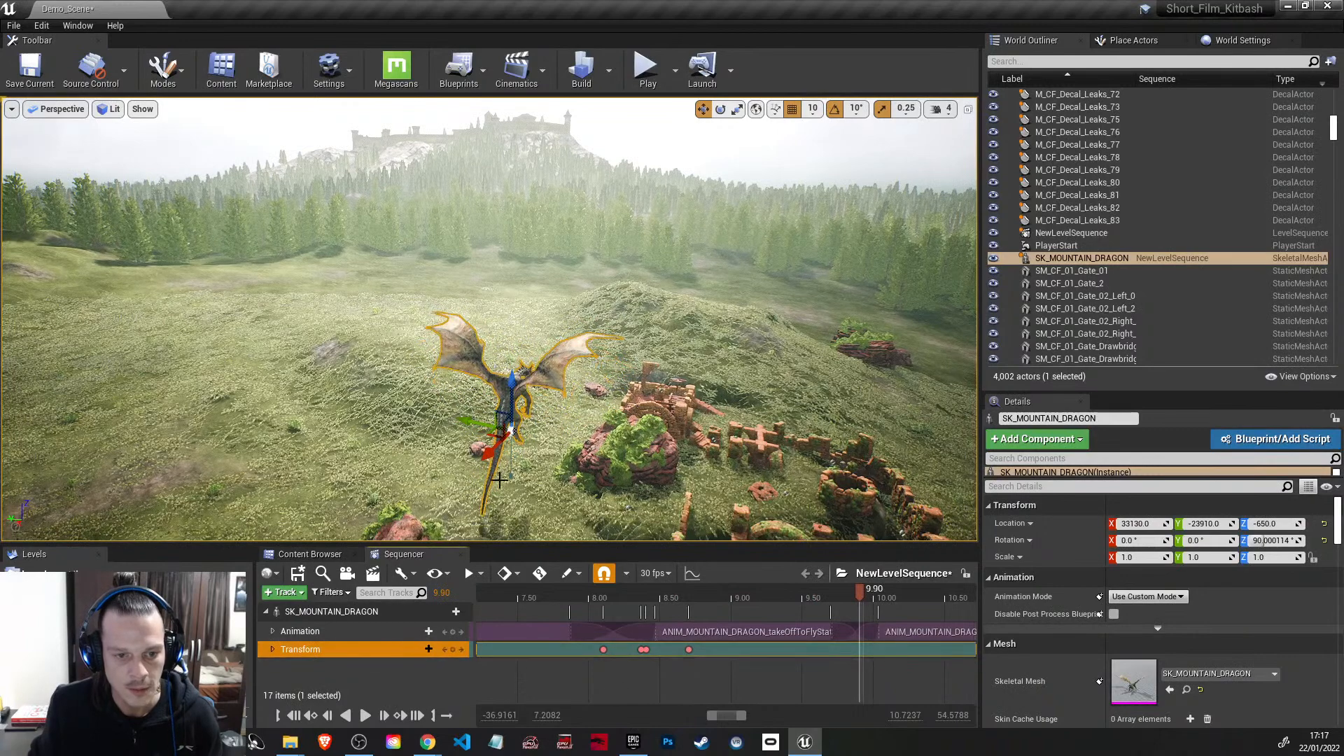
{"action": "left_click_drag", "start_coordinate": [513, 390], "coordinate": [513, 205]}
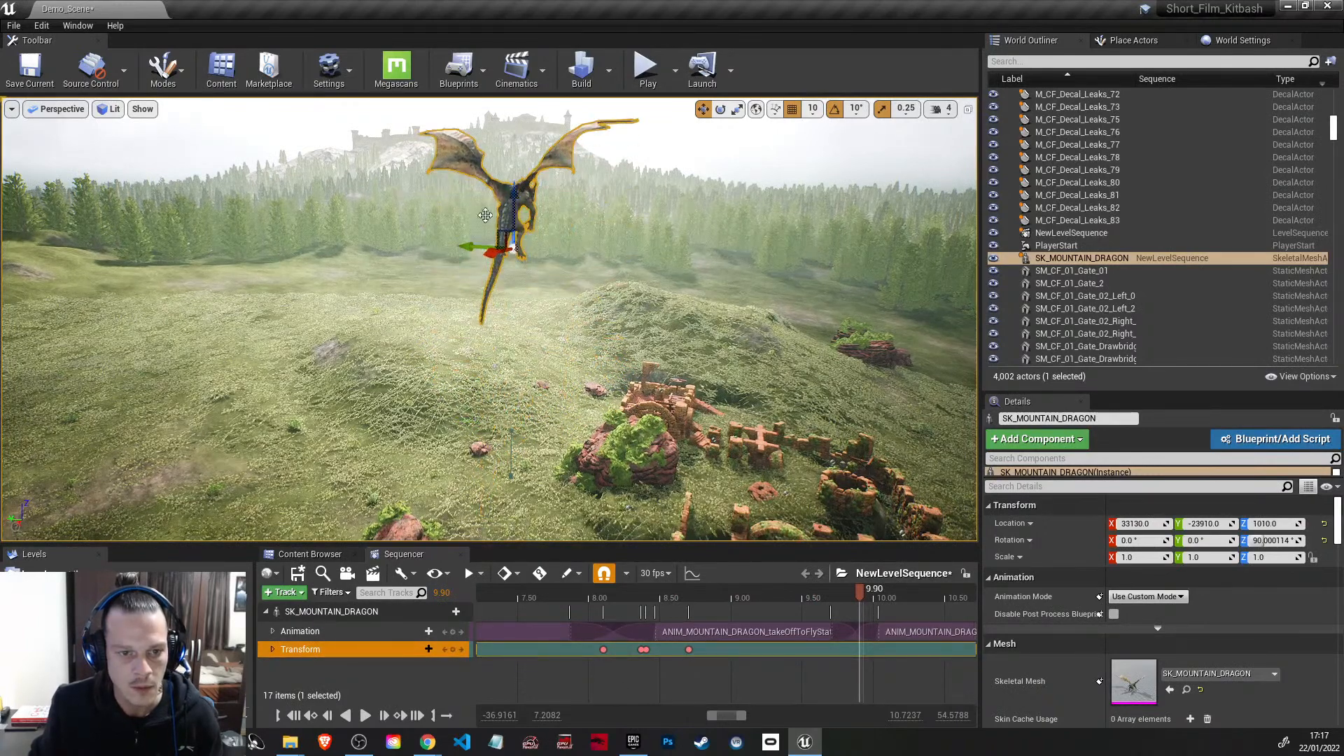
{"action": "left_click", "coordinate": [721, 110]}
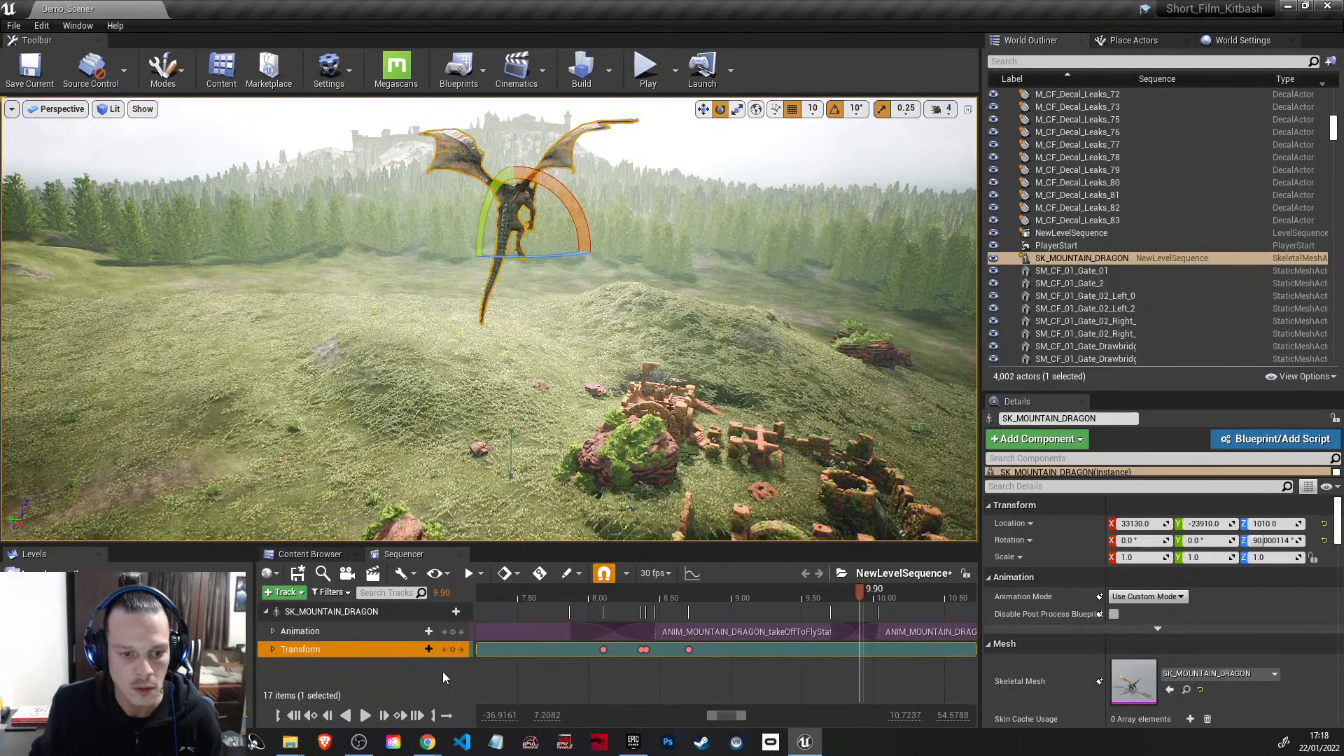
{"action": "left_click", "coordinate": [453, 650]}
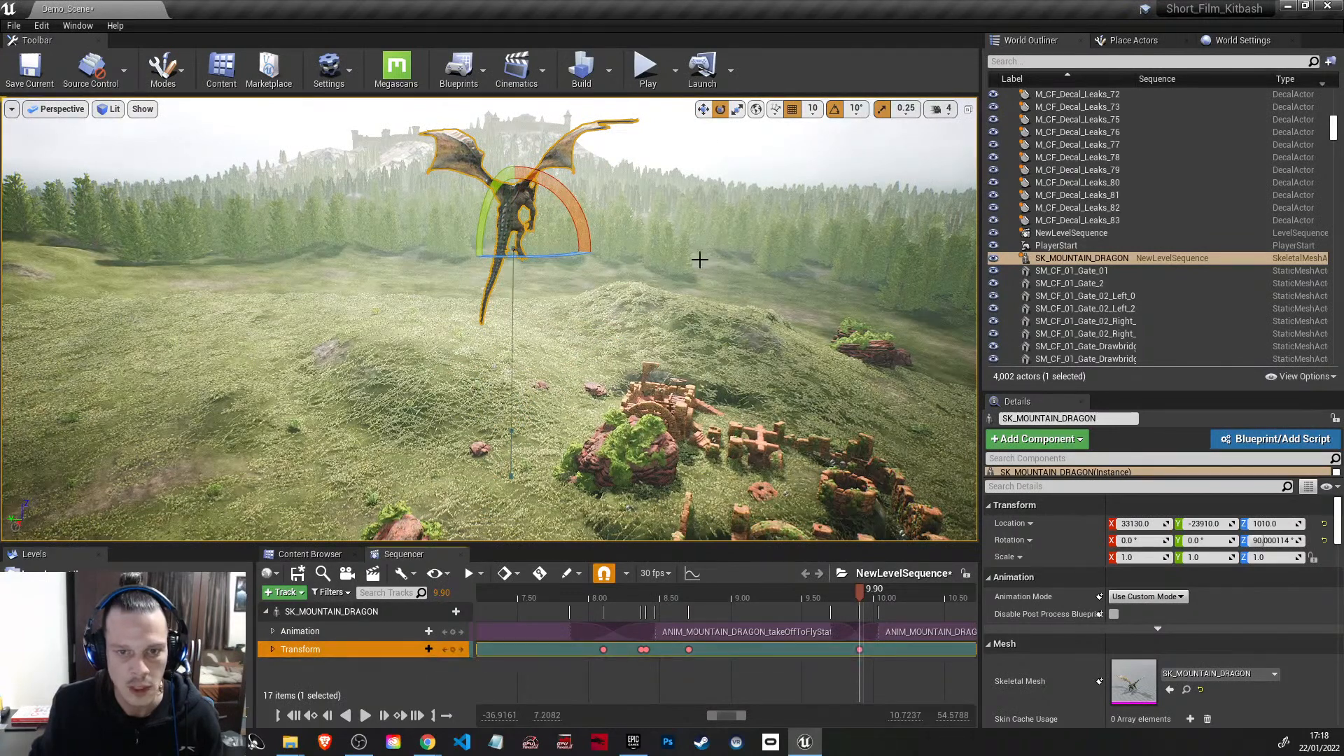
Step: At 13.4333 seconds, raise the dragon high above the forest to a Z location of 6960 and add a transform keyframe
{"action": "left_click", "coordinate": [705, 112]}
{"action": "right_click_drag", "start_coordinate": [763, 324], "coordinate": [767, 269]}
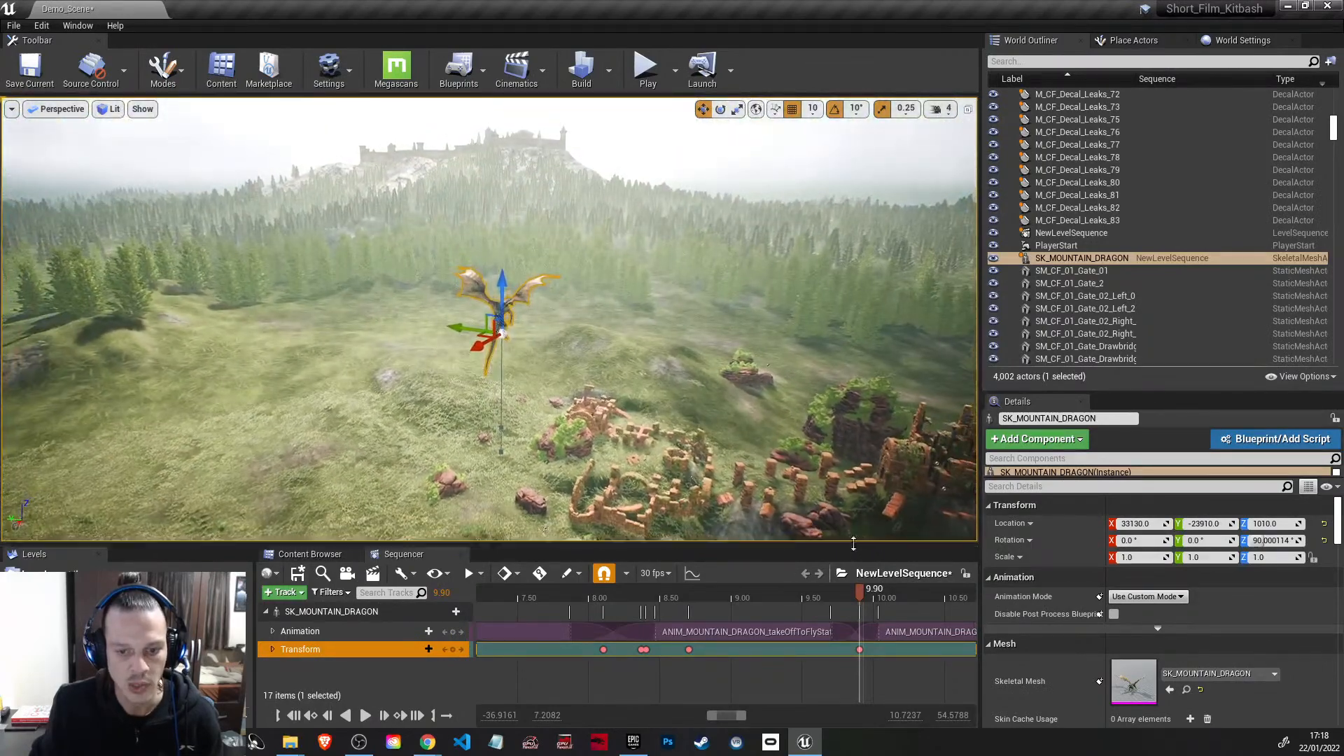
{"action": "scroll", "coordinate": [808, 683], "scroll_direction": "down", "scroll_amount": 5, "text": "ctrl"}
{"action": "scroll", "coordinate": [810, 685], "scroll_direction": "down", "scroll_amount": 4, "text": "shift"}
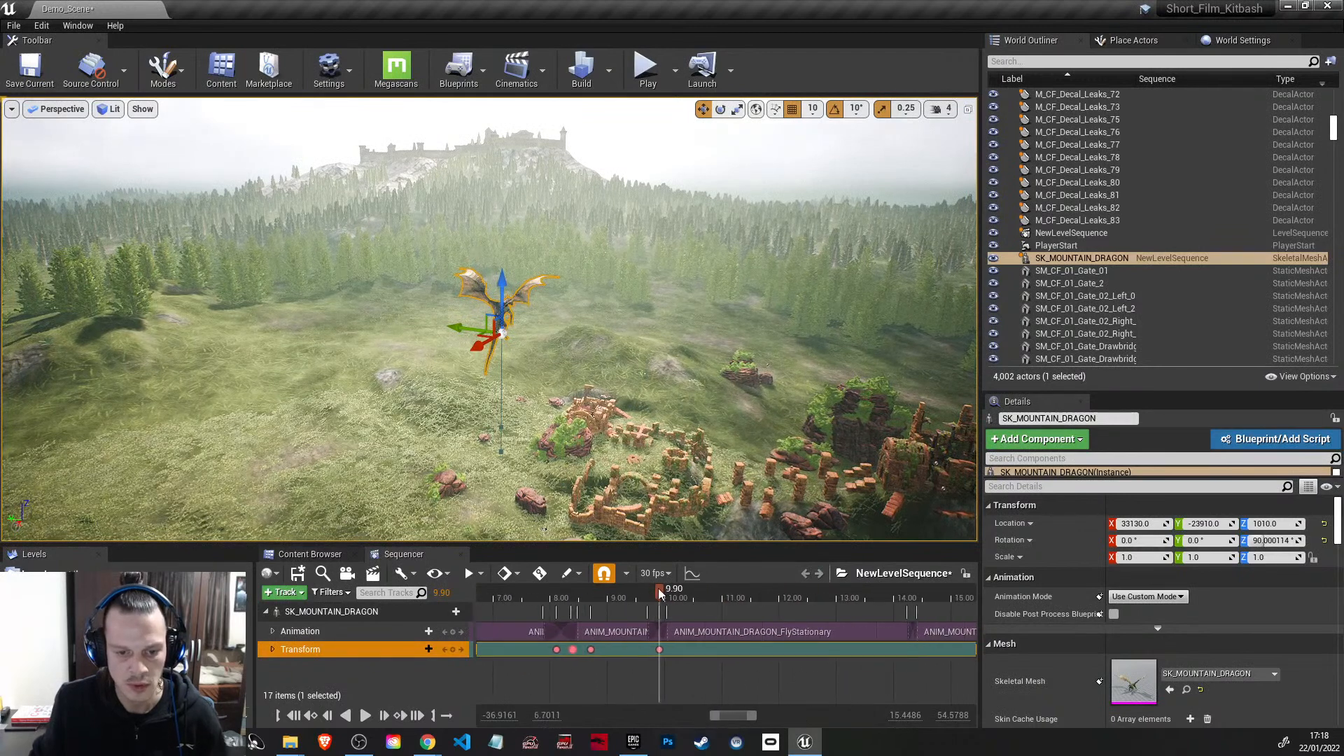
{"action": "left_click_drag", "start_coordinate": [658, 590], "coordinate": [863, 603]}
{"action": "left_click_drag", "start_coordinate": [502, 288], "coordinate": [502, 135]}
{"action": "right_click_drag", "start_coordinate": [673, 280], "coordinate": [673, 263]}
{"action": "key", "text": "e"}
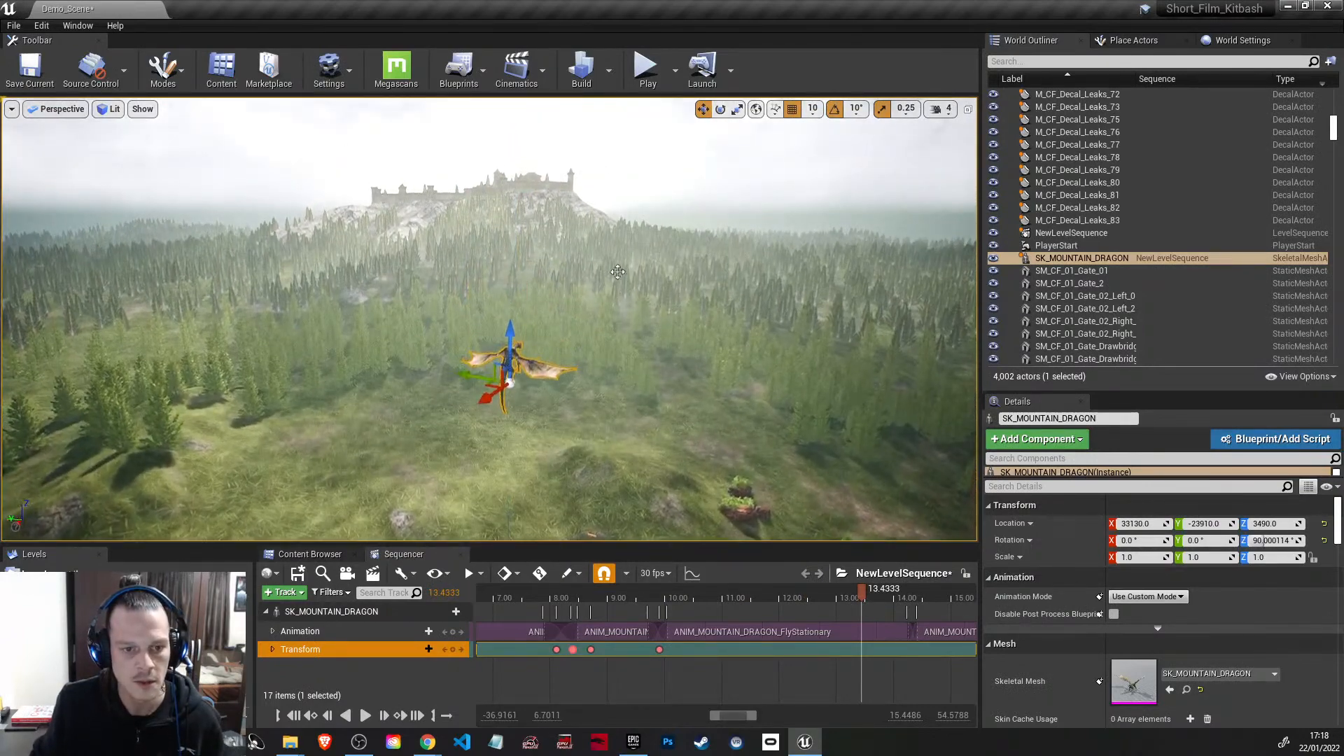
{"action": "left_click_drag", "start_coordinate": [509, 336], "coordinate": [526, 160]}
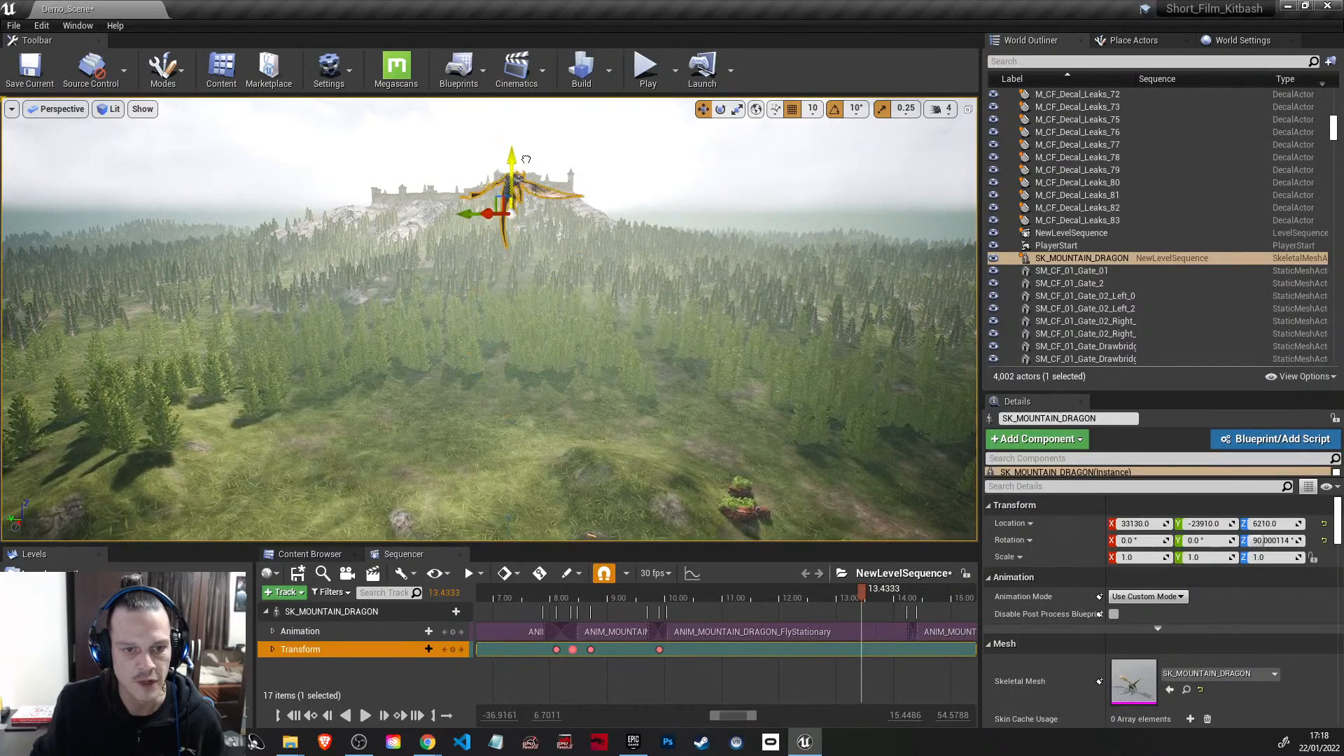
{"action": "key", "text": "e"}
{"action": "right_click_drag", "start_coordinate": [602, 296], "coordinate": [602, 290]}
{"action": "left_click_drag", "start_coordinate": [512, 280], "coordinate": [512, 236]}
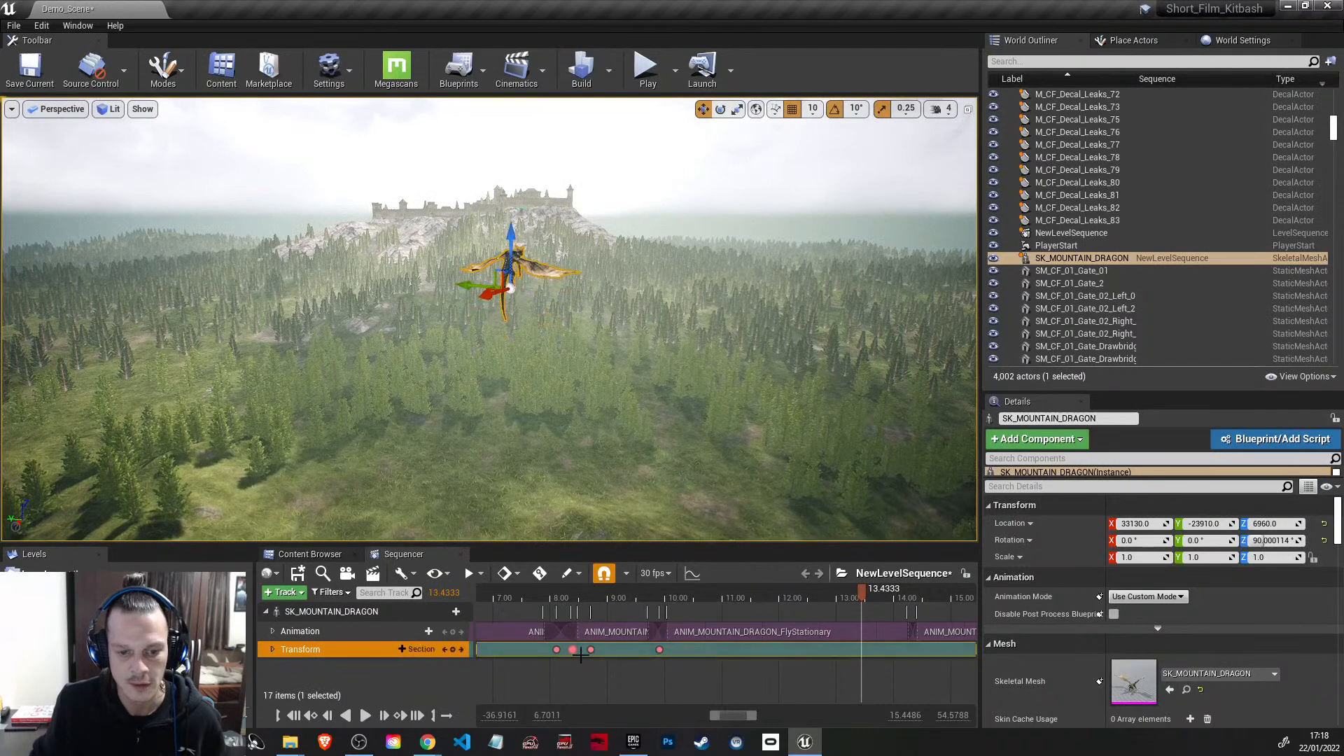
{"action": "left_click", "coordinate": [454, 650]}
Step: Viewing the dragon from the side, raise it to a Z location of 7850 at 14.0667 seconds and key its transform
{"action": "left_click_drag", "start_coordinate": [863, 589], "coordinate": [905, 593]}
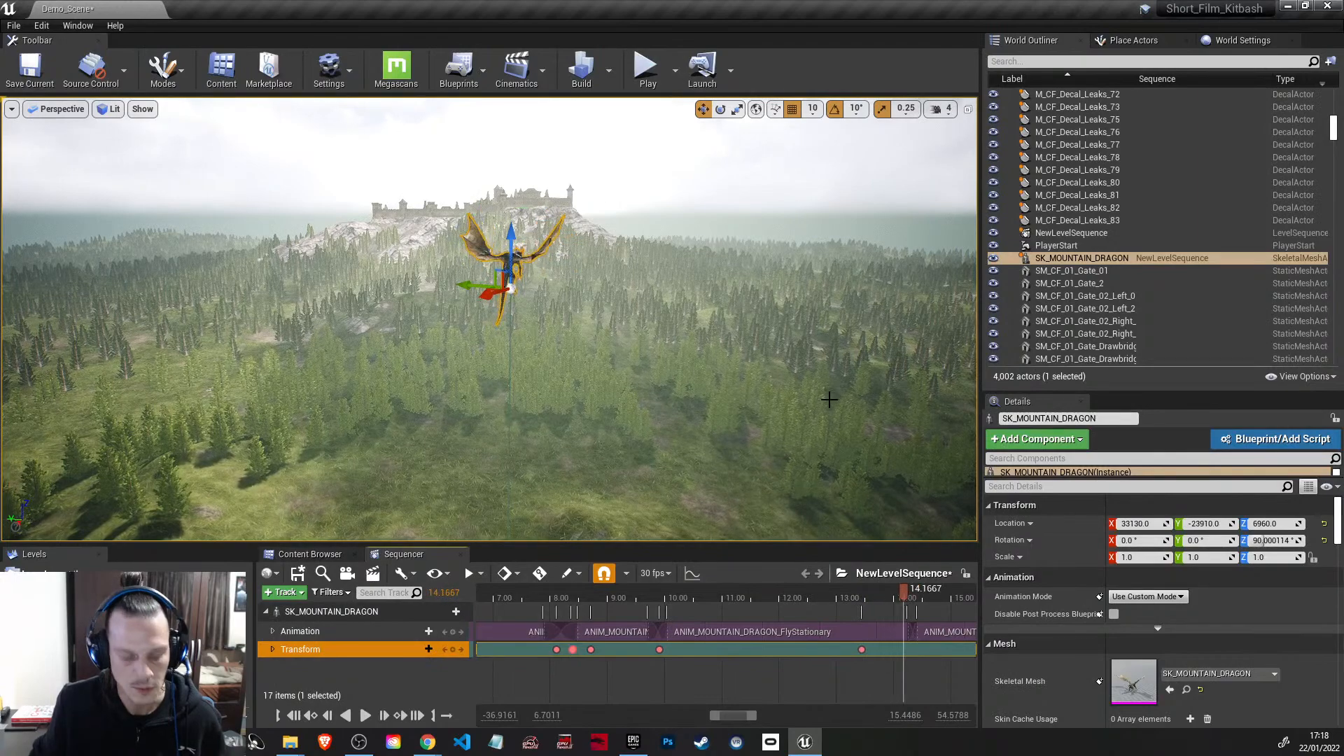
{"action": "key", "text": "w"}
{"action": "right_click_drag", "start_coordinate": [490, 316], "coordinate": [378, 303]}
{"action": "key", "text": "d"}
{"action": "right_click_drag", "start_coordinate": [865, 378], "coordinate": [830, 400]}
{"action": "right_click_drag", "start_coordinate": [861, 682], "coordinate": [612, 671]}
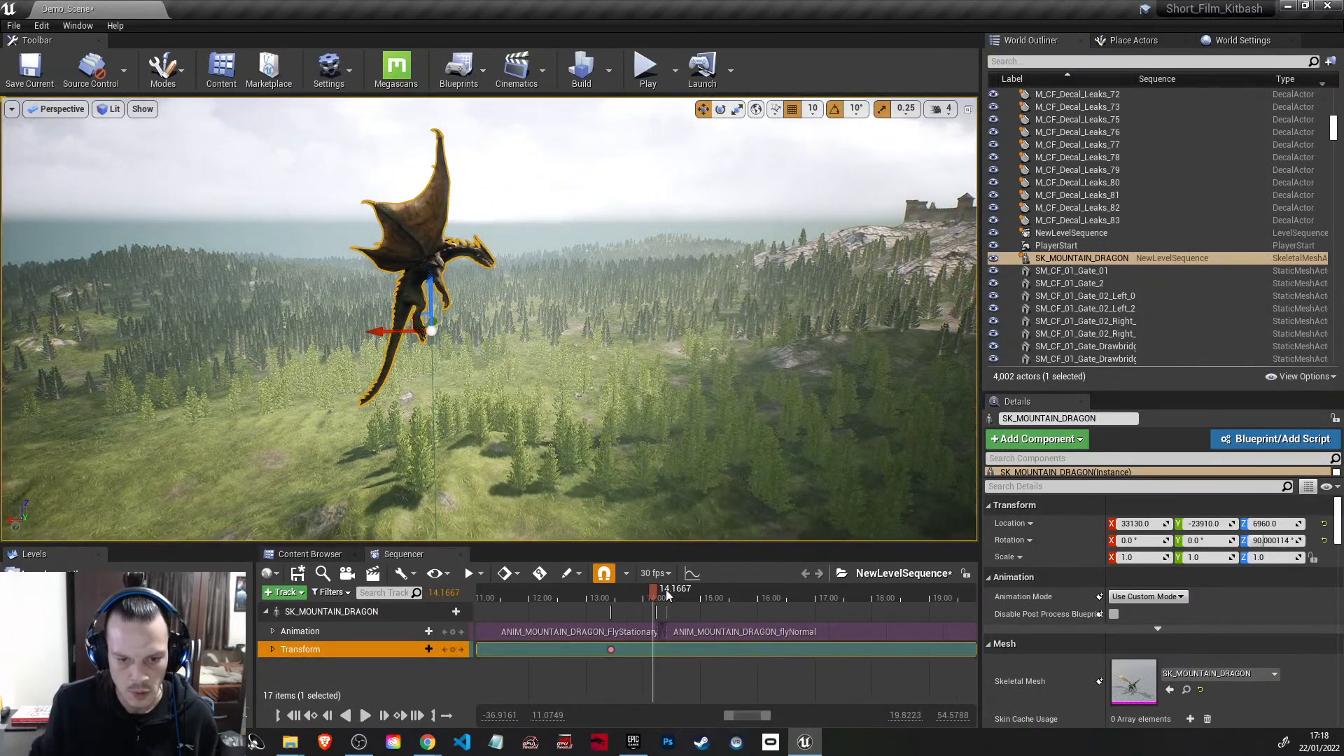
{"action": "mouse_move", "coordinate": [655, 591]}
{"action": "left_mouse_down"}
{"action": "mouse_move", "coordinate": [666, 591]}
{"action": "mouse_move", "coordinate": [645, 593]}
{"action": "left_mouse_up"}
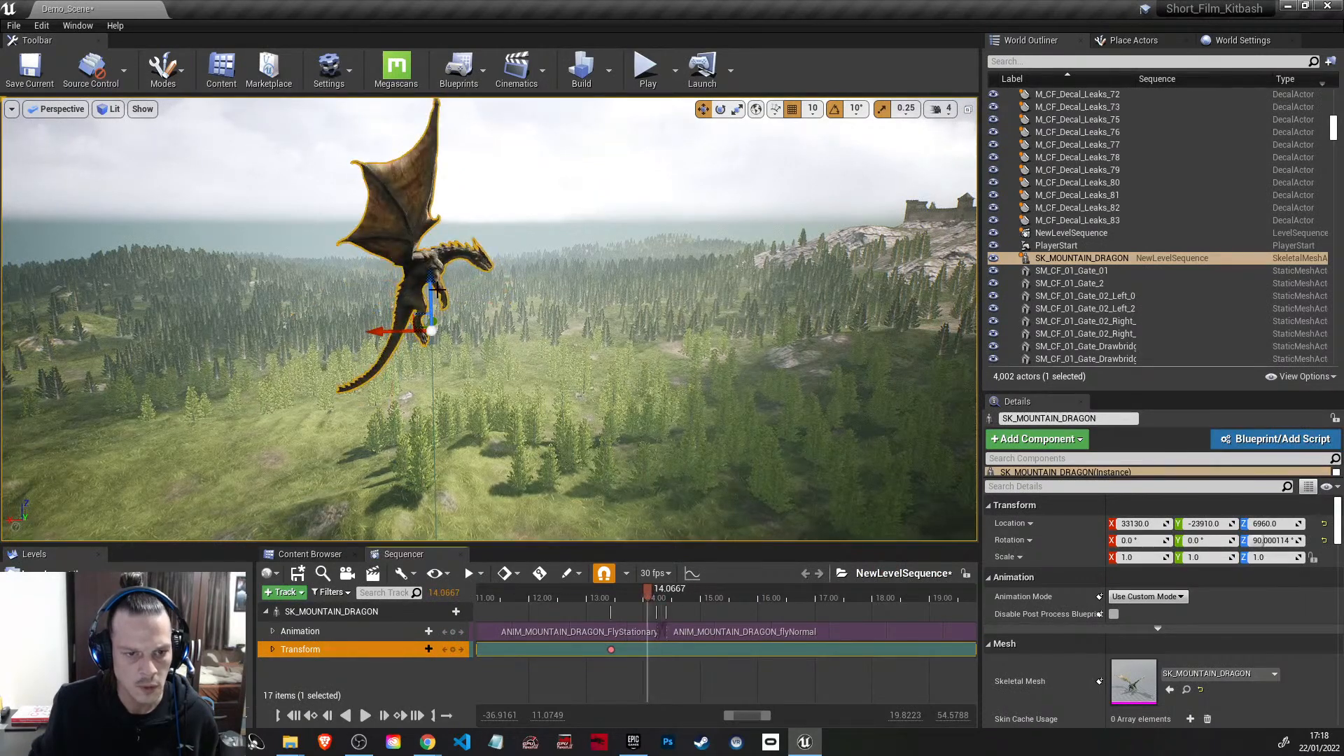
{"action": "left_click_drag", "start_coordinate": [430, 299], "coordinate": [430, 166]}
{"action": "left_click", "coordinate": [453, 650]}
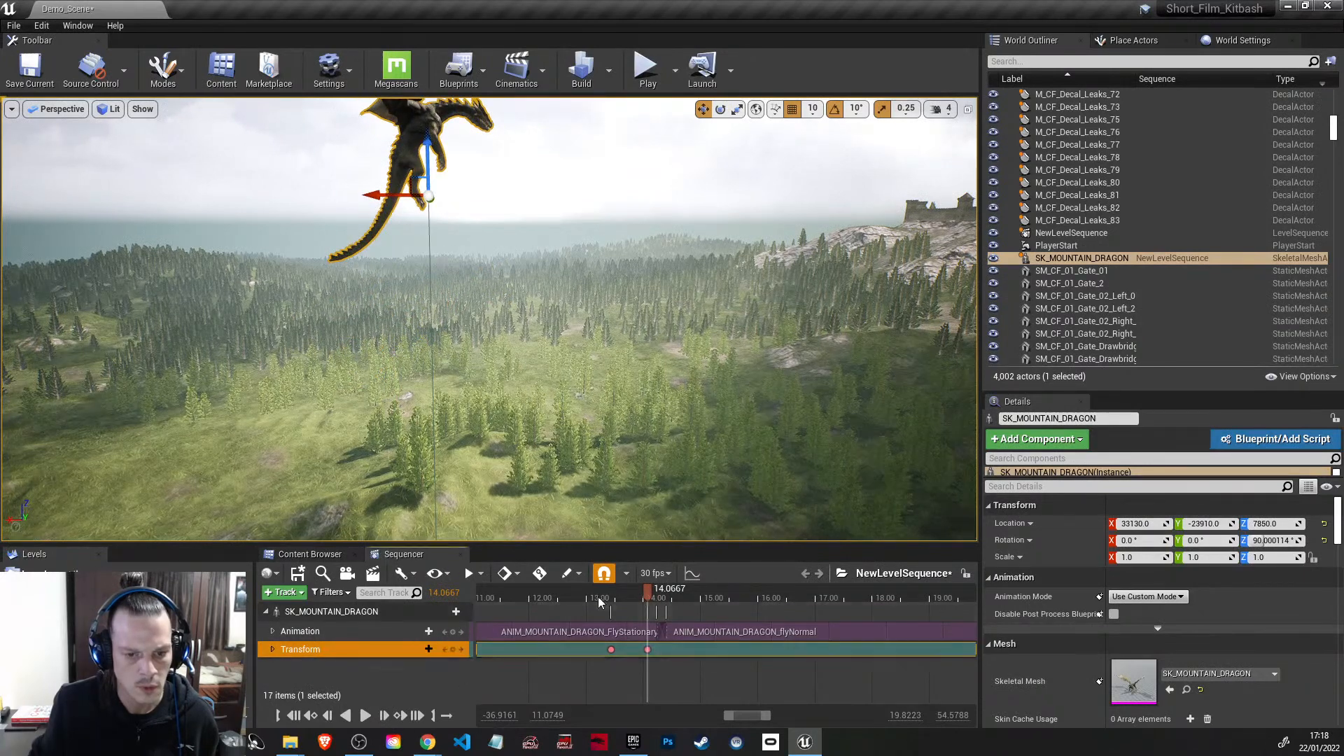
Step: At 14.40 seconds, tilt the dragon 20° nose-down, move it forward and down to X 32680, Z 7620, and key its transform
{"action": "left_click_drag", "start_coordinate": [646, 590], "coordinate": [668, 593]}
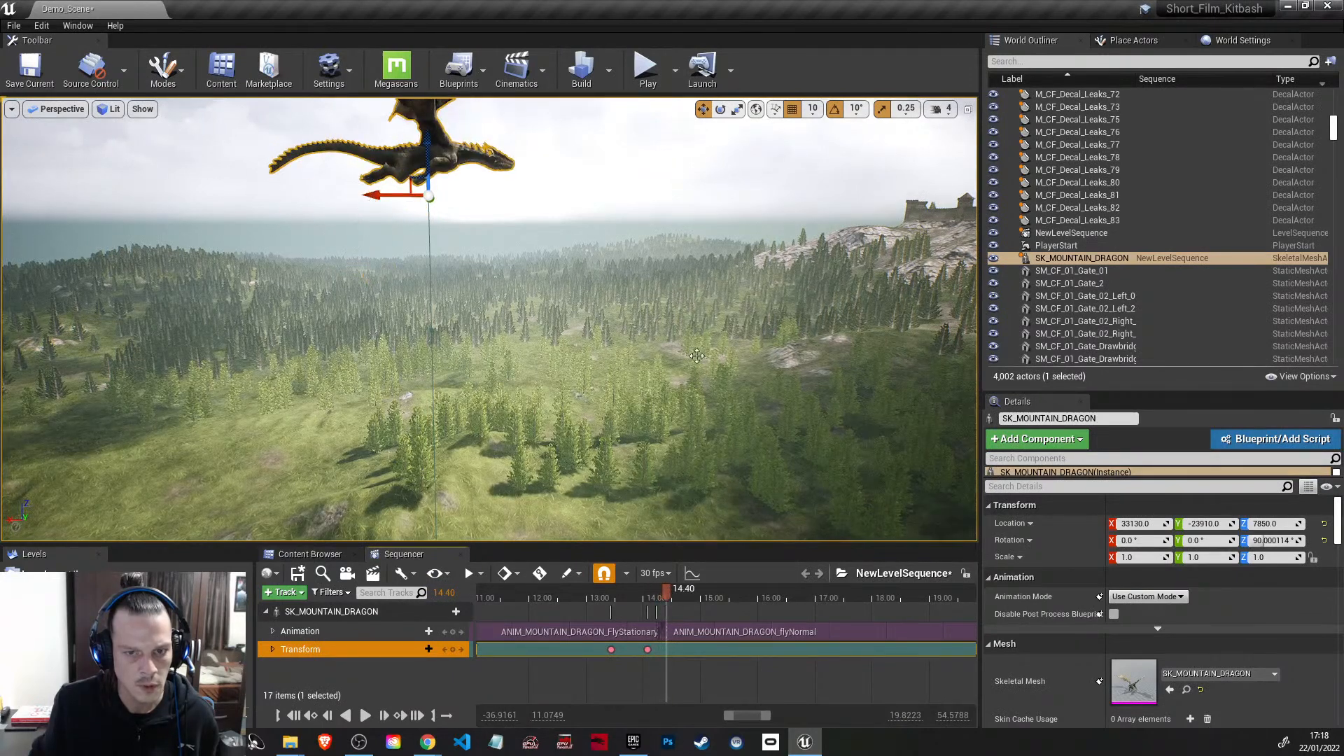
{"action": "left_click", "coordinate": [721, 110]}
{"action": "left_click_drag", "start_coordinate": [490, 231], "coordinate": [450, 187]}
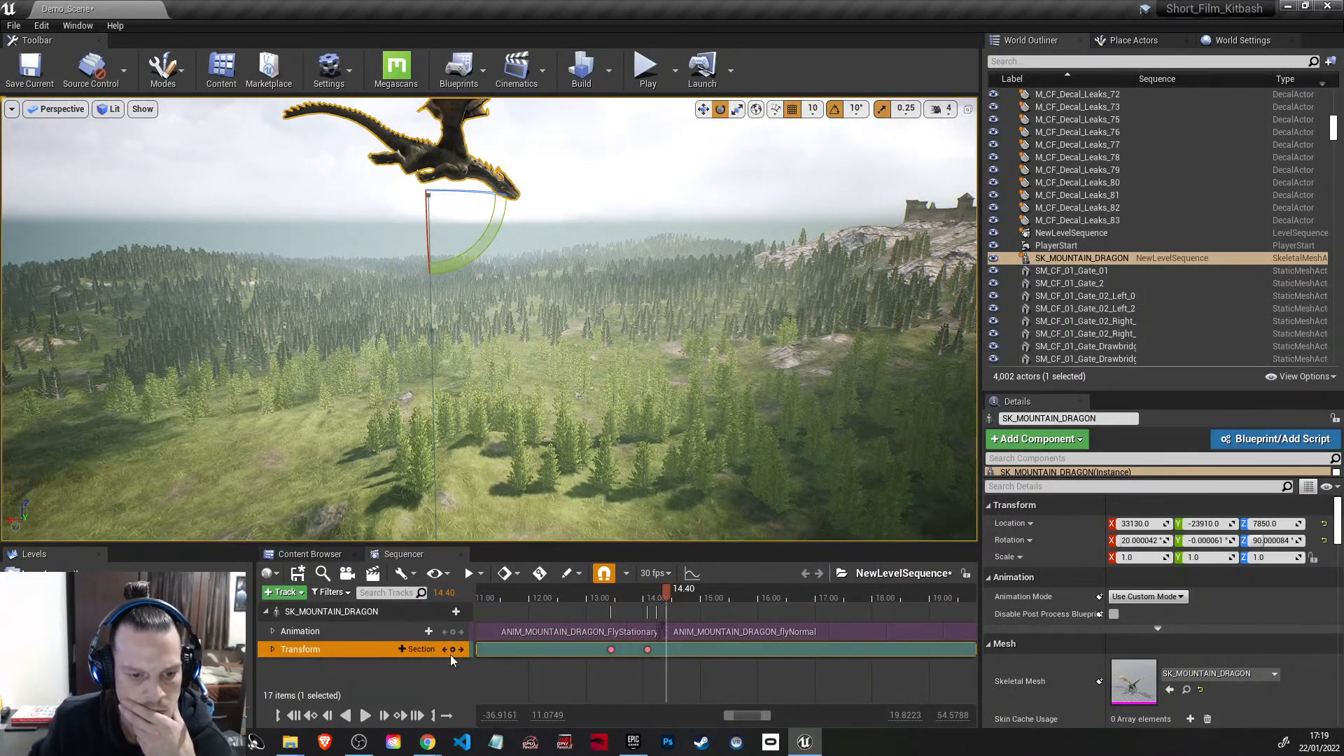
{"action": "left_click", "coordinate": [704, 110]}
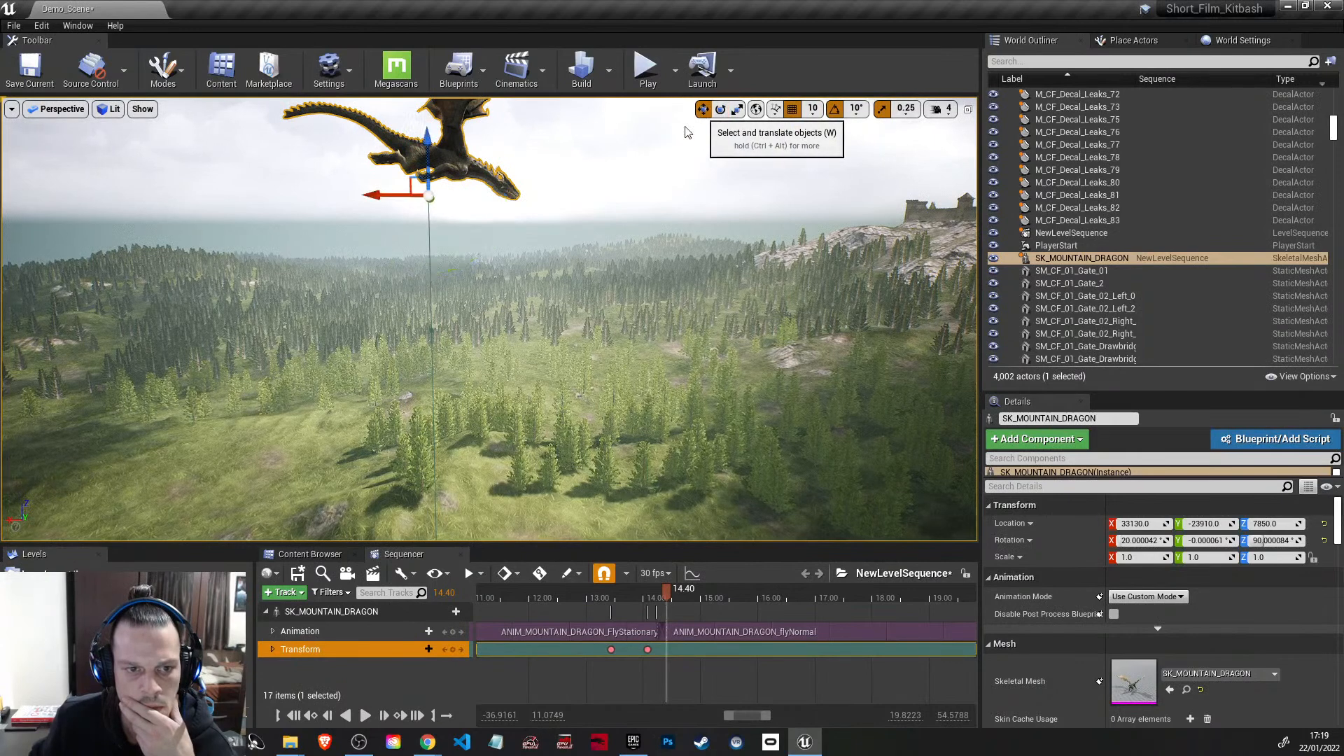
{"action": "left_click_drag", "start_coordinate": [383, 193], "coordinate": [498, 184]}
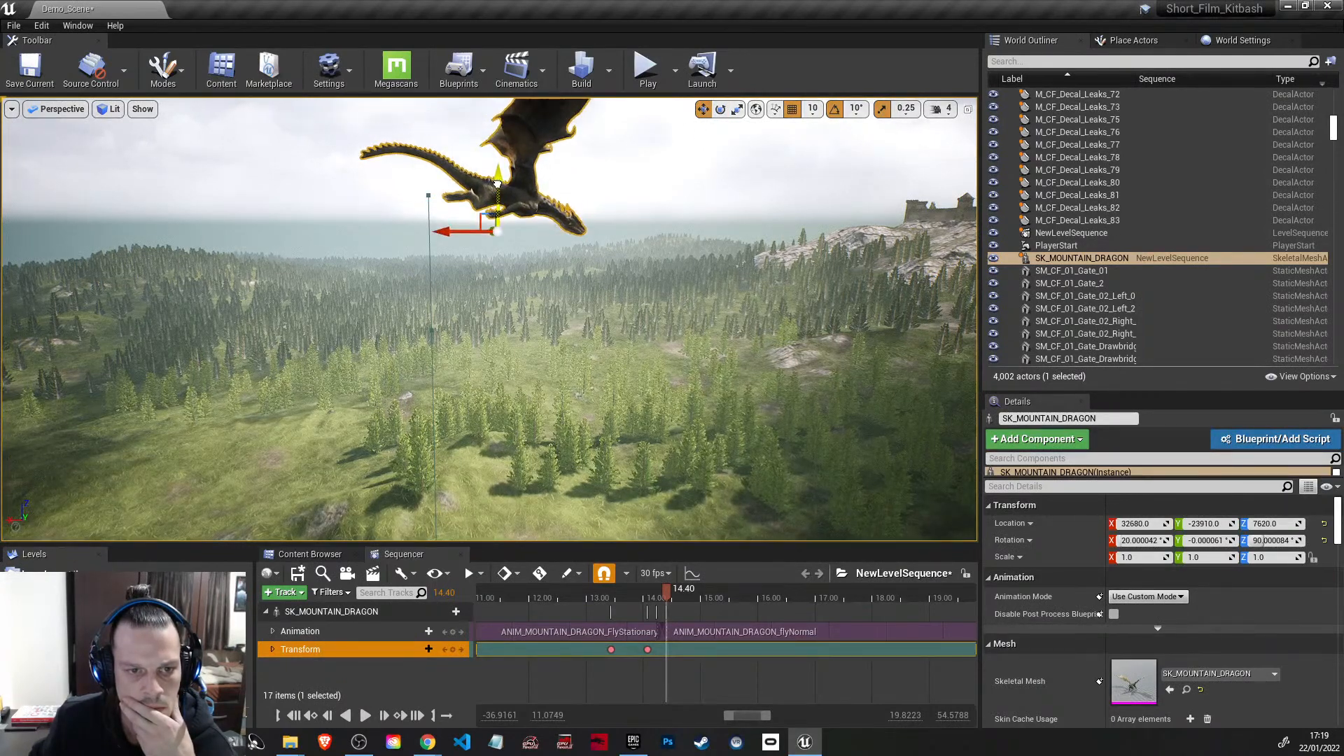
{"action": "left_click", "coordinate": [455, 649]}
Step: At 15.20 seconds, move the dragon forward to X 32130, level its X rotation to 0°, and key its transform
{"action": "left_click_drag", "start_coordinate": [668, 594], "coordinate": [714, 603]}
{"action": "left_click_drag", "start_coordinate": [455, 235], "coordinate": [495, 235]}
{"action": "left_click", "coordinate": [721, 109]}
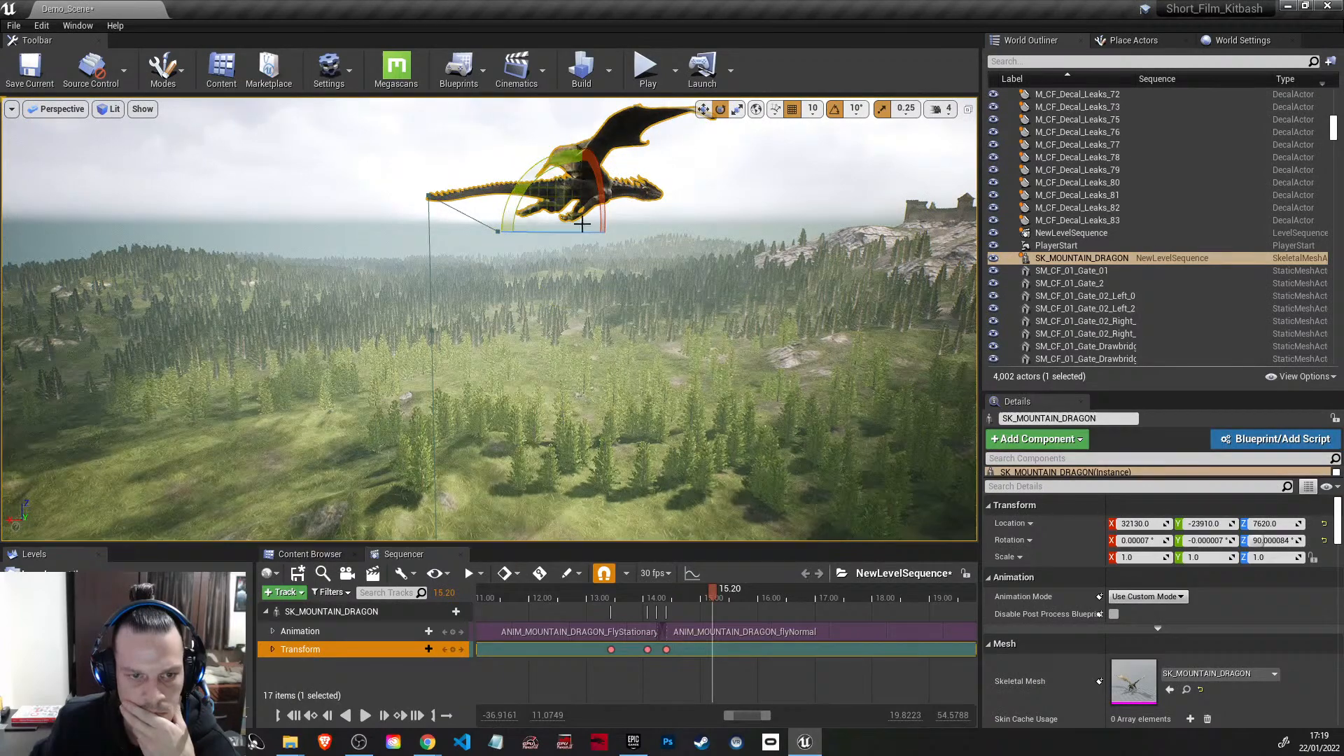
{"action": "left_click", "coordinate": [454, 650]}
Step: Increase the viewport camera speed to 6 and fly over the forest to look back at the dragon from afar
{"action": "right_click_drag", "start_coordinate": [726, 362], "coordinate": [841, 356]}
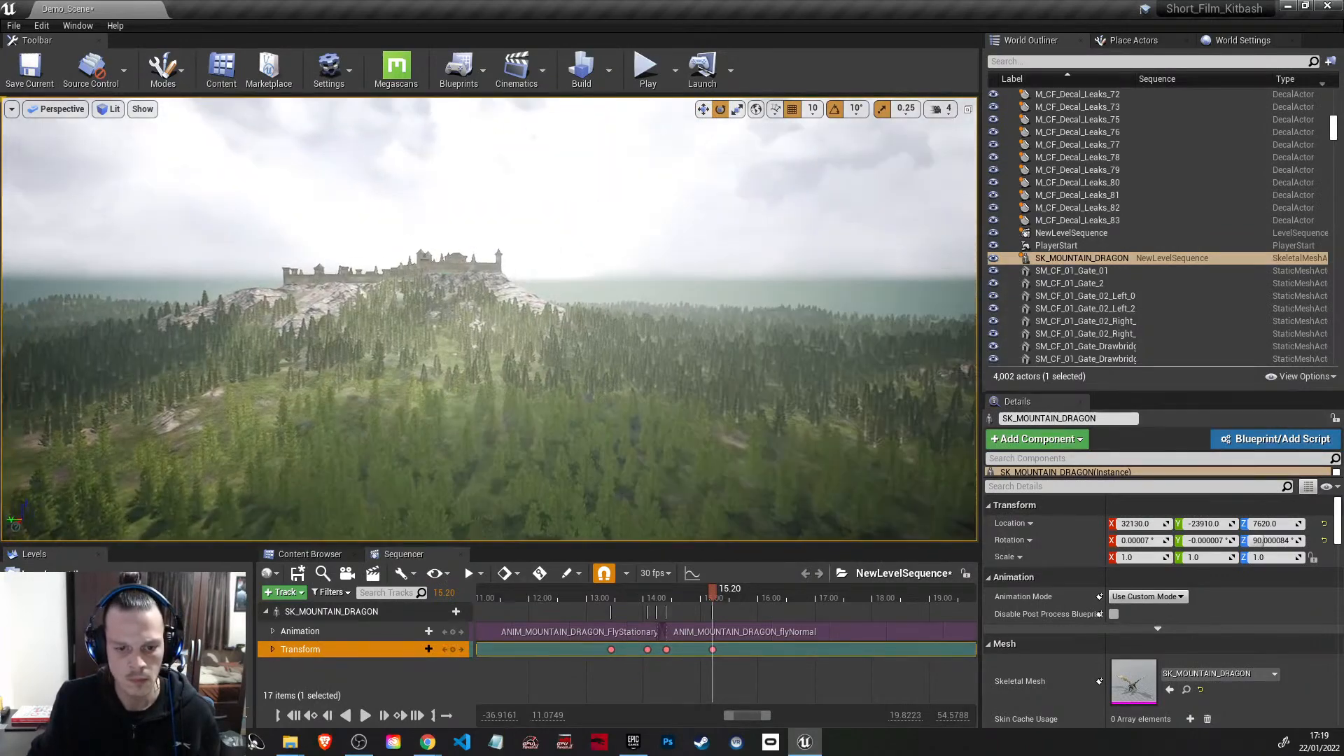
{"action": "left_click", "coordinate": [944, 110]}
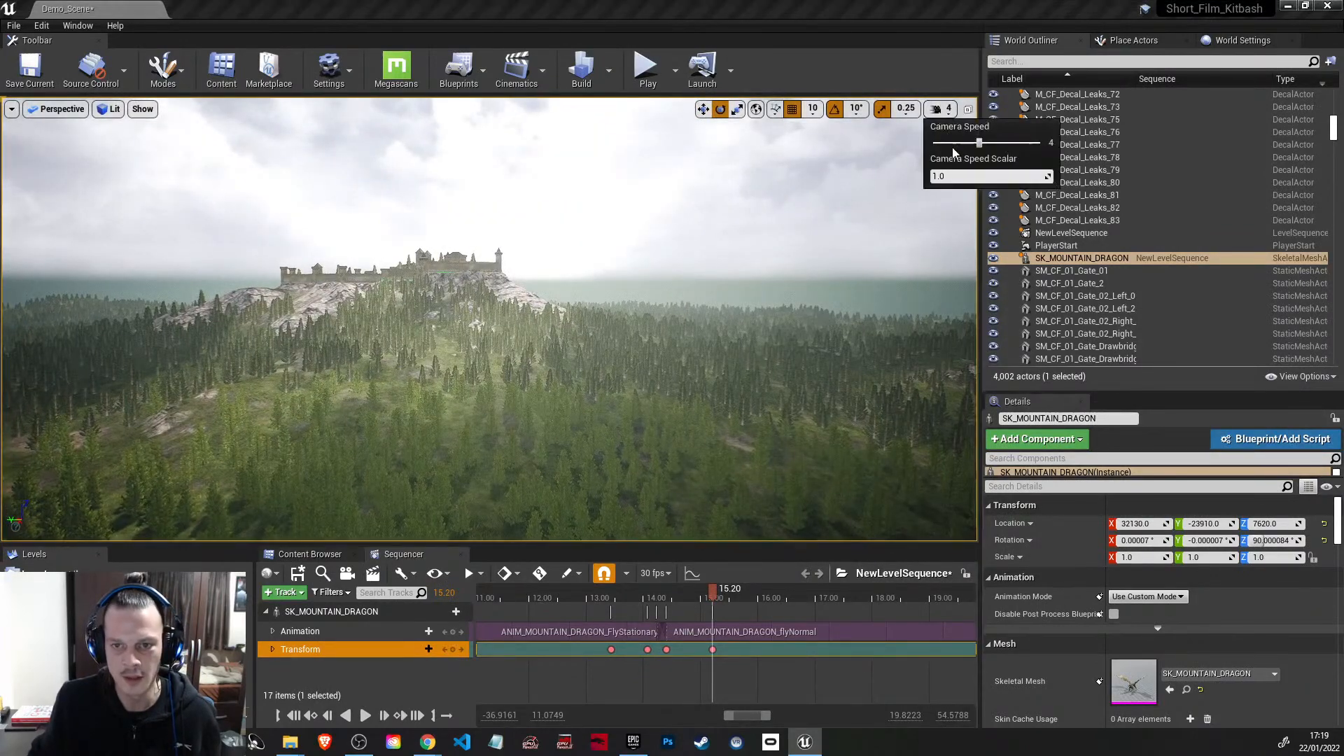
{"action": "left_click", "coordinate": [1010, 143]}
{"action": "key", "text": "w"}
{"action": "right_click_drag", "start_coordinate": [729, 301], "coordinate": [478, 291]}
{"action": "key", "text": "w"}
{"action": "key", "text": "w"}
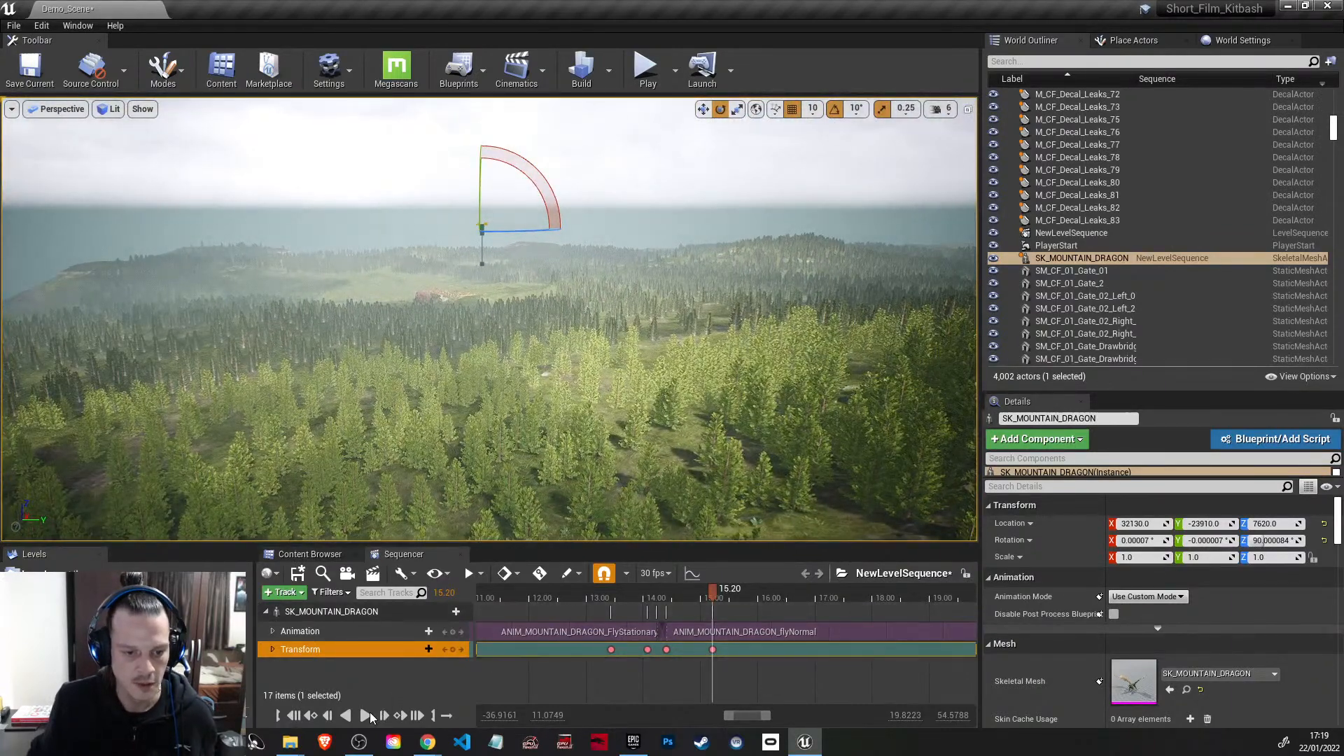
Step: Extend the end of the ANIM_MOUNTAIN_DRAGON_flyNormal clip to about 23 seconds and play the sequence from 15.20 seconds
{"action": "scroll", "coordinate": [781, 664], "scroll_direction": "down", "scroll_amount": 7, "text": "shift"}
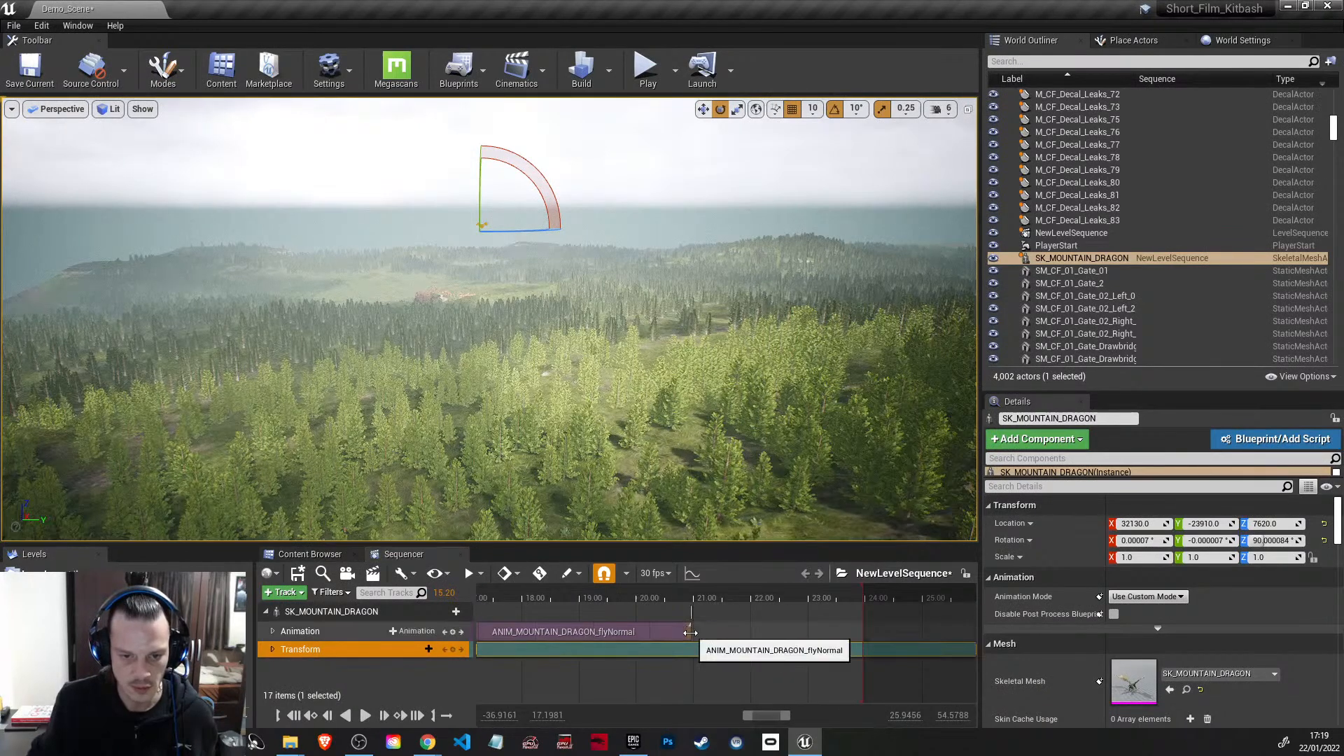
{"action": "left_click_drag", "start_coordinate": [691, 632], "coordinate": [807, 648]}
{"action": "scroll", "coordinate": [784, 661], "scroll_direction": "down", "scroll_amount": 5}
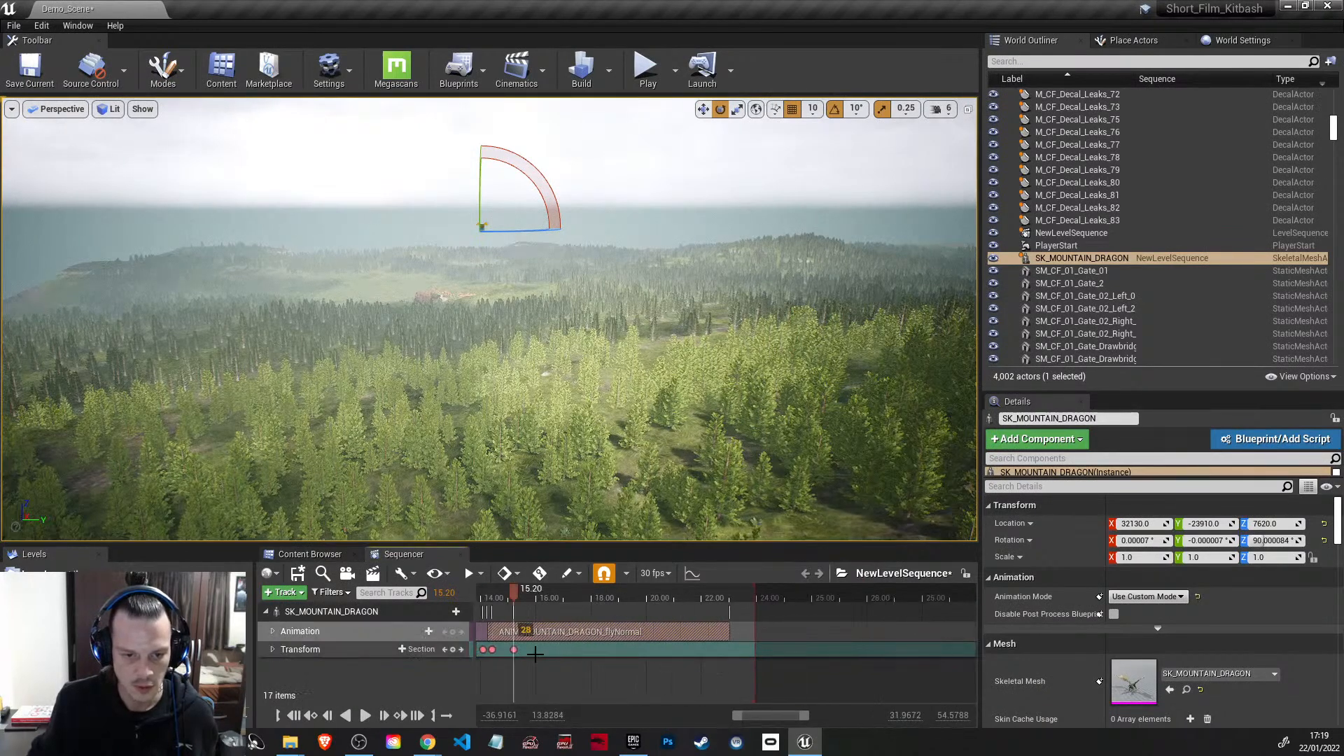
{"action": "left_click", "coordinate": [361, 716]}
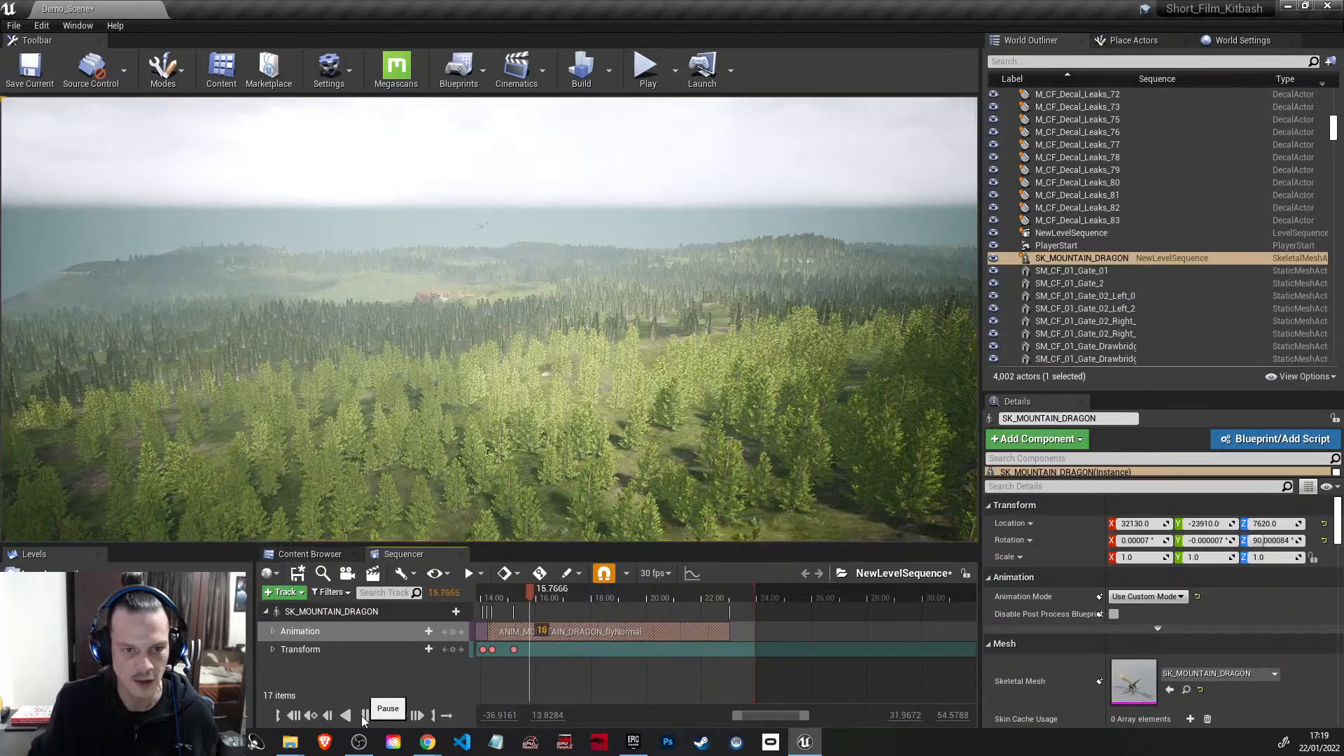
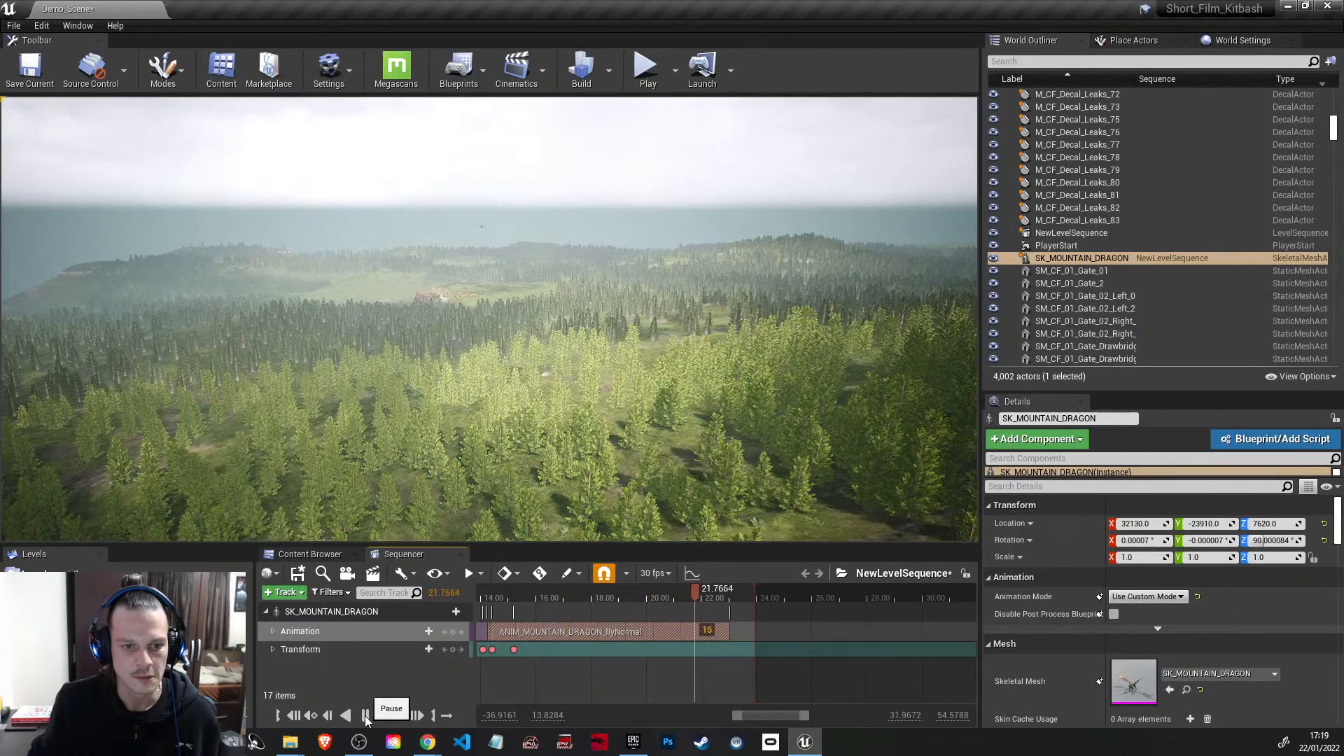
Step: Stop playback at 22.93 seconds, move the dragon far forward to X -8840, and key its transform
{"action": "left_click", "coordinate": [365, 717]}
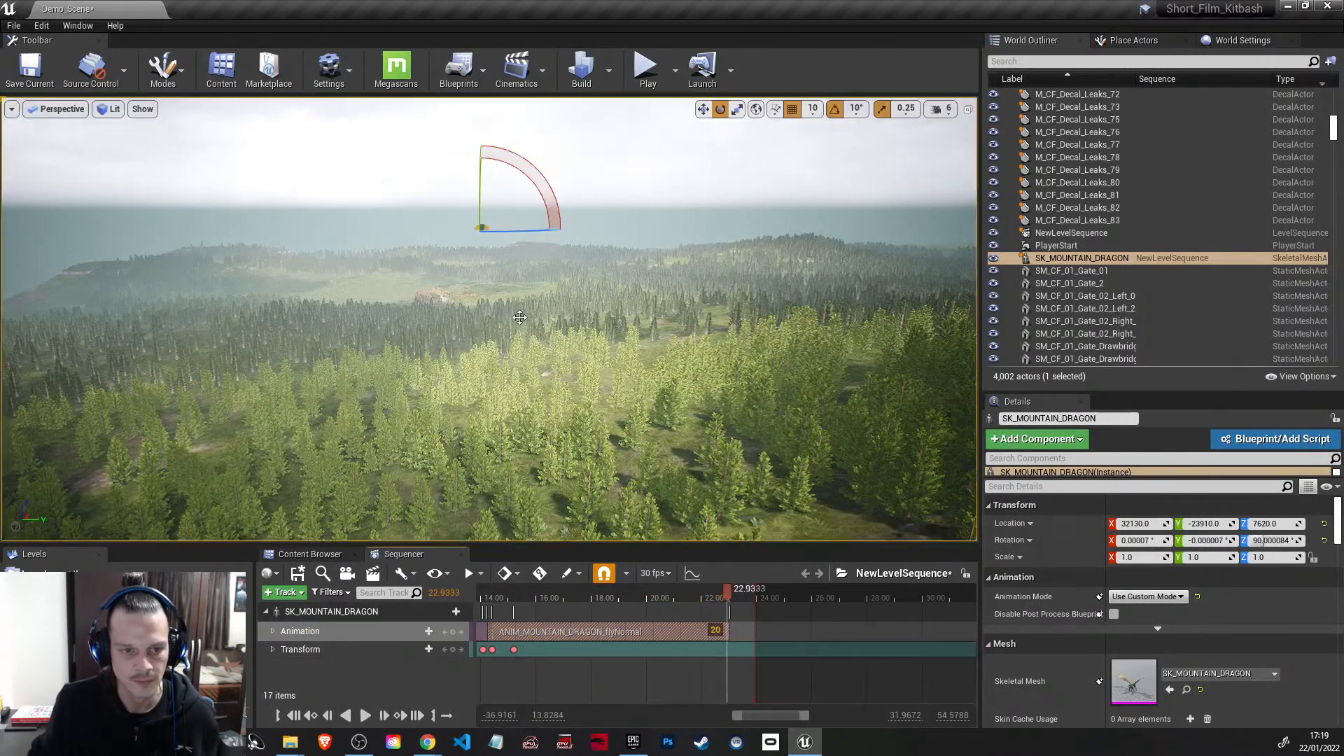
{"action": "key", "text": "w"}
{"action": "right_click_drag", "start_coordinate": [490, 319], "coordinate": [372, 312]}
{"action": "key", "text": "d"}
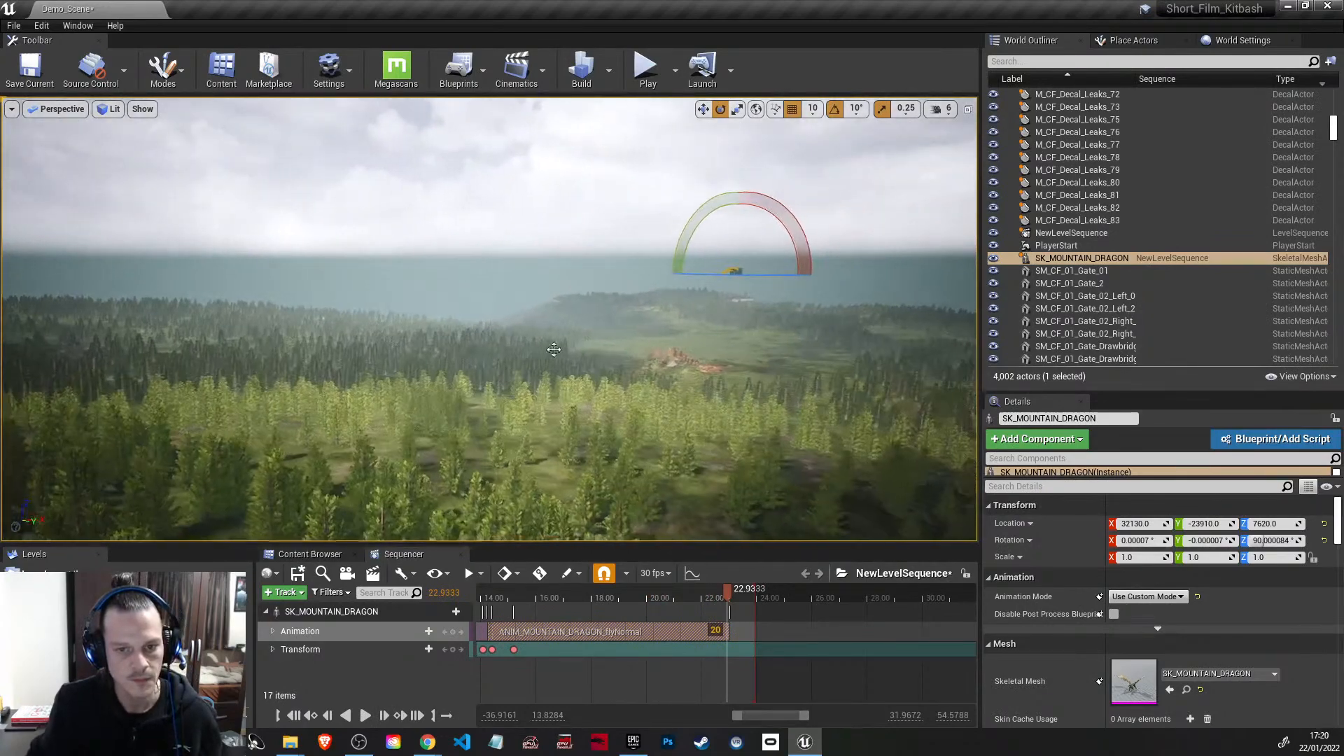
{"action": "left_click", "coordinate": [704, 110]}
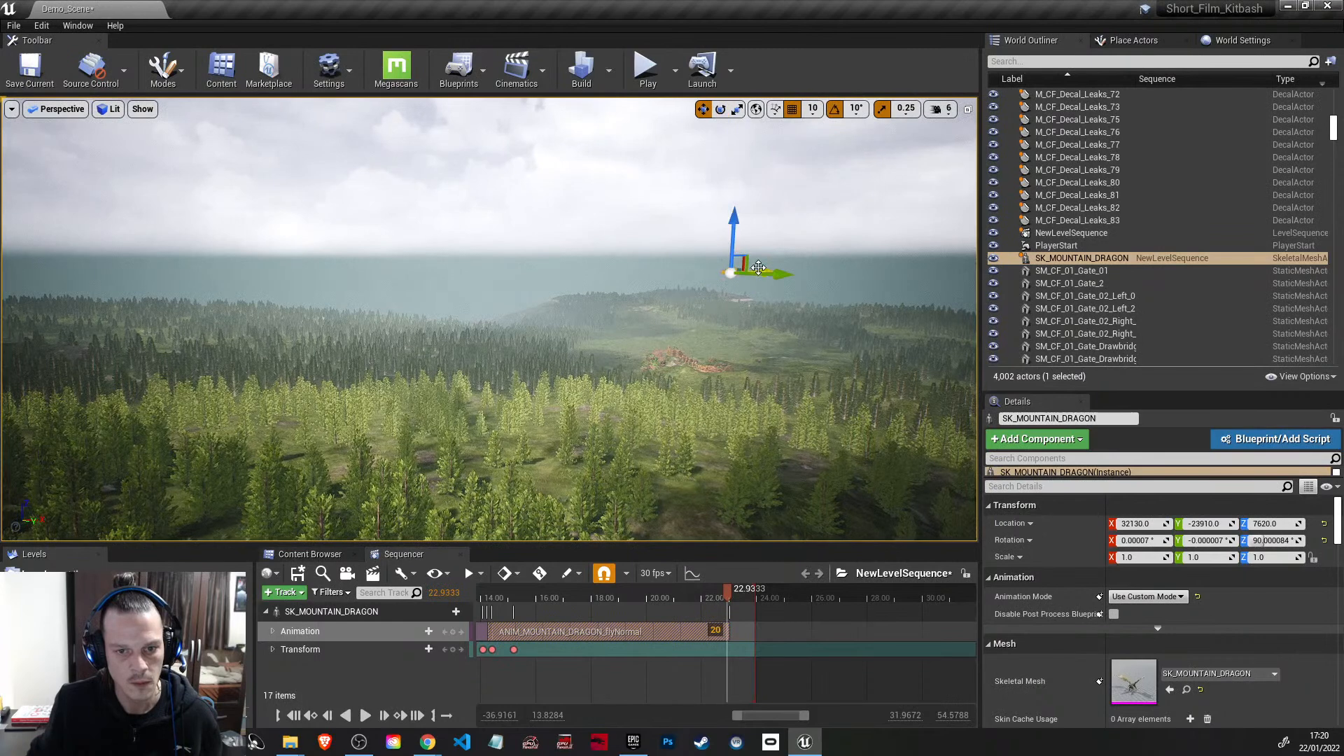
{"action": "left_click_drag", "start_coordinate": [622, 279], "coordinate": [233, 297]}
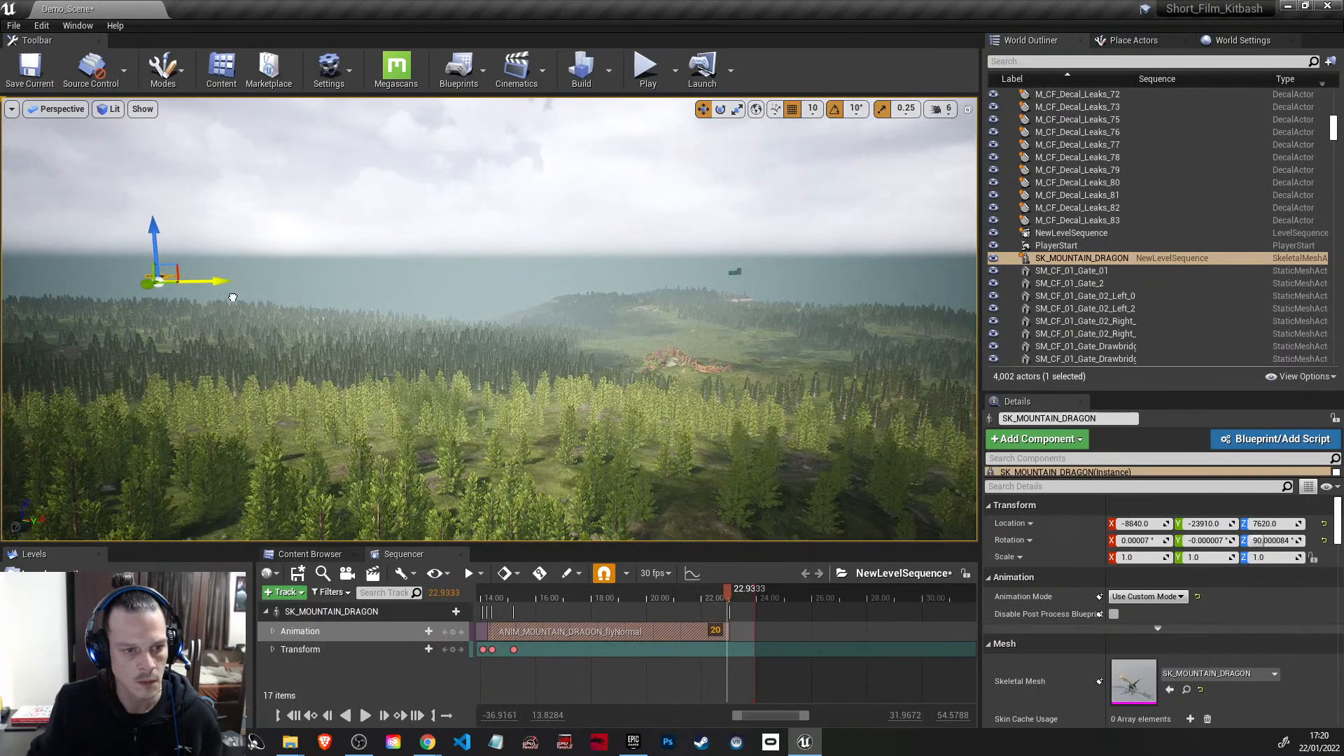
{"action": "right_click_drag", "start_coordinate": [254, 319], "coordinate": [147, 311]}
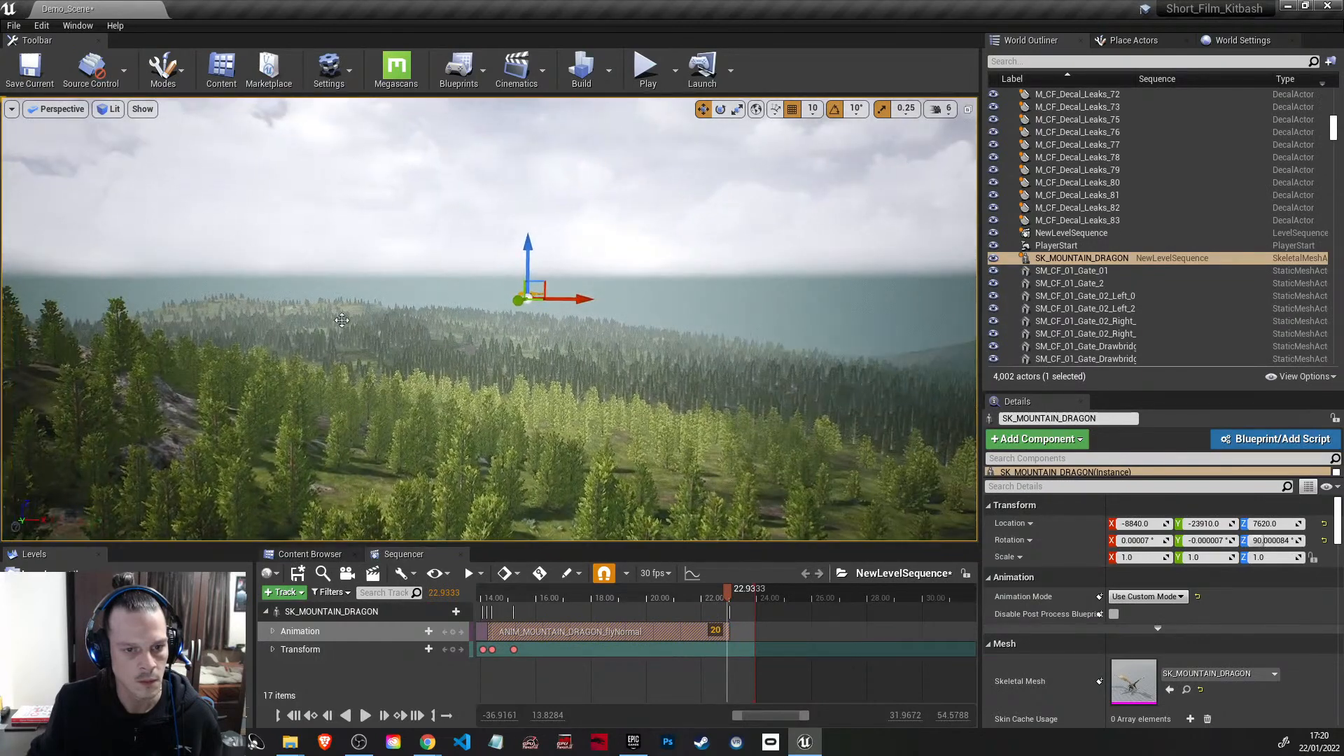
{"action": "left_click", "coordinate": [454, 649]}
Step: Rewind the sequence to 0.0667 seconds with SK_MOUNTAIN_DRAGON framed in the viewport, and save the level sequence
{"action": "left_click_drag", "start_coordinate": [733, 590], "coordinate": [566, 592]}
{"action": "right_click_drag", "start_coordinate": [670, 695], "coordinate": [900, 672]}
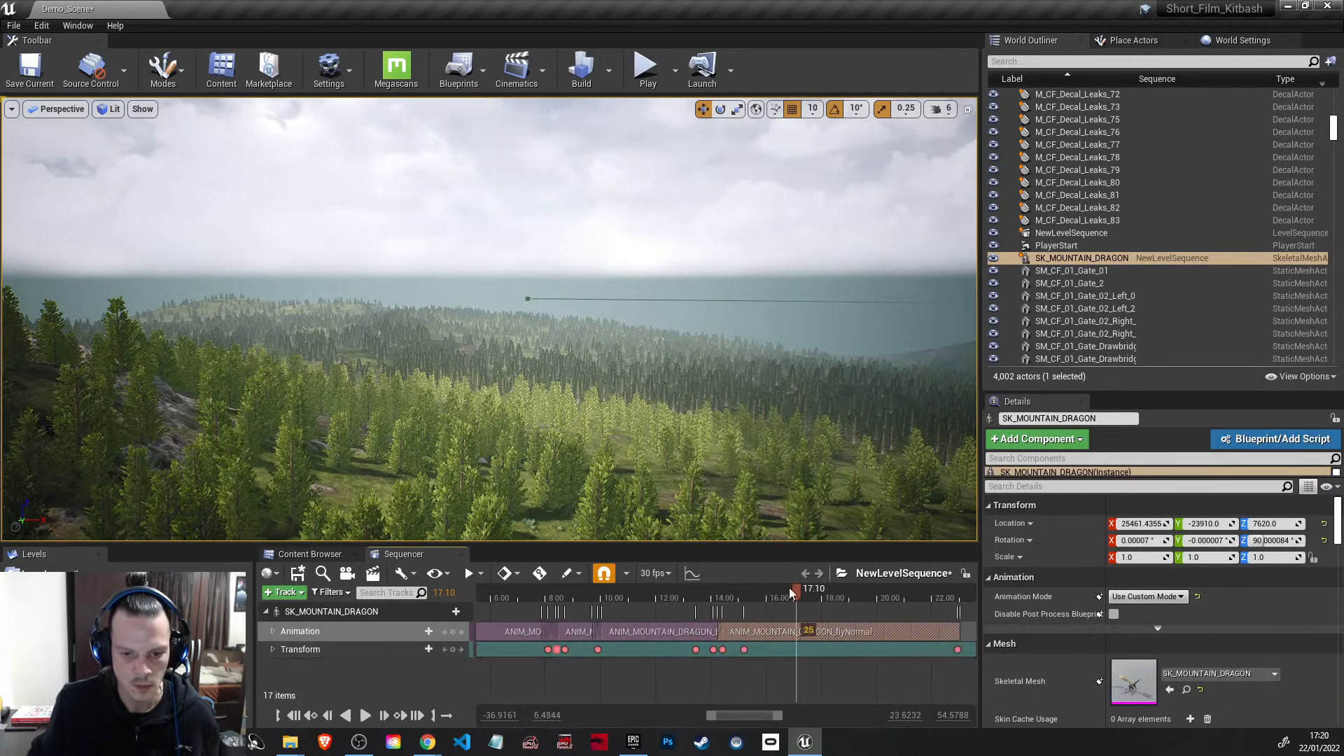
{"action": "left_click_drag", "start_coordinate": [796, 591], "coordinate": [449, 574]}
{"action": "right_click_drag", "start_coordinate": [844, 673], "coordinate": [1088, 673]}
{"action": "left_click_drag", "start_coordinate": [720, 591], "coordinate": [567, 589]}
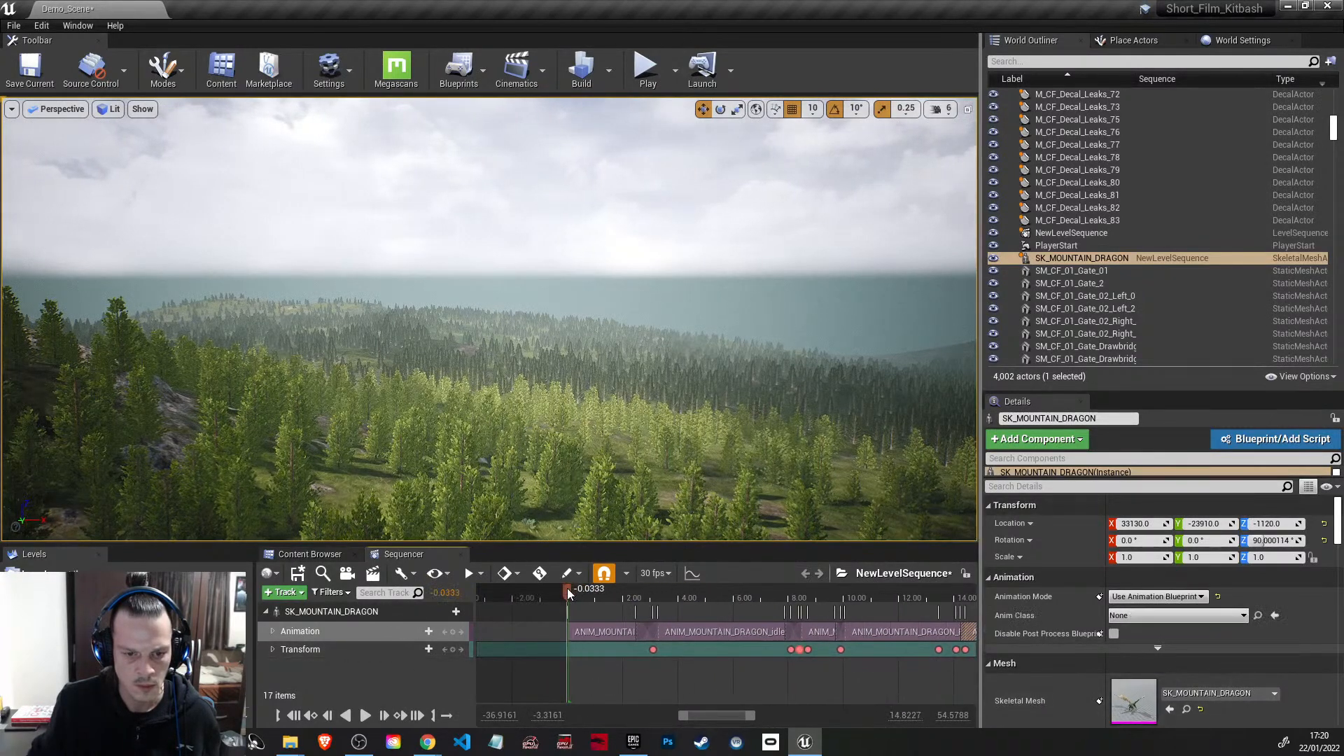
{"action": "double_click", "coordinate": [1070, 259]}
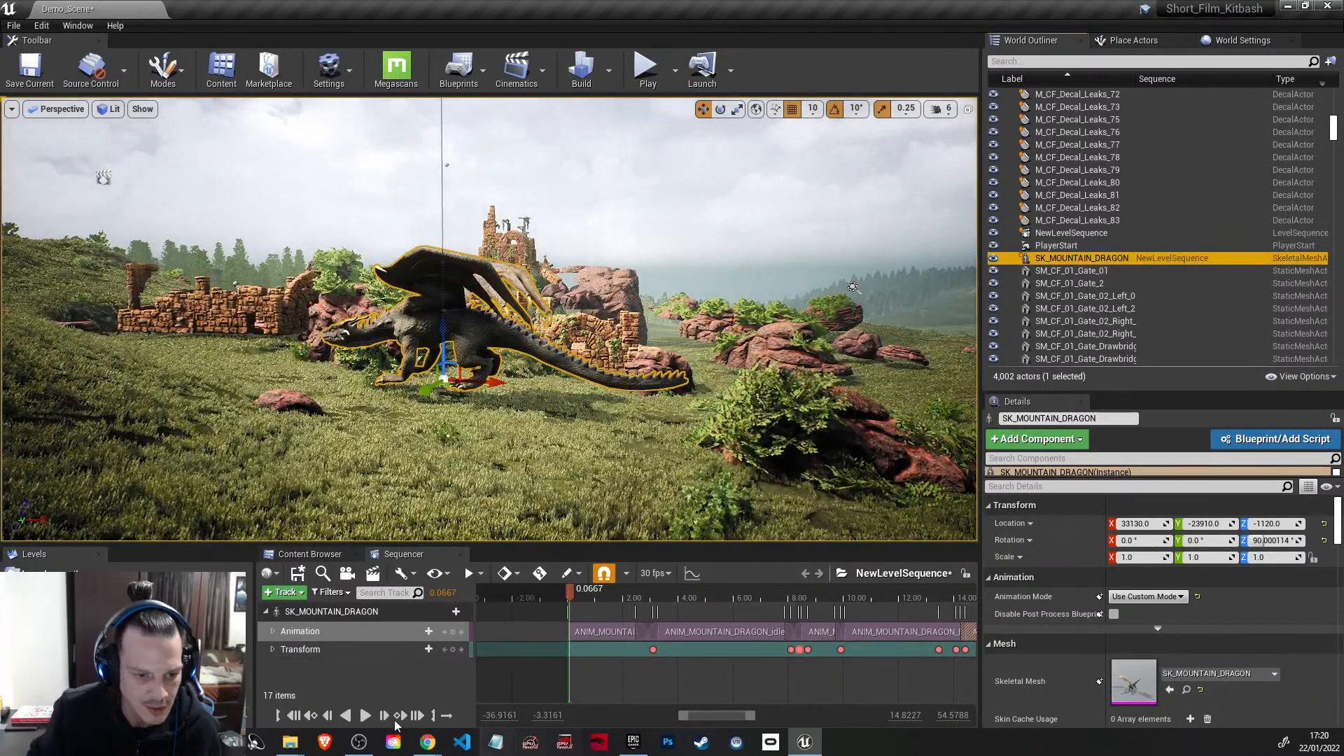
{"action": "left_click", "coordinate": [299, 574]}
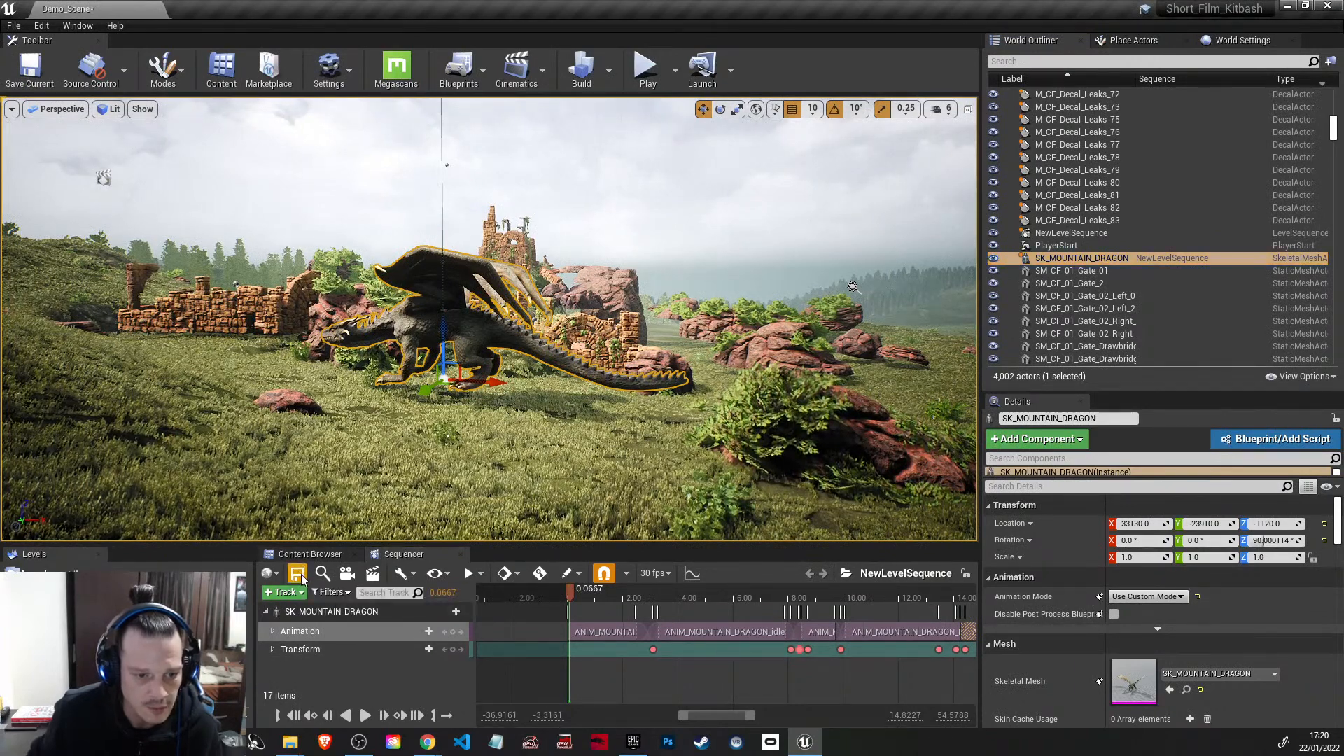
Step: Create a new cine camera as the current camera cut and set its filmback to 16:9 DSLR
{"action": "left_click", "coordinate": [348, 575]}
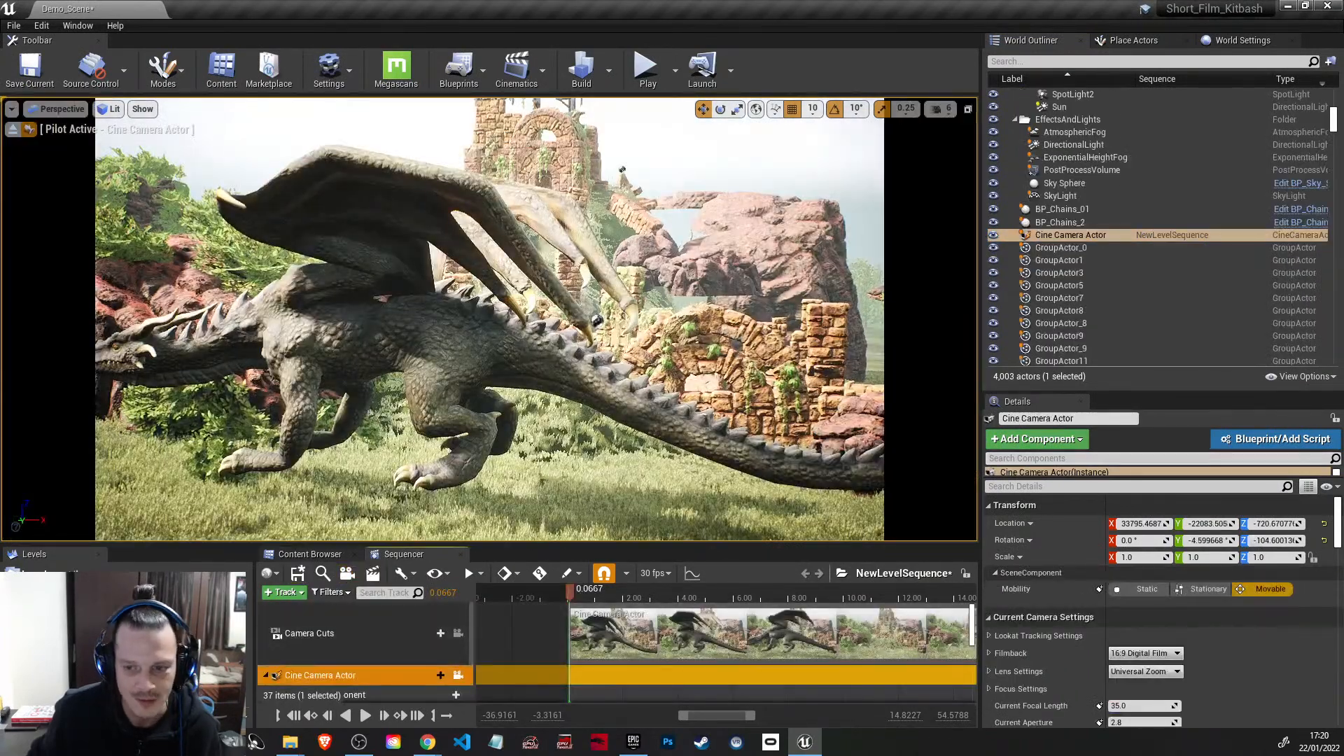
{"action": "left_click", "coordinate": [1166, 652]}
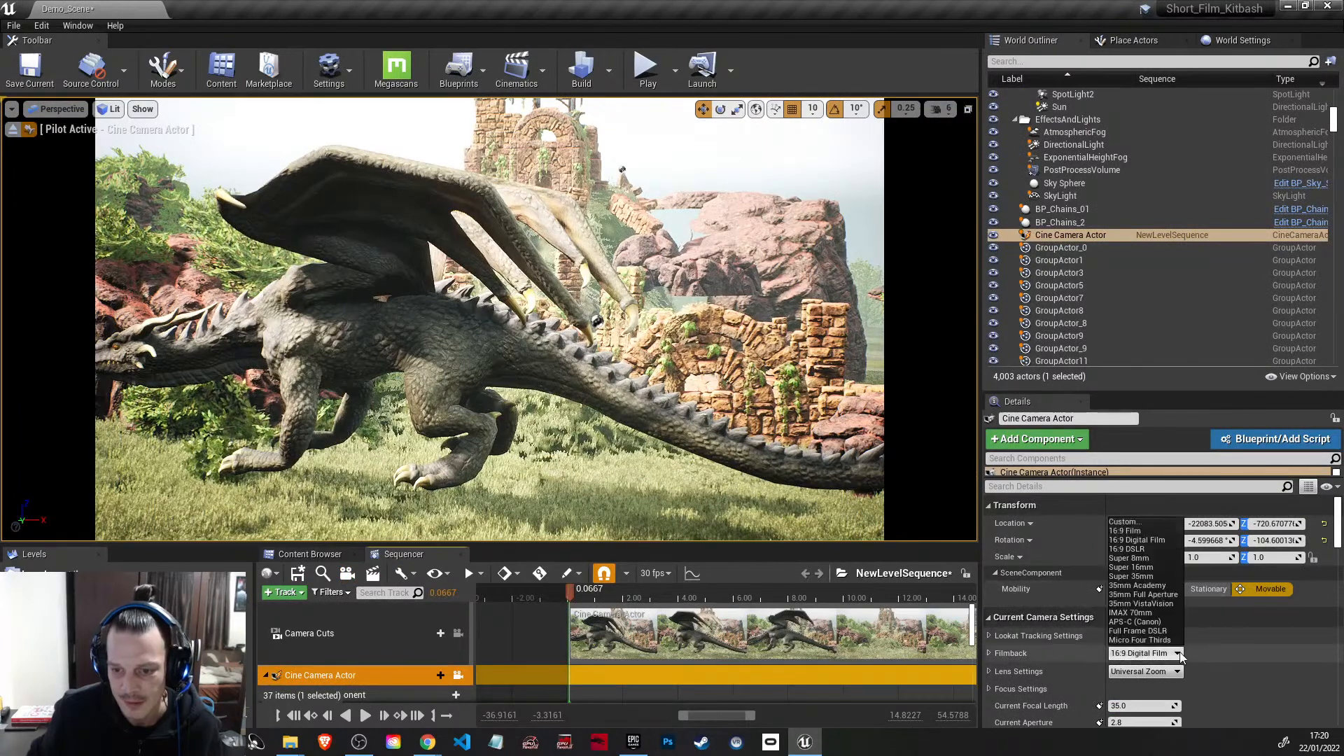
{"action": "left_click", "coordinate": [1149, 549]}
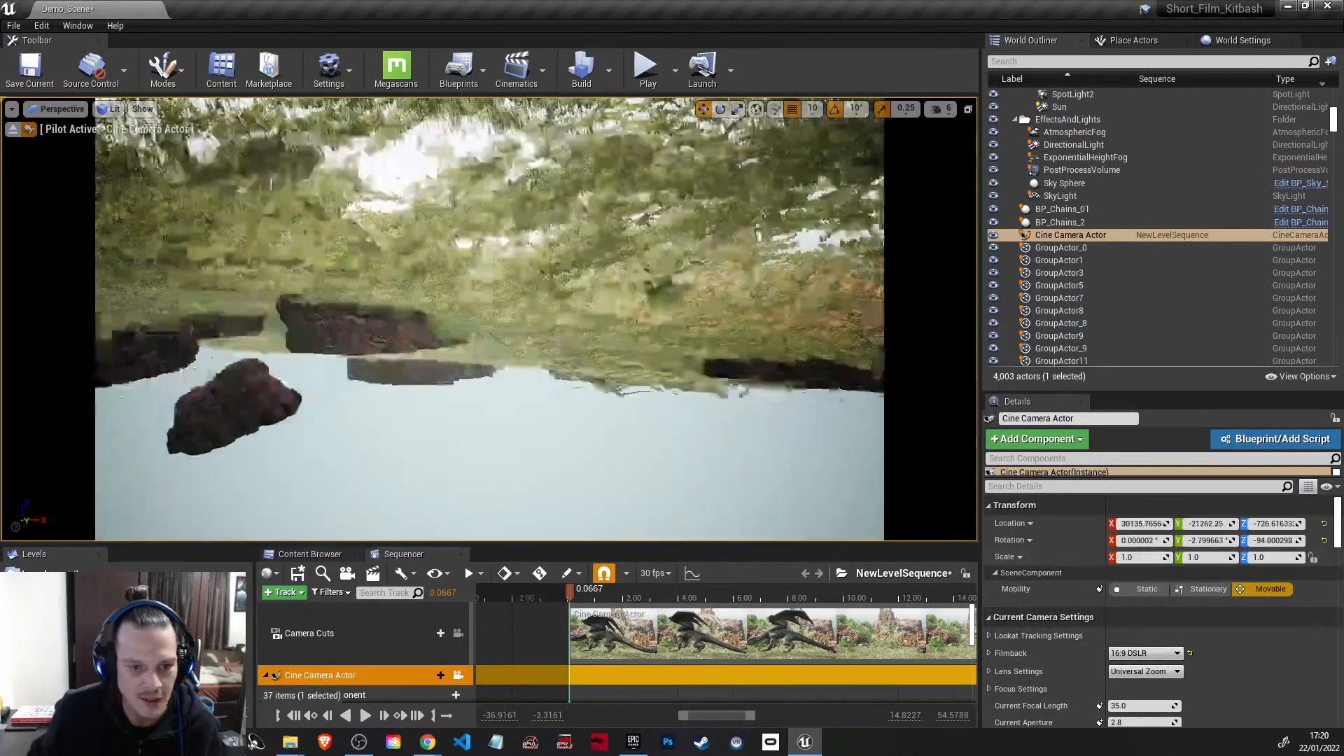
Step: Reduce the viewport camera speed to 3 and fly the piloted cine camera to frame the whole dragon from the front and above
{"action": "right_click_drag", "start_coordinate": [491, 319], "coordinate": [420, 316]}
{"action": "left_click", "coordinate": [940, 109]}
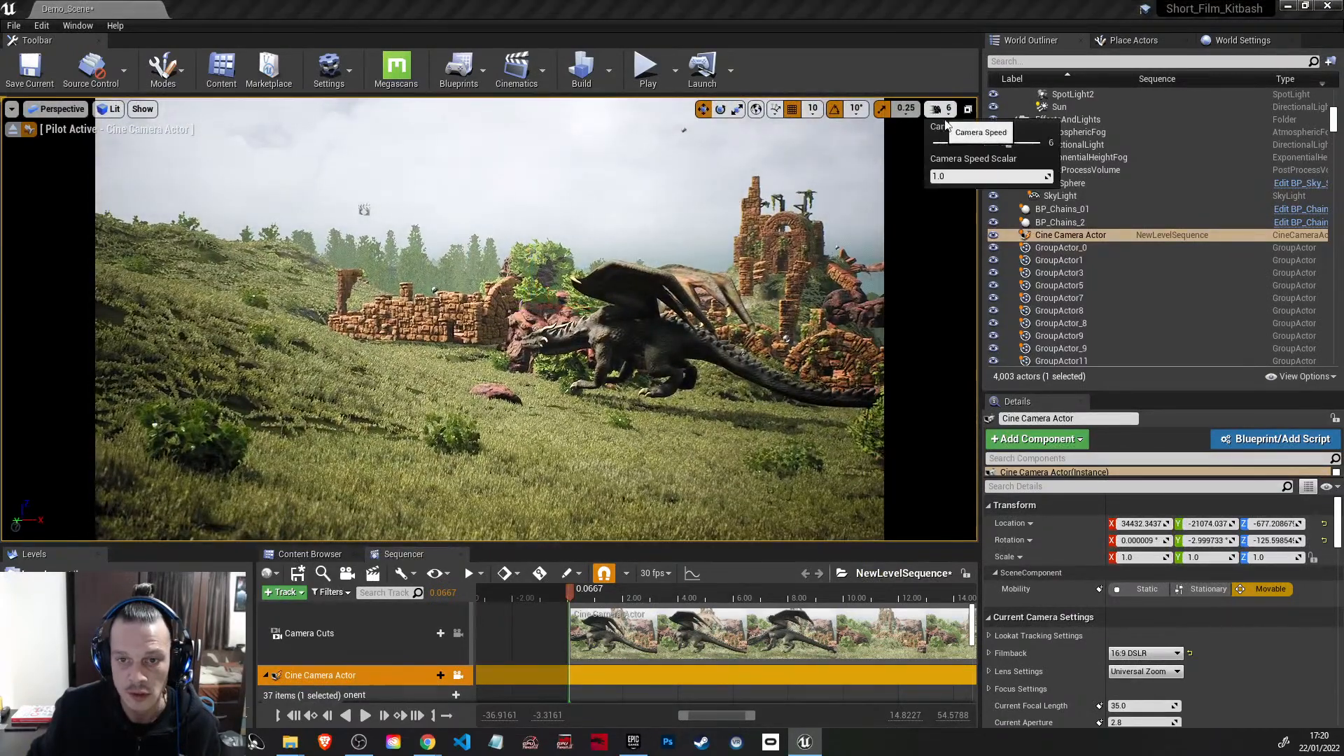
{"action": "right_click_drag", "start_coordinate": [815, 243], "coordinate": [873, 238]}
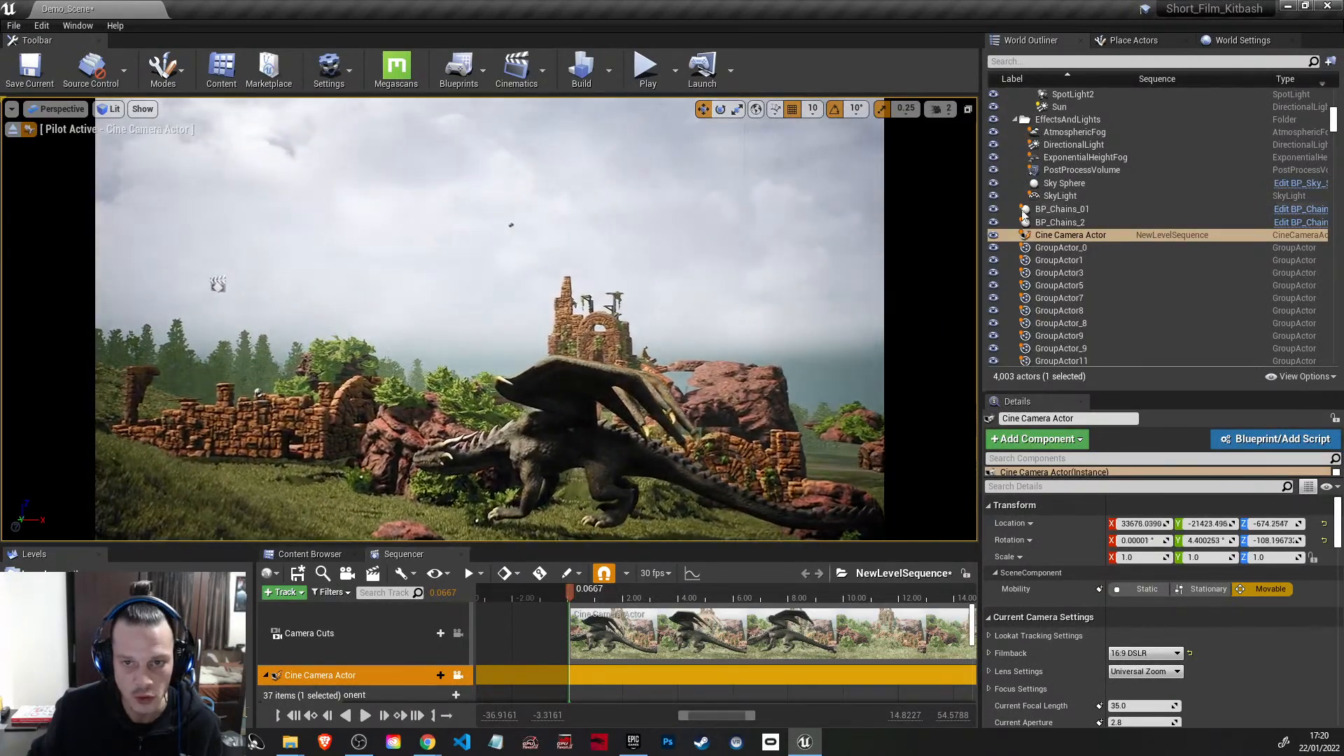
{"action": "left_click", "coordinate": [941, 109]}
{"action": "right_click_drag", "start_coordinate": [701, 280], "coordinate": [907, 369]}
{"action": "key", "text": "a"}
{"action": "key", "text": "w"}
{"action": "key", "text": "a"}
{"action": "key", "text": "s"}
{"action": "key", "text": "s"}
Step: Key the Cine Camera Actor's Spawned and Transform tracks at 0.0667 seconds
{"action": "scroll", "coordinate": [477, 677], "scroll_direction": "down", "scroll_amount": 3}
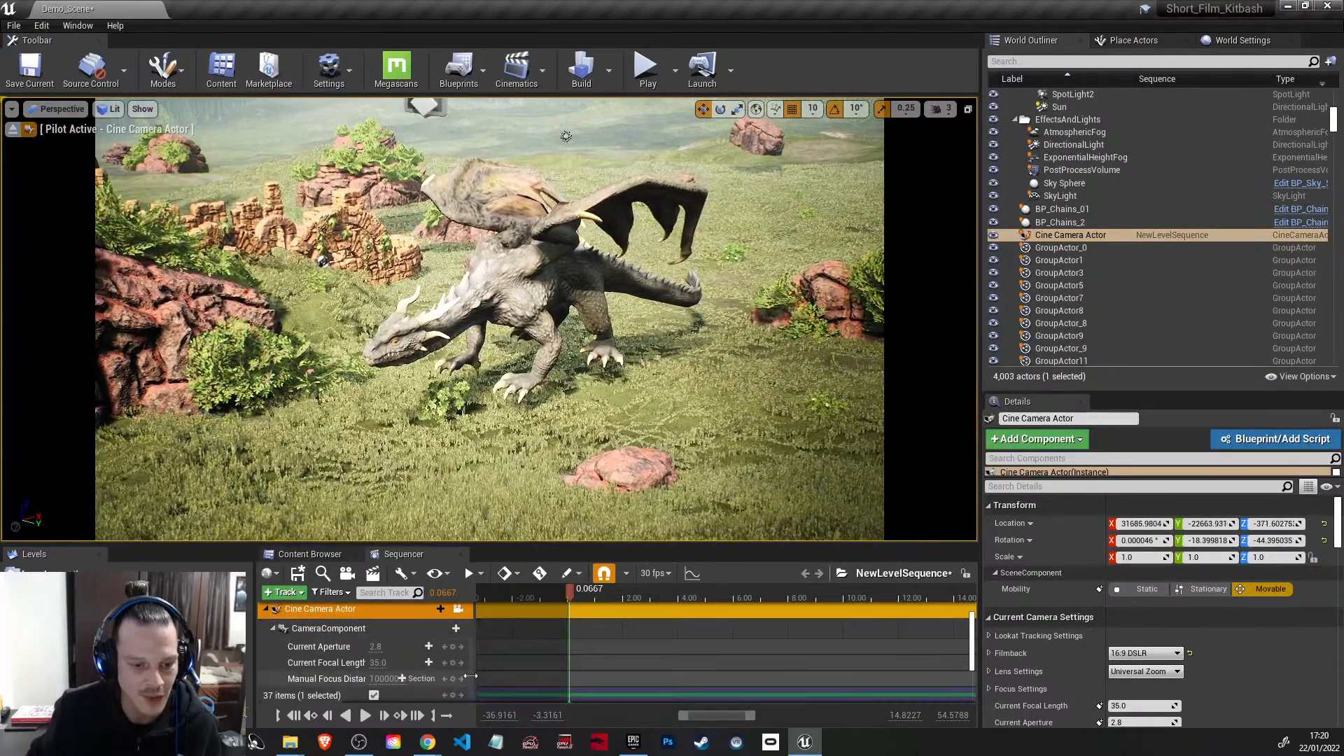
{"action": "scroll", "coordinate": [341, 675], "scroll_direction": "down", "scroll_amount": 1}
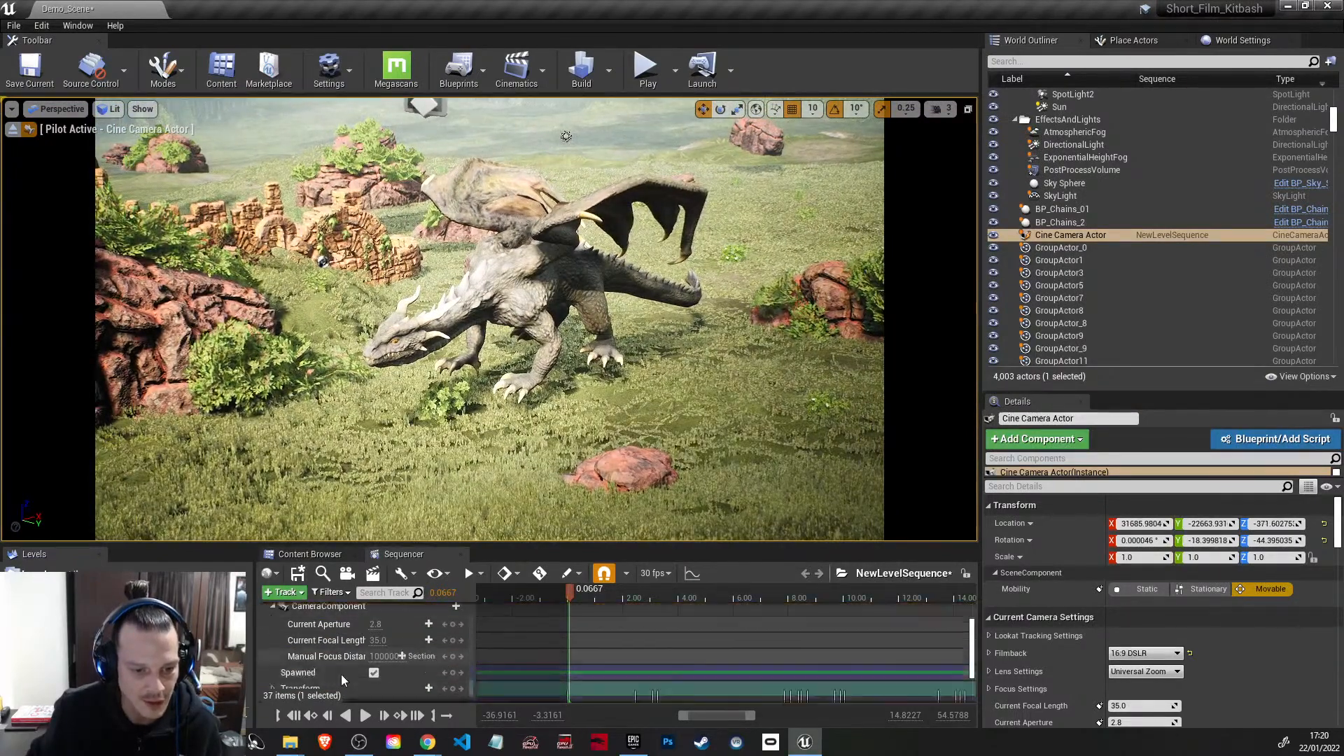
{"action": "left_click", "coordinate": [453, 673]}
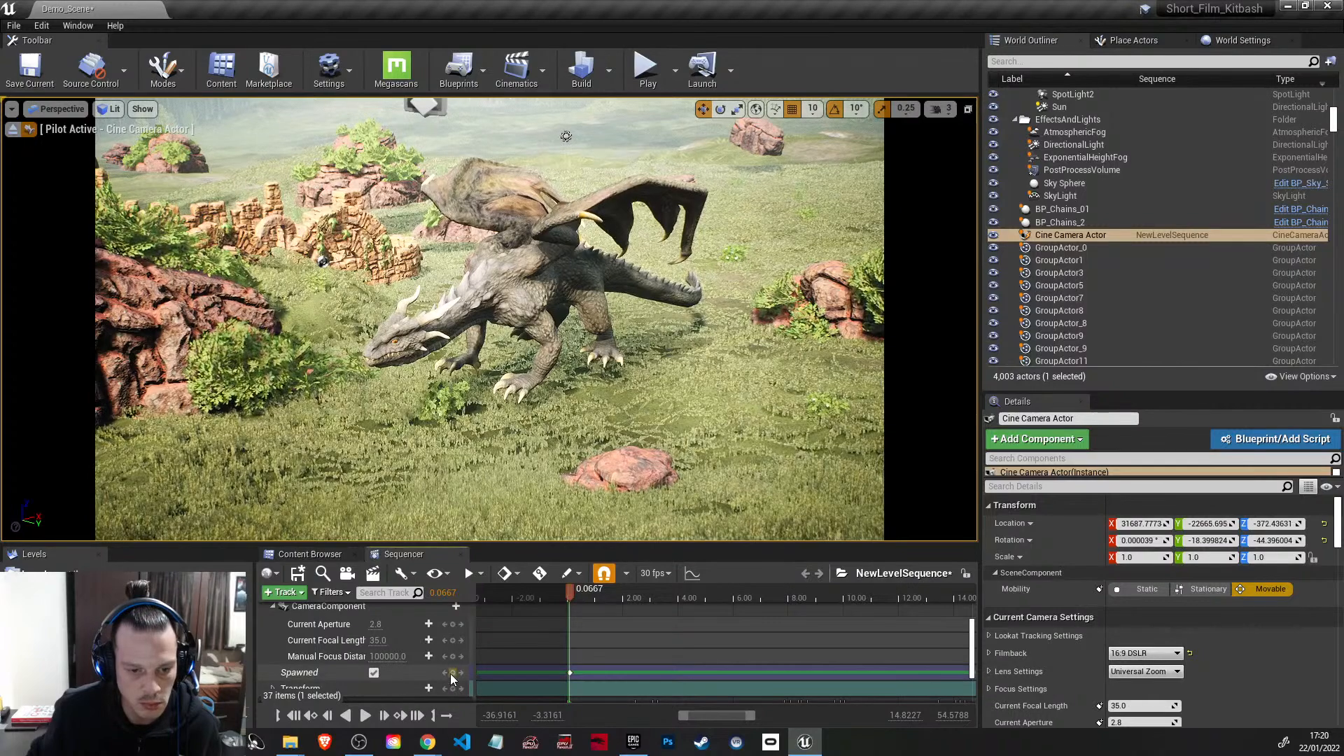
{"action": "scroll", "coordinate": [453, 672], "scroll_direction": "down", "scroll_amount": 2}
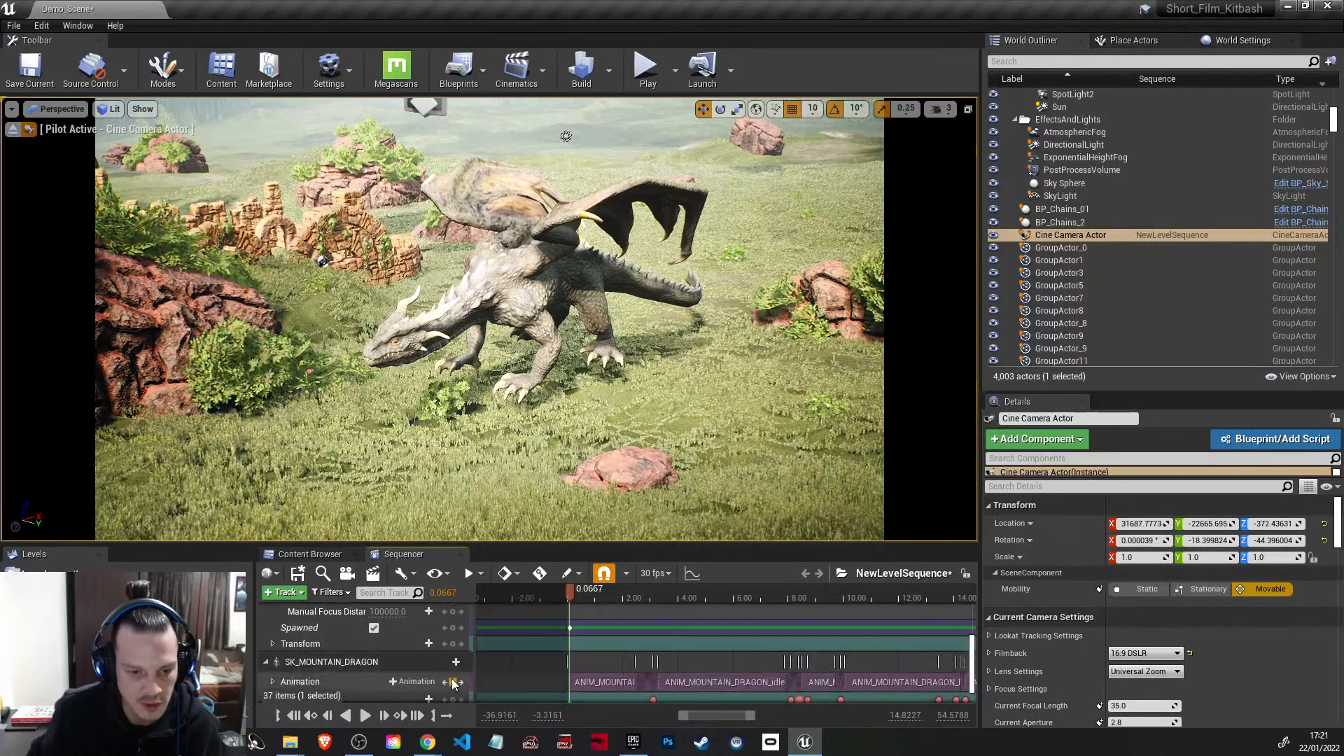
{"action": "left_click", "coordinate": [453, 643]}
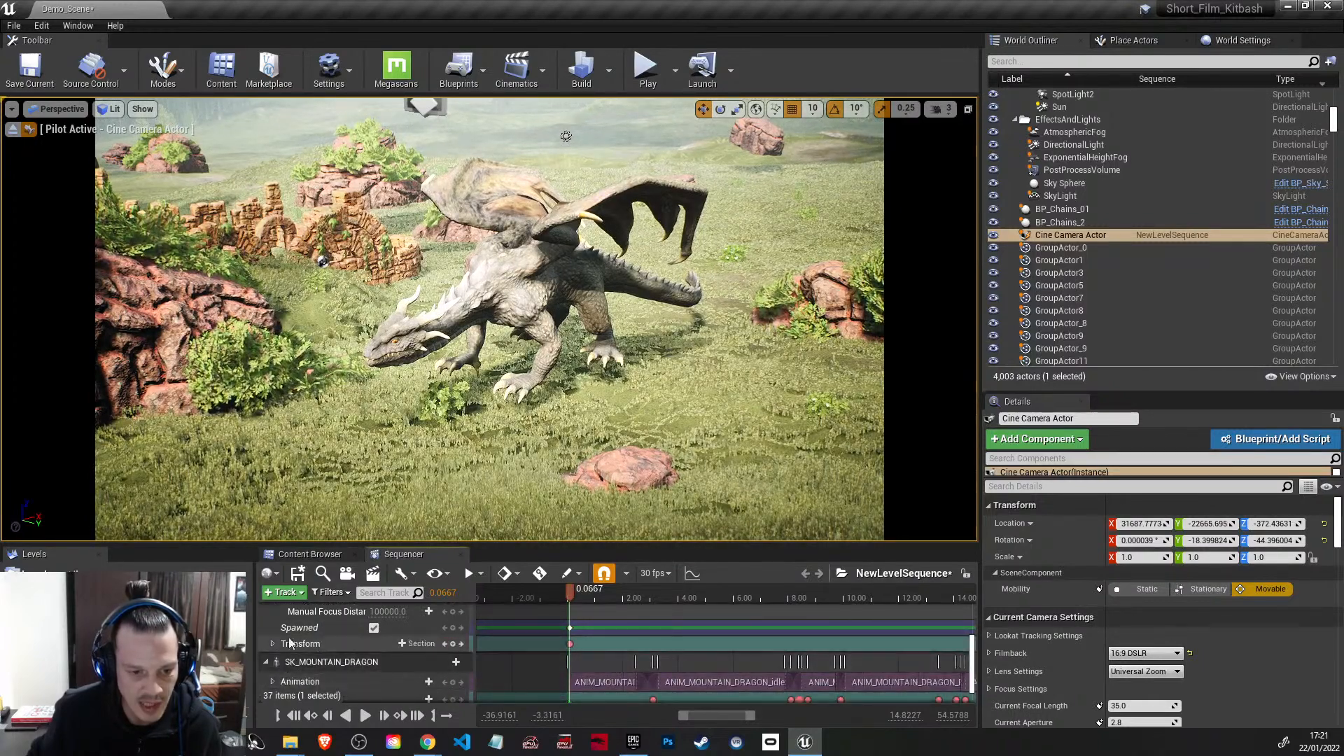
Step: Try a manual focus distance of about 61111.73 on the cine camera, and switch its Spawned state off and on
{"action": "scroll", "coordinate": [266, 638], "scroll_direction": "up", "scroll_amount": 2}
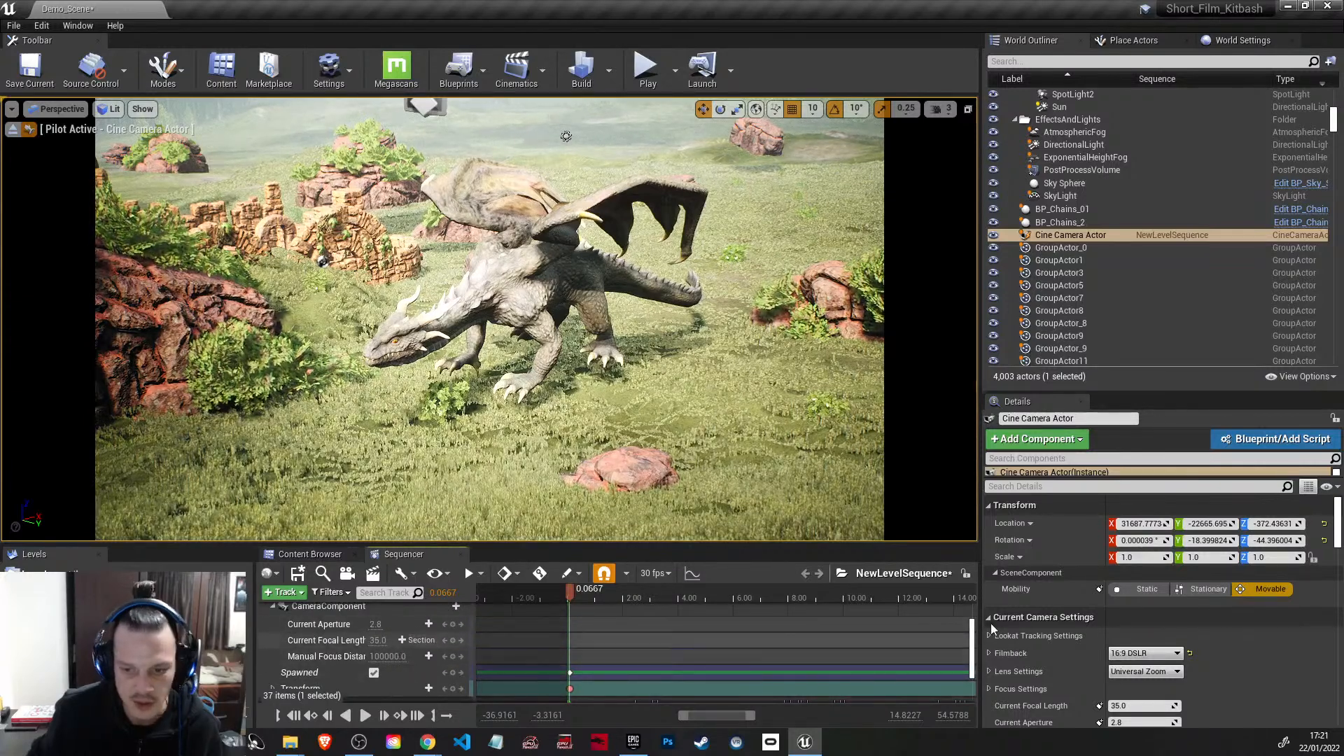
{"action": "scroll", "coordinate": [1084, 688], "scroll_direction": "down", "scroll_amount": 6}
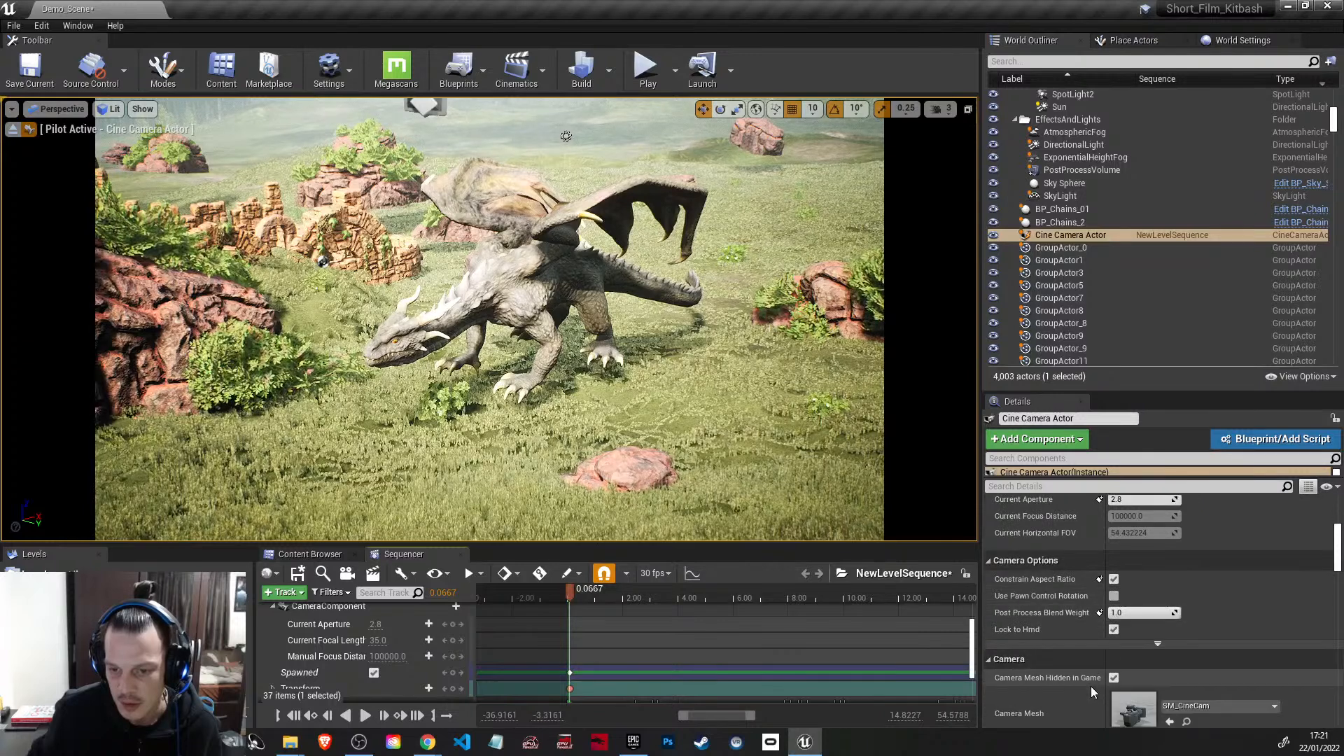
{"action": "left_click", "coordinate": [1157, 643]}
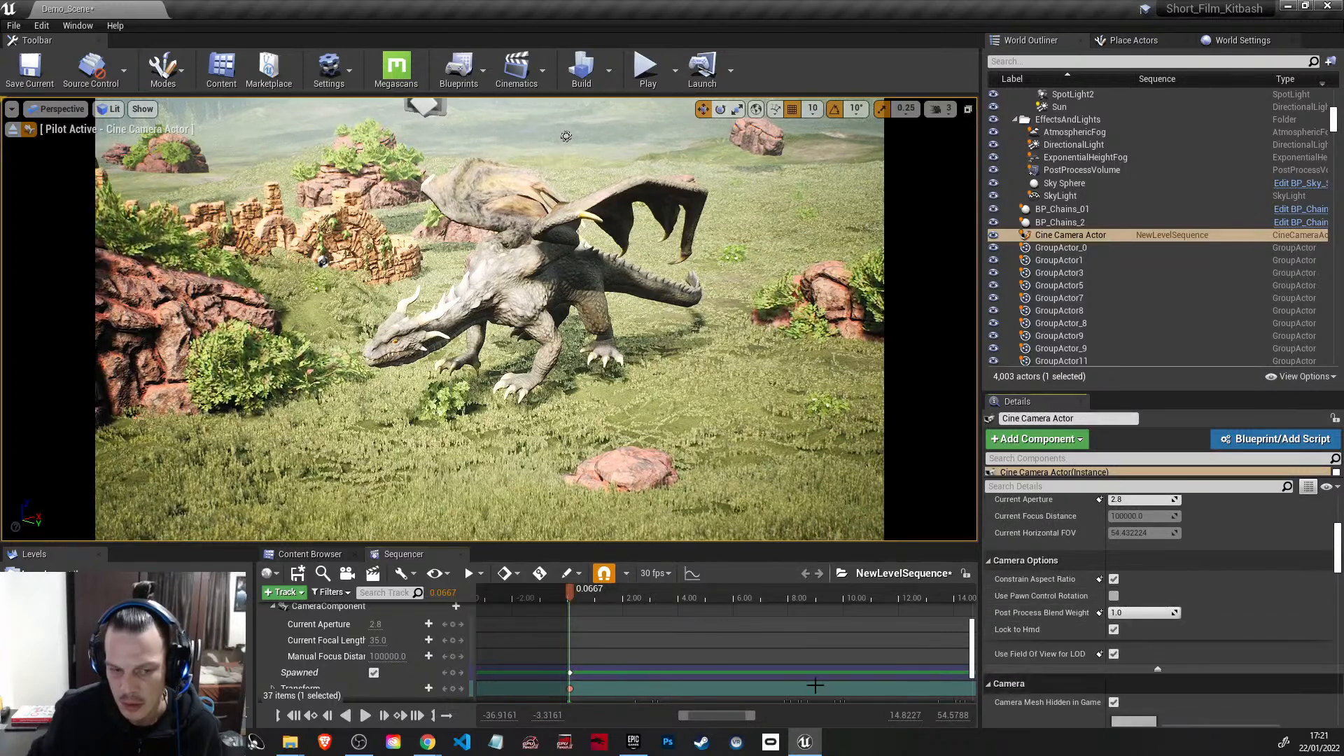
{"action": "scroll", "coordinate": [389, 647], "scroll_direction": "up", "scroll_amount": 5}
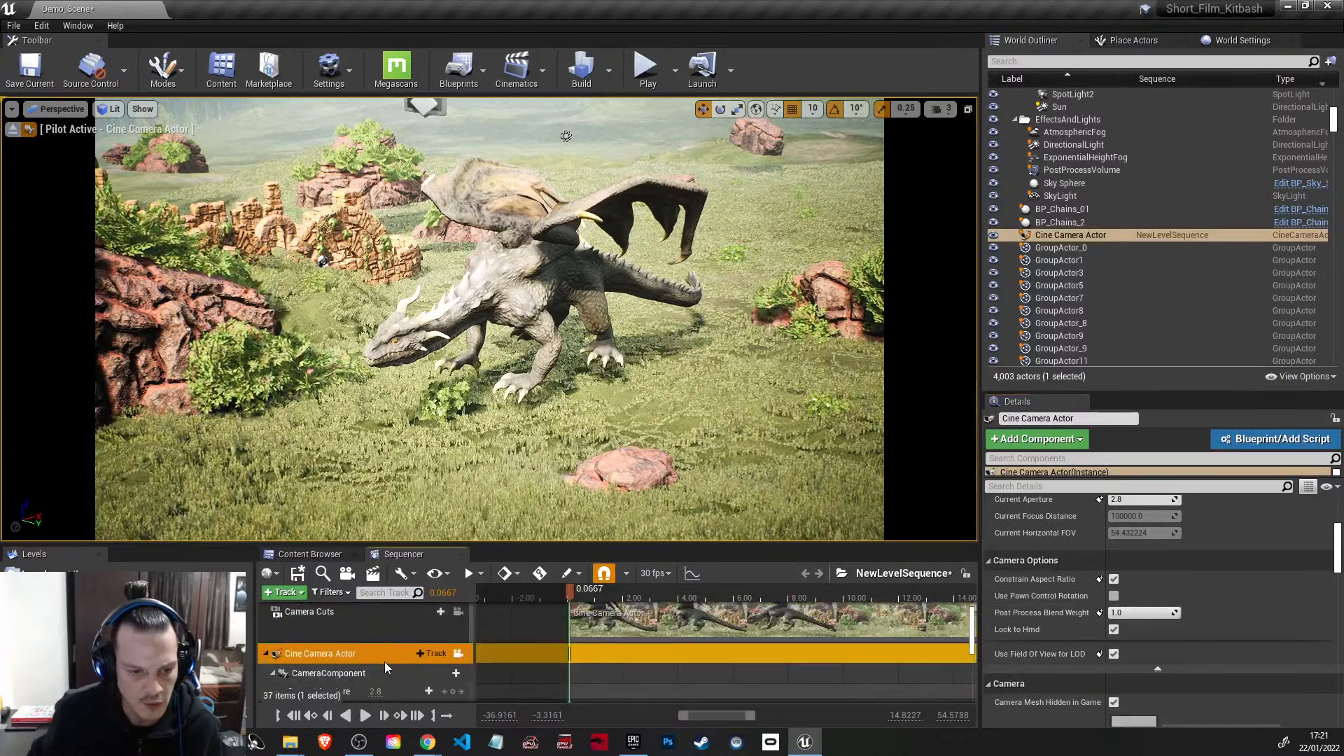
{"action": "scroll", "coordinate": [449, 665], "scroll_direction": "down", "scroll_amount": 3}
{"action": "left_click_drag", "start_coordinate": [386, 657], "coordinate": [365, 657]}
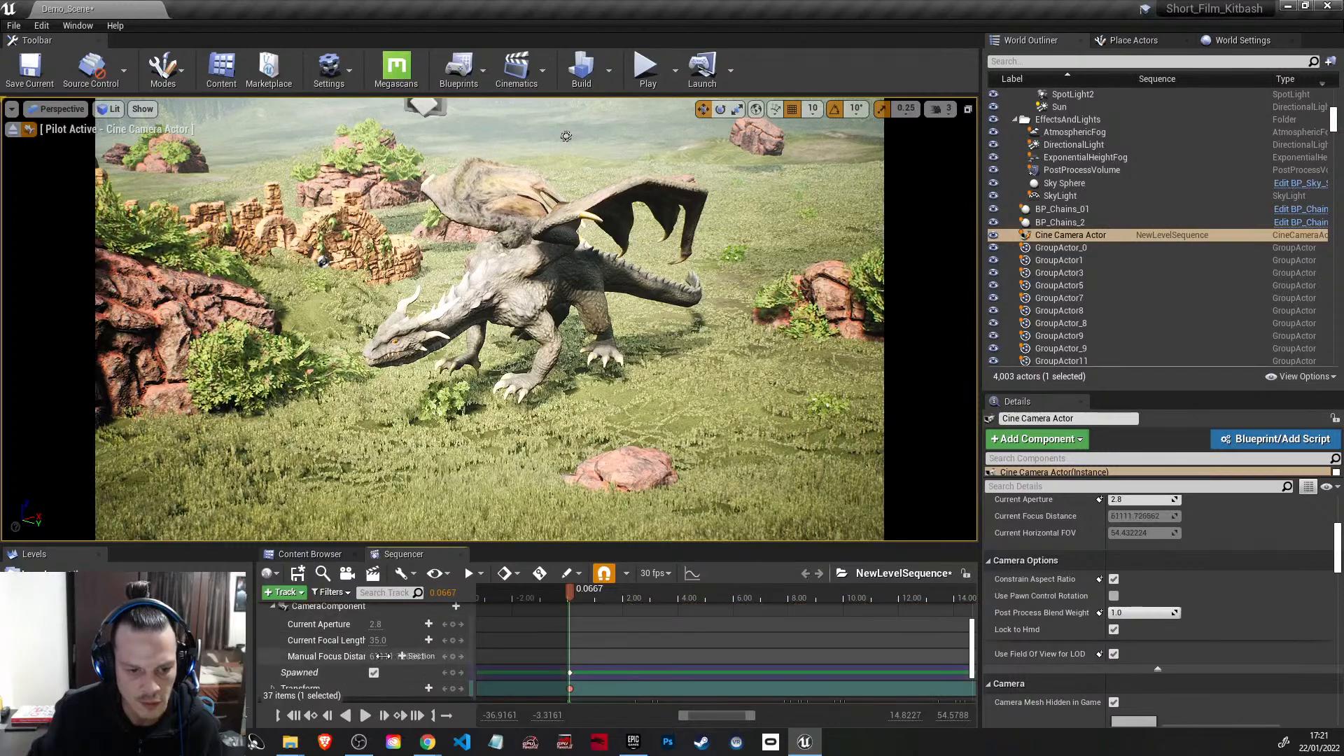
{"action": "left_click", "coordinate": [375, 673]}
{"action": "left_click", "coordinate": [374, 673]}
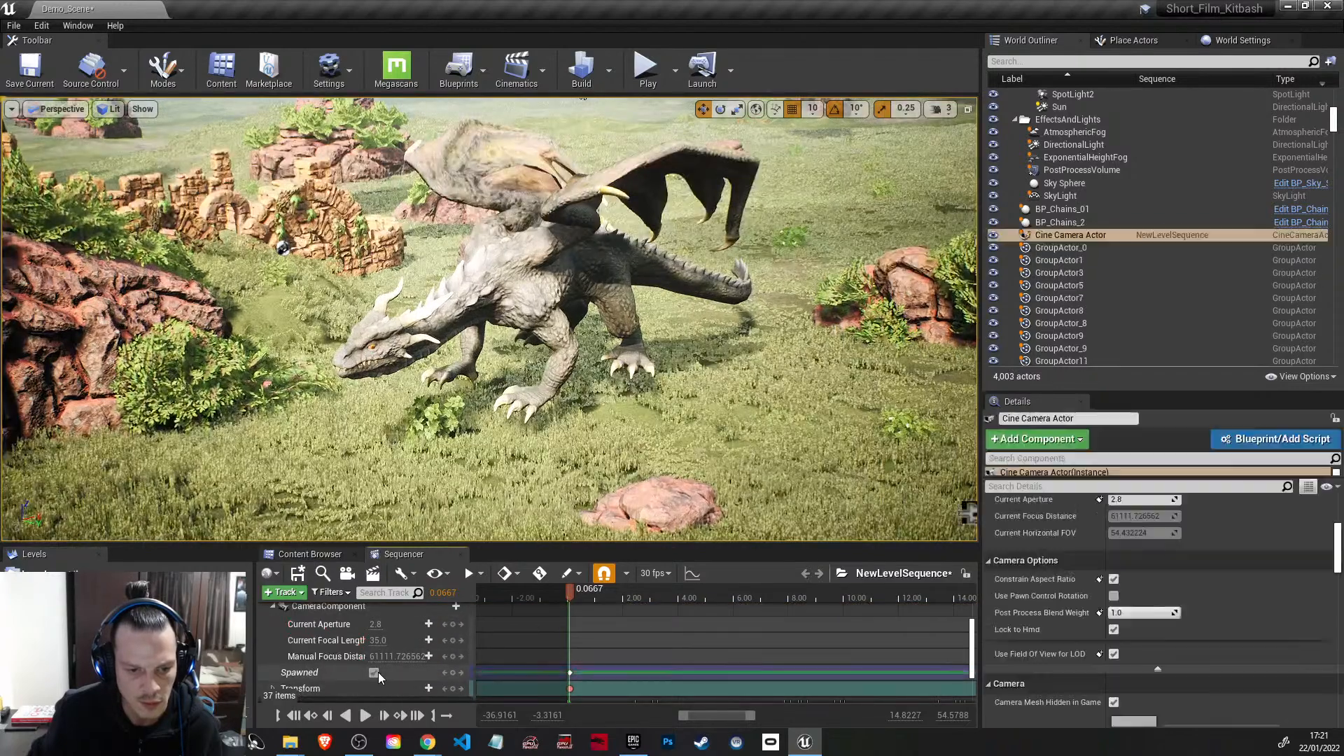
Step: Set the cine camera's manual focus distance to about 860.1 while looking through it, and key the distance at 0.0667 seconds
{"action": "scroll", "coordinate": [1162, 616], "scroll_direction": "up", "scroll_amount": 2}
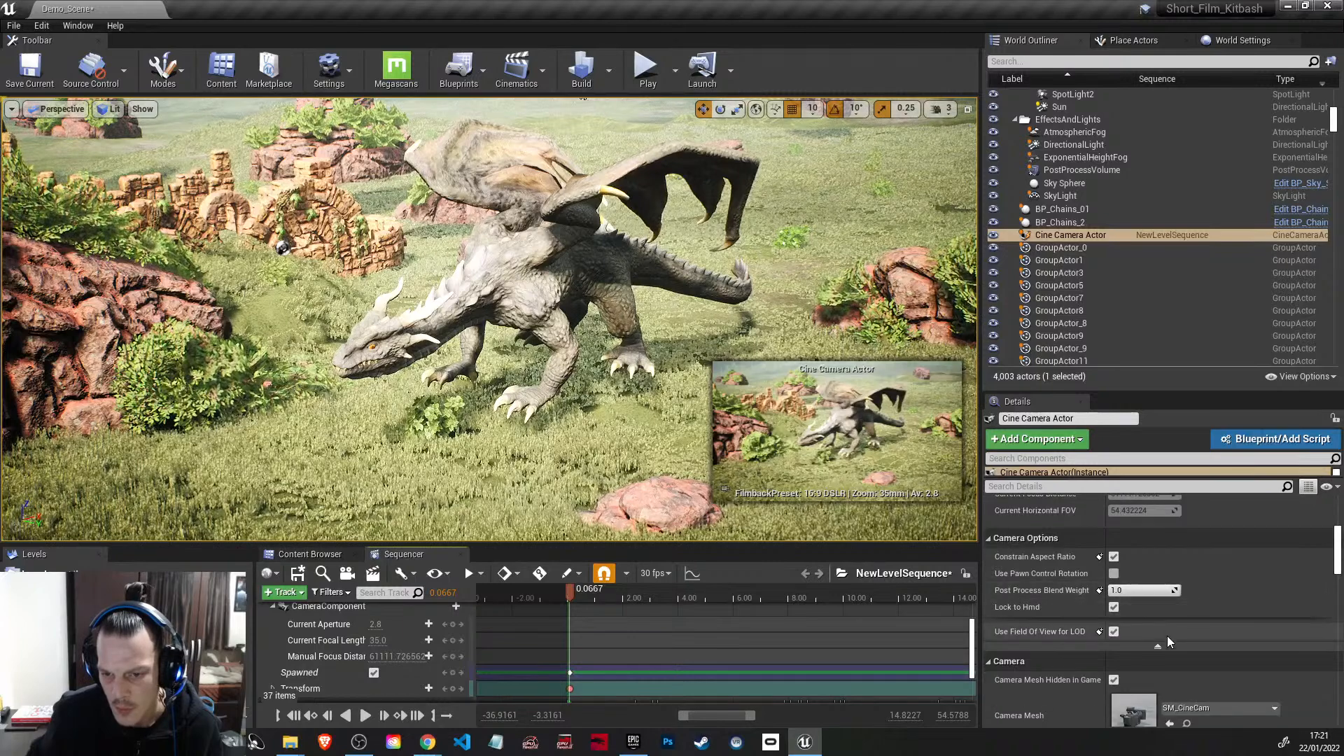
{"action": "scroll", "coordinate": [1241, 633], "scroll_direction": "up", "scroll_amount": 2}
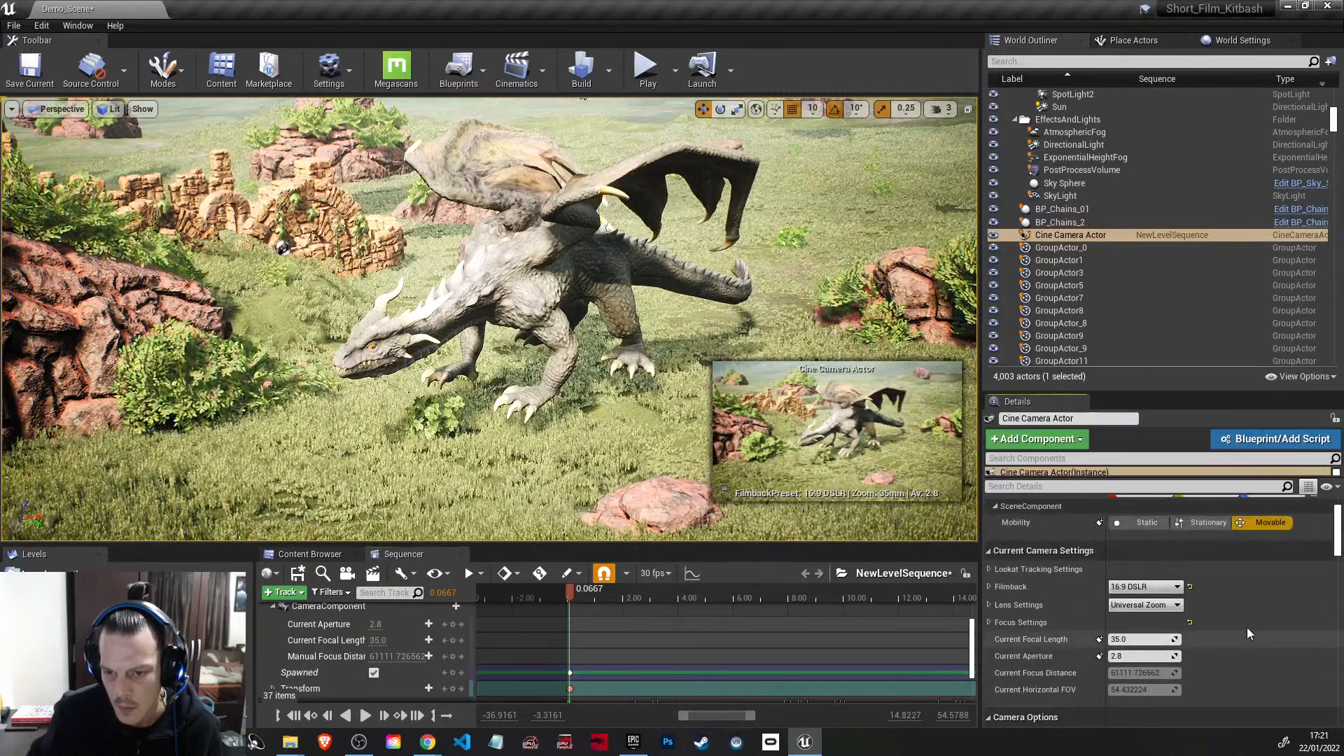
{"action": "scroll", "coordinate": [1241, 644], "scroll_direction": "down", "scroll_amount": 3}
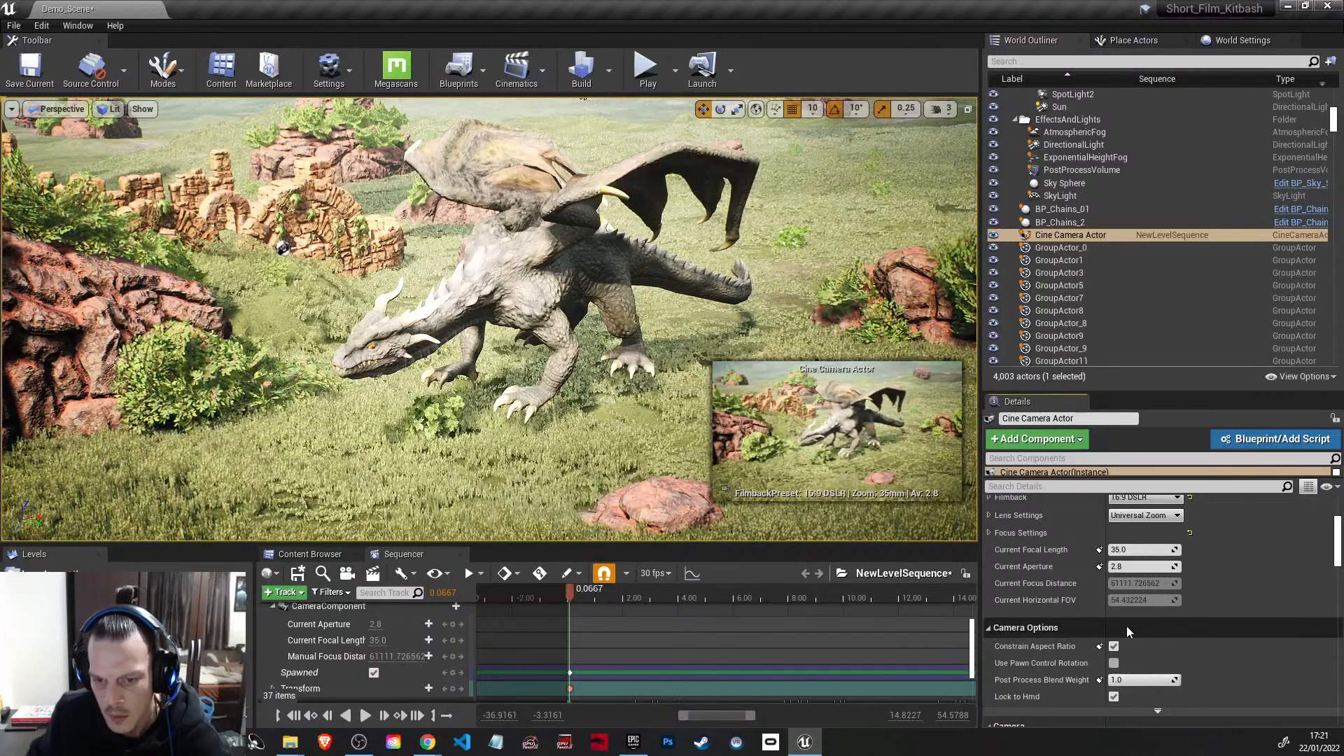
{"action": "scroll", "coordinate": [1183, 620], "scroll_direction": "up", "scroll_amount": 1}
{"action": "left_click", "coordinate": [989, 577]}
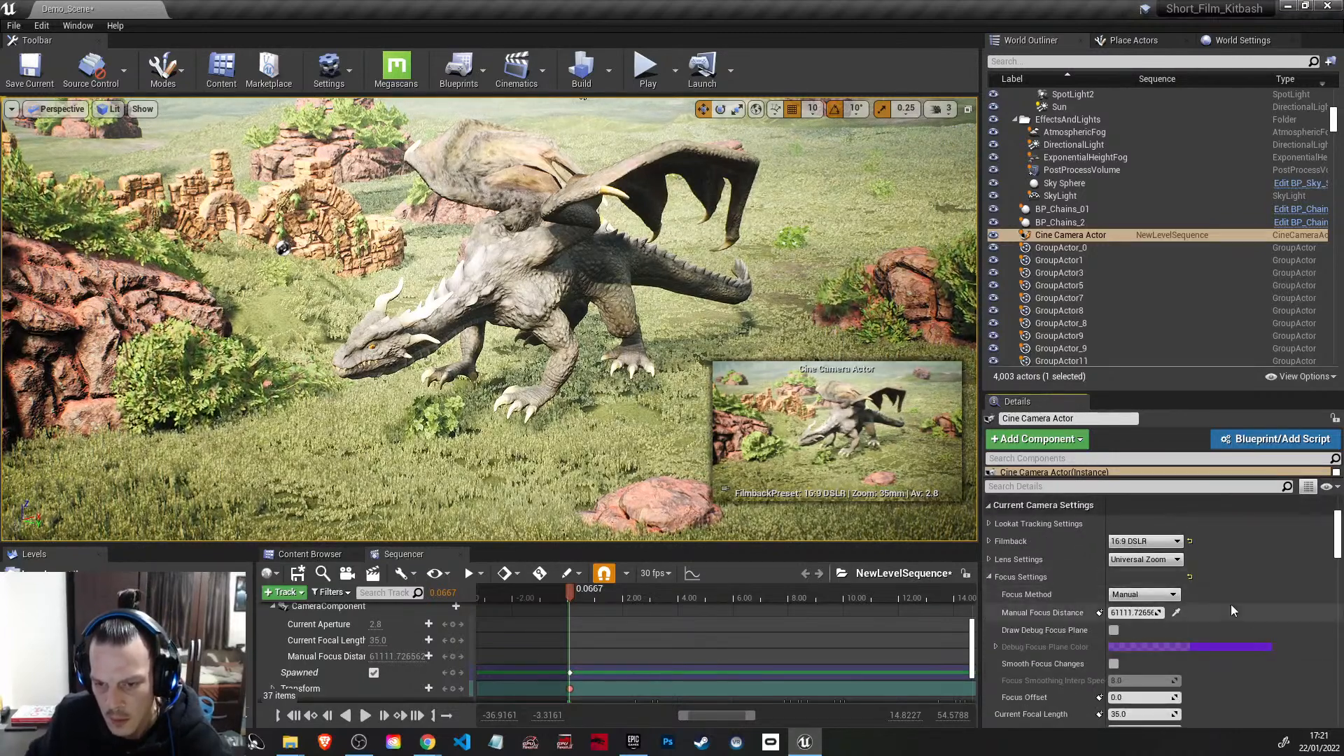
{"action": "scroll", "coordinate": [1231, 604], "scroll_direction": "down", "scroll_amount": 1}
{"action": "mouse_move", "coordinate": [1141, 590]}
{"action": "left_mouse_down"}
{"action": "mouse_move", "coordinate": [1110, 591]}
{"action": "mouse_move", "coordinate": [1141, 590]}
{"action": "left_mouse_up"}
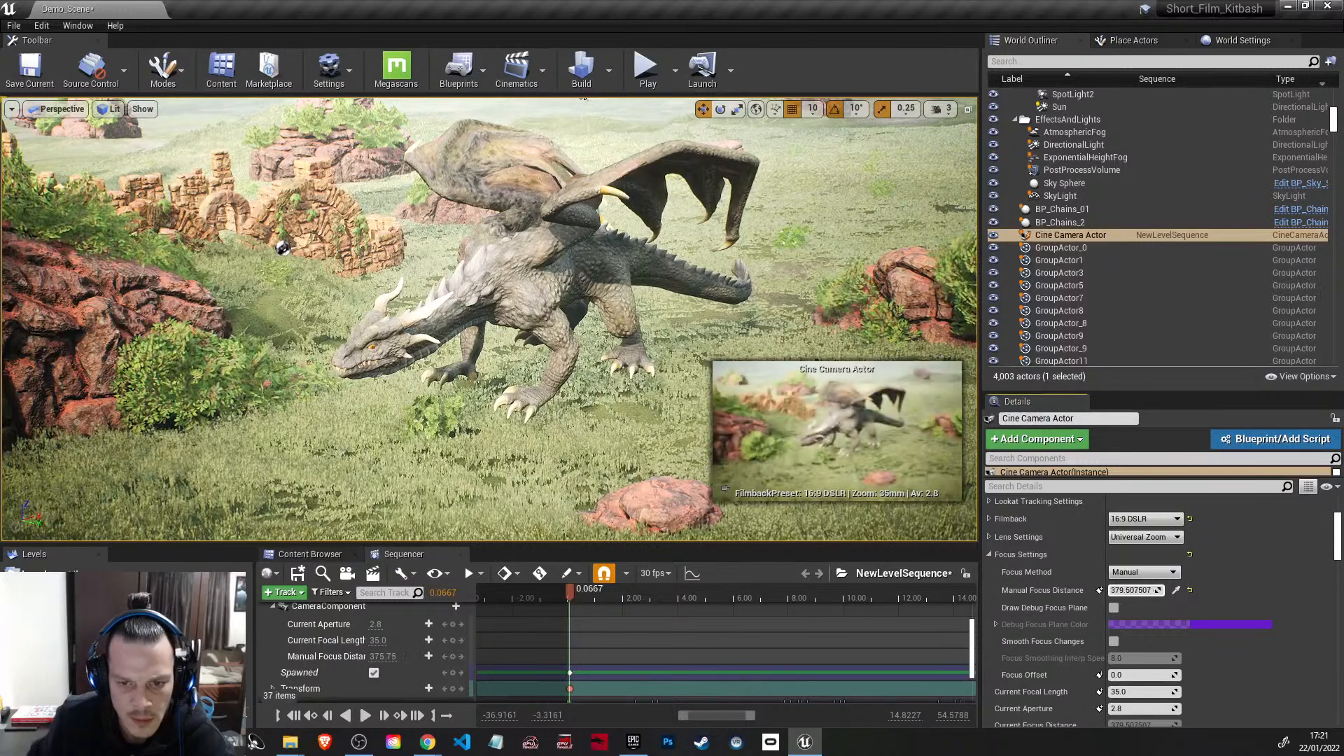
{"action": "scroll", "coordinate": [356, 668], "scroll_direction": "up", "scroll_amount": 1}
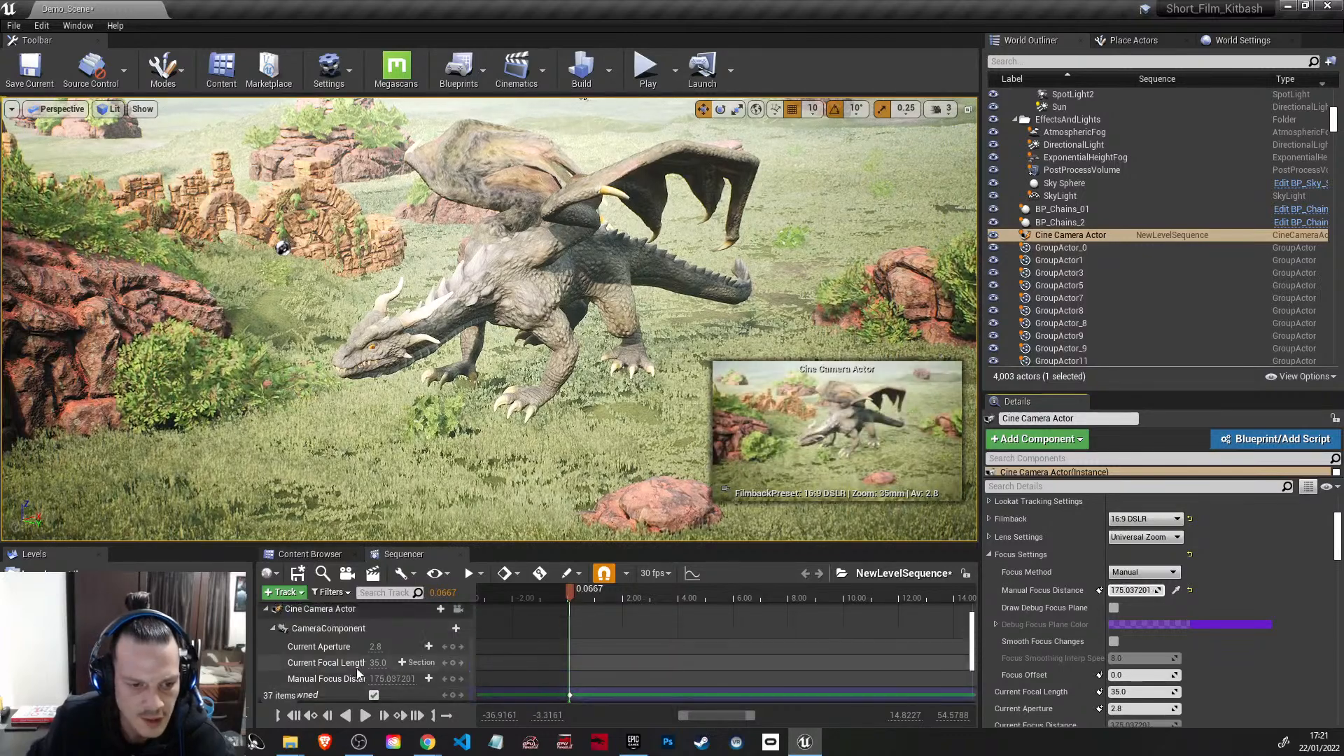
{"action": "left_click", "coordinate": [459, 610]}
{"action": "left_click_drag", "start_coordinate": [1131, 590], "coordinate": [1145, 590]}
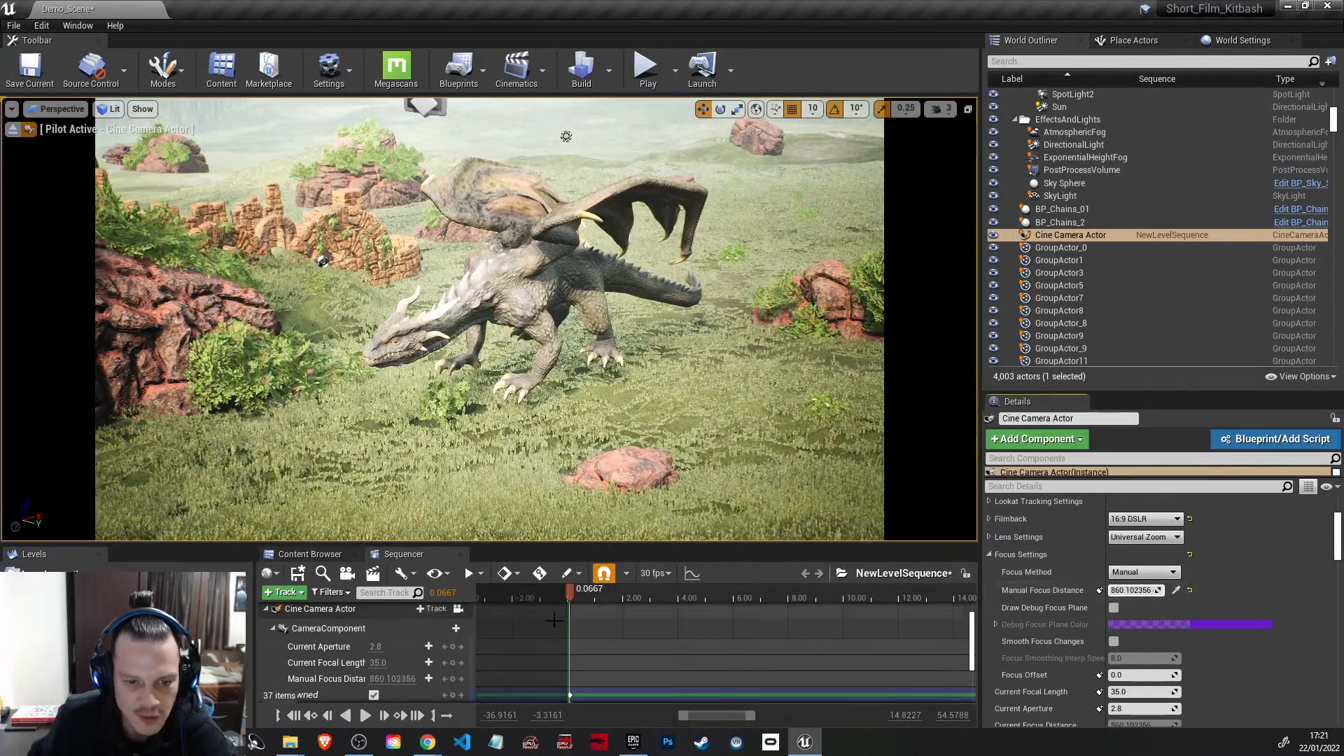
{"action": "scroll", "coordinate": [335, 674], "scroll_direction": "down", "scroll_amount": 1}
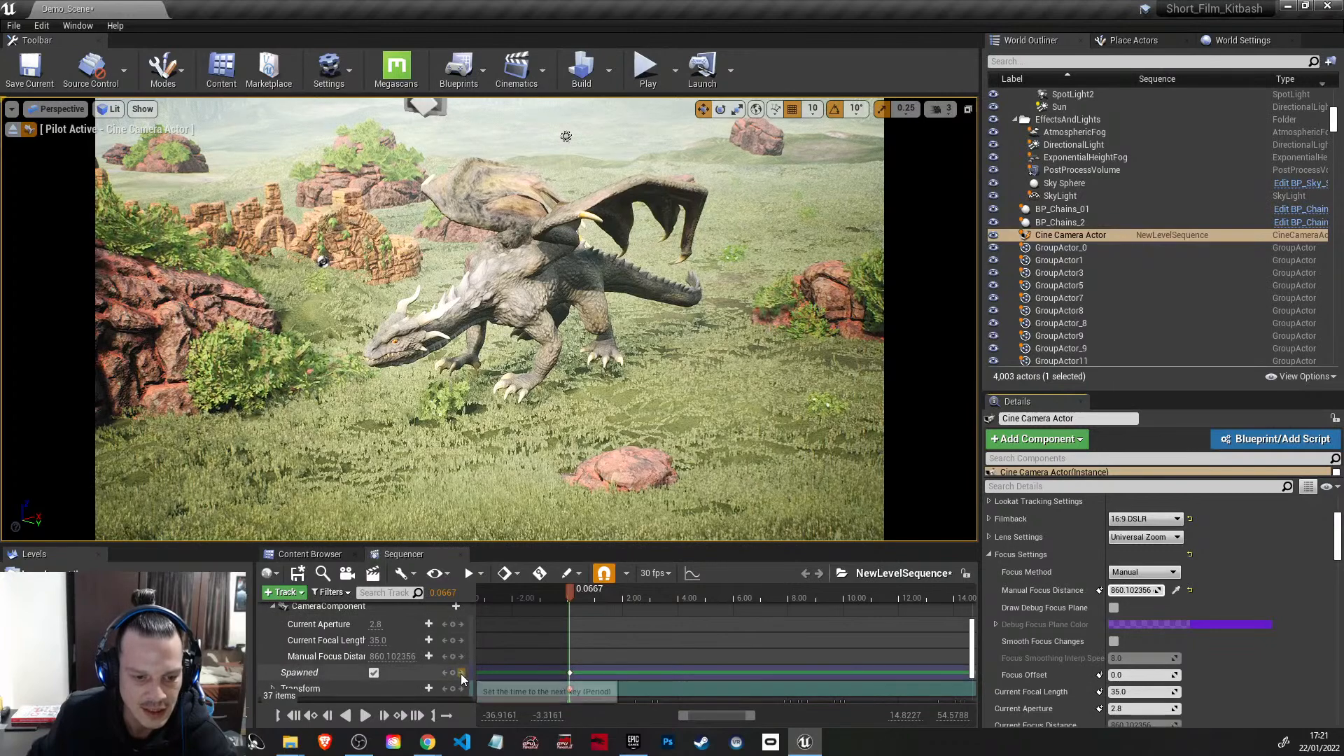
{"action": "left_click", "coordinate": [453, 658]}
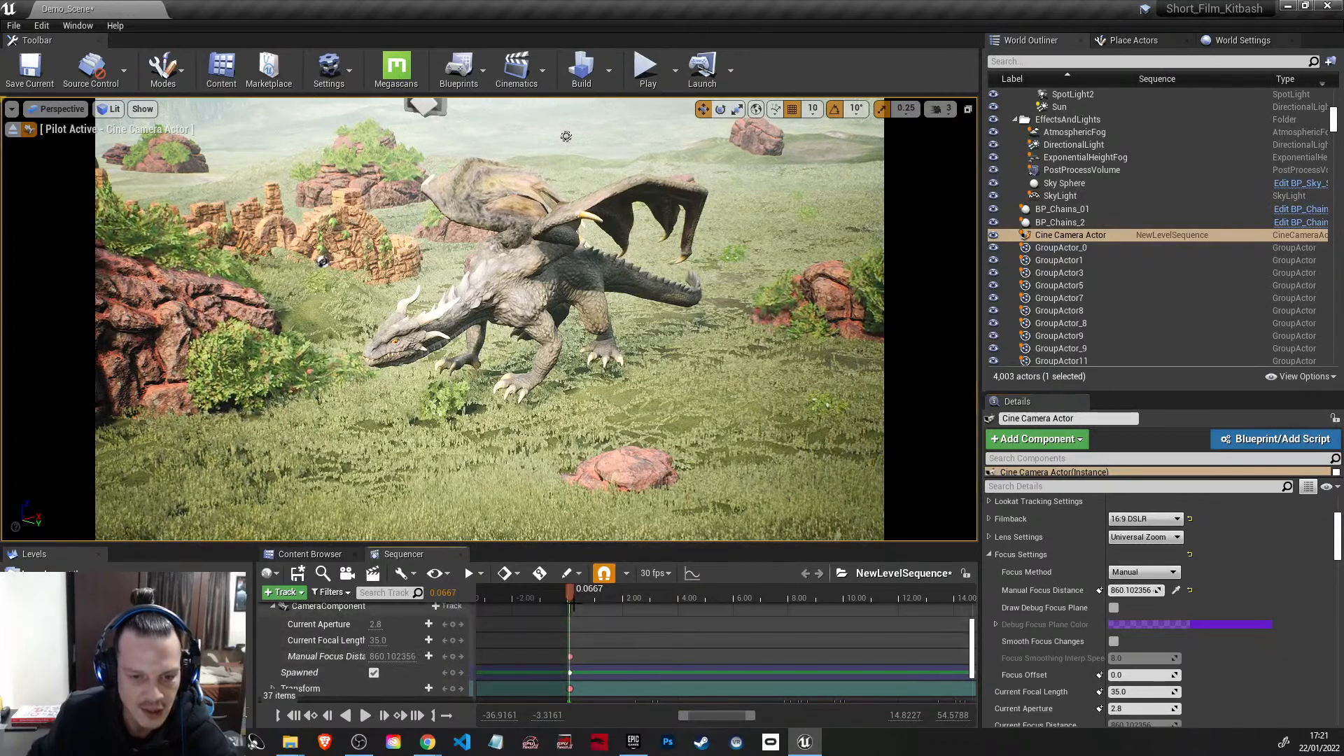
Step: At 9.90 seconds, fly the piloted cine camera up to frame the whole airborne dragon and key its Transform
{"action": "left_click_drag", "start_coordinate": [569, 593], "coordinate": [783, 618]}
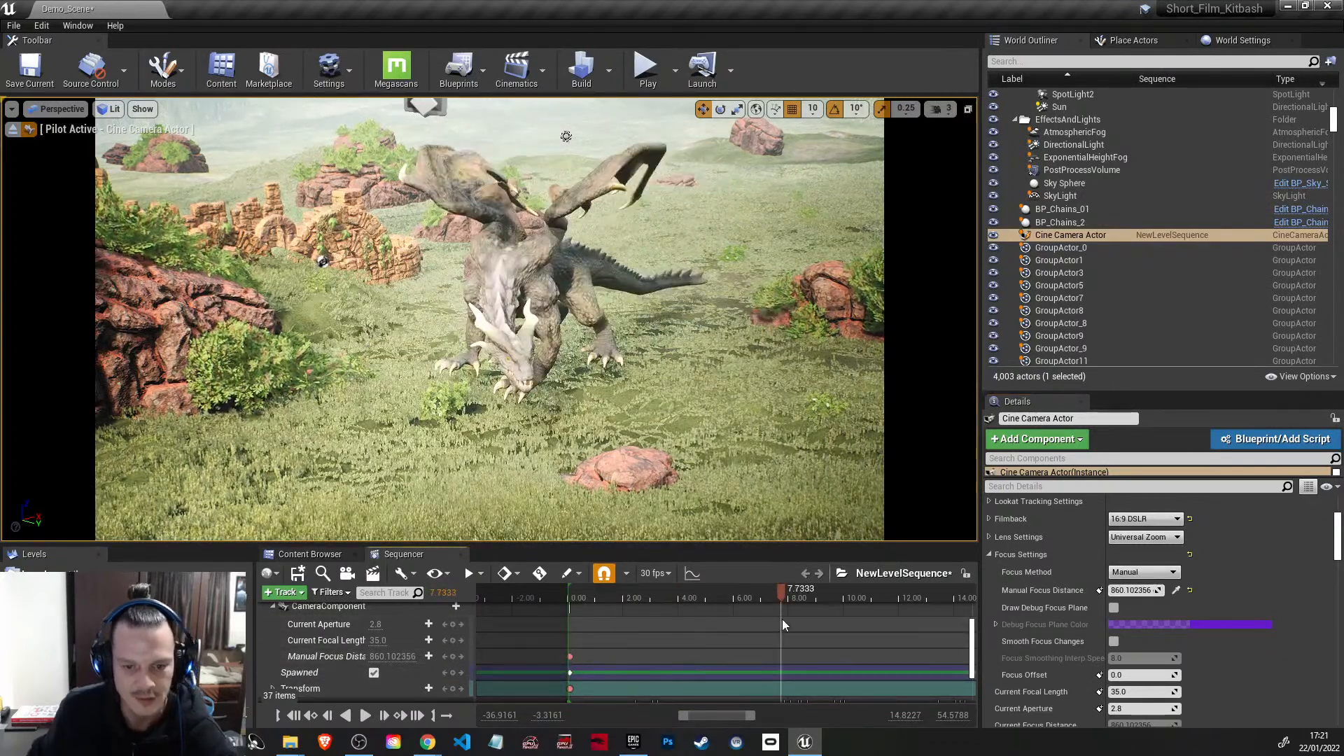
{"action": "right_click_drag", "start_coordinate": [754, 637], "coordinate": [554, 637]}
{"action": "scroll", "coordinate": [753, 637], "scroll_direction": "down", "scroll_amount": 7, "text": "ctrl"}
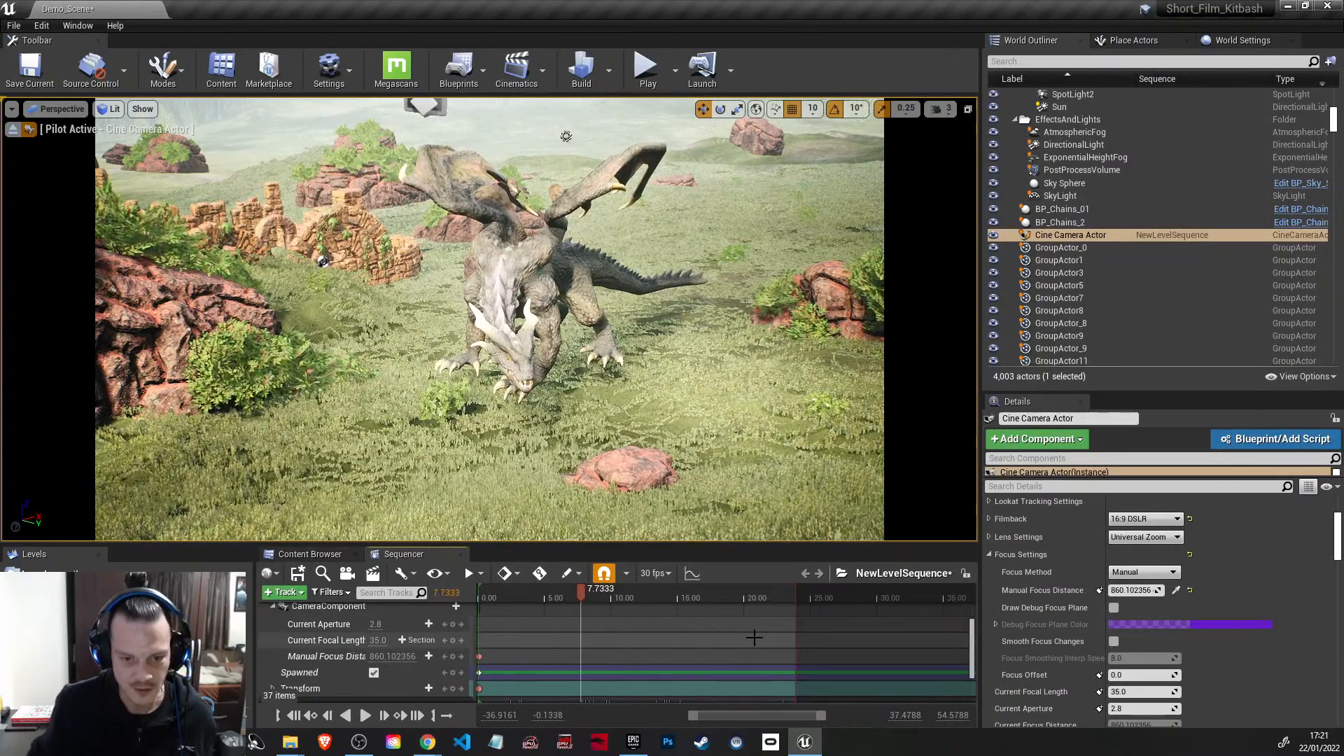
{"action": "left_click_drag", "start_coordinate": [576, 594], "coordinate": [598, 596]}
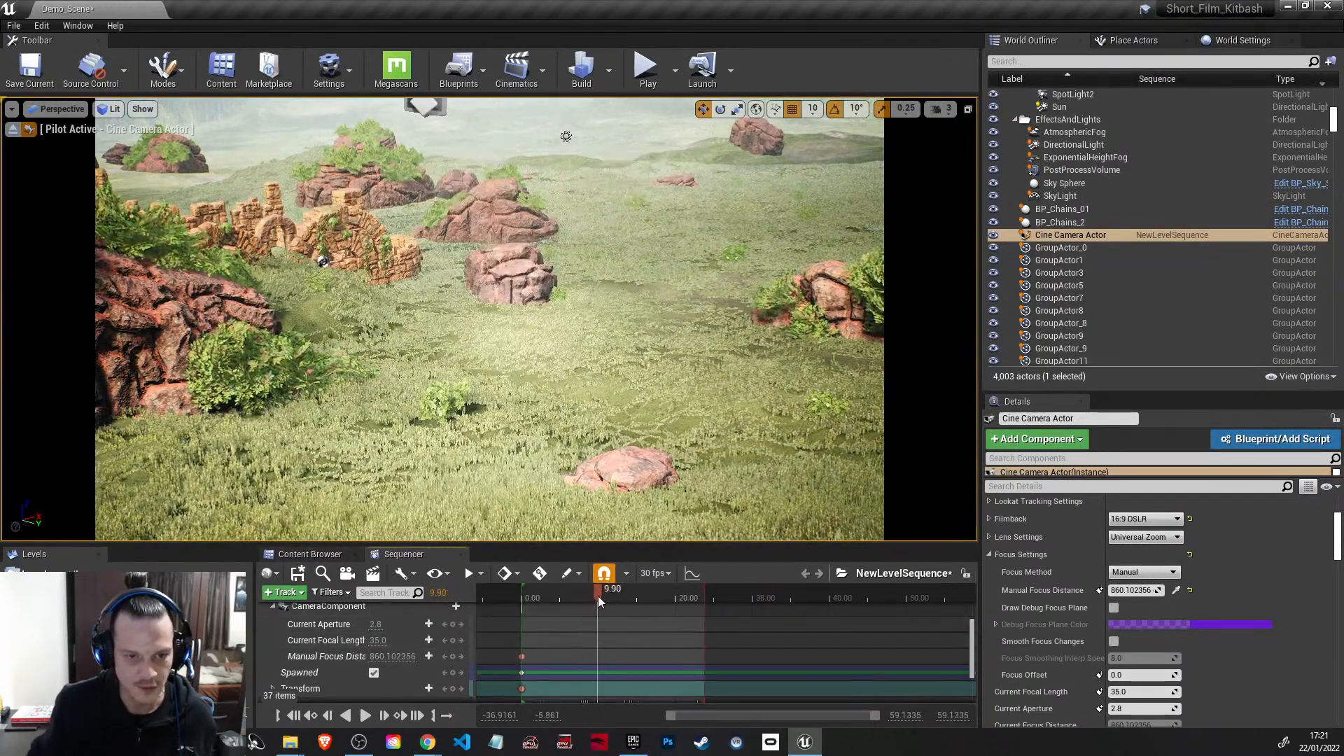
{"action": "key", "text": "e"}
{"action": "right_click_drag", "start_coordinate": [595, 420], "coordinate": [594, 394]}
{"action": "key", "text": "e"}
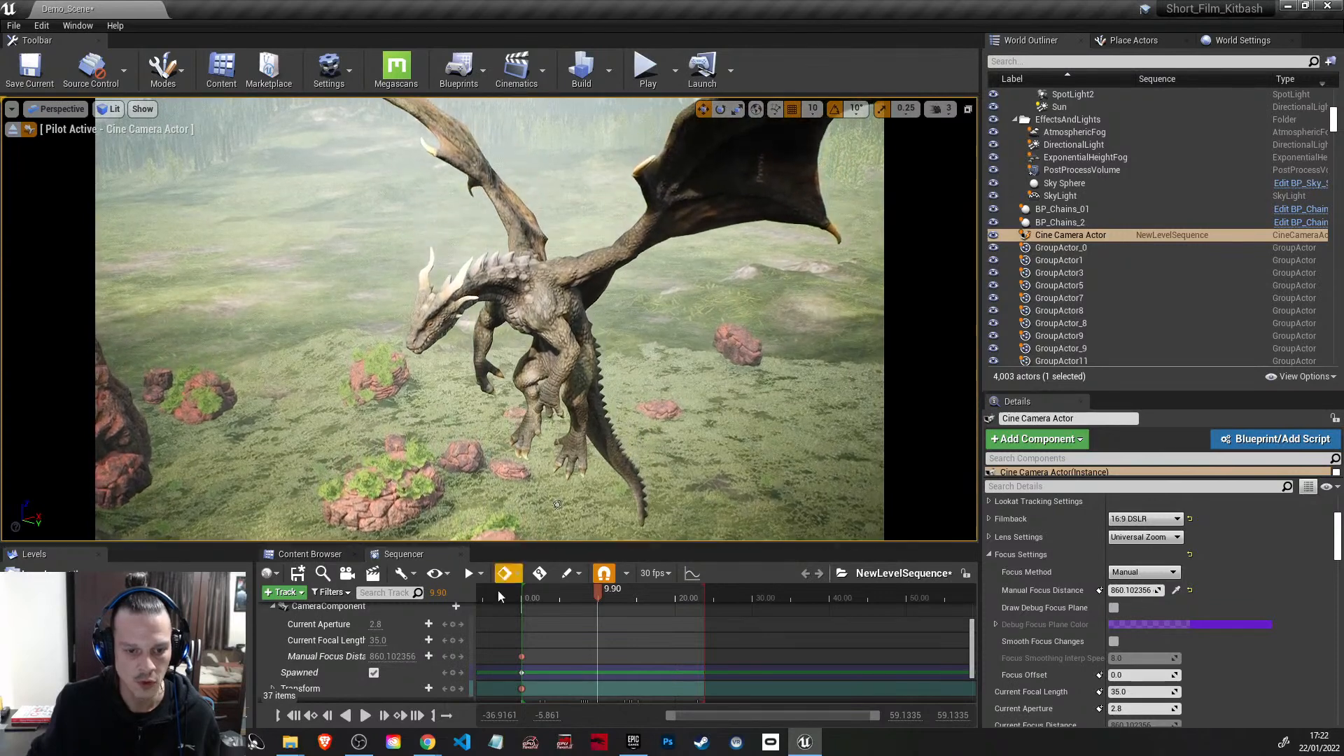
{"action": "scroll", "coordinate": [430, 695], "scroll_direction": "down", "scroll_amount": 1}
{"action": "left_click", "coordinate": [428, 666]}
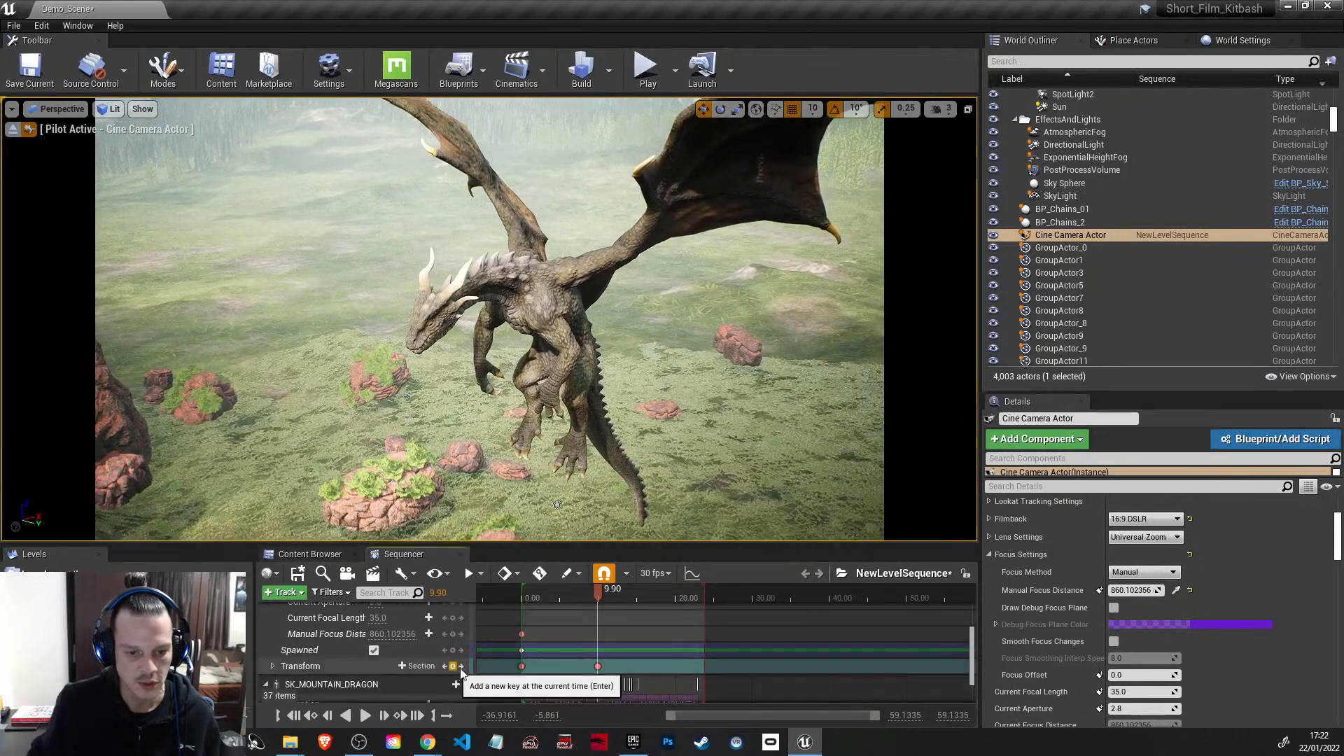
Step: Move the cine camera's first Transform key along the timeline to about 8.00 seconds
{"action": "left_click_drag", "start_coordinate": [598, 590], "coordinate": [563, 597]}
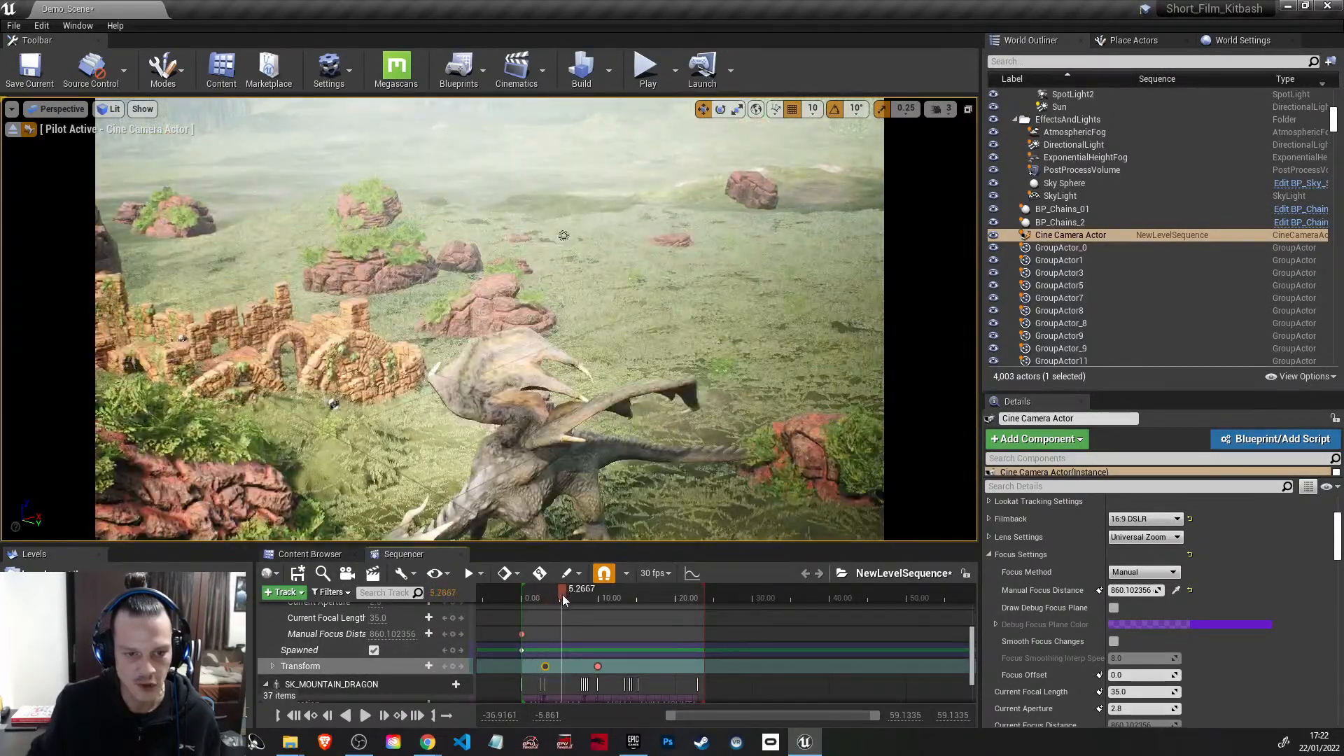
{"action": "left_click", "coordinate": [552, 662]}
{"action": "left_click", "coordinate": [547, 667]}
{"action": "left_click_drag", "start_coordinate": [544, 667], "coordinate": [564, 665]}
{"action": "left_click_drag", "start_coordinate": [570, 591], "coordinate": [582, 595]}
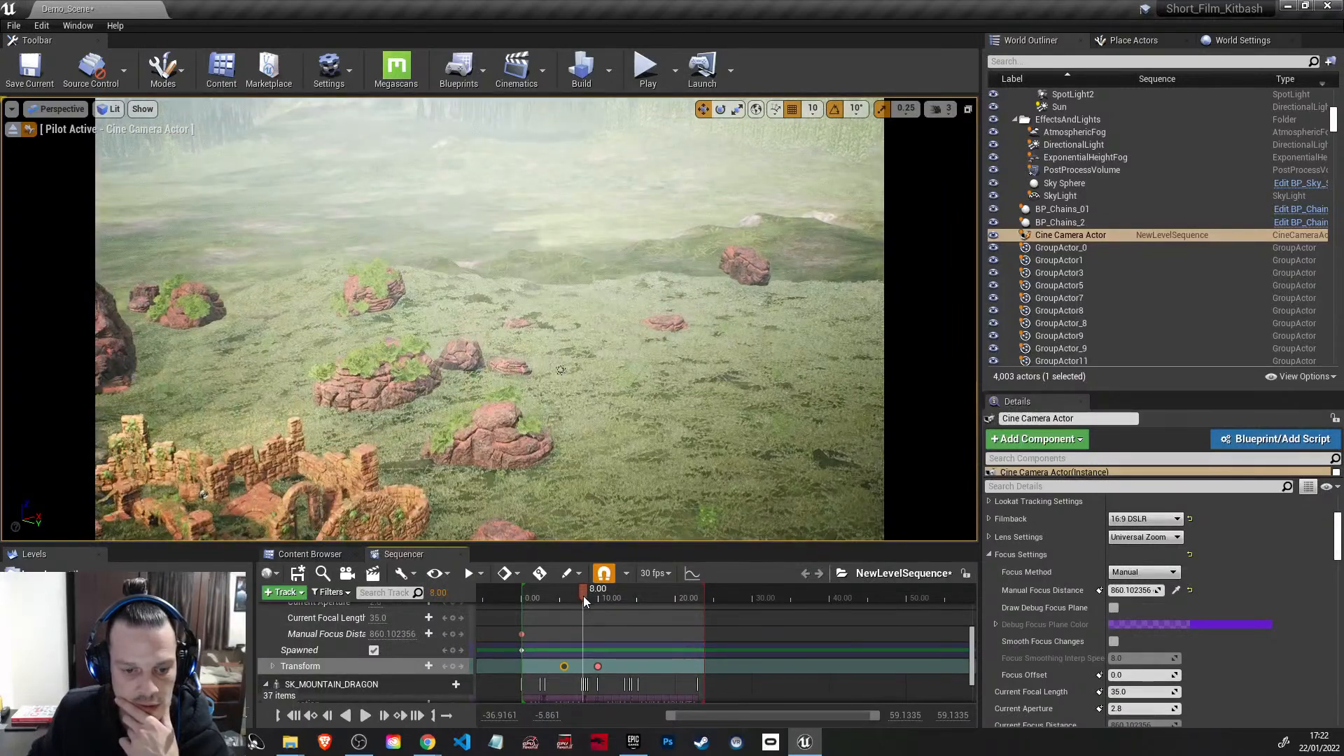
{"action": "left_click_drag", "start_coordinate": [563, 666], "coordinate": [581, 666]}
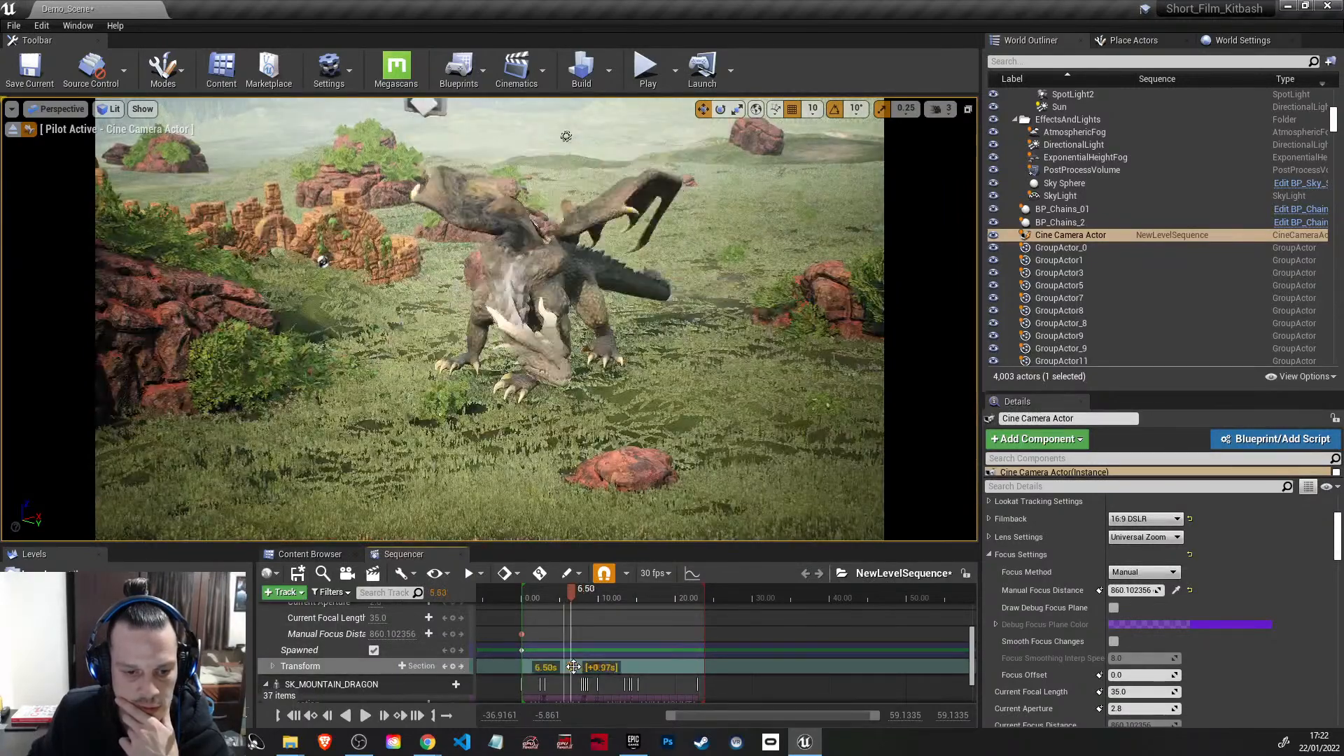
Step: At 16.10 seconds, fly the piloted cine camera to frame the flying dragon from the front above the forest
{"action": "left_click_drag", "start_coordinate": [584, 591], "coordinate": [646, 603]}
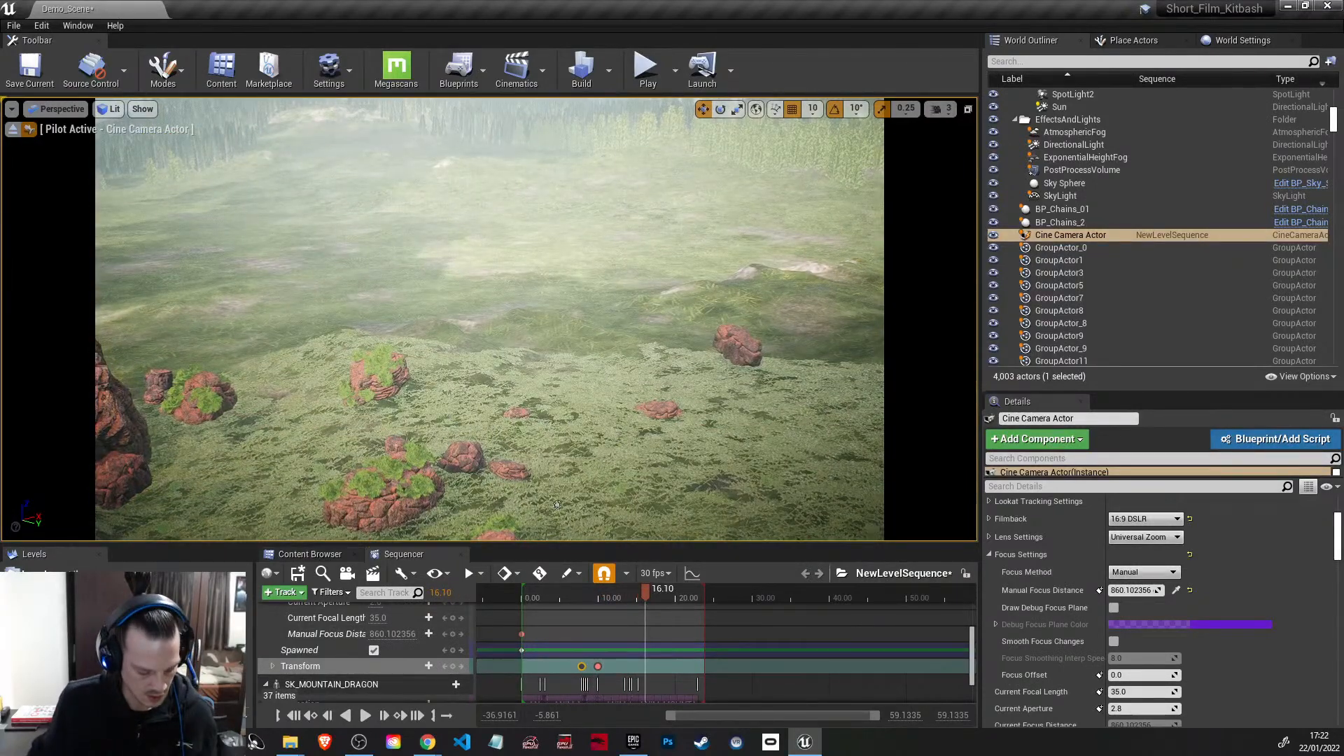
{"action": "key", "text": "e"}
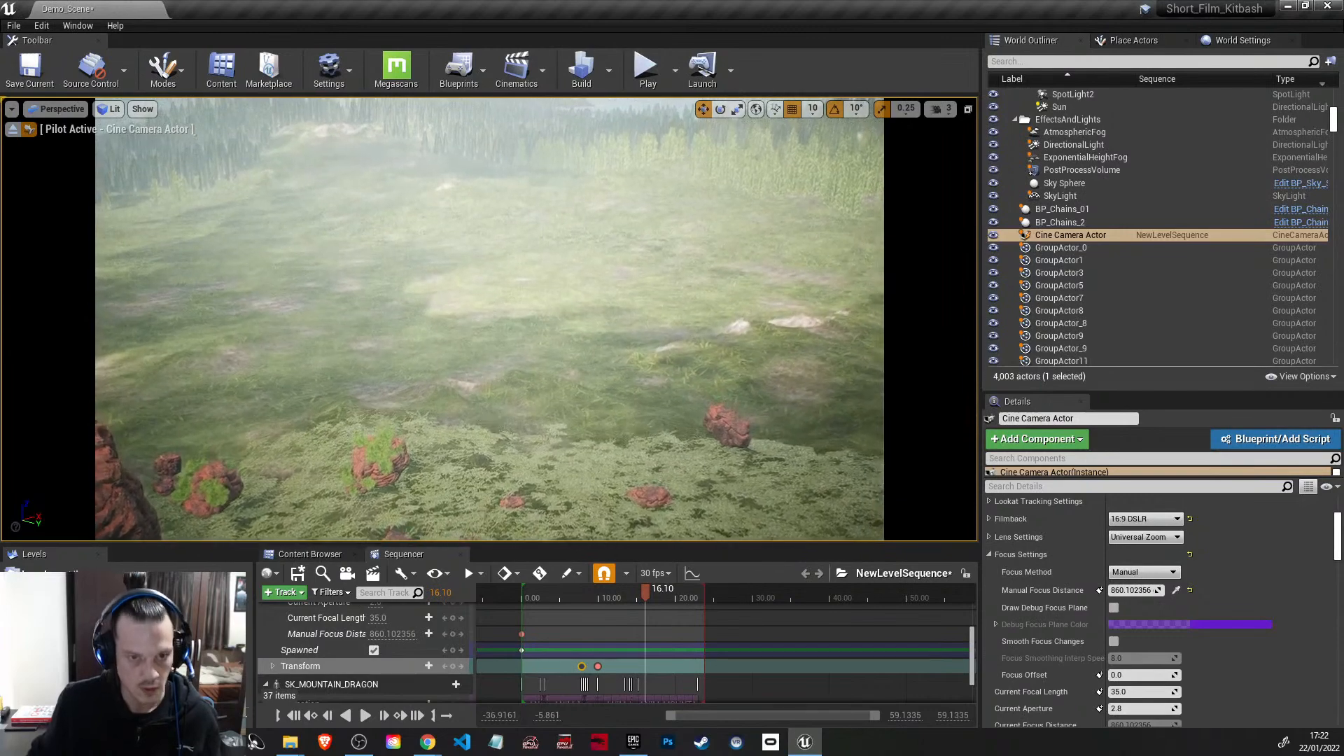
{"action": "key", "text": "s"}
{"action": "key", "text": "e"}
{"action": "right_click_drag", "start_coordinate": [532, 337], "coordinate": [595, 438]}
{"action": "key", "text": "w"}
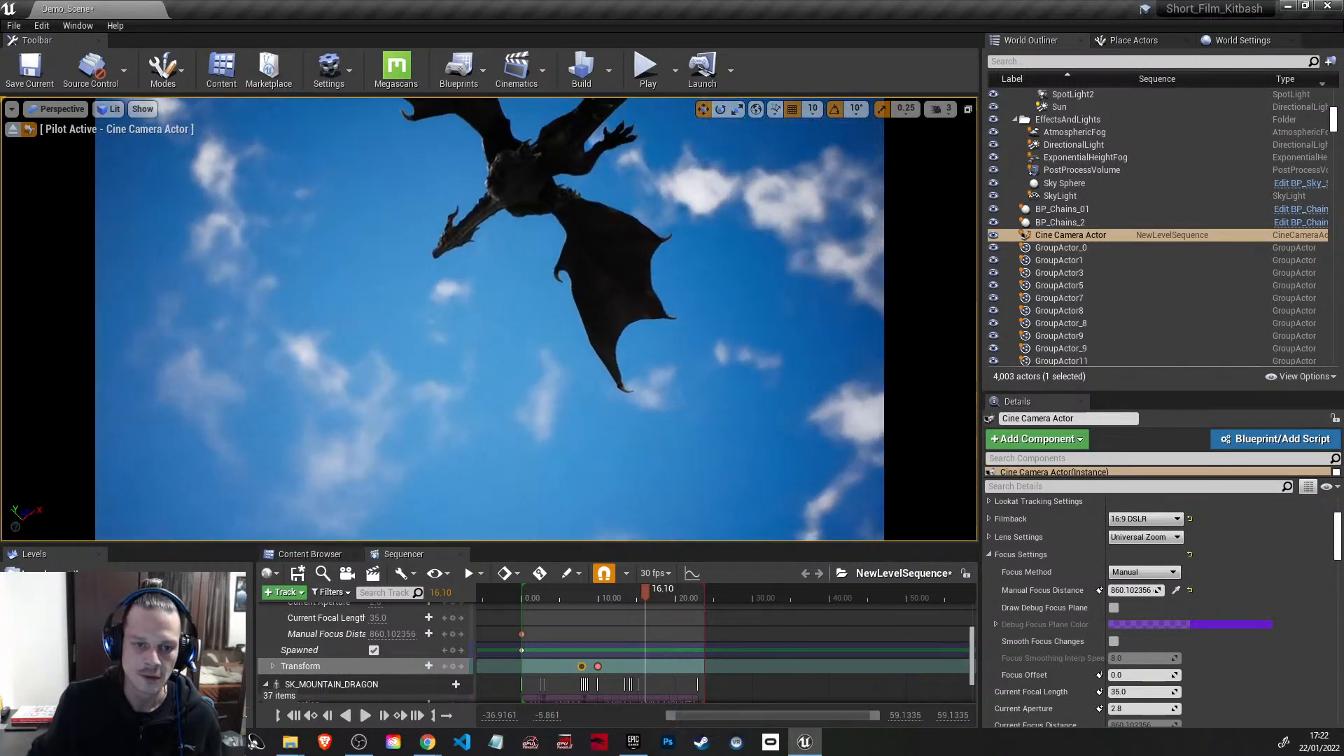
{"action": "right_click_drag", "start_coordinate": [490, 319], "coordinate": [652, 427]}
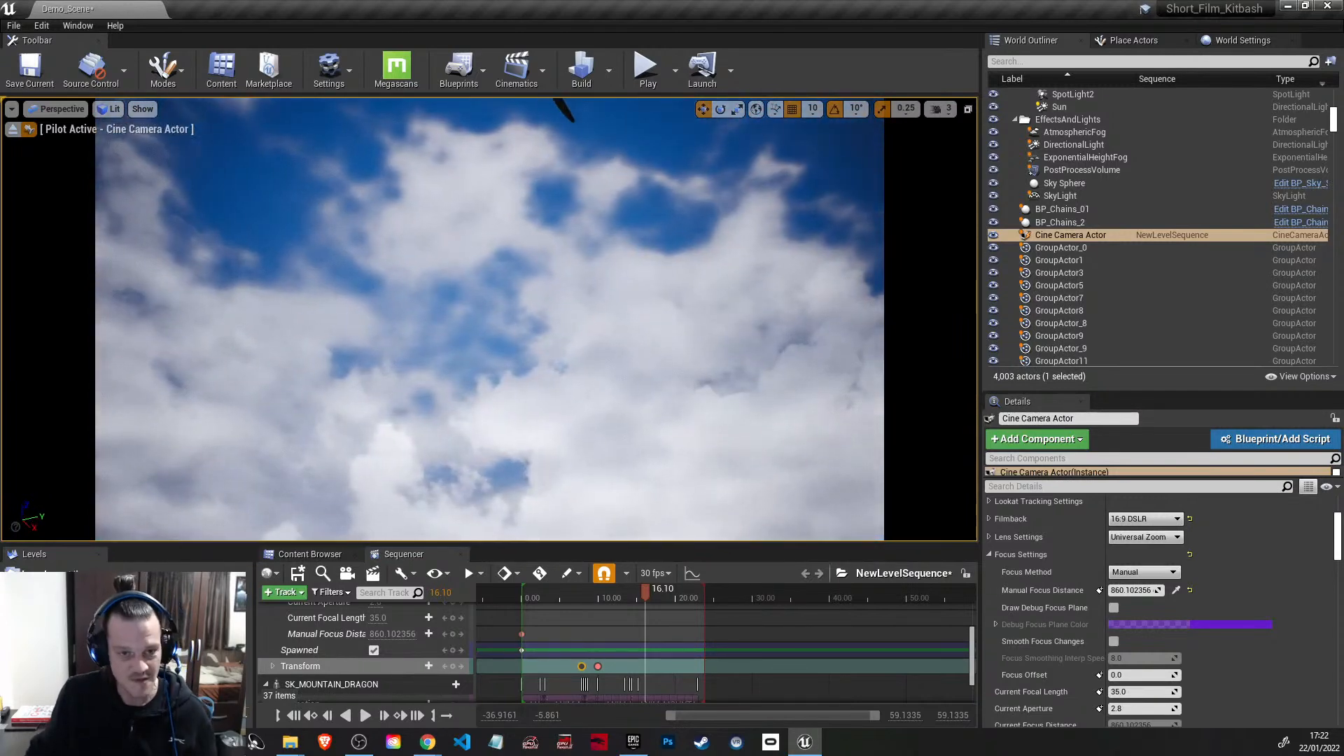
{"action": "right_click_drag", "start_coordinate": [490, 319], "coordinate": [428, 367]}
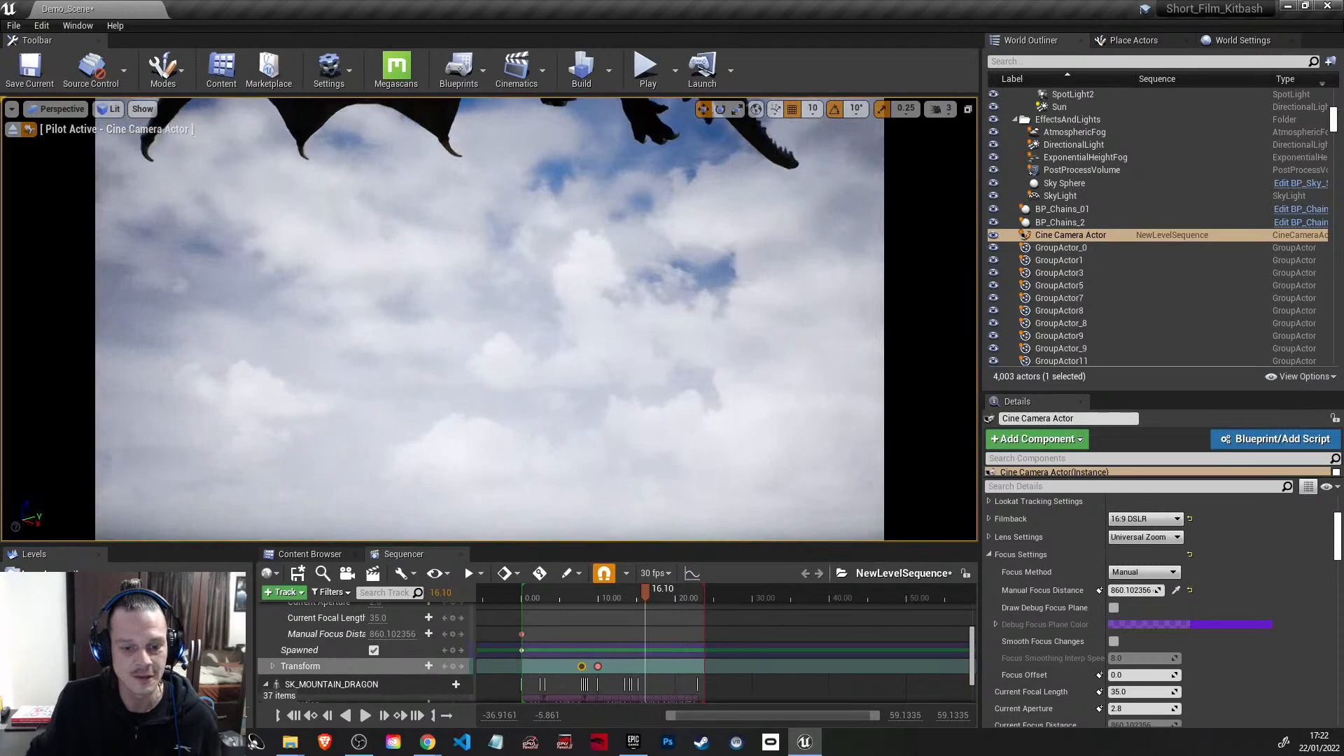
{"action": "right_click_drag", "start_coordinate": [490, 319], "coordinate": [484, 418]}
{"action": "right_click_drag", "start_coordinate": [490, 319], "coordinate": [576, 329]}
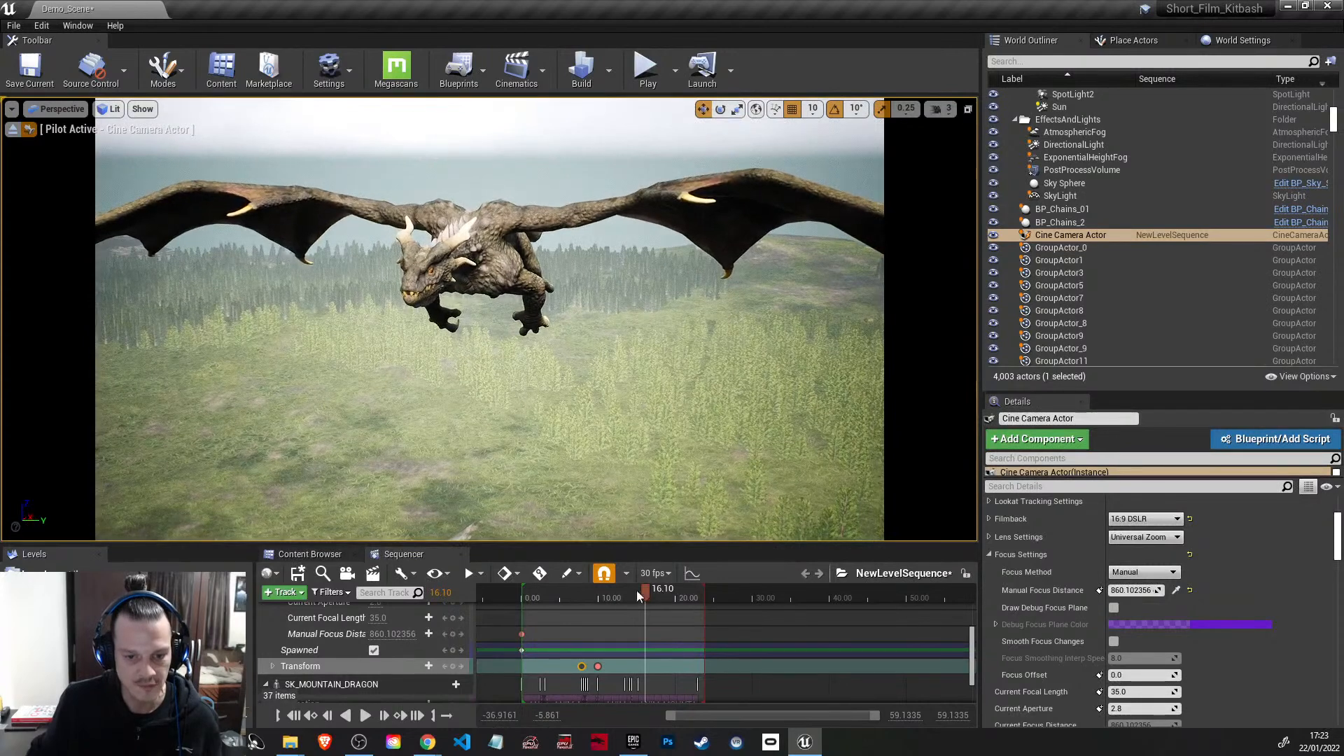
Step: Key the new framing on the cine camera's Transform, shift that key earlier, and add another Transform key at 14.4667 seconds
{"action": "scroll", "coordinate": [448, 630], "scroll_direction": "down", "scroll_amount": 2}
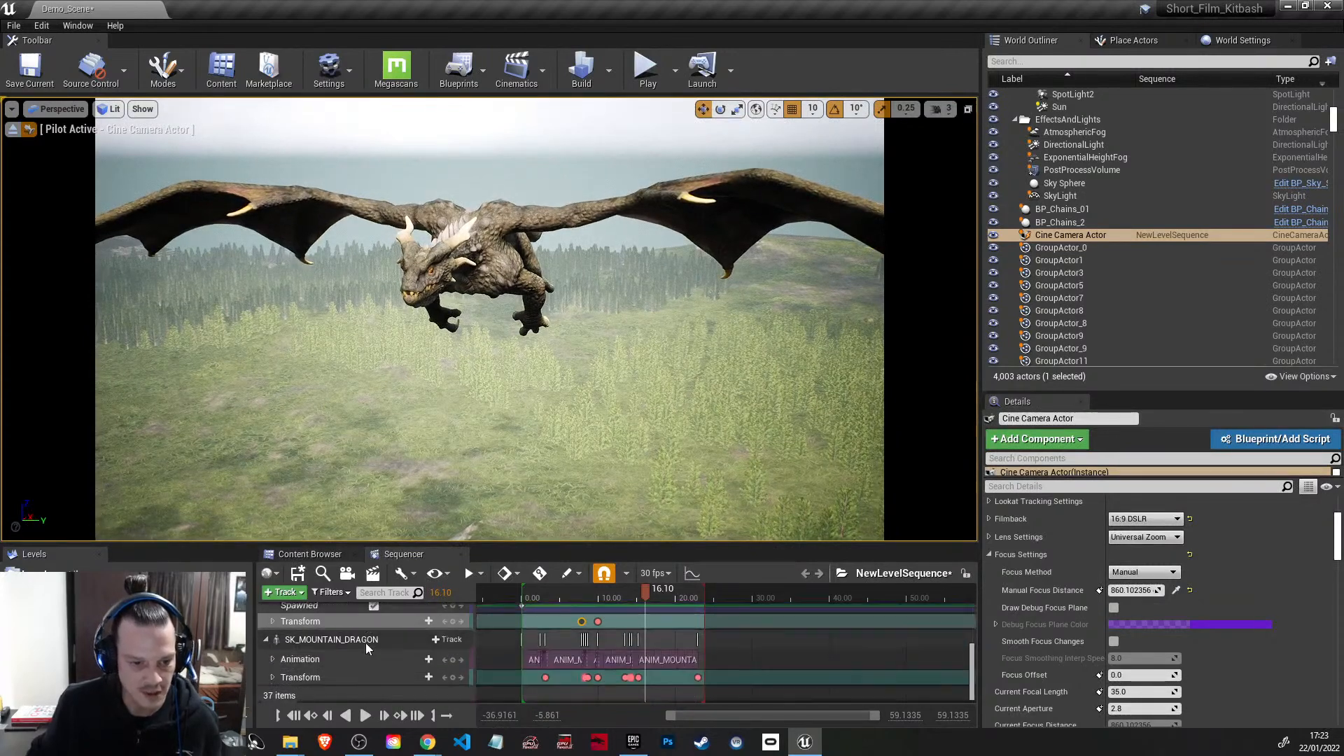
{"action": "left_click", "coordinate": [452, 618]}
{"action": "mouse_move", "coordinate": [645, 590]}
{"action": "left_mouse_down"}
{"action": "mouse_move", "coordinate": [628, 591]}
{"action": "mouse_move", "coordinate": [627, 617]}
{"action": "mouse_move", "coordinate": [634, 590]}
{"action": "left_mouse_up"}
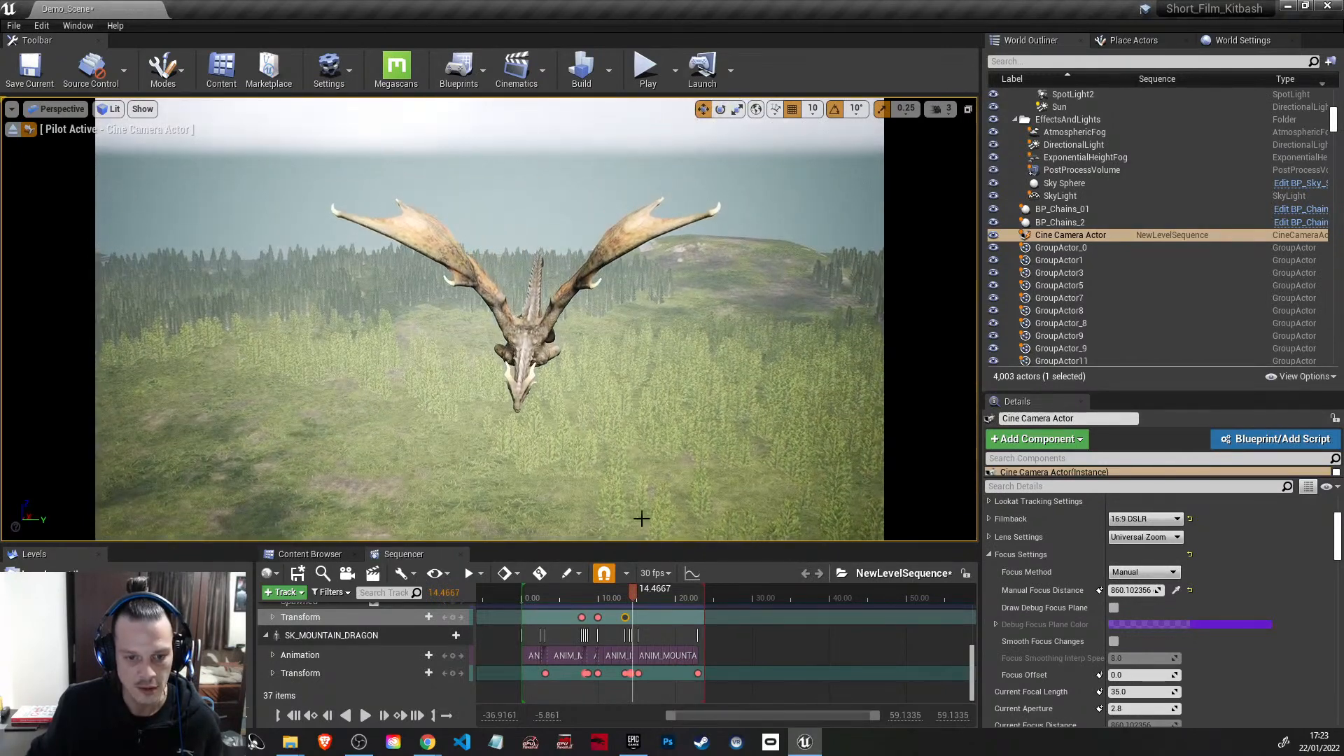
{"action": "left_click", "coordinate": [457, 618]}
Step: At 17.3667 seconds, frame the dragon flying away past the castle, keying the camera's Transform and a manual focus distance of about 3594.28
{"action": "left_click_drag", "start_coordinate": [634, 594], "coordinate": [656, 595]}
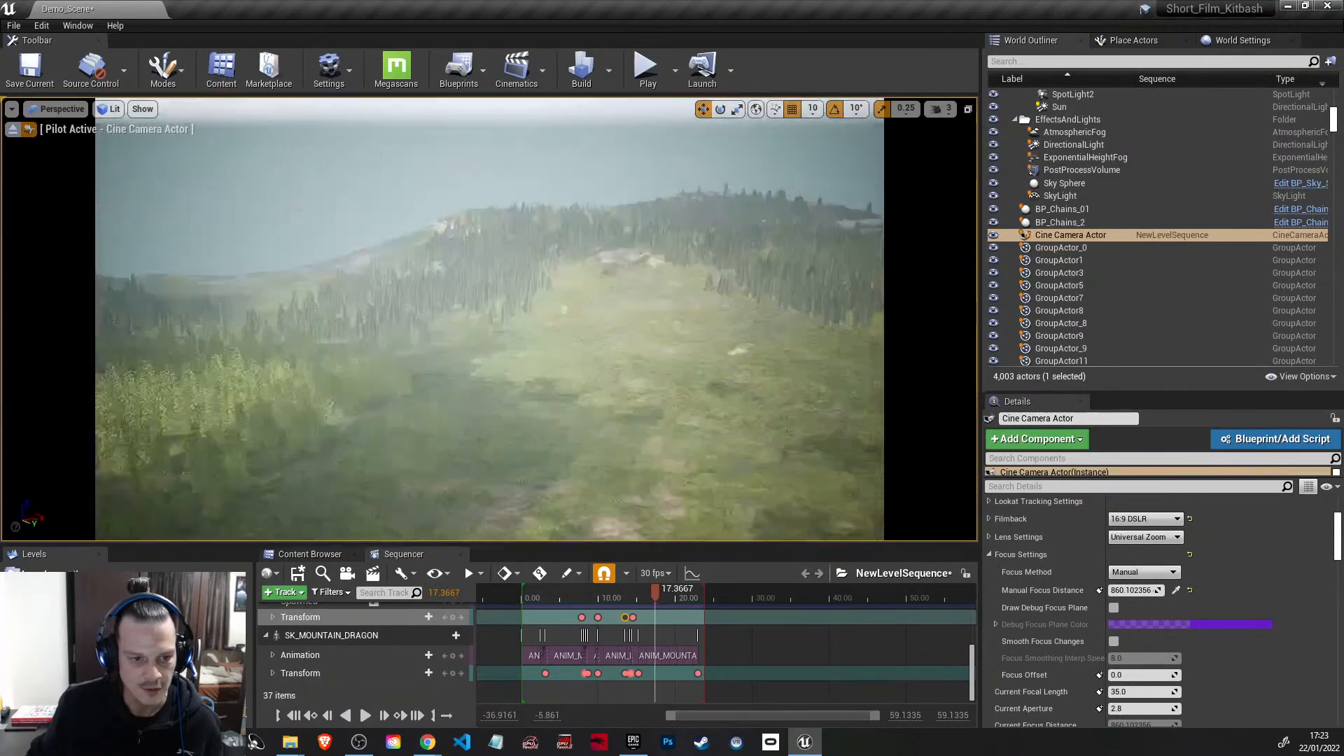
{"action": "right_click_drag", "start_coordinate": [490, 319], "coordinate": [462, 310]}
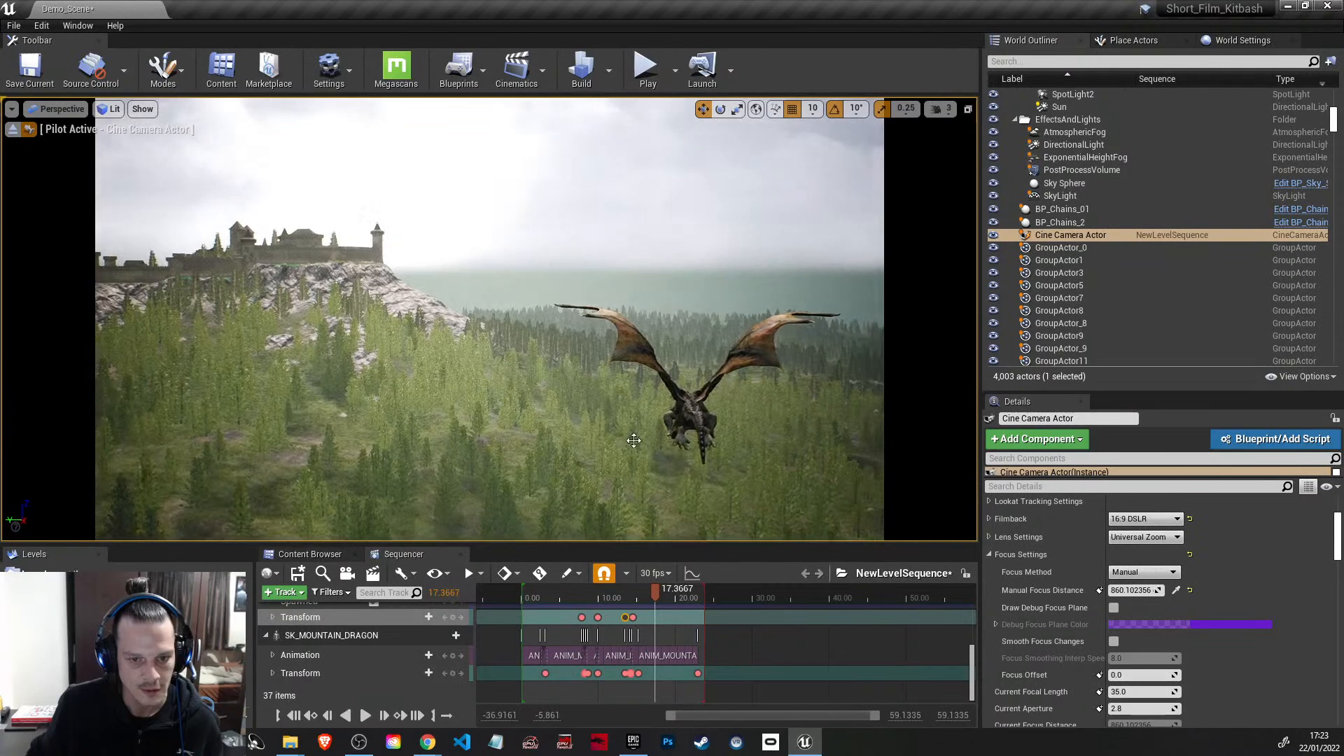
{"action": "left_click_drag", "start_coordinate": [1133, 591], "coordinate": [1122, 591]}
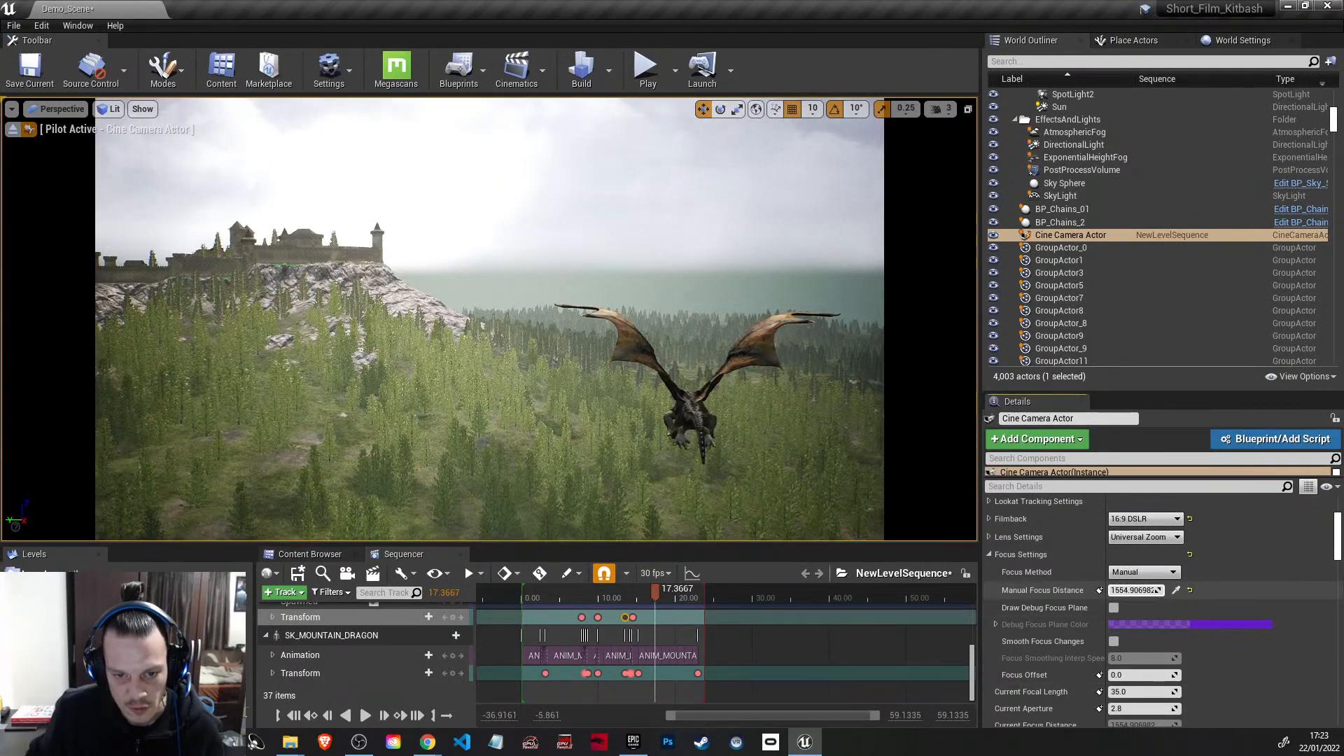
{"action": "mouse_move", "coordinate": [1133, 591]}
{"action": "left_mouse_down"}
{"action": "mouse_move", "coordinate": [1116, 590]}
{"action": "mouse_move", "coordinate": [1141, 591]}
{"action": "left_mouse_up"}
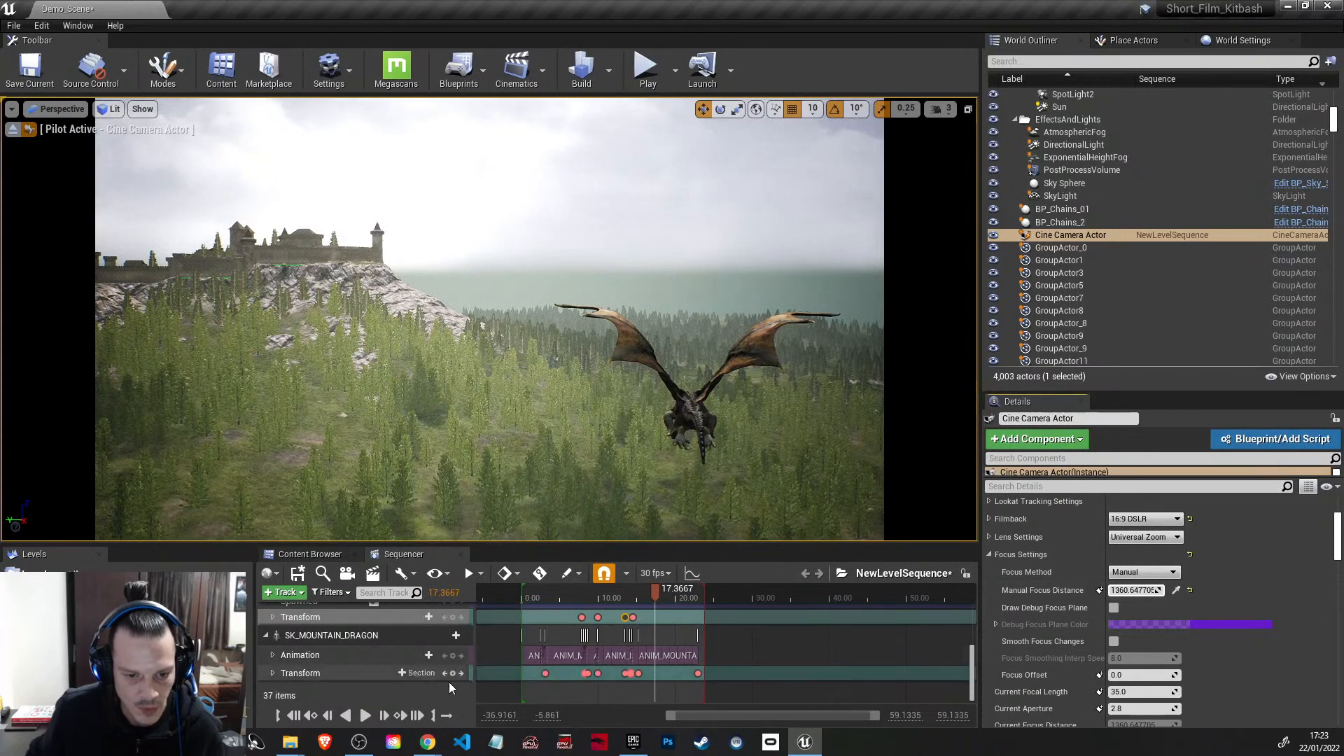
{"action": "scroll", "coordinate": [451, 626], "scroll_direction": "up", "scroll_amount": 3}
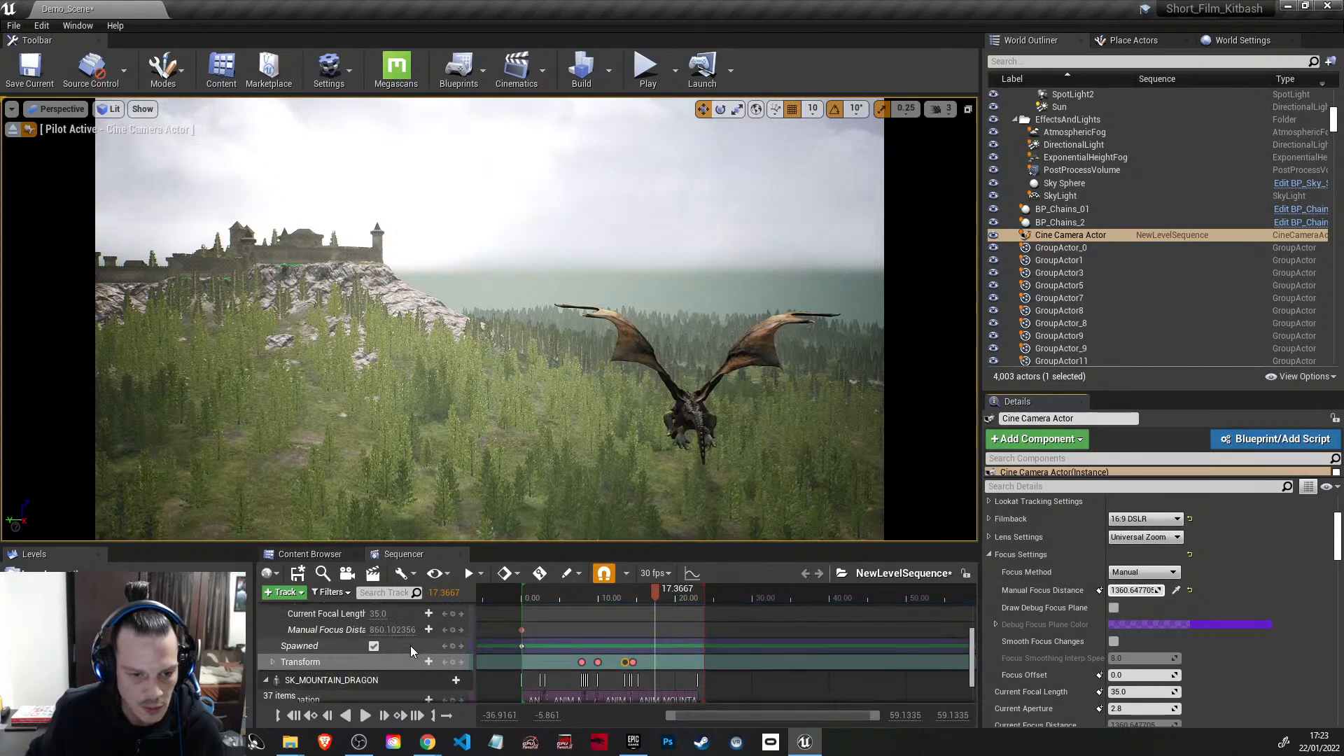
{"action": "left_click", "coordinate": [453, 664]}
{"action": "mouse_move", "coordinate": [1132, 592]}
{"action": "left_mouse_down"}
{"action": "mouse_move", "coordinate": [1119, 591]}
{"action": "mouse_move", "coordinate": [1141, 590]}
{"action": "left_mouse_up"}
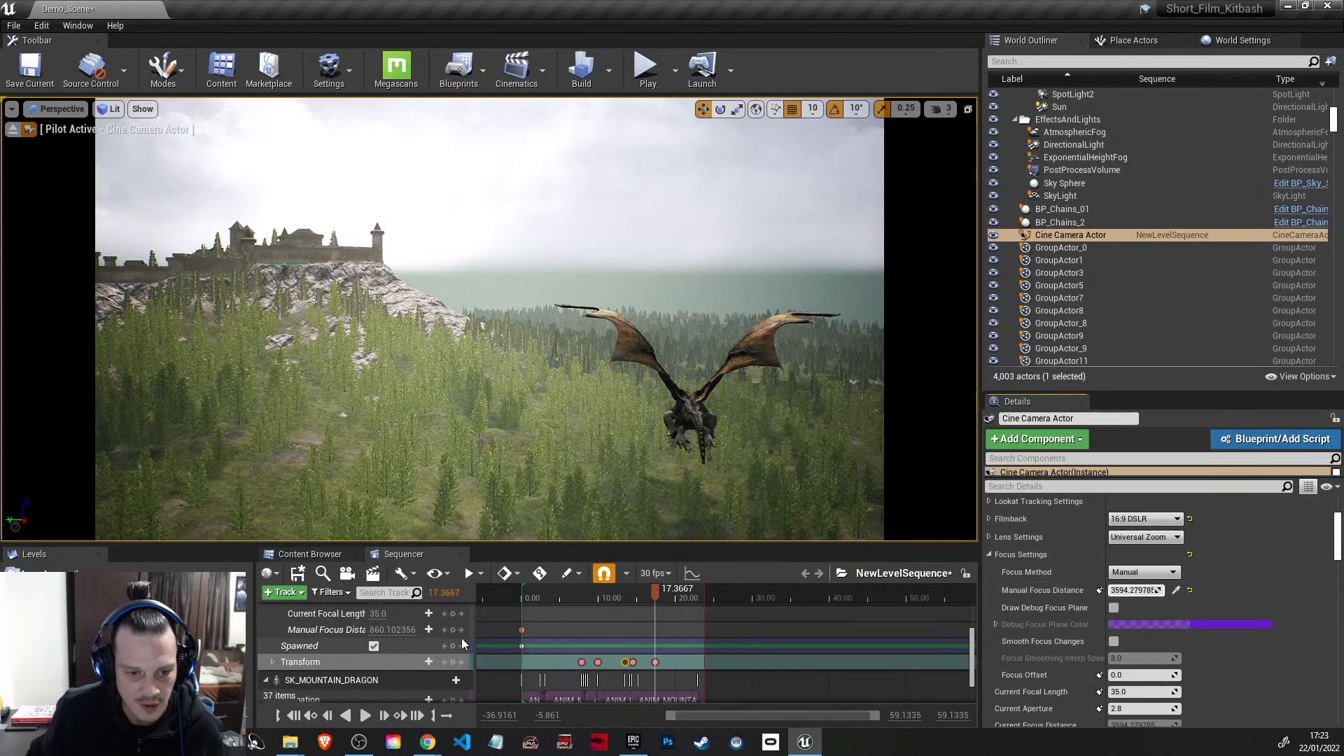
{"action": "left_click", "coordinate": [452, 630]}
Step: At 18.00 seconds, stop piloting the cine camera and fly the view in front of the dragon with camera speed raised to 5
{"action": "mouse_move", "coordinate": [654, 594]}
{"action": "left_mouse_down"}
{"action": "mouse_move", "coordinate": [706, 603]}
{"action": "mouse_move", "coordinate": [661, 602]}
{"action": "left_mouse_up"}
{"action": "right_click_drag", "start_coordinate": [598, 389], "coordinate": [847, 194]}
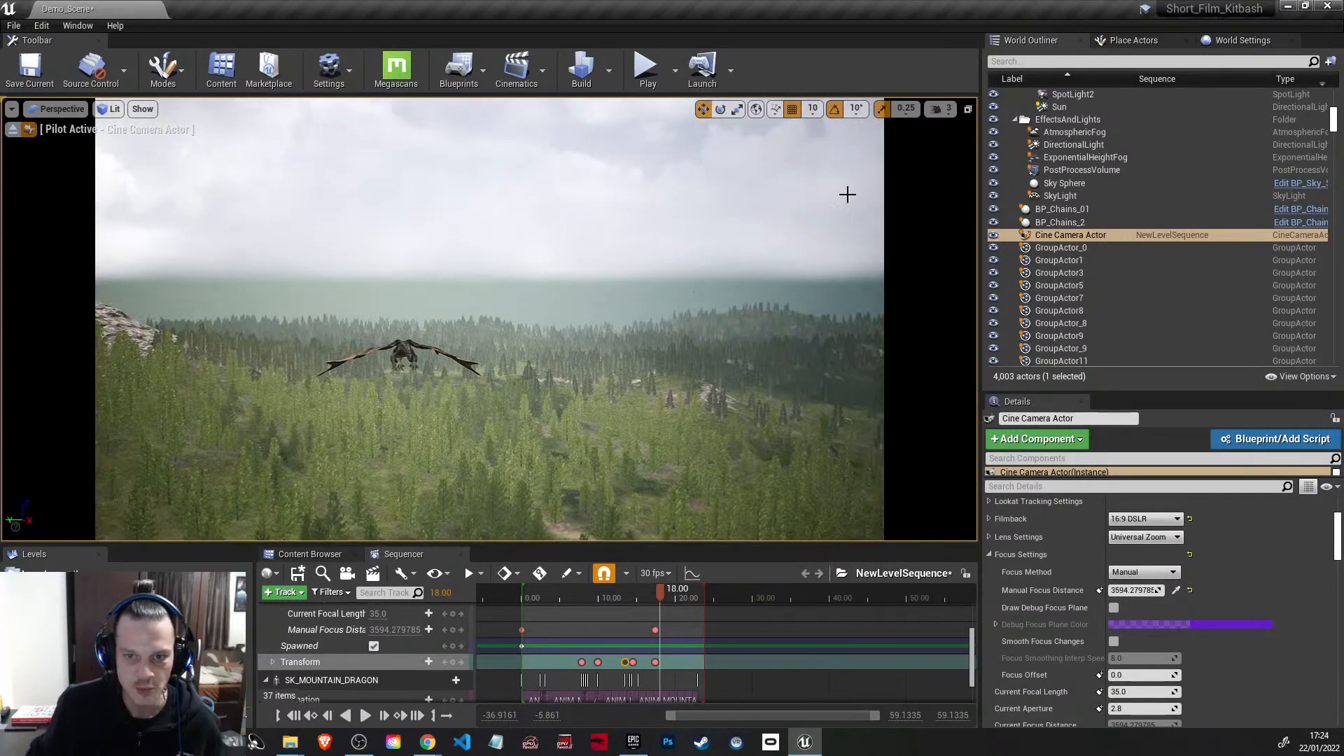
{"action": "left_click", "coordinate": [936, 114]}
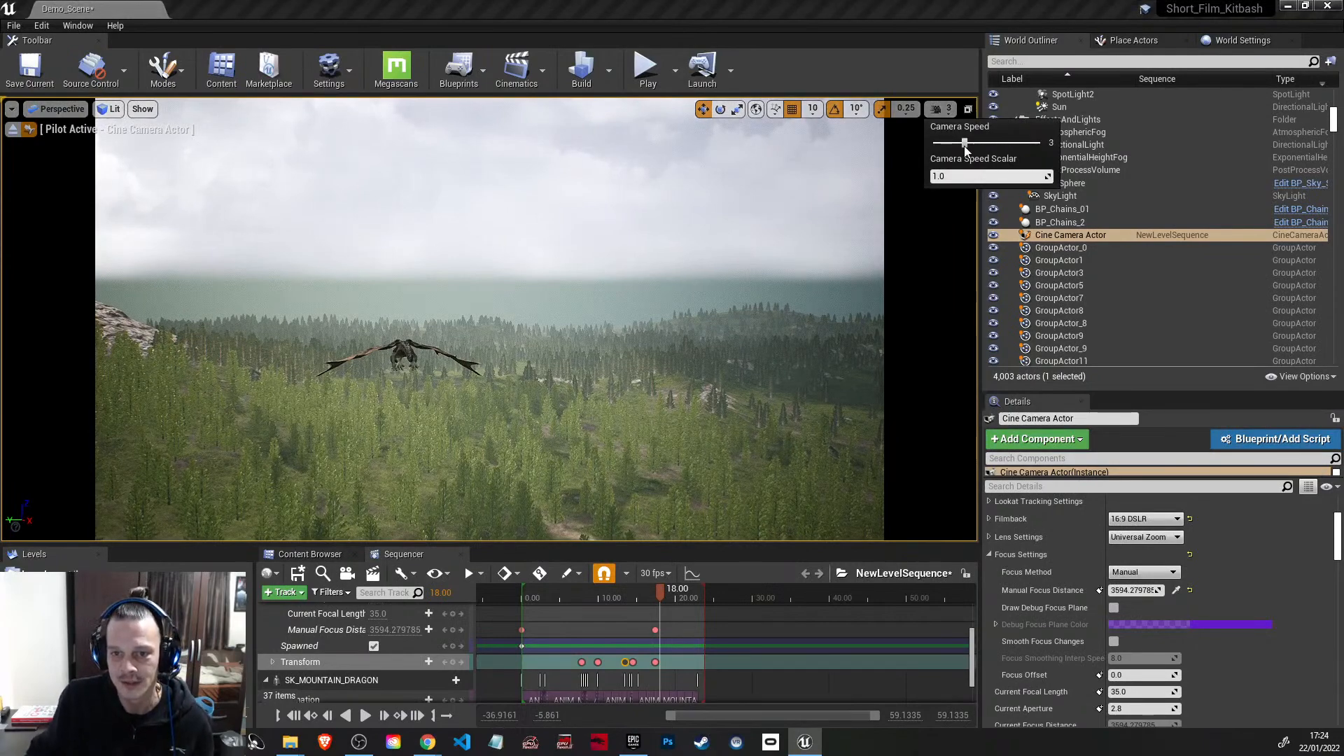
{"action": "right_click_drag", "start_coordinate": [756, 280], "coordinate": [364, 277]}
{"action": "key", "text": "w"}
{"action": "key", "text": "d"}
{"action": "key", "text": "s"}
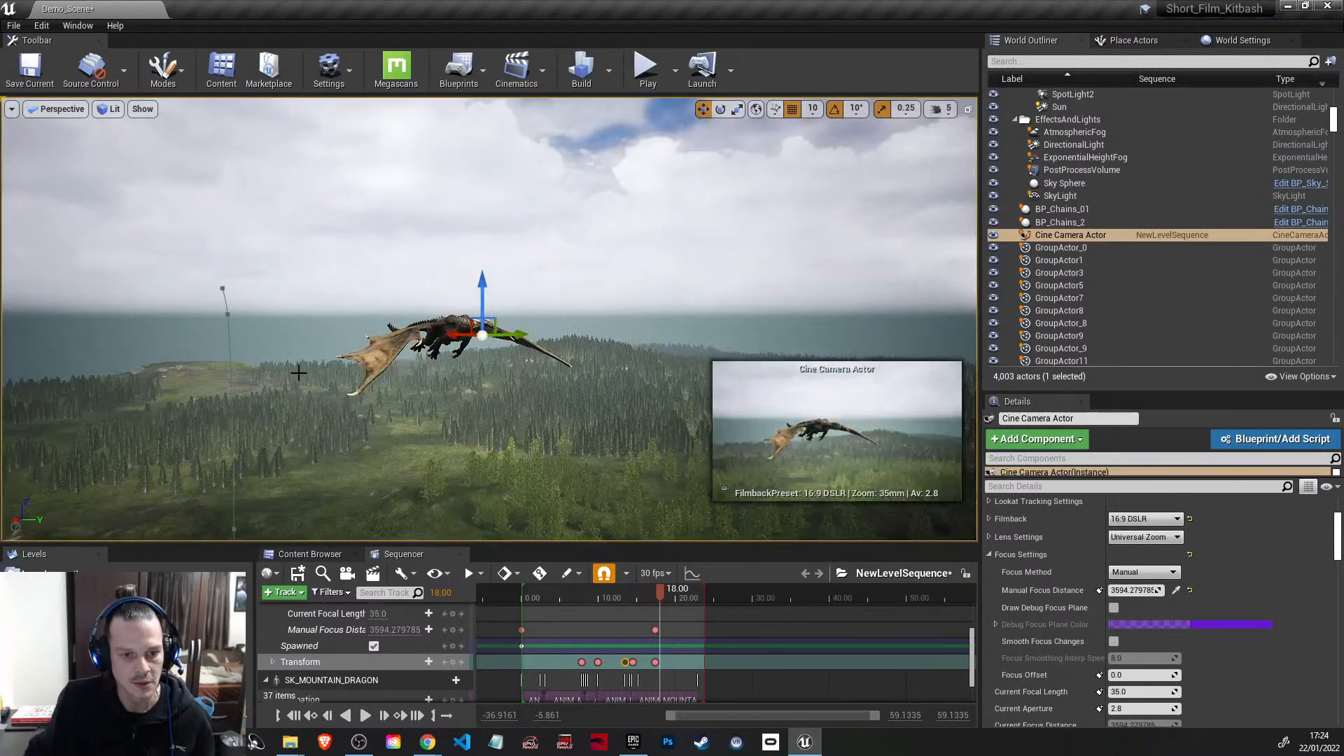
{"action": "key", "text": "d"}
{"action": "right_click_drag", "start_coordinate": [488, 319], "coordinate": [394, 394]}
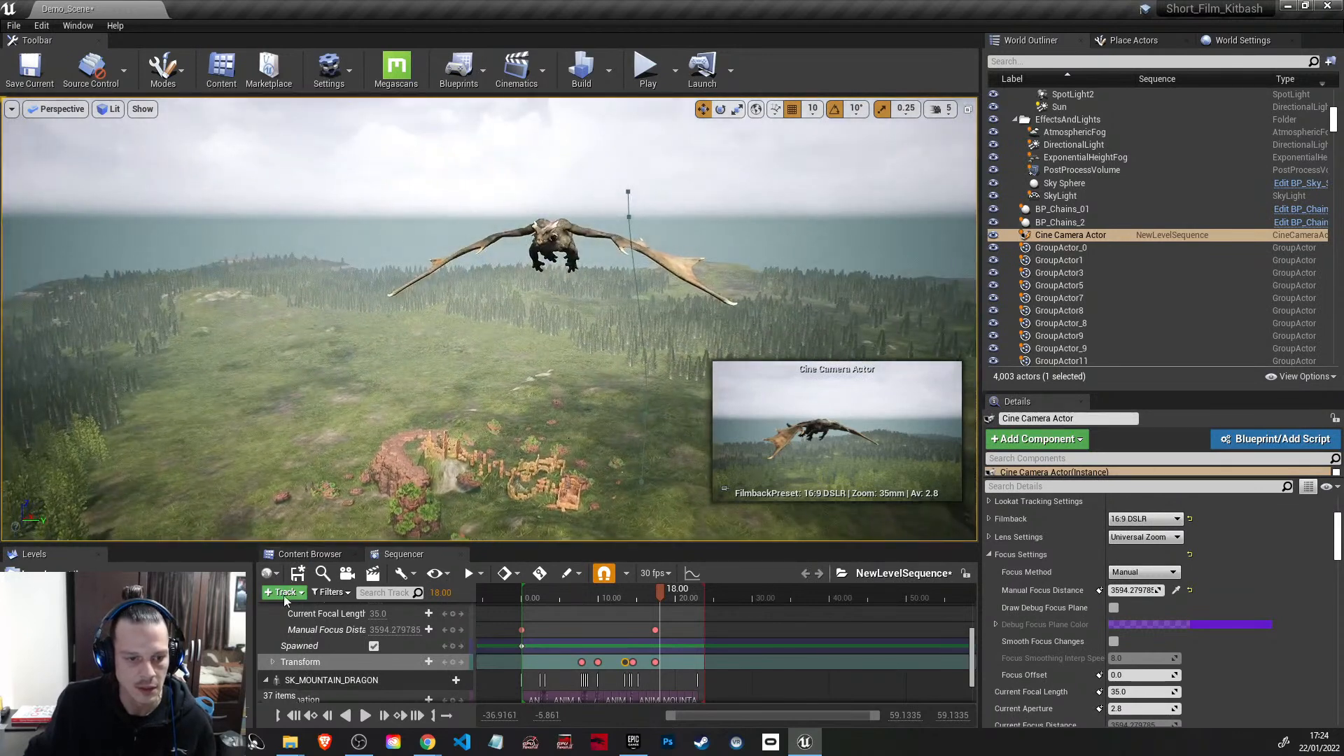
Step: Save the level sequence and create a new cine camera as its current camera cut
{"action": "left_click", "coordinate": [297, 574]}
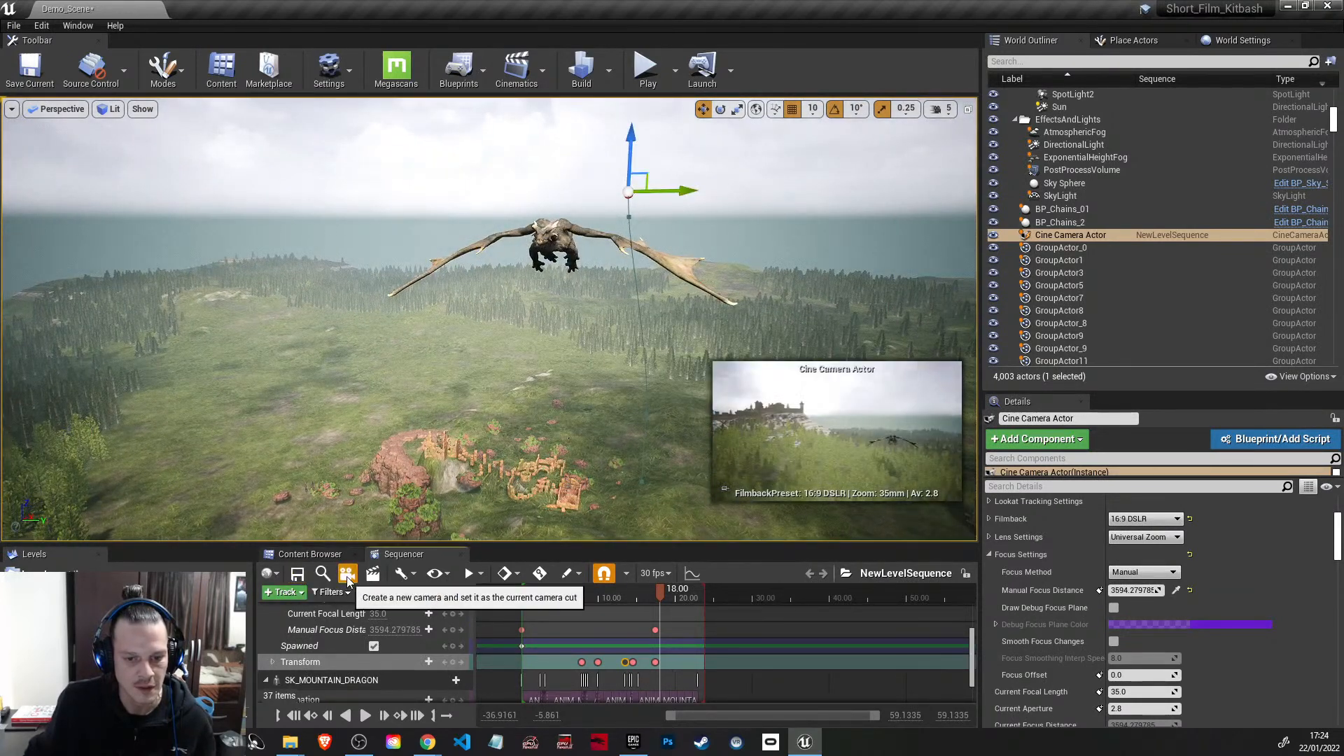
{"action": "left_click", "coordinate": [348, 578]}
Step: At 14.8333 seconds, fly the new cine camera in close to frame the flying dragon's head and wings from the front
{"action": "left_click_drag", "start_coordinate": [664, 590], "coordinate": [636, 590]}
{"action": "right_click_drag", "start_coordinate": [618, 341], "coordinate": [685, 258]}
{"action": "key", "text": "w"}
{"action": "key", "text": "w"}
{"action": "key", "text": "a"}
{"action": "key", "text": "a"}
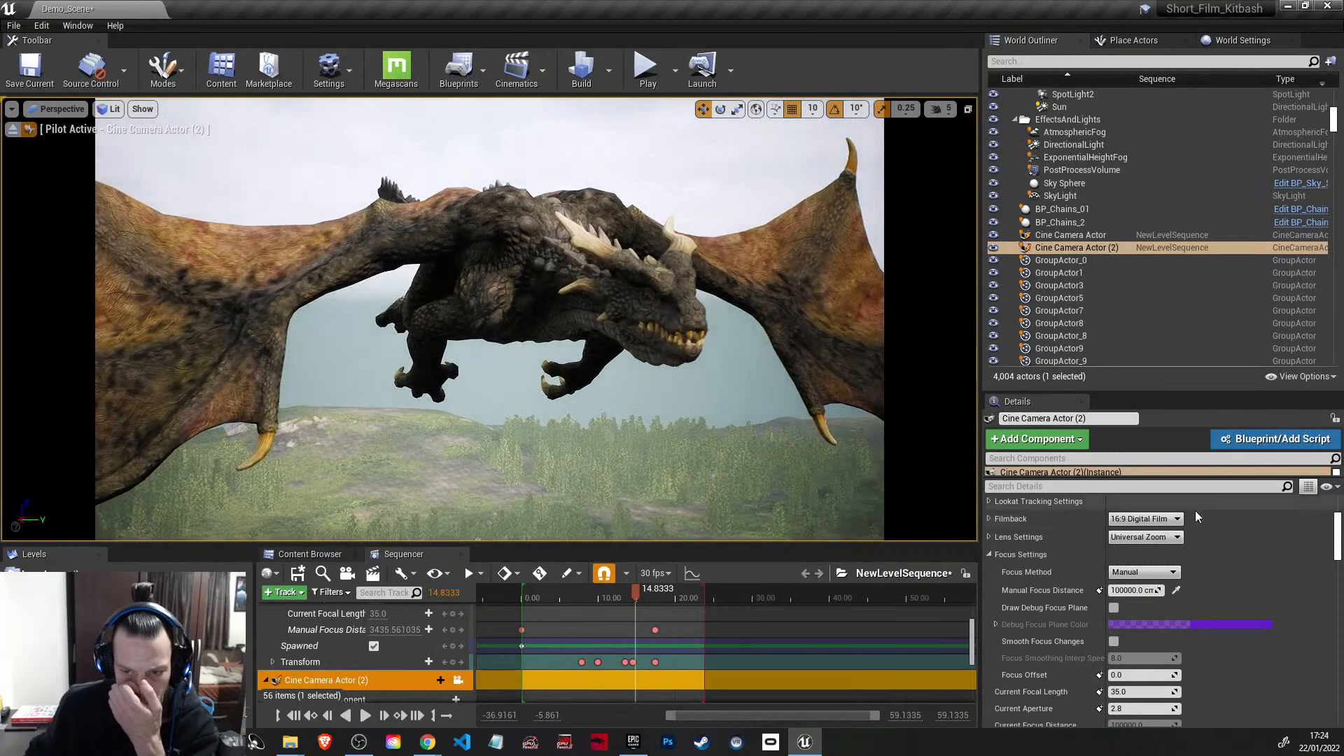
Step: Set the second cine camera's filmback to 16:9 DSLR and its manual focus distance to about 3018.94
{"action": "left_click", "coordinate": [1179, 518]}
{"action": "left_click", "coordinate": [1148, 557]}
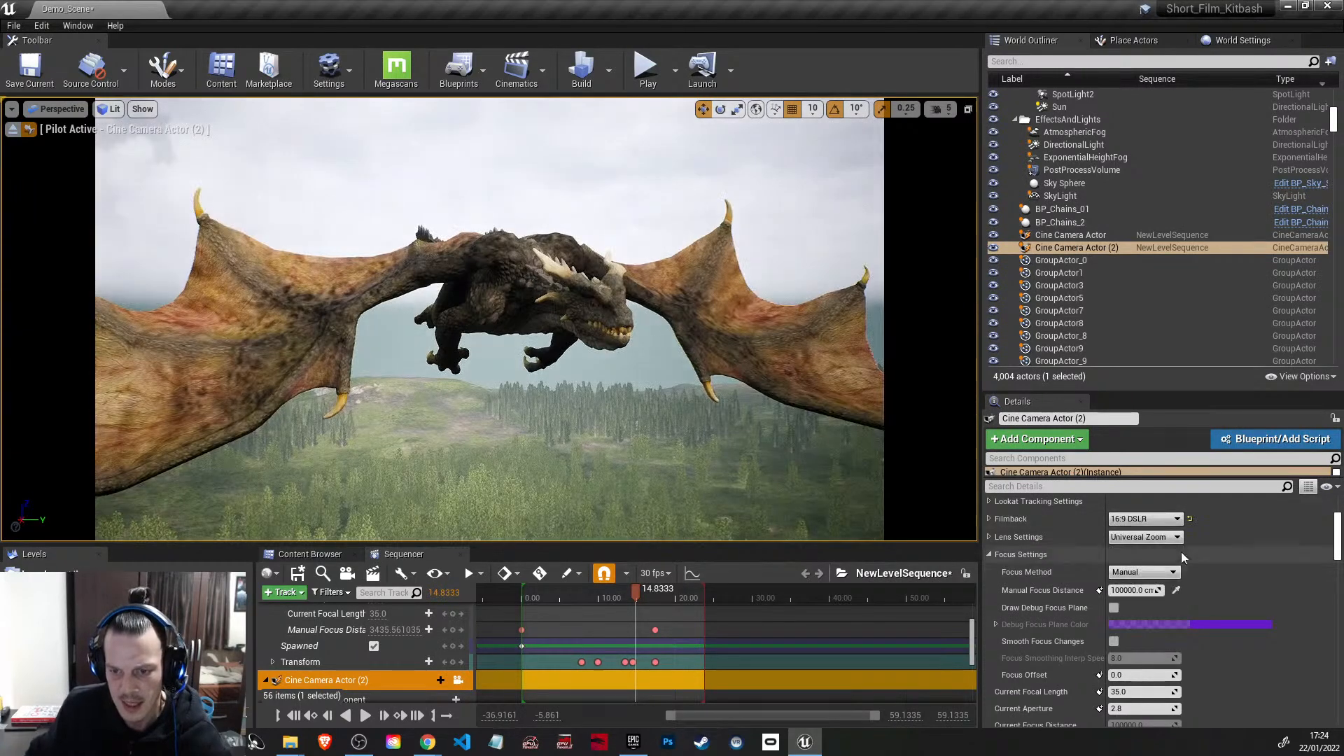
{"action": "mouse_move", "coordinate": [1134, 590]}
{"action": "left_mouse_down"}
{"action": "mouse_move", "coordinate": [1092, 591]}
{"action": "mouse_move", "coordinate": [1109, 590]}
{"action": "left_mouse_up"}
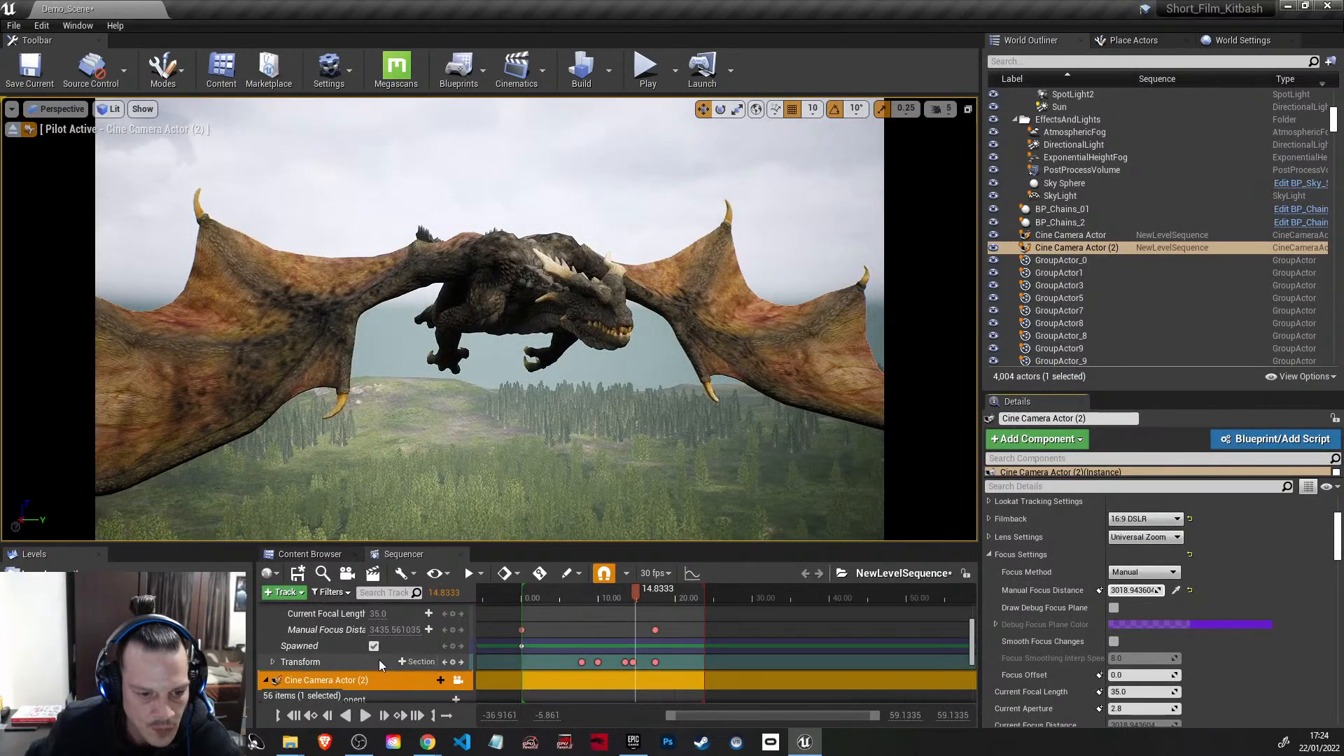
Step: Key the second cine camera's Spawned state and a manual focus distance of about 635.78 at 14.8333 seconds
{"action": "scroll", "coordinate": [380, 660], "scroll_direction": "down", "scroll_amount": 5}
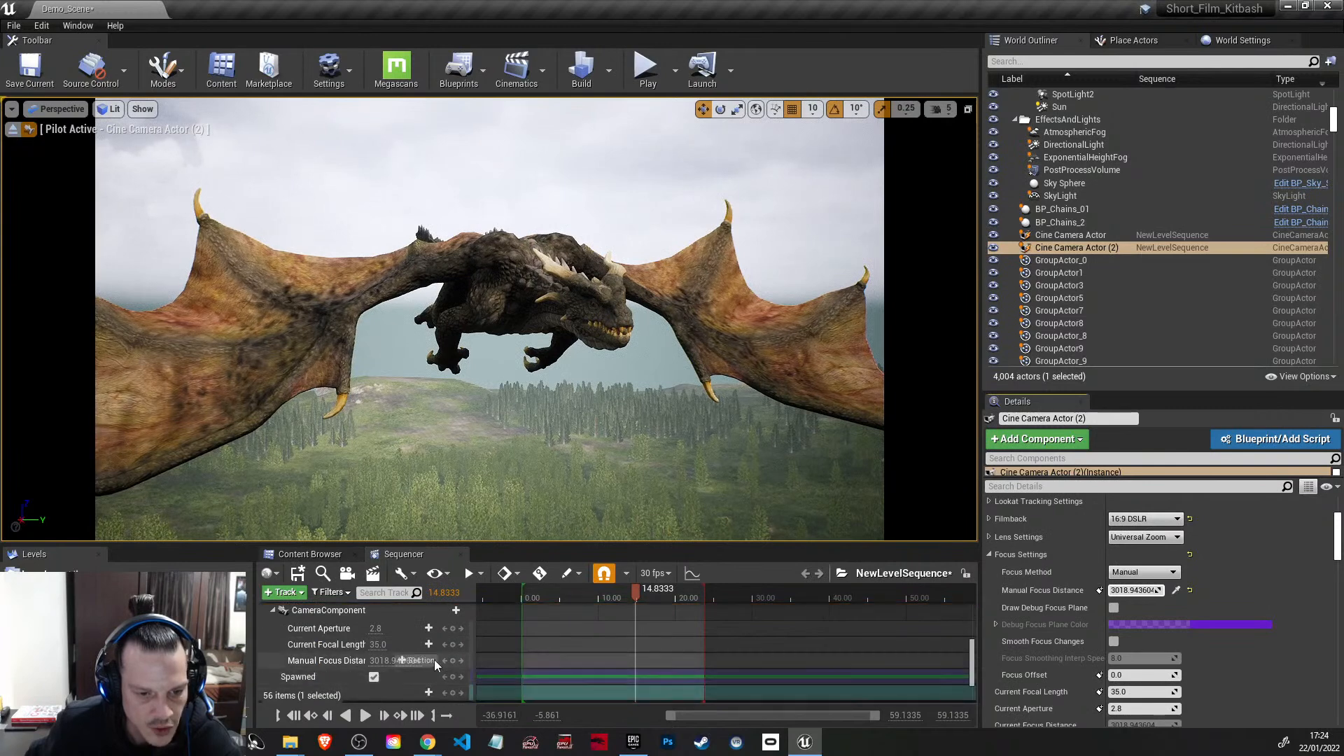
{"action": "left_click", "coordinate": [453, 676]}
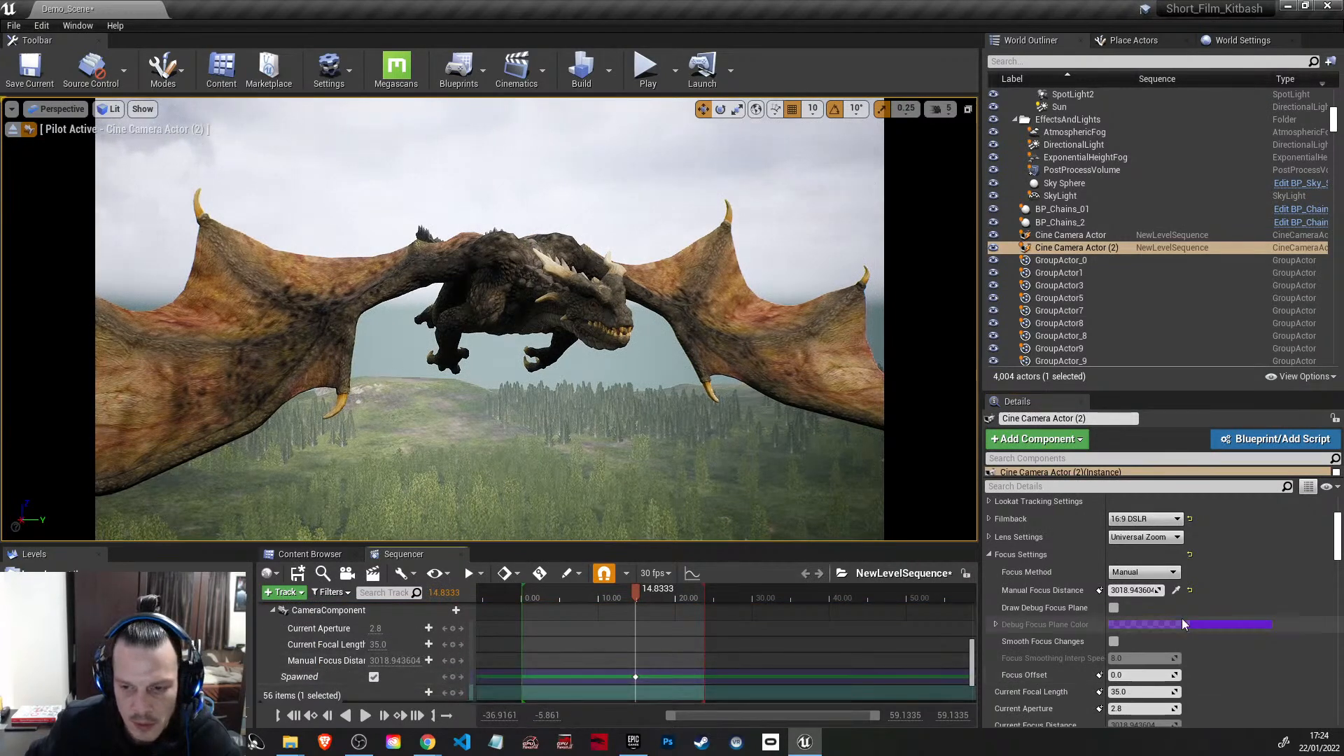
{"action": "left_click_drag", "start_coordinate": [1134, 590], "coordinate": [1116, 590]}
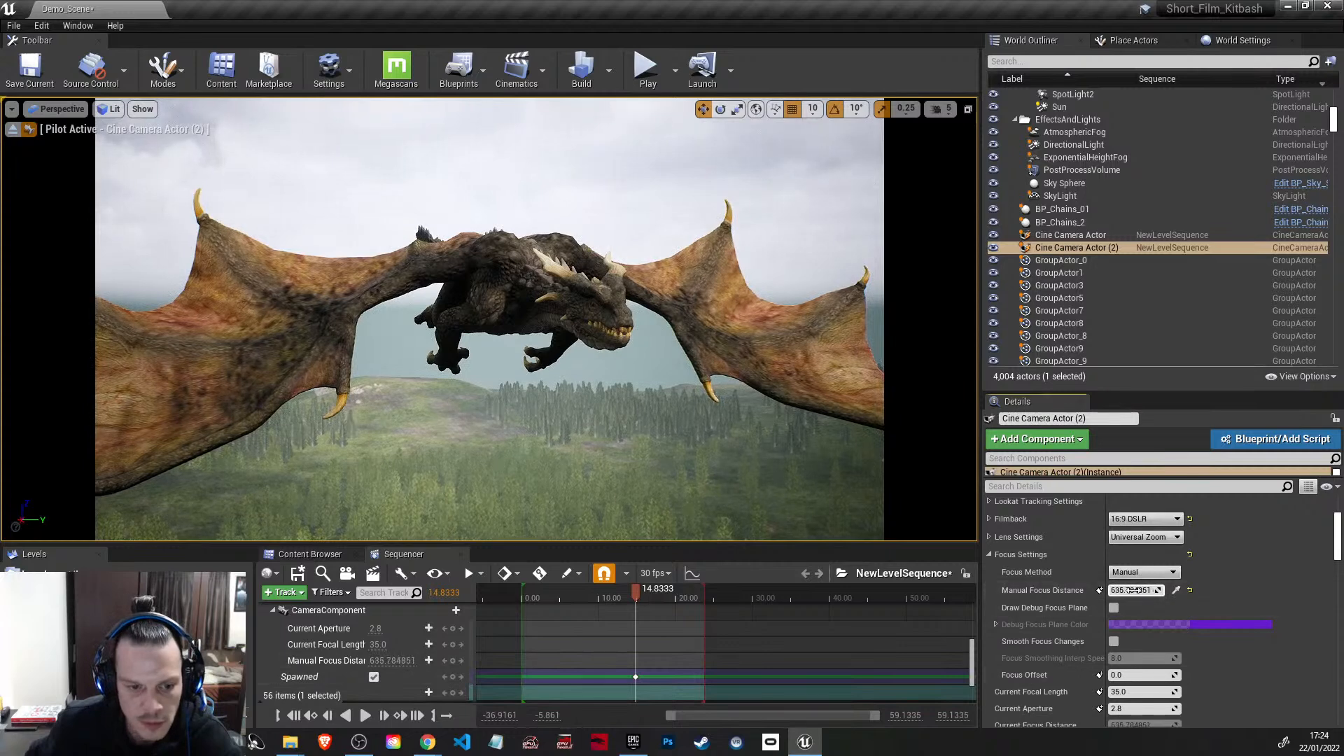
{"action": "left_click", "coordinate": [453, 661]}
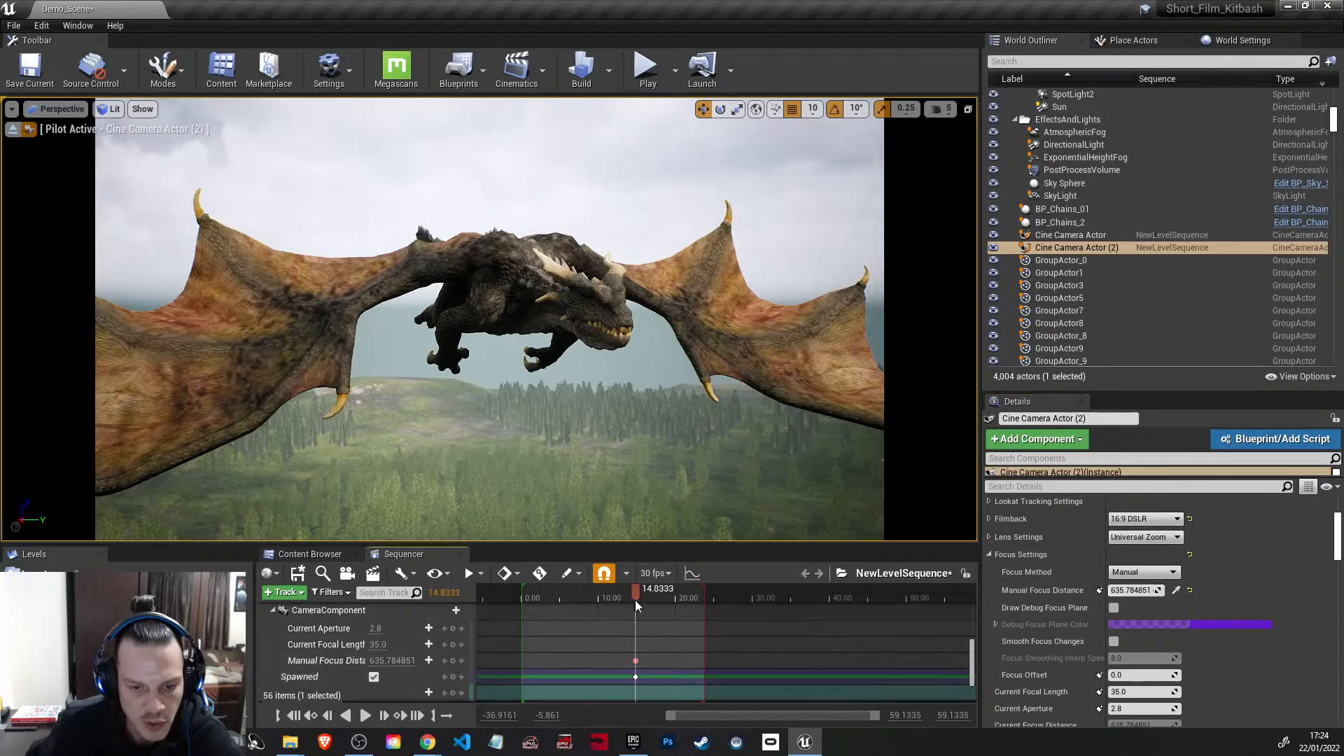
Step: At 22.1667 seconds, fly the second cine camera to frame the dragon passing the hilltop castle and key its transform
{"action": "left_click_drag", "start_coordinate": [637, 595], "coordinate": [644, 594]}
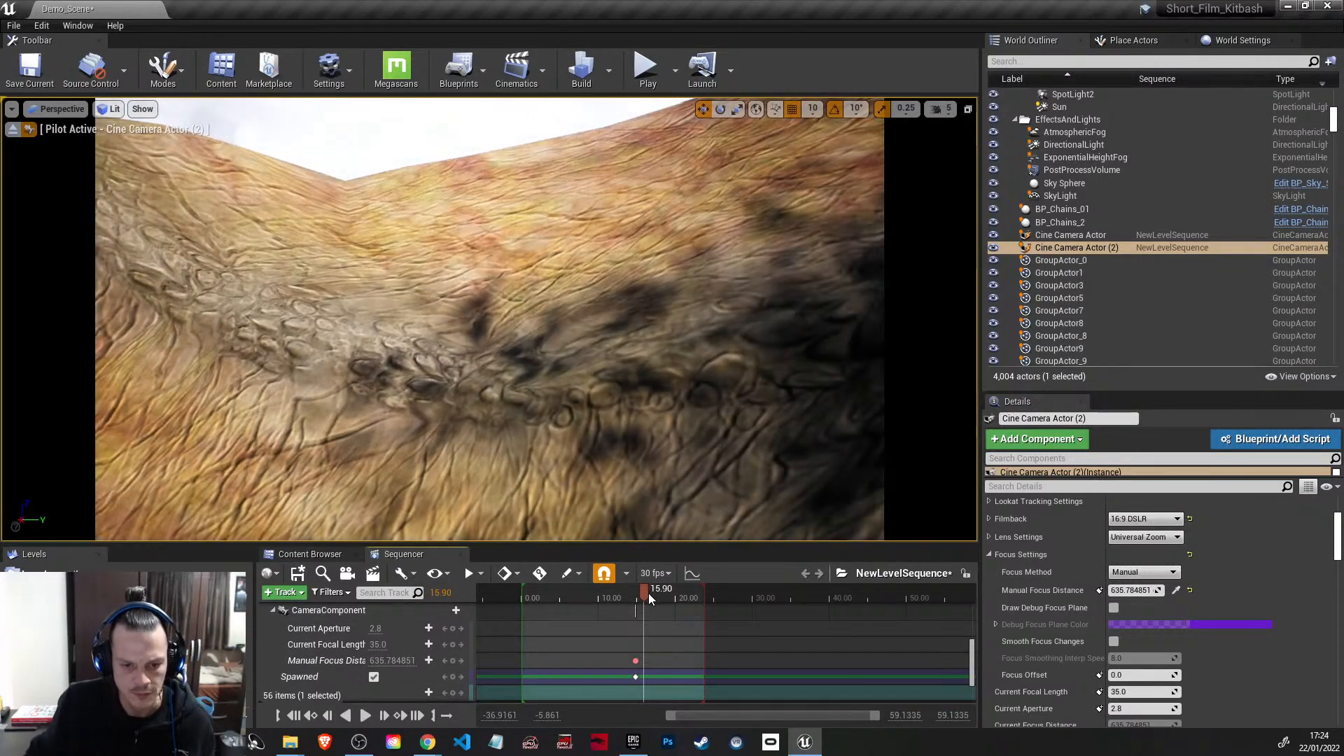
{"action": "left_click_drag", "start_coordinate": [645, 591], "coordinate": [692, 596]}
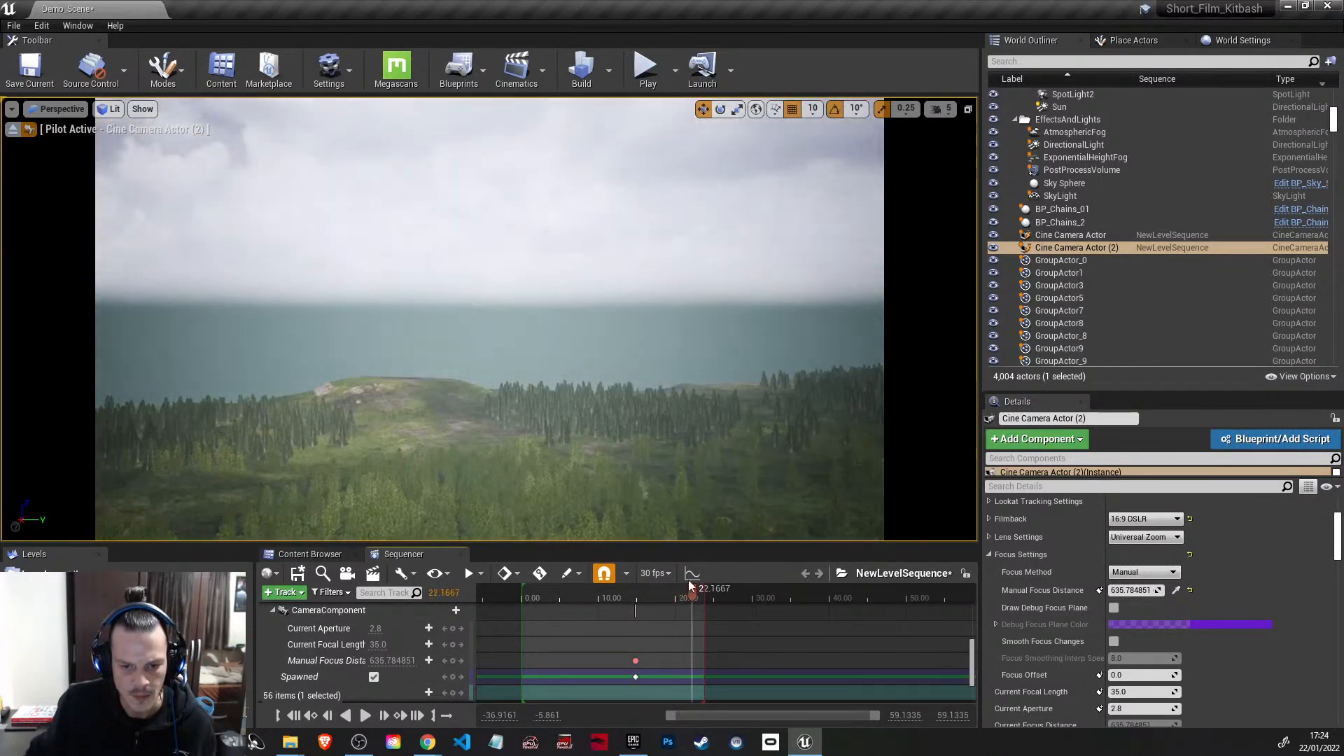
{"action": "right_click_drag", "start_coordinate": [611, 407], "coordinate": [744, 396]}
{"action": "key", "text": "w"}
{"action": "key", "text": "d"}
{"action": "key", "text": "w"}
{"action": "key", "text": "a"}
{"action": "key", "text": "s"}
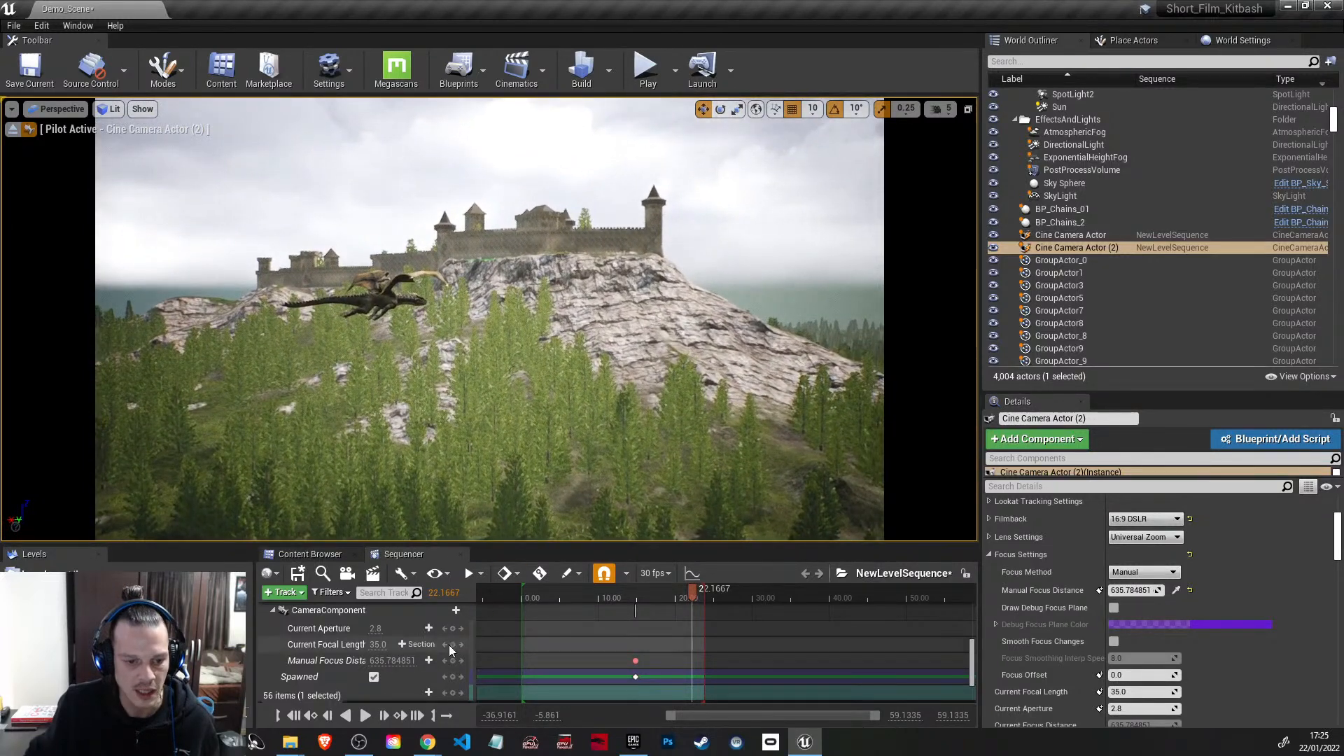
{"action": "scroll", "coordinate": [427, 682], "scroll_direction": "down", "scroll_amount": 1}
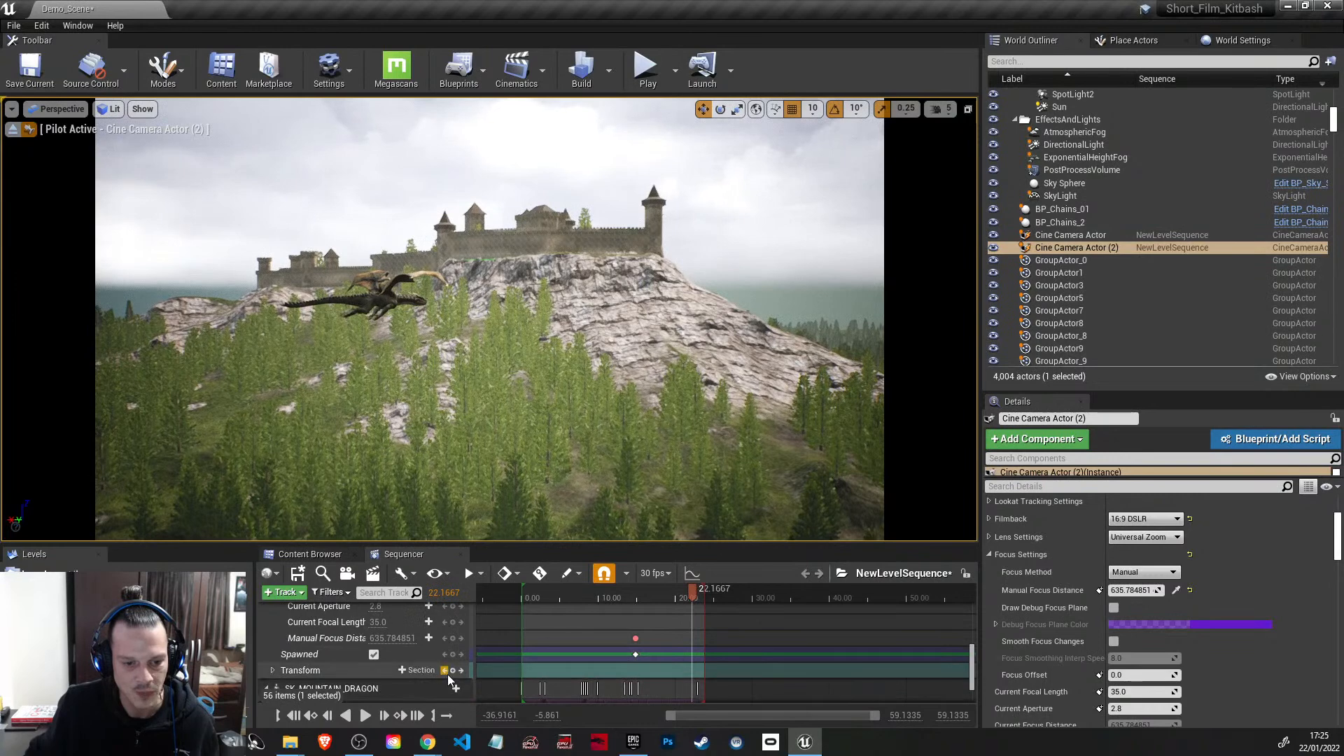
{"action": "scroll", "coordinate": [409, 655], "scroll_direction": "up", "scroll_amount": 5}
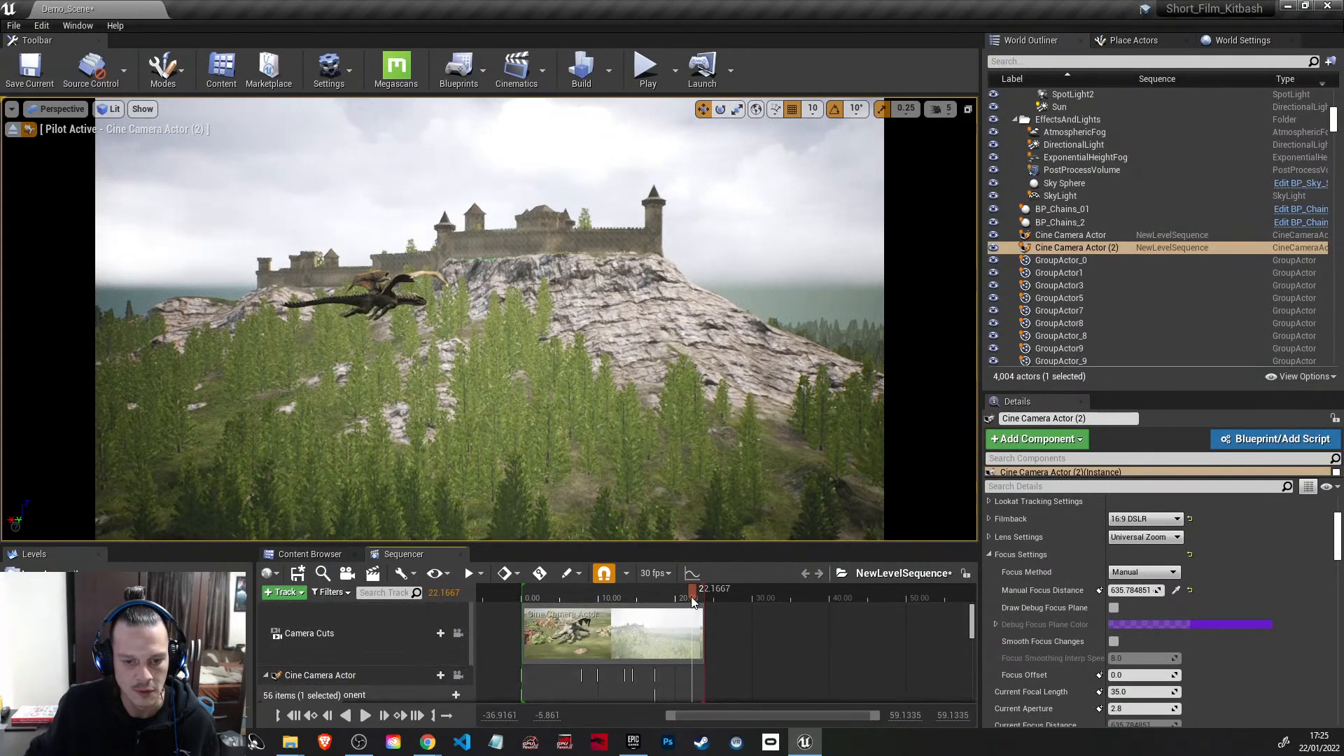
Step: Lock the viewport to the camera cuts and add a cut to Cine Camera Actor (2) at 17.2667 seconds
{"action": "left_click_drag", "start_coordinate": [692, 599], "coordinate": [648, 594]}
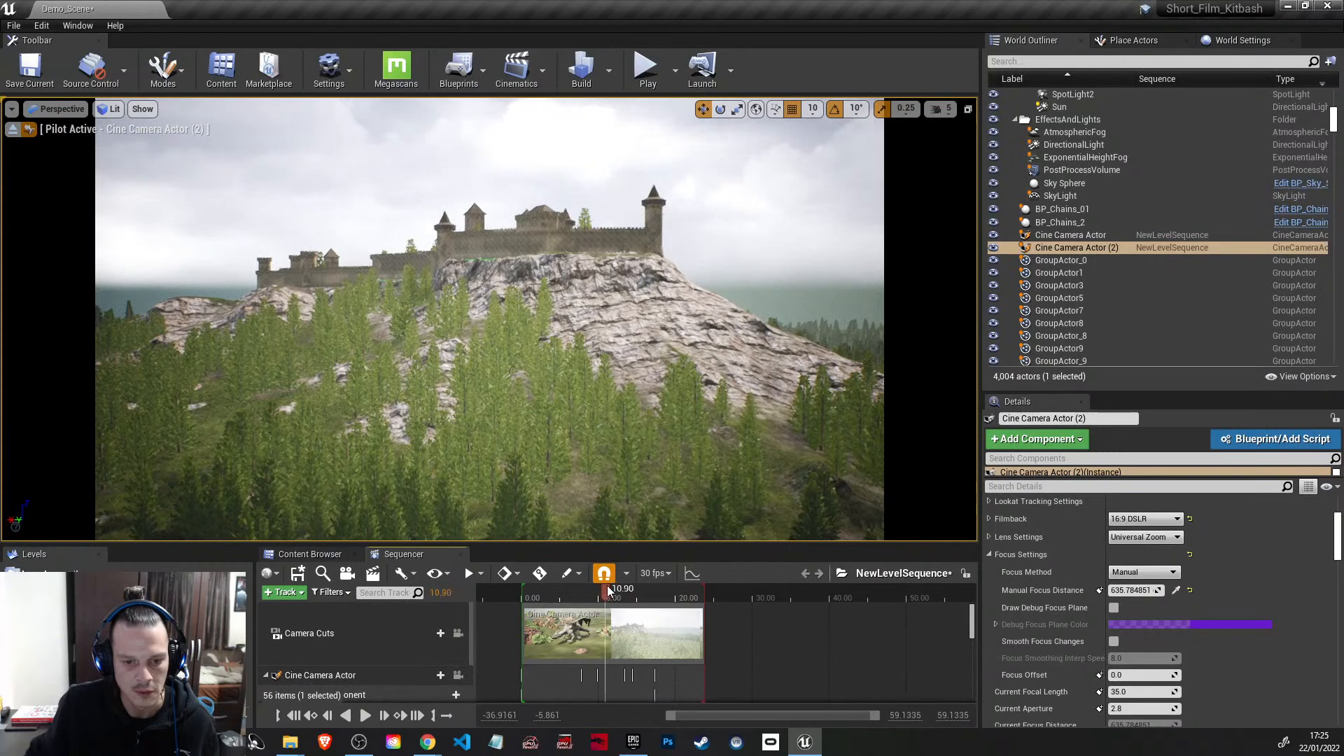
{"action": "scroll", "coordinate": [620, 653], "scroll_direction": "down", "scroll_amount": 3}
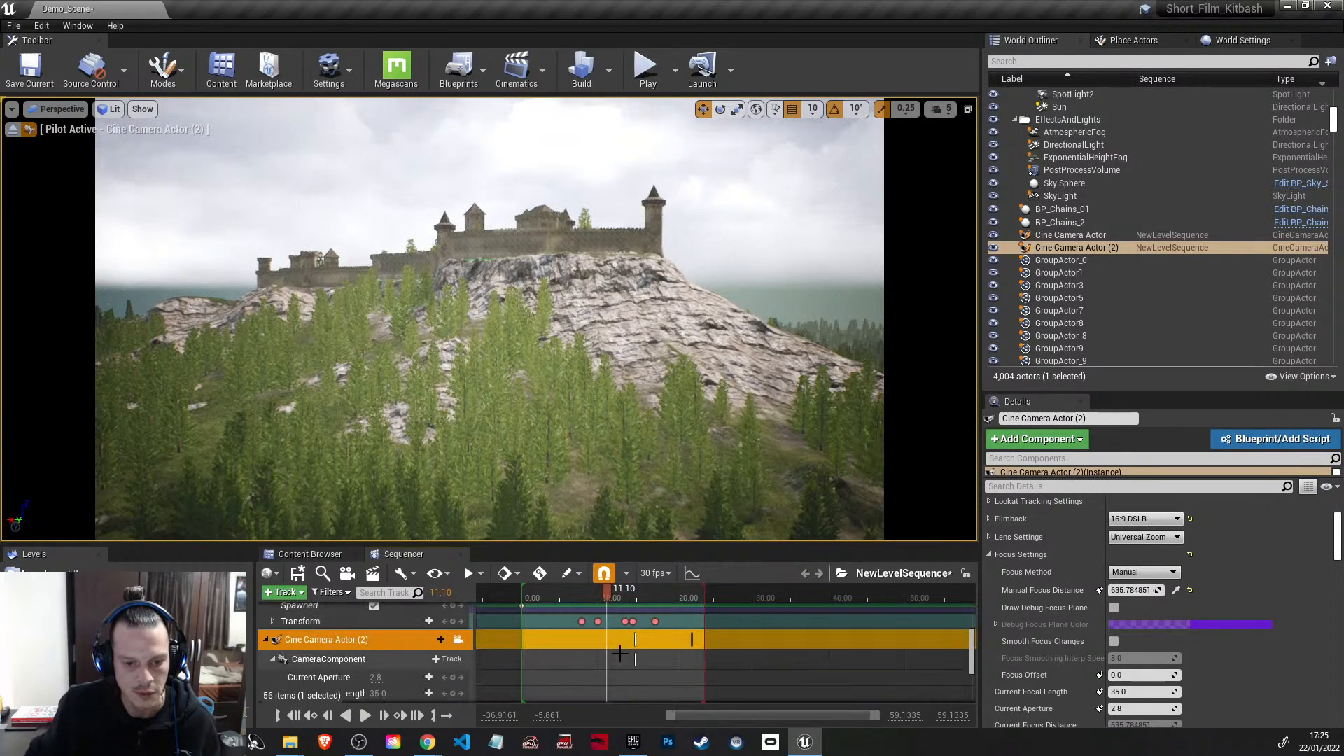
{"action": "scroll", "coordinate": [294, 658], "scroll_direction": "up", "scroll_amount": 3}
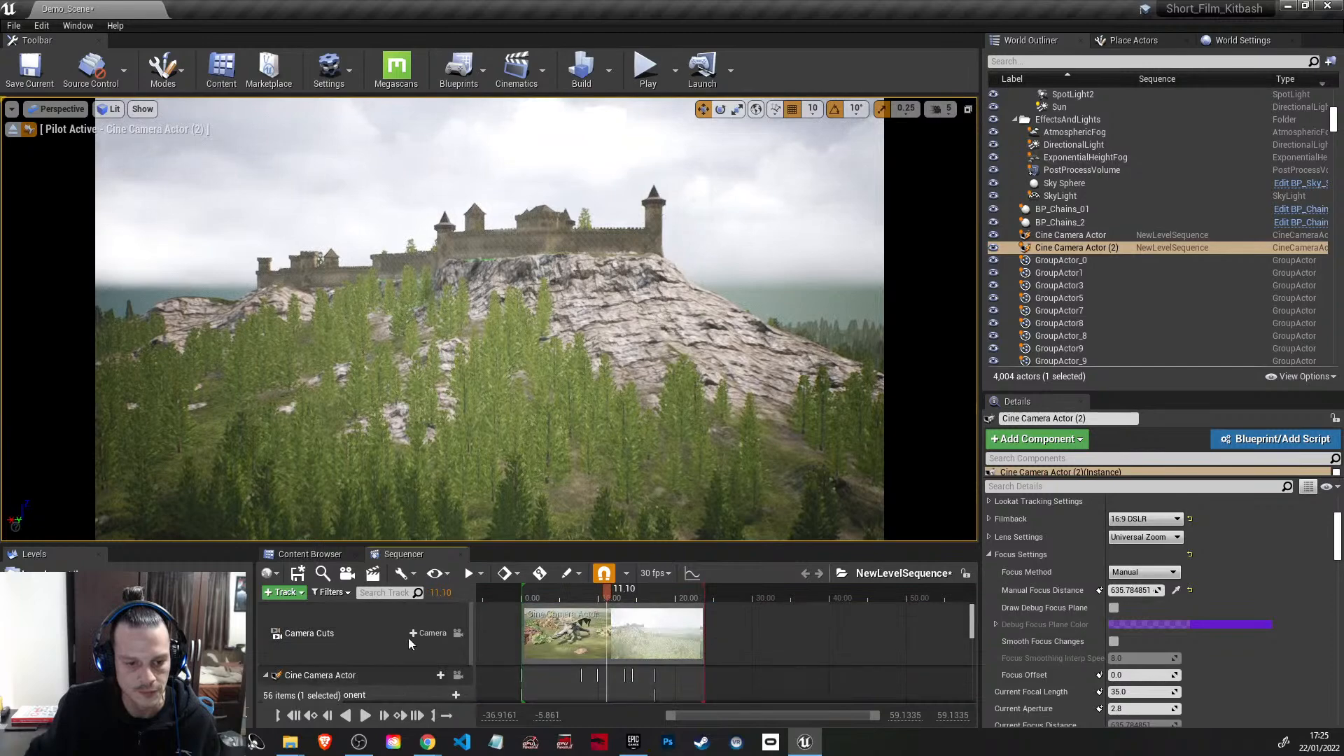
{"action": "left_click", "coordinate": [458, 634]}
{"action": "left_click_drag", "start_coordinate": [605, 592], "coordinate": [656, 603]}
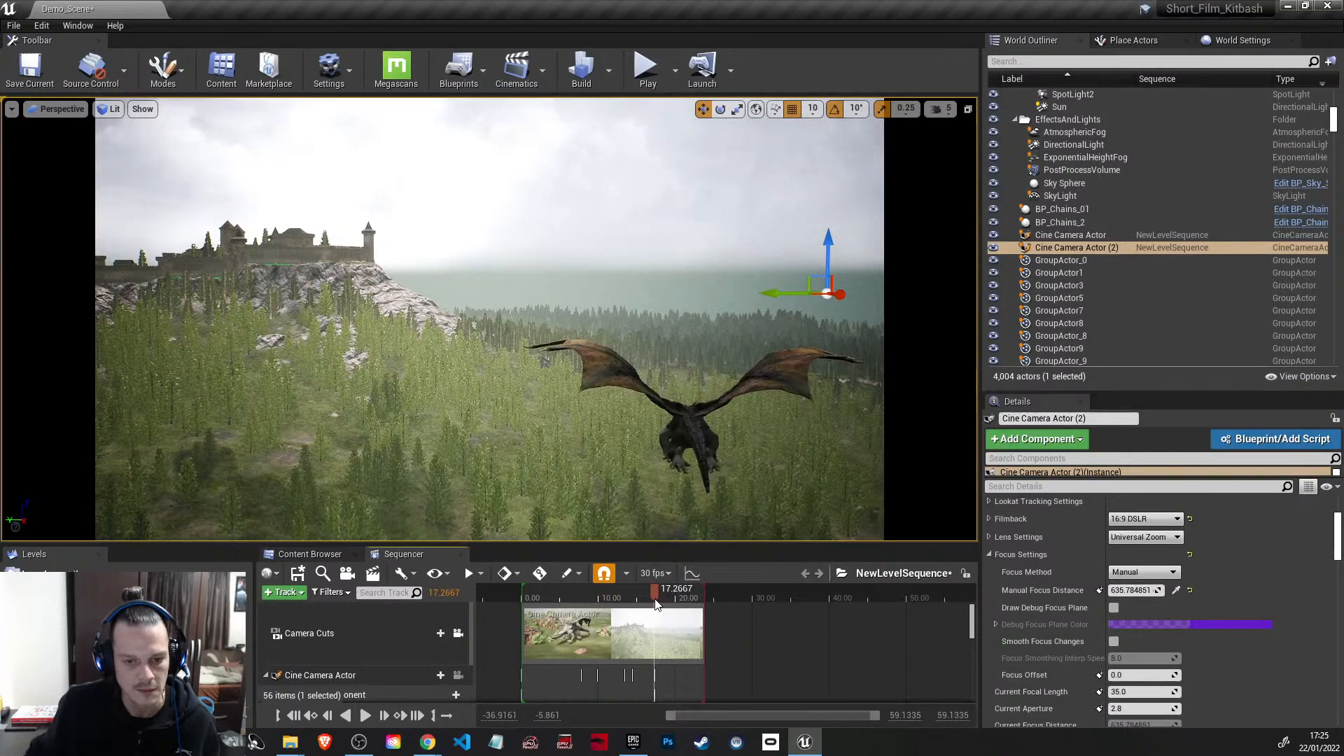
{"action": "left_click", "coordinate": [437, 633]}
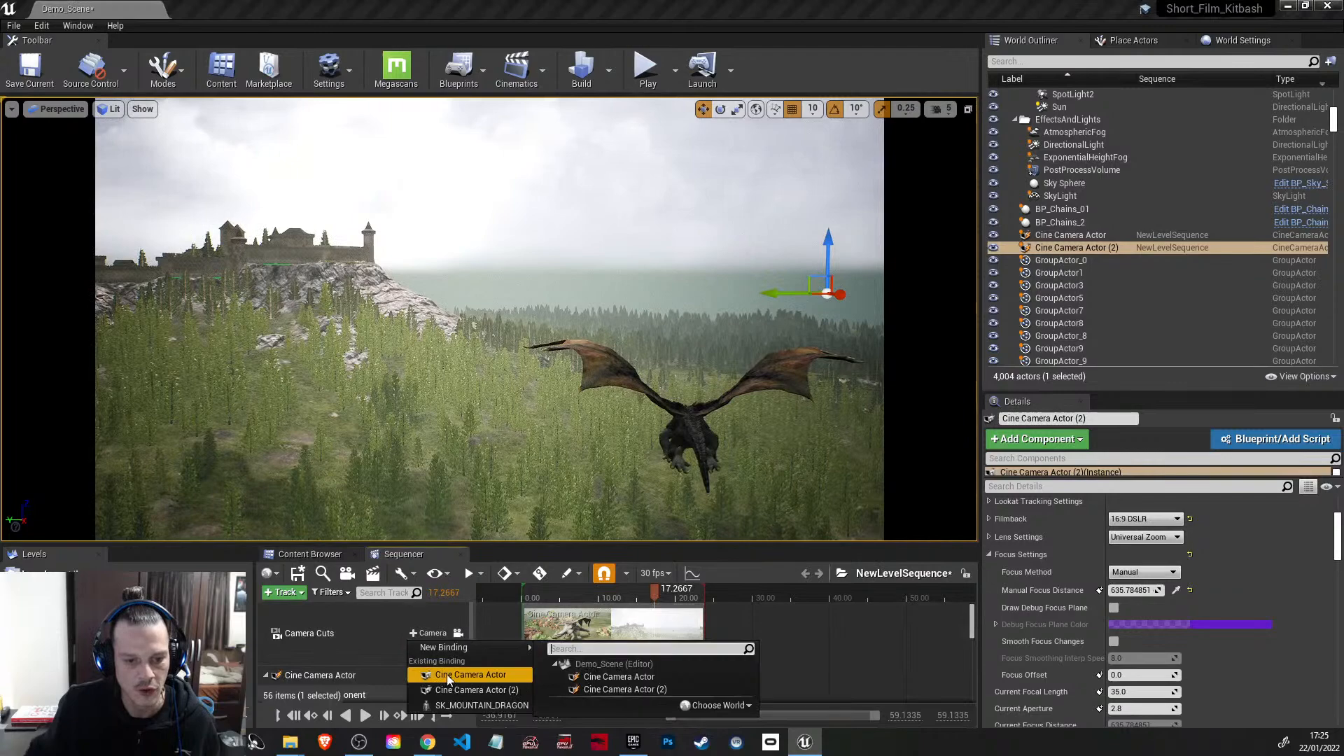
{"action": "left_click", "coordinate": [455, 692]}
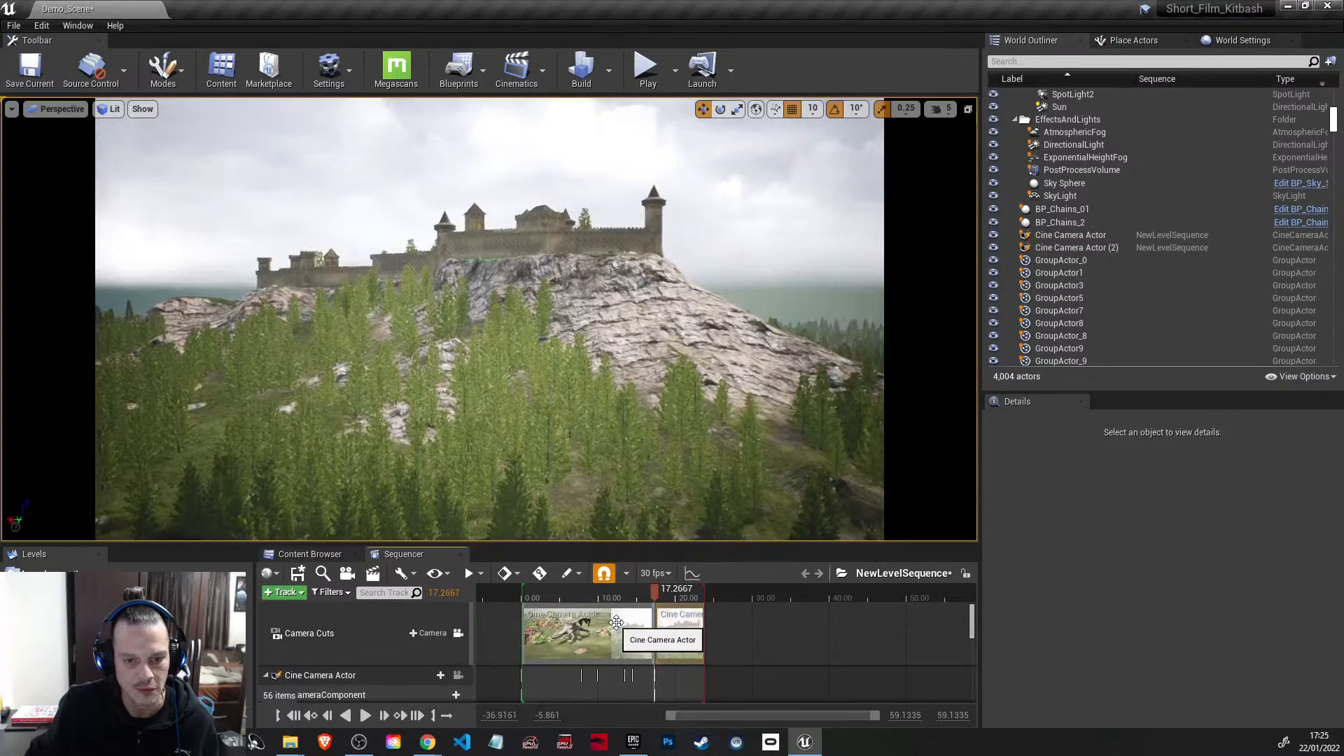
Step: Pilot the second cine camera at 14.8333 seconds to frame the dragon's full wingspan from the front and key its transform
{"action": "left_click_drag", "start_coordinate": [649, 596], "coordinate": [676, 610]}
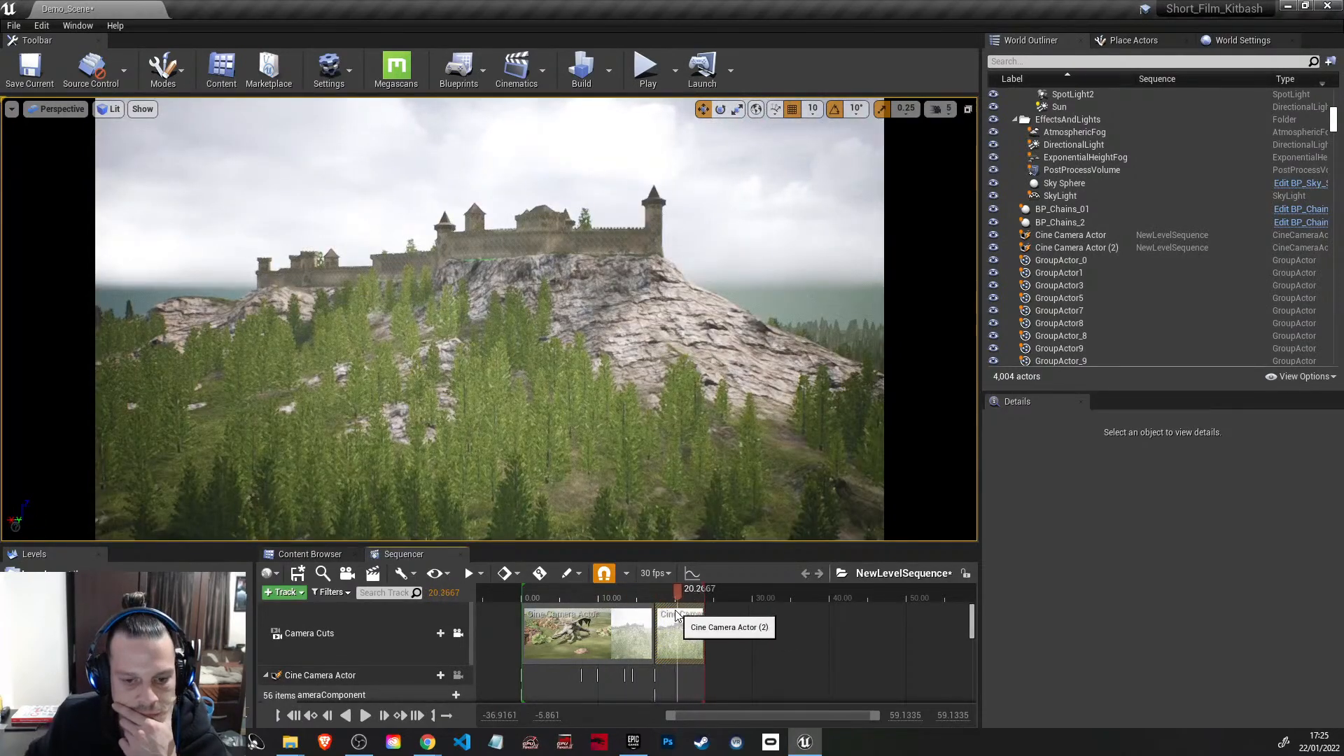
{"action": "scroll", "coordinate": [734, 644], "scroll_direction": "down", "scroll_amount": 5}
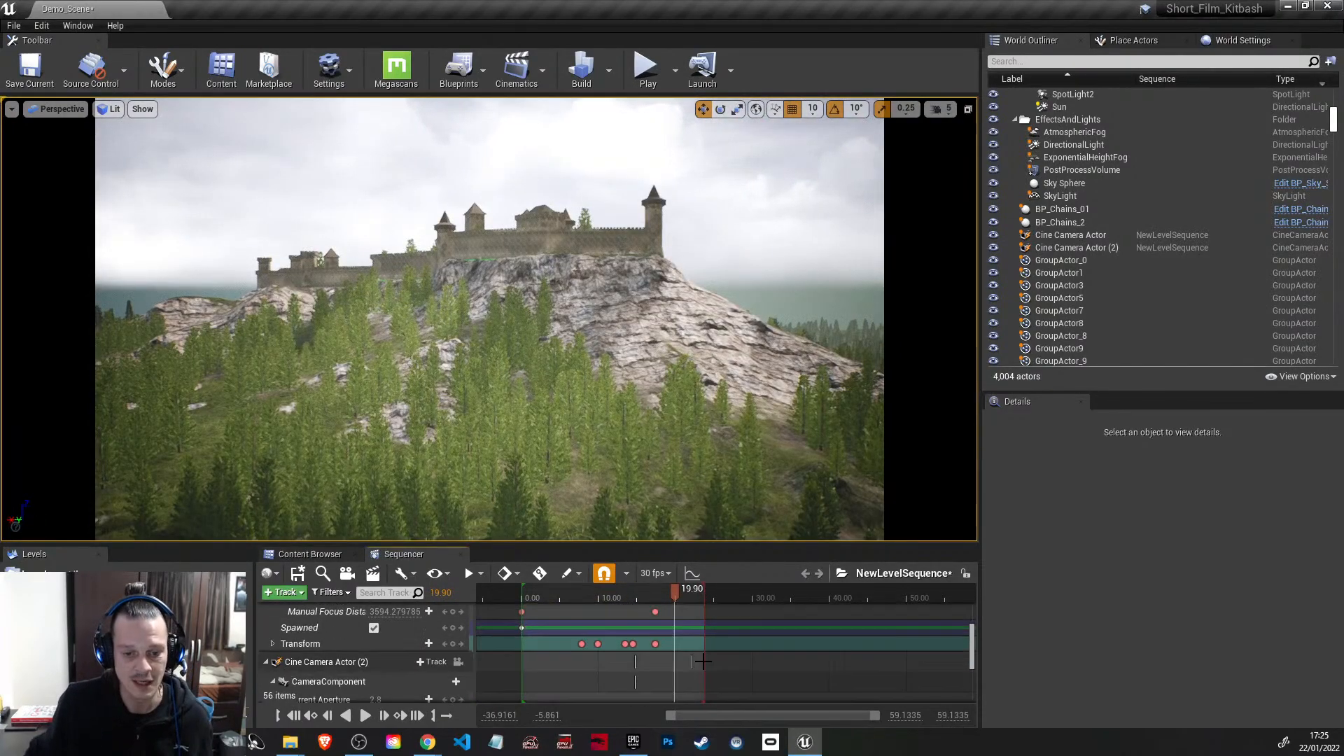
{"action": "scroll", "coordinate": [734, 644], "scroll_direction": "up", "scroll_amount": 1}
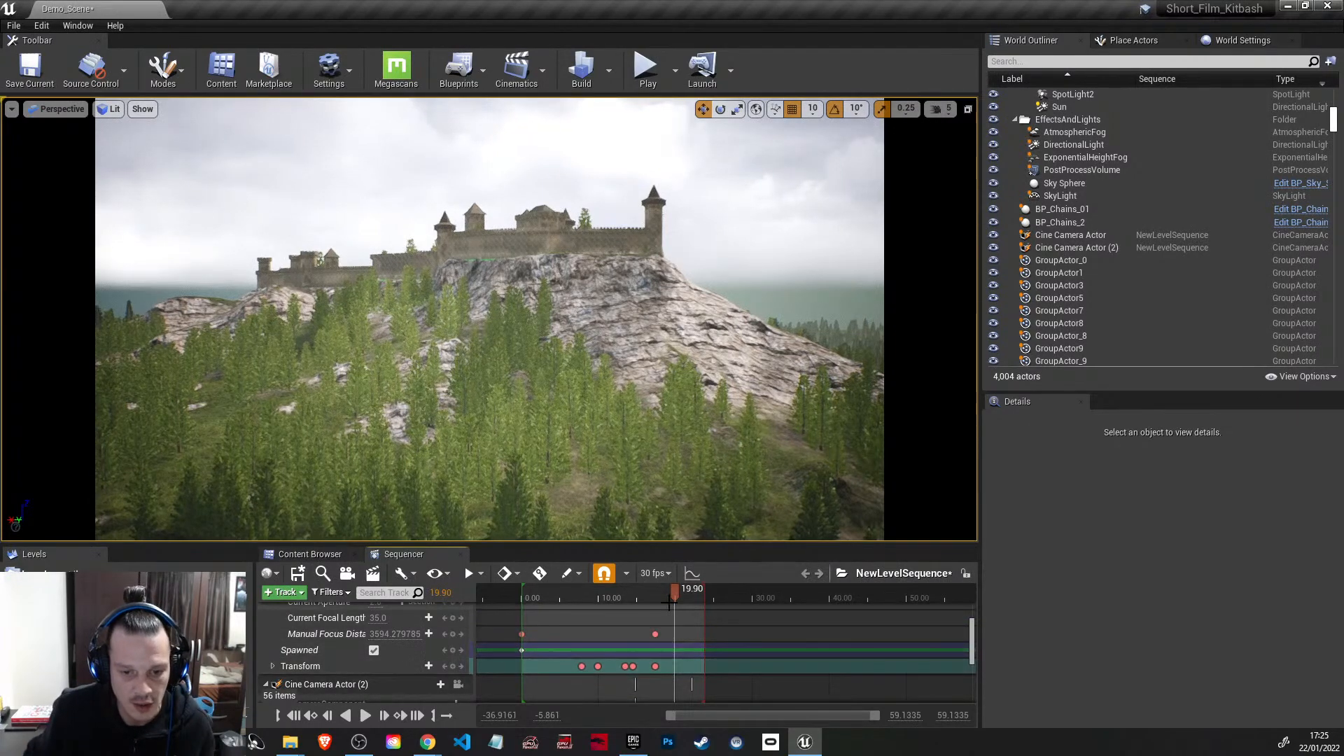
{"action": "mouse_move", "coordinate": [677, 591]}
{"action": "left_mouse_down"}
{"action": "mouse_move", "coordinate": [641, 594]}
{"action": "mouse_move", "coordinate": [671, 589]}
{"action": "mouse_move", "coordinate": [657, 590]}
{"action": "left_mouse_up"}
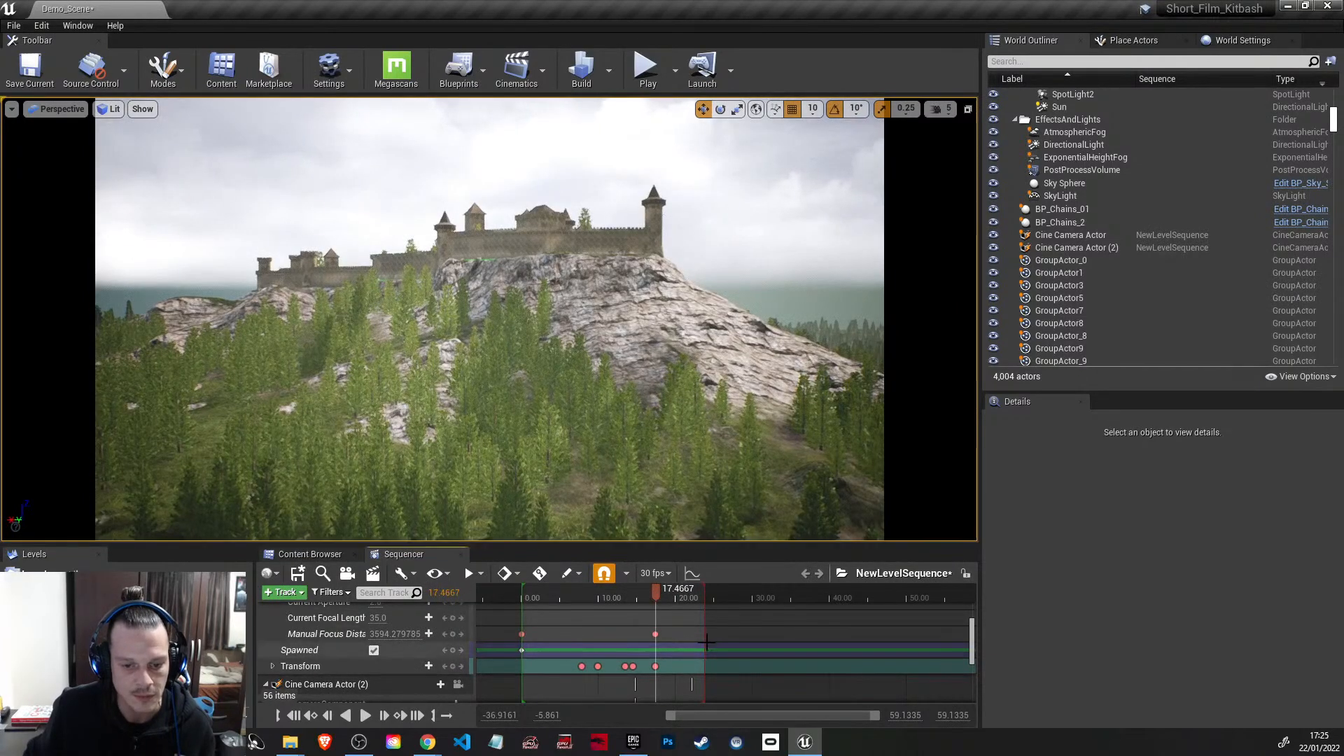
{"action": "scroll", "coordinate": [706, 641], "scroll_direction": "down", "scroll_amount": 5}
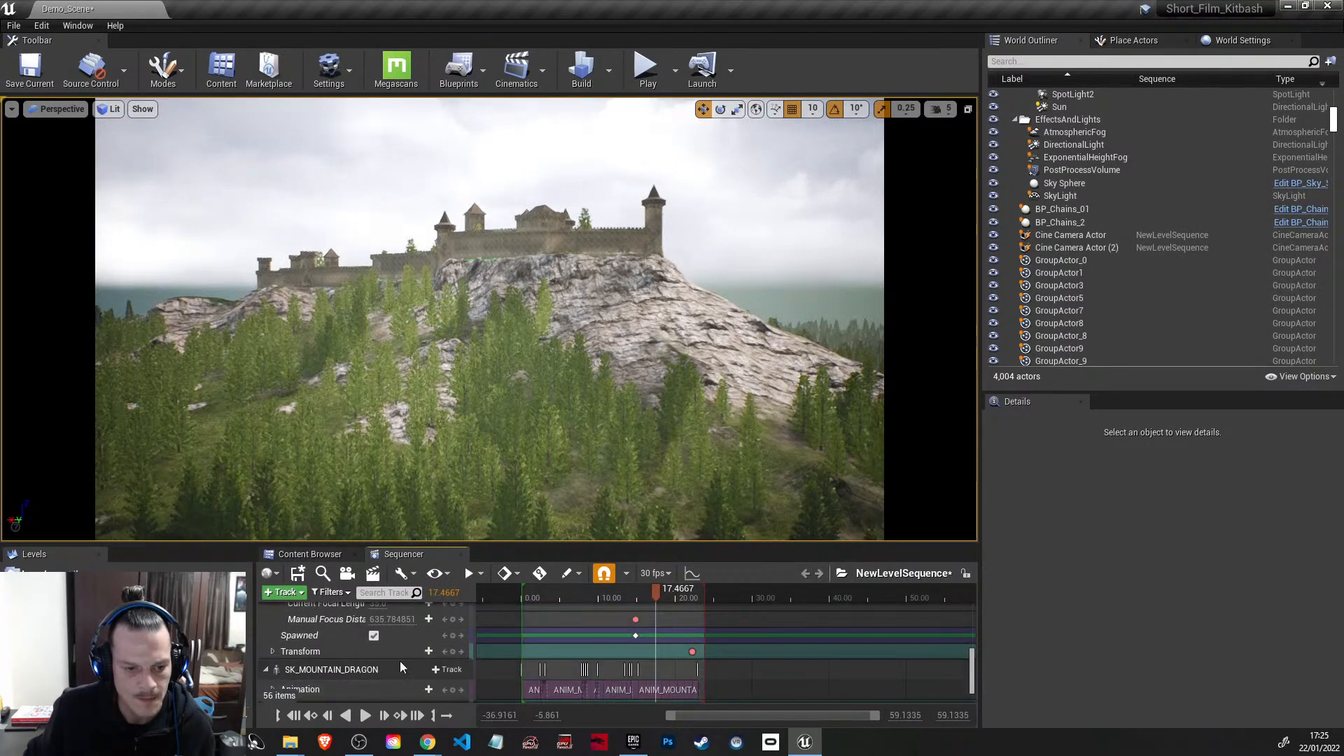
{"action": "scroll", "coordinate": [476, 662], "scroll_direction": "up", "scroll_amount": 2}
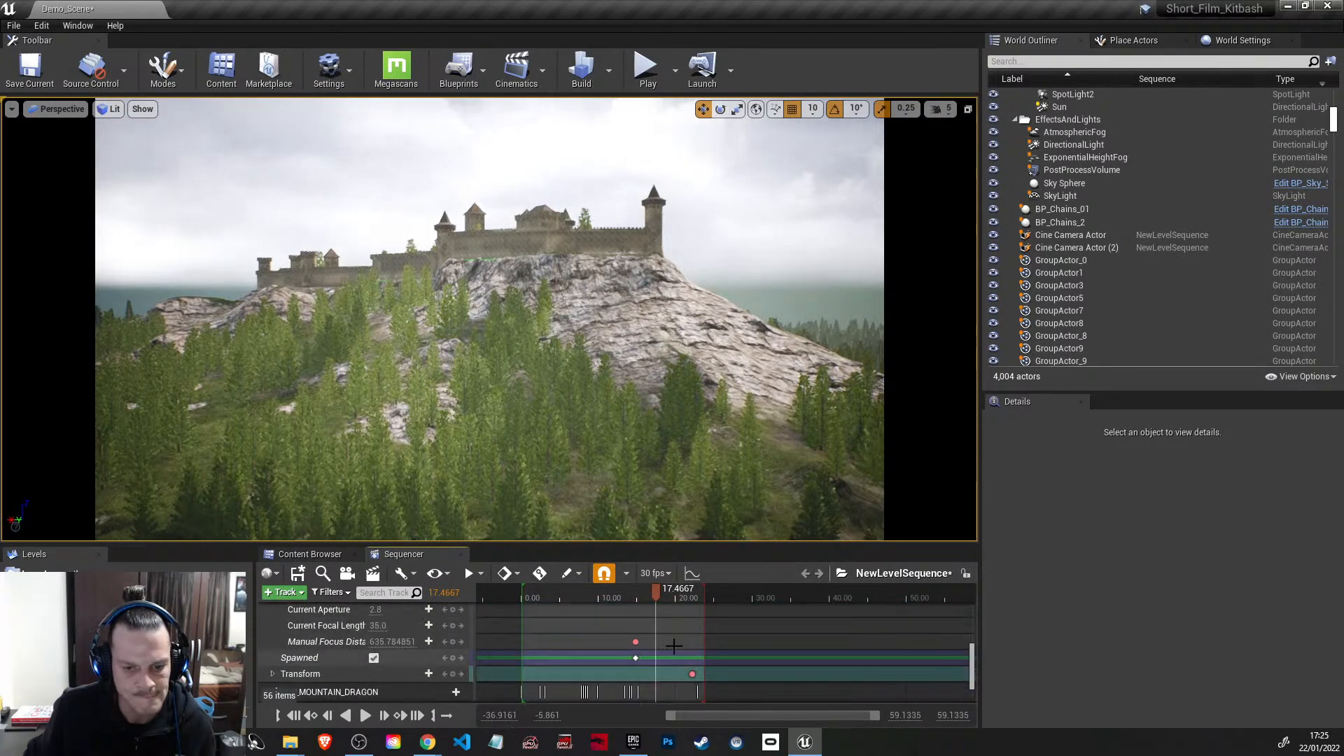
{"action": "left_click_drag", "start_coordinate": [654, 589], "coordinate": [637, 594]}
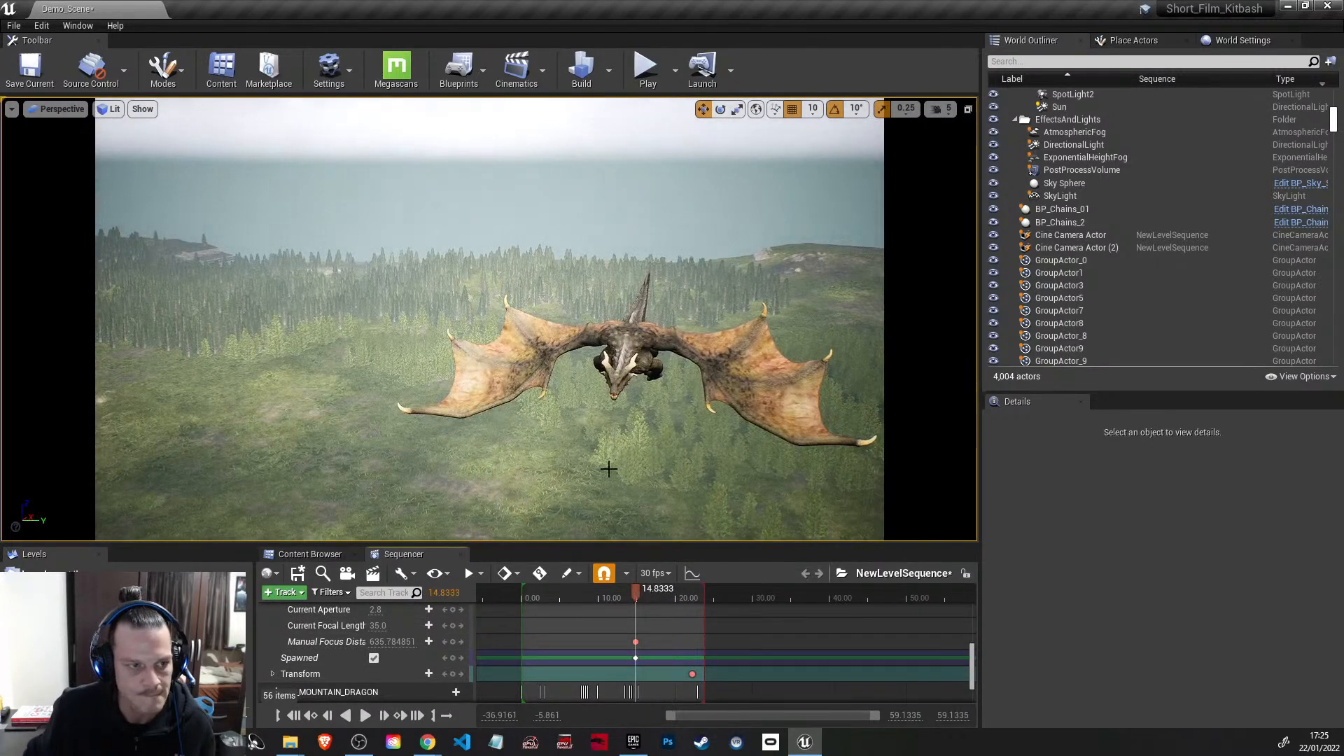
{"action": "scroll", "coordinate": [405, 657], "scroll_direction": "up", "scroll_amount": 3}
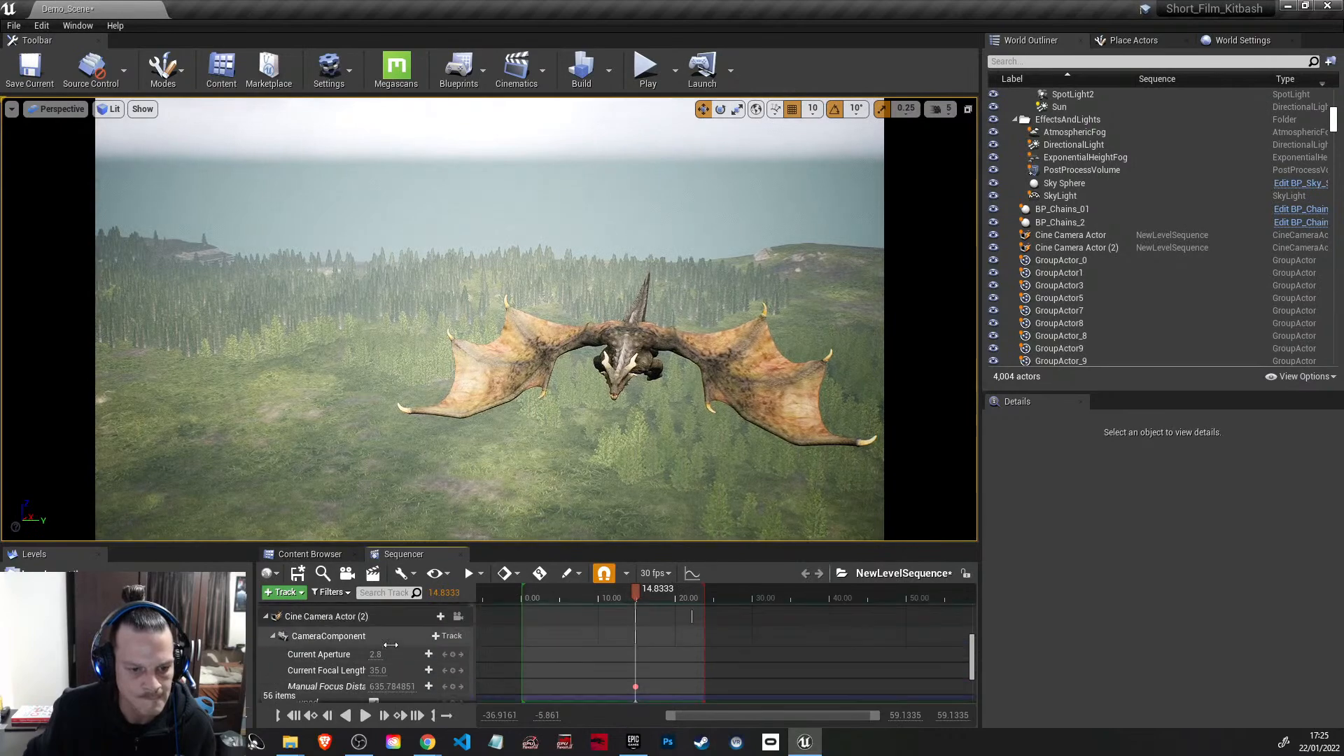
{"action": "left_click", "coordinate": [458, 617]}
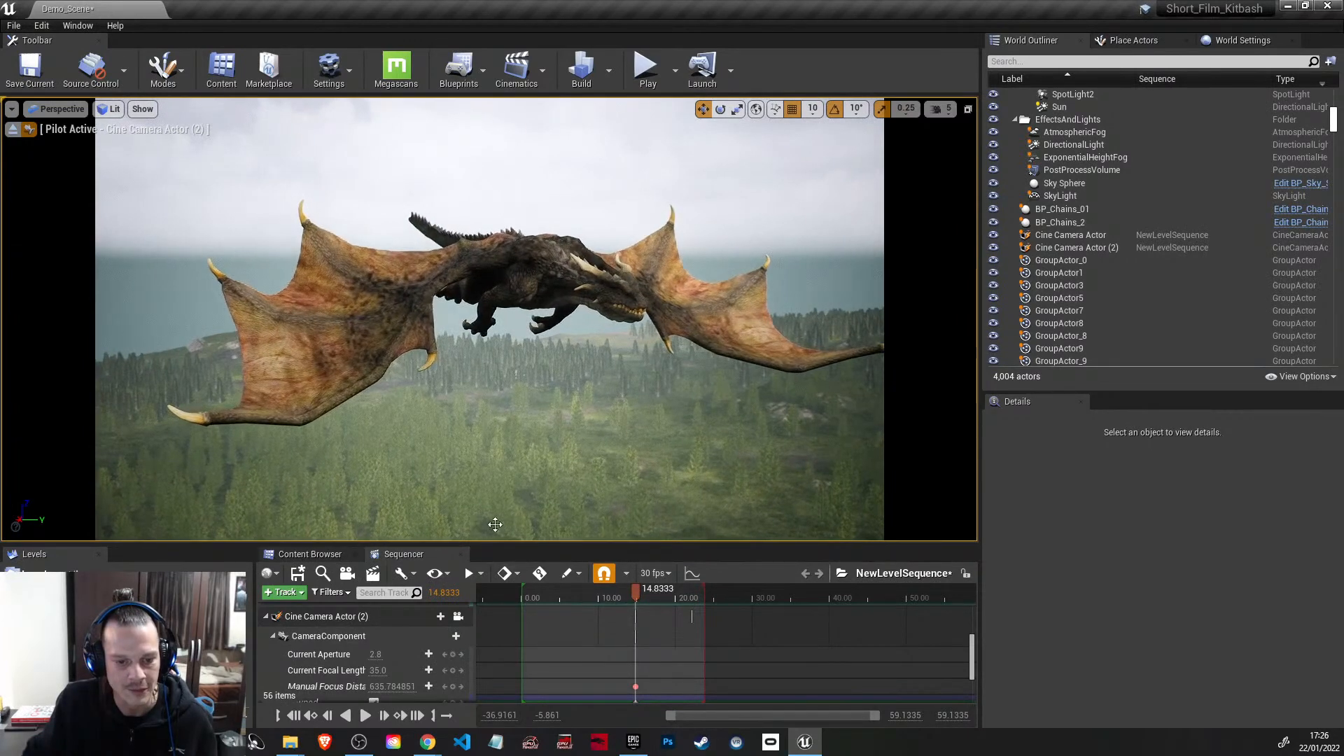
{"action": "scroll", "coordinate": [478, 653], "scroll_direction": "down", "scroll_amount": 2}
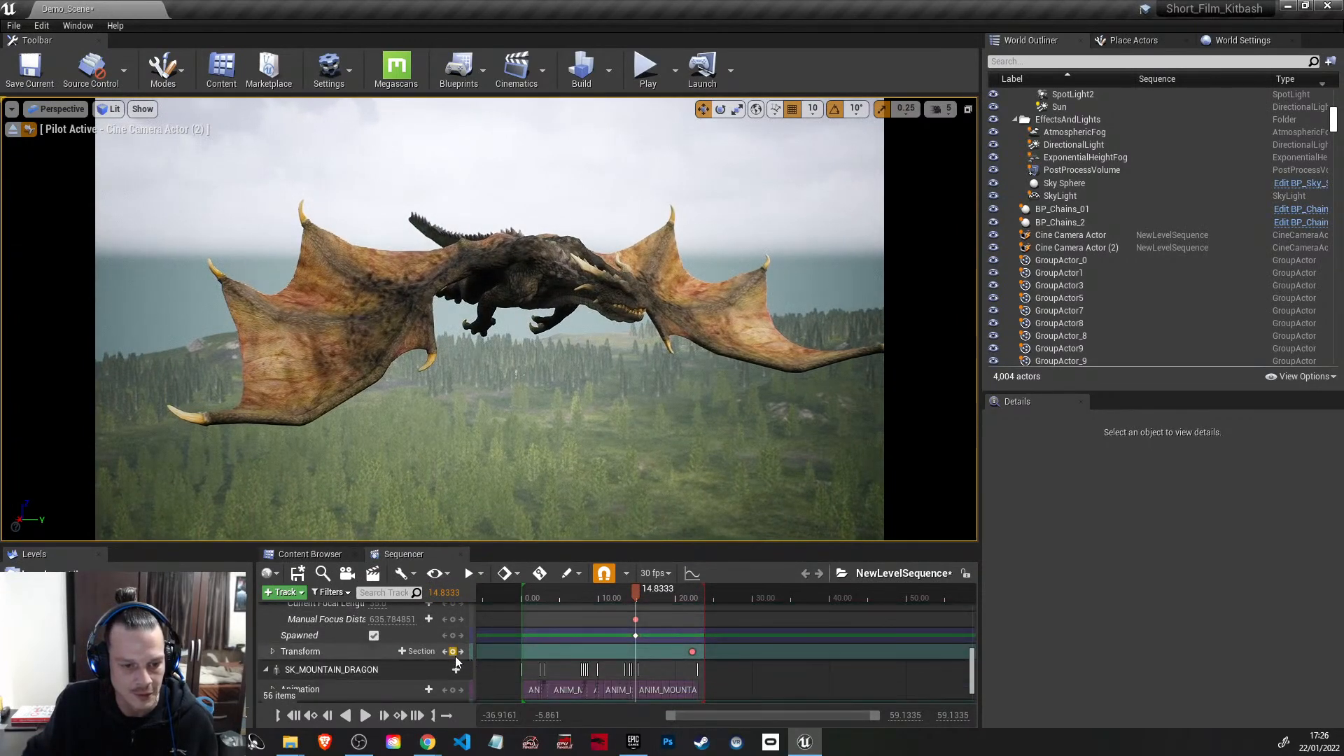
{"action": "scroll", "coordinate": [469, 658], "scroll_direction": "up", "scroll_amount": 3}
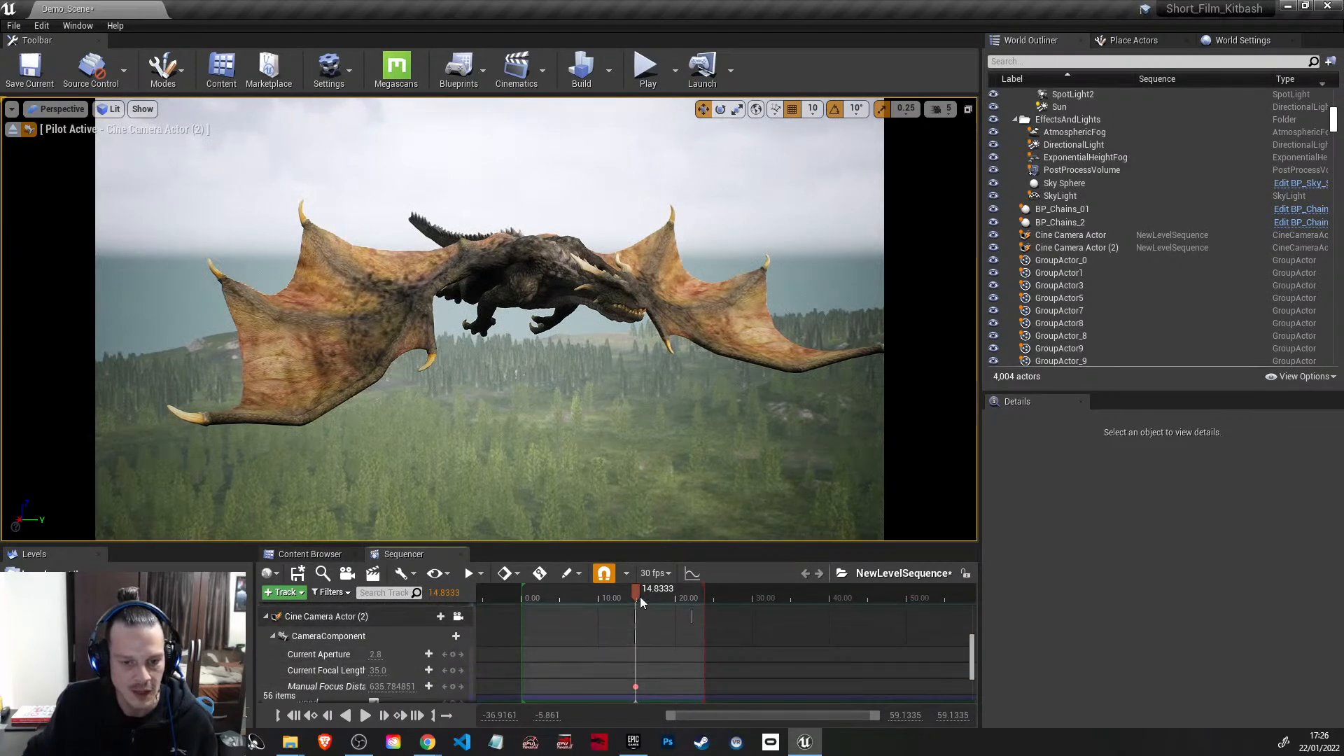
Step: Play the sequence from its start through the camera cuts and scrub back over the dragon's flight
{"action": "left_click_drag", "start_coordinate": [636, 592], "coordinate": [573, 591]}
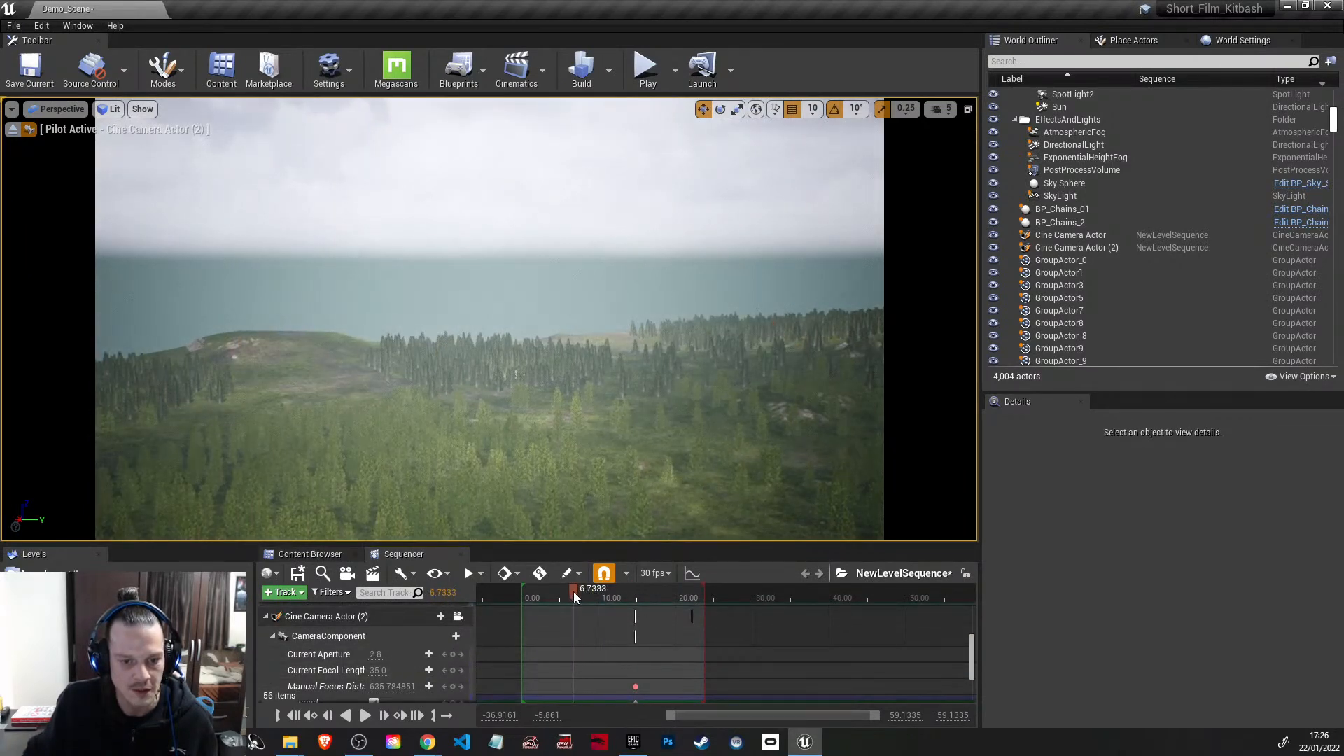
{"action": "scroll", "coordinate": [413, 664], "scroll_direction": "up", "scroll_amount": 5}
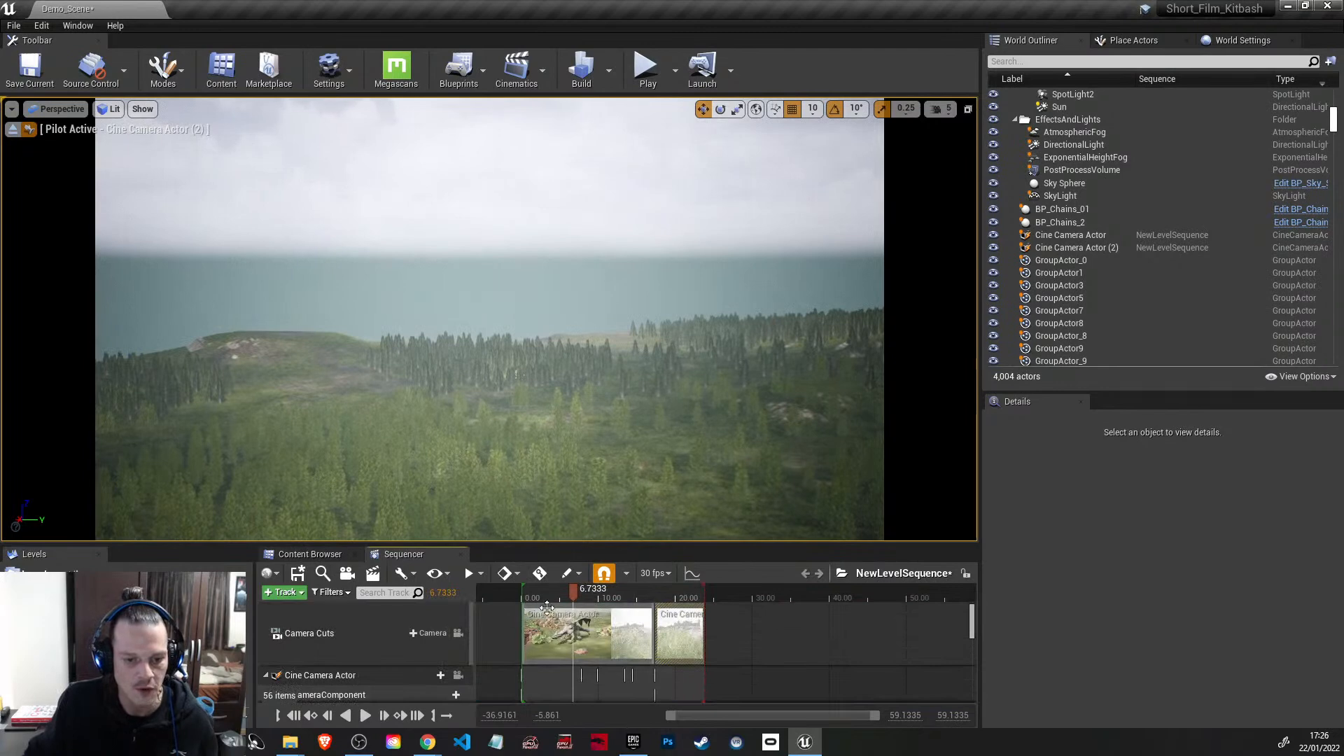
{"action": "left_click_drag", "start_coordinate": [574, 596], "coordinate": [523, 594]}
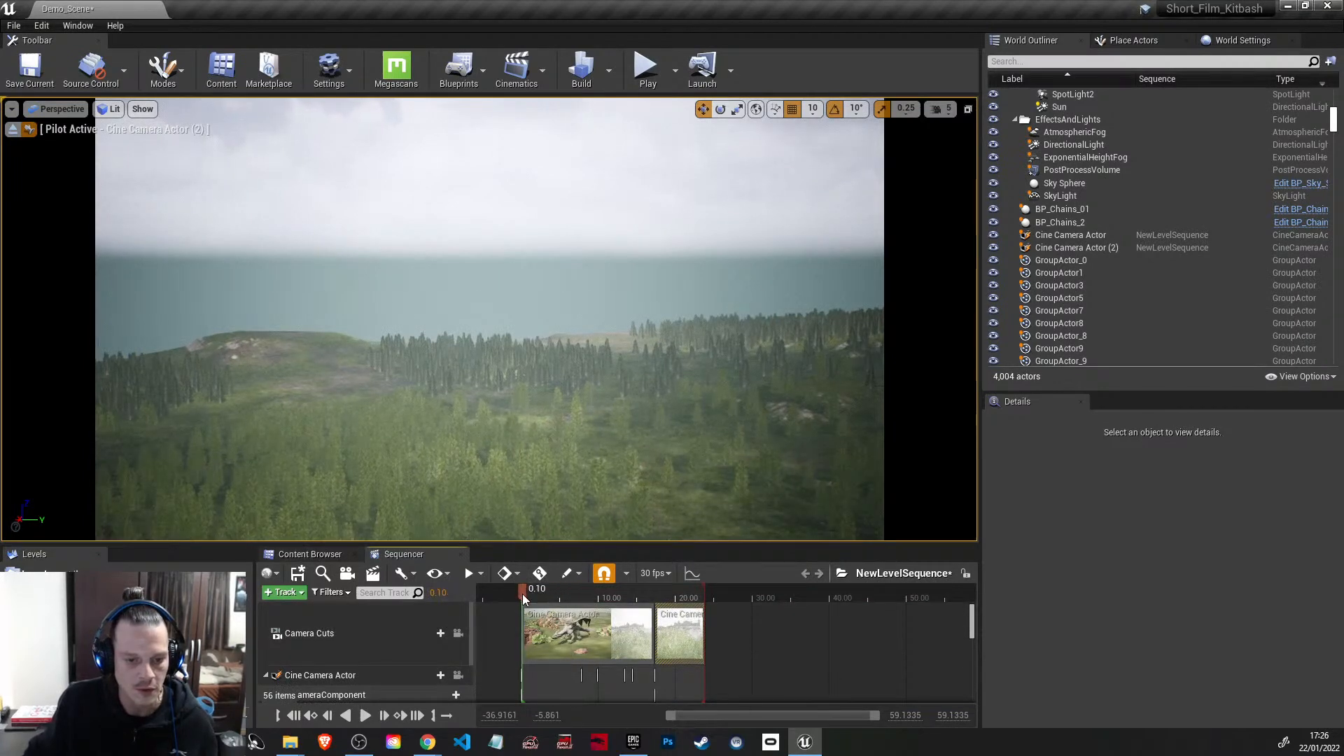
{"action": "left_click", "coordinate": [459, 633]}
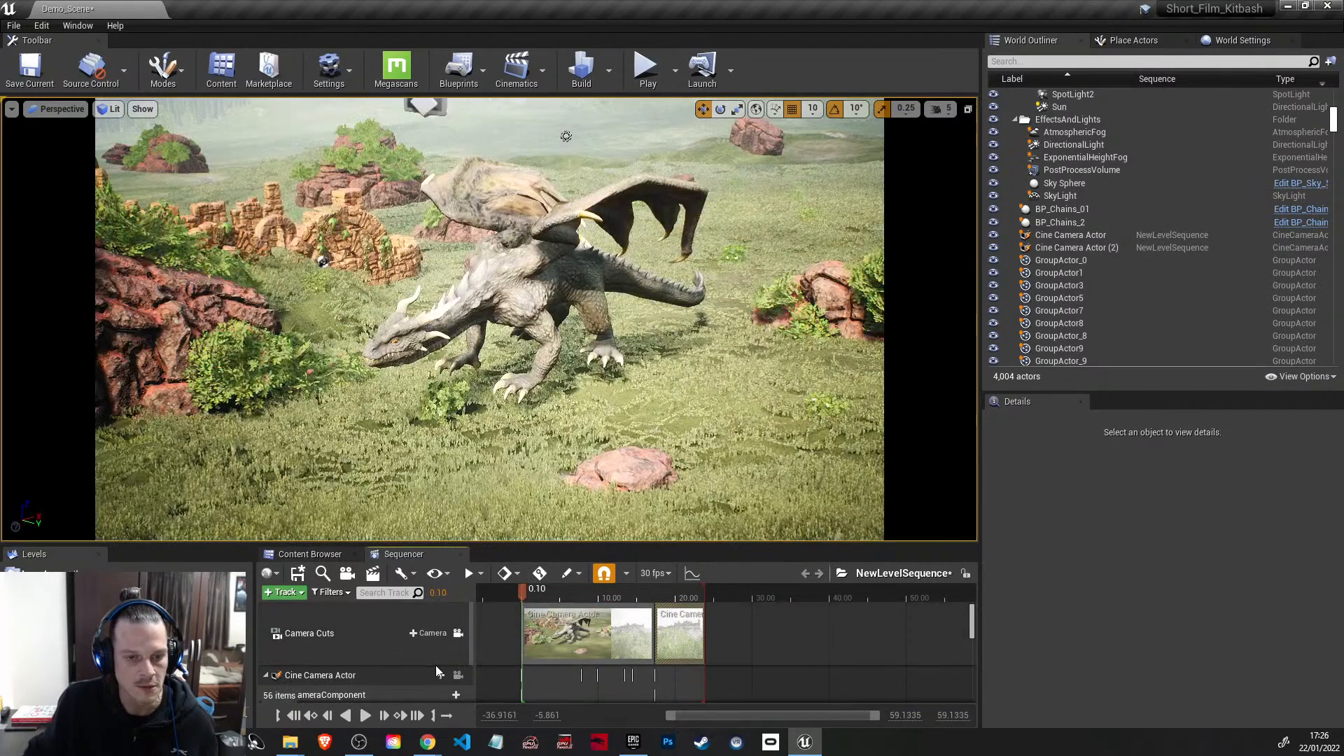
{"action": "left_click", "coordinate": [367, 714]}
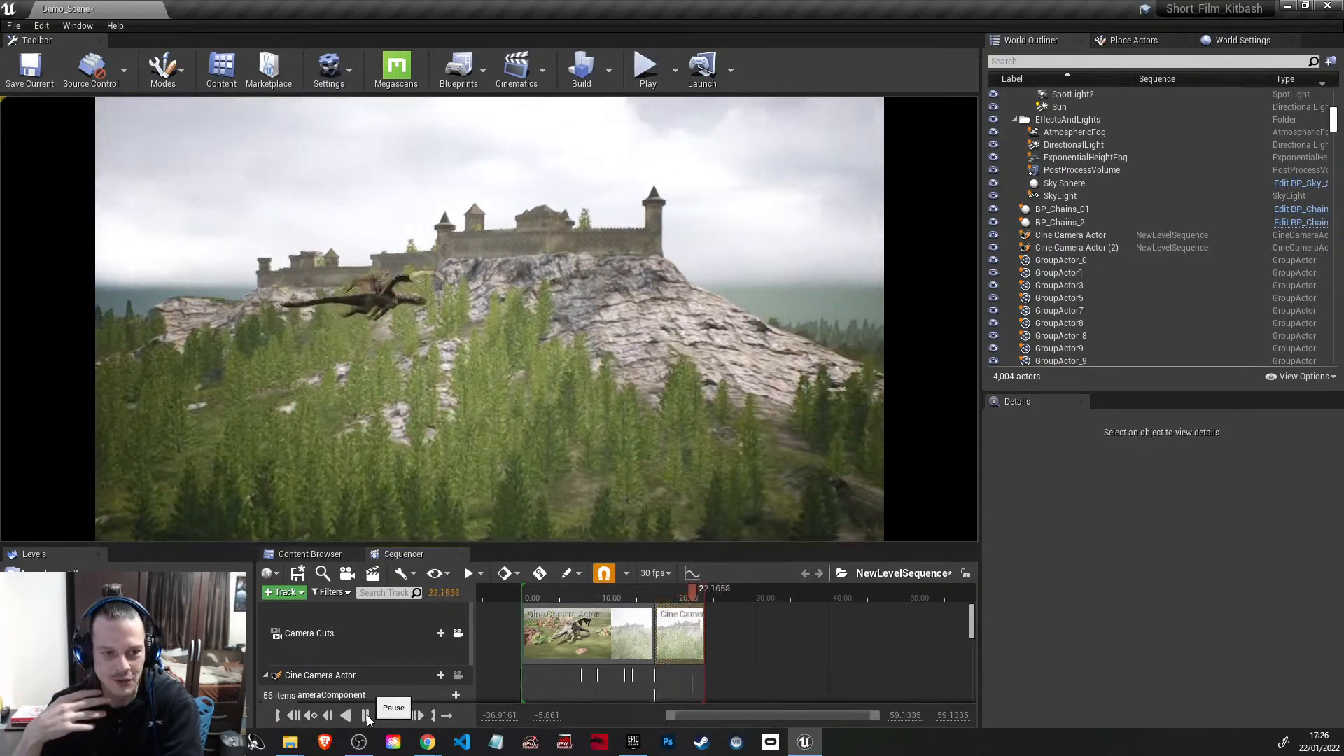
{"action": "left_click", "coordinate": [365, 715]}
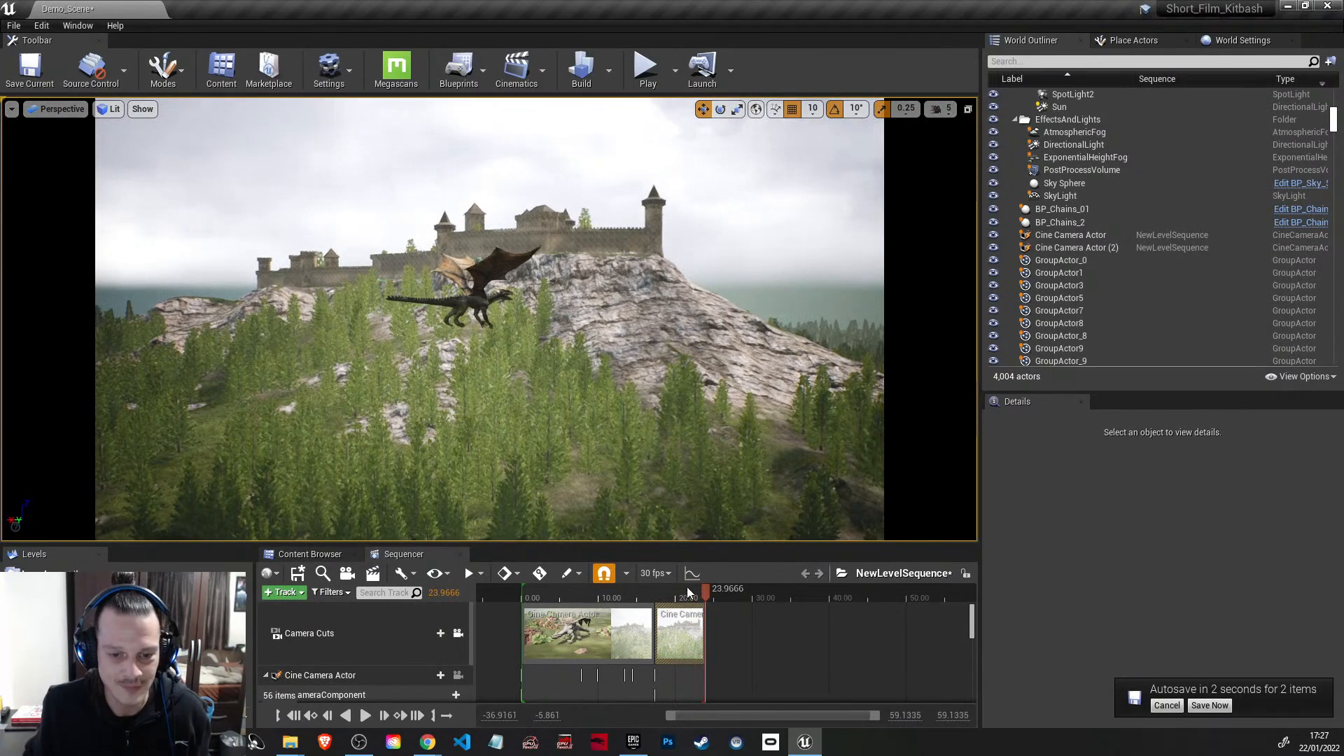
{"action": "left_click_drag", "start_coordinate": [705, 591], "coordinate": [624, 585]}
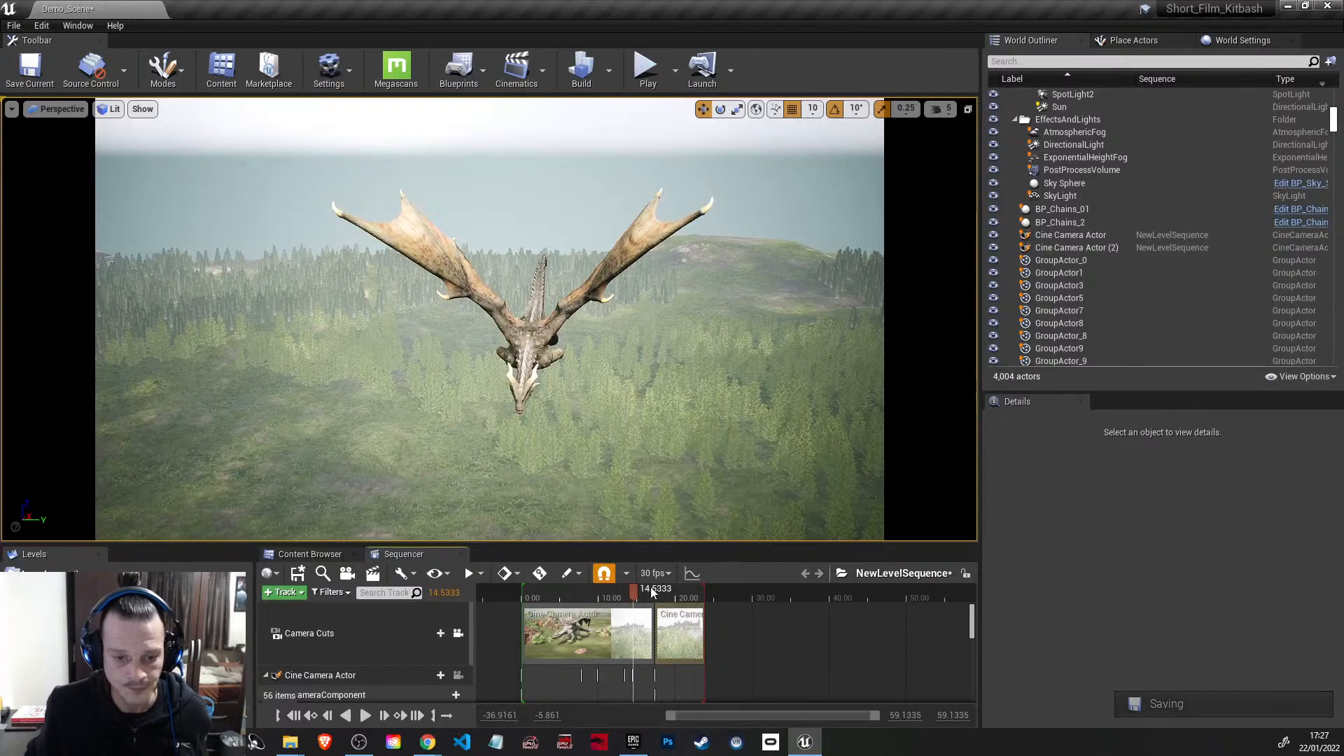
{"action": "left_click_drag", "start_coordinate": [634, 590], "coordinate": [587, 602]}
Step: Go to the project's root Content folder in the Content Browser
{"action": "left_click", "coordinate": [310, 554]}
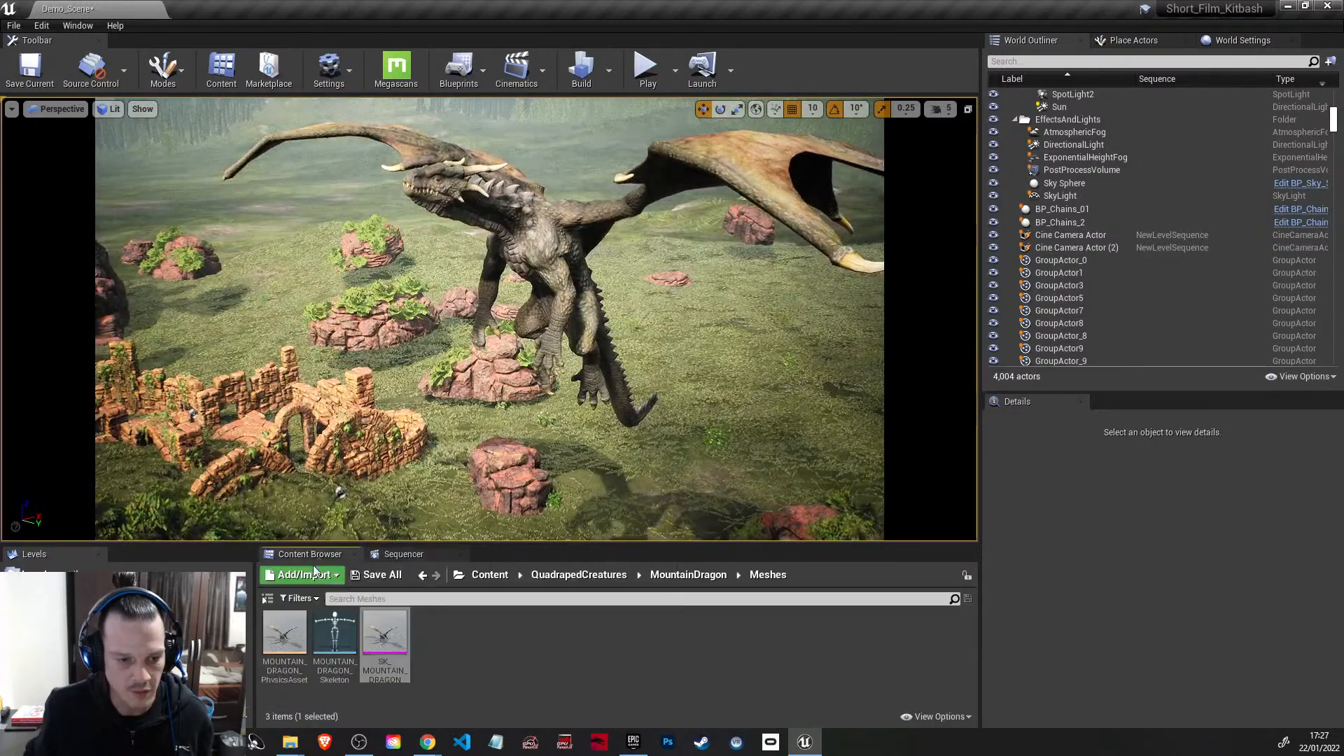
{"action": "left_click", "coordinate": [404, 554]}
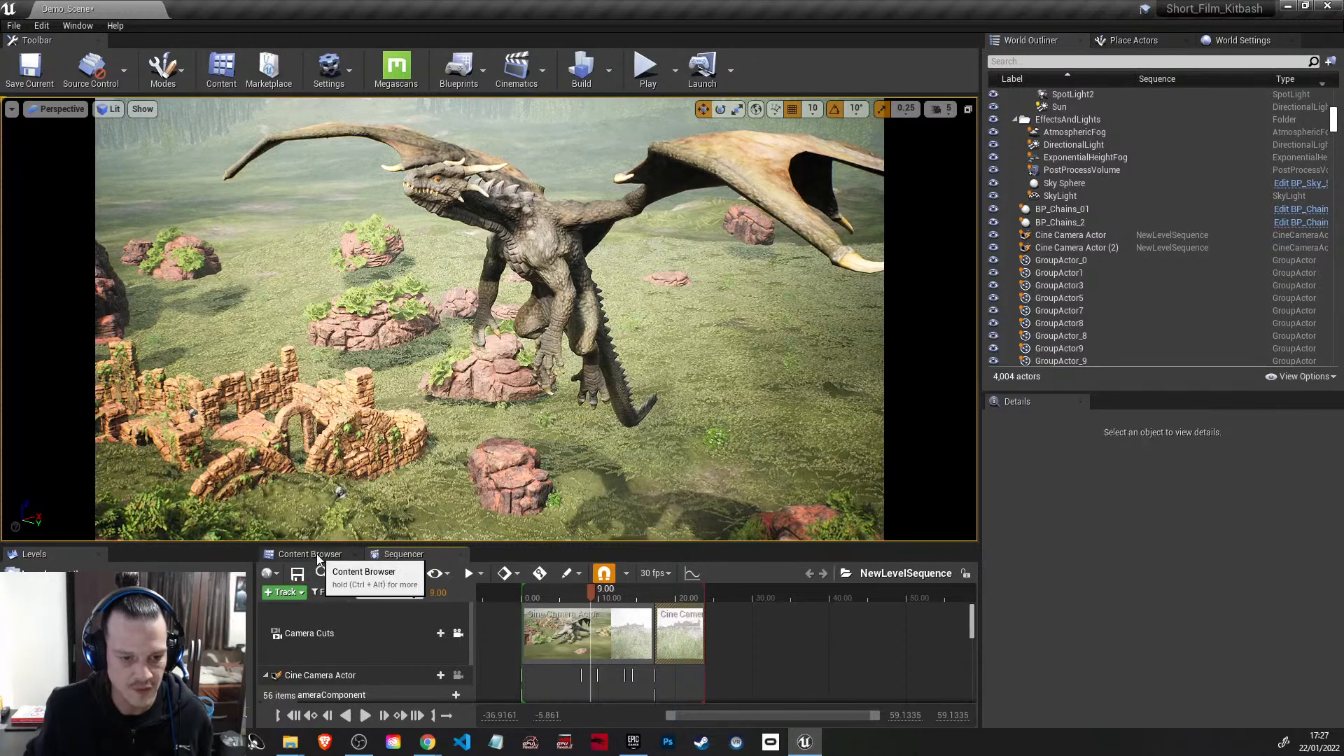
{"action": "left_click", "coordinate": [335, 554]}
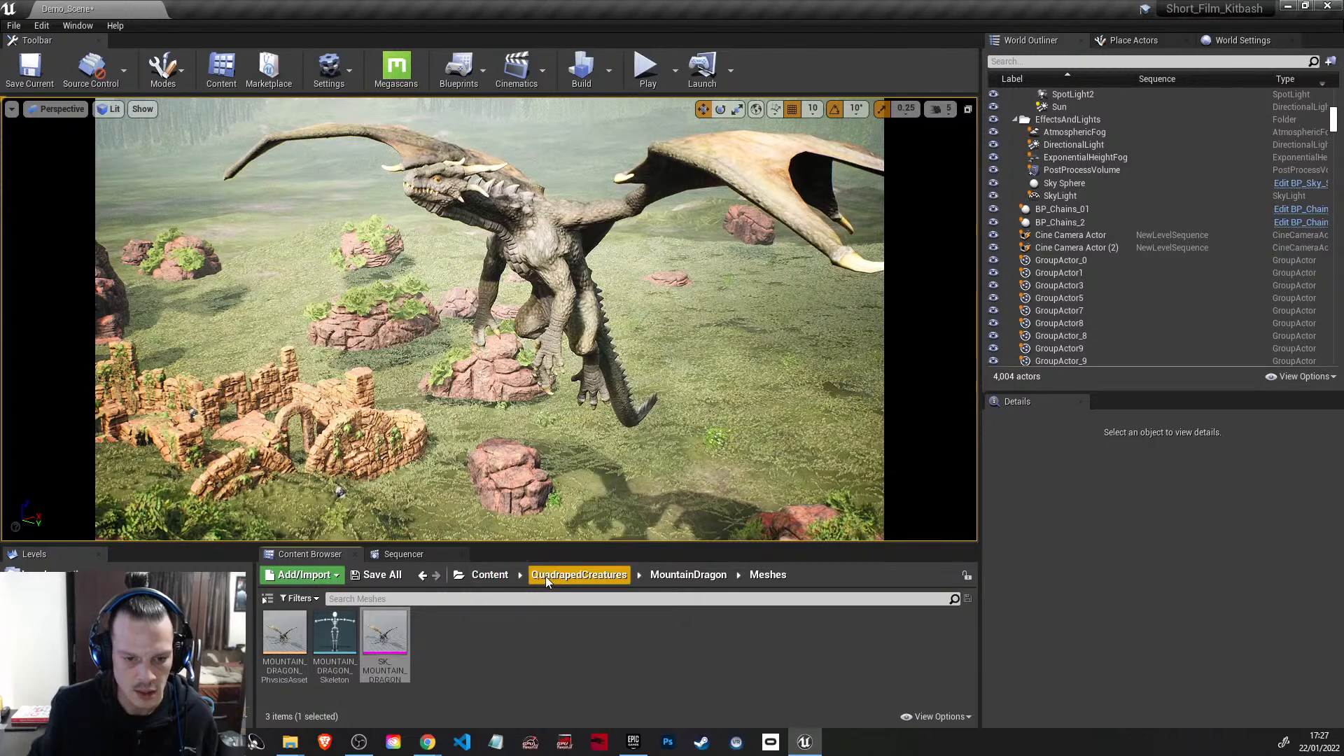
{"action": "left_click", "coordinate": [490, 575]}
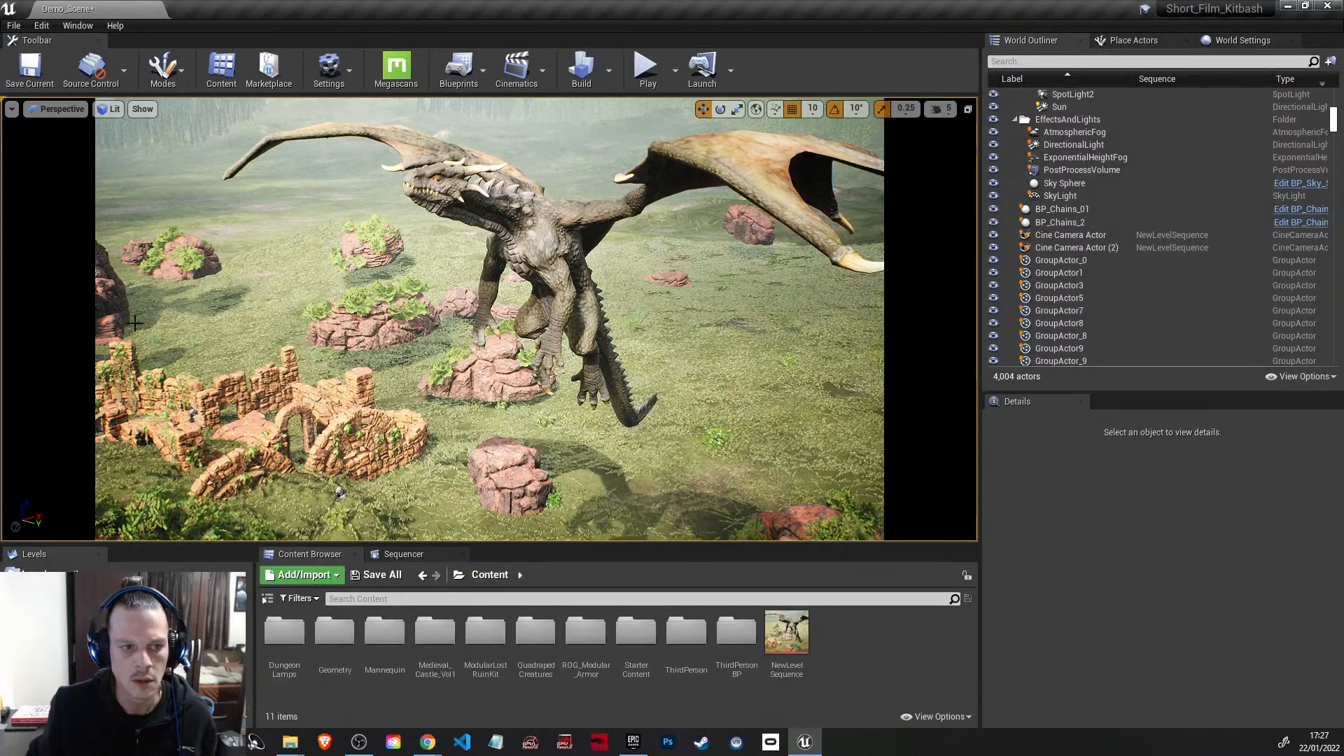
Step: Return to the level sequence, stop piloting the first cine camera and fly the free viewport out to view the castle hill
{"action": "left_click", "coordinate": [403, 556]}
{"action": "left_click", "coordinate": [458, 675]}
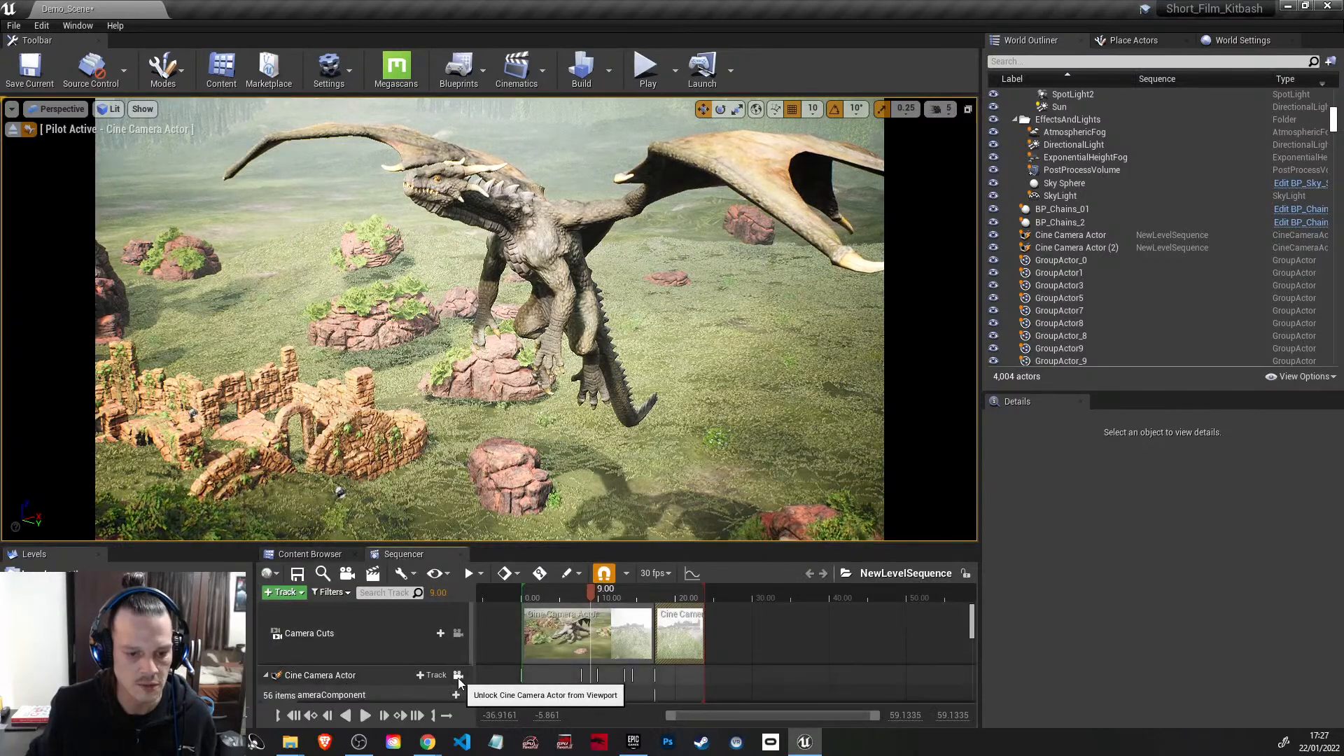
{"action": "left_click", "coordinate": [14, 131]}
{"action": "right_click_drag", "start_coordinate": [448, 280], "coordinate": [489, 291]}
{"action": "key", "text": "s"}
{"action": "key", "text": "w"}
{"action": "key", "text": "s"}
{"action": "key", "text": "w"}
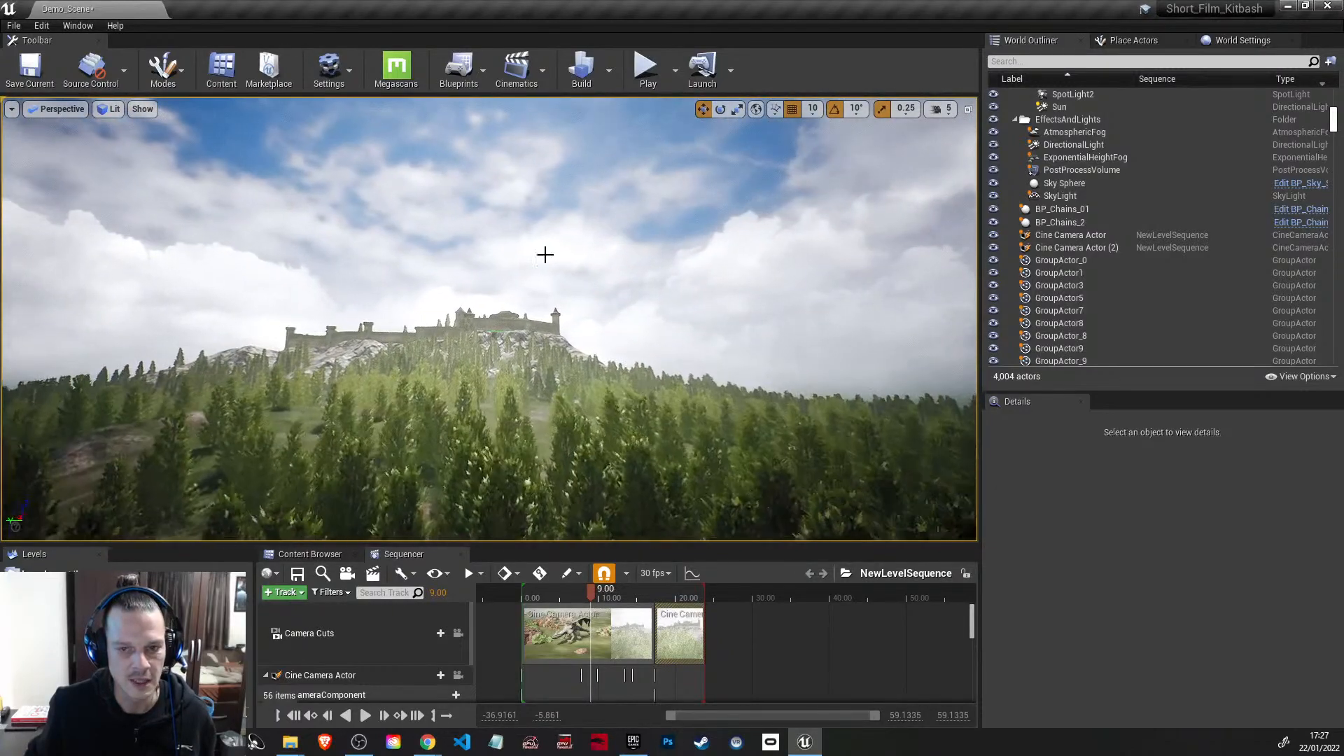
Step: Fly the viewport at camera speed 6 up to the castle's wall walk facing the tower, and set the camera speed to 2
{"action": "left_click", "coordinate": [939, 108]}
{"action": "mouse_move", "coordinate": [800, 257]}
{"action": "right_mouse_down"}
{"action": "mouse_move", "coordinate": [823, 269]}
{"action": "mouse_move", "coordinate": [812, 273]}
{"action": "right_mouse_up"}
{"action": "key", "text": "w"}
{"action": "left_click", "coordinate": [938, 109]}
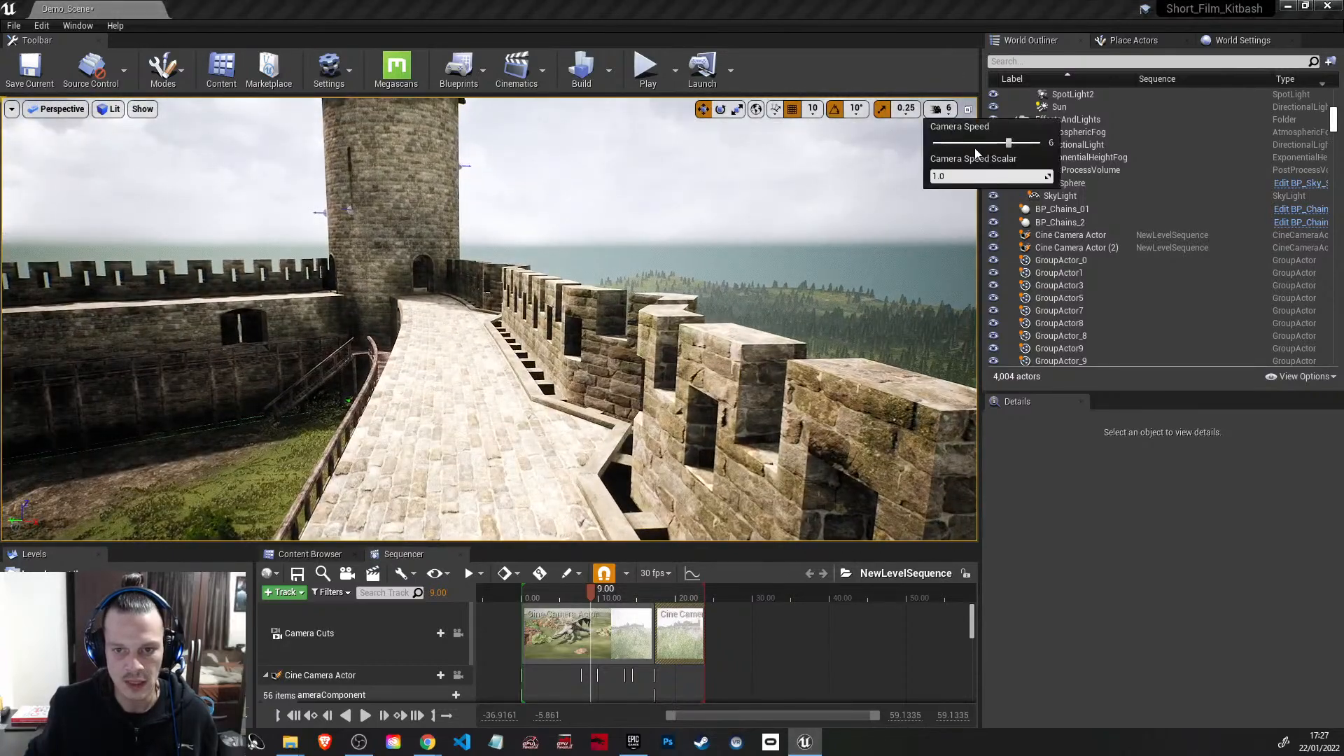
Step: Browse the Characters folder of ROG_Modular_Armor and check the contents of its Blueprints folder
{"action": "left_click", "coordinate": [322, 556]}
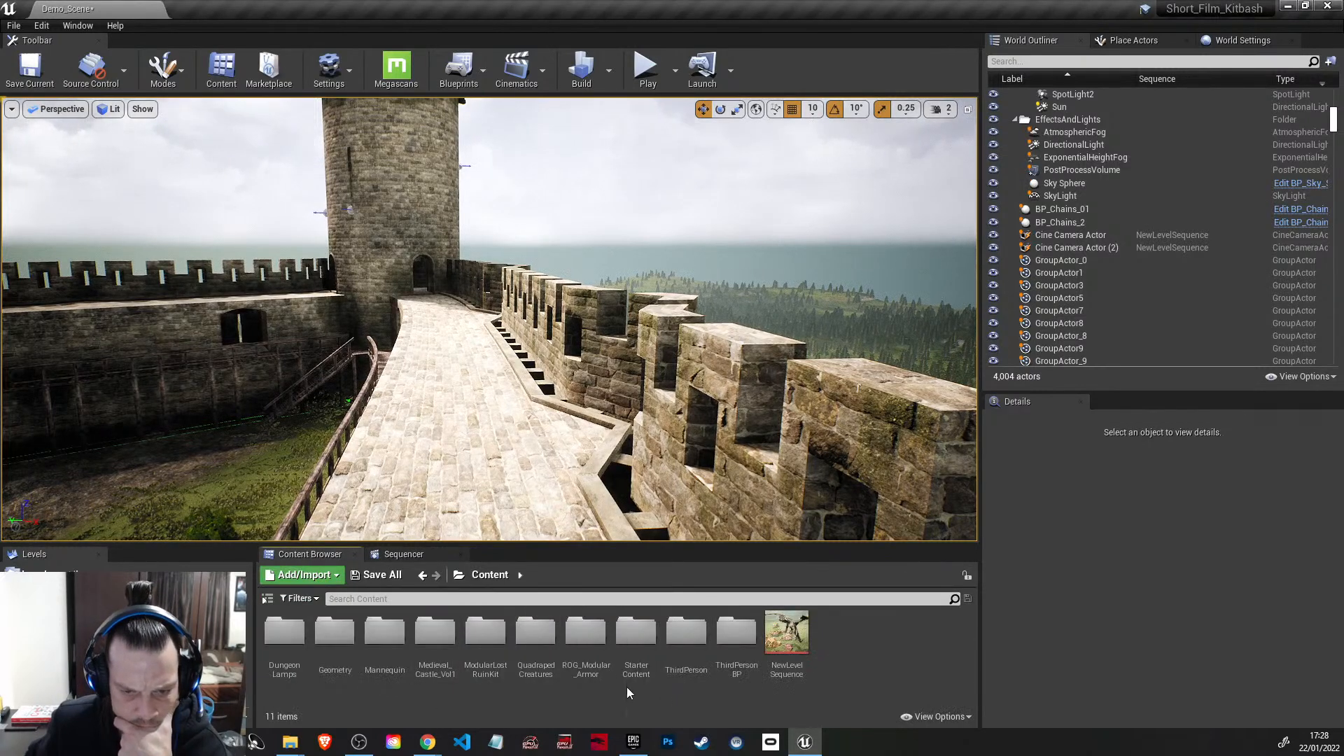
{"action": "double_click", "coordinate": [588, 634]}
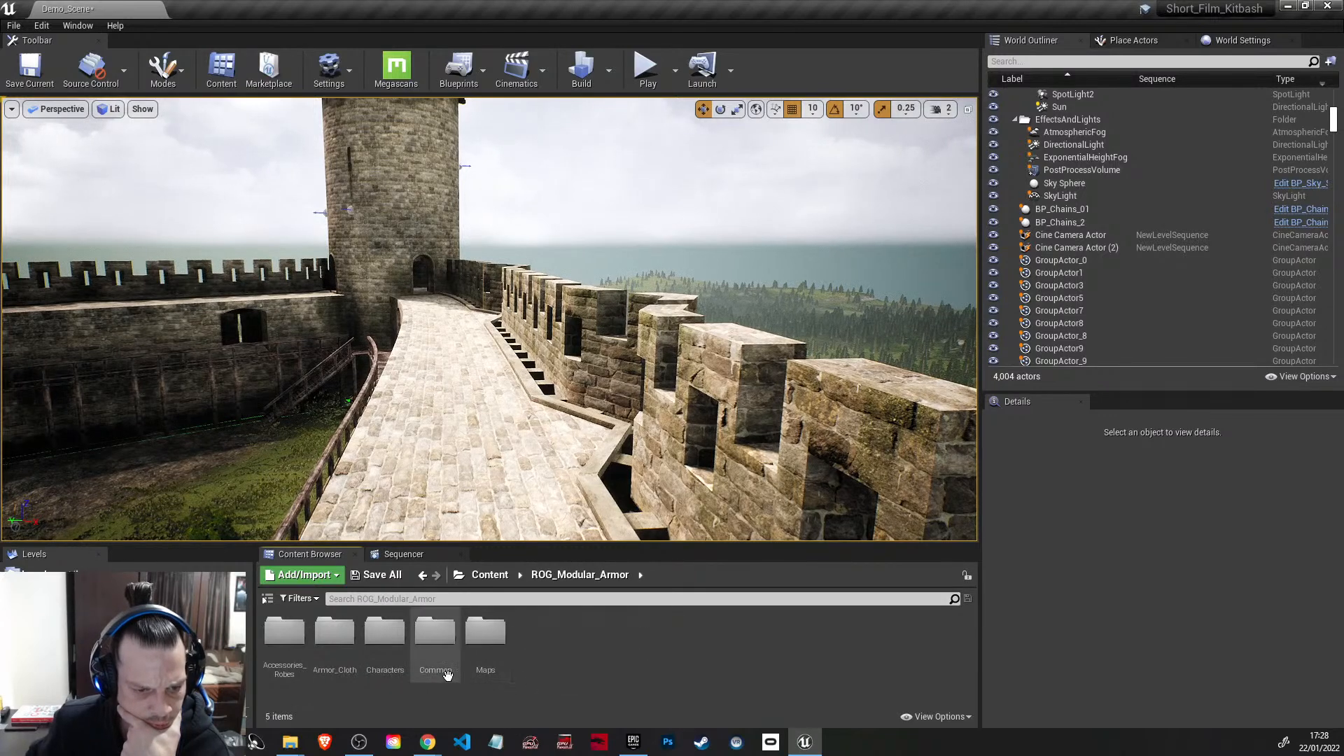
{"action": "double_click", "coordinate": [385, 636]}
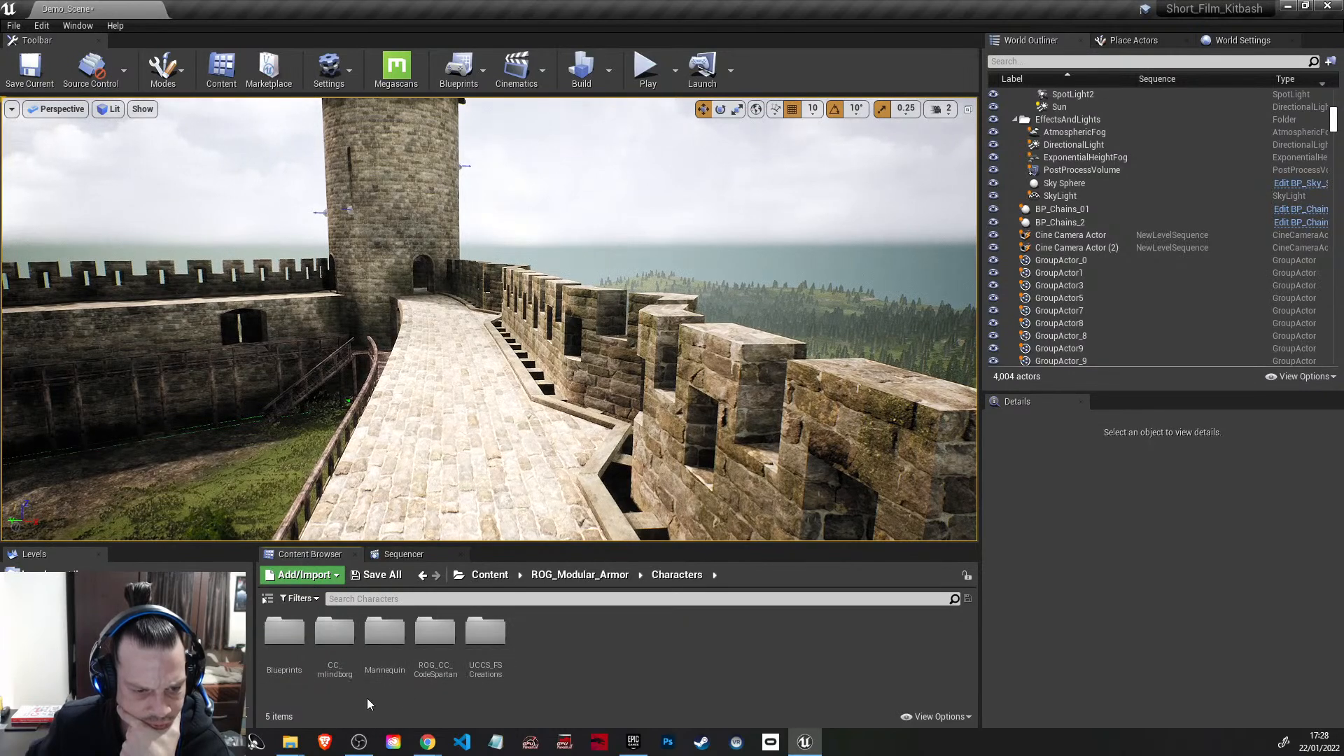
{"action": "left_click", "coordinate": [288, 638]}
{"action": "double_click", "coordinate": [288, 637]}
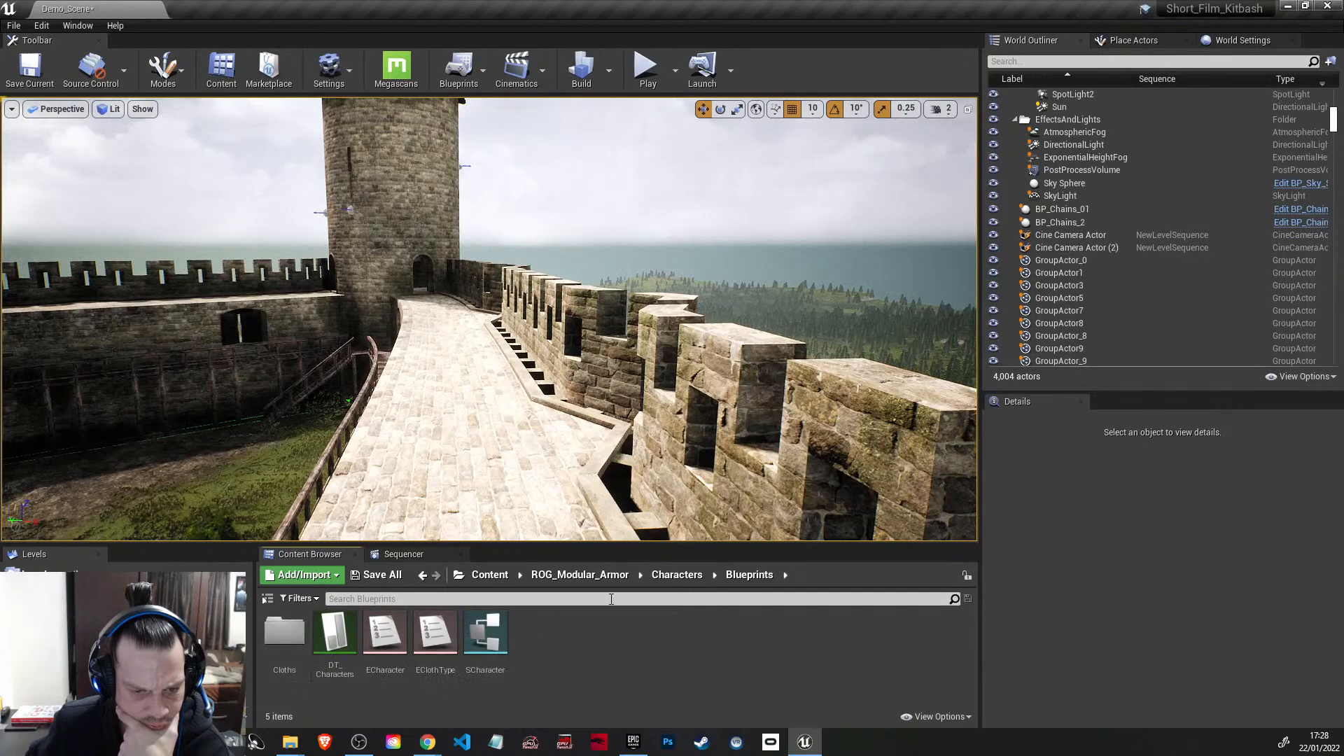
{"action": "left_click", "coordinate": [690, 581]}
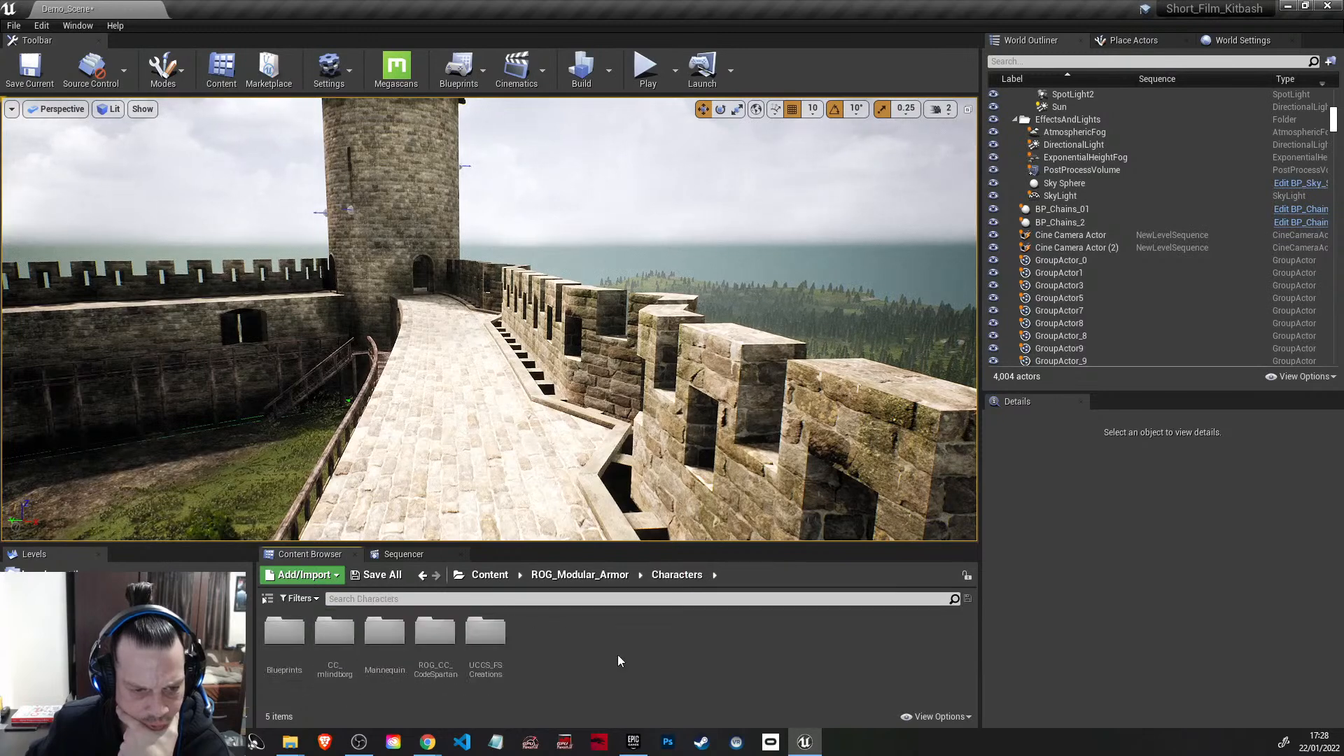
Step: Place the SK_Mannequin skeletal mesh from the Mannequin Meshes folder on the castle's stone wall walk
{"action": "double_click", "coordinate": [391, 644]}
{"action": "double_click", "coordinate": [384, 633]}
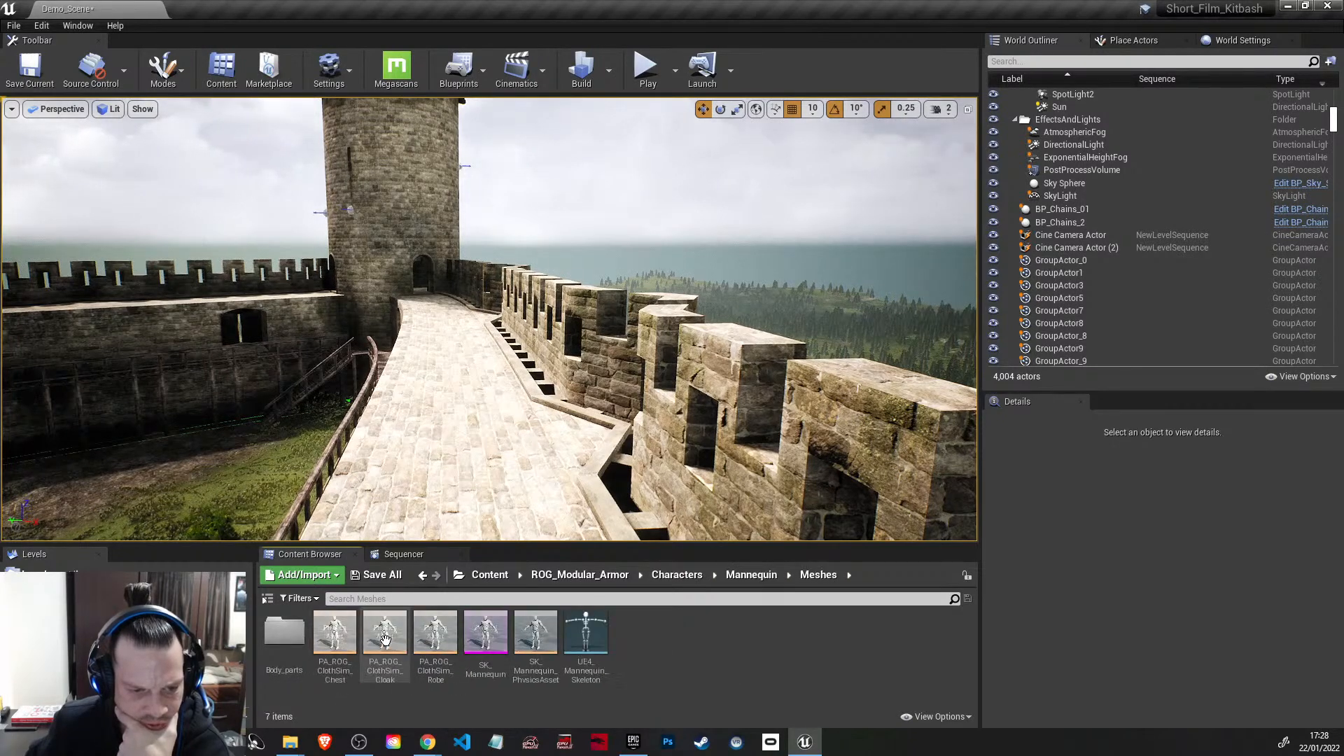
{"action": "double_click", "coordinate": [284, 632]}
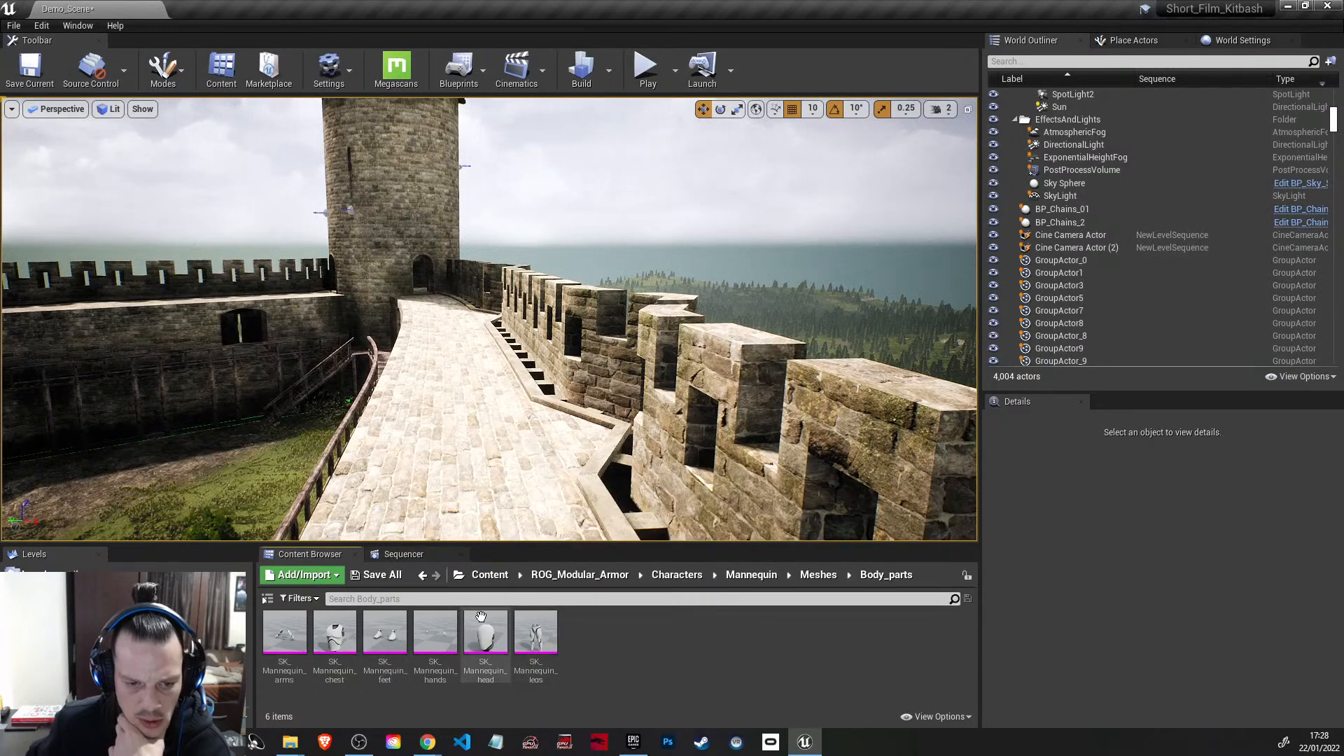
{"action": "left_click", "coordinate": [819, 575]}
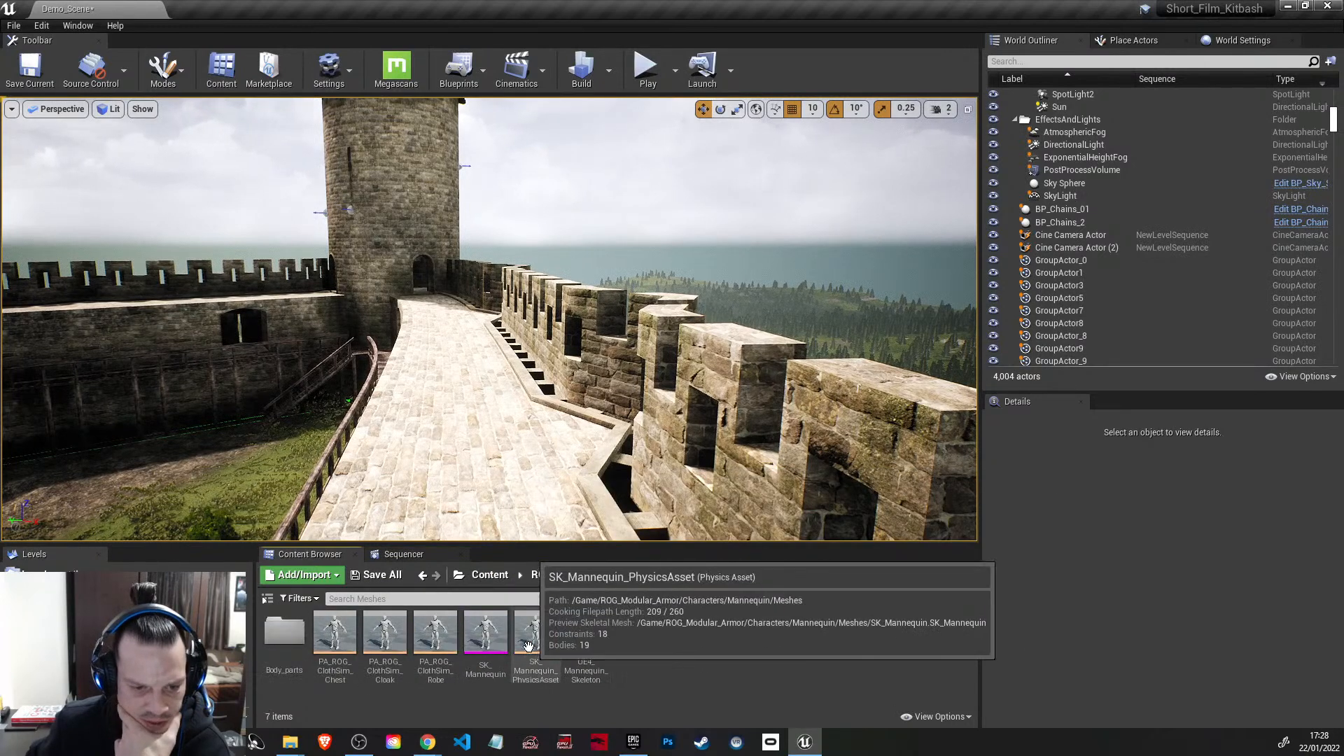
{"action": "left_click_drag", "start_coordinate": [449, 495], "coordinate": [476, 529]}
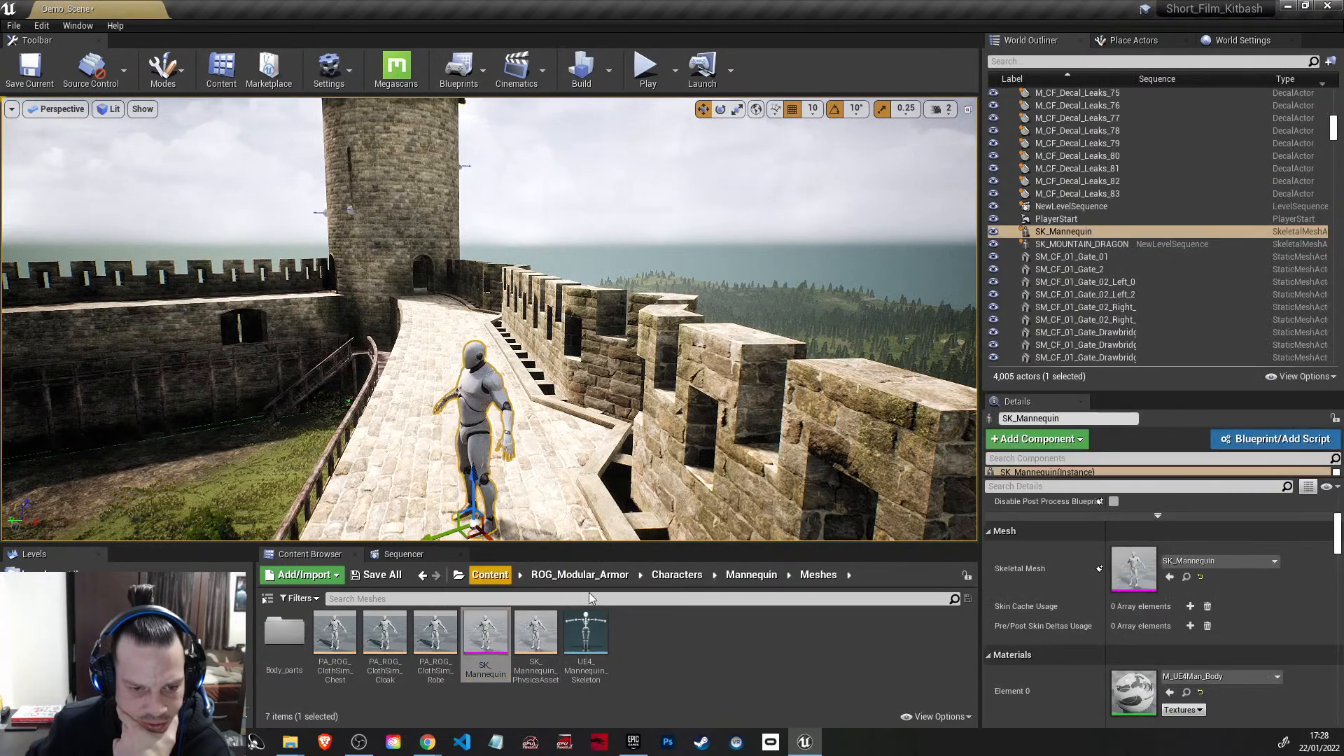
Step: Examine the ROG_Male assets and animations in the ROG_CC_CodeSpartan folder and return to the Characters folder
{"action": "left_click", "coordinate": [696, 578]}
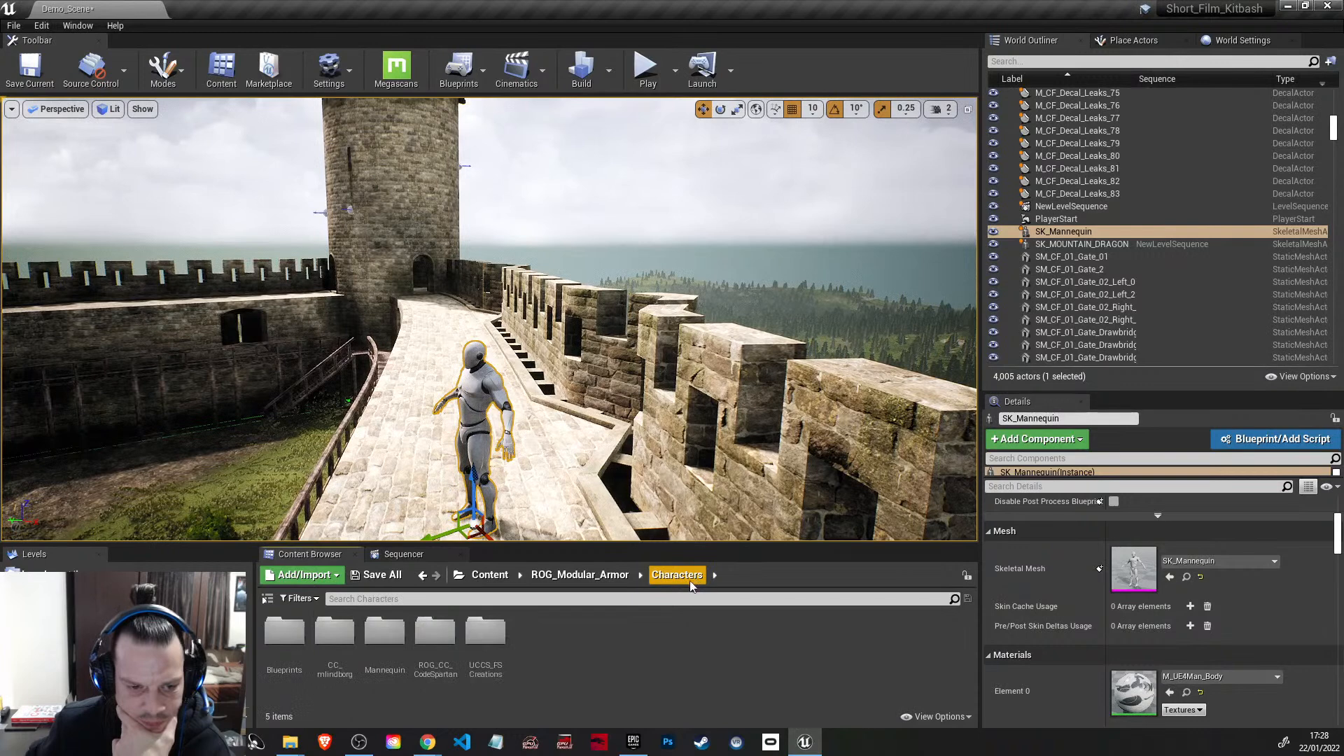
{"action": "double_click", "coordinate": [435, 633]}
{"action": "double_click", "coordinate": [339, 635]}
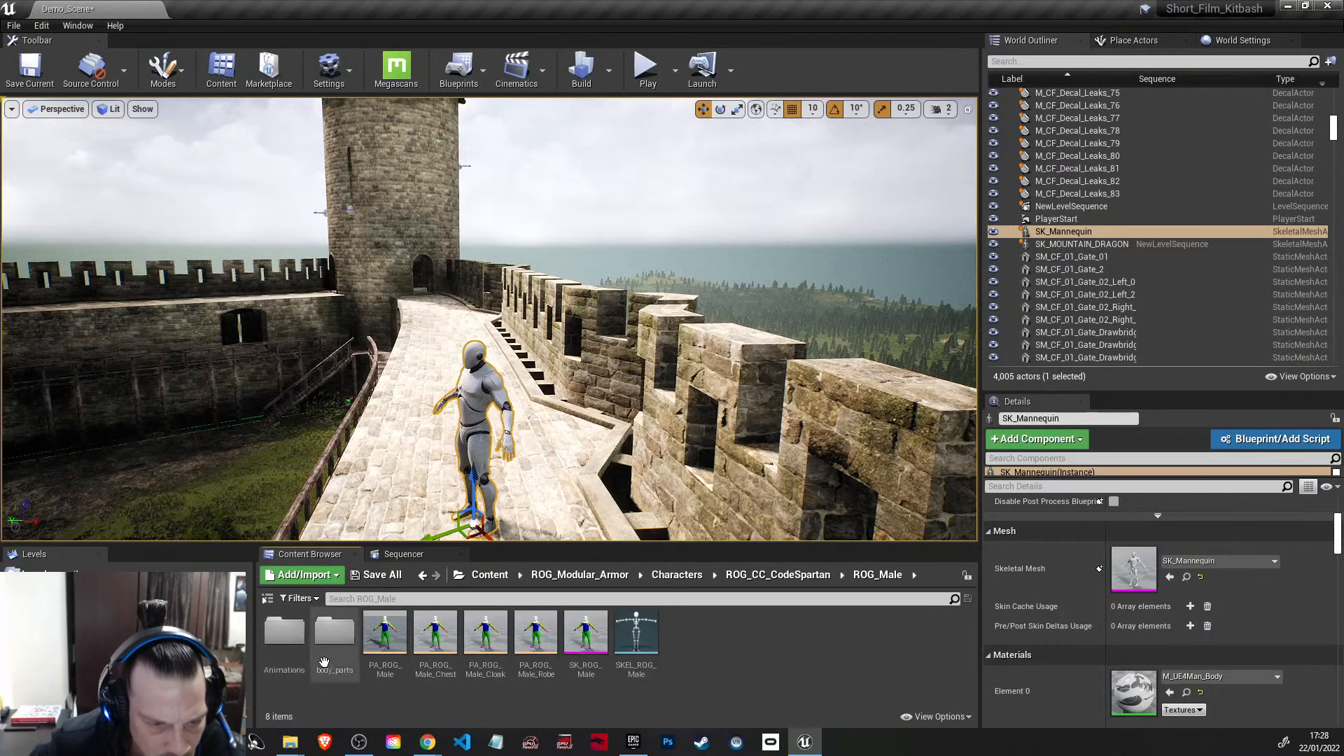
{"action": "double_click", "coordinate": [296, 638]}
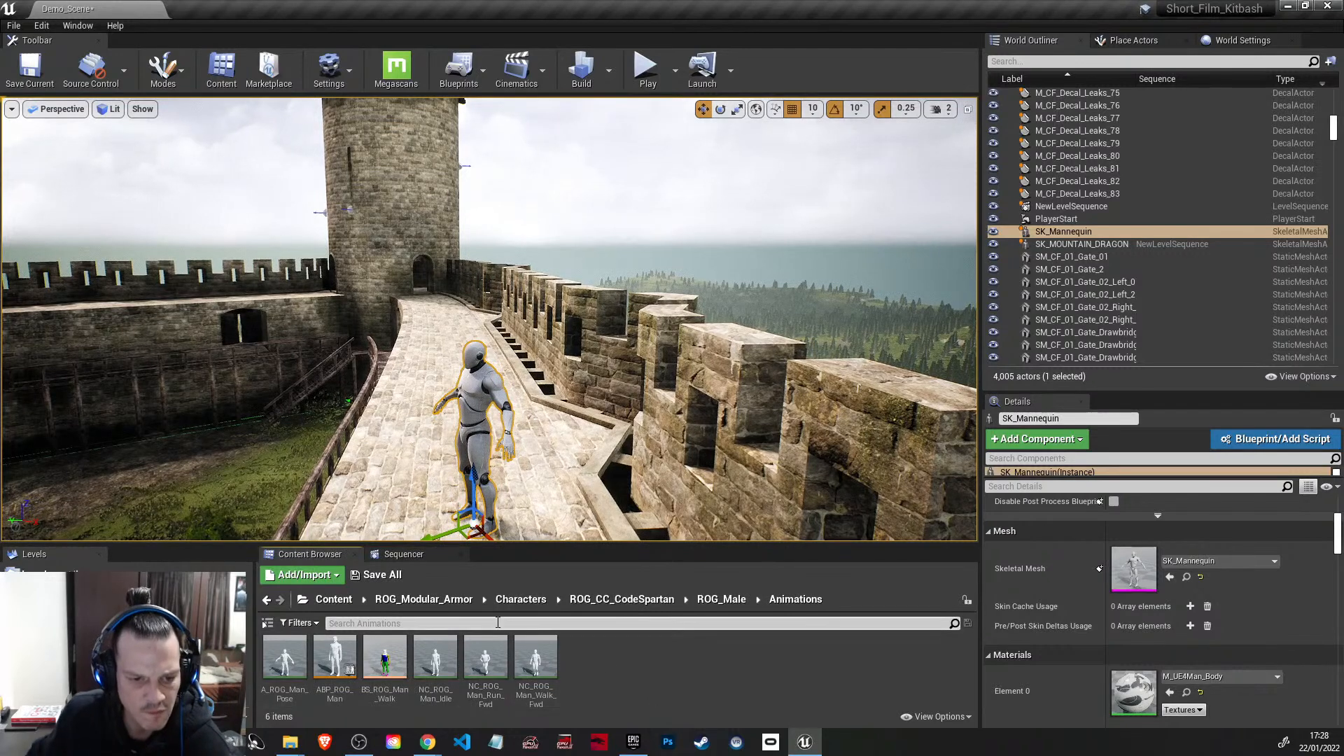
{"action": "left_click", "coordinate": [521, 599]}
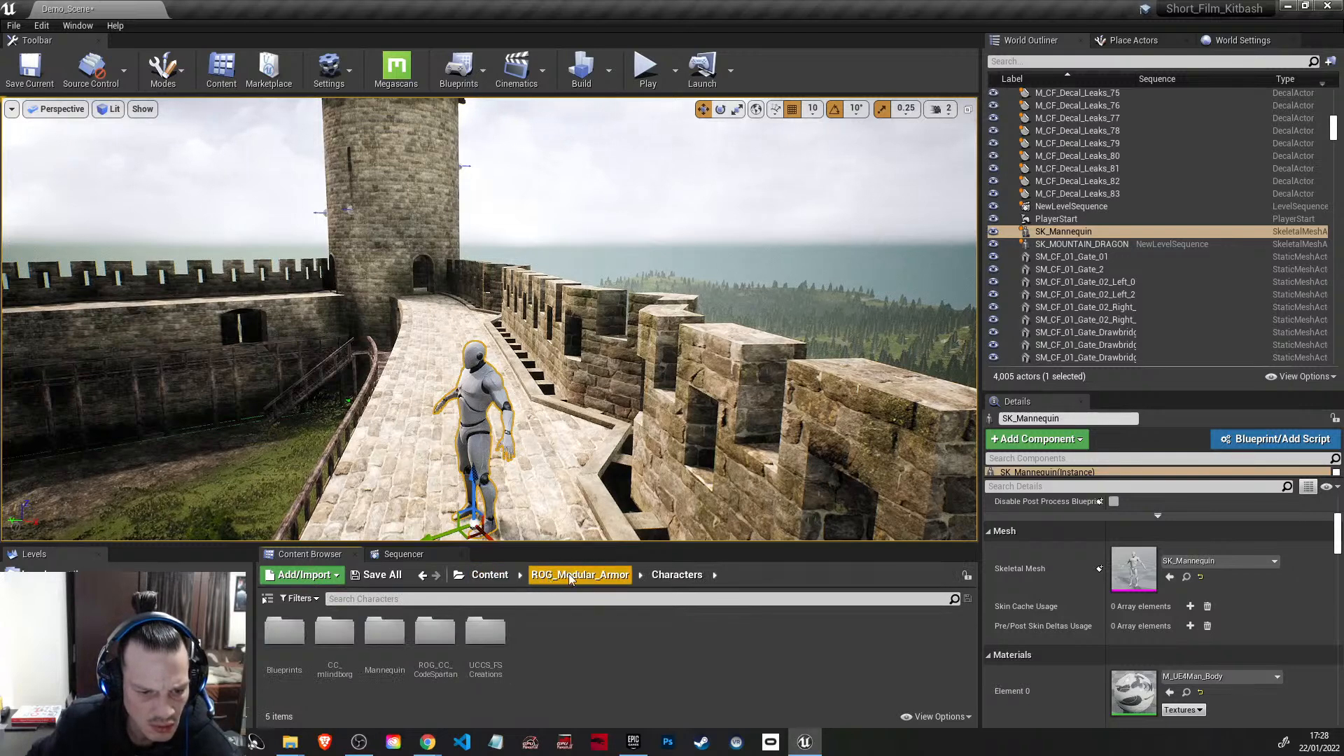
Step: Check the UCCS_Male folder in UCCS_FSCreations and go back to the Characters folder
{"action": "double_click", "coordinate": [501, 630]}
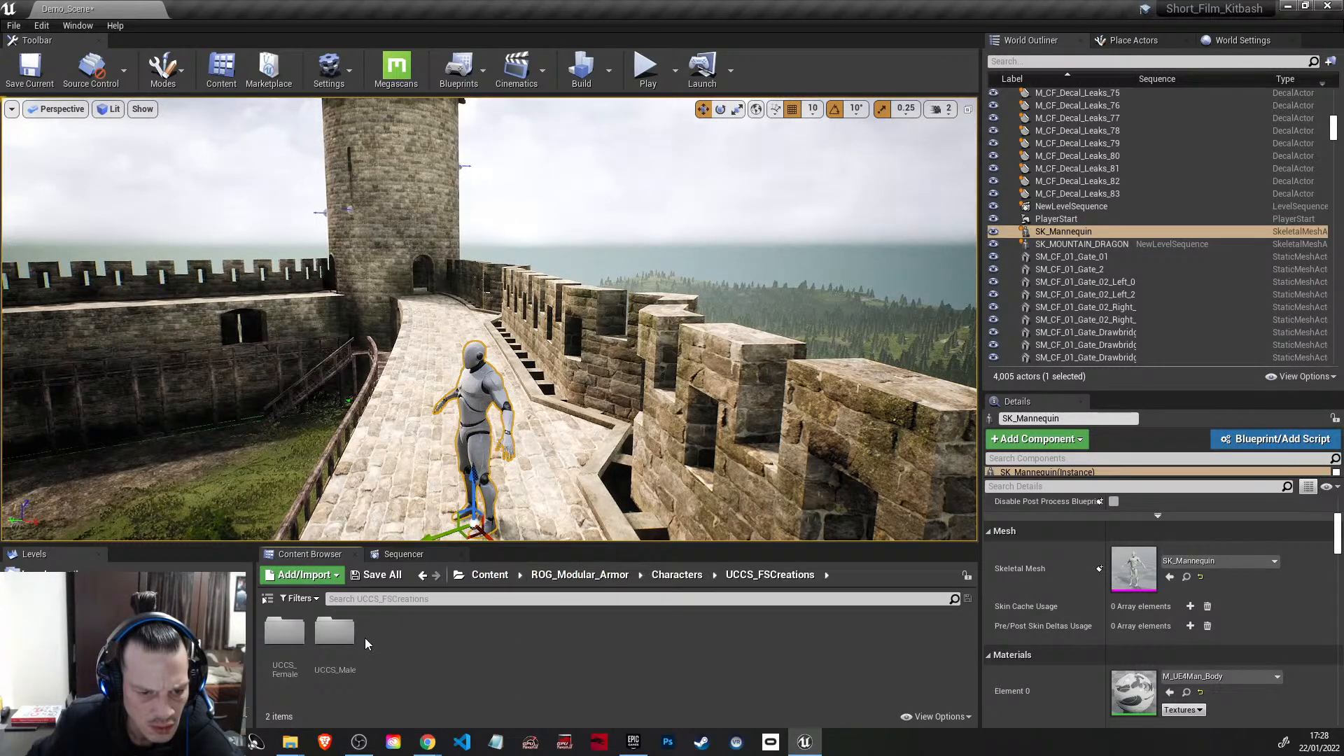
{"action": "double_click", "coordinate": [336, 632]}
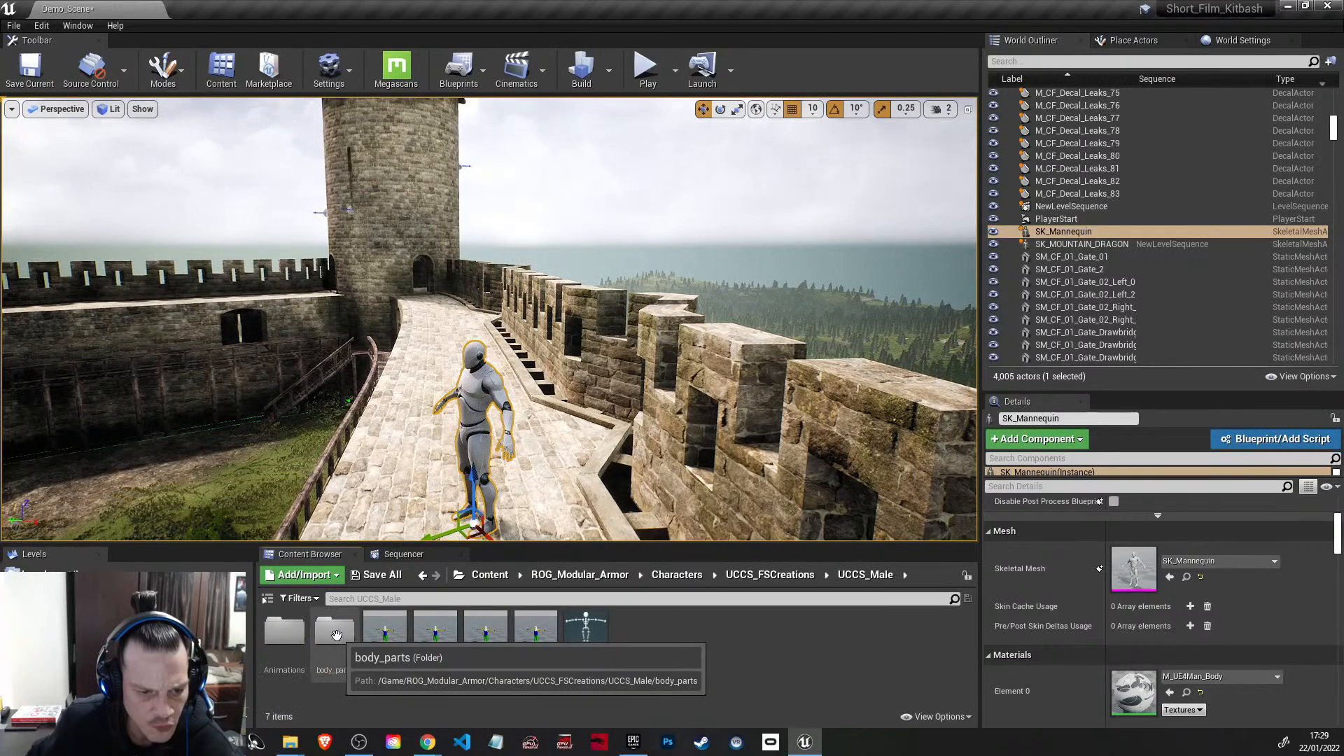
{"action": "left_click", "coordinate": [770, 575]}
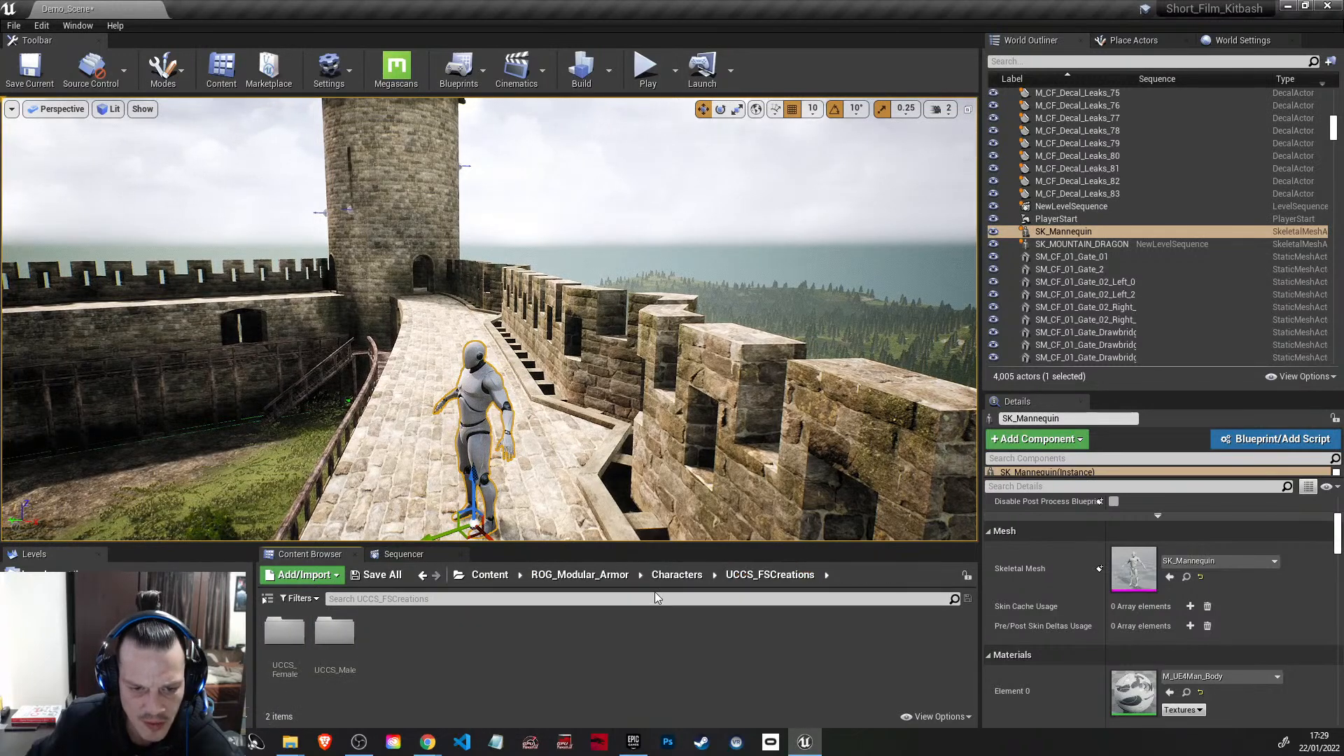
{"action": "left_click", "coordinate": [673, 575]}
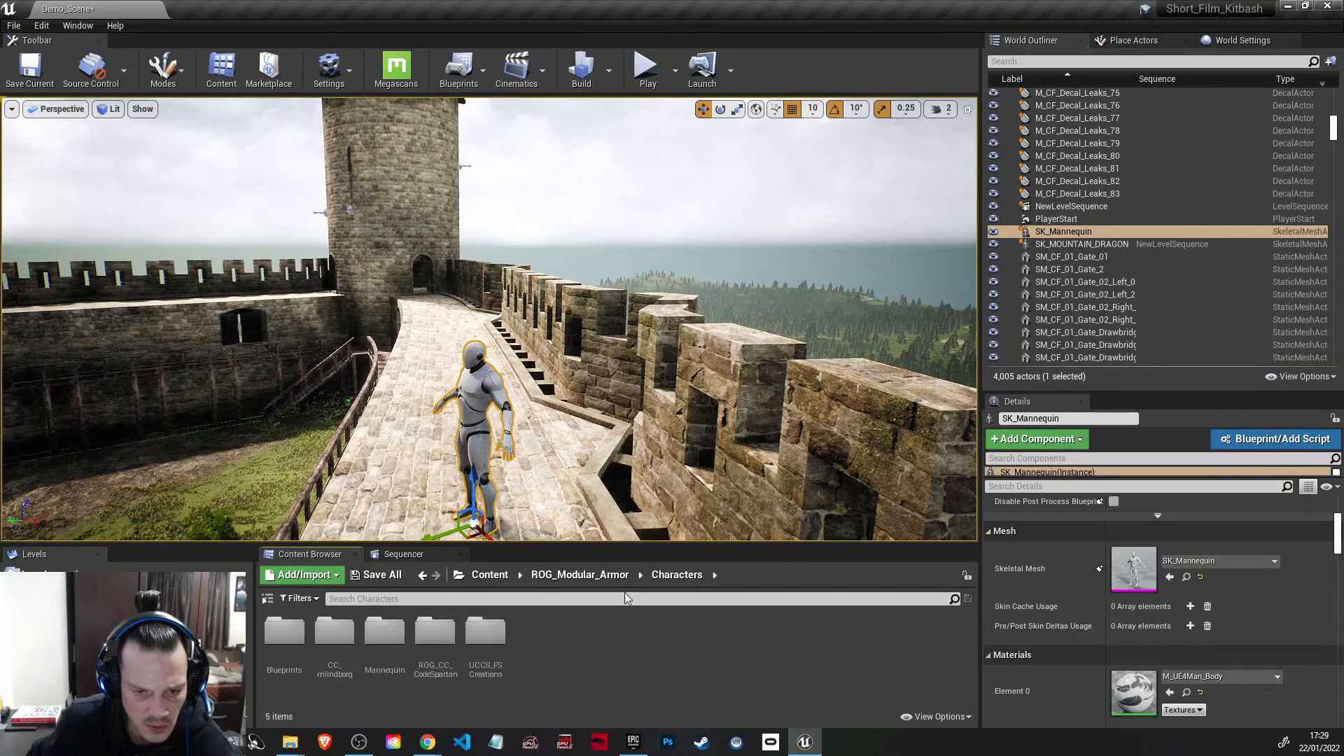
Step: Browse ROG_Modular_Armor's Accessories_Robes to the CC_Male robe meshes
{"action": "left_click", "coordinate": [602, 576]}
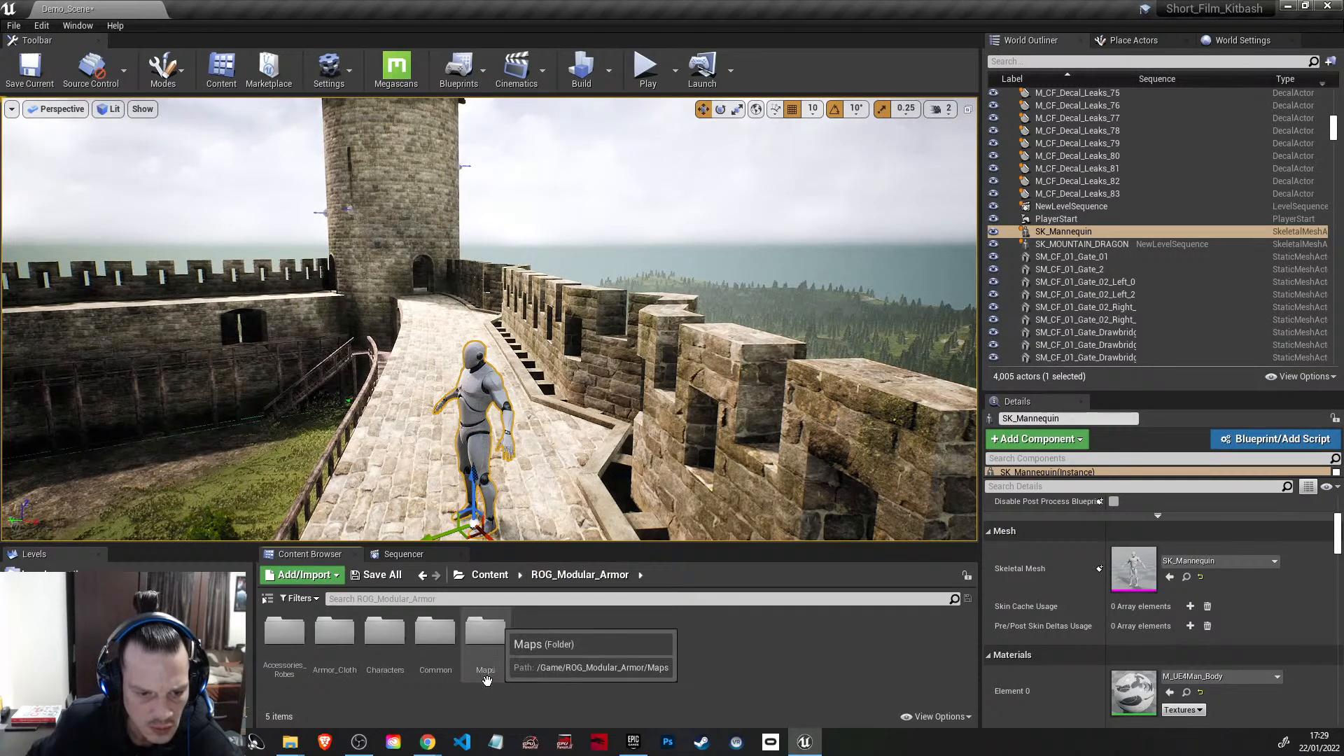
{"action": "double_click", "coordinate": [273, 634]}
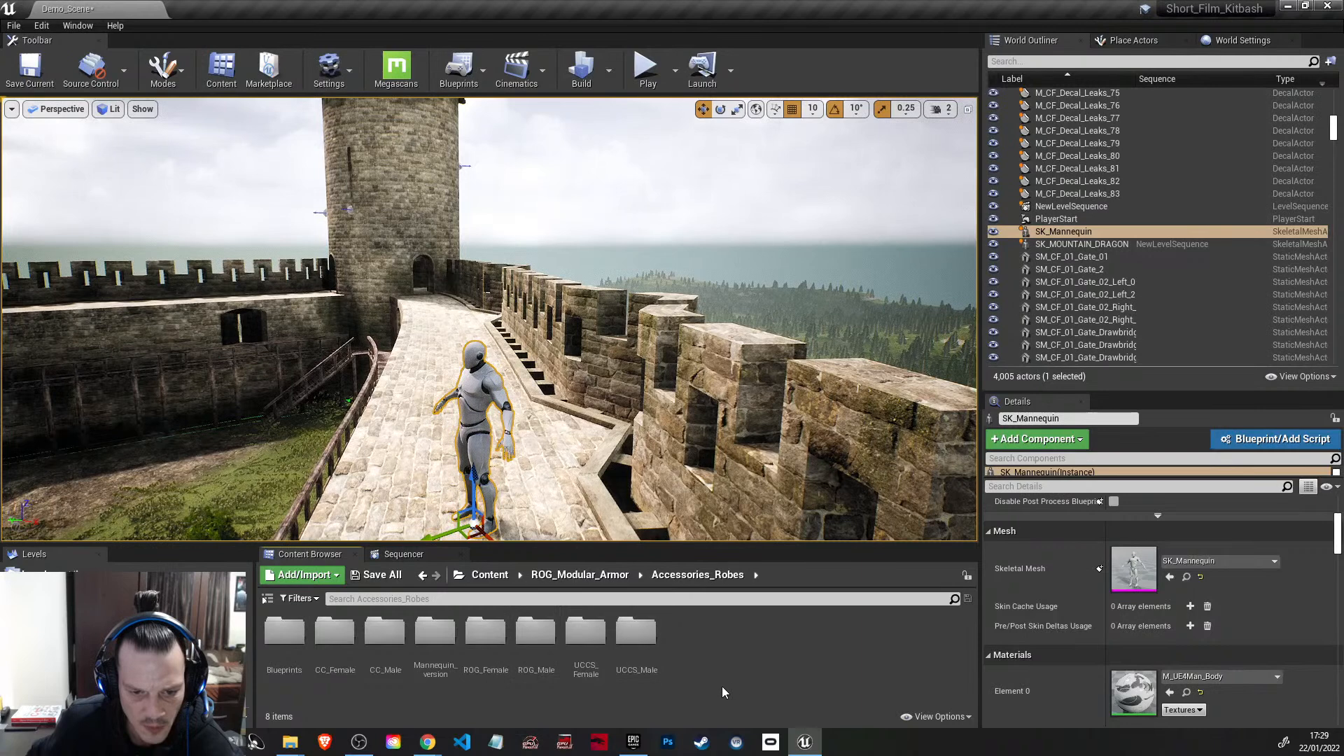
{"action": "double_click", "coordinate": [393, 634]}
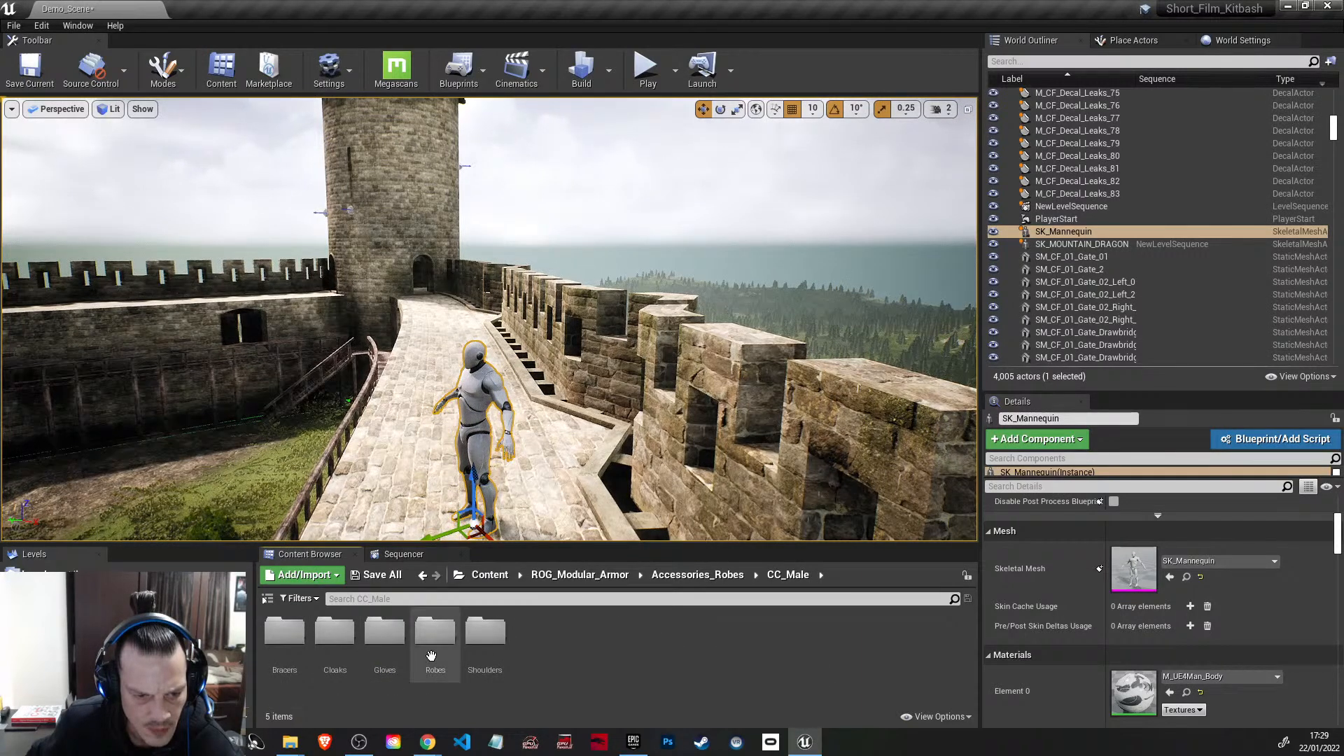
{"action": "double_click", "coordinate": [434, 633]}
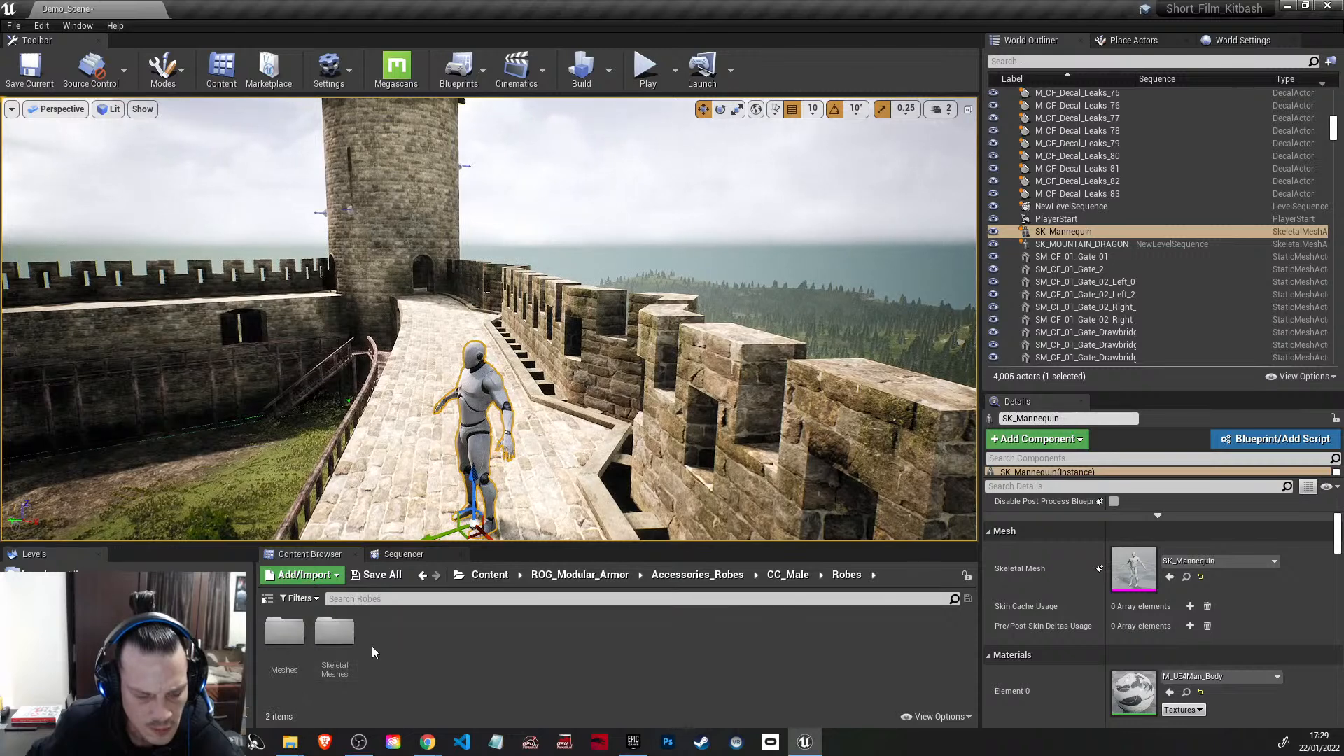
{"action": "double_click", "coordinate": [279, 636]}
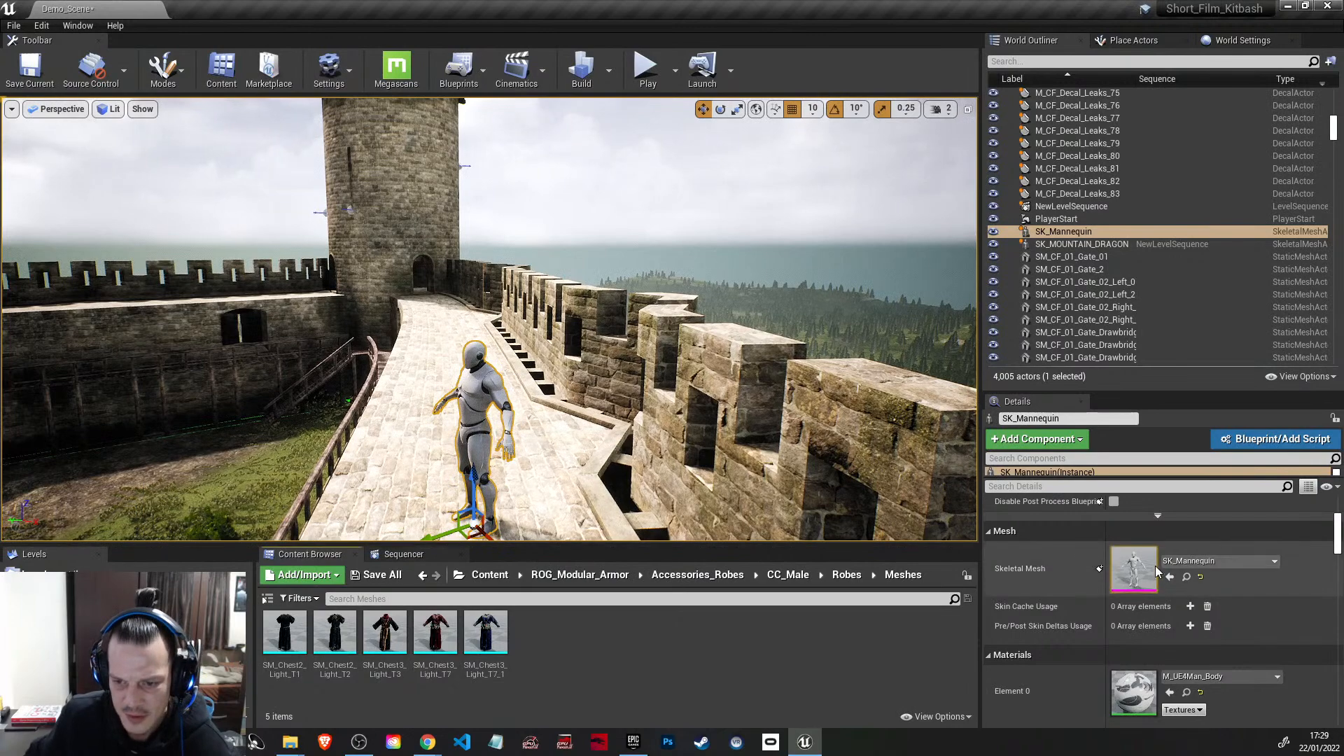
Step: Locate the placed mannequin's skeletal mesh asset, open it in its own editor and switch to its skeleton
{"action": "left_click", "coordinate": [1186, 579]}
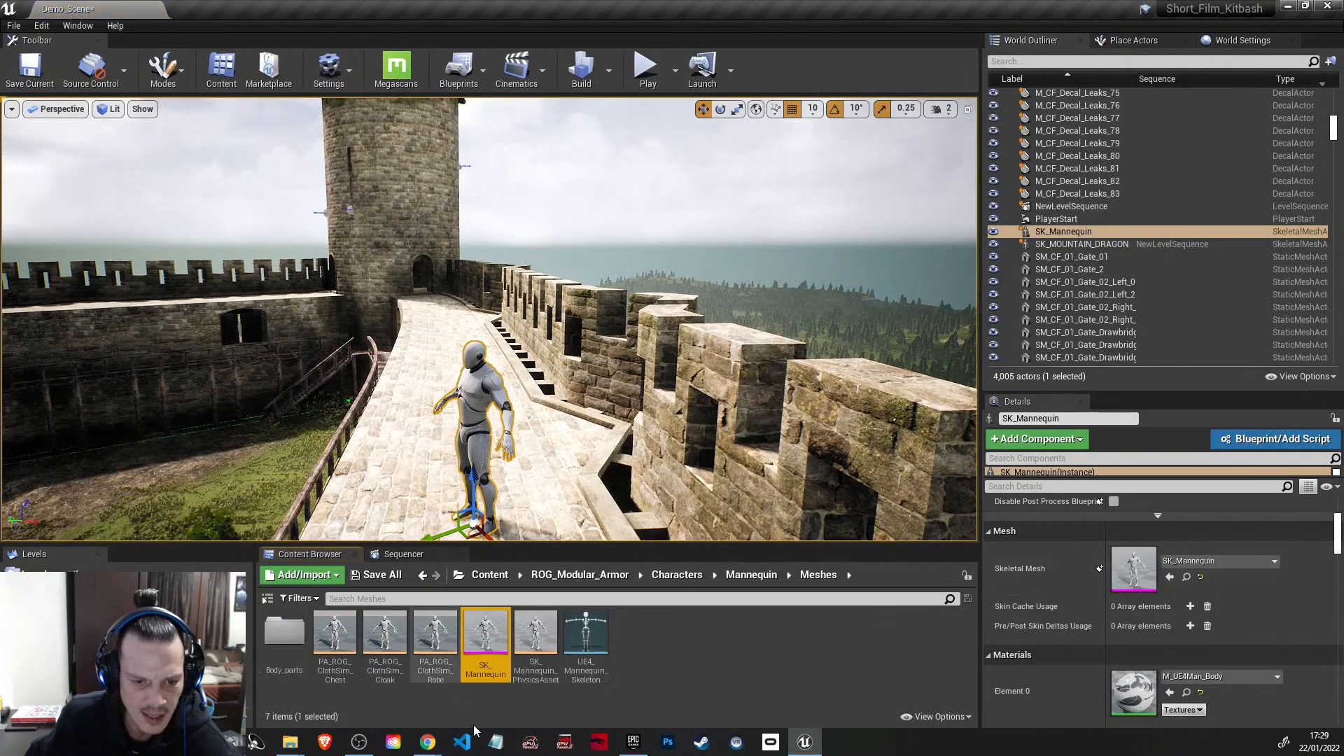
{"action": "double_click", "coordinate": [470, 652]}
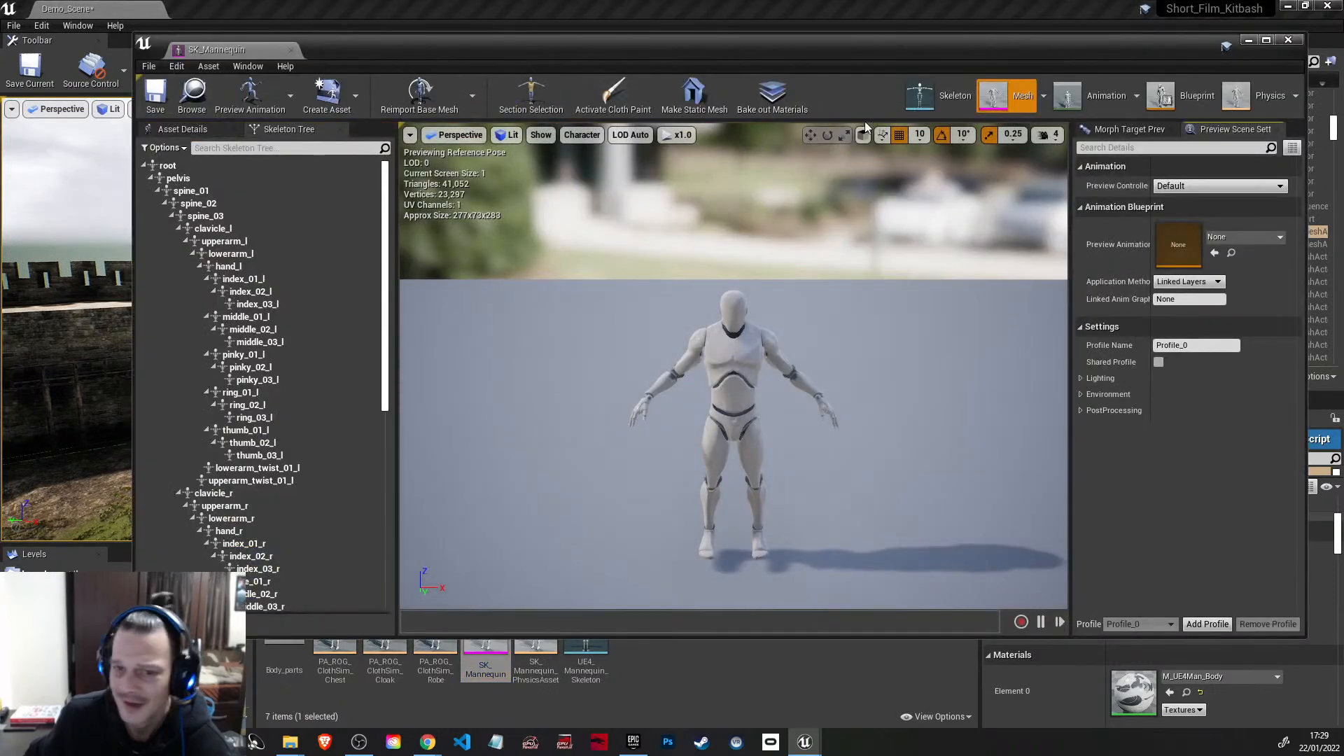
{"action": "left_click_drag", "start_coordinate": [952, 52], "coordinate": [872, 36]}
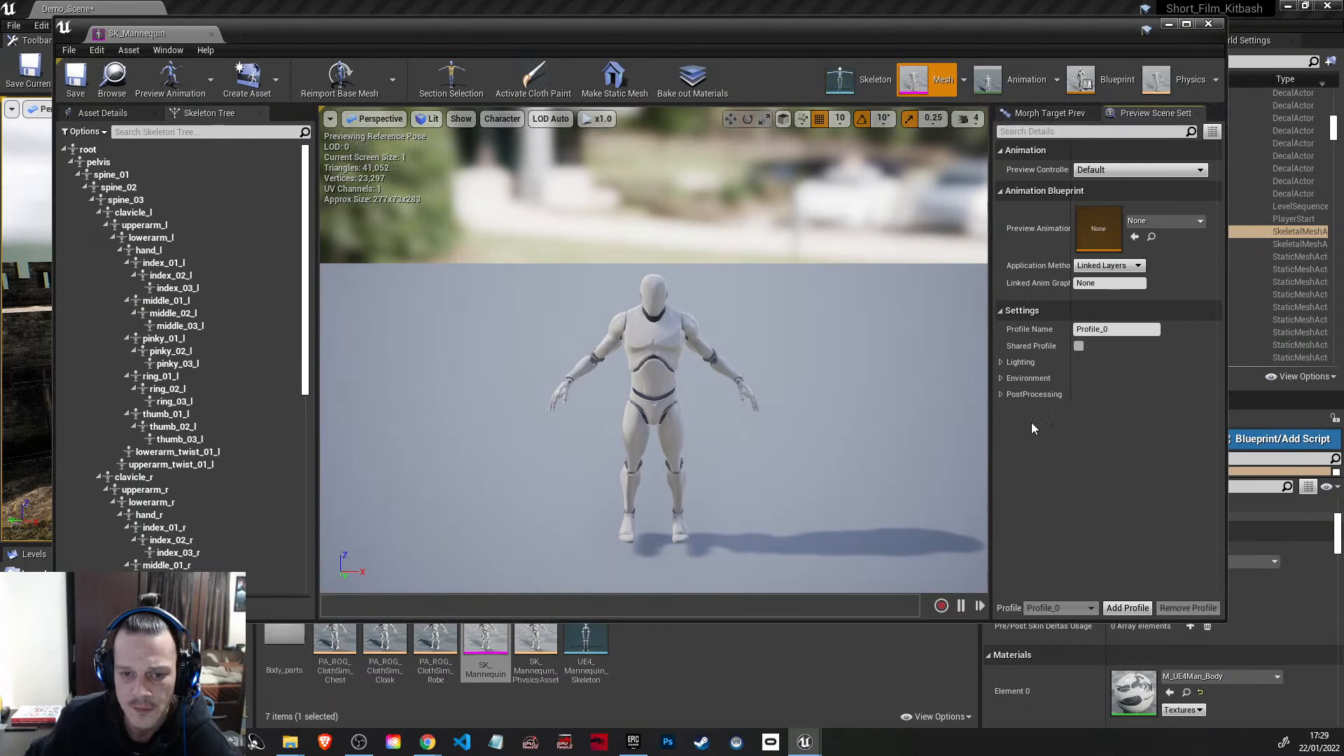
{"action": "left_click", "coordinate": [875, 77]}
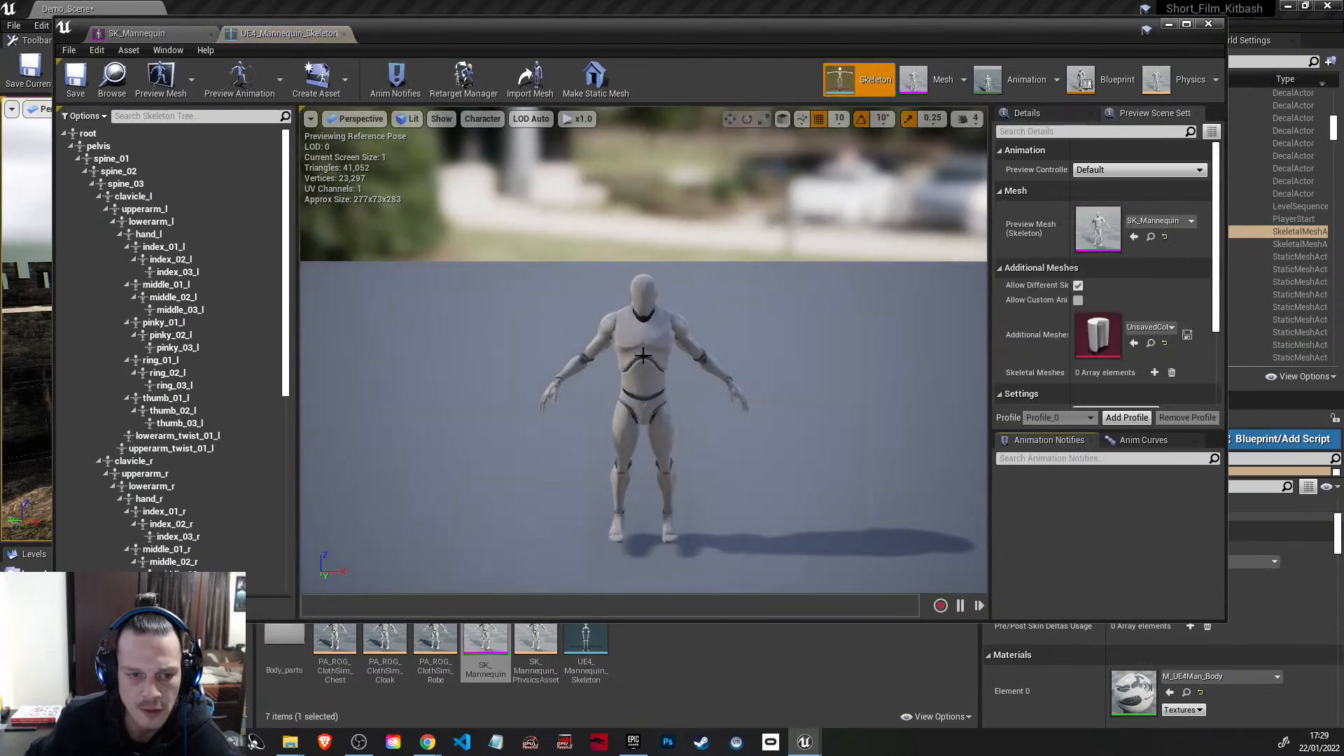
Step: Add a socket to the skeleton's spine_03 bone and select the new socket in the skeleton tree
{"action": "left_click", "coordinate": [654, 343]}
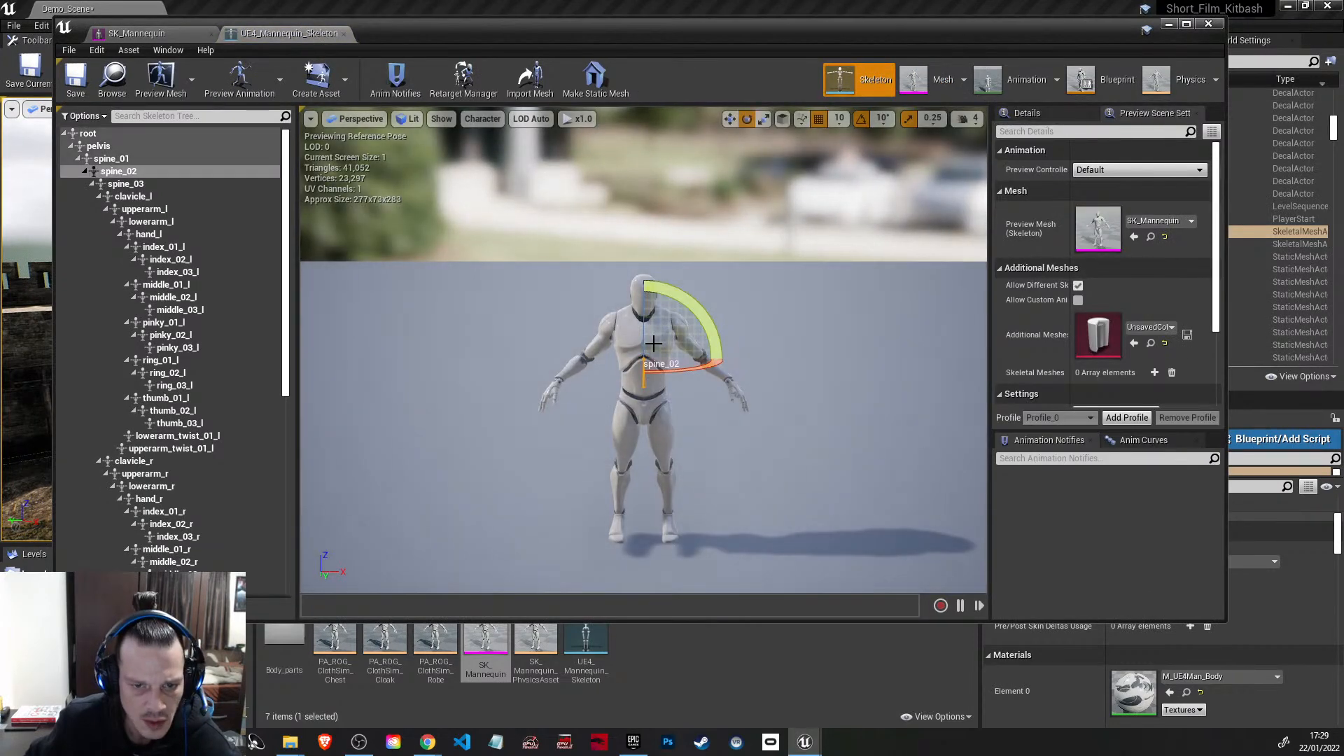
{"action": "mouse_move", "coordinate": [722, 25]}
{"action": "left_mouse_down"}
{"action": "mouse_move", "coordinate": [775, 68]}
{"action": "mouse_move", "coordinate": [728, 52]}
{"action": "mouse_move", "coordinate": [1341, 42]}
{"action": "mouse_move", "coordinate": [1103, 69]}
{"action": "mouse_move", "coordinate": [745, 16]}
{"action": "left_mouse_up"}
{"action": "left_click", "coordinate": [146, 145]}
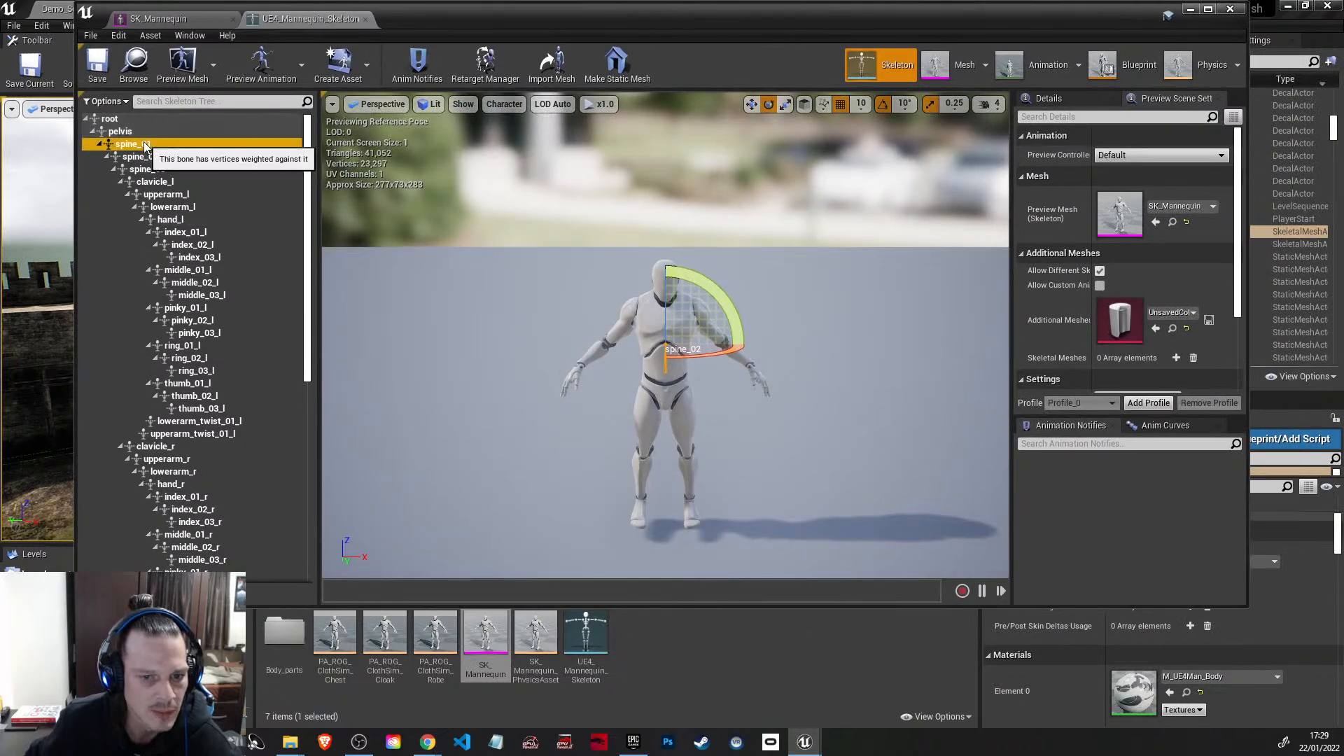
{"action": "left_click", "coordinate": [159, 169]}
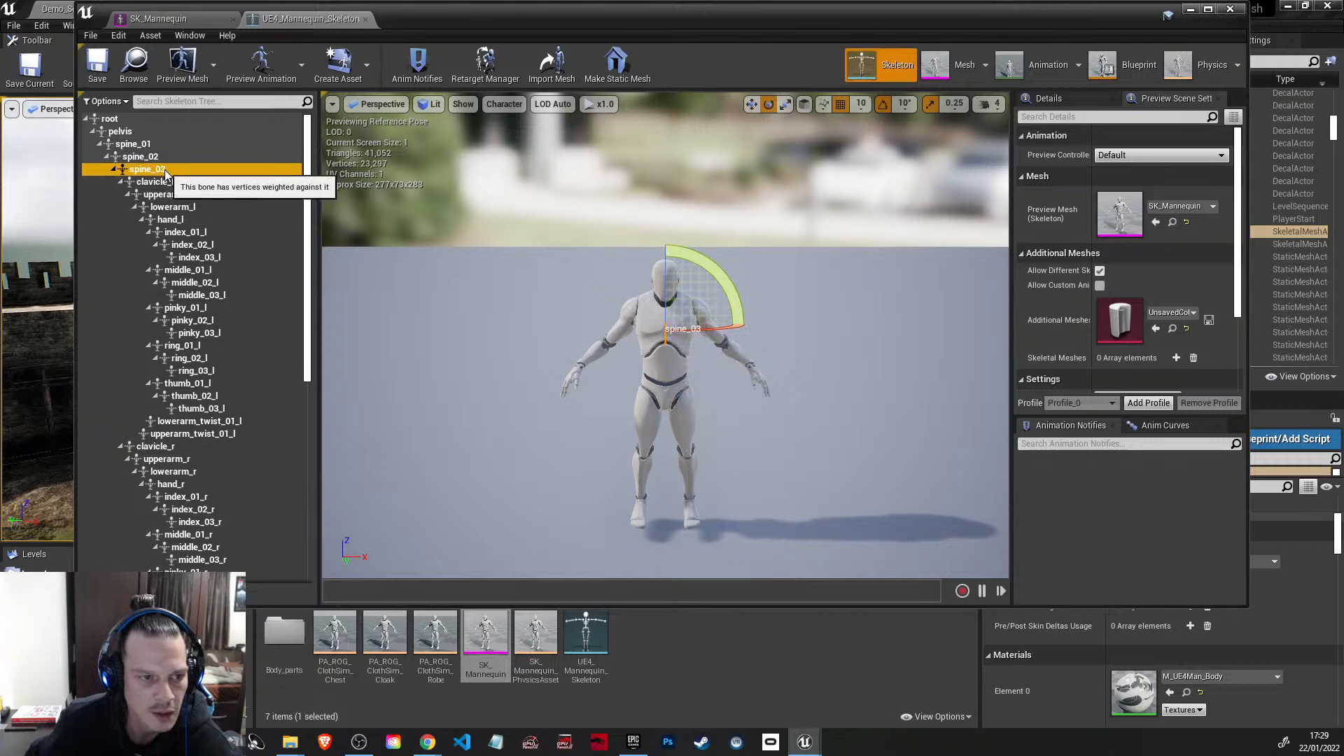
{"action": "right_click", "coordinate": [165, 169]}
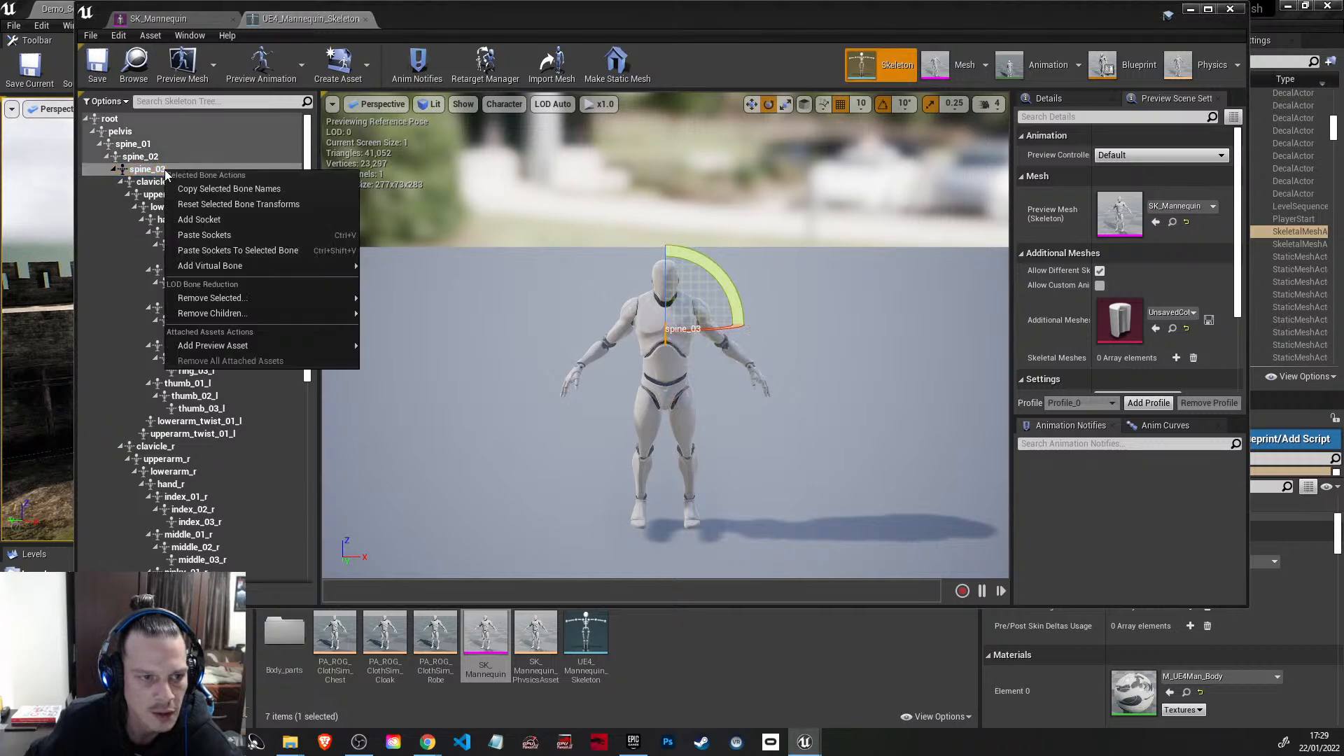
{"action": "left_click", "coordinate": [216, 218]}
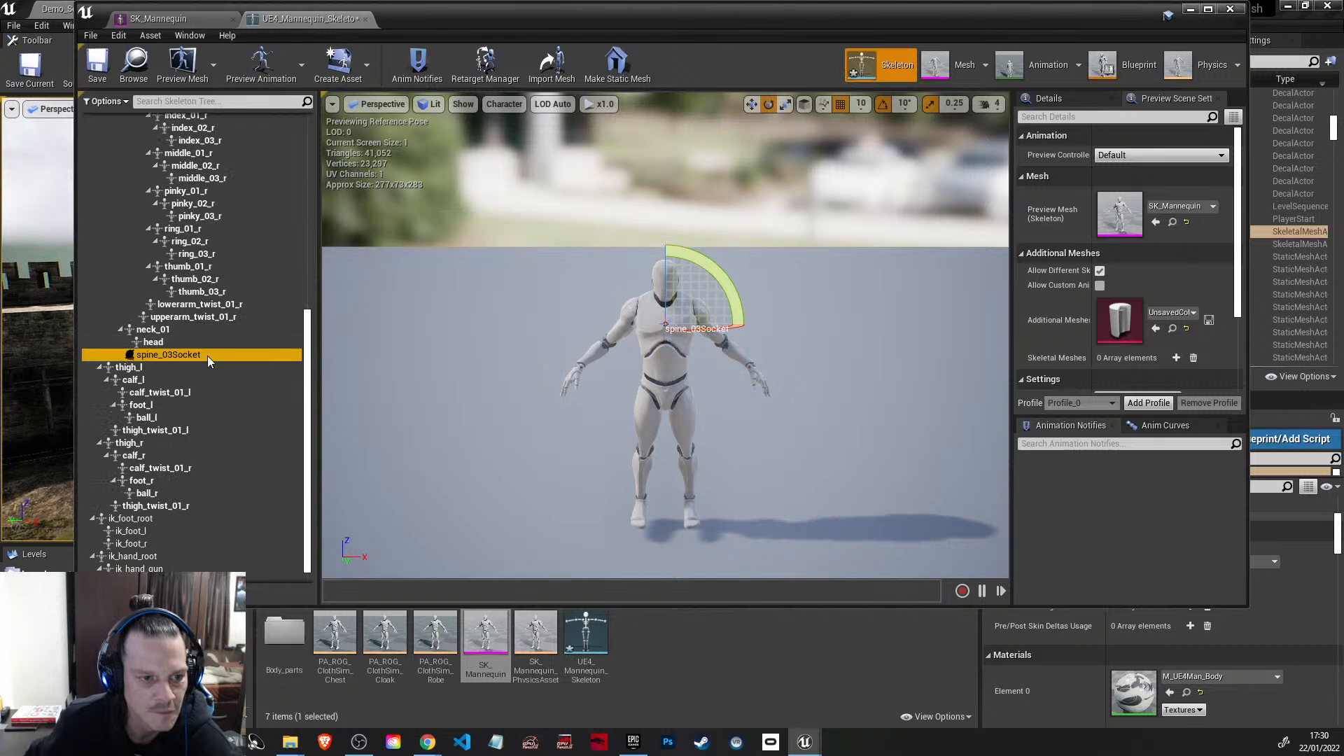
{"action": "scroll", "coordinate": [193, 327], "scroll_direction": "up", "scroll_amount": 3}
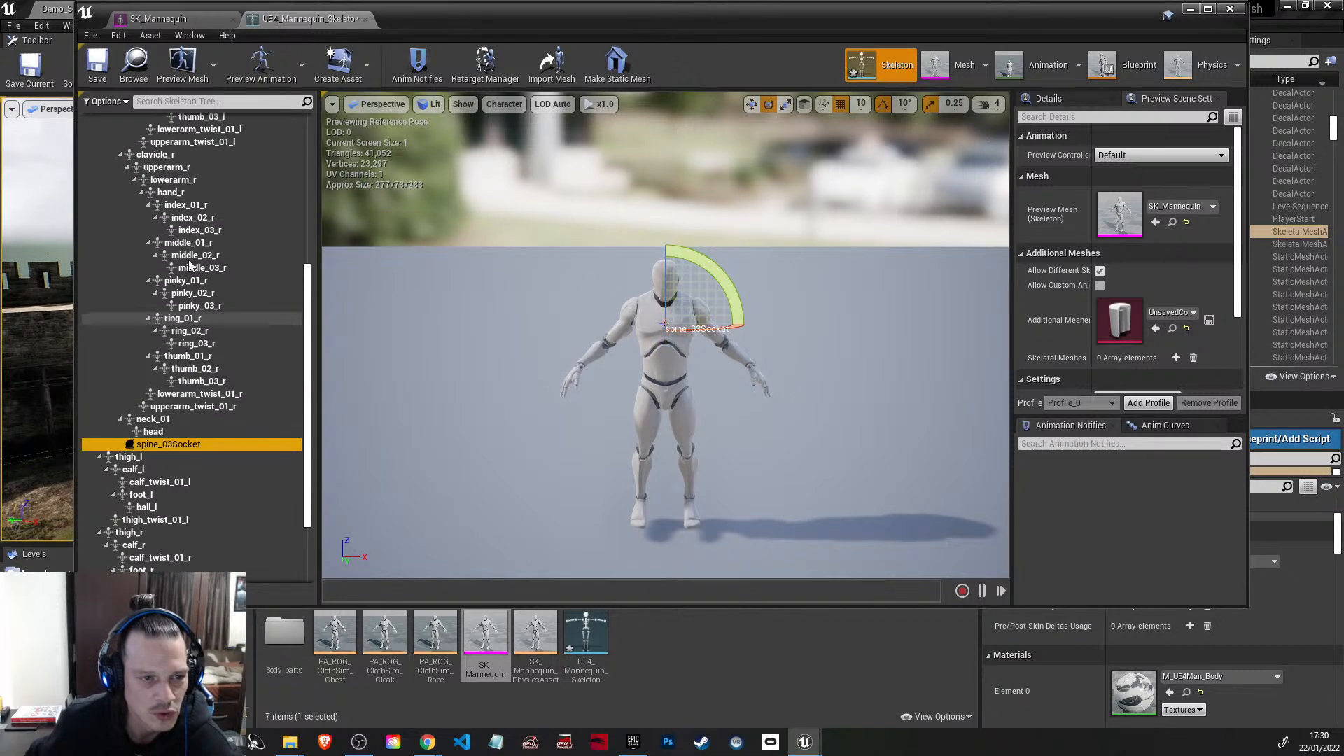
{"action": "right_click", "coordinate": [190, 446]}
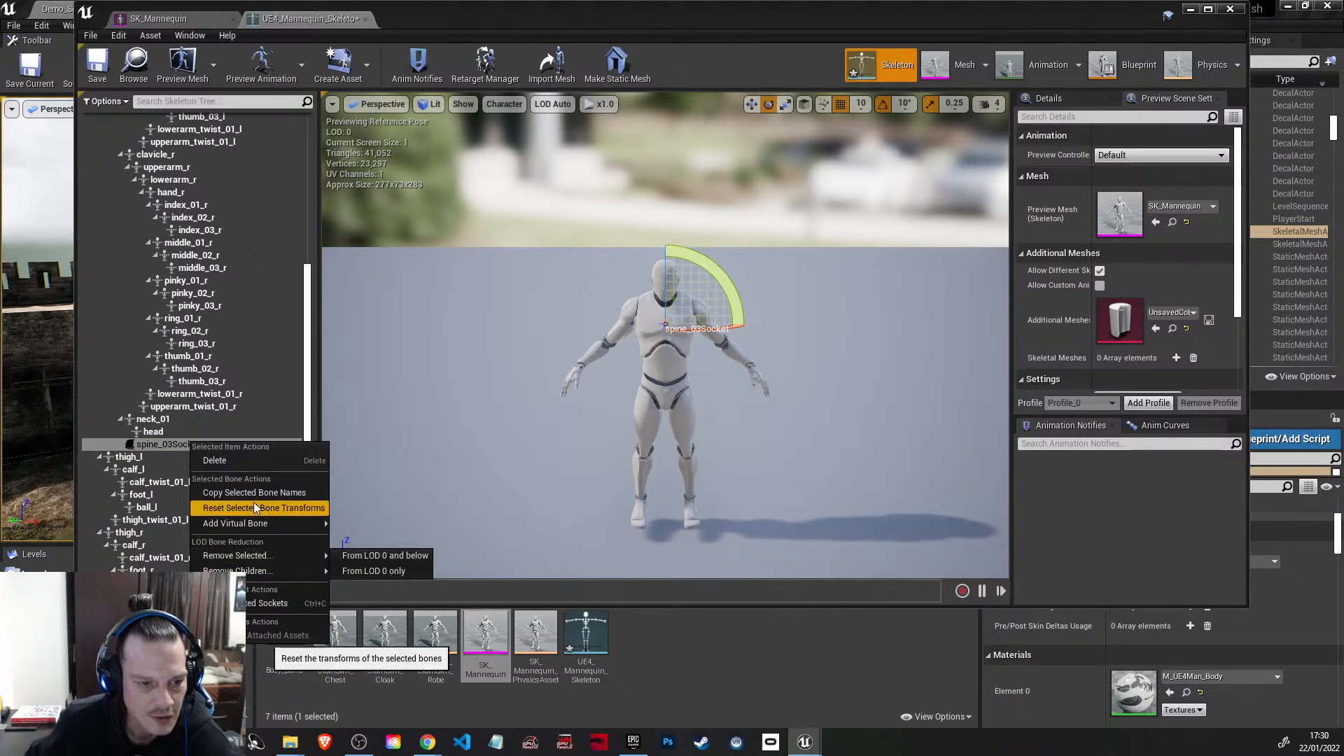
{"action": "left_click", "coordinate": [179, 444]}
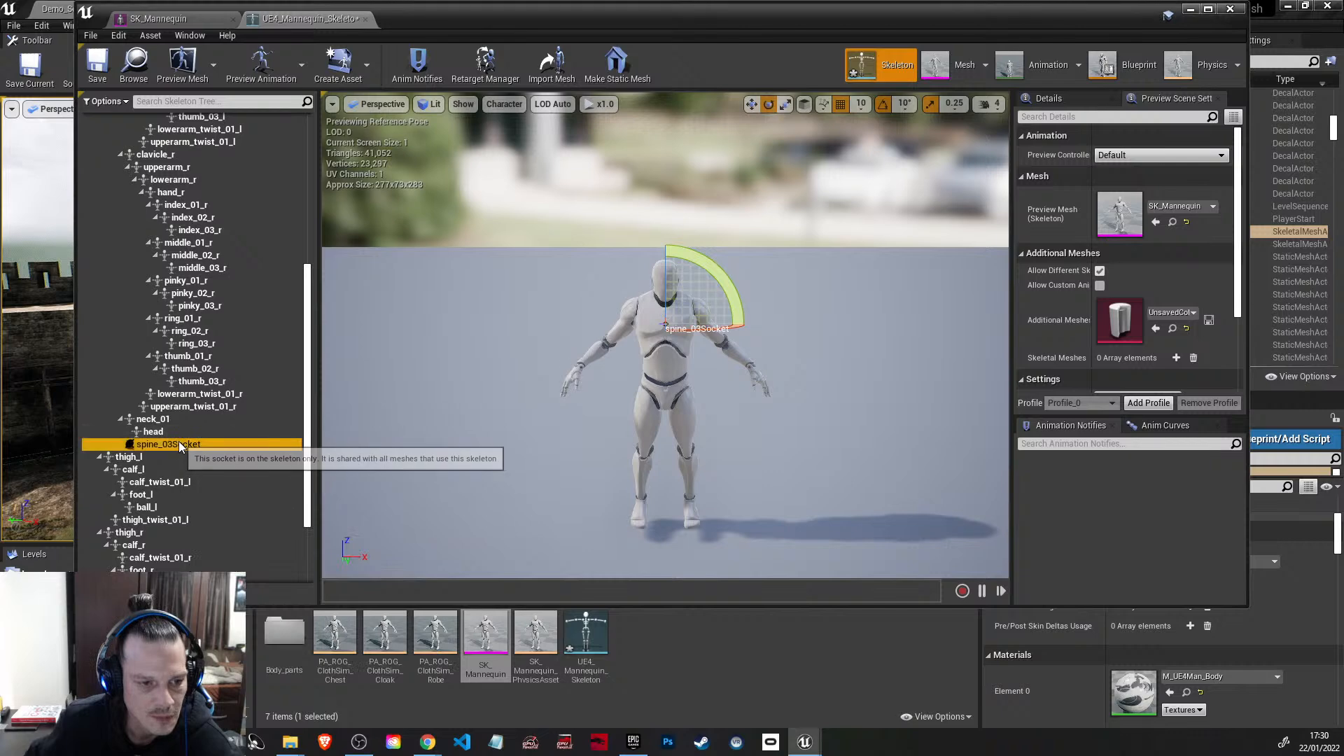
Step: Search the preview assets available for the spine_03 socket for "robe", and close the list without attaching anything
{"action": "right_click", "coordinate": [178, 441]}
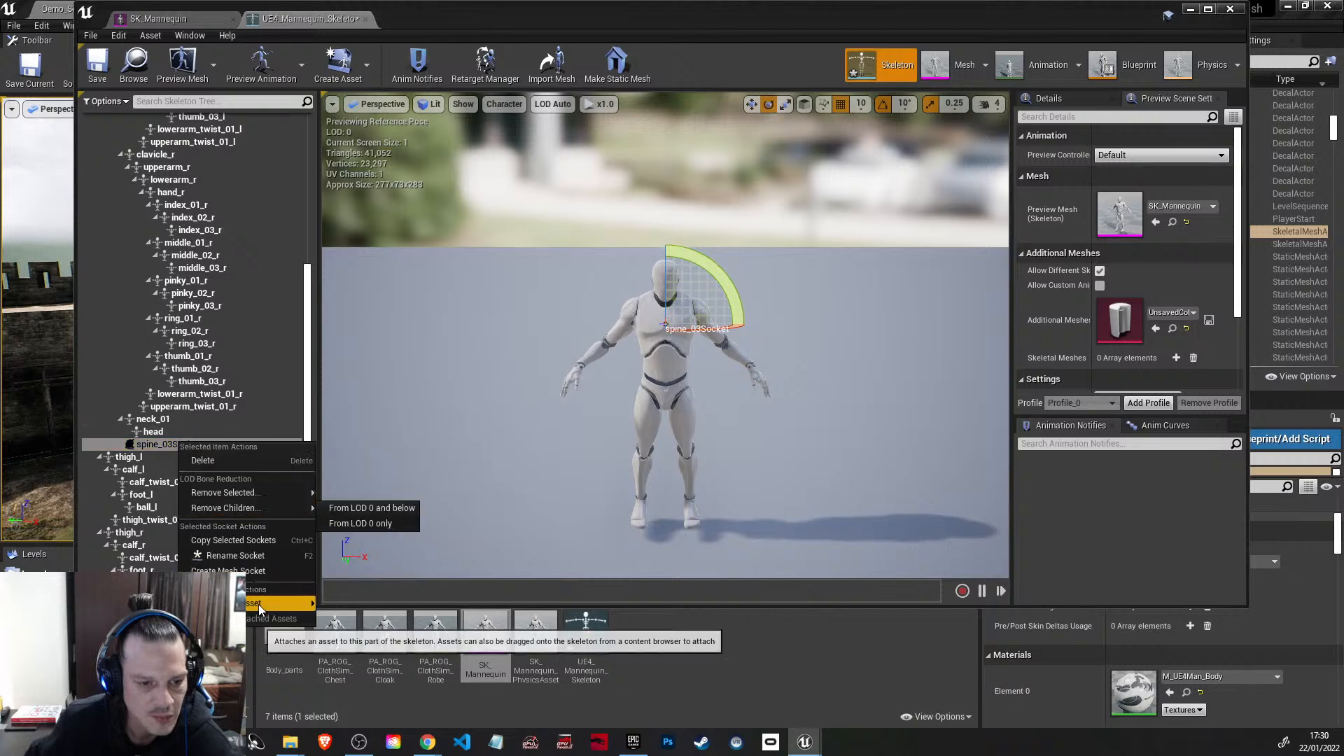
{"action": "mouse_move", "coordinate": [258, 603]}
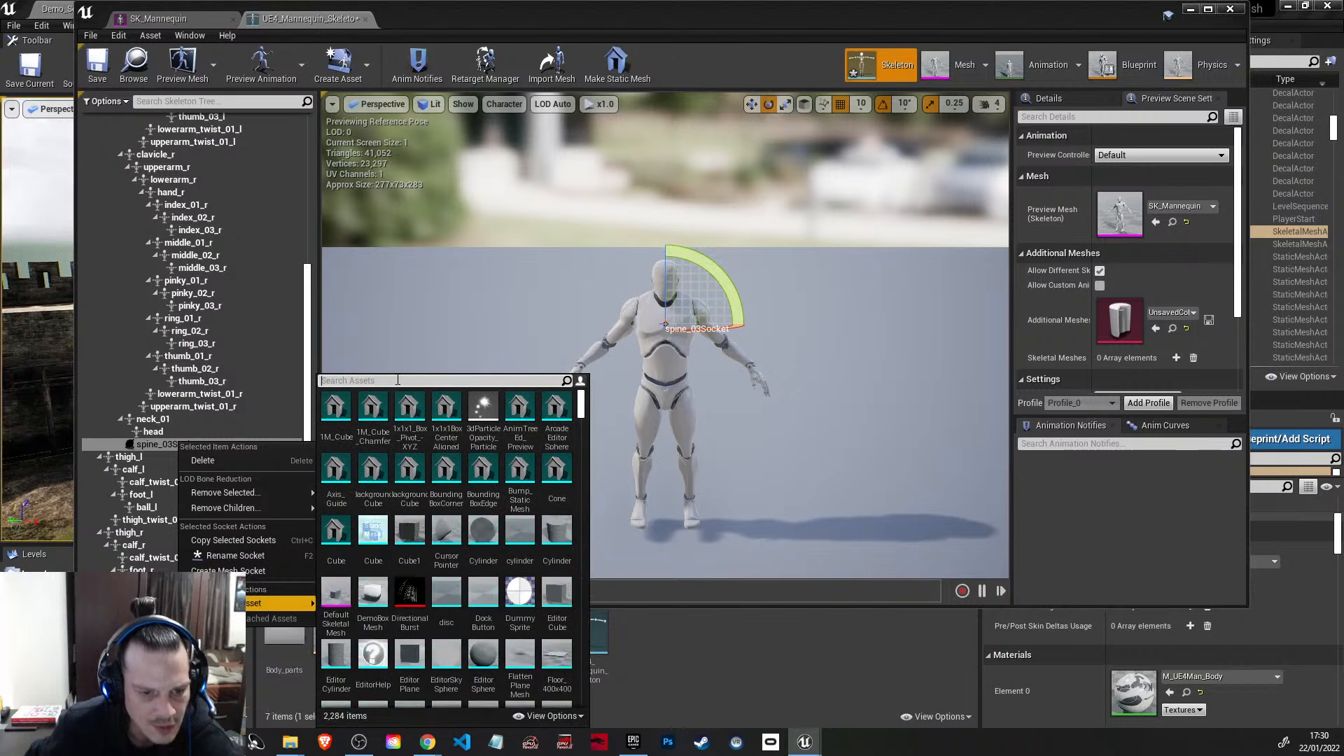
{"action": "type", "text": "robe"}
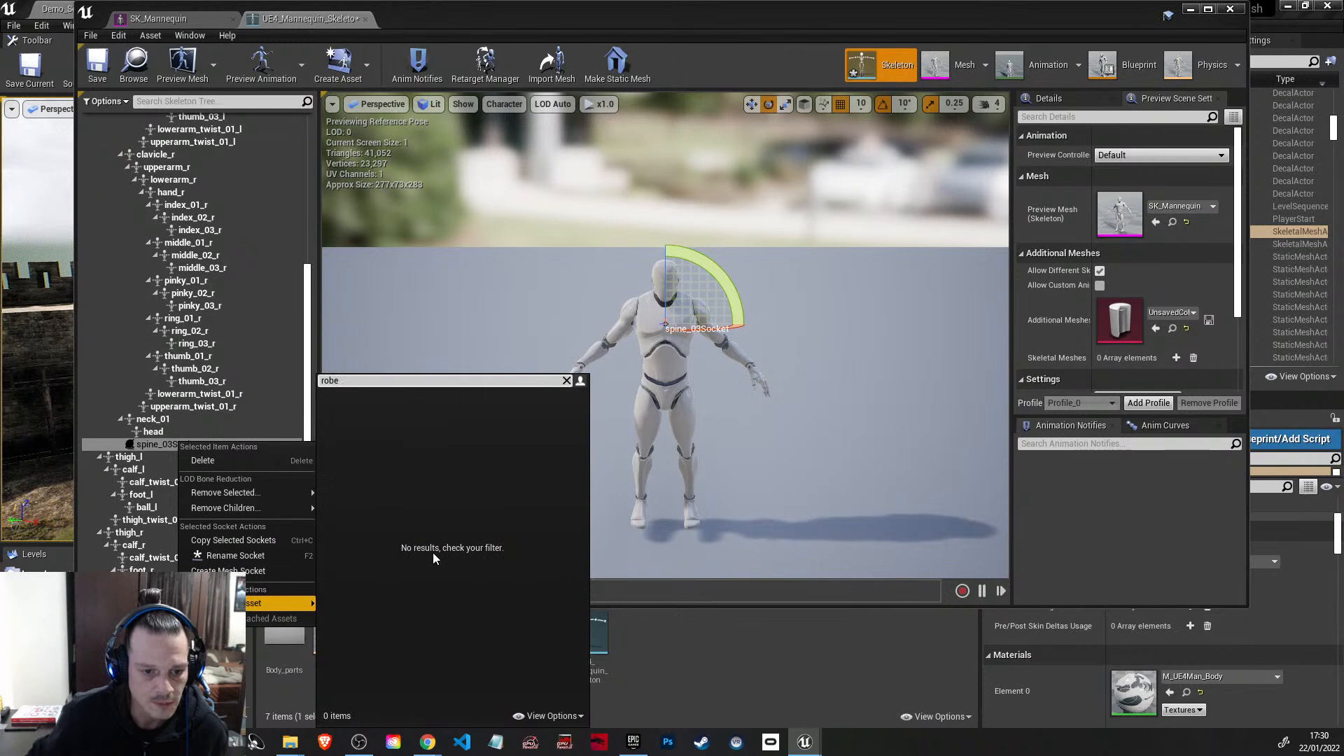
{"action": "left_click", "coordinate": [567, 381]}
{"action": "left_click", "coordinate": [749, 628]}
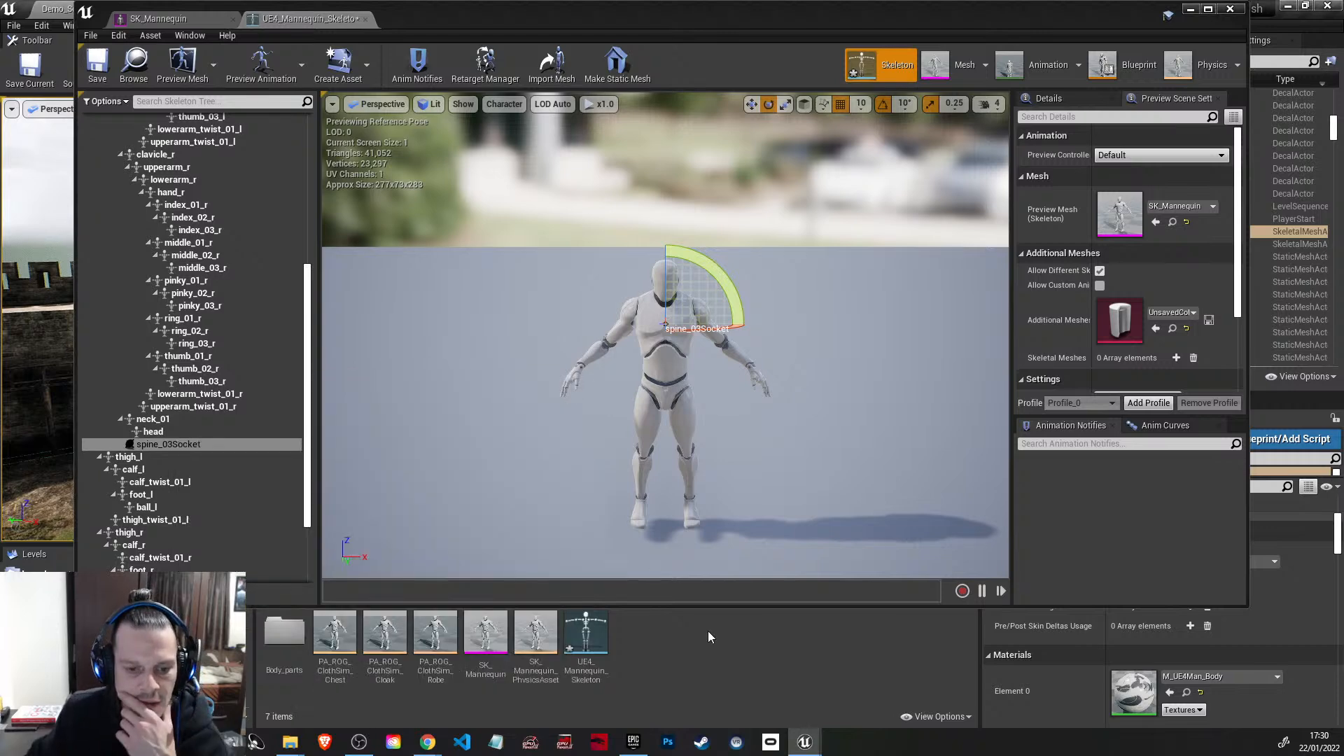
Step: Open the SK_Mannequin_chest mesh from the Body_parts folder in its own editor
{"action": "left_click", "coordinate": [282, 641]}
{"action": "double_click", "coordinate": [283, 643]}
{"action": "double_click", "coordinate": [334, 634]}
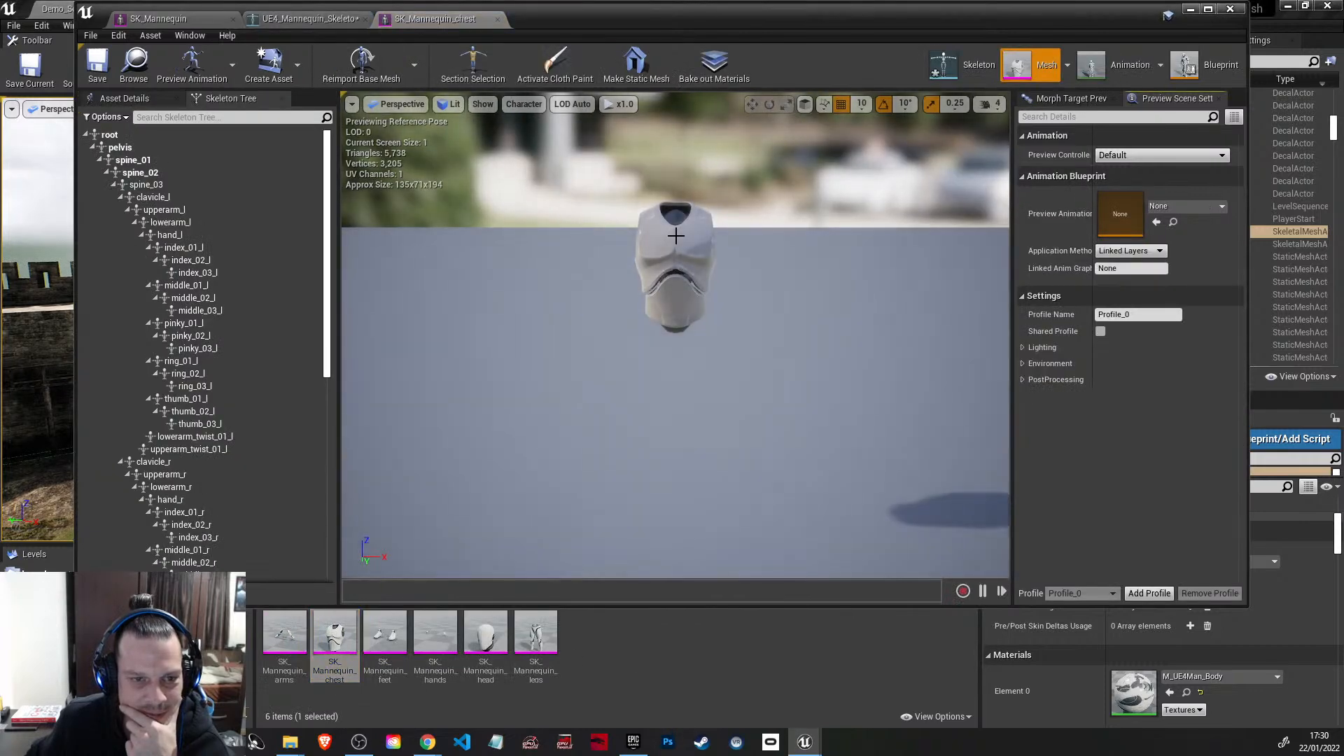
Step: Browse the preview assets for the chest mesh's spine_03 bone and search them for "rob"
{"action": "right_click", "coordinate": [149, 187]}
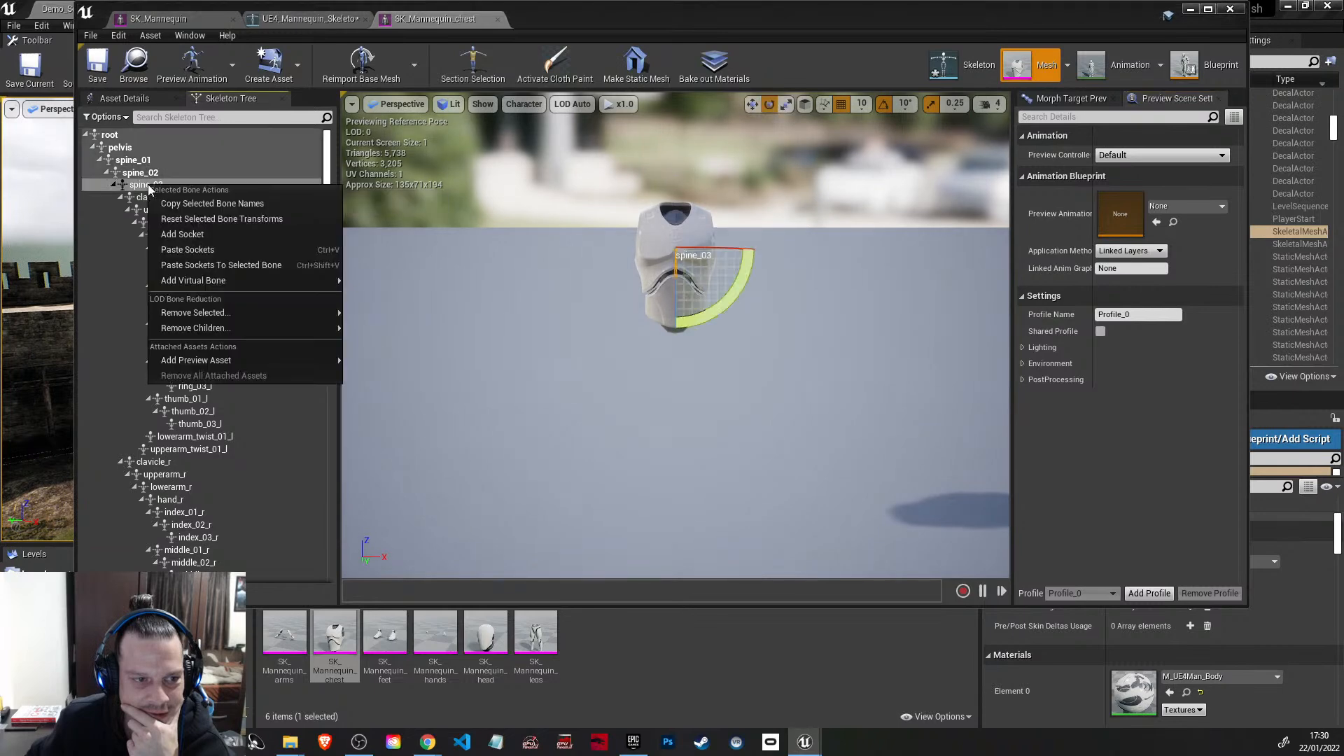
{"action": "mouse_move", "coordinate": [195, 361]}
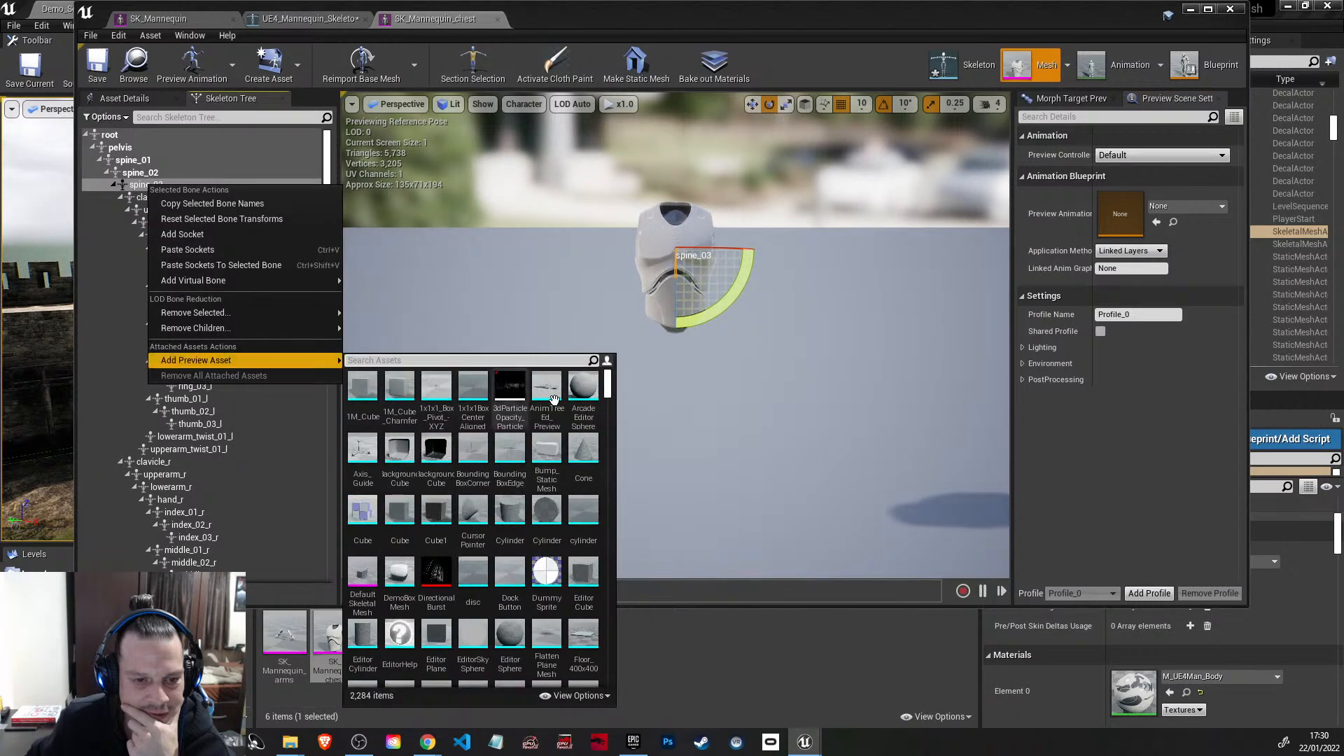
{"action": "left_click_drag", "start_coordinate": [608, 392], "coordinate": [608, 448]}
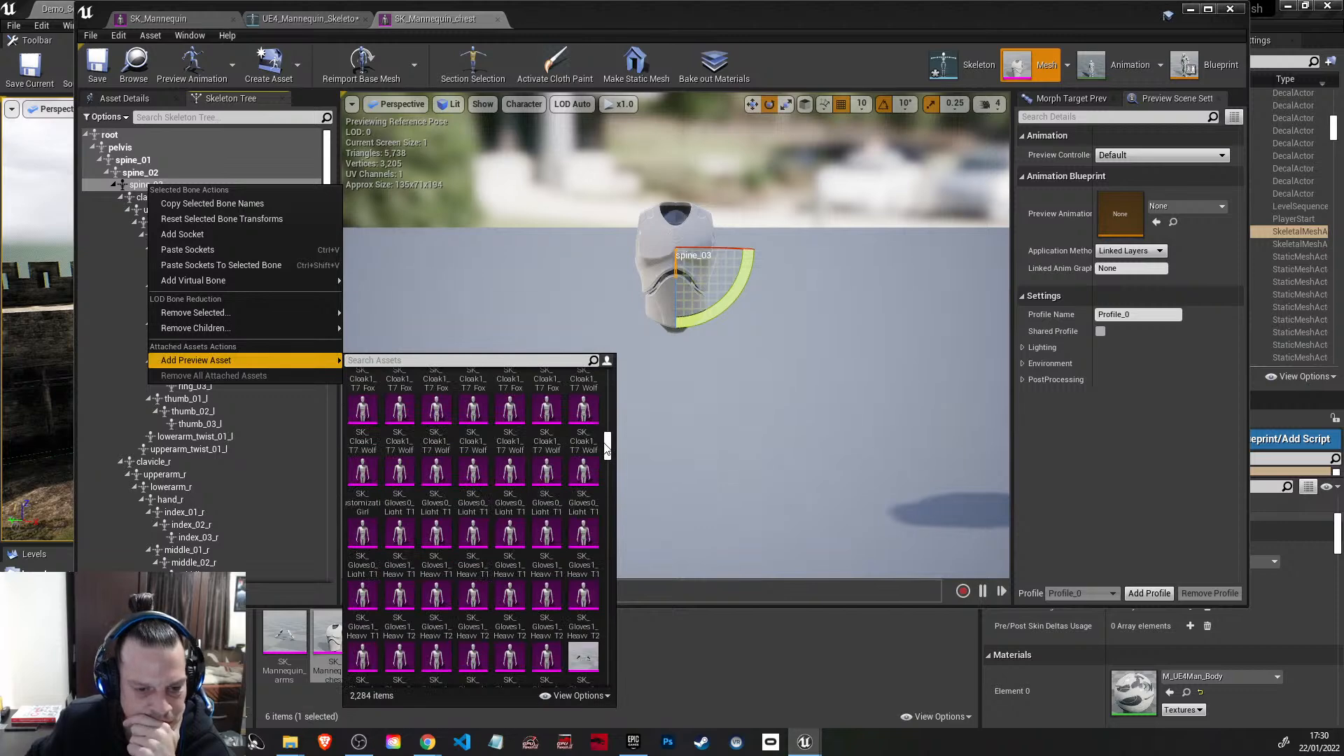
{"action": "left_click_drag", "start_coordinate": [608, 448], "coordinate": [607, 433]}
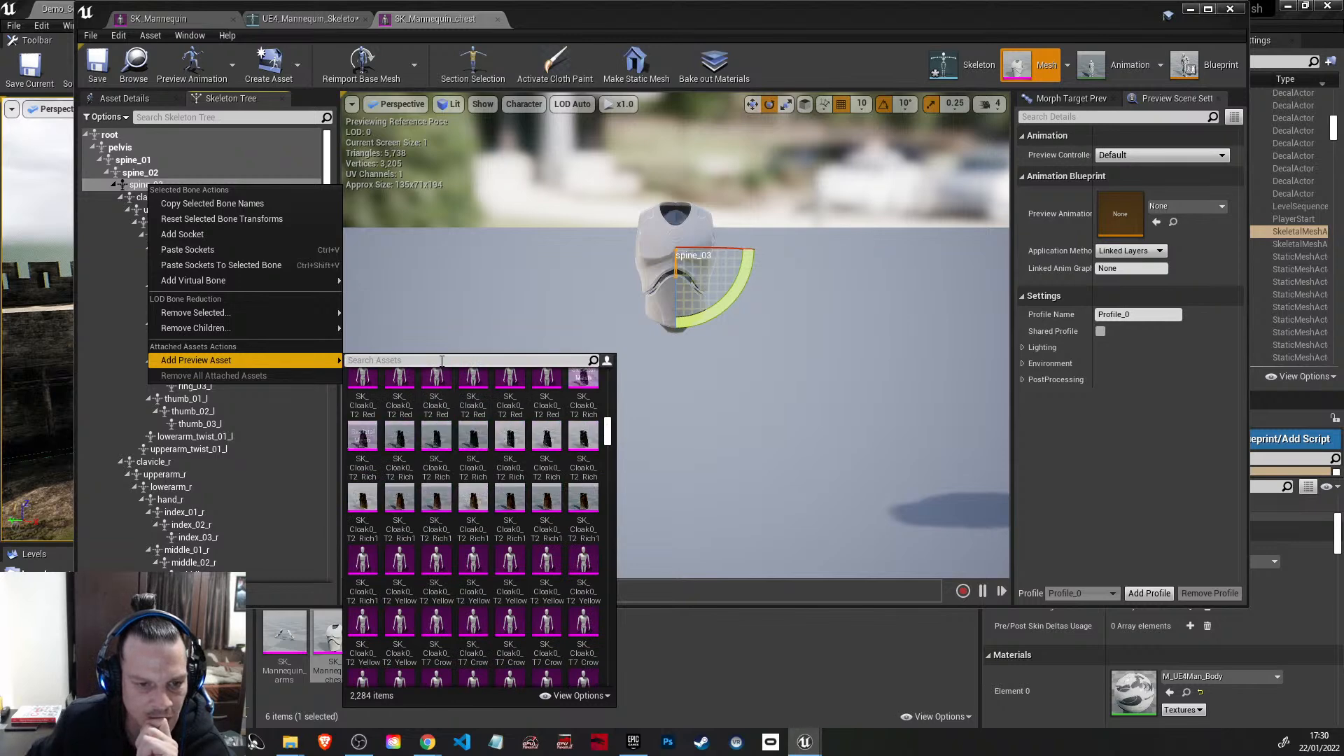
{"action": "scroll", "coordinate": [471, 462], "scroll_direction": "up", "scroll_amount": 3}
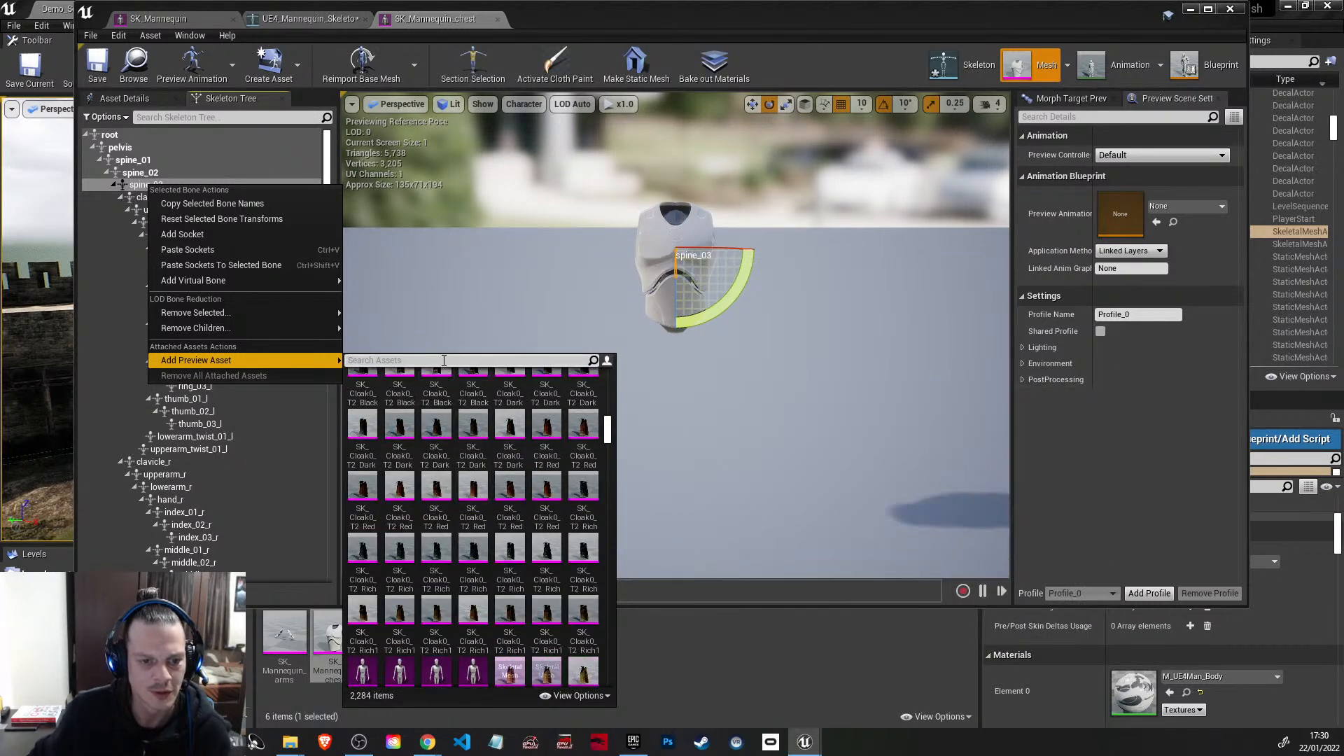
{"action": "type", "text": "rob"}
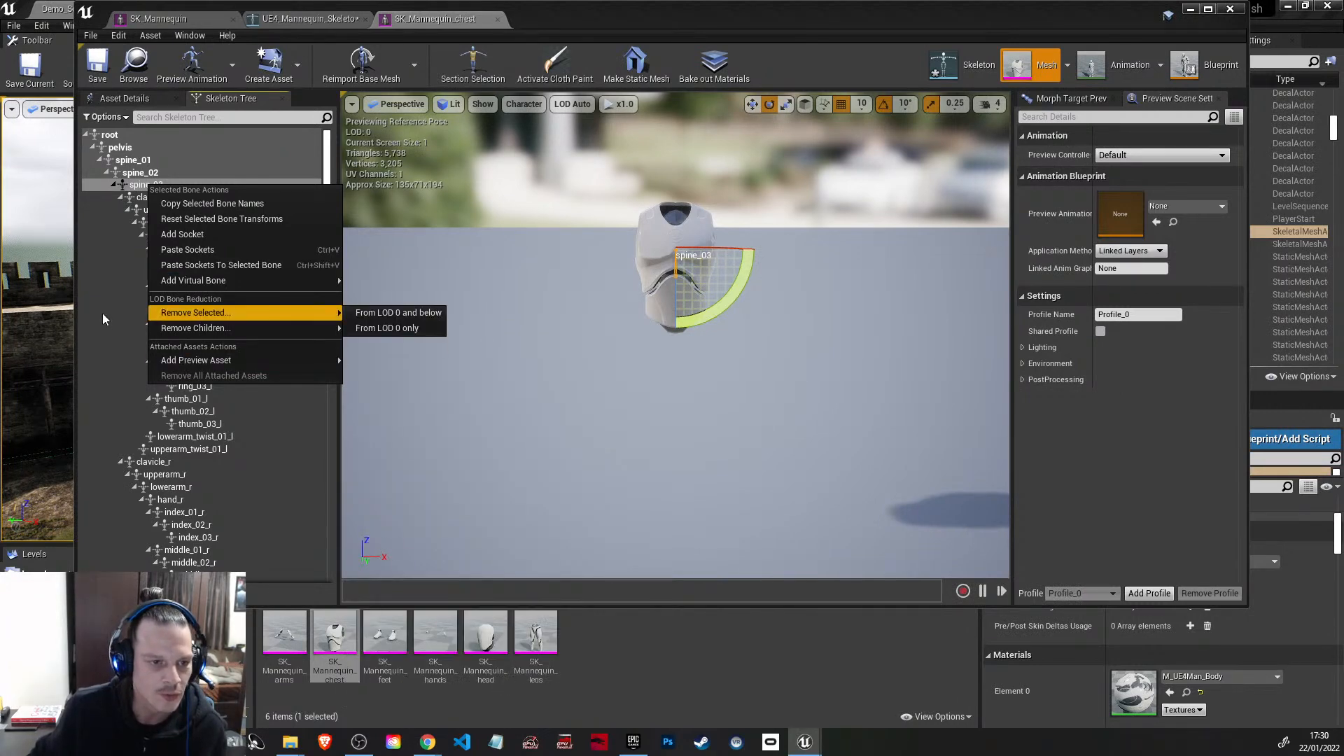
{"action": "left_click", "coordinate": [103, 310]}
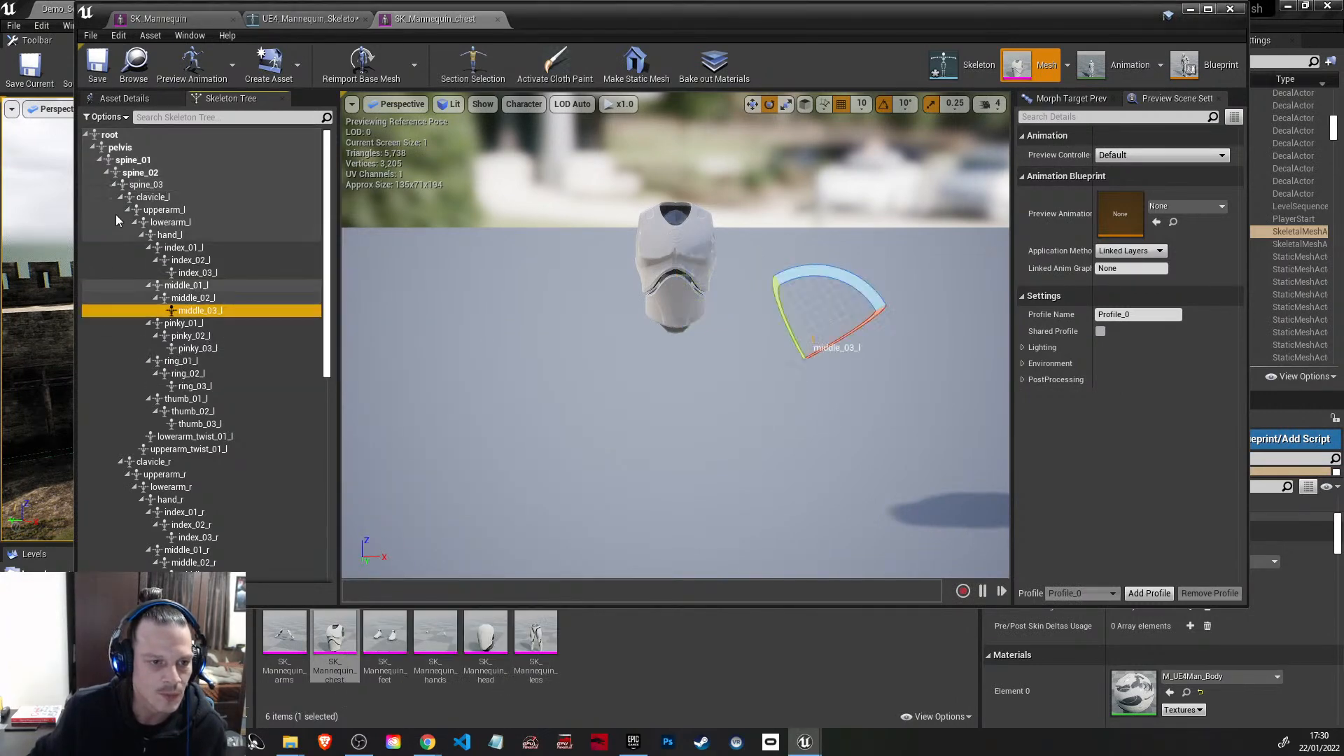
Step: Find the chest mesh's head bone by filtering the skeleton tree for "head", and search its preview assets for "robe"
{"action": "left_click", "coordinate": [173, 117]}
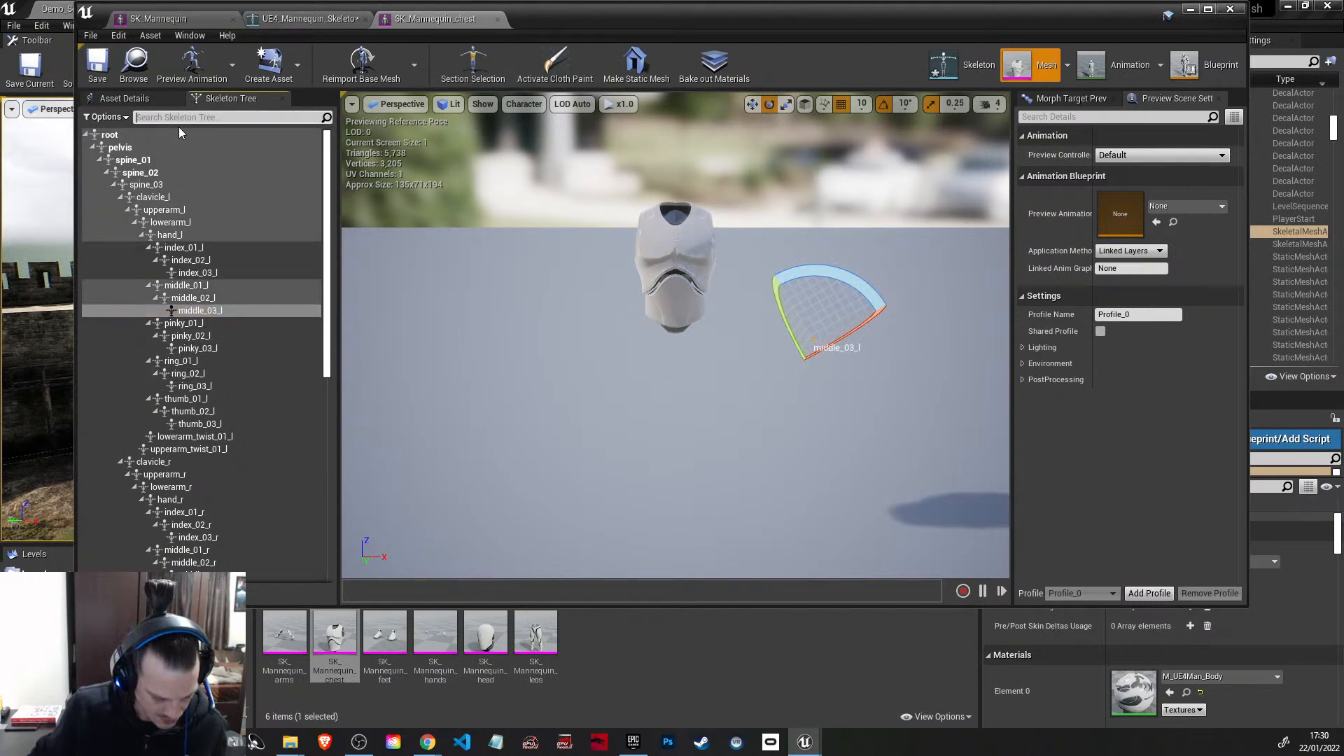
{"action": "type", "text": "head"}
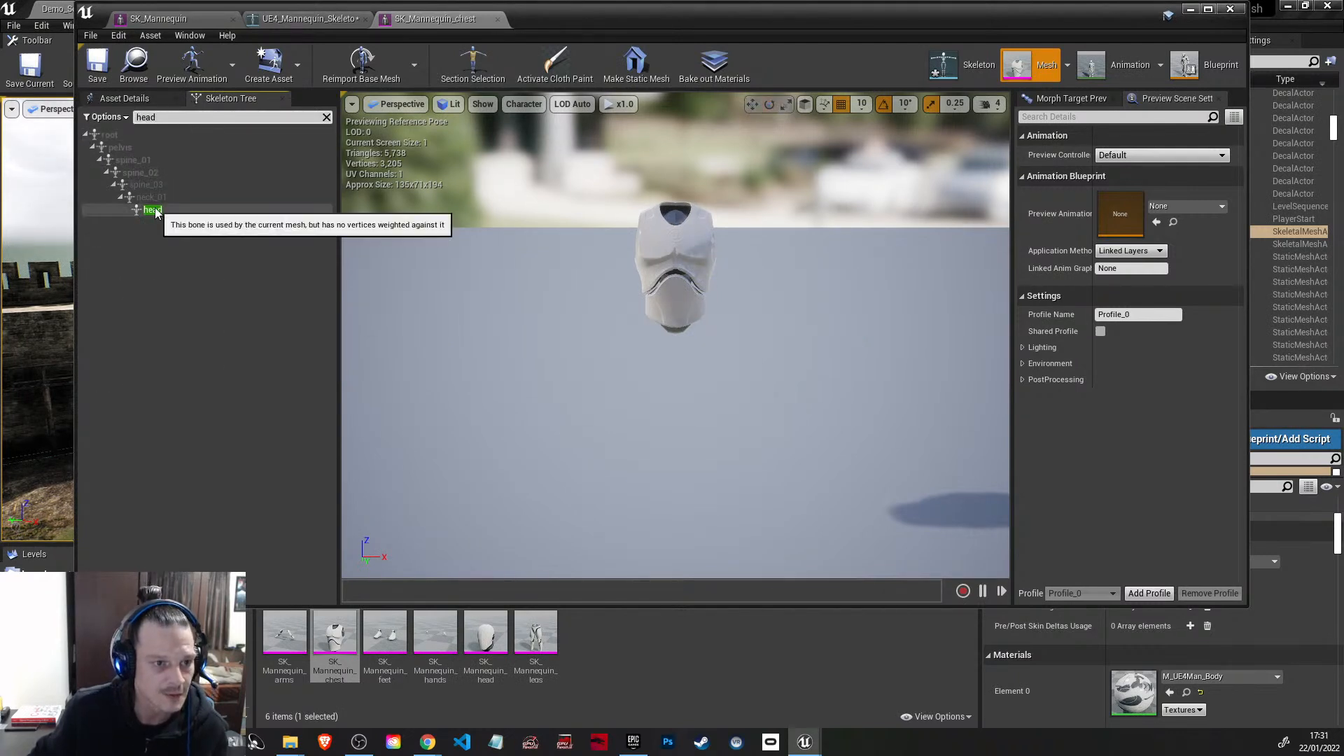
{"action": "right_click", "coordinate": [181, 209]}
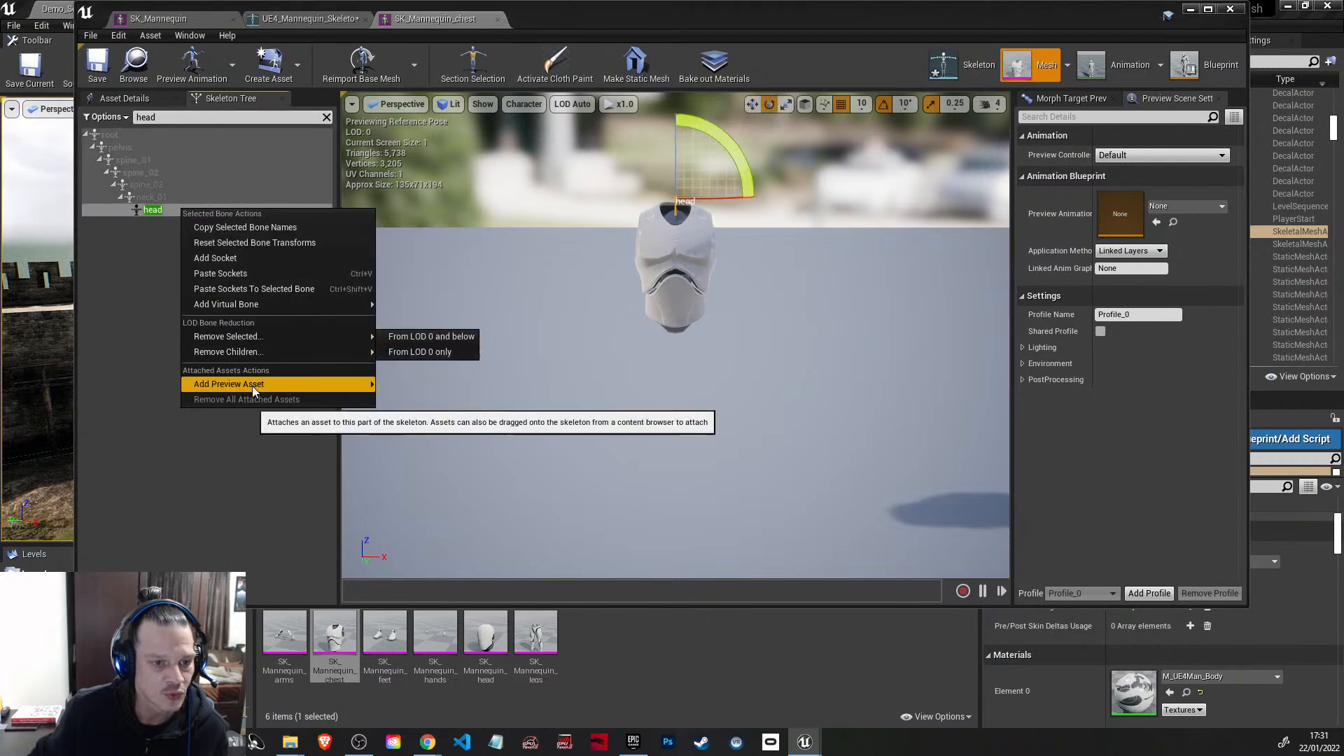
{"action": "mouse_move", "coordinate": [277, 381]}
{"action": "type", "text": "r"}
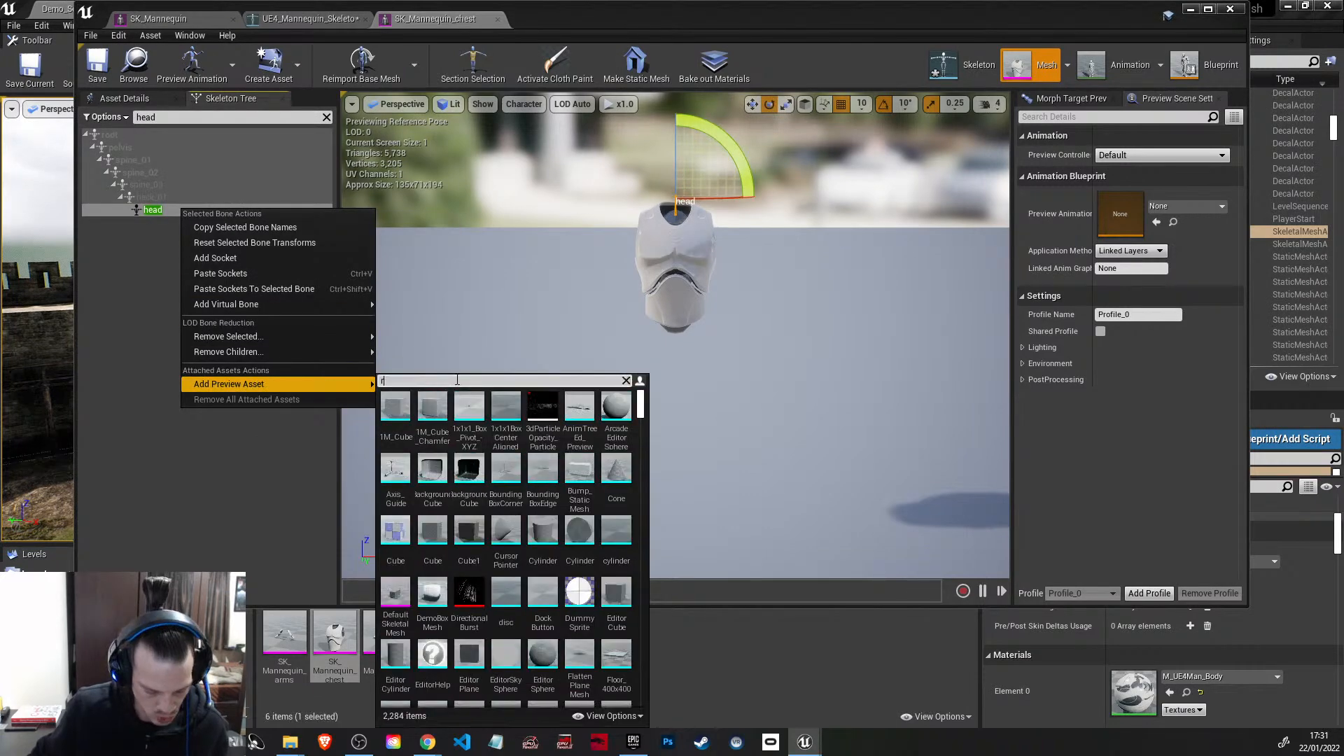
{"action": "type", "text": "obe"}
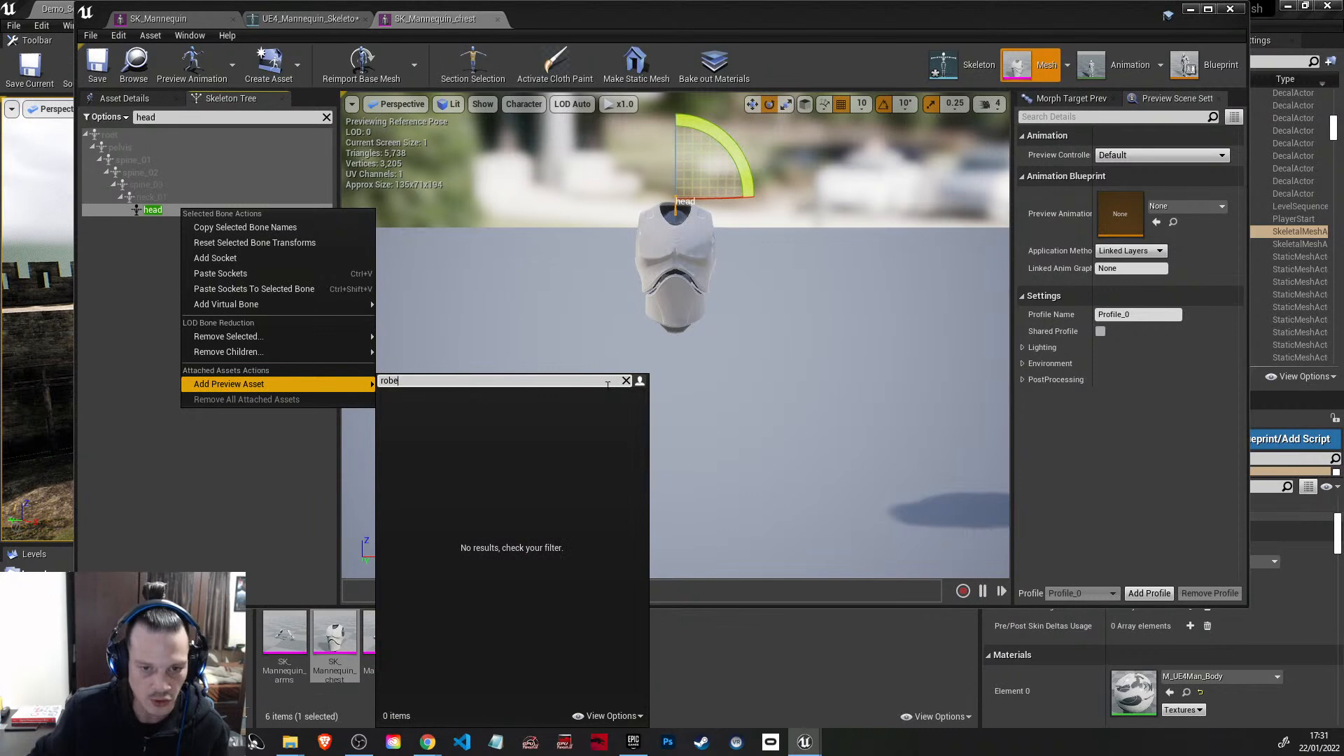
{"action": "left_click", "coordinate": [863, 624]}
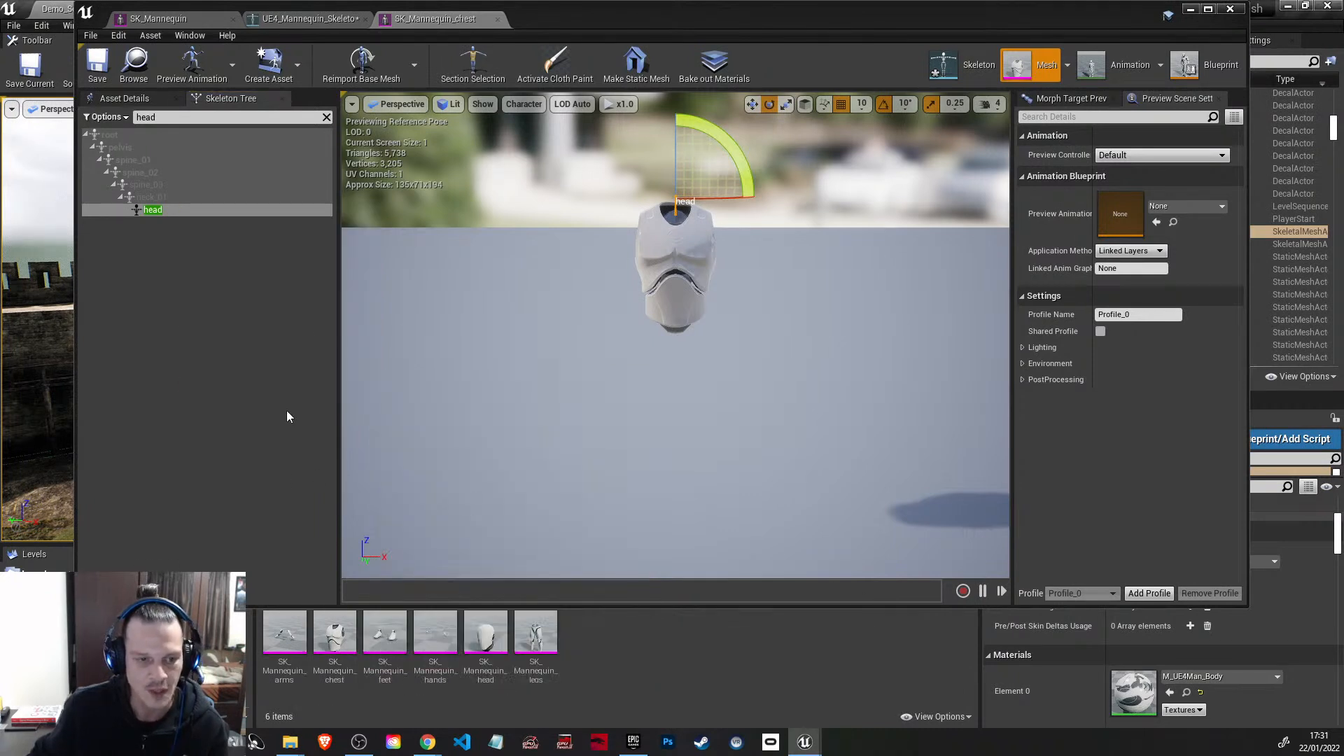
Step: Close the mannequin asset editors and go back to the project's top-level Content folder
{"action": "left_click", "coordinate": [354, 19]}
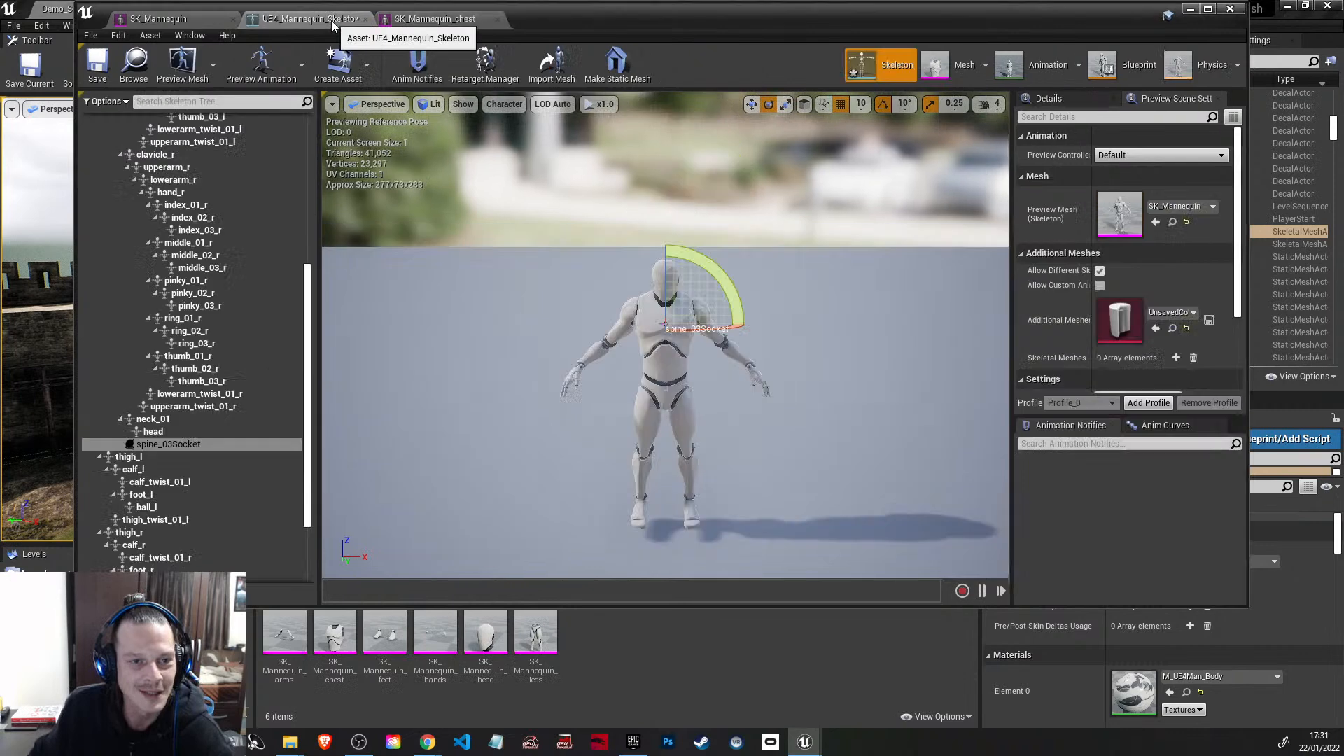
{"action": "left_click", "coordinate": [1230, 10]}
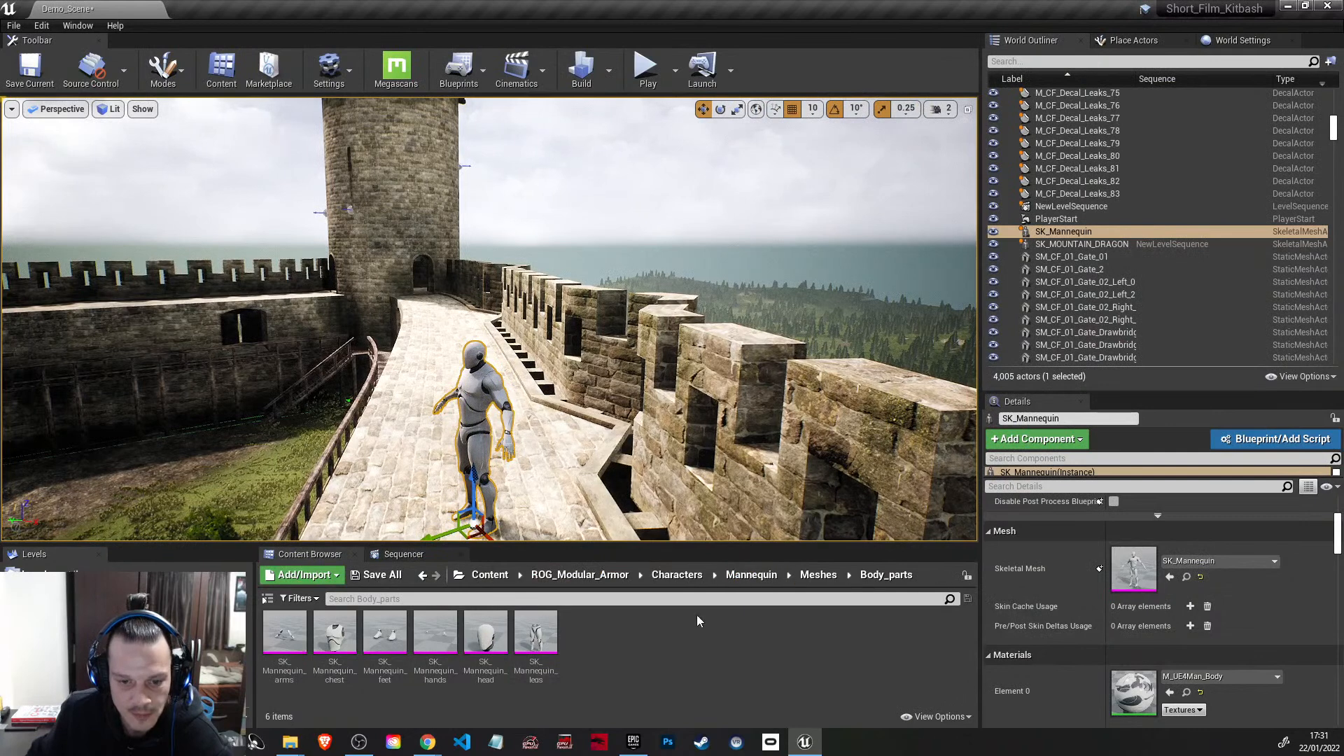
{"action": "left_click", "coordinate": [567, 576]}
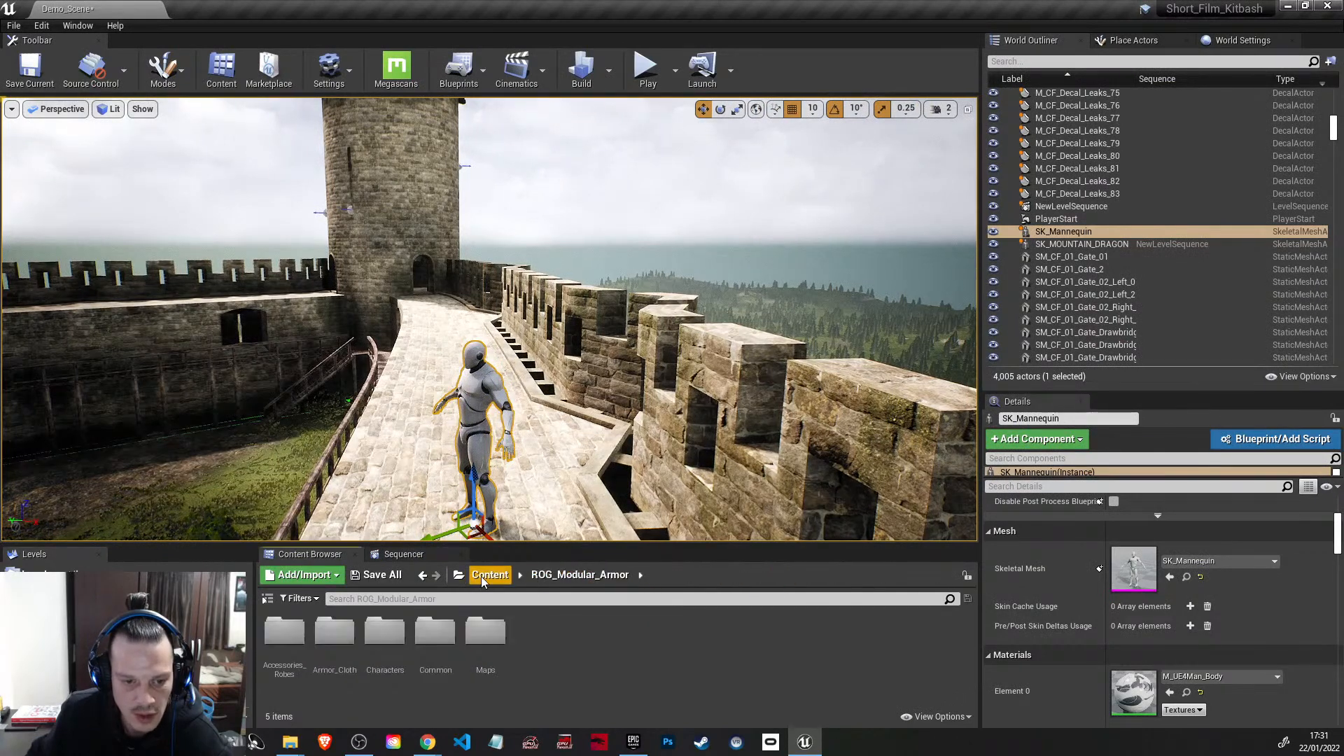
{"action": "left_click", "coordinate": [481, 575]}
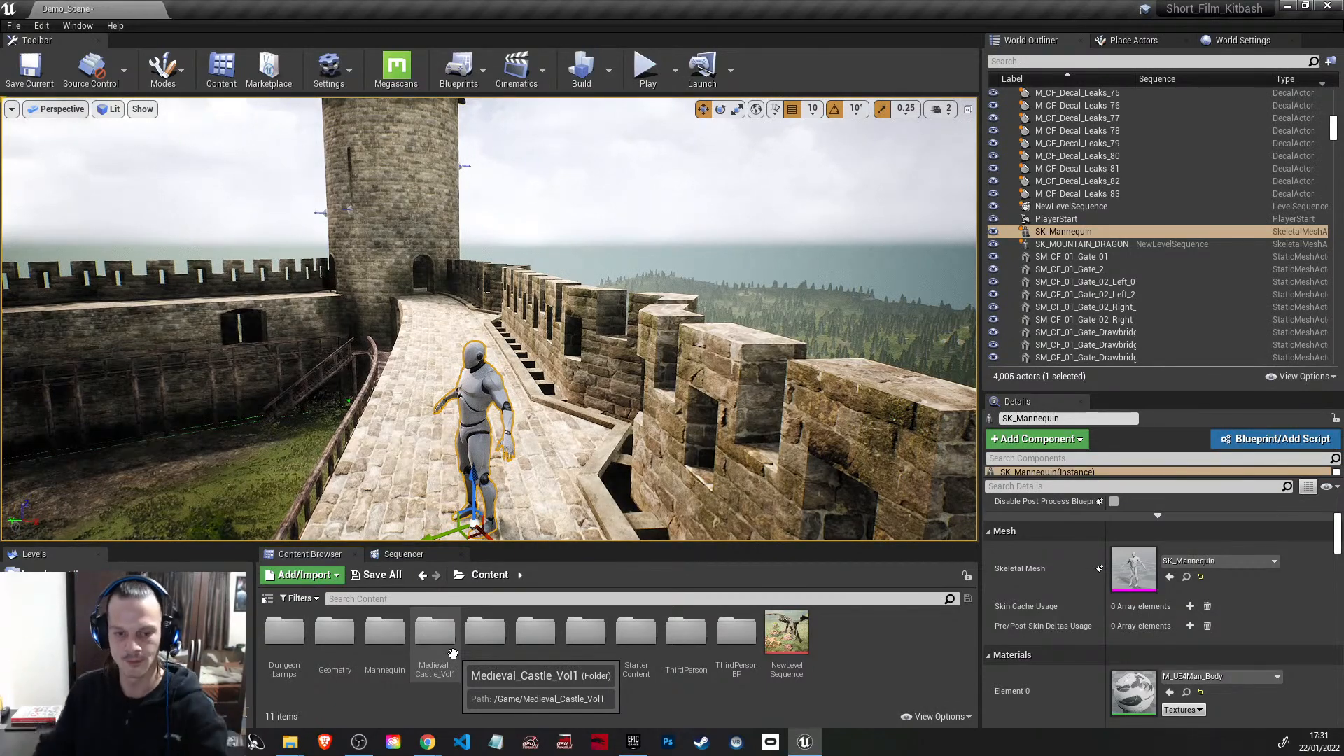
Step: Examine the forest landscape beyond the castle walls and return to the mannequin on the rampart walkway
{"action": "right_click_drag", "start_coordinate": [480, 488], "coordinate": [464, 535]}
{"action": "right_click_drag", "start_coordinate": [575, 392], "coordinate": [308, 371]}
{"action": "right_click_drag", "start_coordinate": [574, 392], "coordinate": [449, 411]}
{"action": "key", "text": "w"}
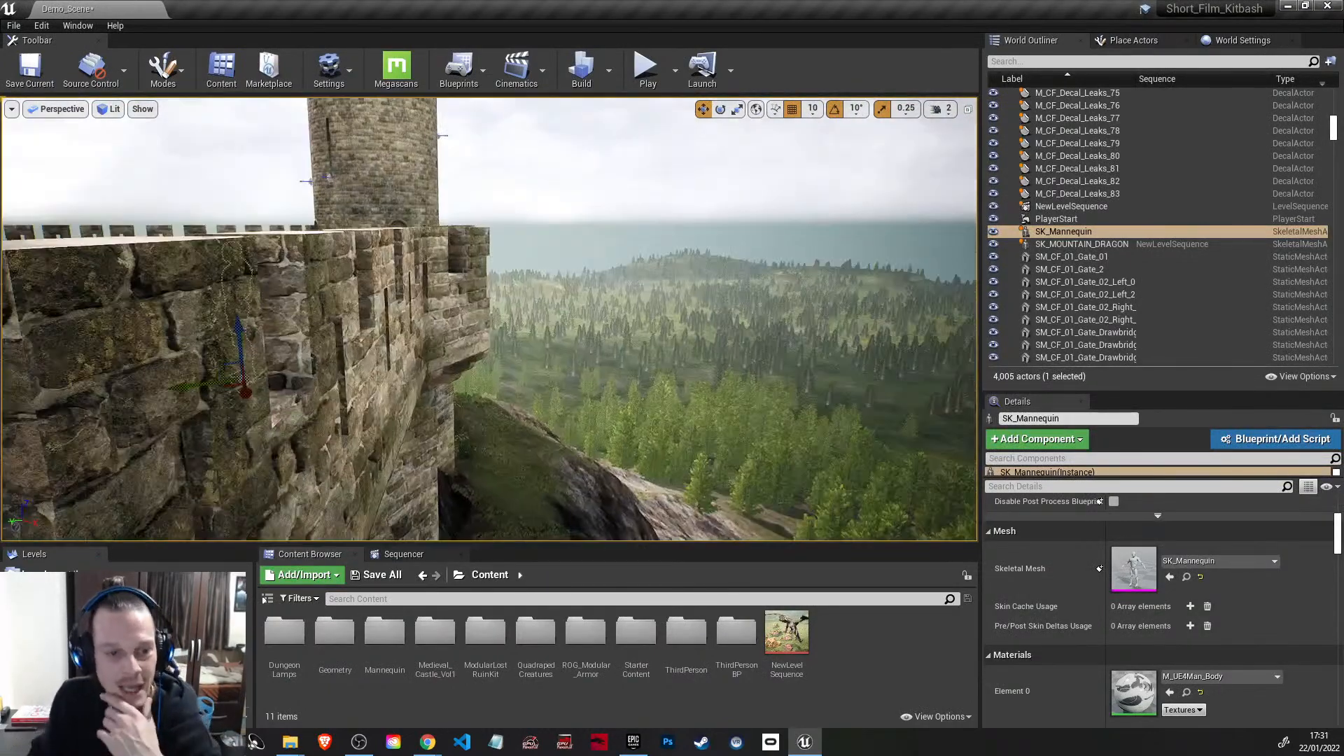
{"action": "right_click_drag", "start_coordinate": [804, 285], "coordinate": [840, 291]}
{"action": "key", "text": "w"}
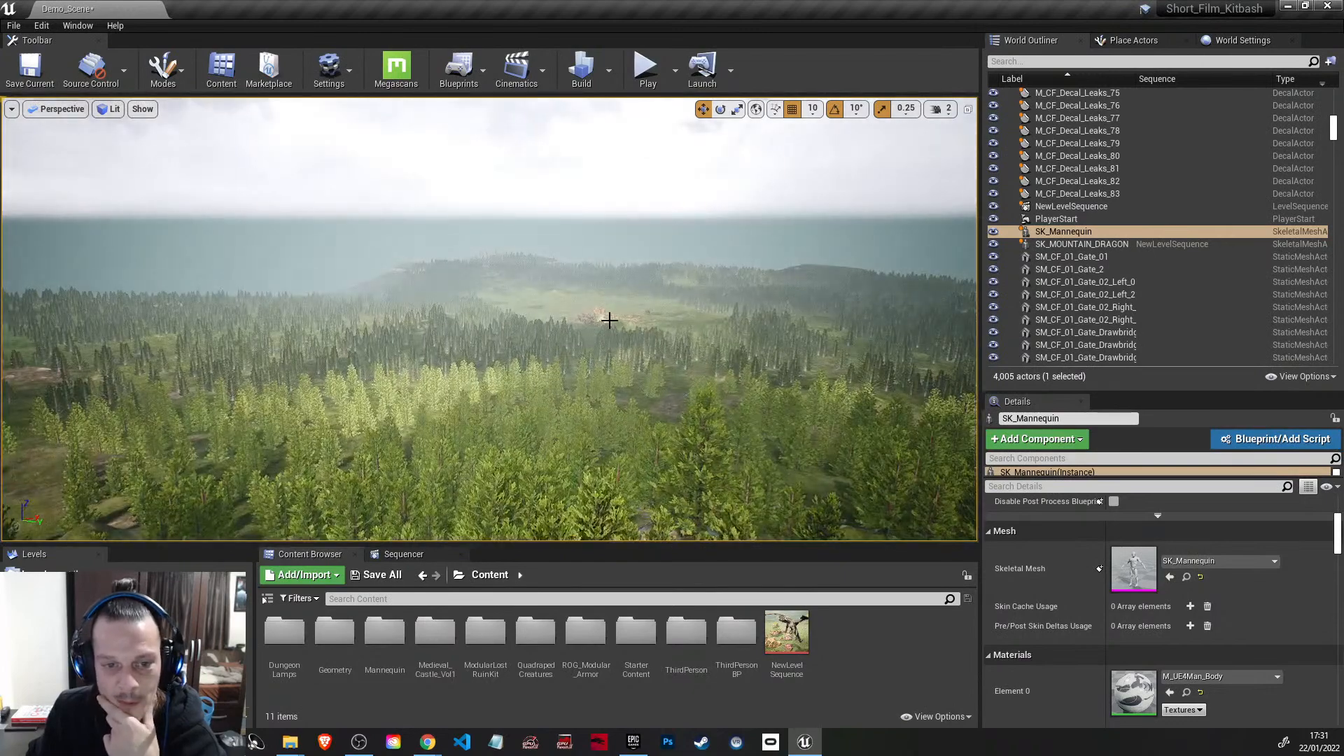
{"action": "left_click", "coordinate": [610, 315]}
{"action": "right_click_drag", "start_coordinate": [609, 314], "coordinate": [459, 455]}
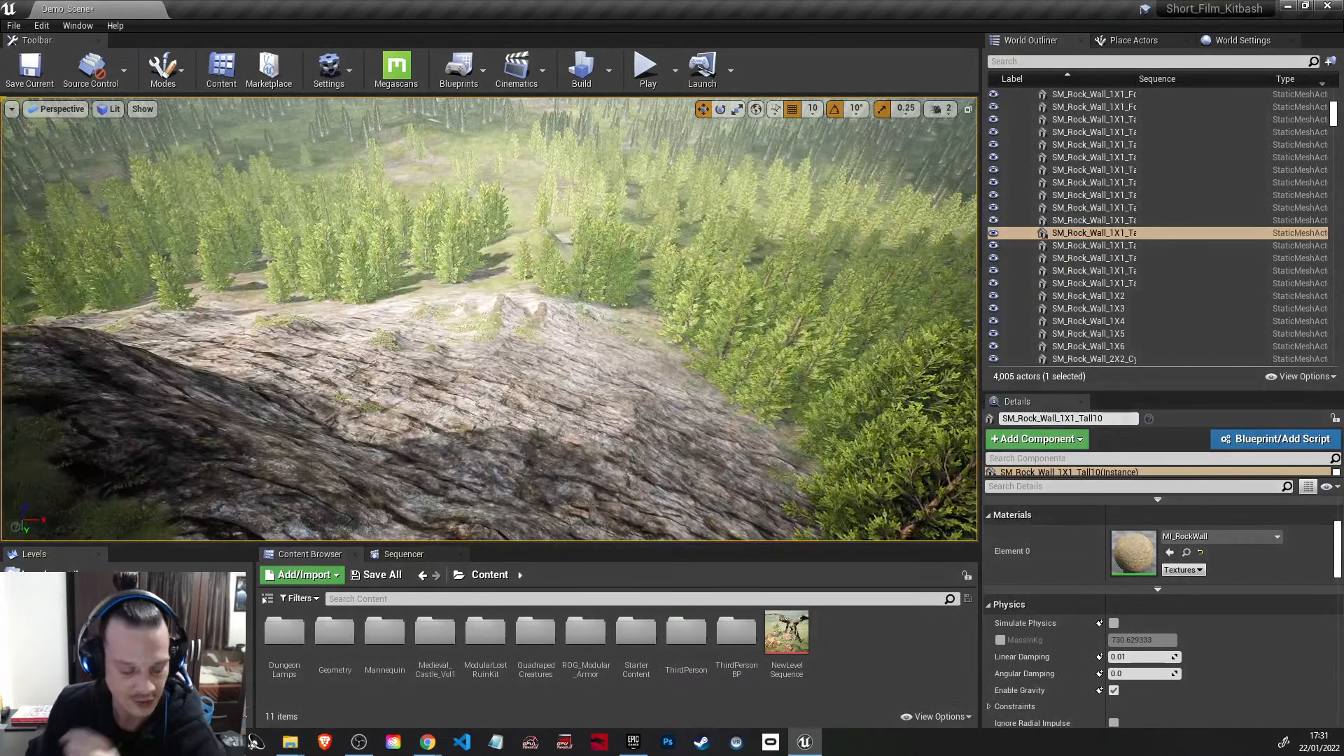
{"action": "key", "text": "s"}
{"action": "right_click_drag", "start_coordinate": [523, 404], "coordinate": [427, 317]}
{"action": "key", "text": "w"}
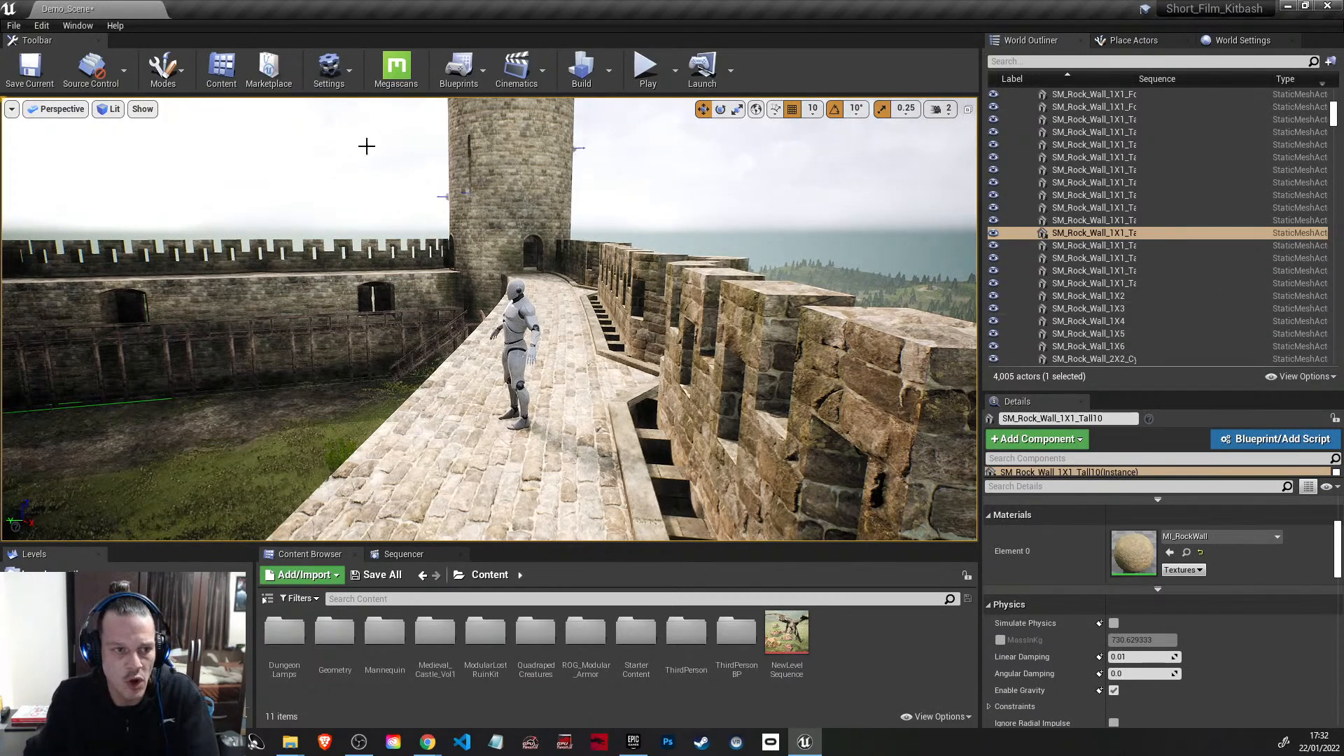
Step: Examine the mannequin up close and from farther away, along with the surrounding ramparts and keep
{"action": "scroll", "coordinate": [162, 189], "scroll_direction": "up", "scroll_amount": 3}
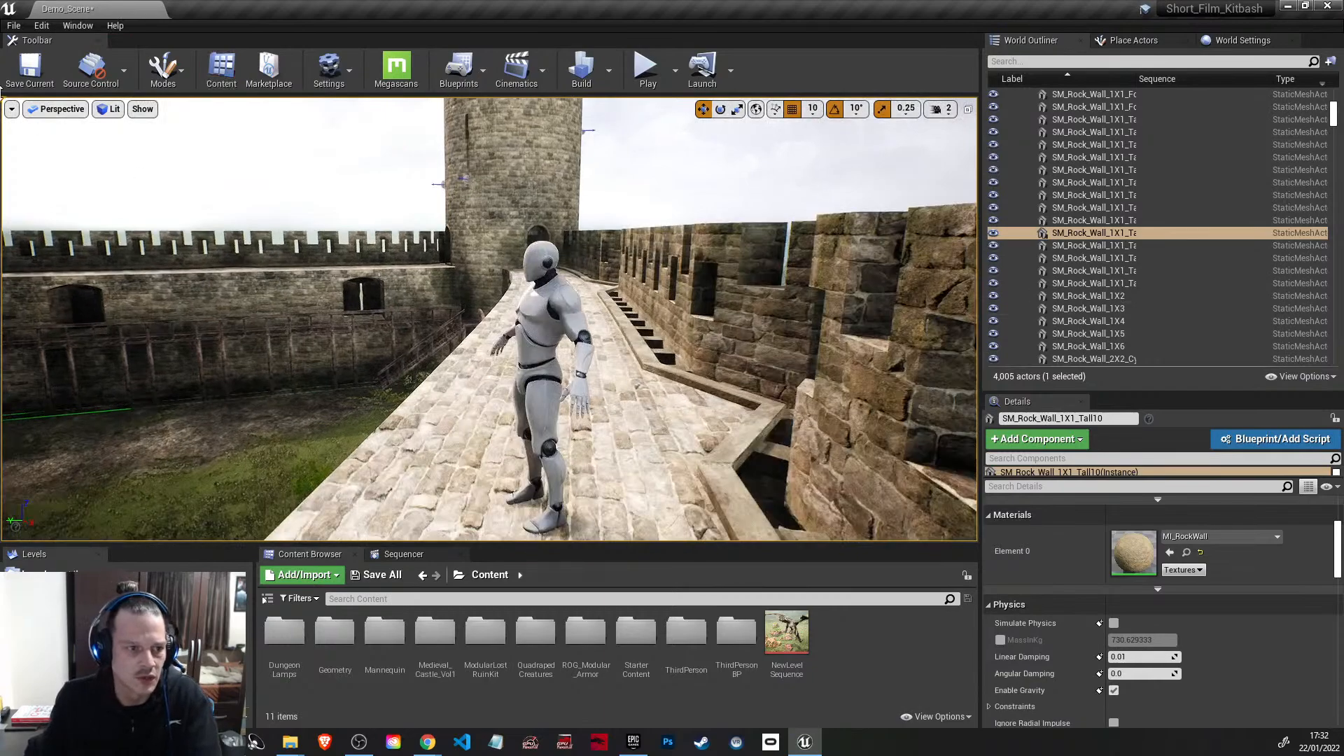
{"action": "scroll", "coordinate": [284, 354], "scroll_direction": "down", "scroll_amount": 5}
{"action": "scroll", "coordinate": [500, 402], "scroll_direction": "up", "scroll_amount": 6}
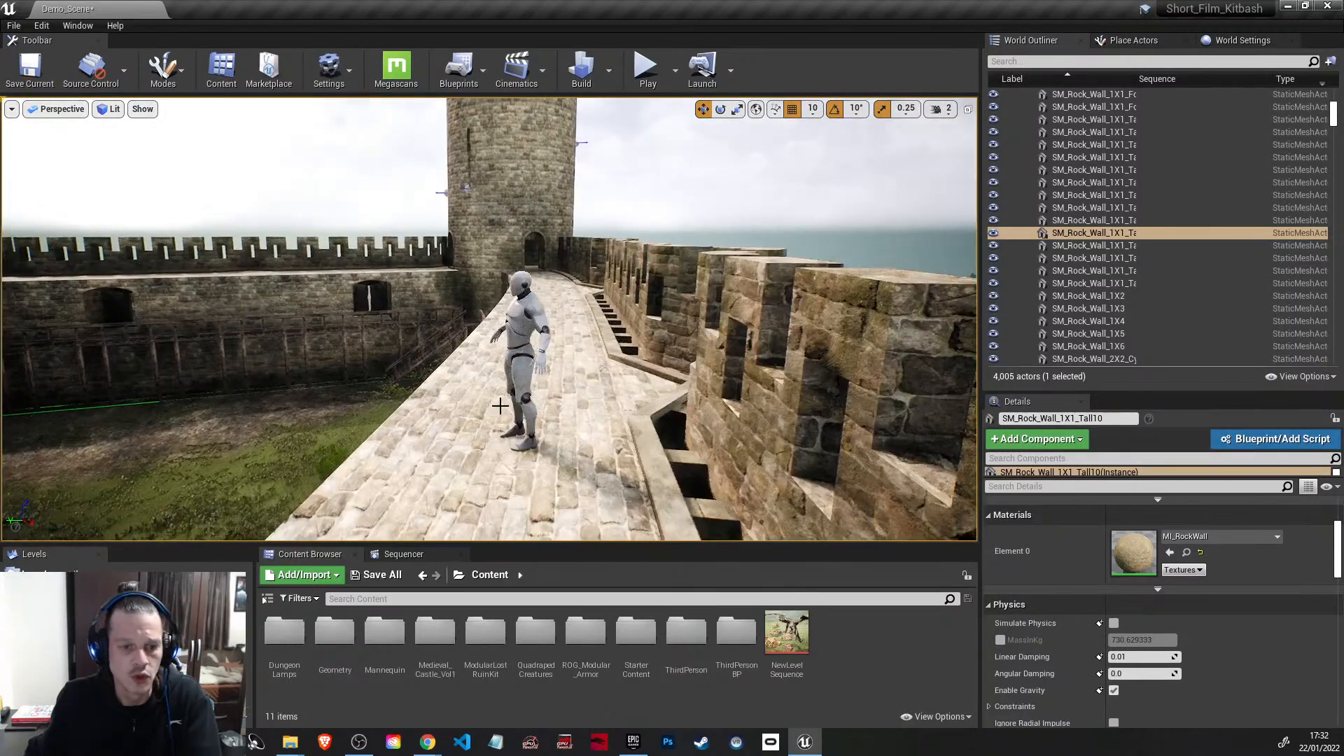
{"action": "scroll", "coordinate": [500, 403], "scroll_direction": "down", "scroll_amount": 4}
{"action": "scroll", "coordinate": [500, 408], "scroll_direction": "up", "scroll_amount": 3}
{"action": "right_click_drag", "start_coordinate": [500, 408], "coordinate": [168, 364]}
{"action": "right_click_drag", "start_coordinate": [722, 325], "coordinate": [563, 316]}
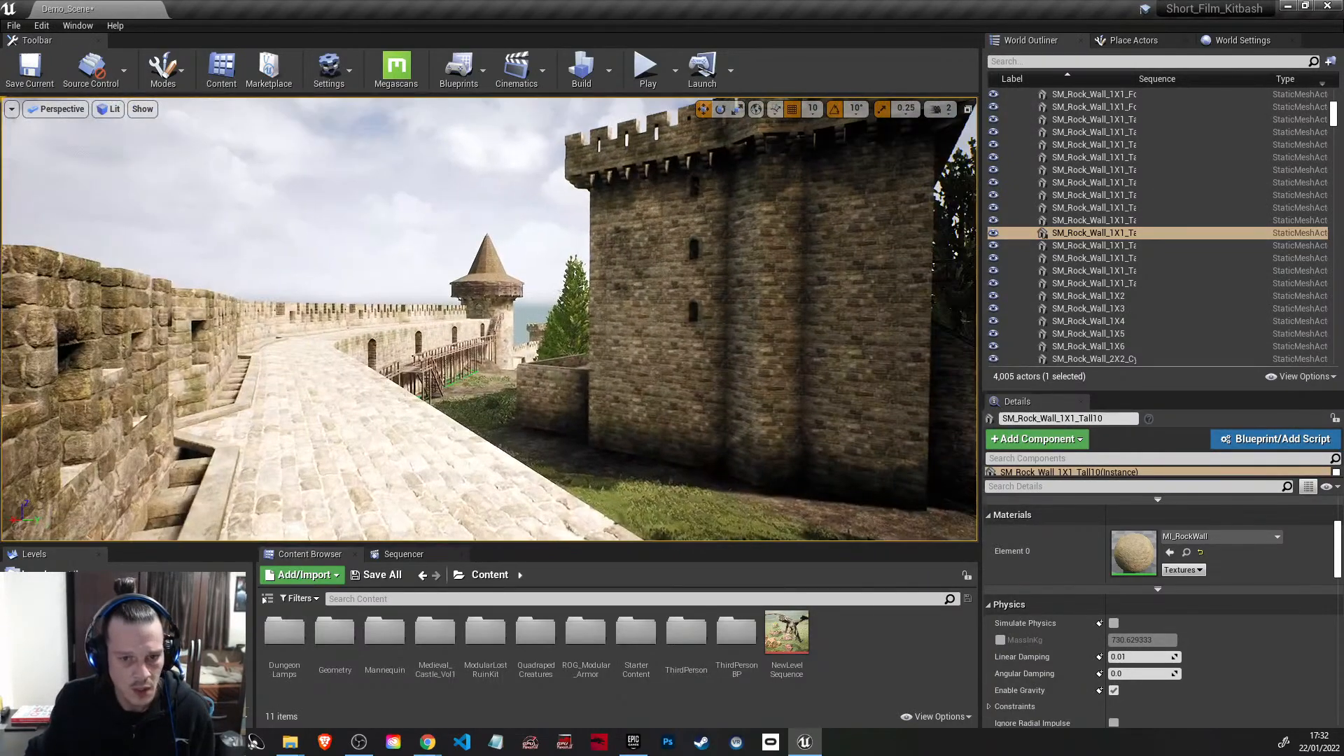
Step: Select the grouped stone keep inside the castle walls and save the current level
{"action": "left_click", "coordinate": [621, 339]}
{"action": "mouse_move", "coordinate": [711, 418]}
{"action": "right_mouse_down"}
{"action": "mouse_move", "coordinate": [802, 412]}
{"action": "mouse_move", "coordinate": [683, 417]}
{"action": "mouse_move", "coordinate": [711, 416]}
{"action": "right_mouse_up"}
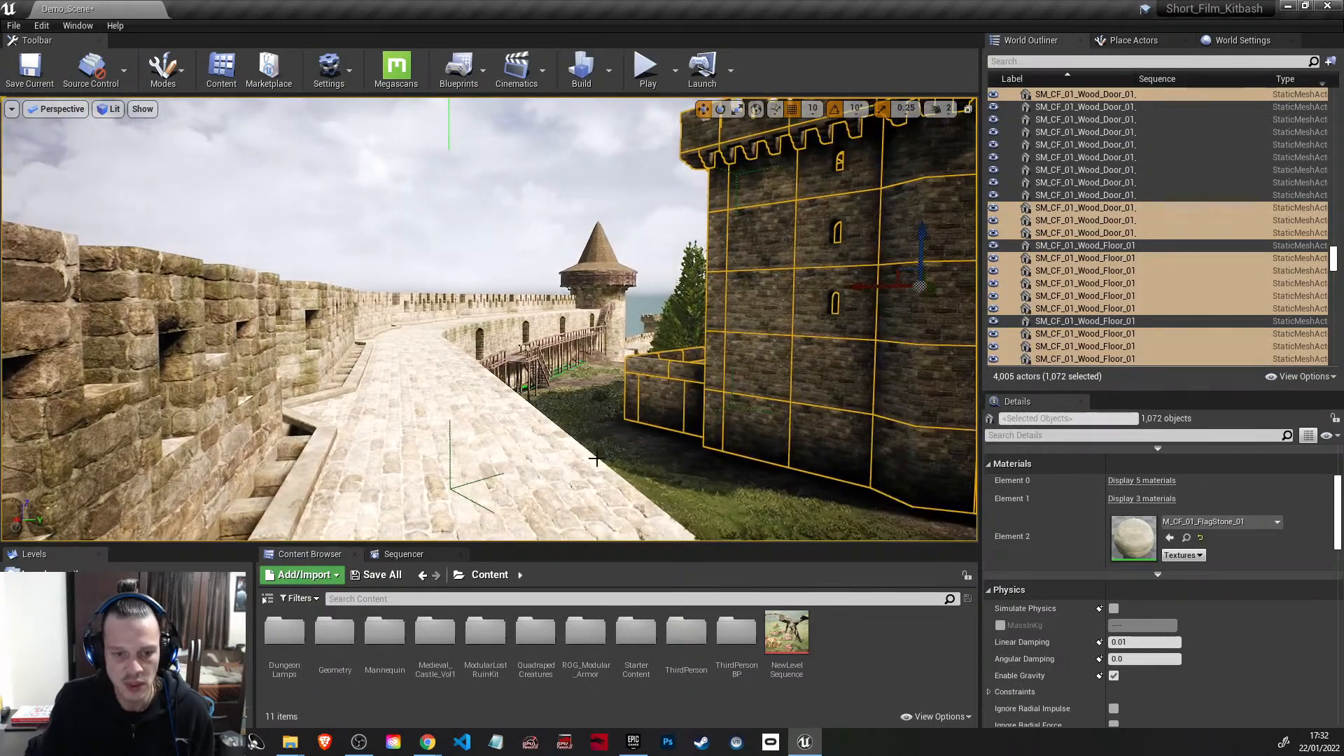
{"action": "right_click_drag", "start_coordinate": [521, 420], "coordinate": [718, 424]}
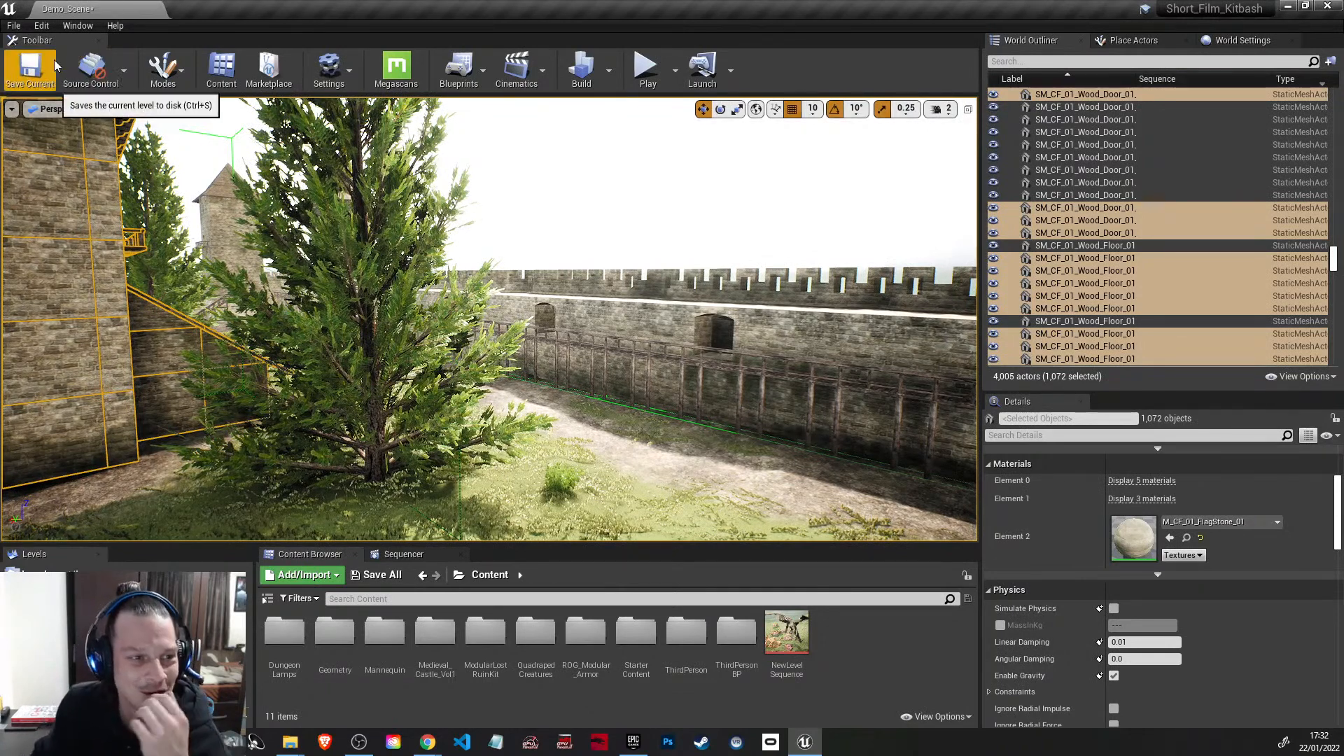
{"action": "left_click", "coordinate": [35, 74]}
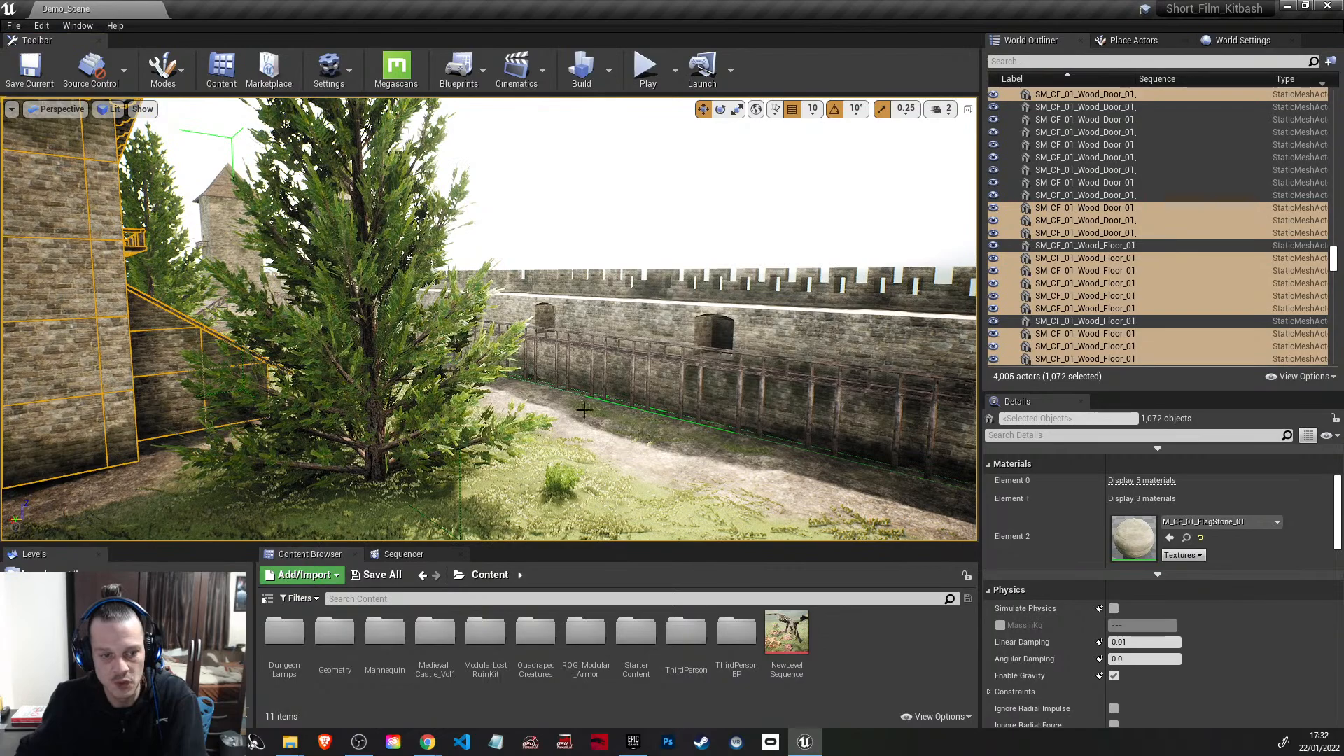
Step: Face the forest clearing beyond the castle and set the viewport camera speed to 6
{"action": "right_click_drag", "start_coordinate": [545, 443], "coordinate": [849, 462]}
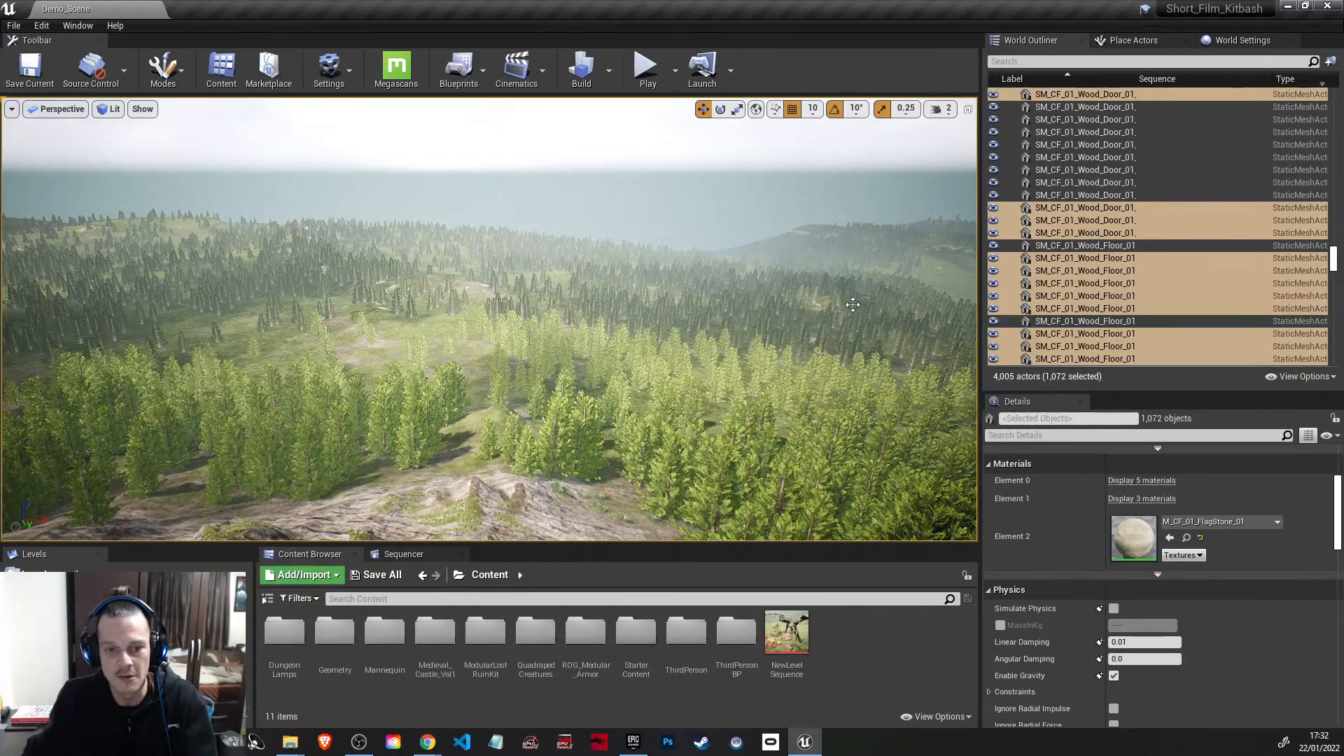
{"action": "right_click_drag", "start_coordinate": [732, 375], "coordinate": [848, 351]}
{"action": "key", "text": "w"}
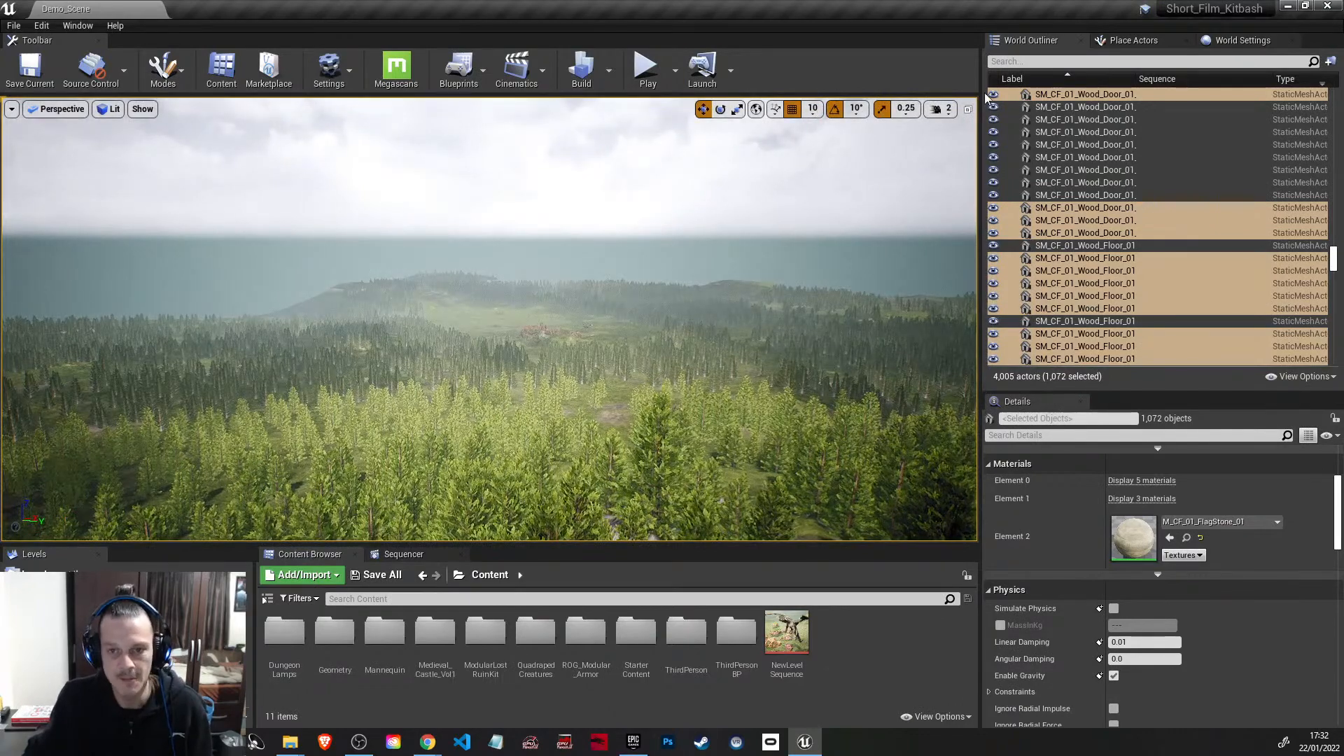
{"action": "left_click", "coordinate": [942, 109]}
{"action": "left_click", "coordinate": [1015, 143]}
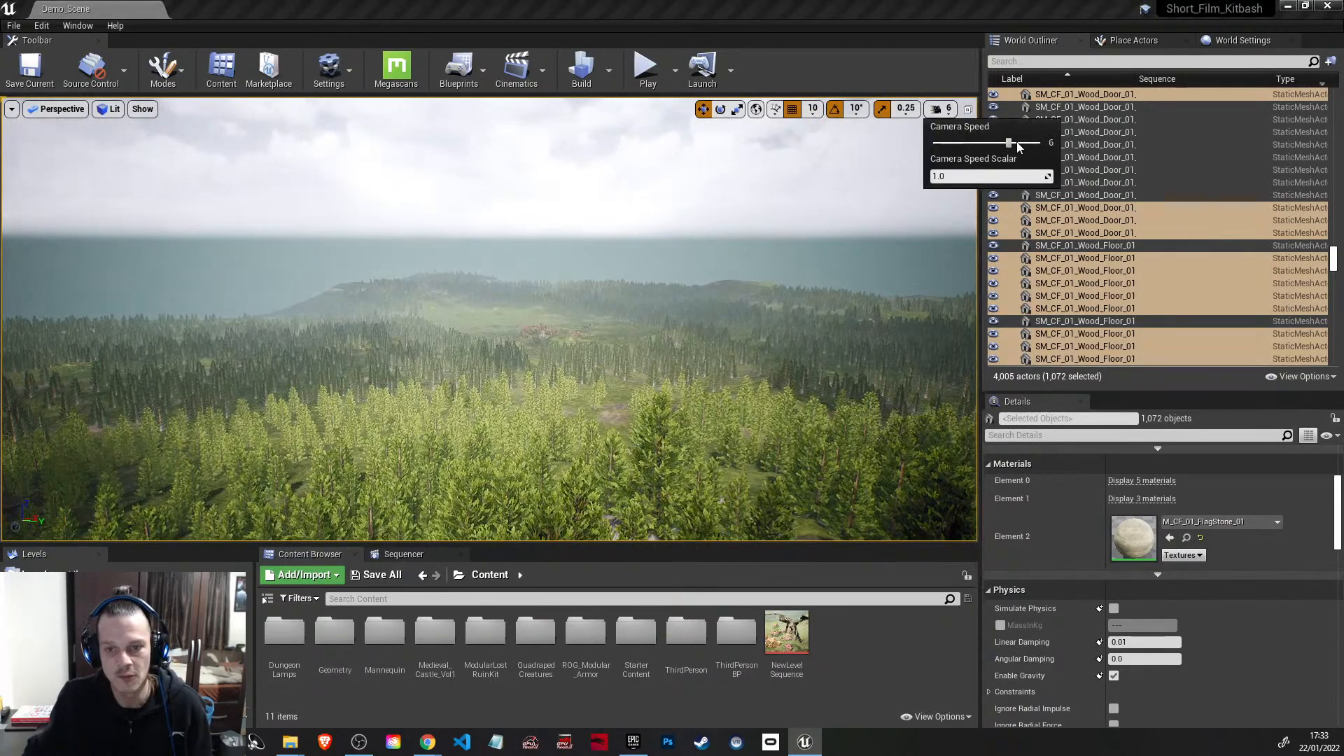
Step: Set the viewport camera speed to 7 and fly in close to the castle's outer stone wall
{"action": "left_click", "coordinate": [1028, 144]}
{"action": "right_click_drag", "start_coordinate": [658, 283], "coordinate": [886, 304]}
{"action": "key", "text": "w"}
{"action": "key", "text": "w"}
{"action": "key", "text": "w"}
{"action": "key", "text": "w"}
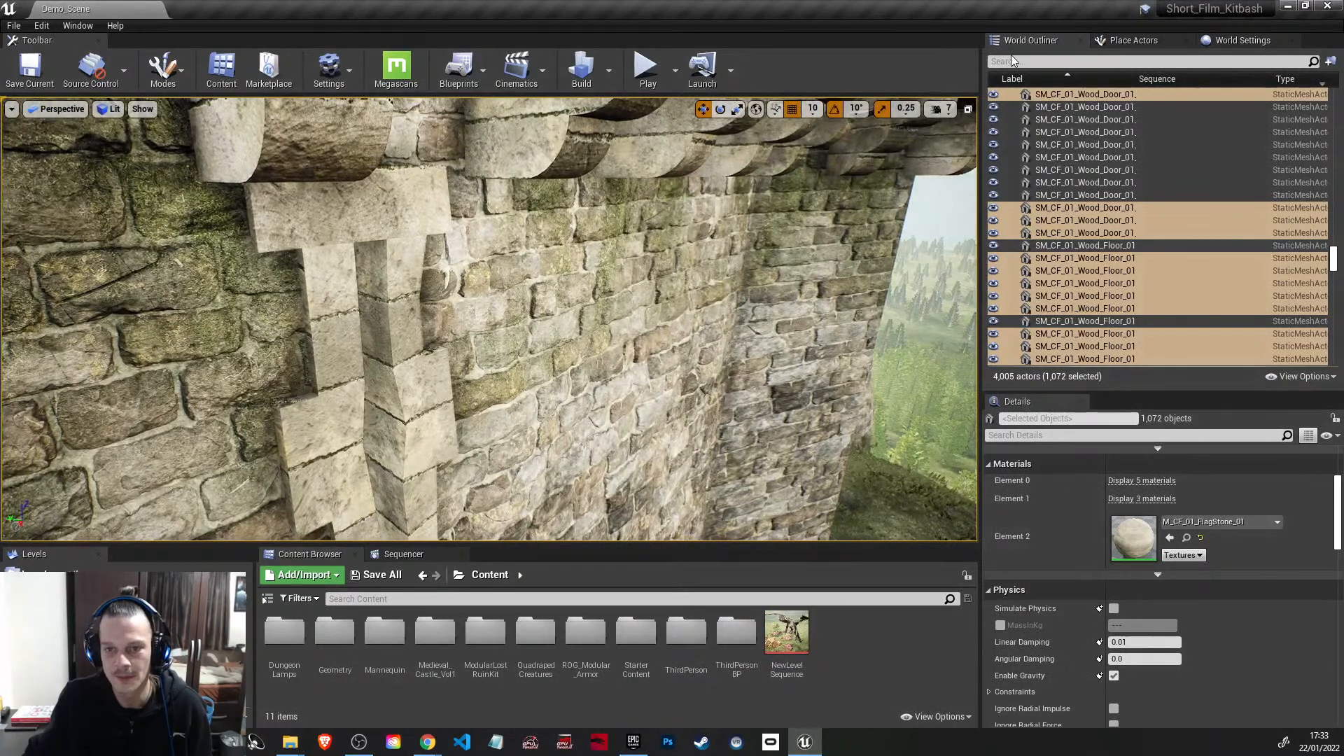
Step: Find the Sun directional light by searching the outliner for "sun", hide it, and clear the search filter
{"action": "type", "text": "sun"}
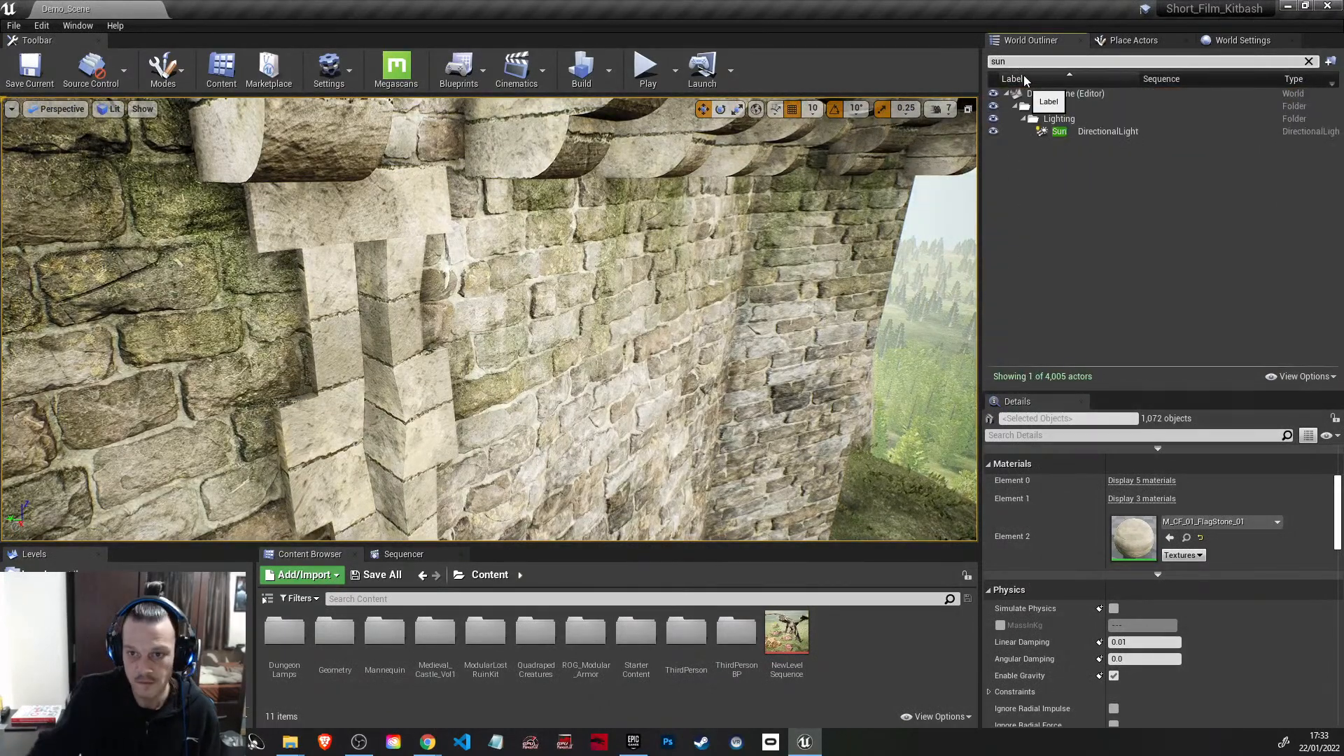
{"action": "left_click", "coordinate": [995, 131]}
{"action": "right_click_drag", "start_coordinate": [791, 333], "coordinate": [875, 334]}
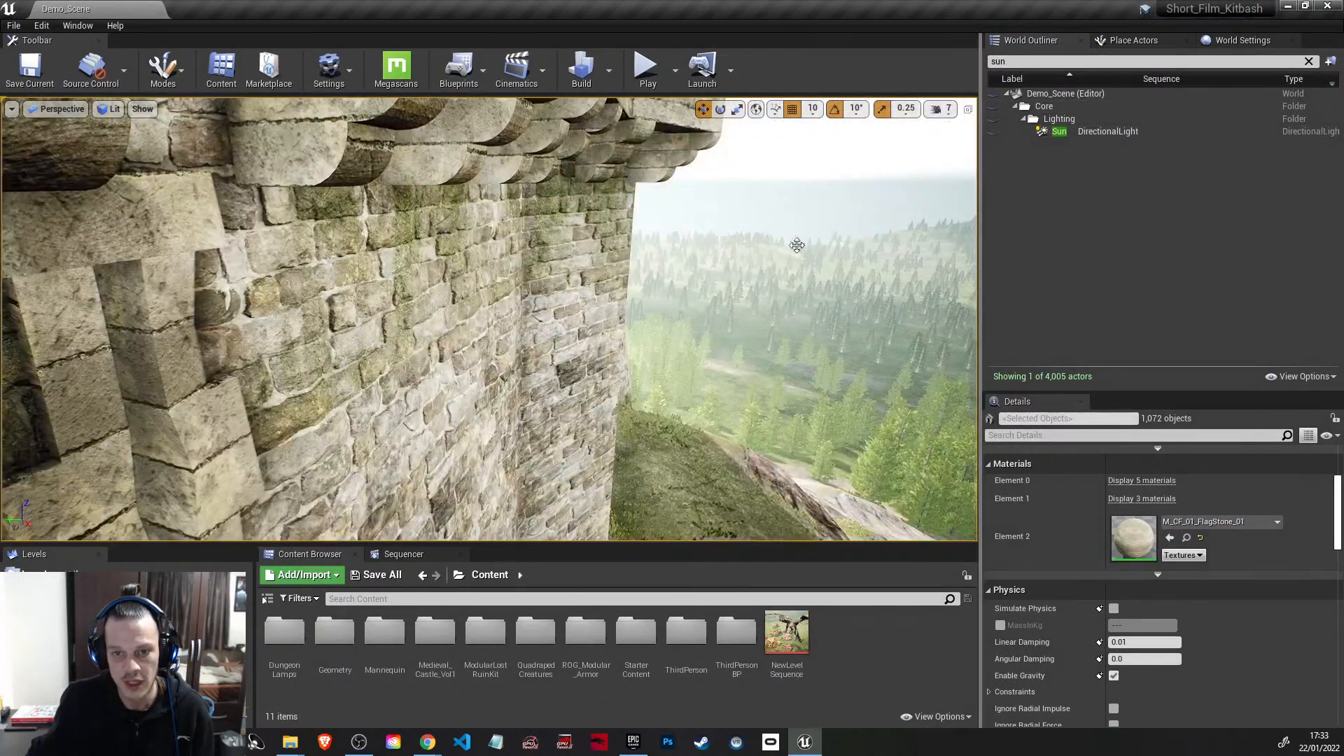
{"action": "right_click", "coordinate": [1140, 251]}
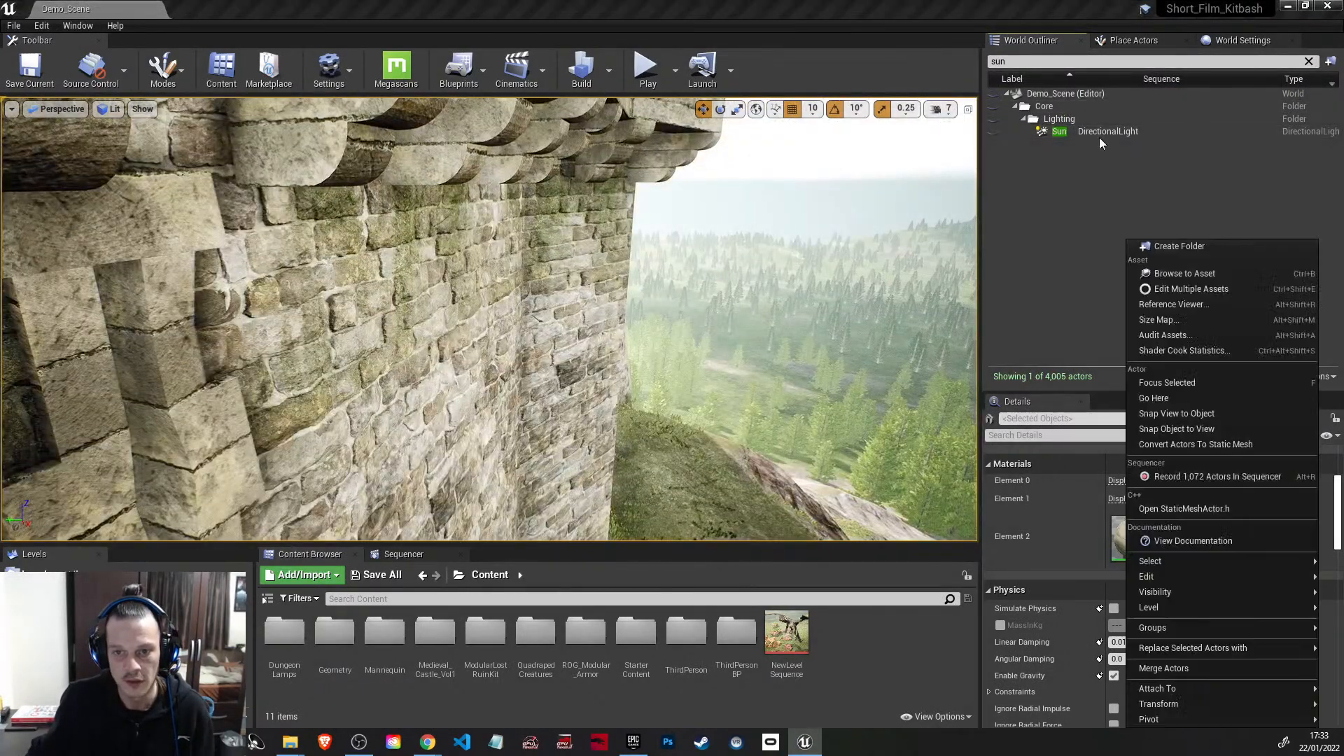
{"action": "left_click", "coordinate": [1310, 61]}
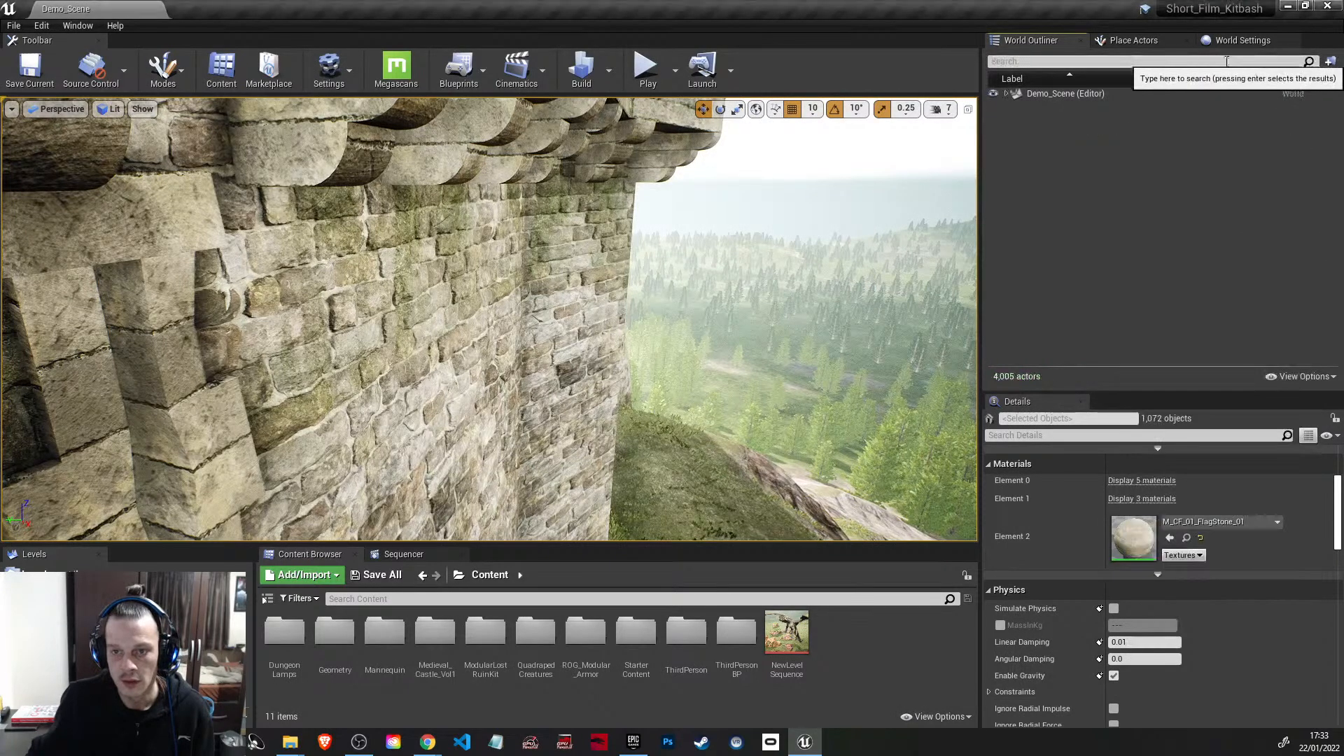
Step: Search the outliner for "direc" and select the DirectionalLight in the EffectsAndLights folder
{"action": "left_click", "coordinate": [1154, 62]}
{"action": "type", "text": "direc"}
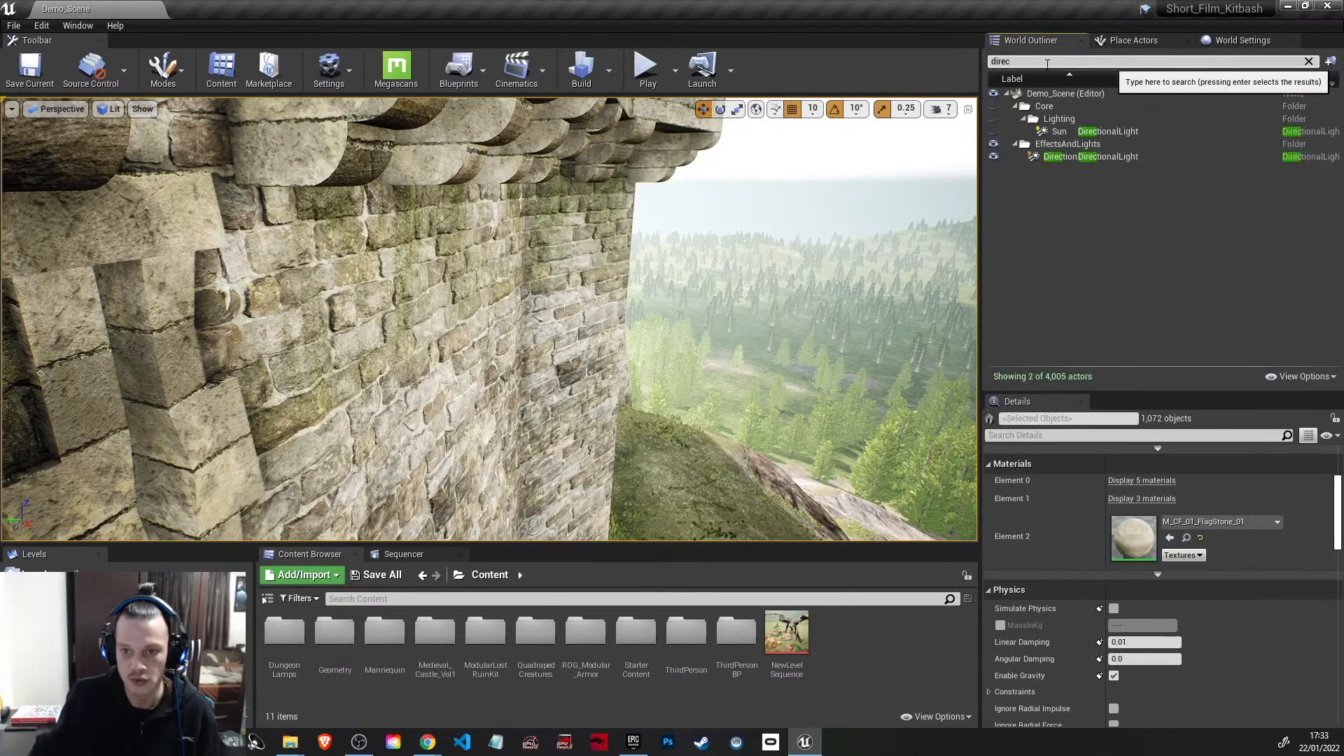
{"action": "left_click", "coordinate": [1090, 148]}
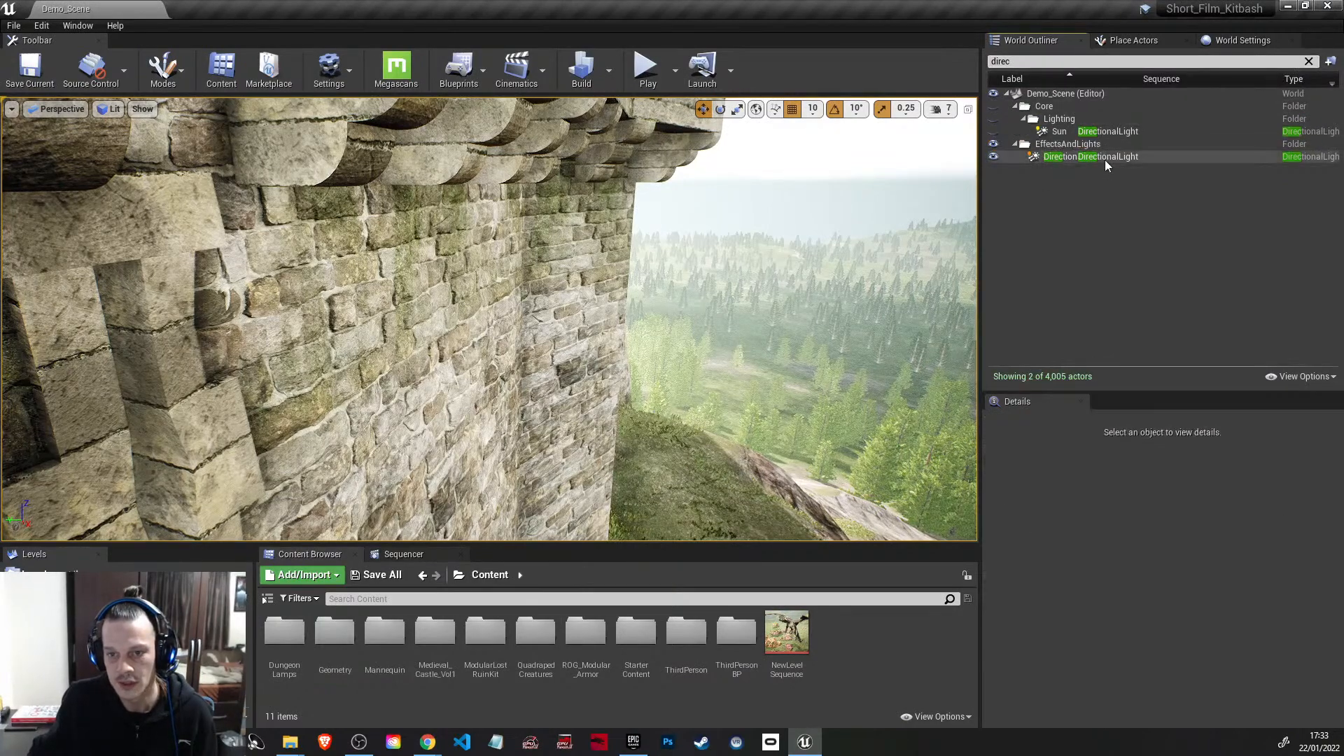
{"action": "left_click", "coordinate": [1134, 155]}
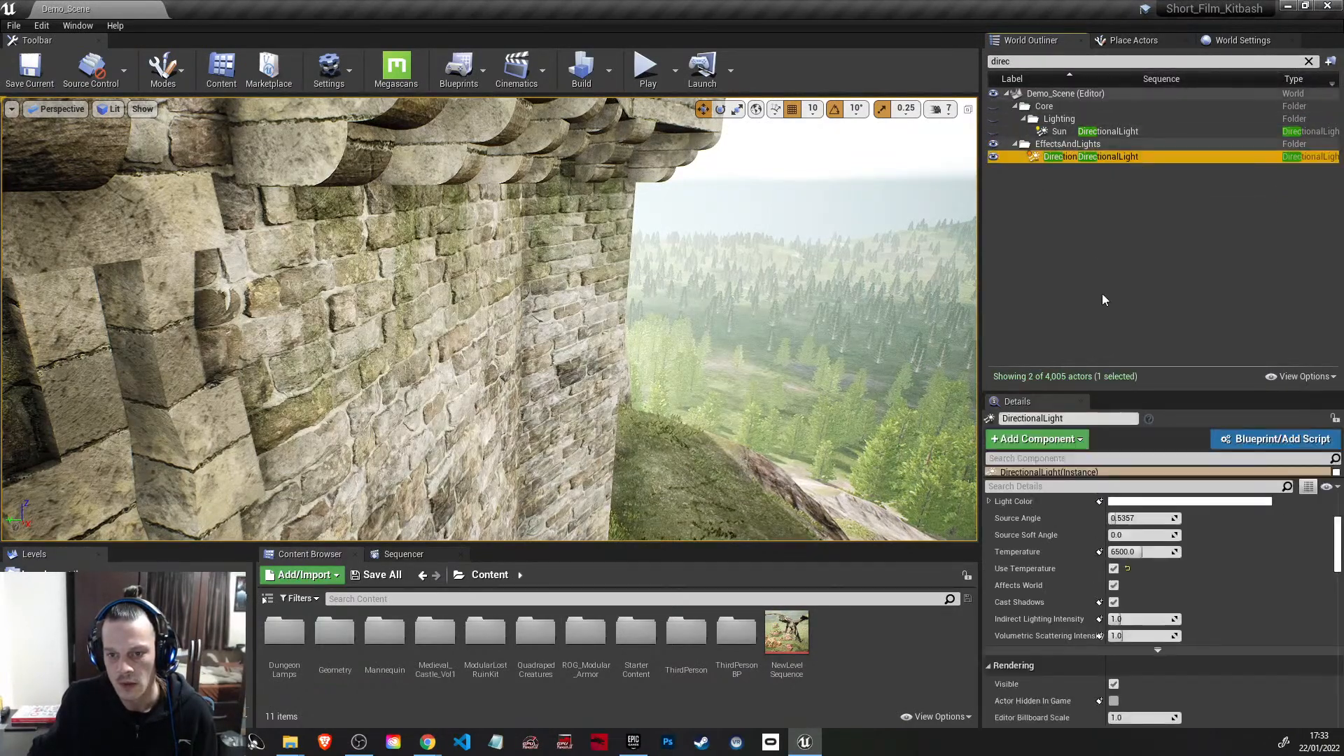
Step: Set the selected directional light's intensity to 0.5 lux and view the hilltop castle from a distance
{"action": "scroll", "coordinate": [1078, 535], "scroll_direction": "up", "scroll_amount": 3}
{"action": "left_click", "coordinate": [1124, 621]}
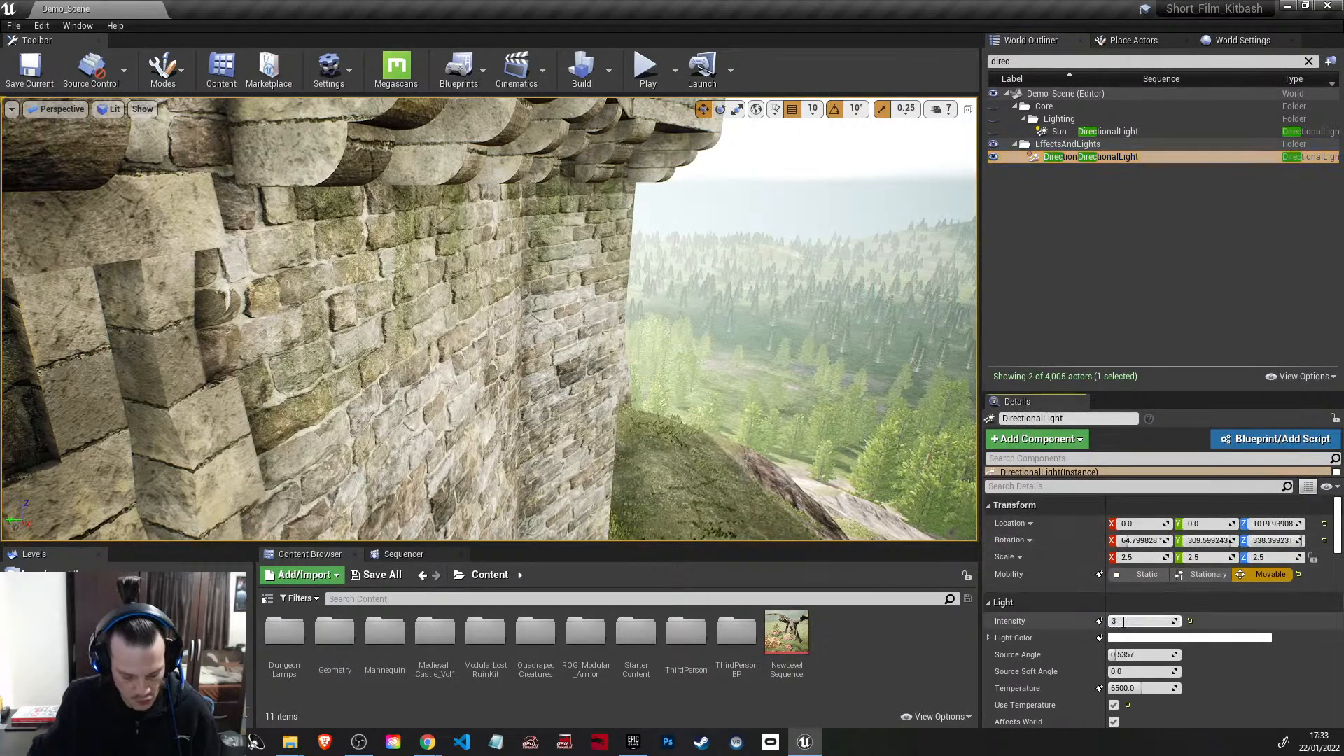
{"action": "type", "text": "3"}
{"action": "key", "text": "Return"}
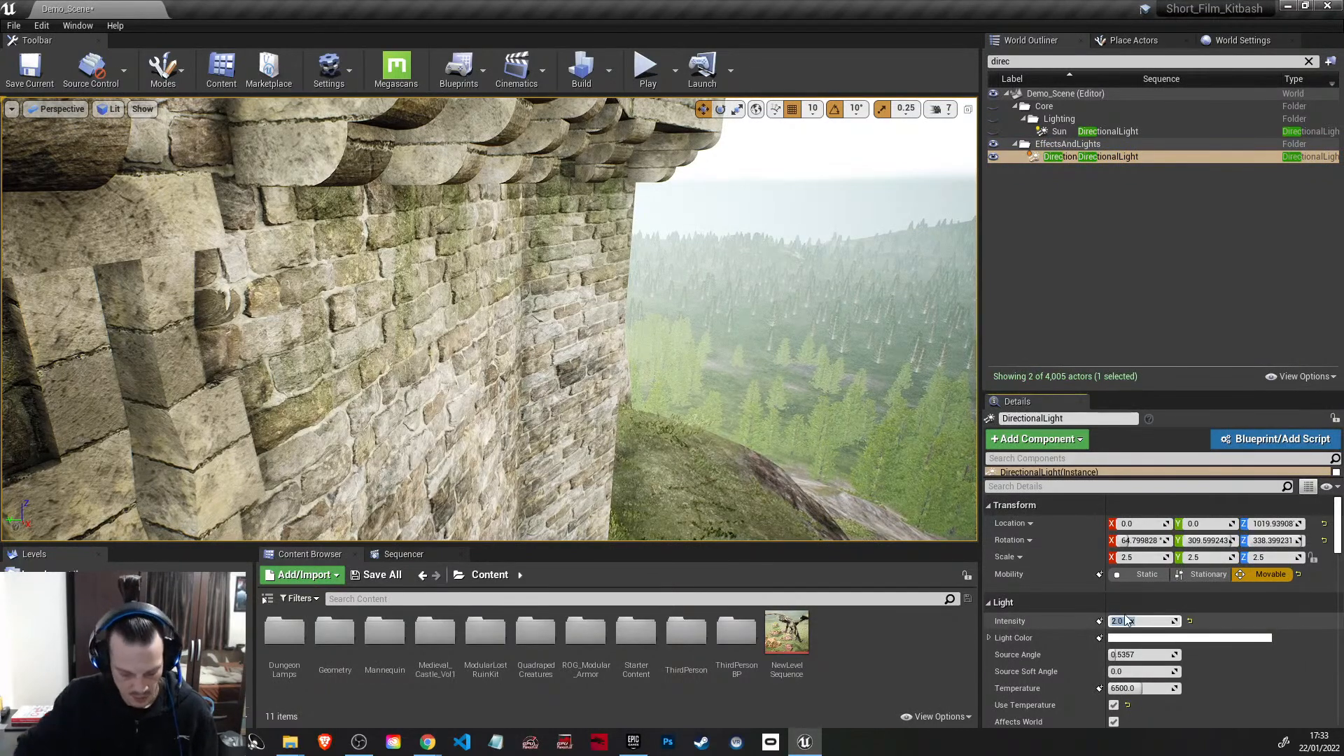
{"action": "type", "text": "0.5"}
{"action": "key", "text": "Return"}
{"action": "right_click_drag", "start_coordinate": [687, 325], "coordinate": [500, 298]}
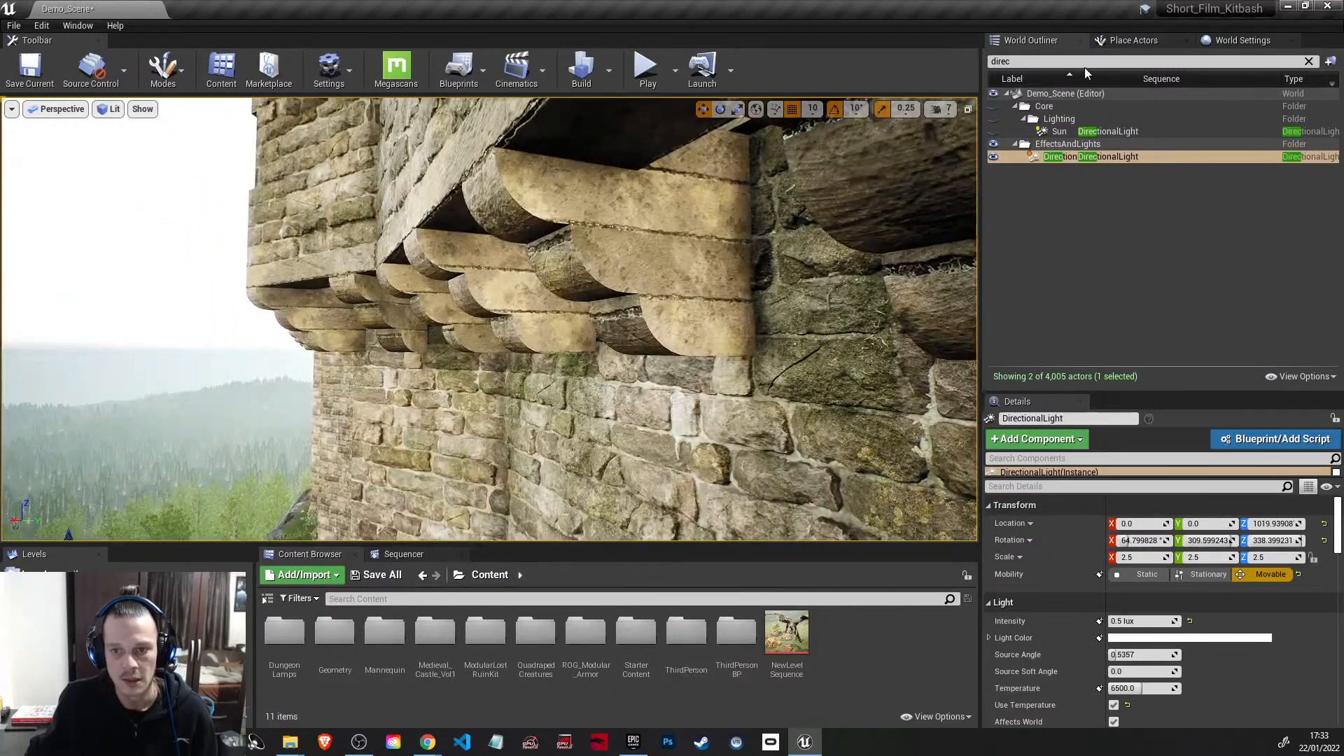
{"action": "right_click_drag", "start_coordinate": [754, 252], "coordinate": [875, 272]}
{"action": "key", "text": "s"}
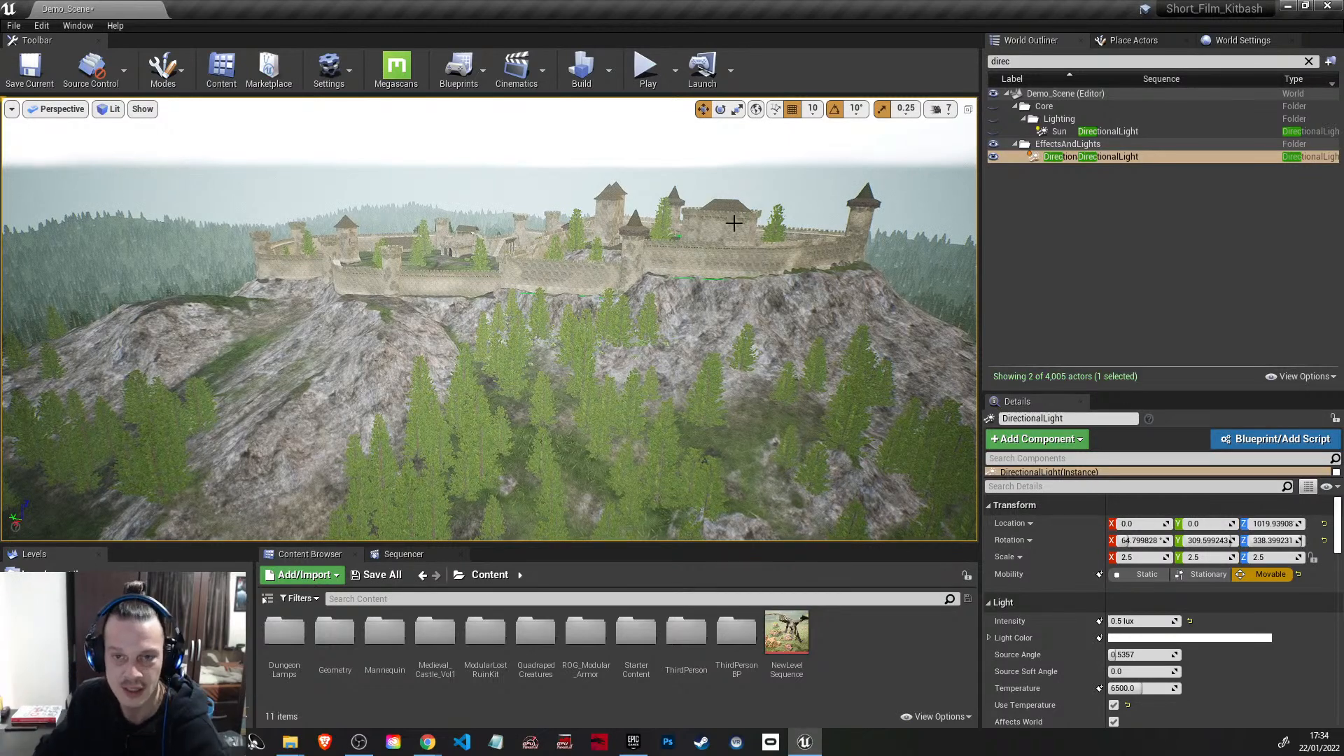
Step: Close the Unreal project and switch to the Epic Games Launcher library to show the unfiltered vault
{"action": "left_click", "coordinate": [1328, 7]}
{"action": "left_click", "coordinate": [810, 501]}
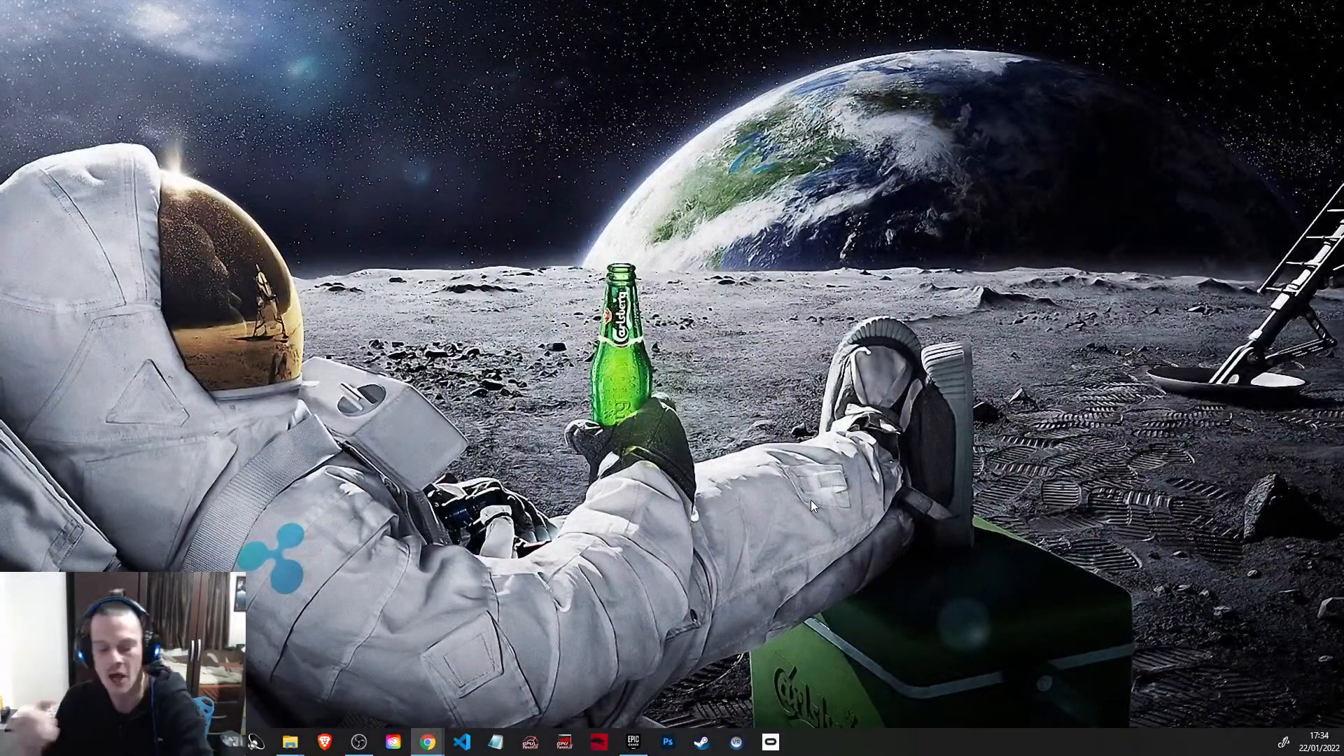
{"action": "left_click", "coordinate": [633, 741]}
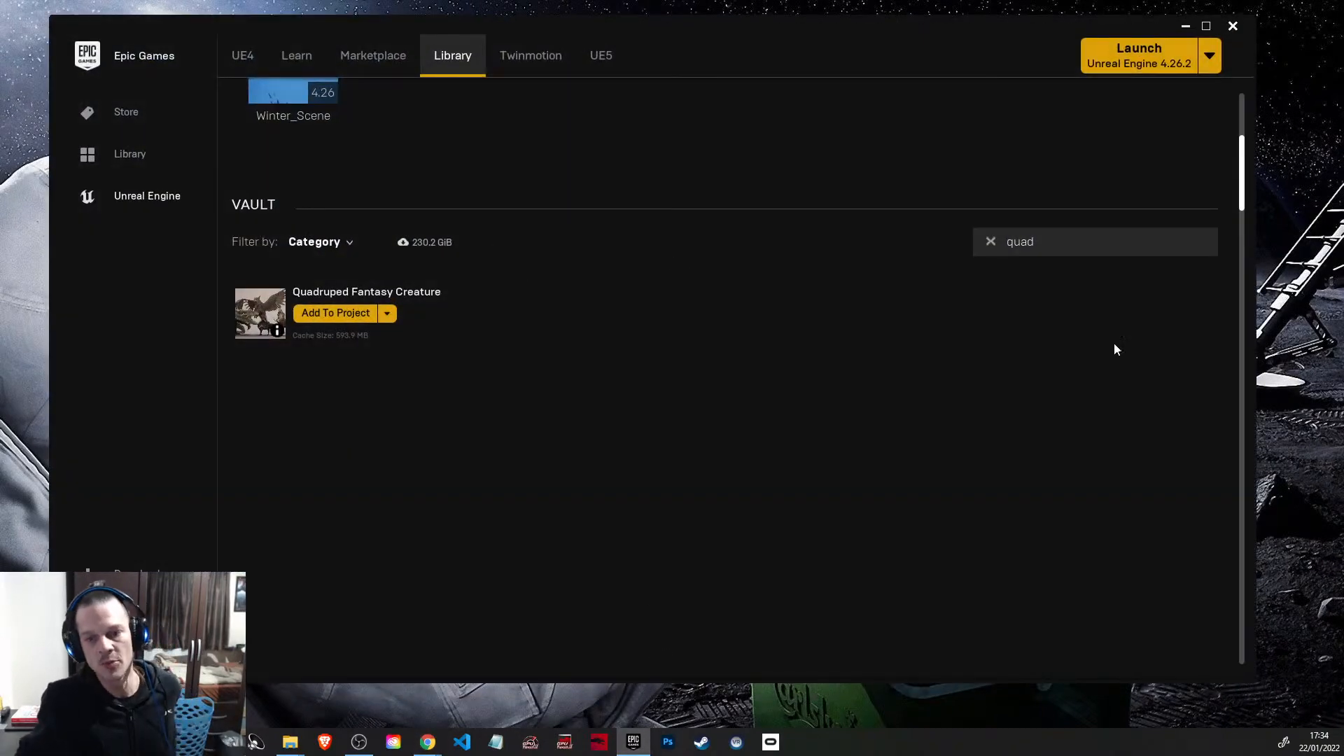
{"action": "left_click", "coordinate": [990, 242]}
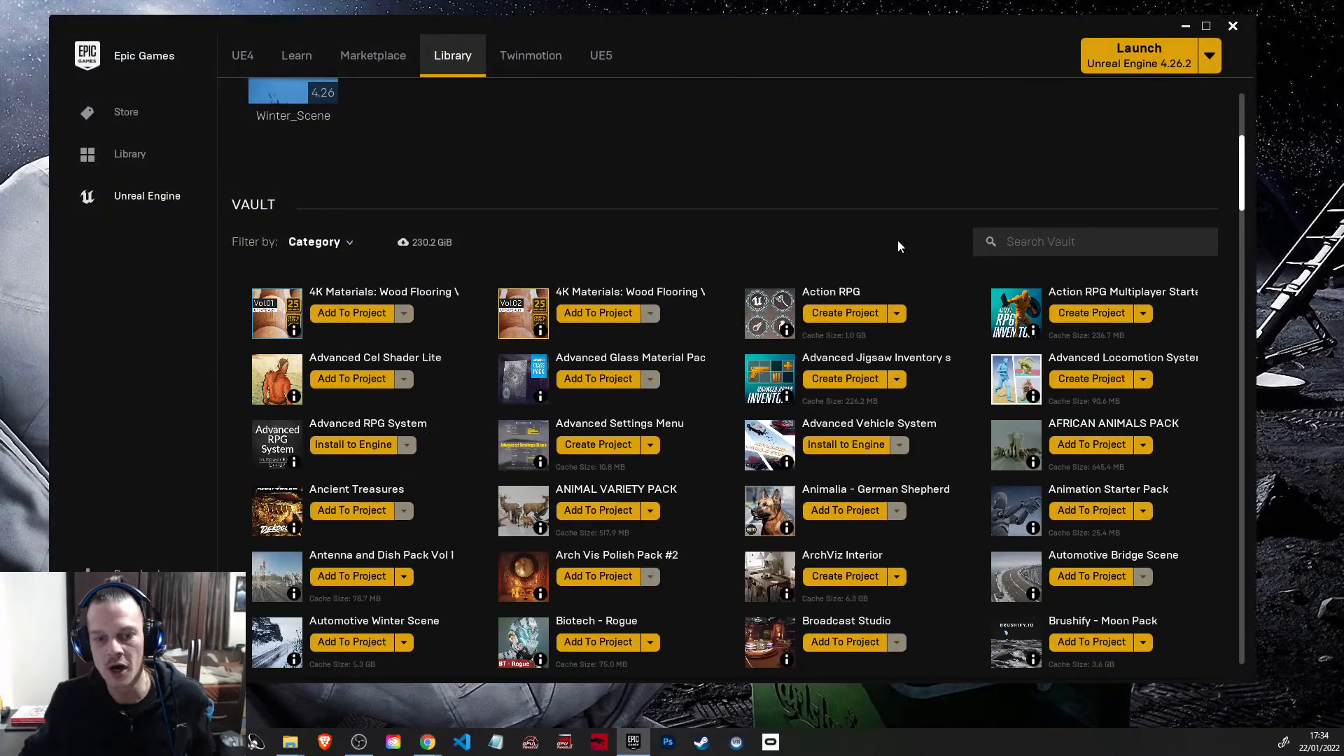